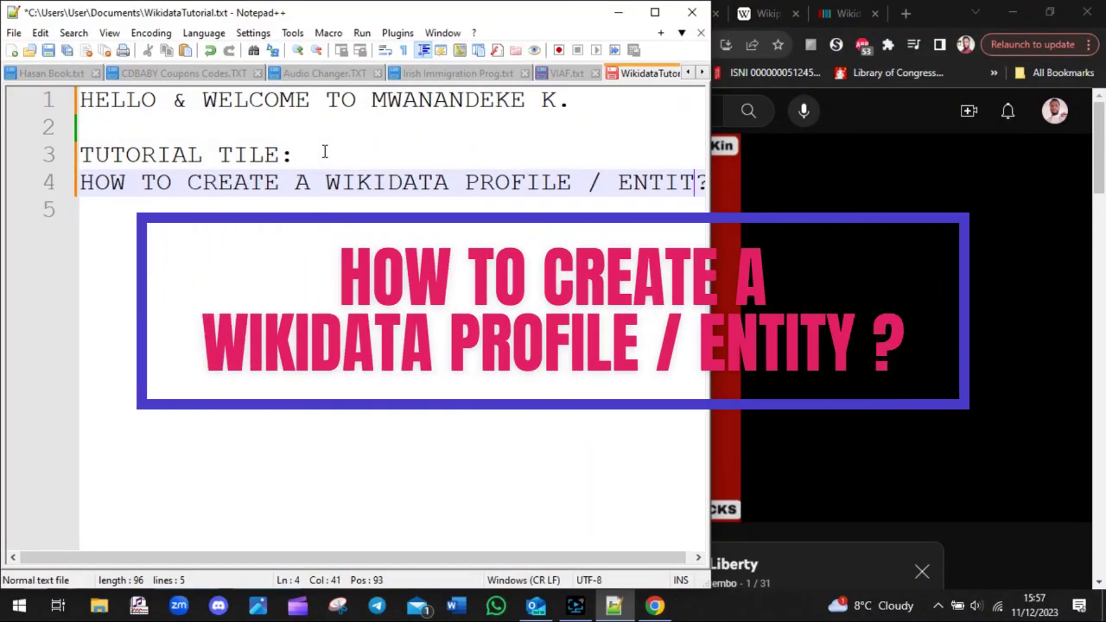
# - Complete the last word of the tutorial title as ENTITY and widen the text editor window slightly
pyautogui.write('Y')
pyautogui.click(709, 217)
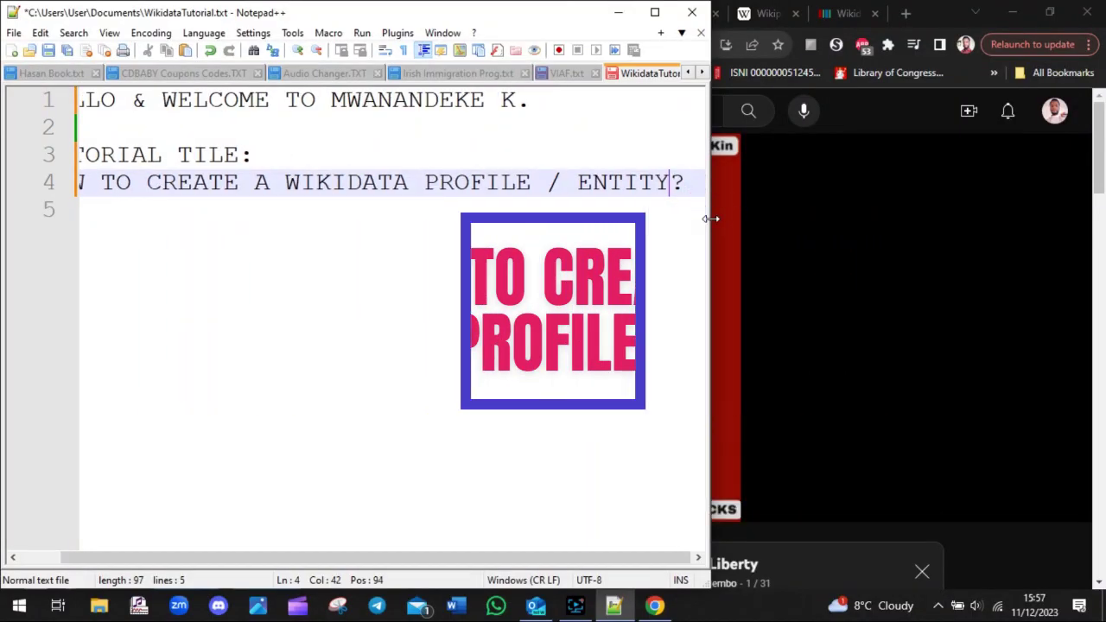
pyautogui.moveTo(714, 219); pyautogui.dragTo(730, 218)
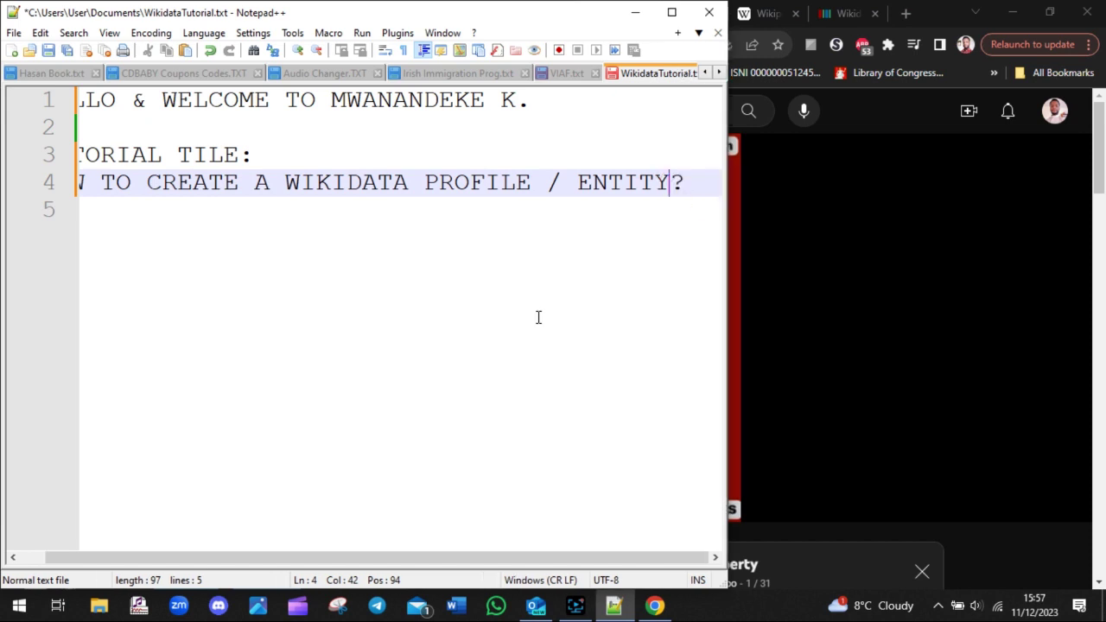
# - Add a "STEP 1:" heading below the tutorial title, separated from it by a blank line
pyautogui.click(693, 188)
pyautogui.press('Return')
pyautogui.press('Return')
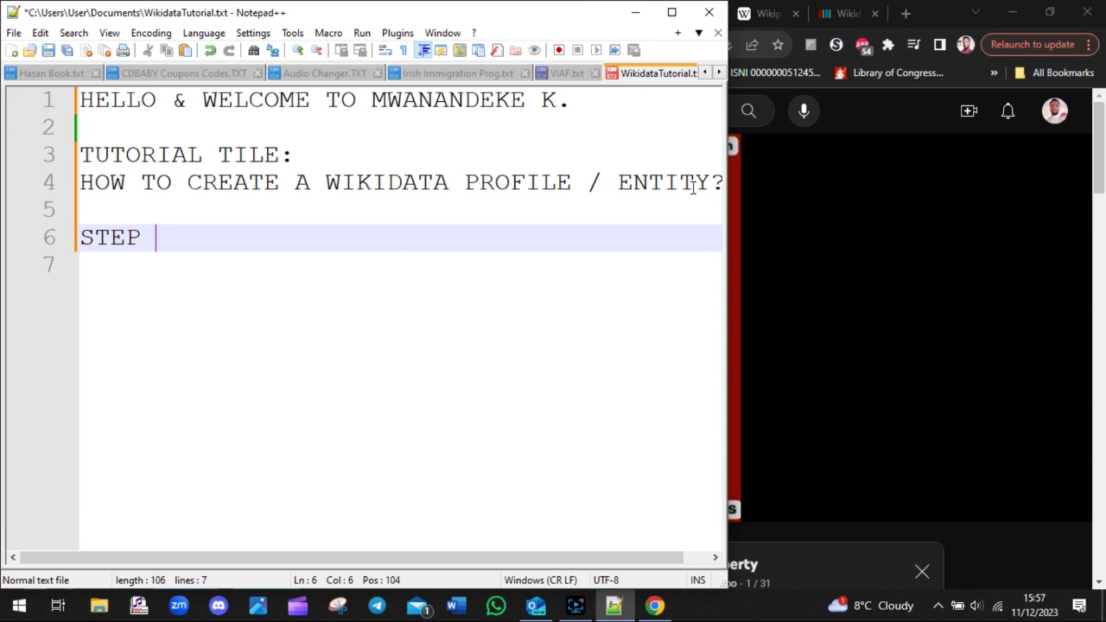
pyautogui.write('STEP 1:')
pyautogui.press('Return')
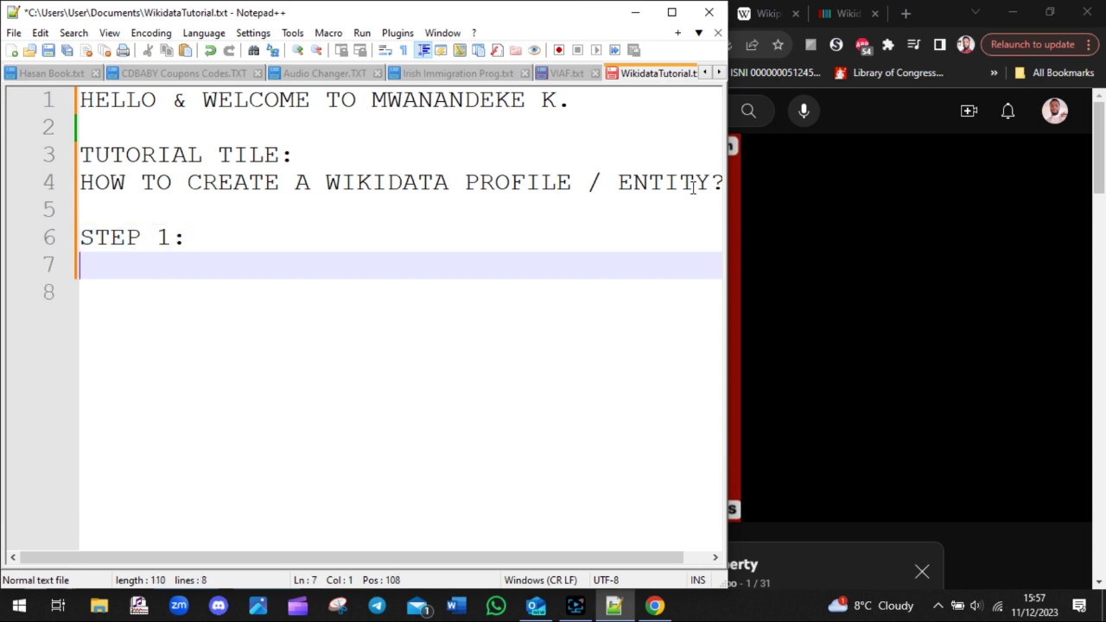
# - Write "Search for Wikidata or simply go to Wikipedia" under the STEP 1 heading, with Wikipedia on its own line
pyautogui.write('Sea')
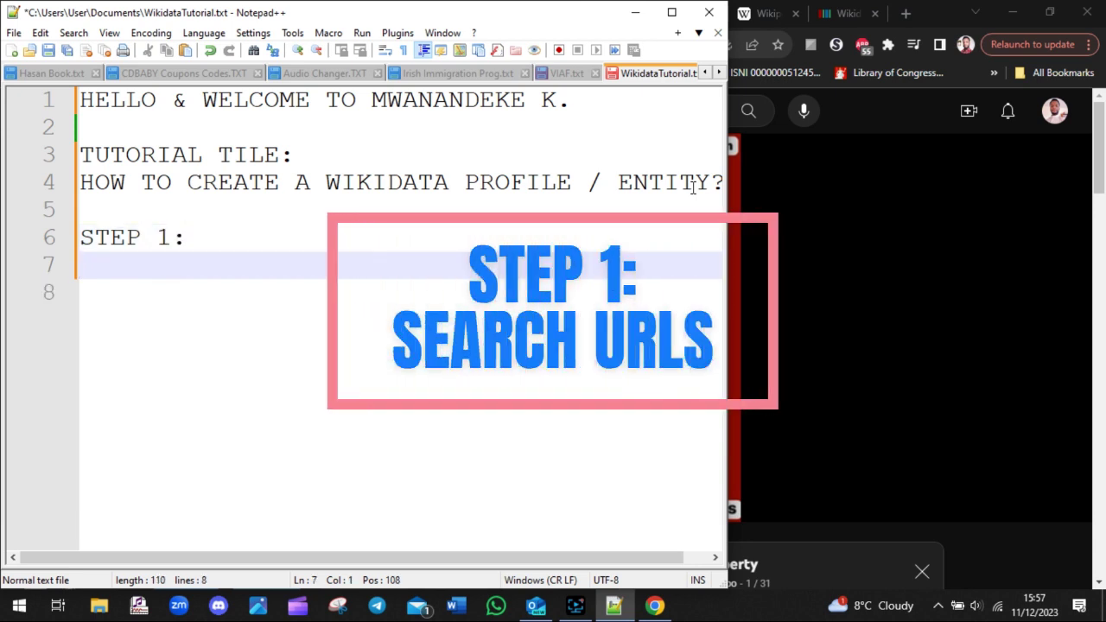
pyautogui.write('rch for Wikidata or simply go t')
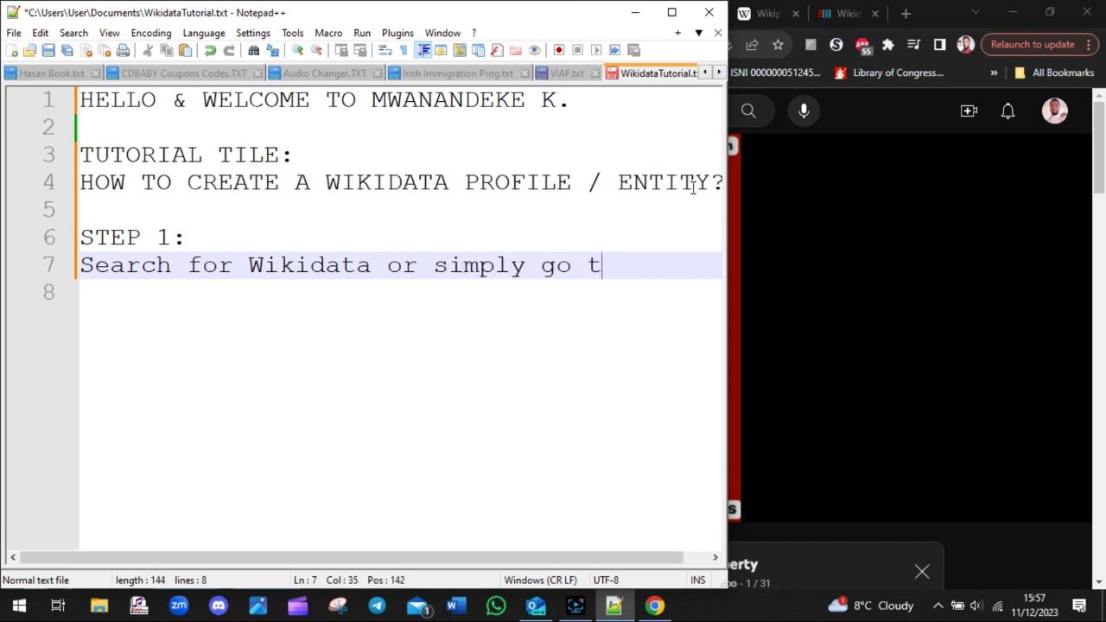
pyautogui.write('o')
pyautogui.press('Return')
pyautogui.write('Wik')
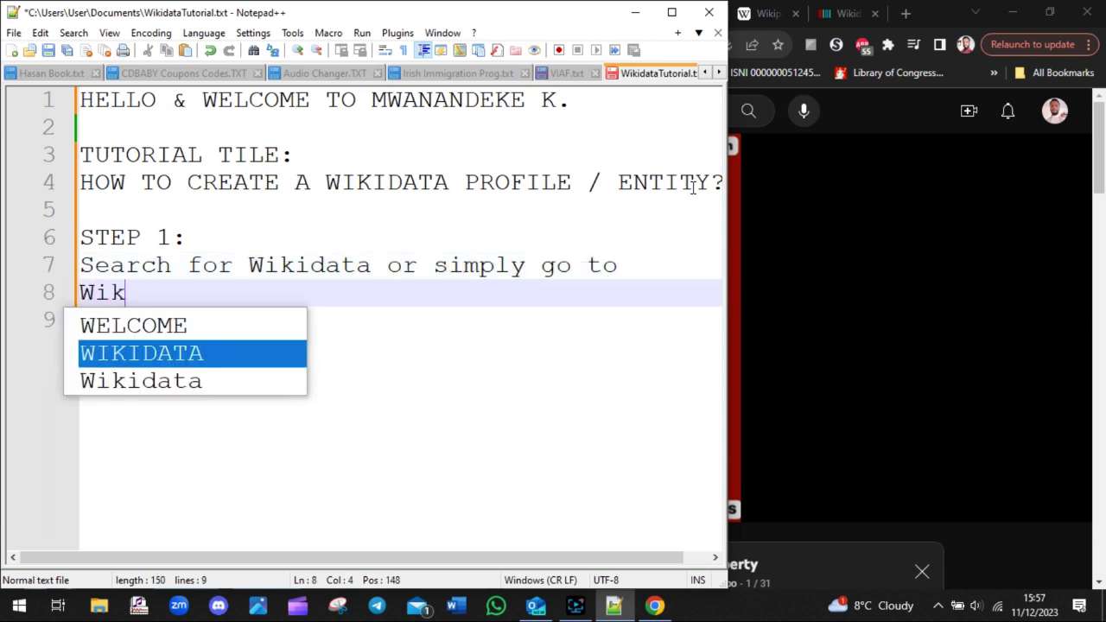
pyautogui.write('ipedia')
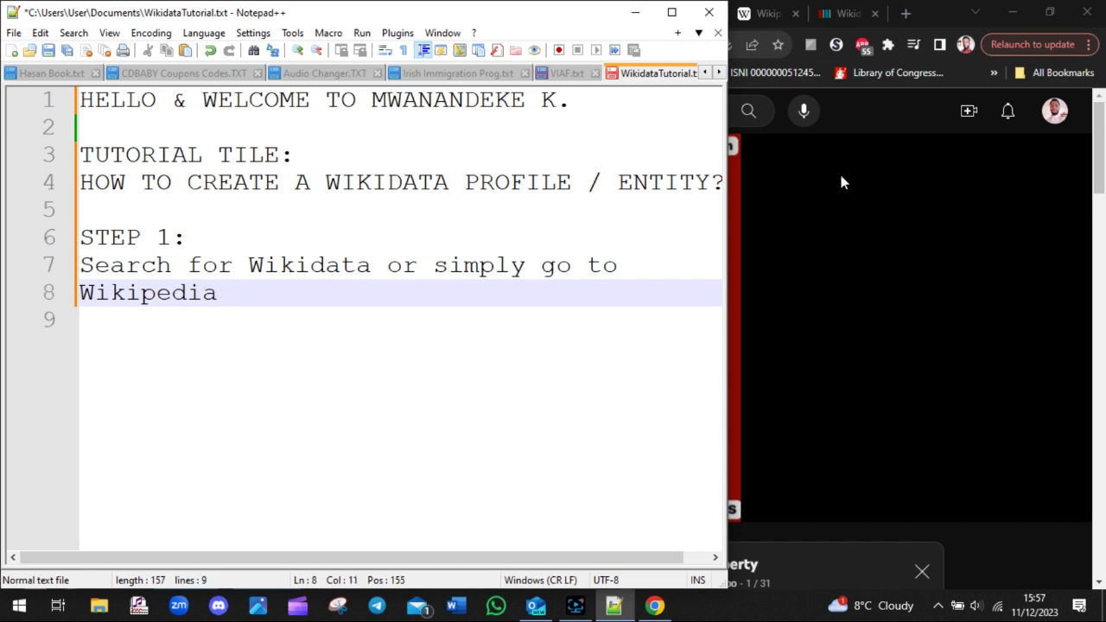
# - Switch to Chrome, bring up the open Wikipedia homepage and copy its web address
pyautogui.click(613, 605)
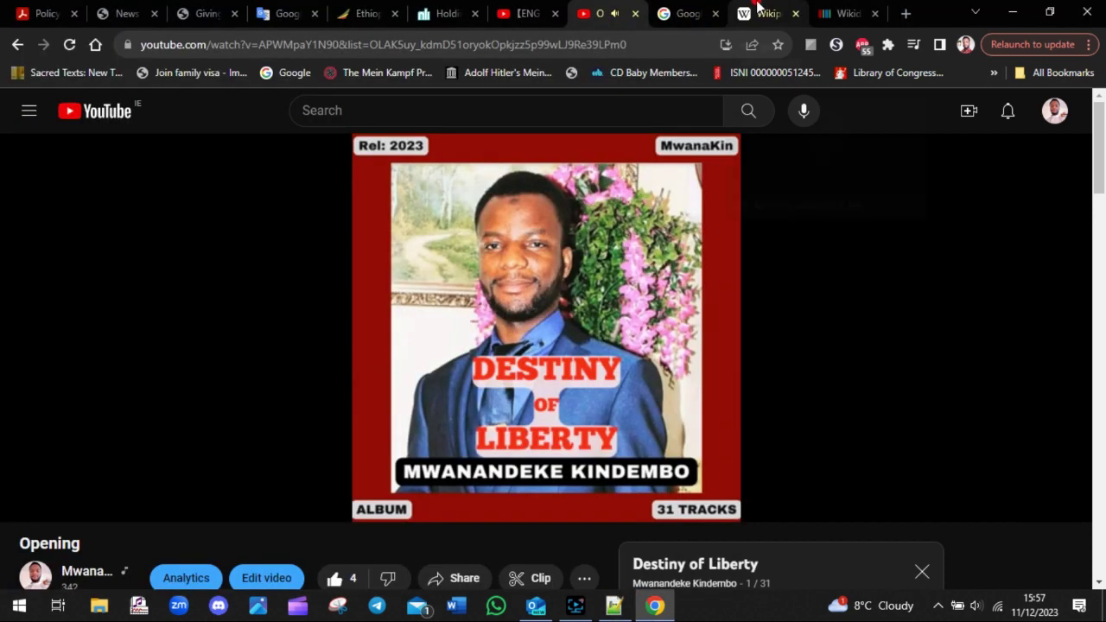
pyautogui.click(758, 8)
pyautogui.moveTo(1095, 448); pyautogui.dragTo(1094, 304)
pyautogui.moveTo(609, 178); pyautogui.dragTo(469, 178)
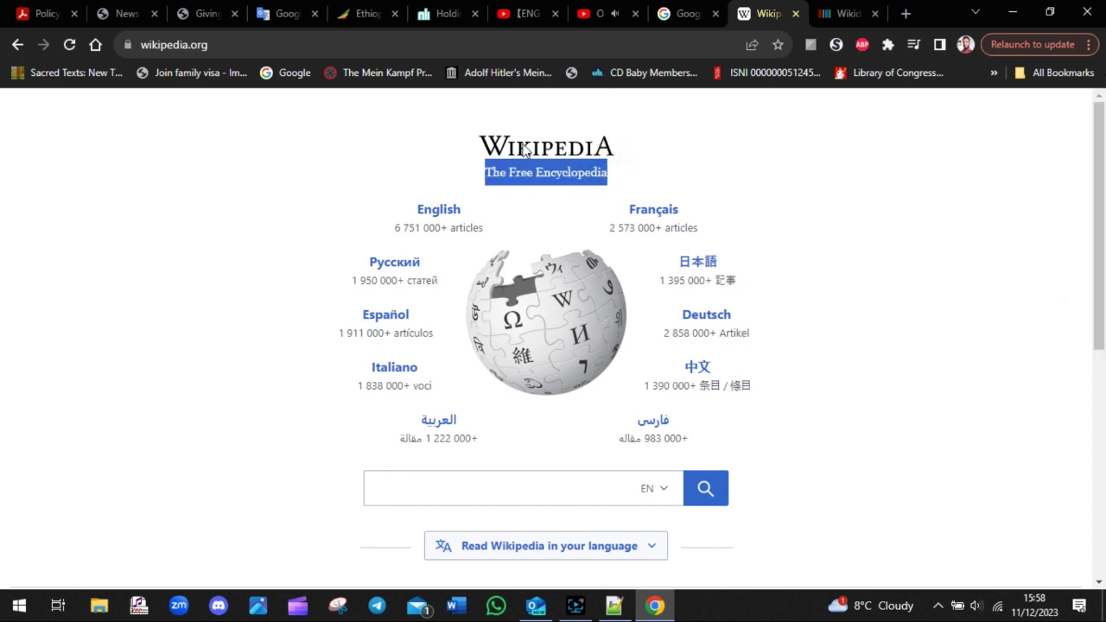
pyautogui.click(229, 45)
pyautogui.hotkey('ctrl', 'c')
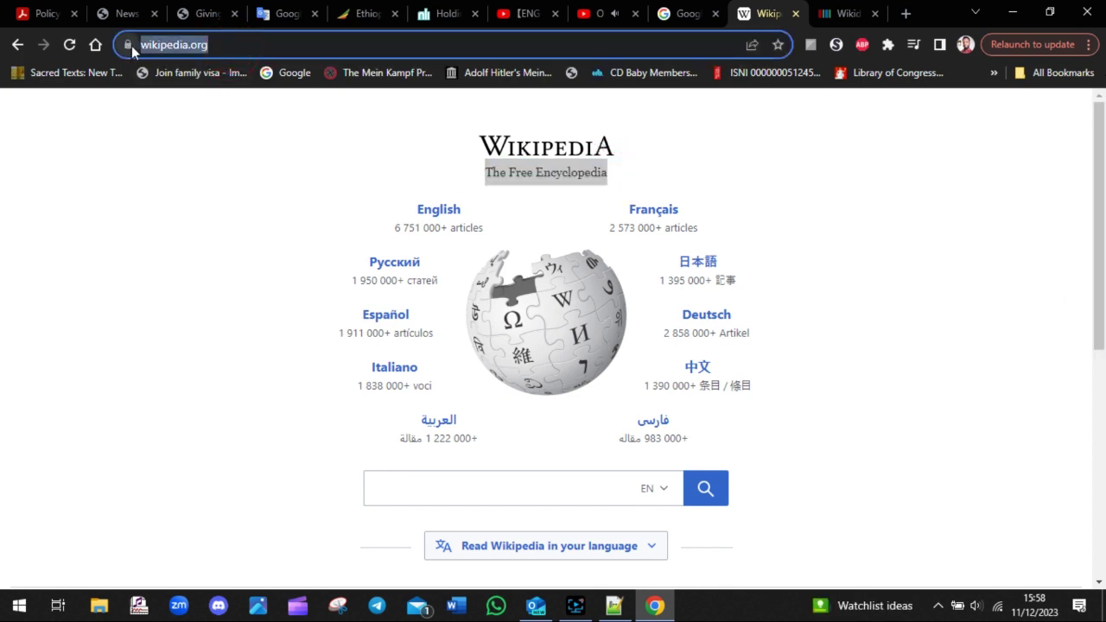
pyautogui.click(613, 604)
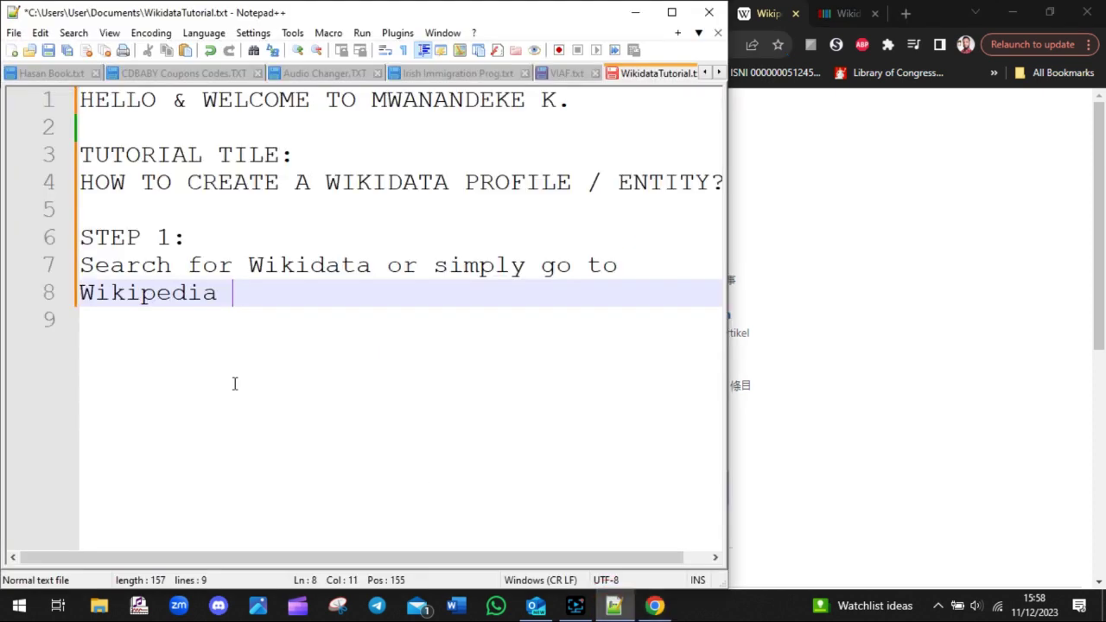
pyautogui.press('Return')
pyautogui.press('Return')
pyautogui.write('URLS:')
pyautogui.press('Return')
pyautogui.hotkey('ctrl', 'v')
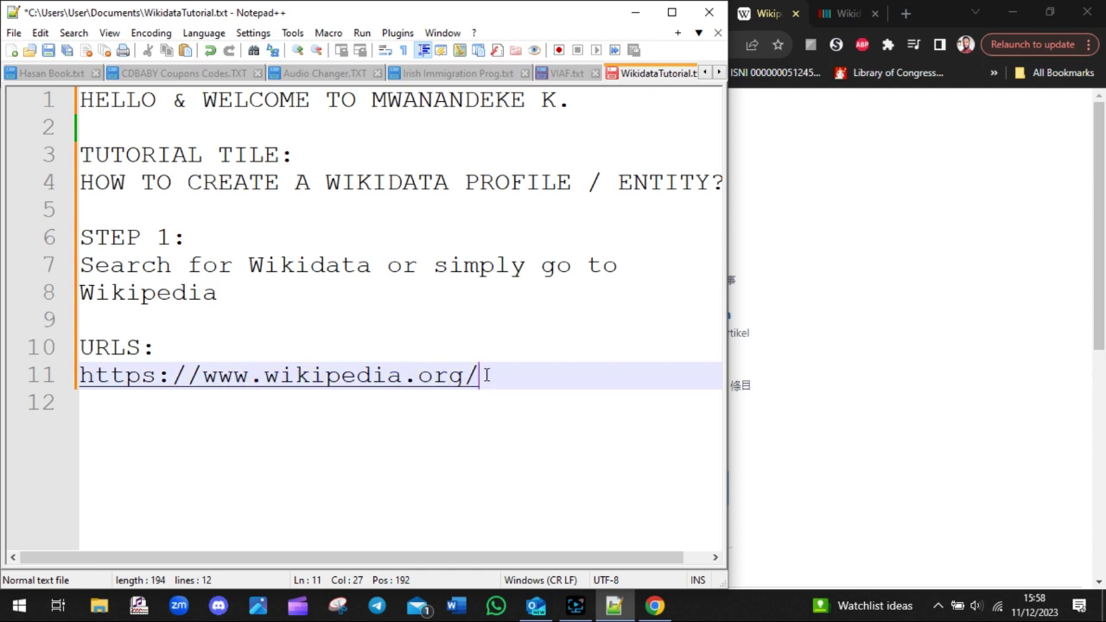
pyautogui.click(164, 406)
pyautogui.moveTo(480, 375); pyautogui.dragTo(79, 375)
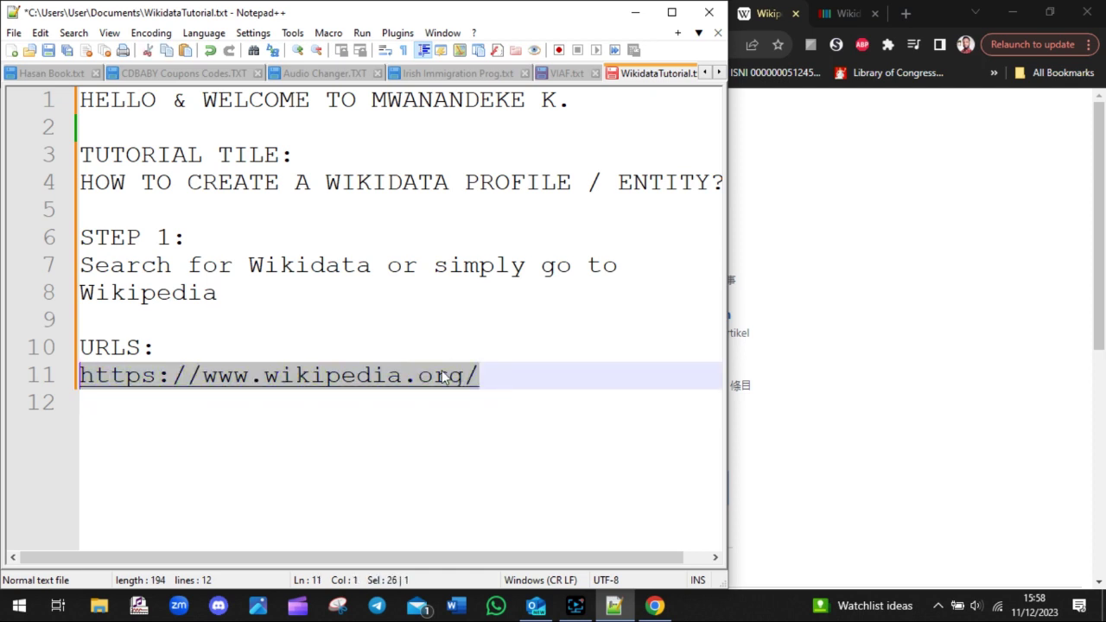
pyautogui.click(464, 322)
pyautogui.click(576, 607)
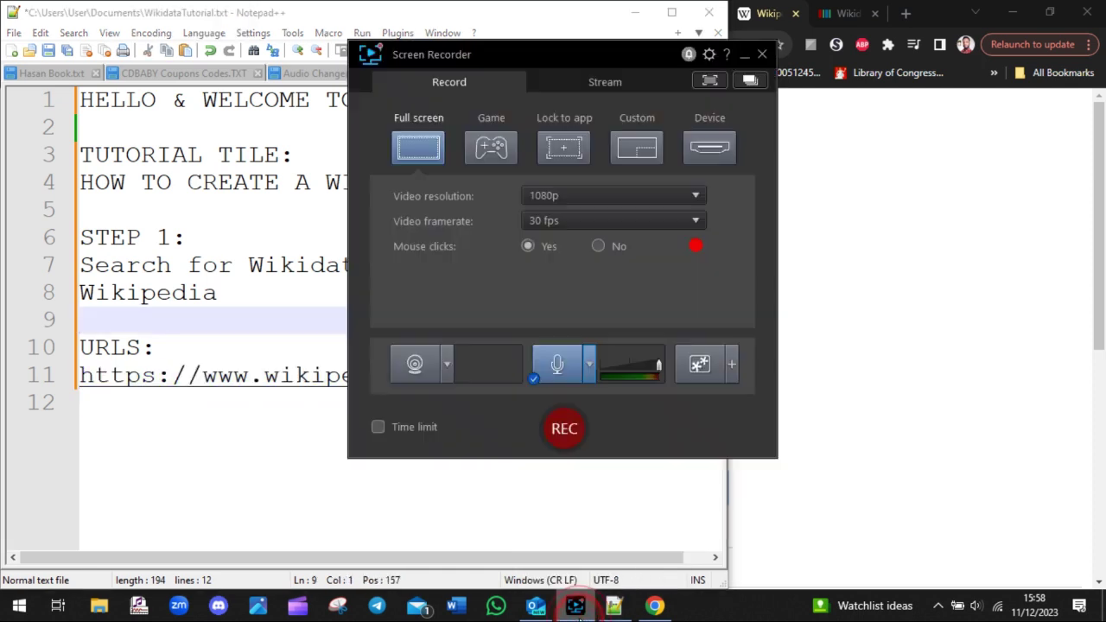
pyautogui.click(576, 608)
pyautogui.click(537, 360)
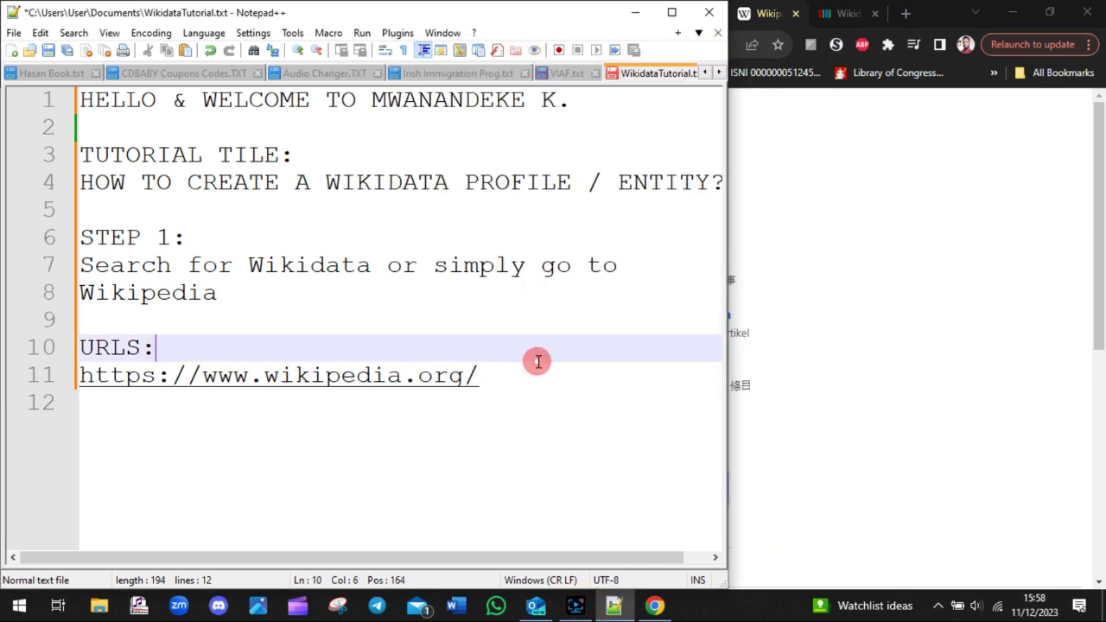
# - Return to Chrome and open Wikidata from the list of sister projects on the Wikipedia homepage
pyautogui.click(896, 200)
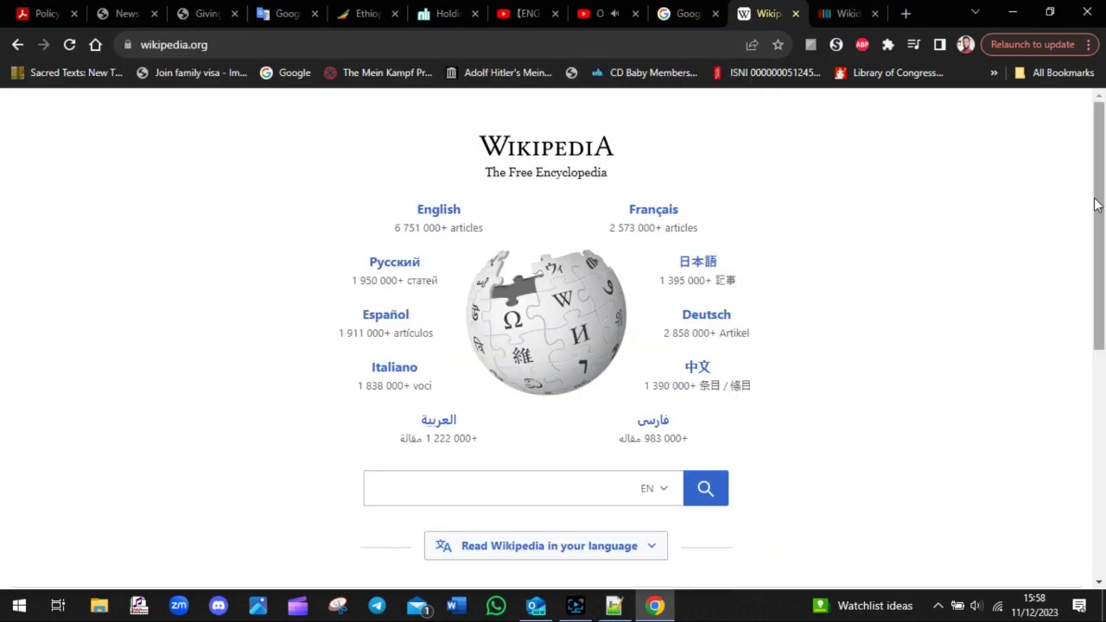
pyautogui.scroll(-5, 1097, 200)
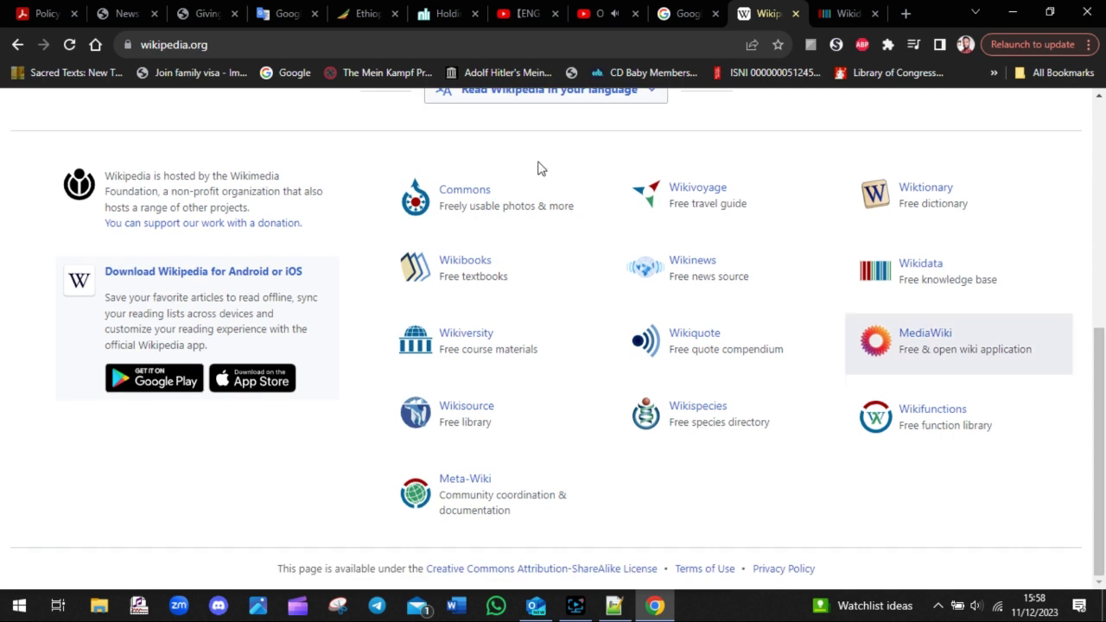
pyautogui.moveTo(397, 161); pyautogui.dragTo(1029, 249)
pyautogui.click(982, 484)
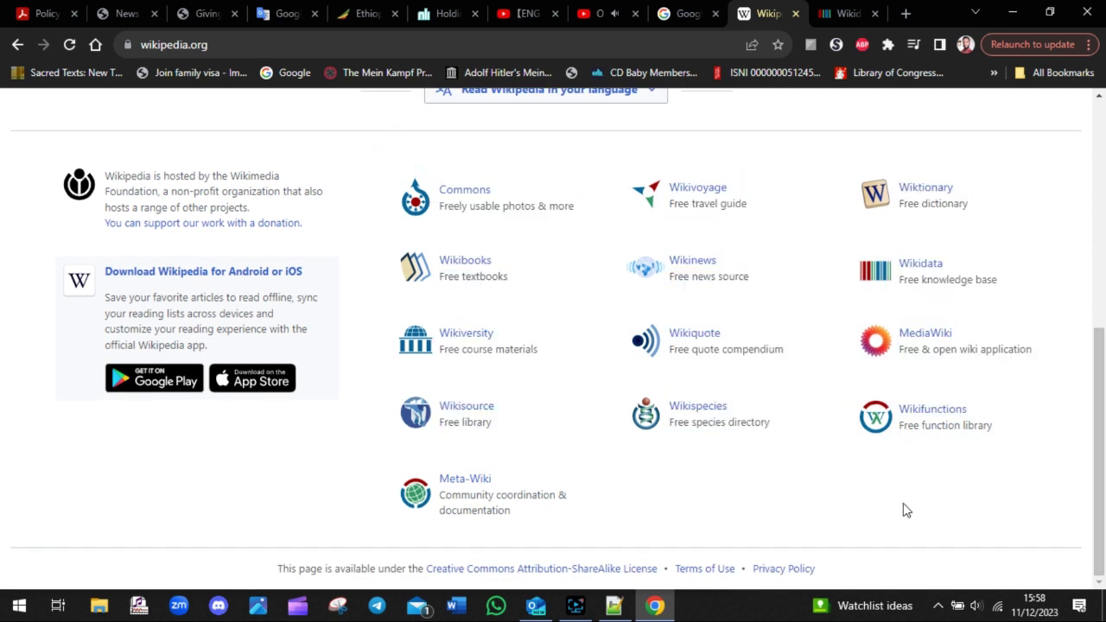
pyautogui.rightClick(921, 269)
pyautogui.click(979, 278)
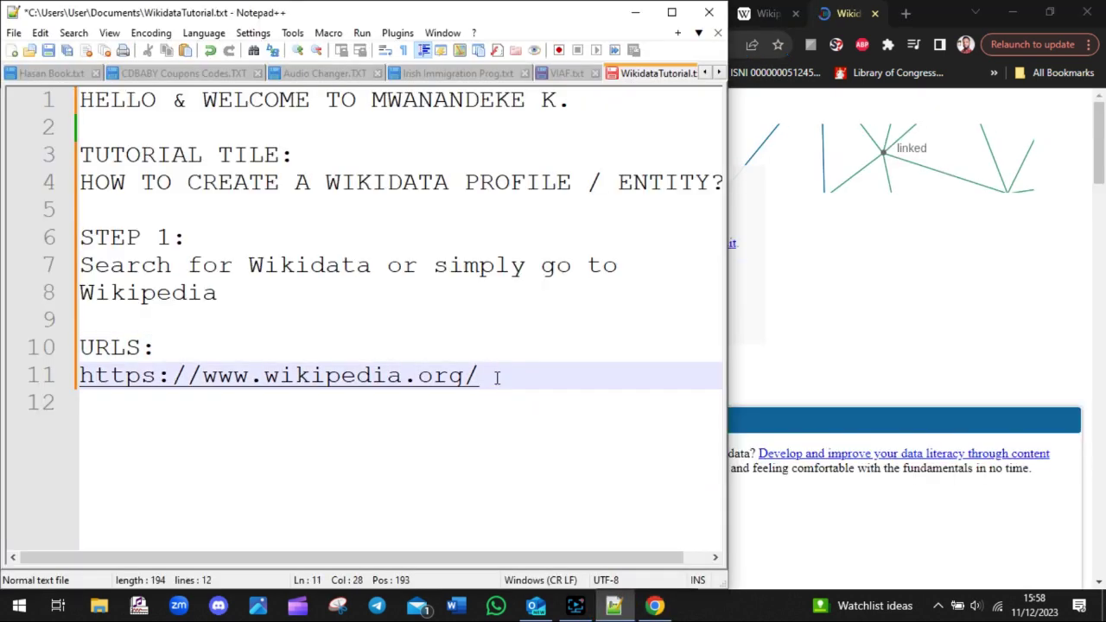
pyautogui.click(371, 264)
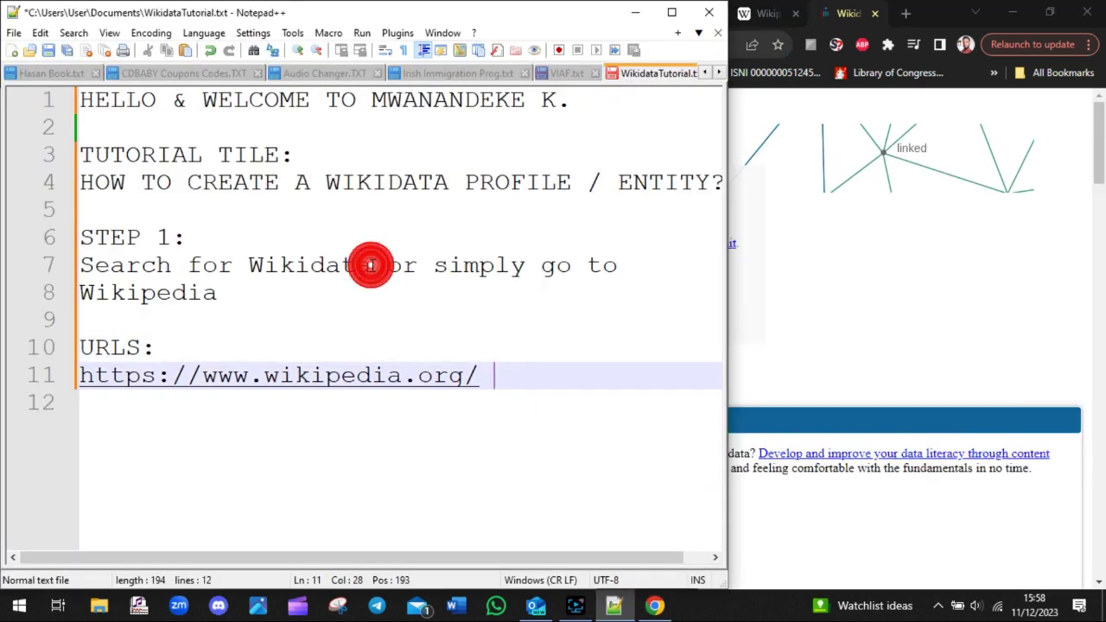
pyautogui.click(521, 385)
pyautogui.press('Return')
pyautogui.write('https://www.wikidata.org/wiki/Wikidata:Main_Page')
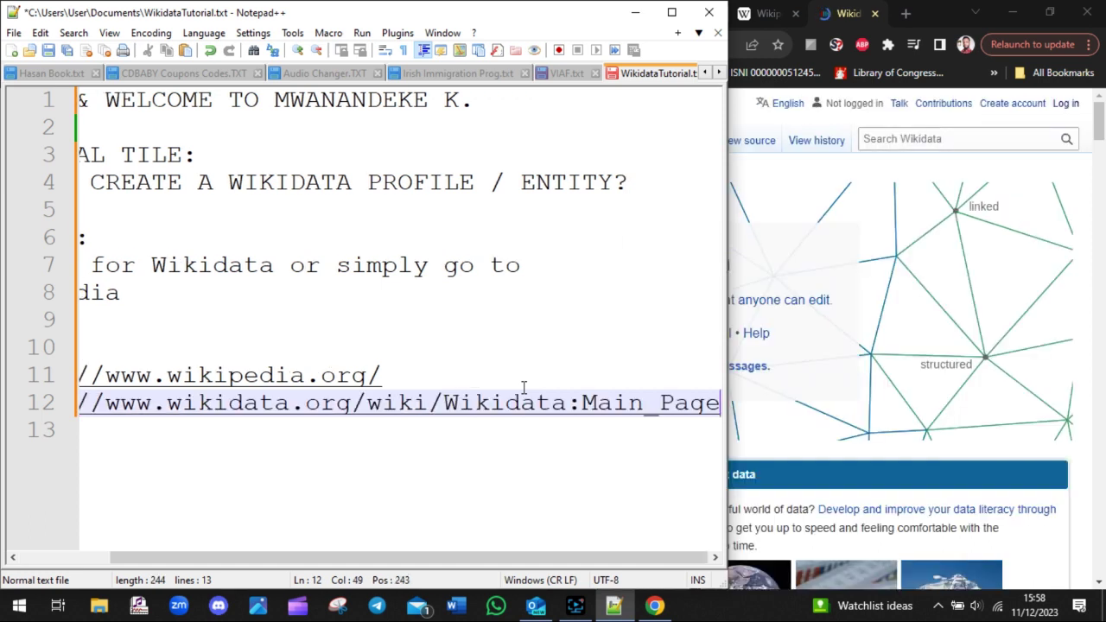
pyautogui.moveTo(353, 556); pyautogui.dragTo(459, 548)
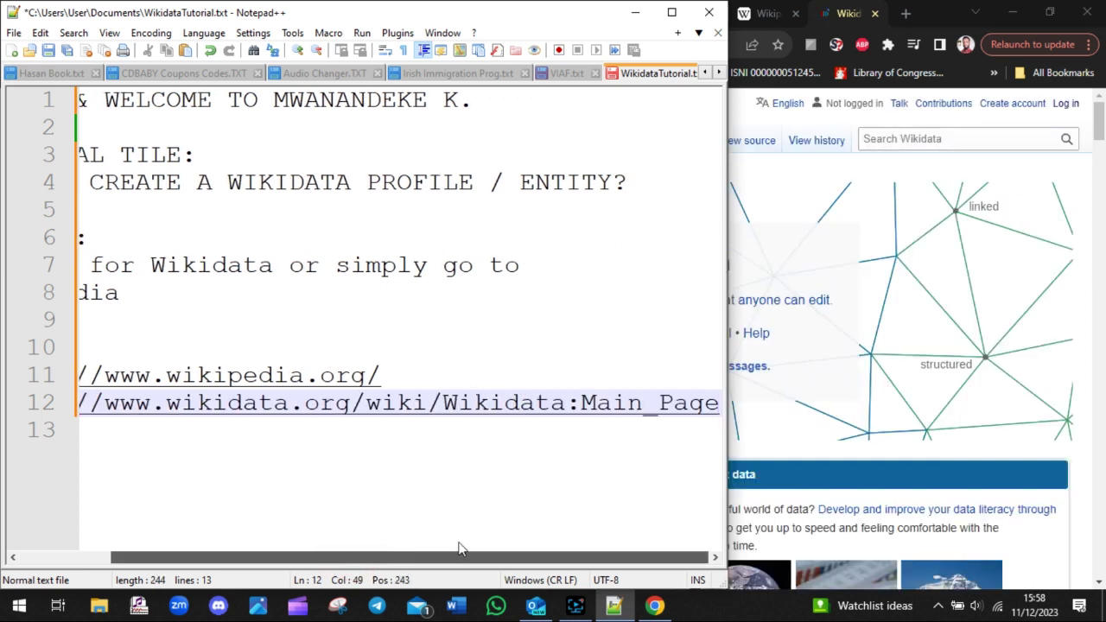
pyautogui.click(723, 399)
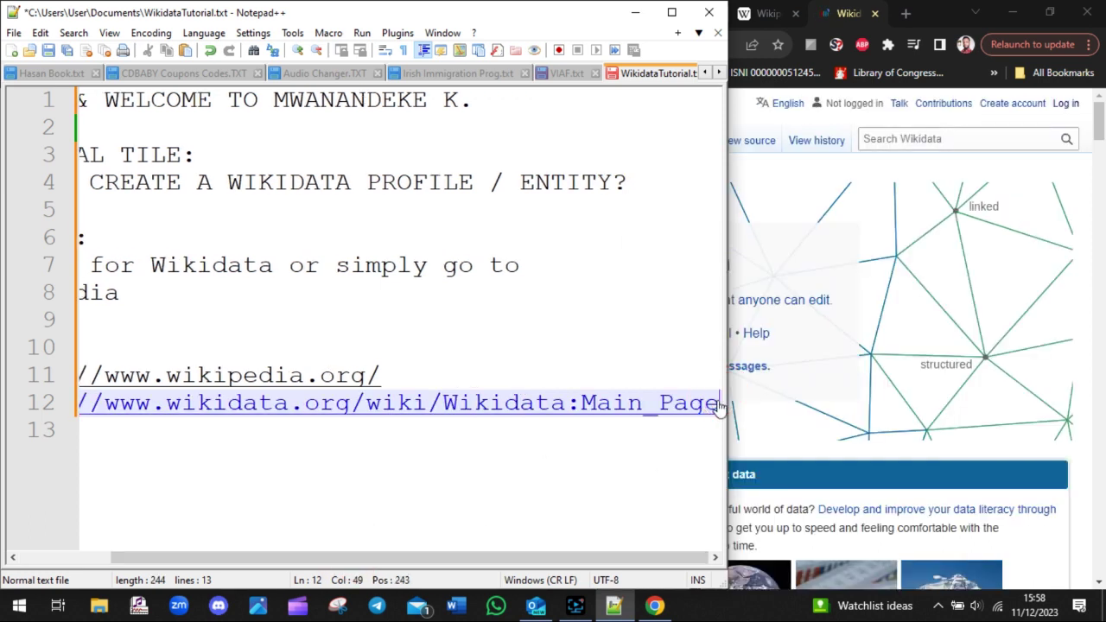
pyautogui.click(643, 445)
pyautogui.moveTo(529, 427); pyautogui.dragTo(467, 408)
pyautogui.press('Delete')
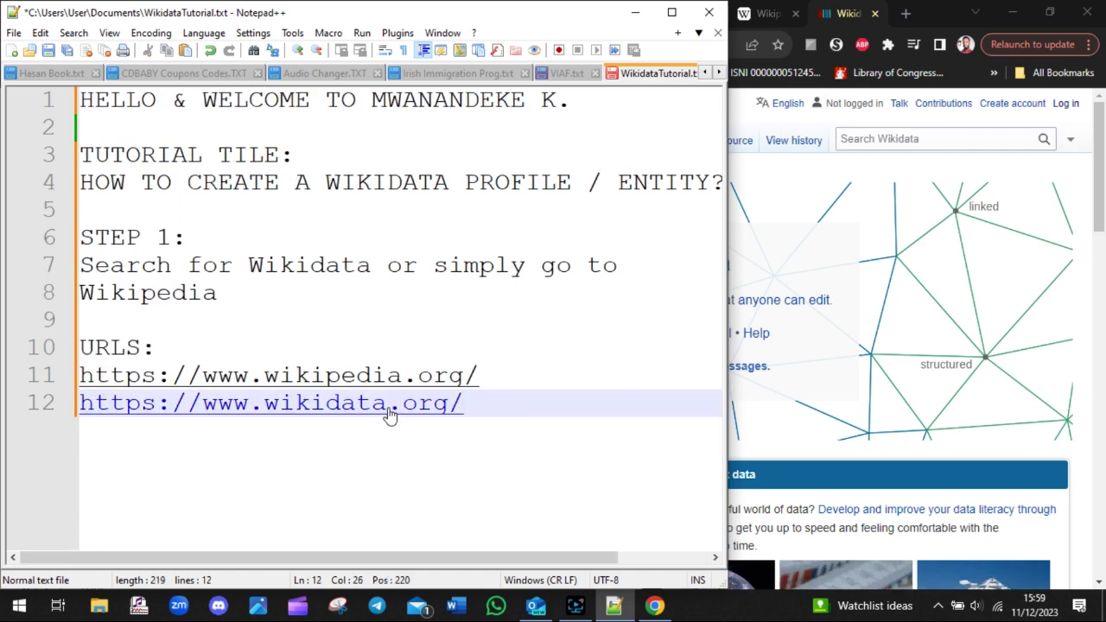
# - Review the two addresses in the notes, then look over the Wikidata main page in Chrome
pyautogui.moveTo(484, 377); pyautogui.dragTo(270, 376)
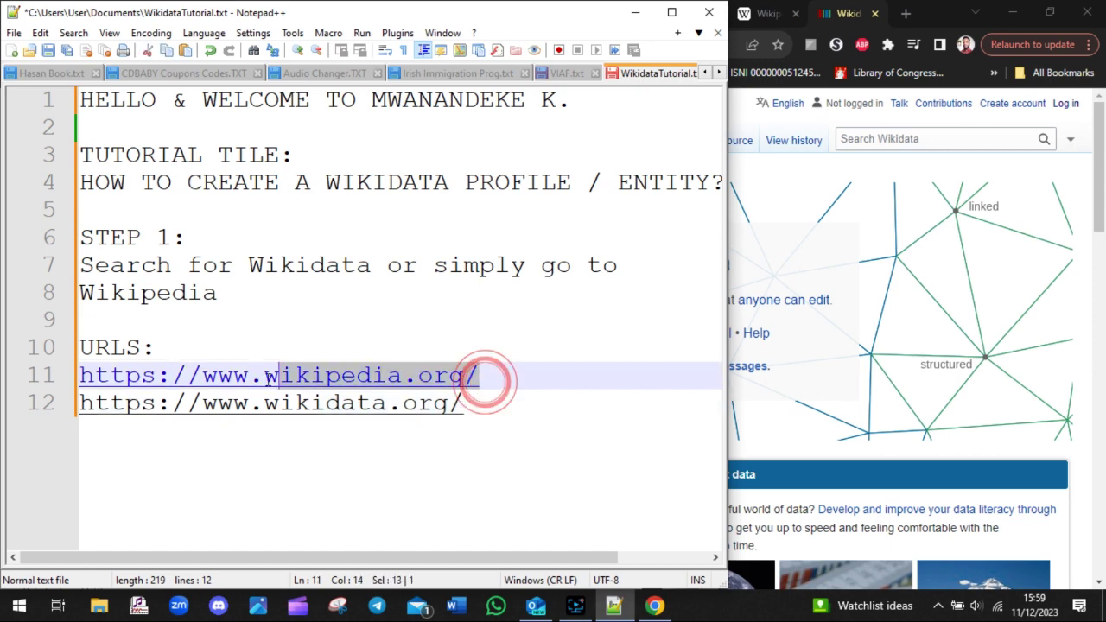
pyautogui.moveTo(486, 407); pyautogui.dragTo(270, 406)
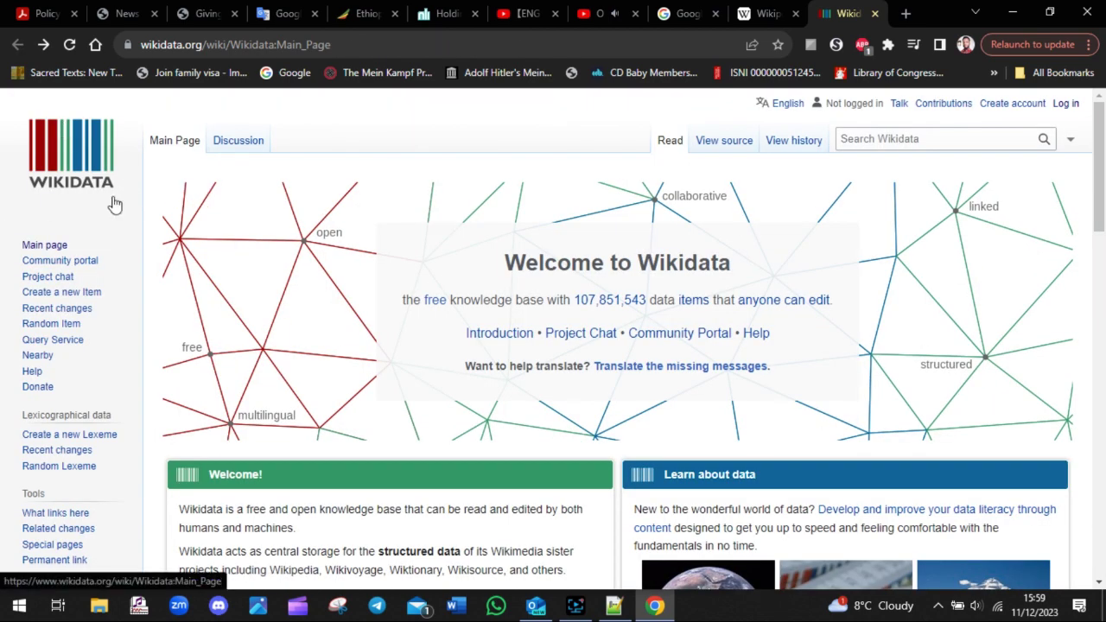
pyautogui.scroll(-3, 822, 439)
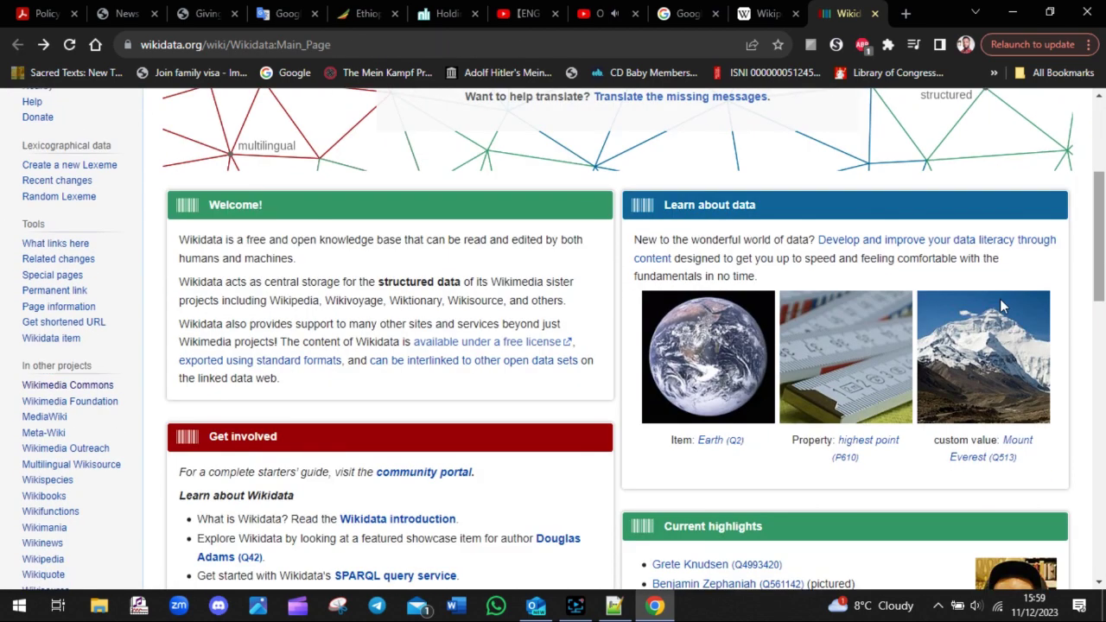
# - Switch to Notepad++ and write "This is wikidata" below the URL list, after a blank line
pyautogui.click(614, 605)
pyautogui.click(519, 402)
pyautogui.press('Return')
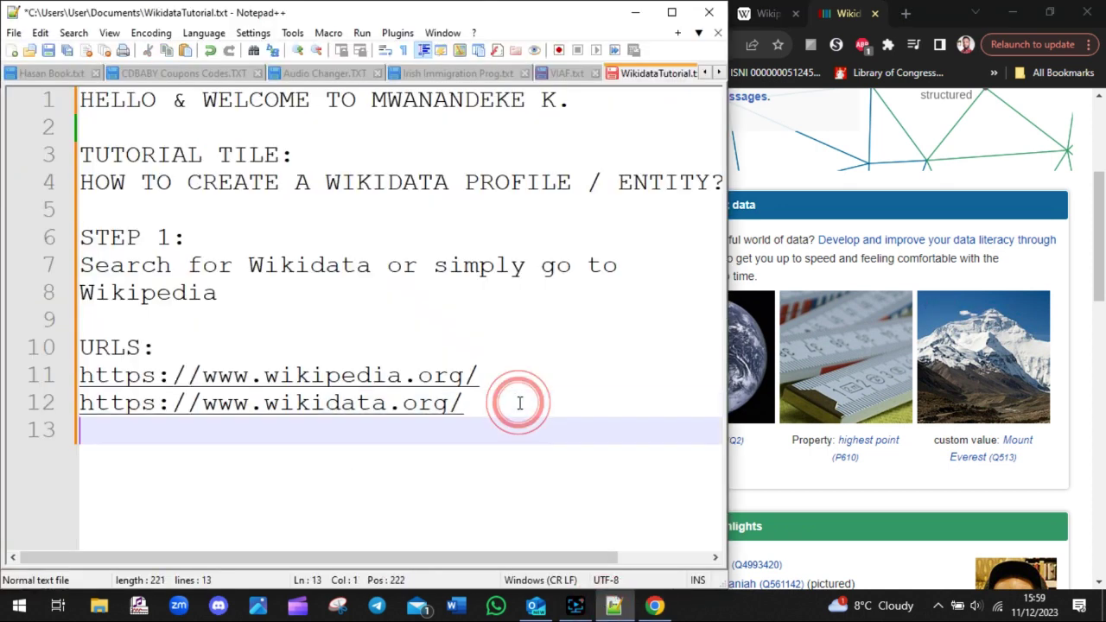
pyautogui.press('Return')
pyautogui.write('This is wikidata')
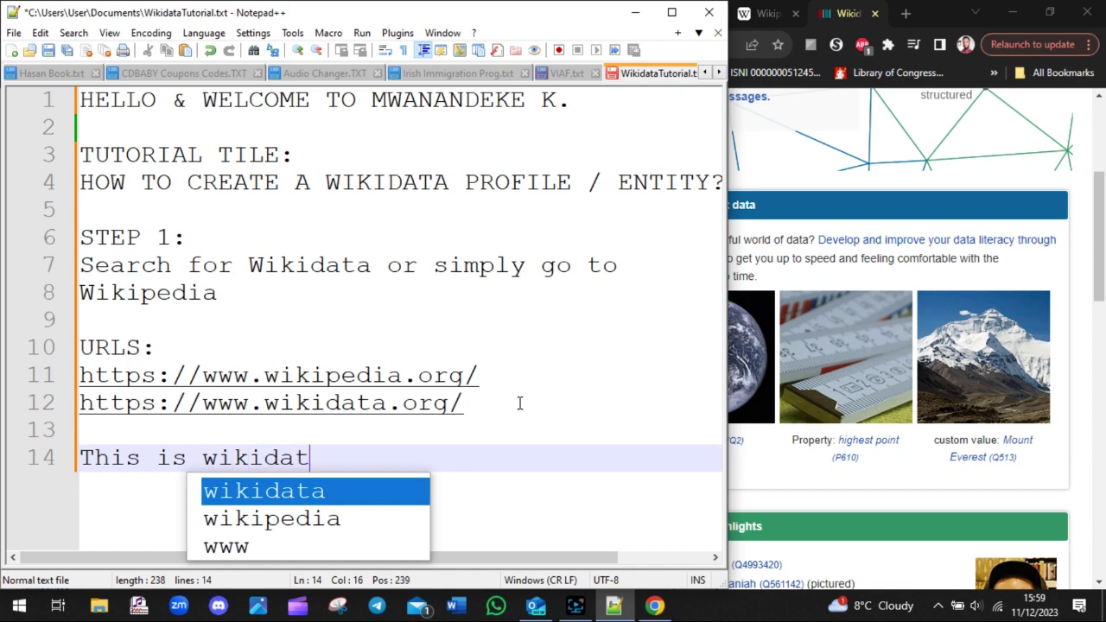
# - In Chrome, examine the Wikidata main page's sections and compare them with the Wikipedia homepage
pyautogui.click(903, 181)
pyautogui.scroll(3, 1099, 190)
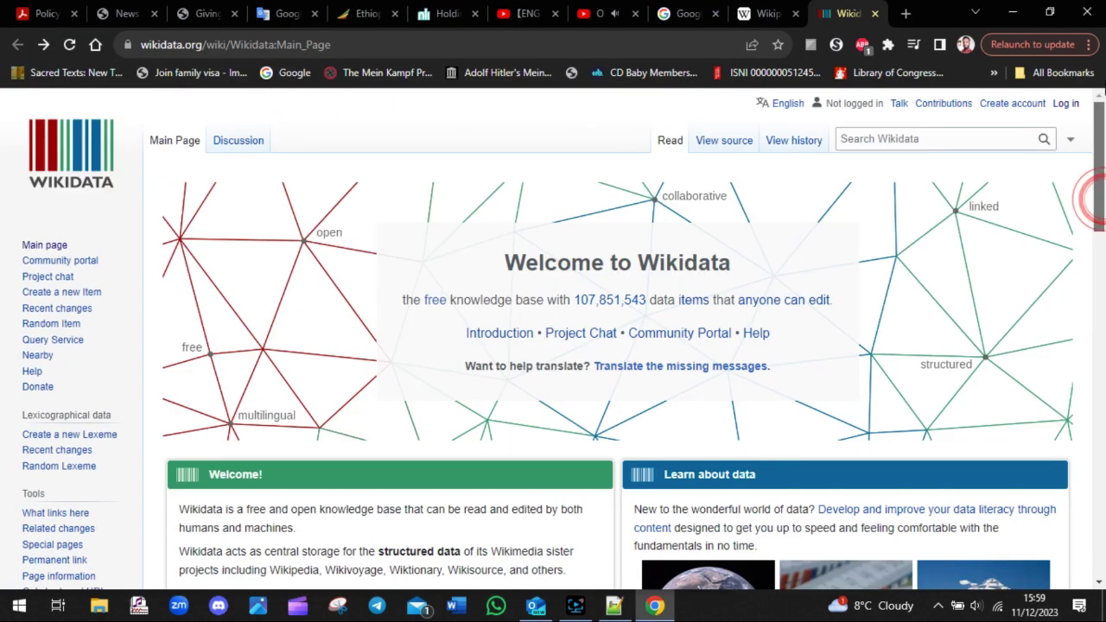
pyautogui.scroll(-2, 1100, 190)
pyautogui.scroll(-4, 1099, 190)
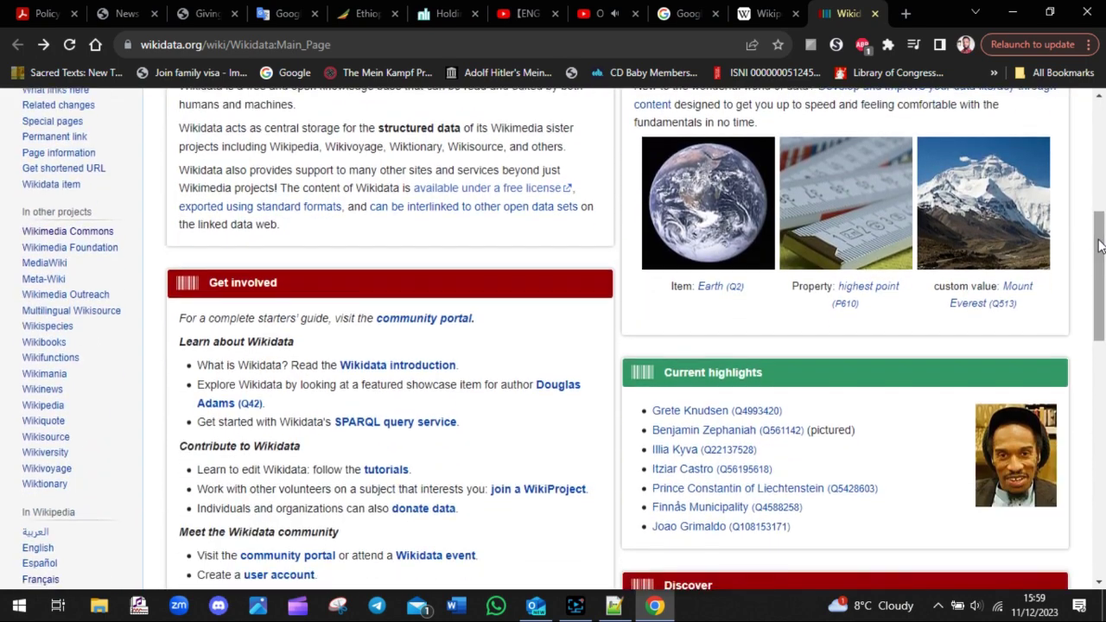
pyautogui.click(755, 15)
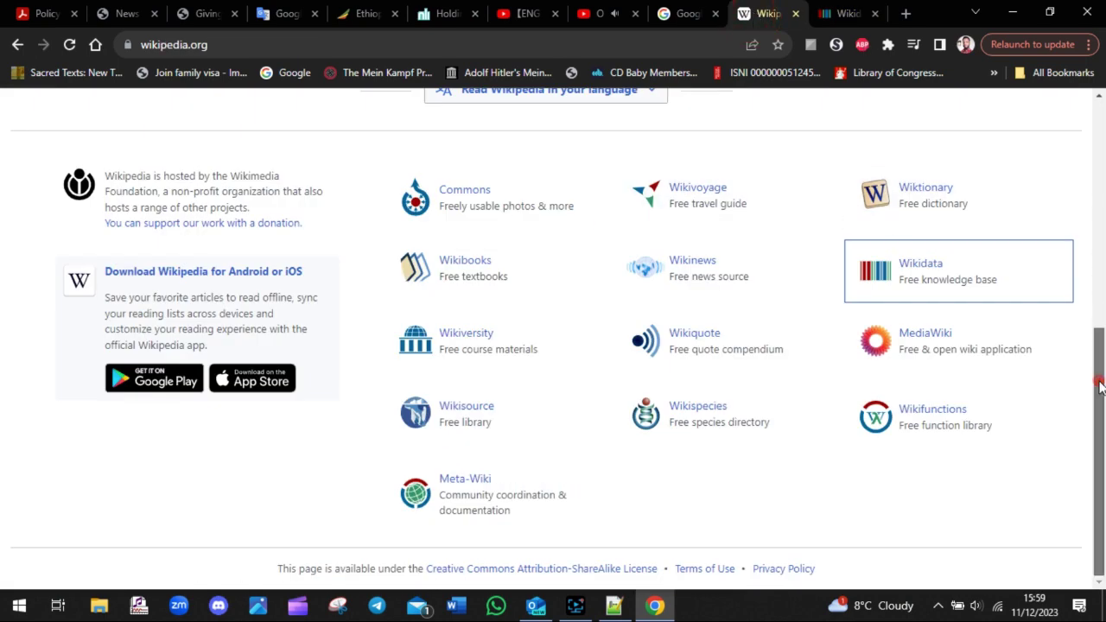
pyautogui.scroll(5, 609, 168)
pyautogui.moveTo(618, 174); pyautogui.dragTo(451, 134)
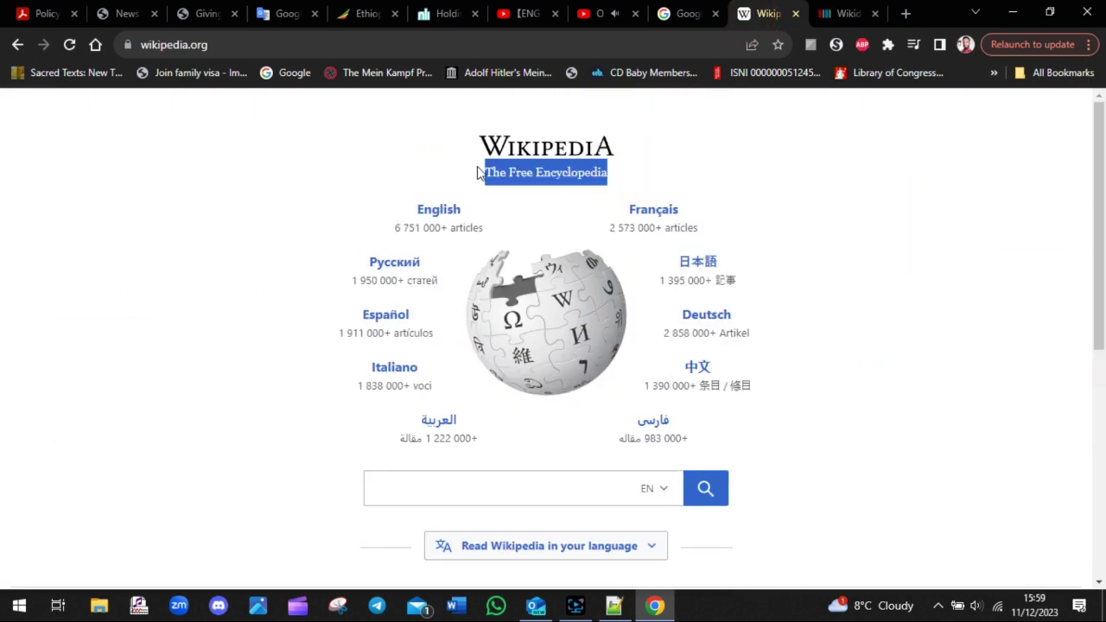
pyautogui.click(765, 156)
pyautogui.click(845, 15)
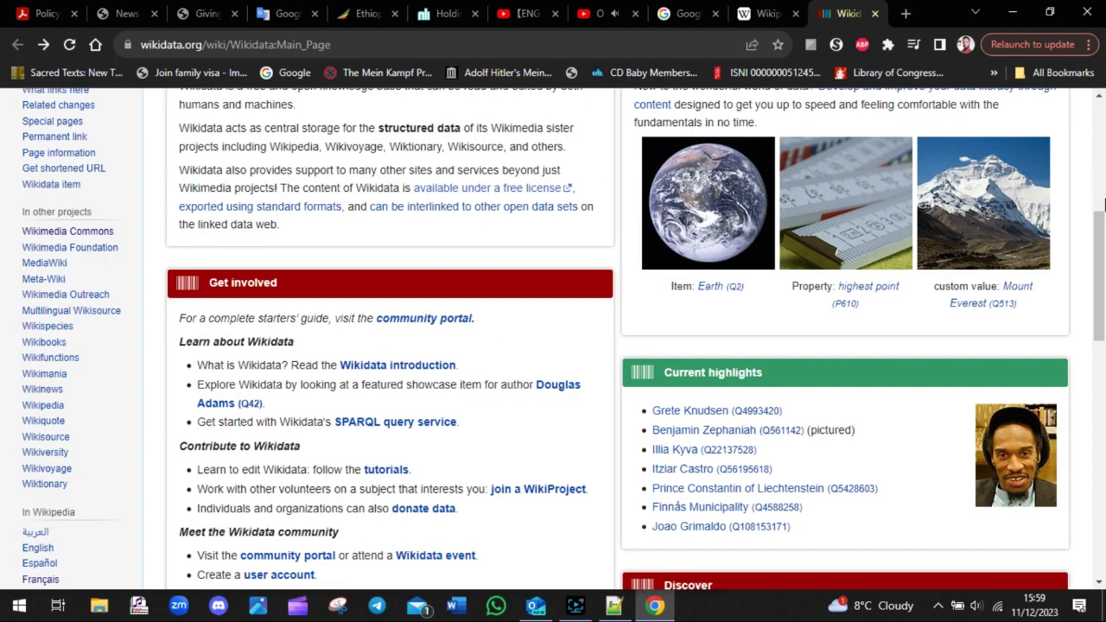
# - Switch to Notepad++ and add the heading "STEP 2:" after a blank line below "This is wikidata", with several empty lines beneath it
pyautogui.moveTo(1102, 203); pyautogui.dragTo(1102, 104)
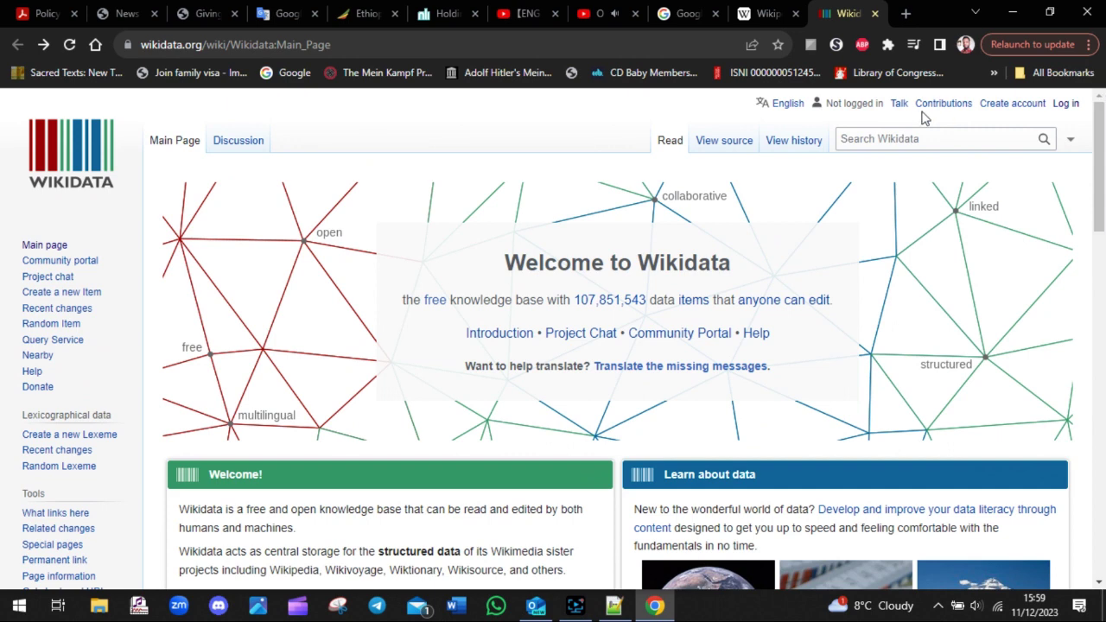
pyautogui.click(614, 606)
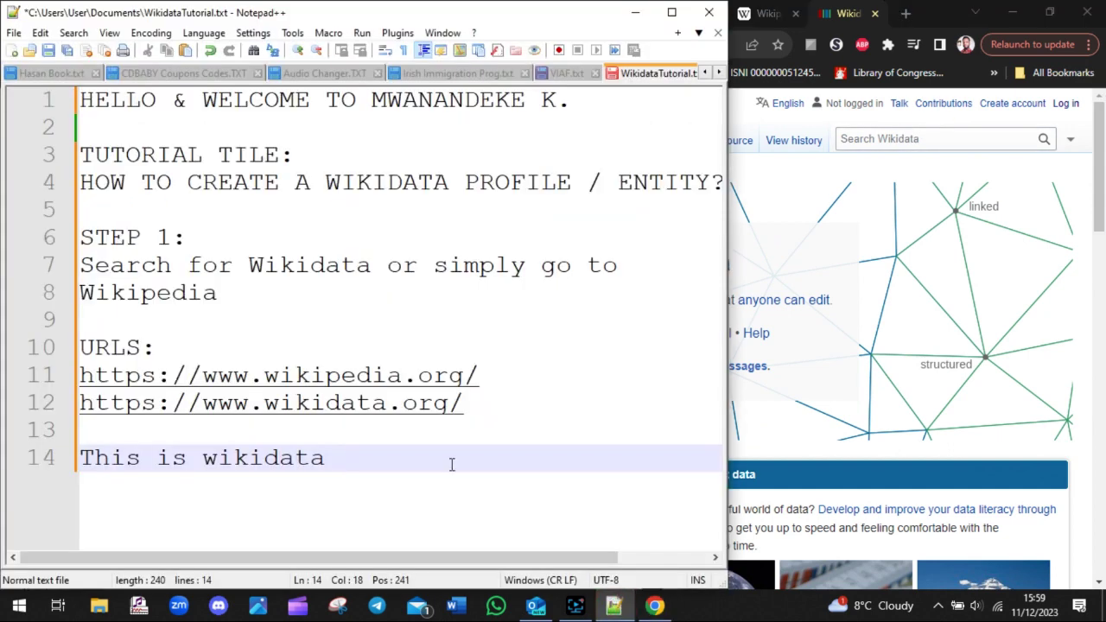
pyautogui.press('Return')
pyautogui.press('Return')
pyautogui.write('STEP')
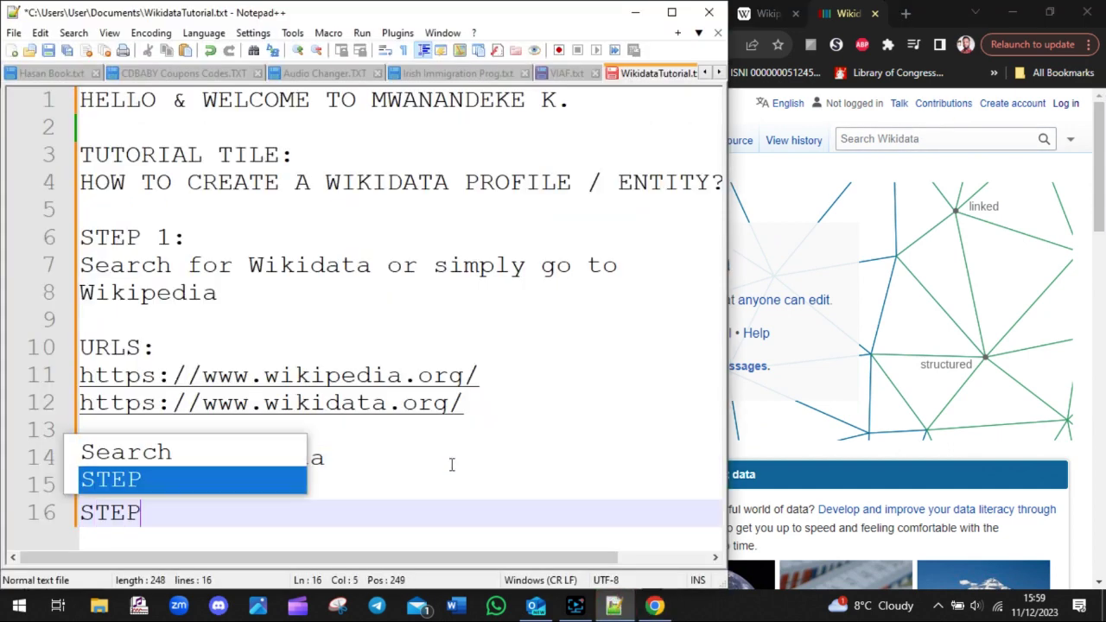
pyautogui.write(' 2:')
pyautogui.press('Return')
pyautogui.press('Return')
pyautogui.press('Return')
pyautogui.press('Return')
pyautogui.press('Return')
pyautogui.press('Return')
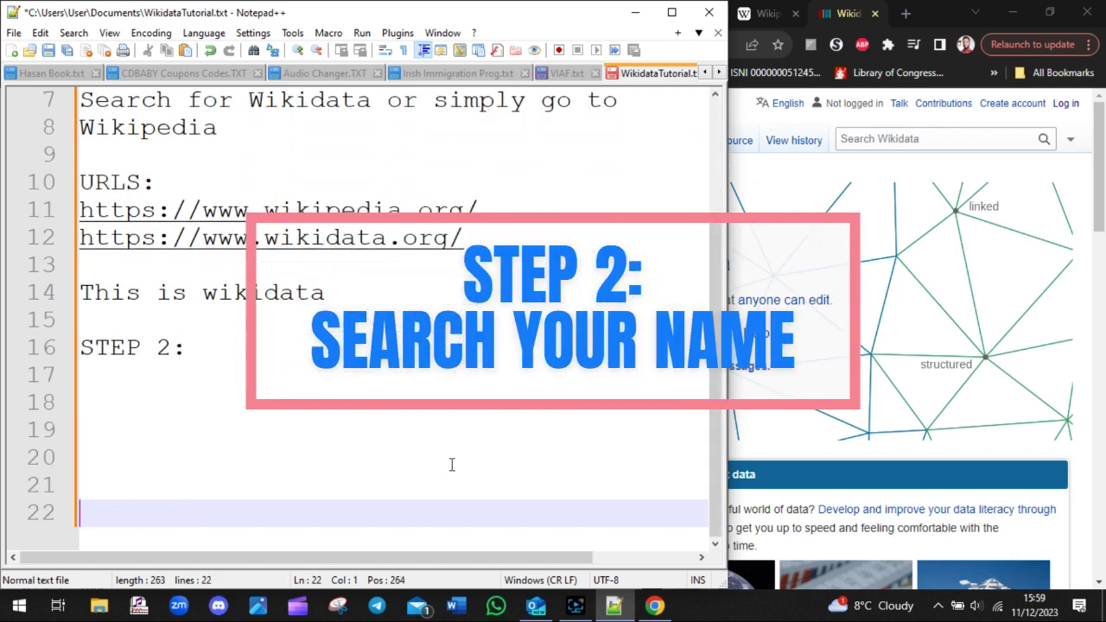
# - Write "SEARCH FOR YOUR NAME IN THE SEARCH BAR" under the "STEP 2:" heading, leaving one blank line between them
pyautogui.press('Up')
pyautogui.press('Up')
pyautogui.press('Up')
pyautogui.press('Up')
pyautogui.press('Up')
pyautogui.press('Return')
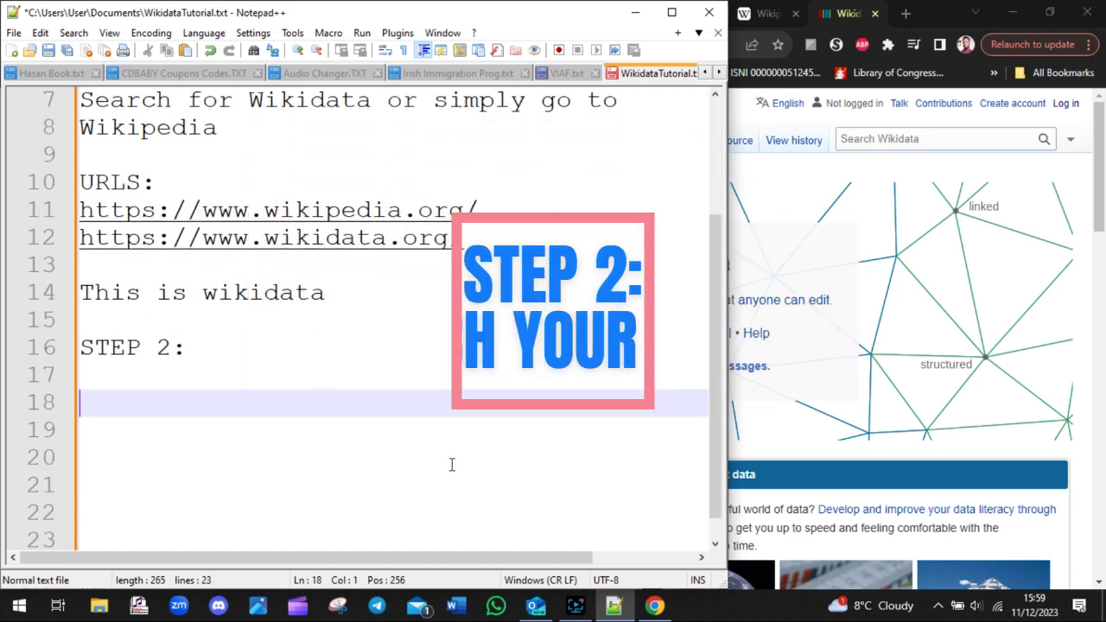
pyautogui.write('SEARCH FOR ')
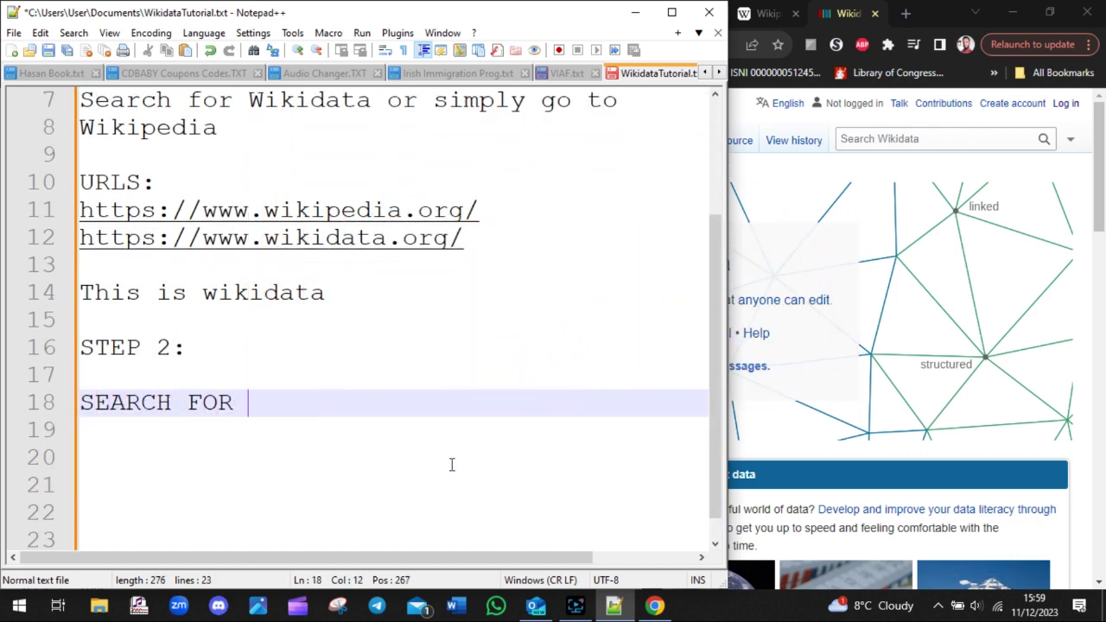
pyautogui.write('YOUR NAME IN THE SEARCH ')
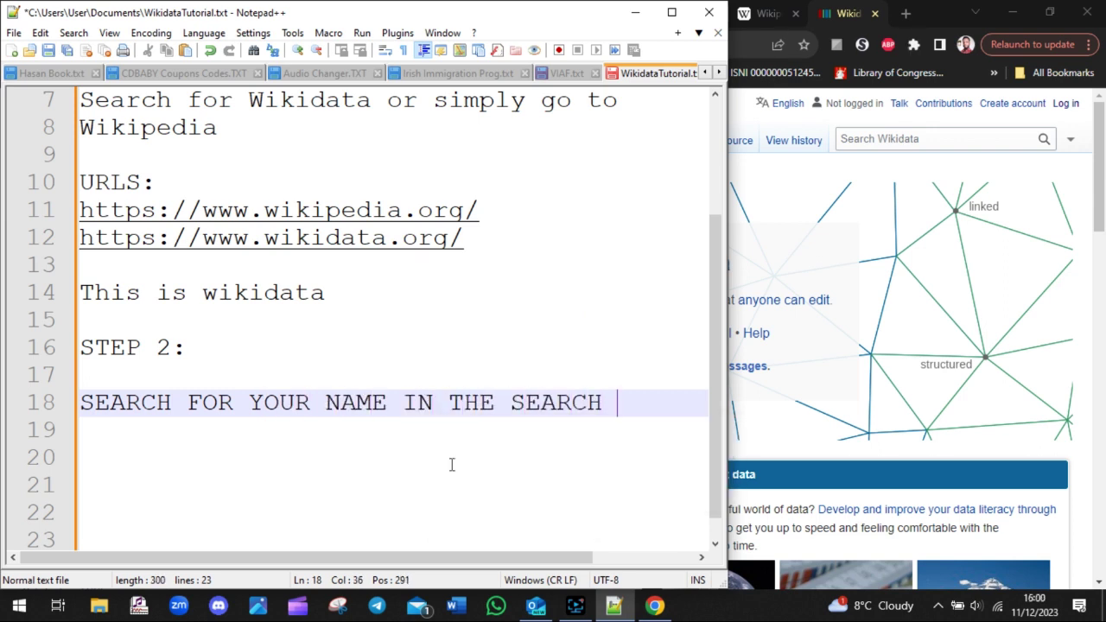
pyautogui.write('BAR')
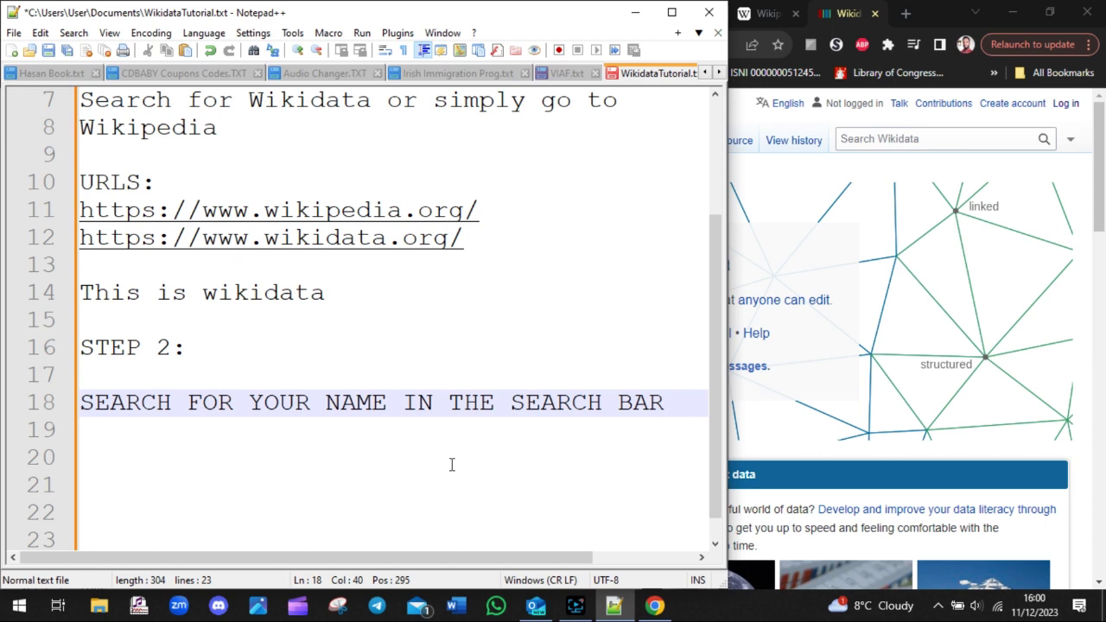
# - Add "TOP RIGHT" on the line directly below the search instruction in the notes
pyautogui.press('Return')
pyautogui.write('TOP LEFT')
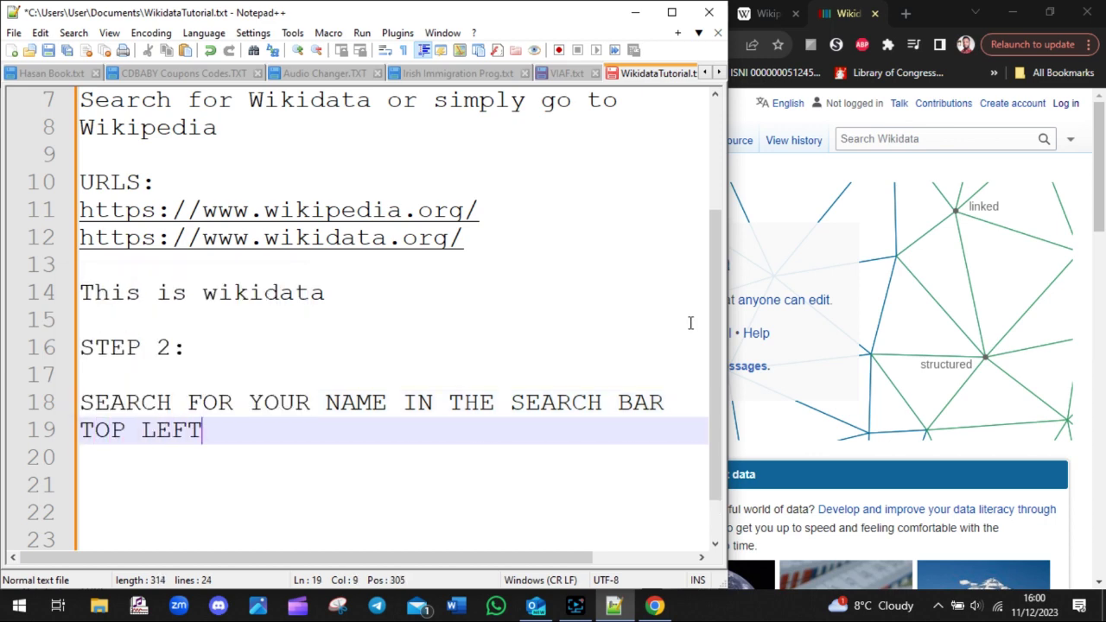
pyautogui.press('BackSpace')
pyautogui.press('BackSpace')
pyautogui.press('BackSpace')
pyautogui.write('RIGHT')
# - Switch to Chrome, search Wikidata for the author's name and open the item described as "Congolese author"
pyautogui.click(985, 169)
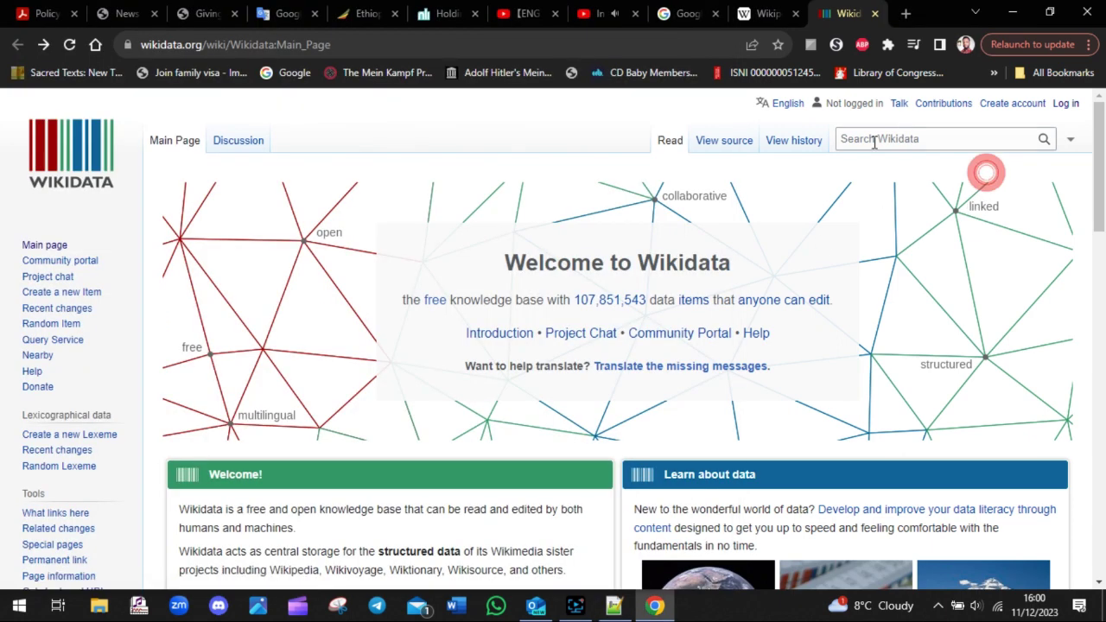
pyautogui.click(853, 138)
pyautogui.click(869, 138)
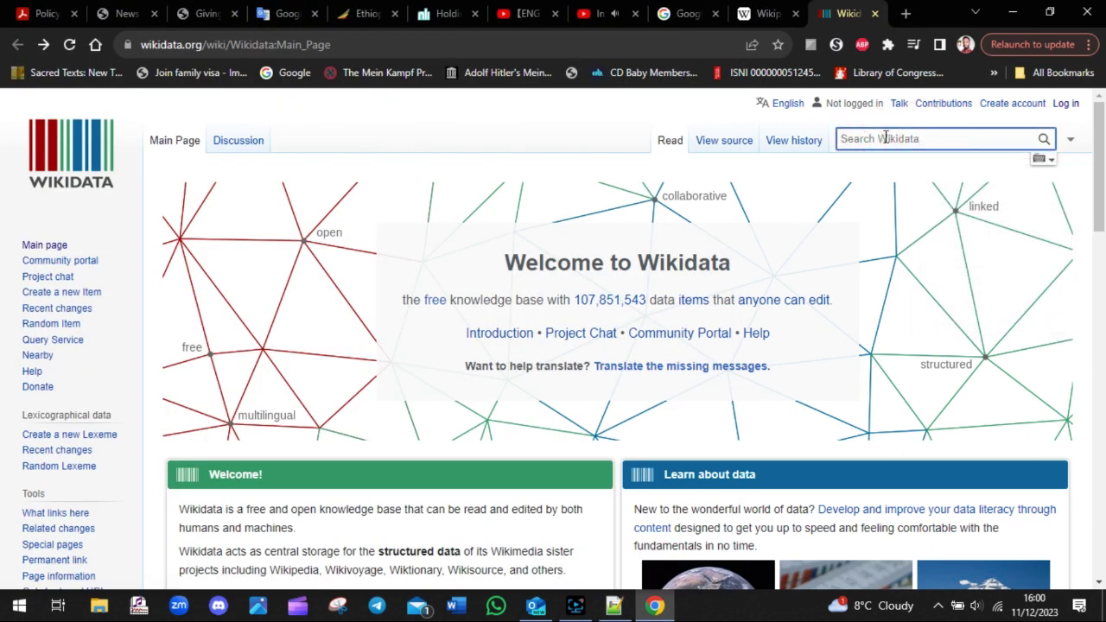
pyautogui.write('Mwanande')
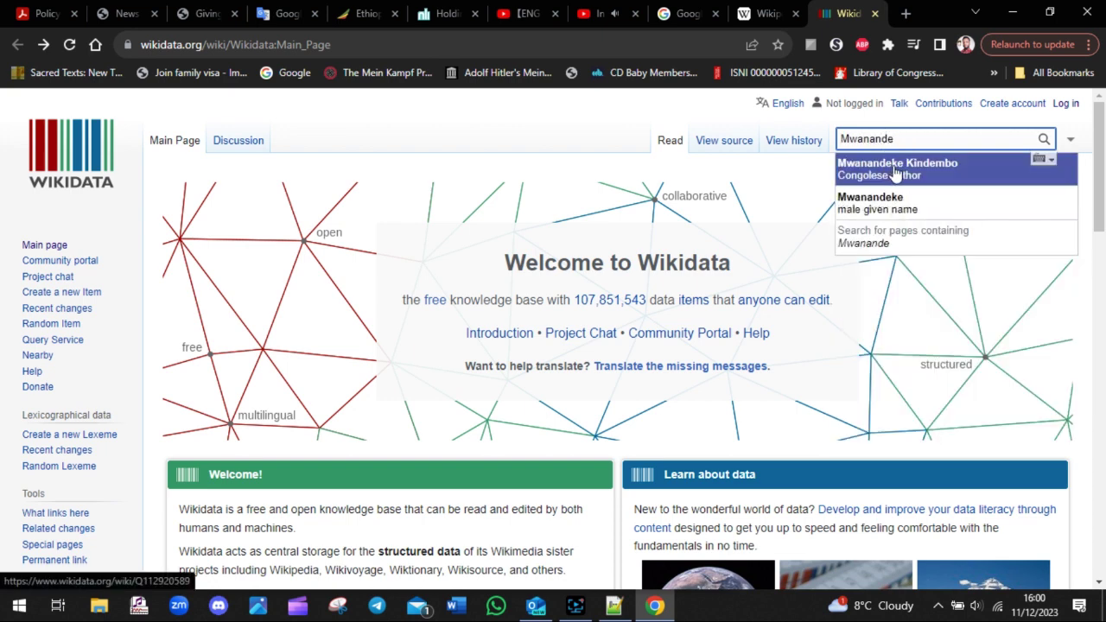
pyautogui.click(916, 169)
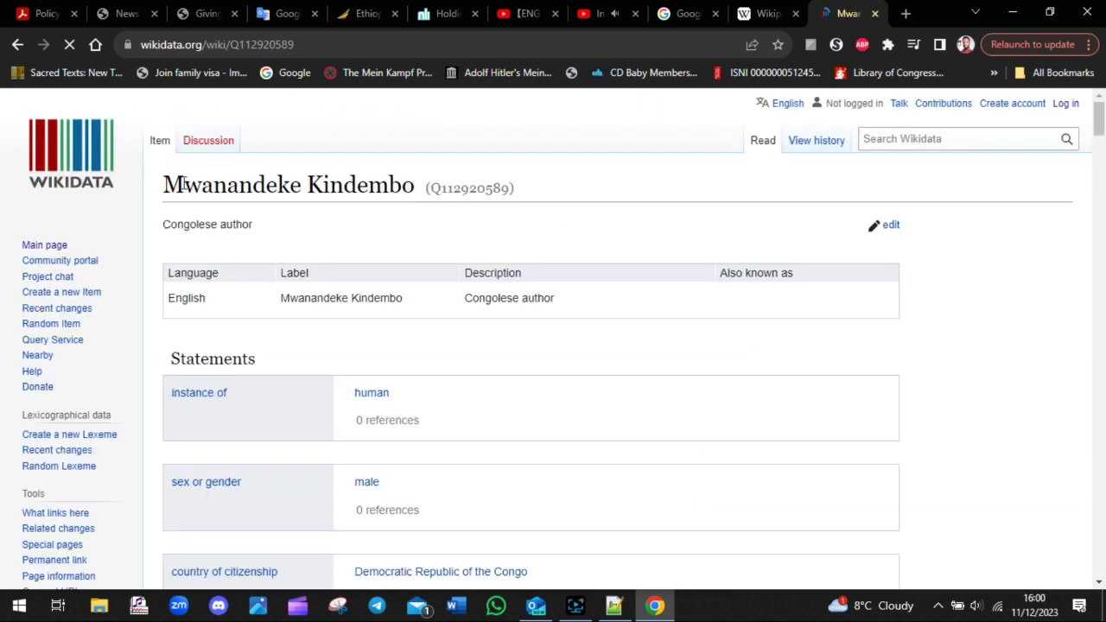
# - Copy the item's title together with its Q identifier and return to the notes in Notepad++, below "TOP RIGHT"
pyautogui.moveTo(164, 183); pyautogui.dragTo(524, 180)
pyautogui.hotkey('ctrl', 'c')
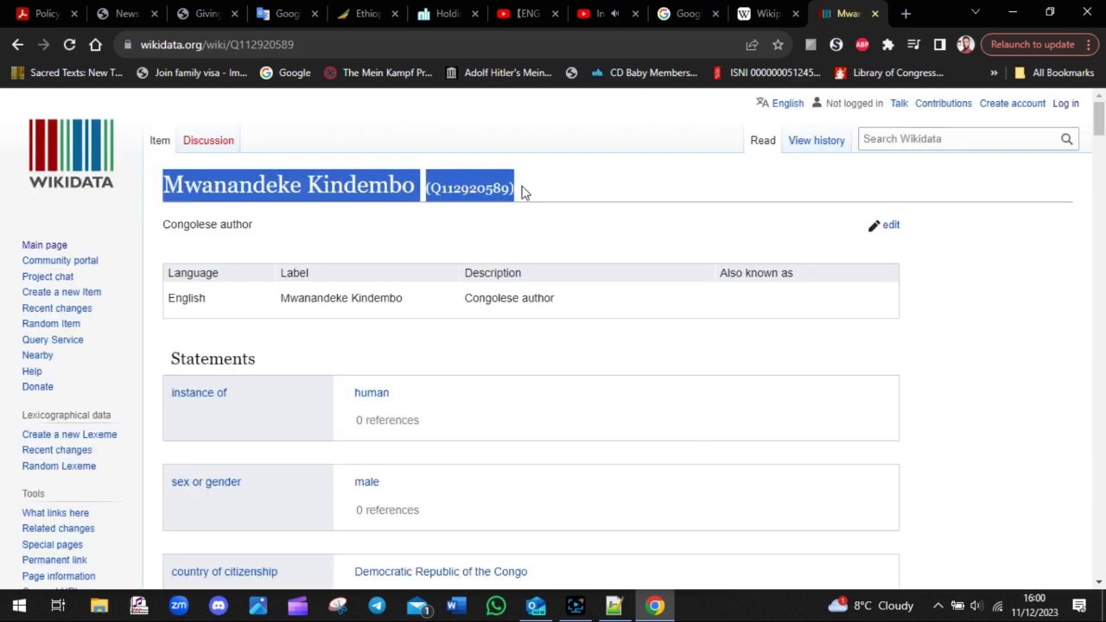
pyautogui.click(614, 605)
pyautogui.click(440, 455)
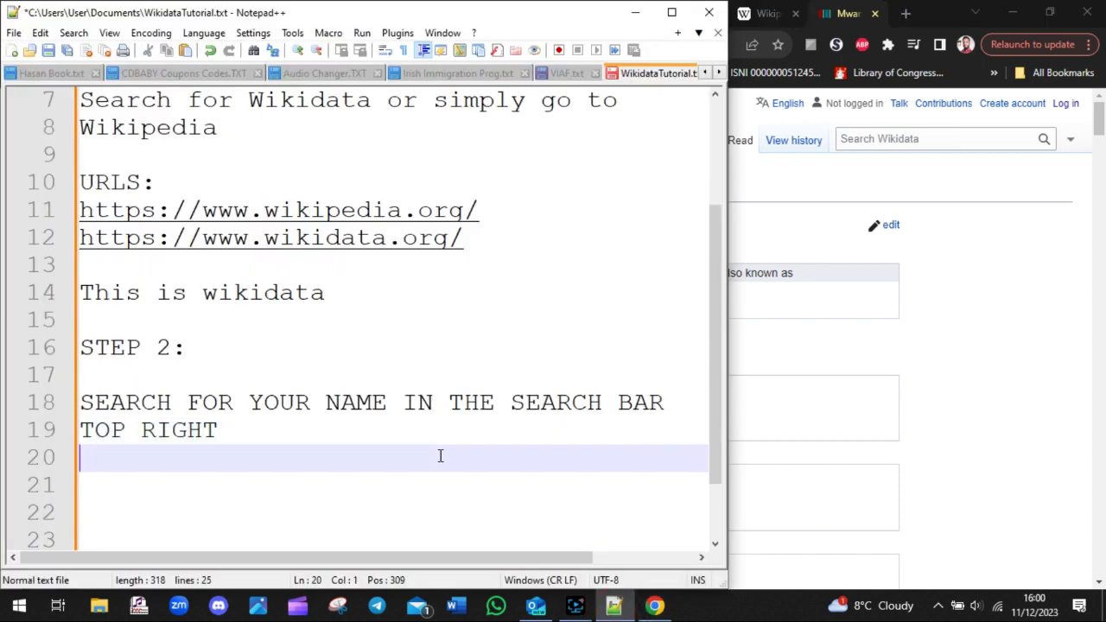
# - After a blank line, write "THIS IS MY NAME AND ID:" and paste the copied item title and identifier on the line below
pyautogui.press('Return')
pyautogui.write('T')
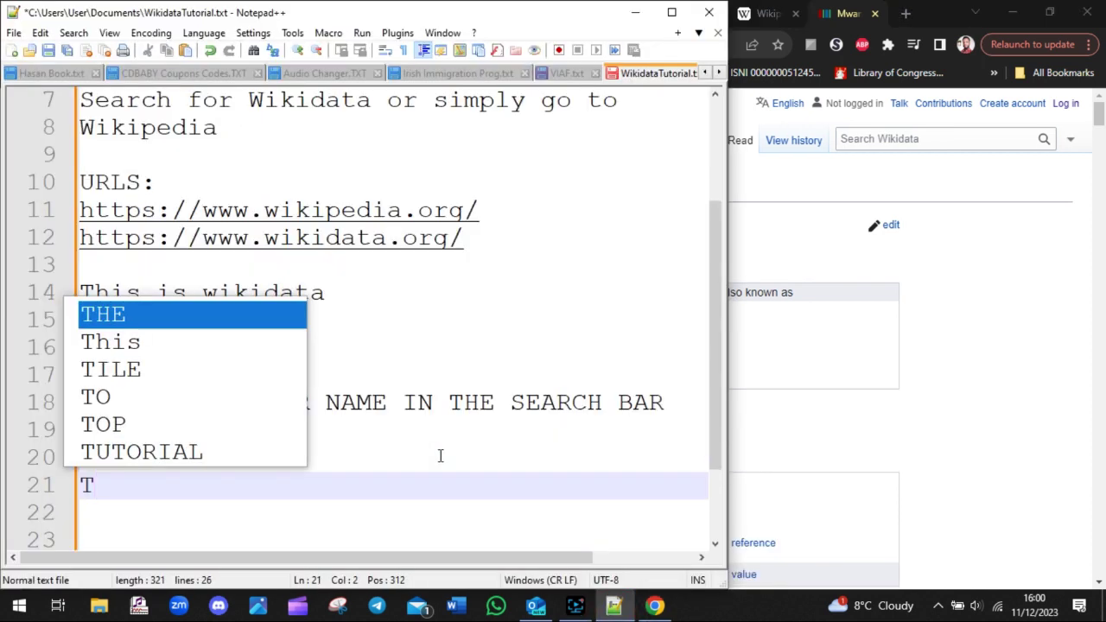
pyautogui.write('HIS  ')
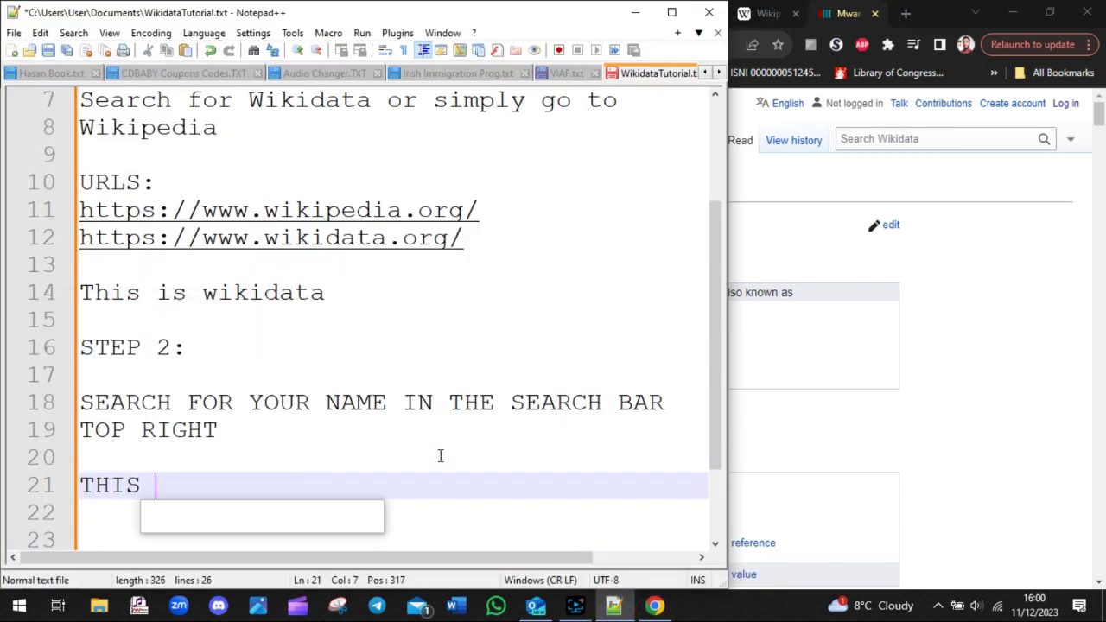
pyautogui.write('IS MY NAME')
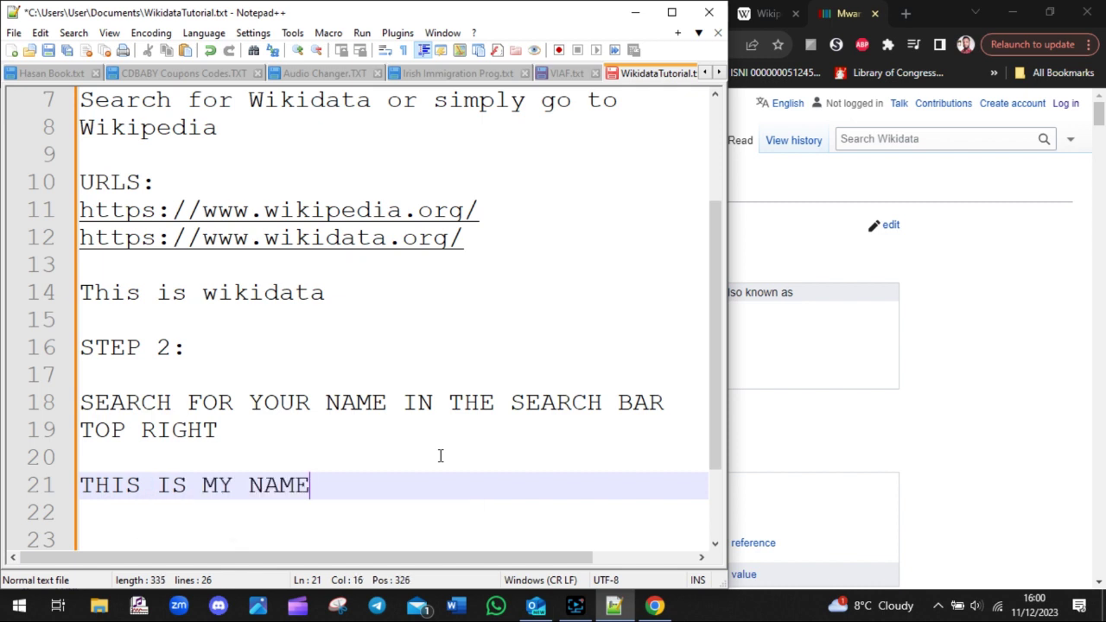
pyautogui.write(' AND ')
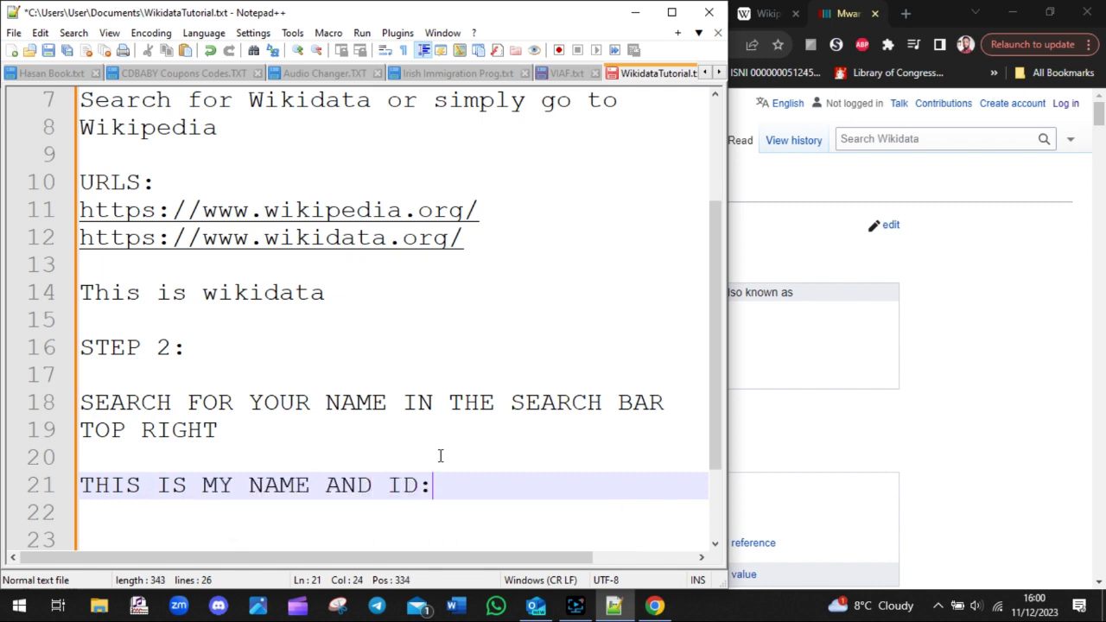
pyautogui.write('ID:')
pyautogui.press('Return')
pyautogui.hotkey('ctrl', 'v')
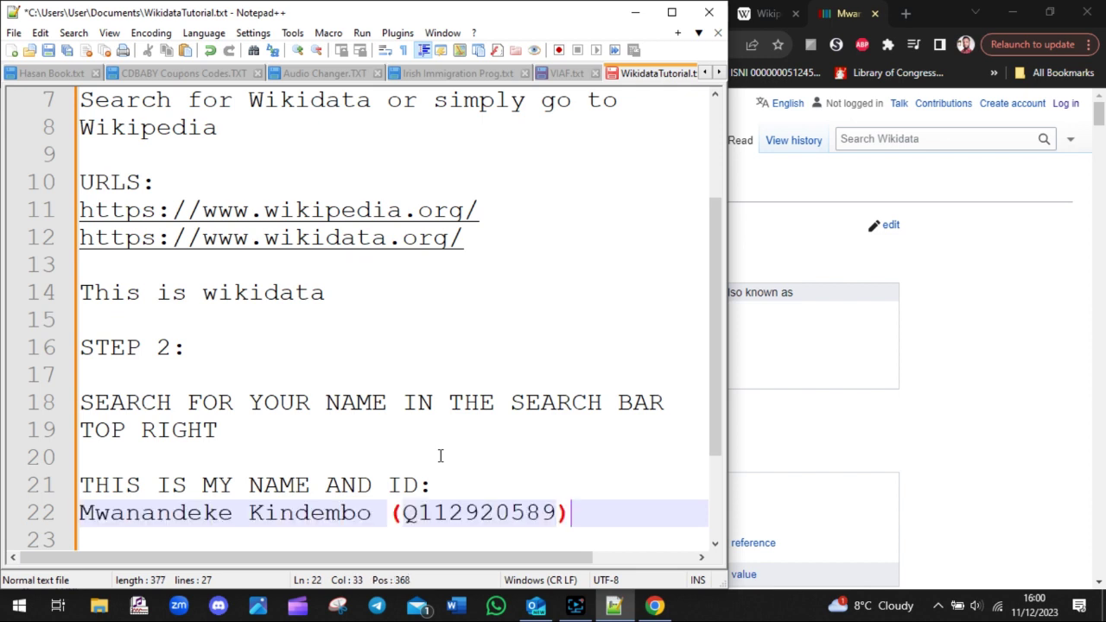
# - Review the pasted name and identifier in the notes, and examine the item's description and its English and French labels in Chrome
pyautogui.moveTo(725, 322); pyautogui.dragTo(723, 382)
pyautogui.doubleClick(553, 402)
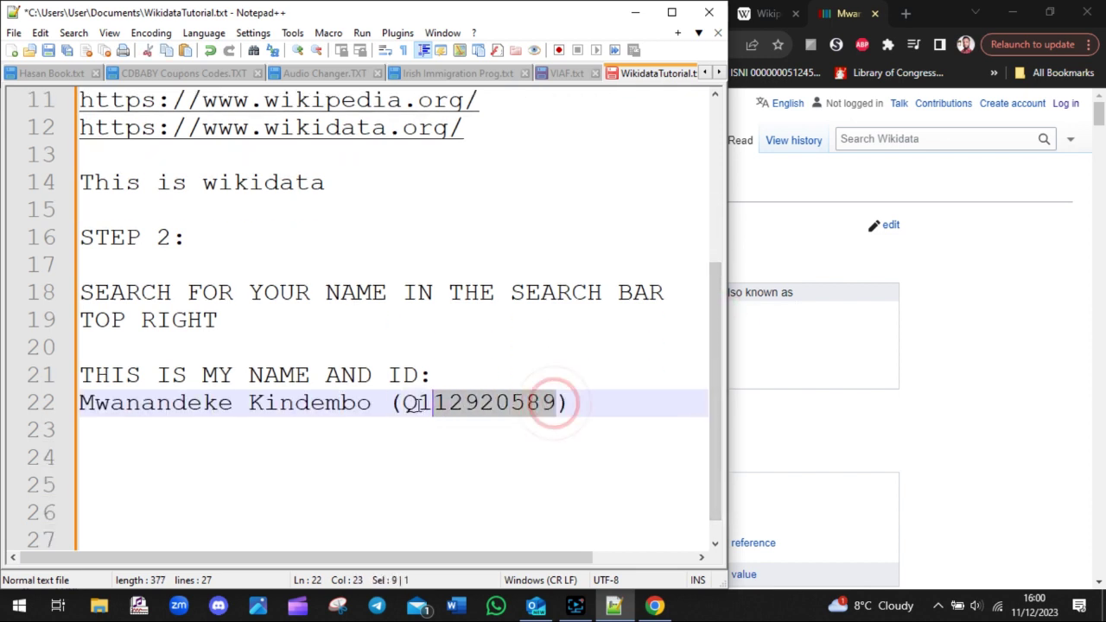
pyautogui.click(374, 403)
pyautogui.moveTo(373, 402); pyautogui.dragTo(85, 415)
pyautogui.click(973, 311)
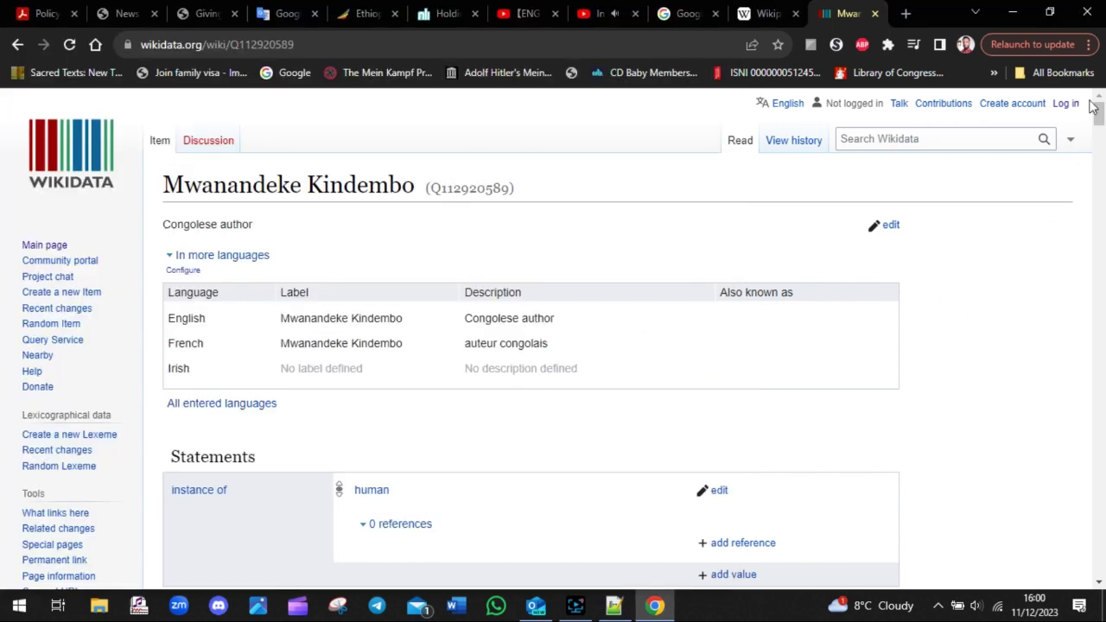
pyautogui.moveTo(1097, 117); pyautogui.dragTo(1097, 128)
pyautogui.moveTo(259, 248); pyautogui.dragTo(158, 254)
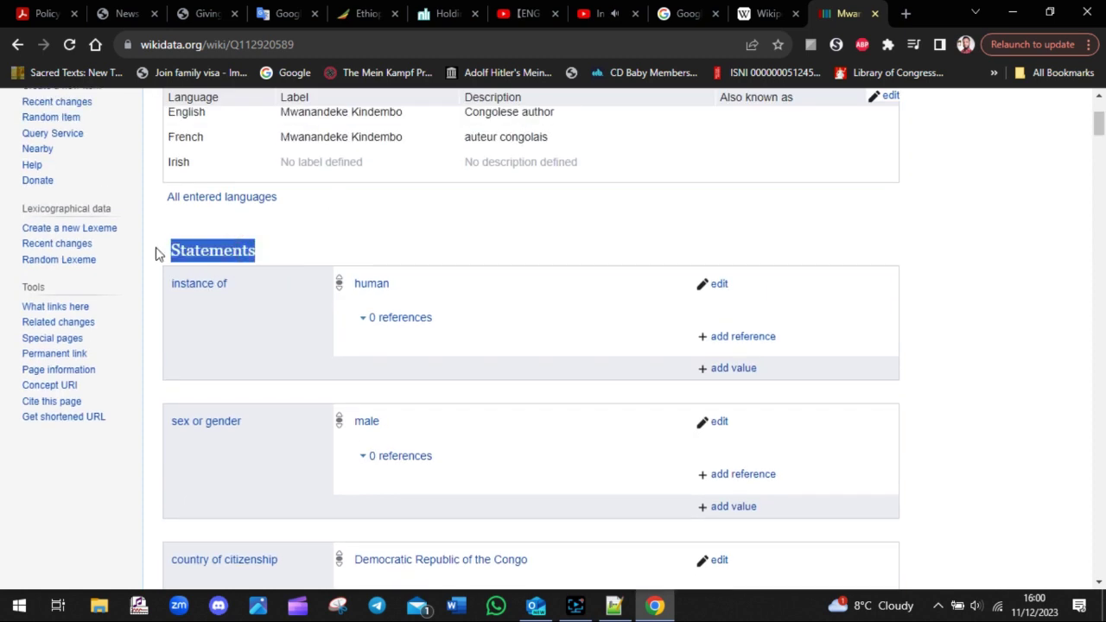
pyautogui.scroll(2, 1100, 125)
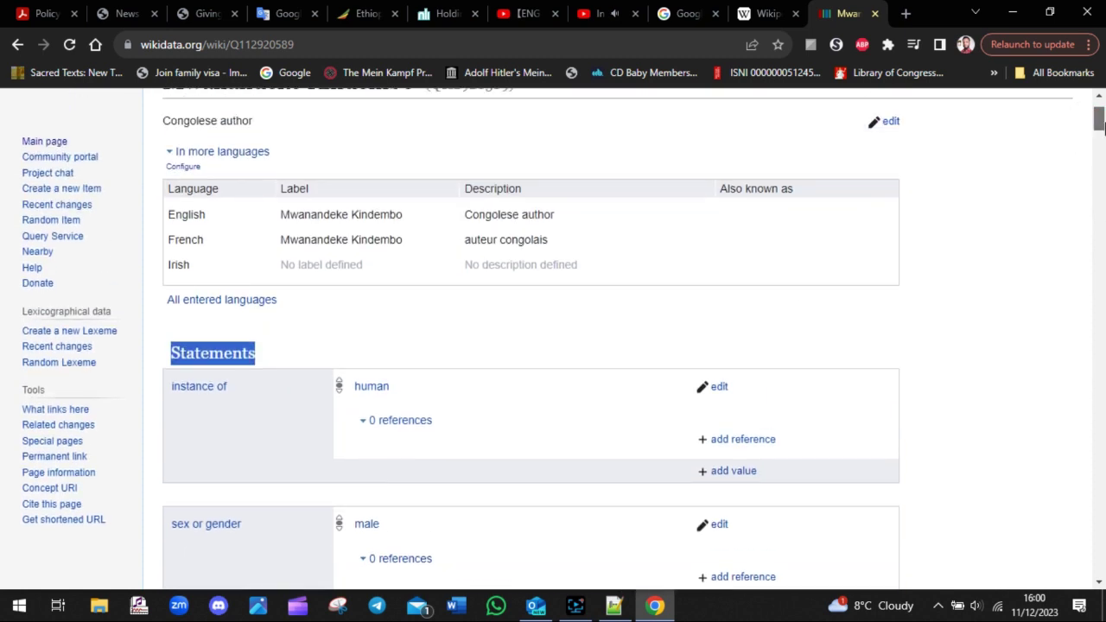
pyautogui.tripleClick(253, 176)
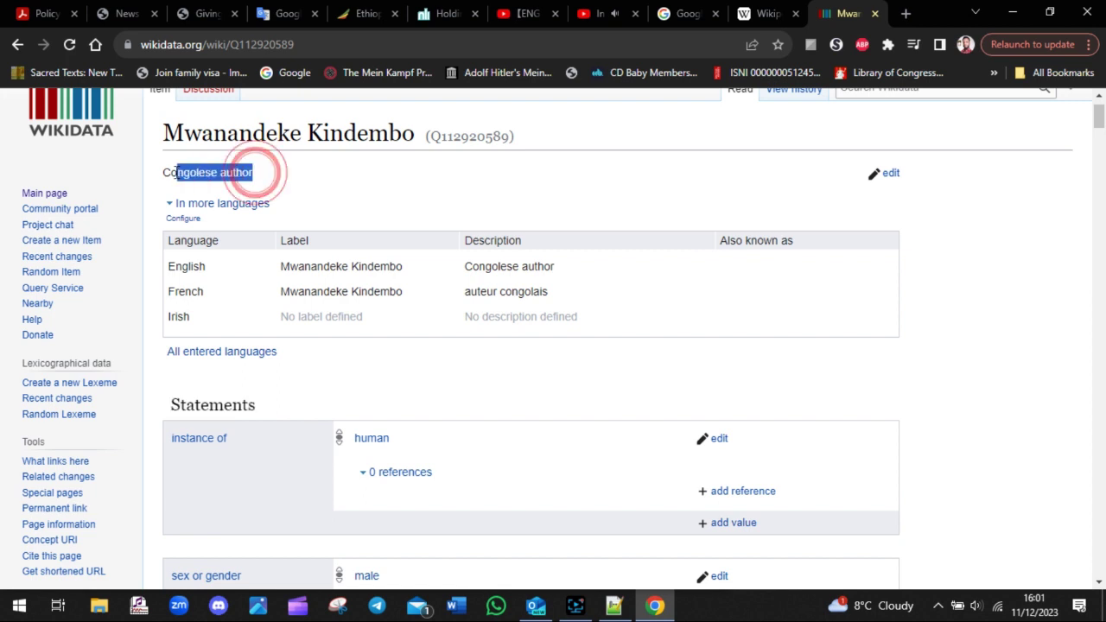
pyautogui.moveTo(282, 266); pyautogui.dragTo(572, 270)
pyautogui.moveTo(170, 291); pyautogui.dragTo(571, 294)
pyautogui.click(800, 302)
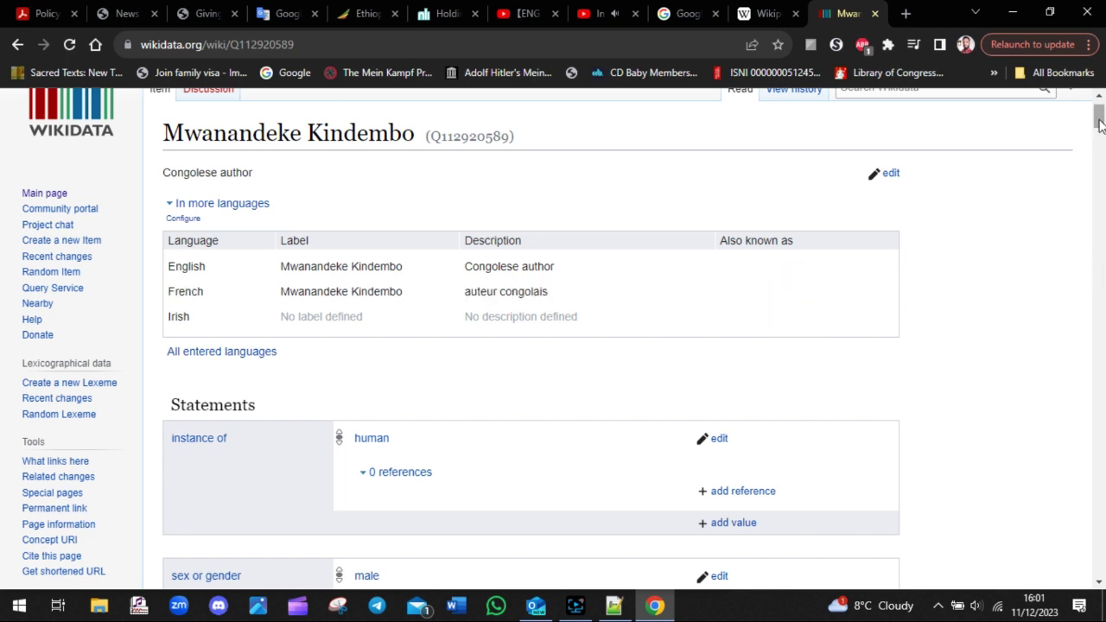
# - Examine the item's Statements section, including instance of, sex or gender and country of citizenship, and locate the Identifiers section
pyautogui.scroll(-3, 294, 185)
pyautogui.moveTo(269, 112); pyautogui.dragTo(169, 121)
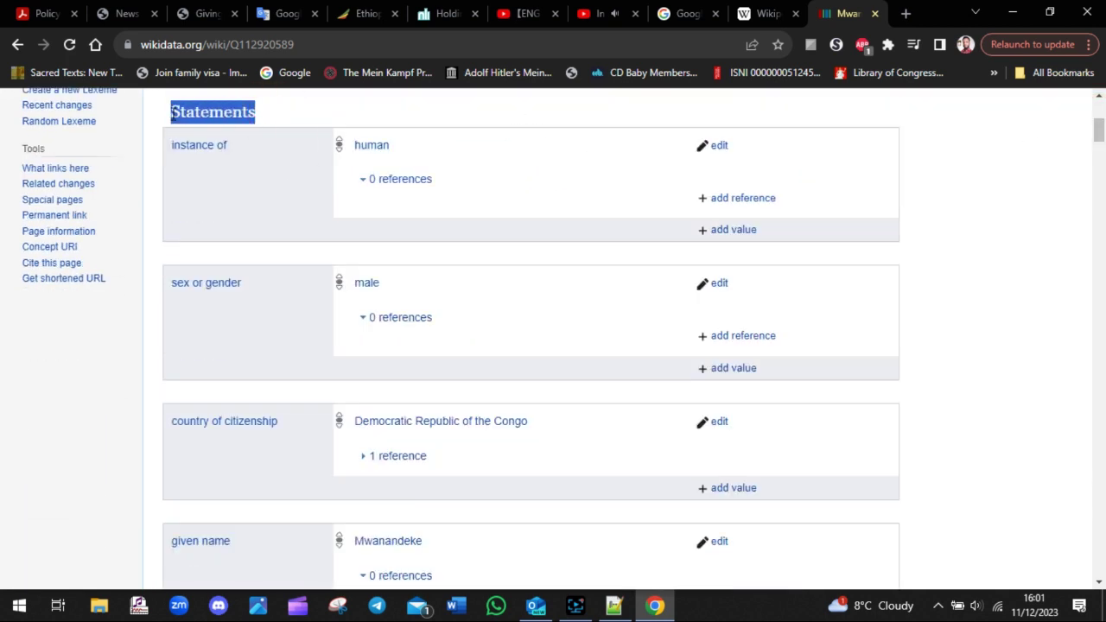
pyautogui.click(246, 151)
pyautogui.click(256, 294)
pyautogui.tripleClick(286, 432)
pyautogui.keyDown('shift'); pyautogui.click(910, 323); pyautogui.keyUp('shift')
pyautogui.click(1042, 317)
pyautogui.click(1099, 137)
pyautogui.moveTo(1099, 137); pyautogui.dragTo(1099, 214)
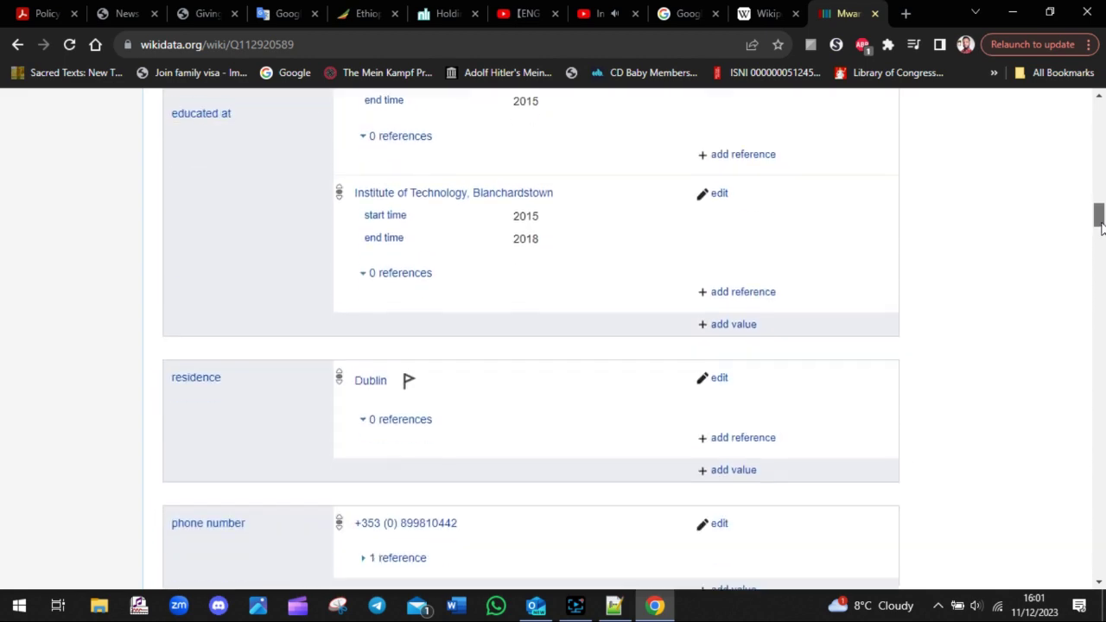
pyautogui.moveTo(1100, 224); pyautogui.dragTo(1103, 327)
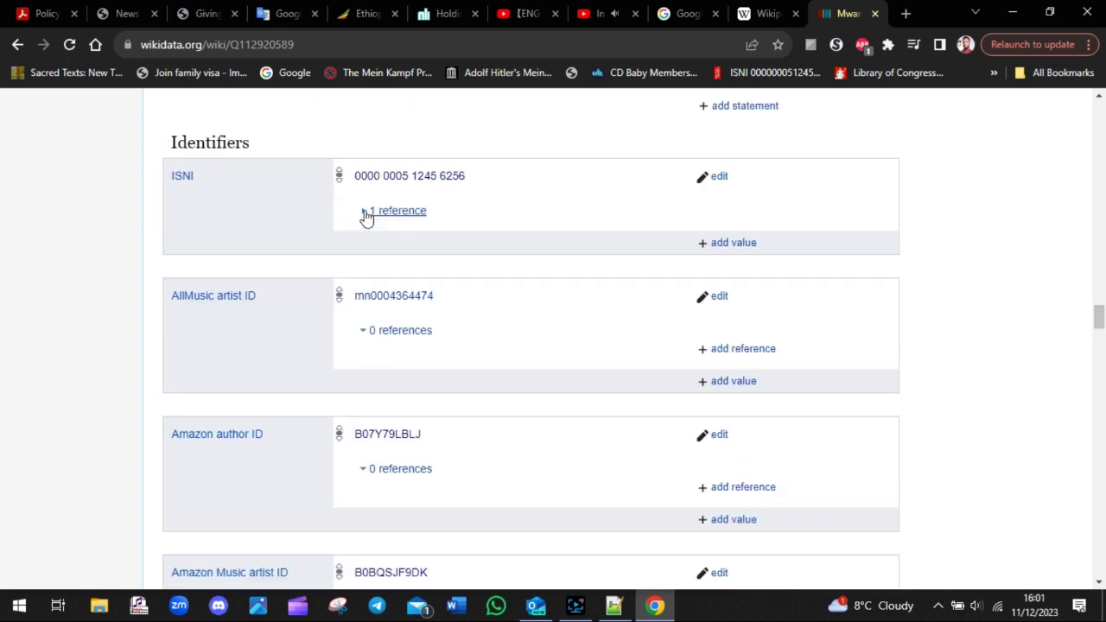
pyautogui.moveTo(265, 144); pyautogui.dragTo(171, 150)
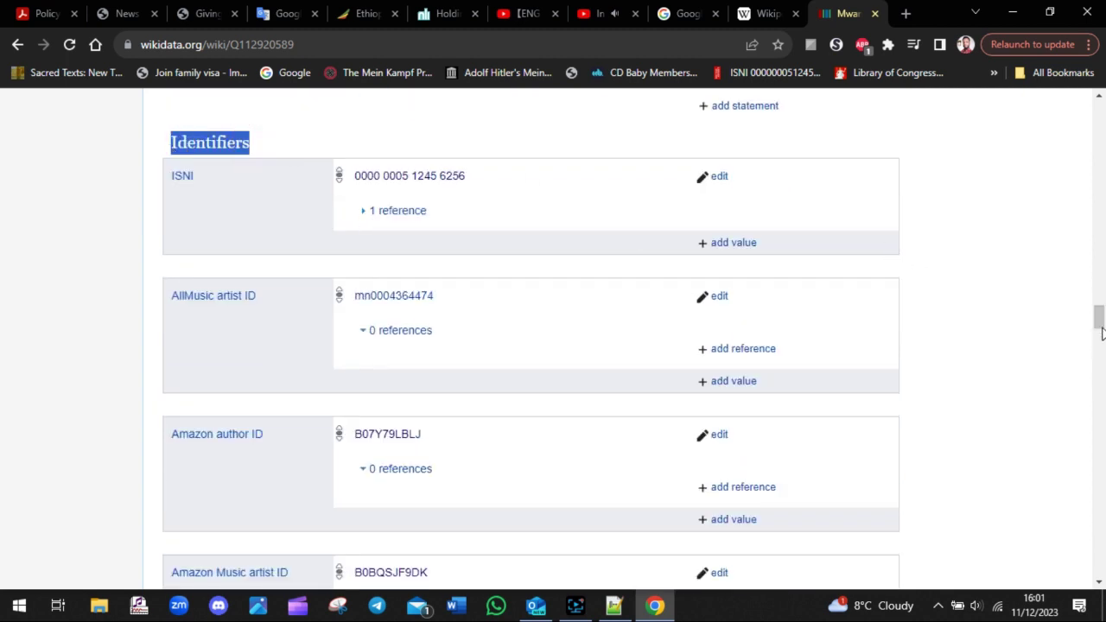
# - In Notepad++, write "NOTICE THE TWO MAIN SECTIONS:" after a blank line below the pasted name, with "STATEMENTS & IDENTITIES" on the next line
pyautogui.click(615, 605)
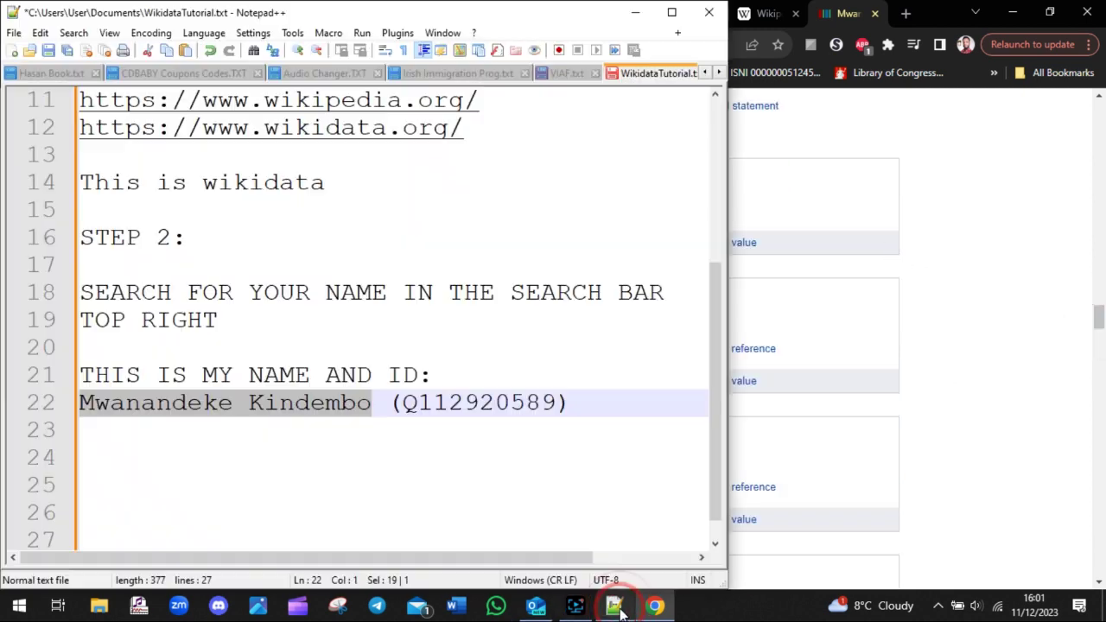
pyautogui.click(462, 435)
pyautogui.press('Return')
pyautogui.write('NOTICE THE TWO MAIN SECTIONS')
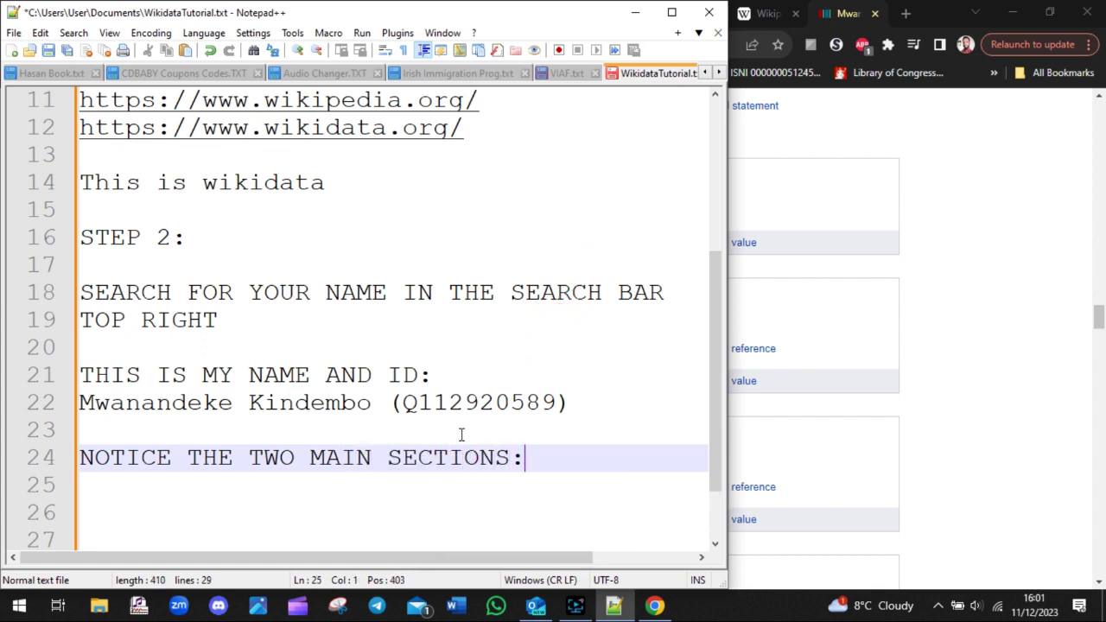
pyautogui.write(':')
pyautogui.press('Return')
pyautogui.write('STATEMENTS')
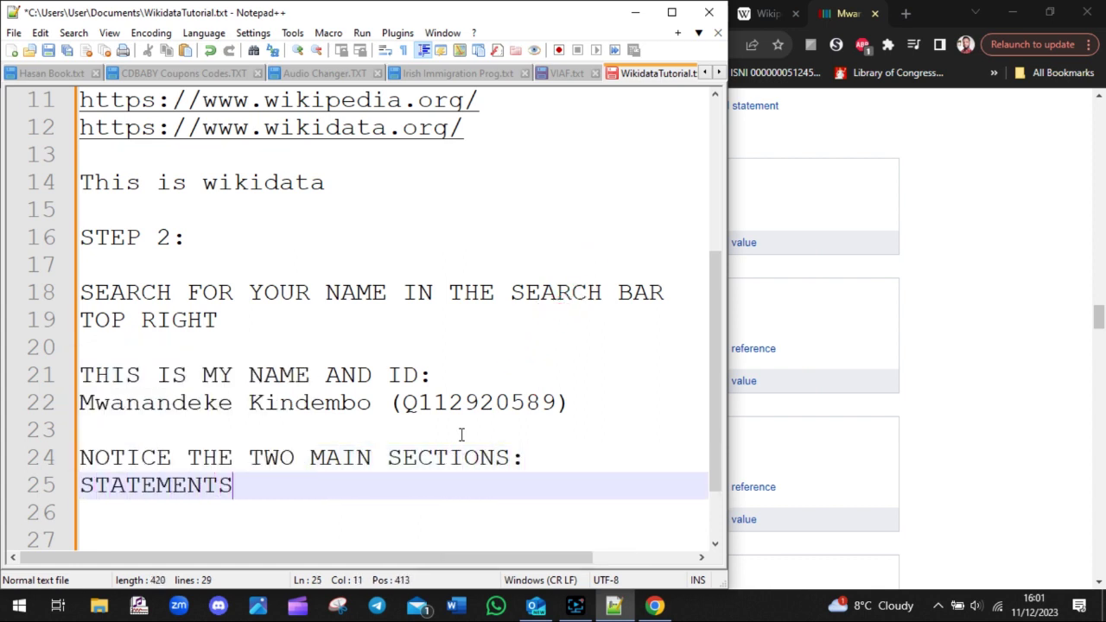
pyautogui.write(' & IDENTITIES')
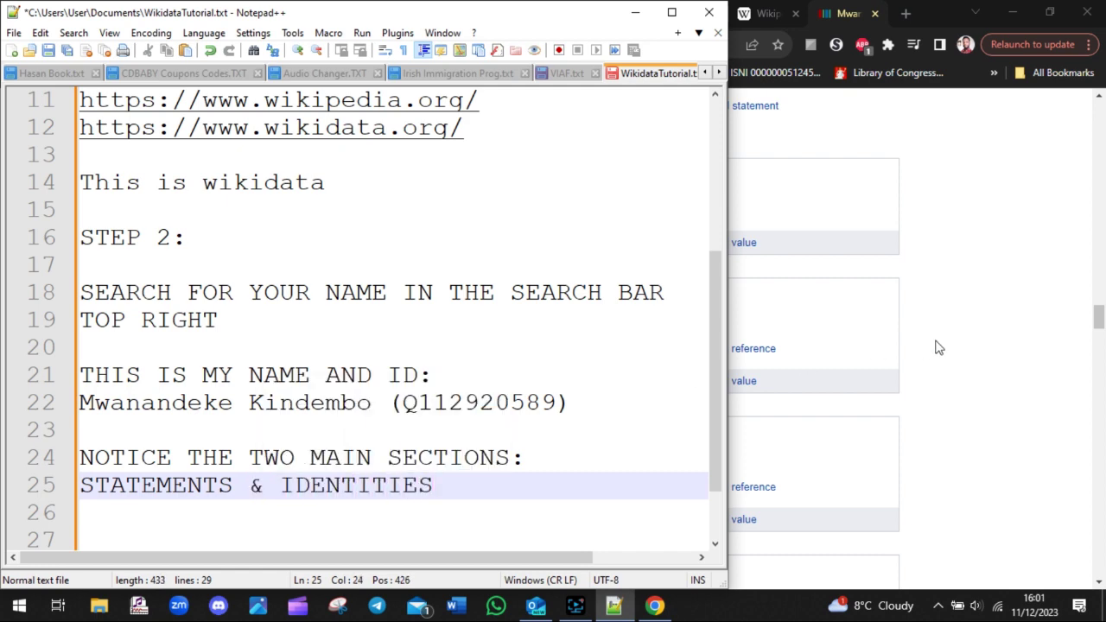
# - In Chrome, examine the Wikidata item's two main sections, highlighting the Statements heading and the Identifiers heading in turn
pyautogui.click(1062, 309)
pyautogui.moveTo(1098, 324); pyautogui.dragTo(1098, 110)
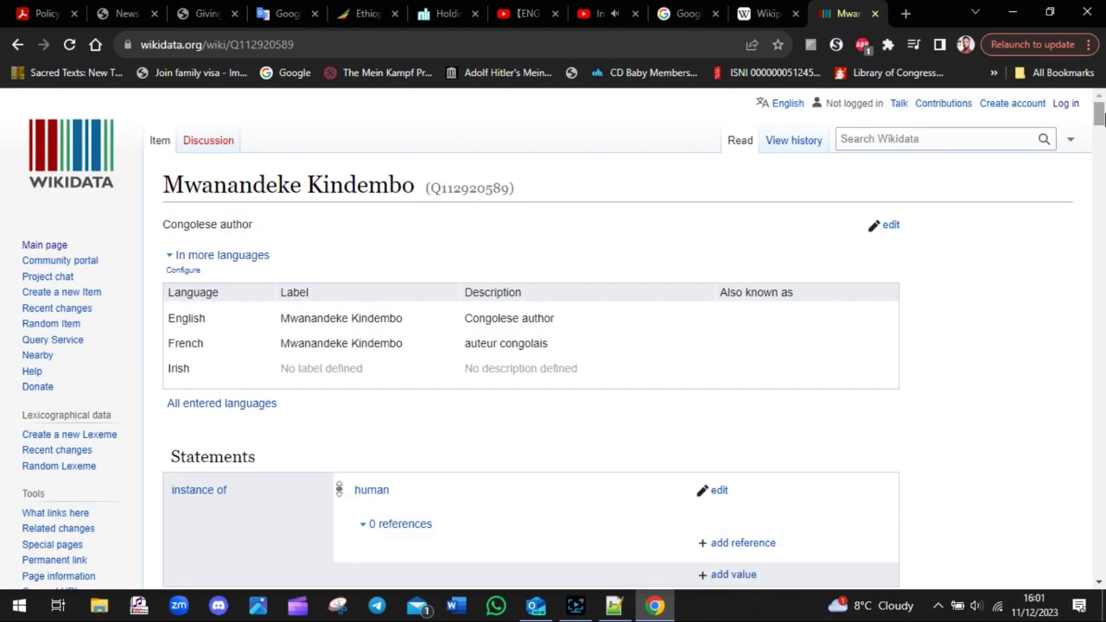
pyautogui.moveTo(266, 458); pyautogui.dragTo(164, 459)
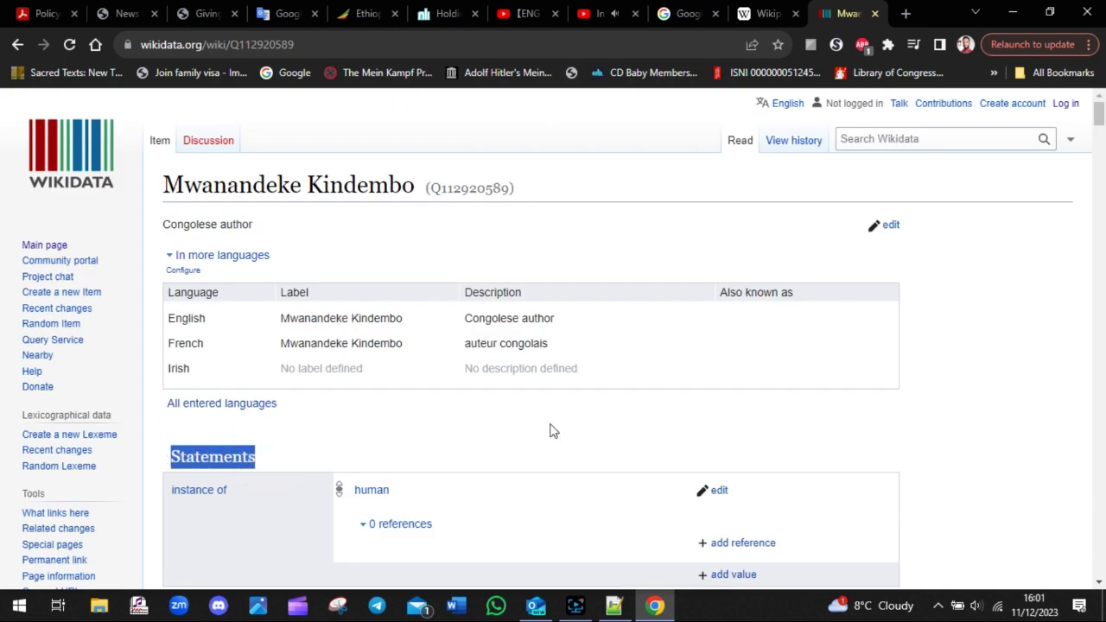
pyautogui.scroll(-15, 553, 430)
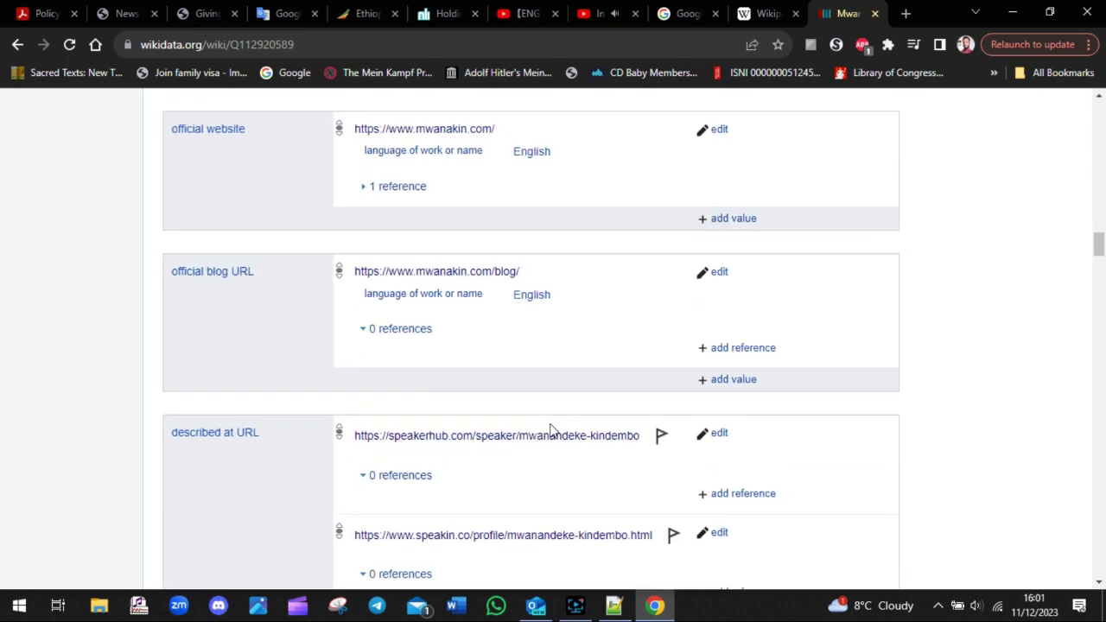
pyautogui.scroll(-8, 553, 431)
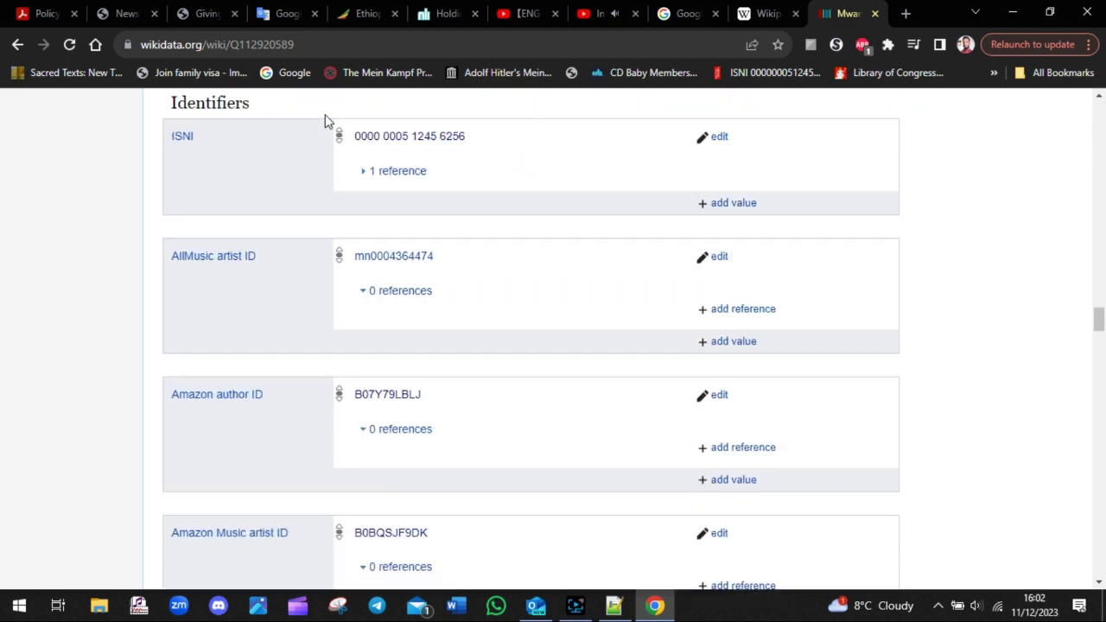
pyautogui.scroll(1, 327, 121)
pyautogui.moveTo(253, 171); pyautogui.dragTo(164, 173)
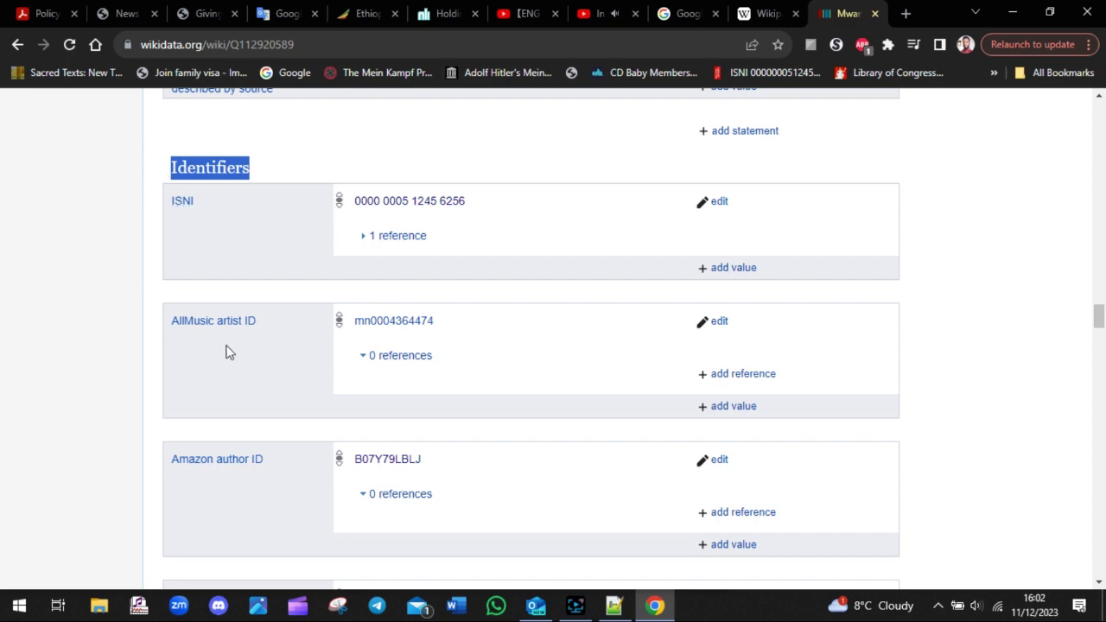
# - Examine the Wikimedia site link boxes at the end of the item page, such as Wikipedia and Wikibooks, and return to its beginning
pyautogui.moveTo(1100, 316); pyautogui.dragTo(1099, 566)
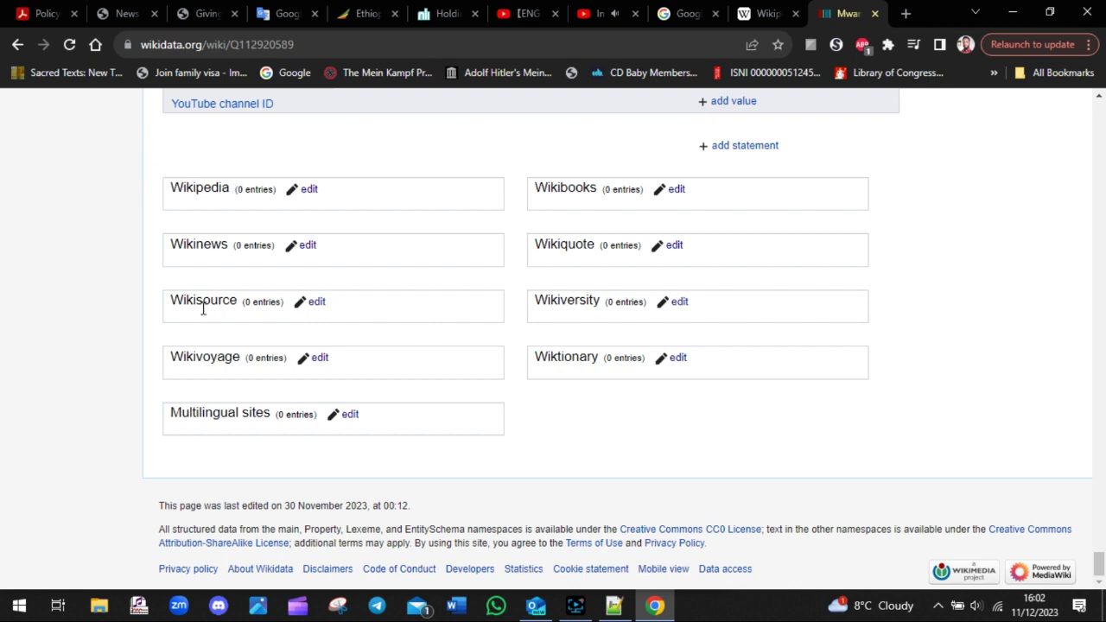
pyautogui.click(391, 202)
pyautogui.moveTo(1100, 564); pyautogui.dragTo(1101, 102)
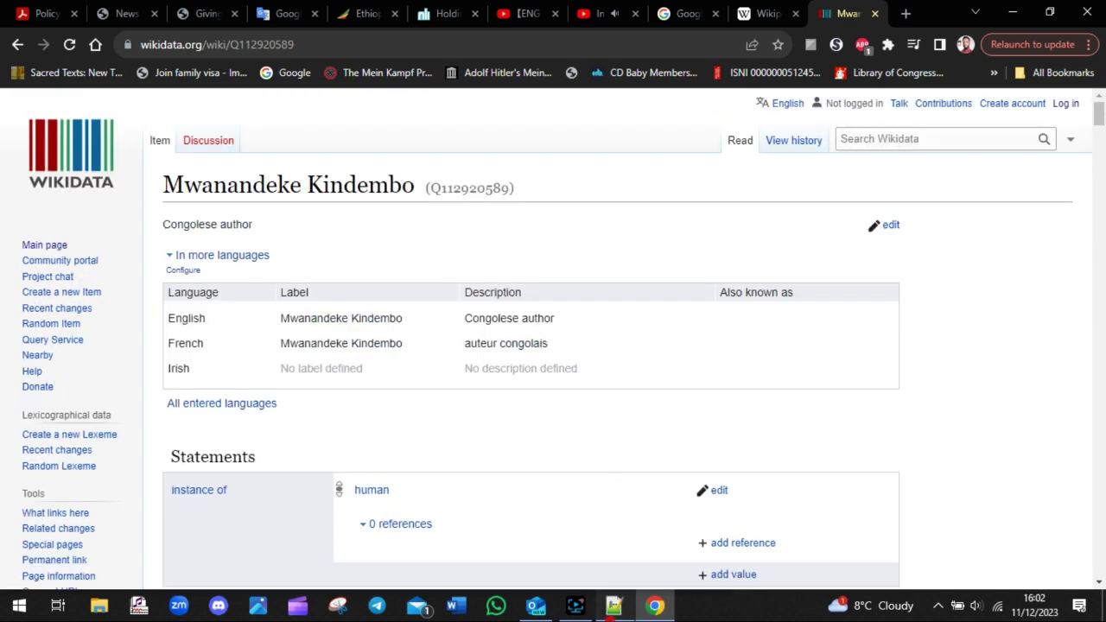
# - In Notepad++, write "NOW LET'S BEGIN FOR THE NEW COMERS" after a blank line below the two section names
pyautogui.click(613, 605)
pyautogui.press('Return')
pyautogui.press('Return')
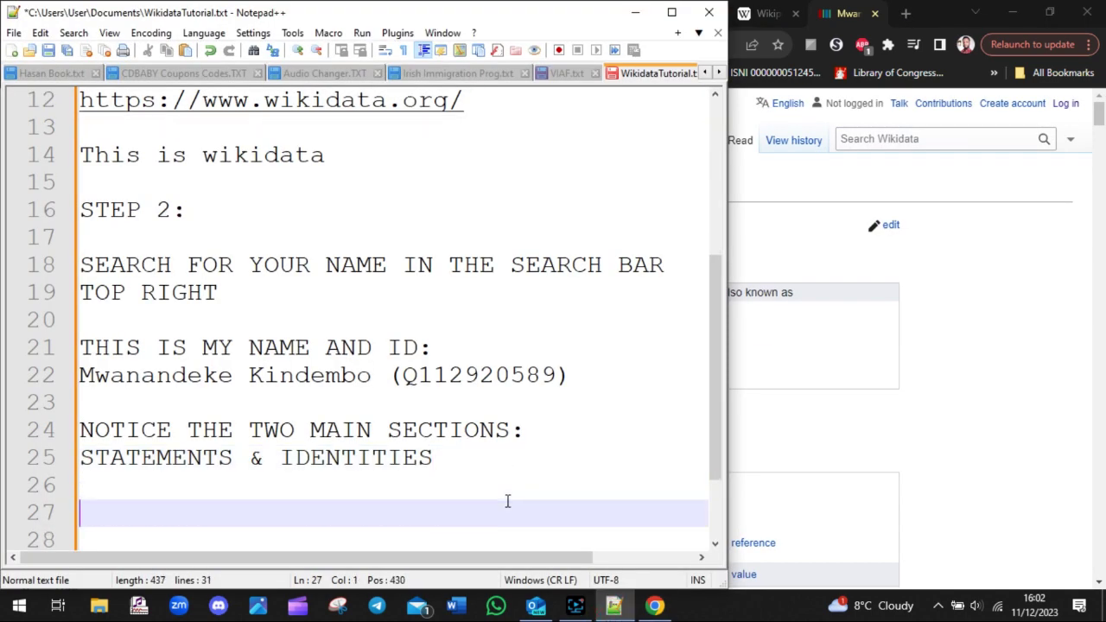
pyautogui.write('NOW LE')
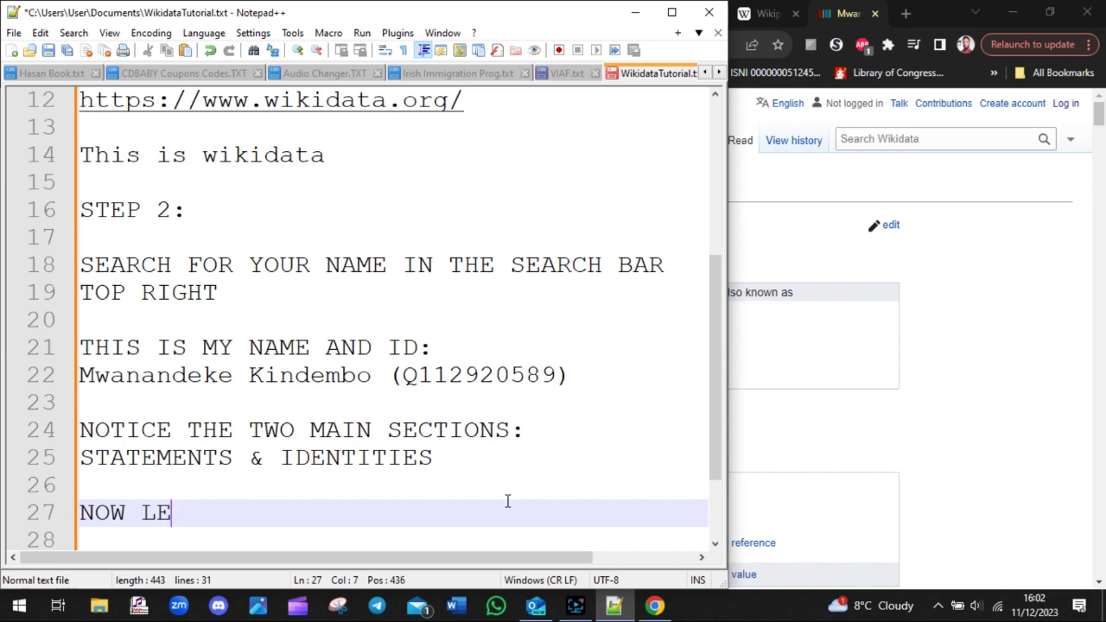
pyautogui.write("D'S BEGIN F")
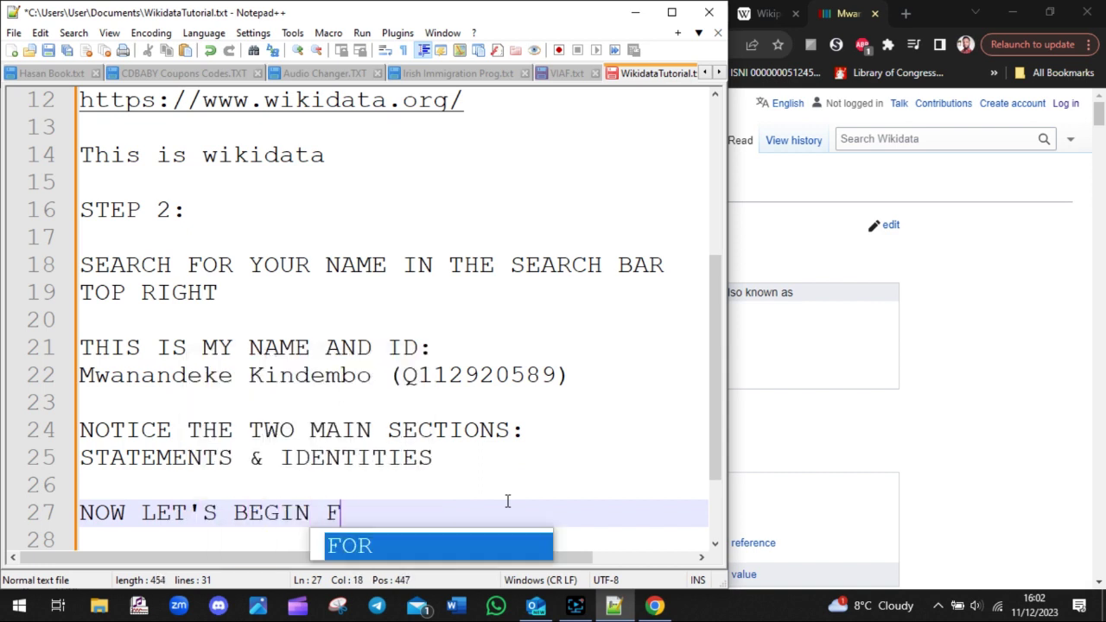
pyautogui.write('OR THE NEW')
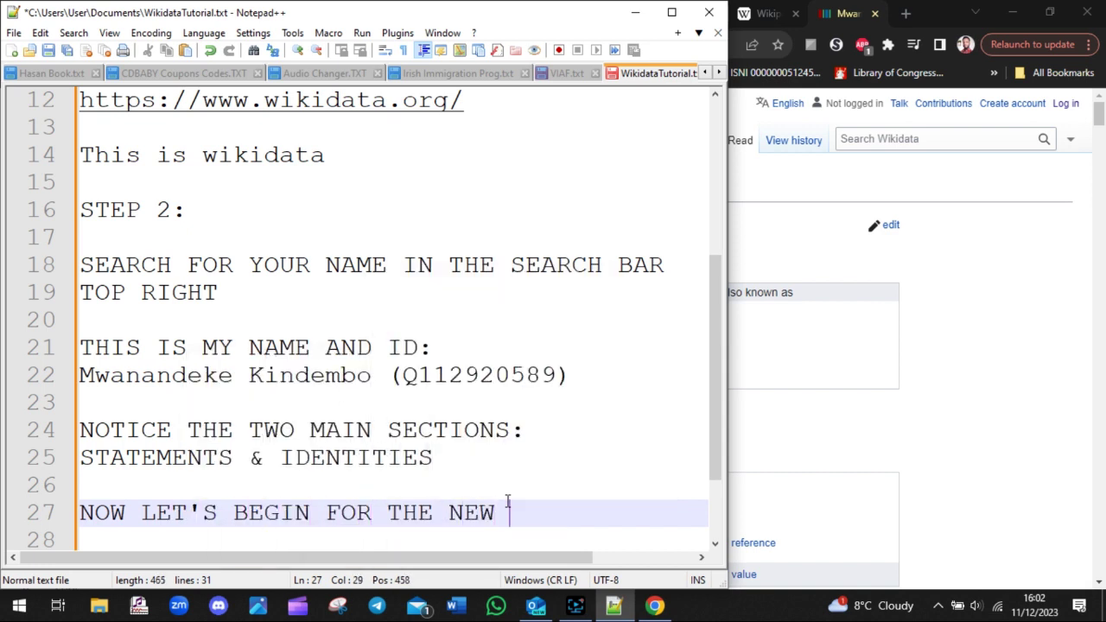
pyautogui.write(' COMERS')
# - Add several blank lines and write the heading "STEP 3:" after one blank line, with "SIGN / SING UP" on the line below
pyautogui.press('Return')
pyautogui.press('Return')
pyautogui.press('Return')
pyautogui.press('Return')
pyautogui.press('Return')
pyautogui.press('Return')
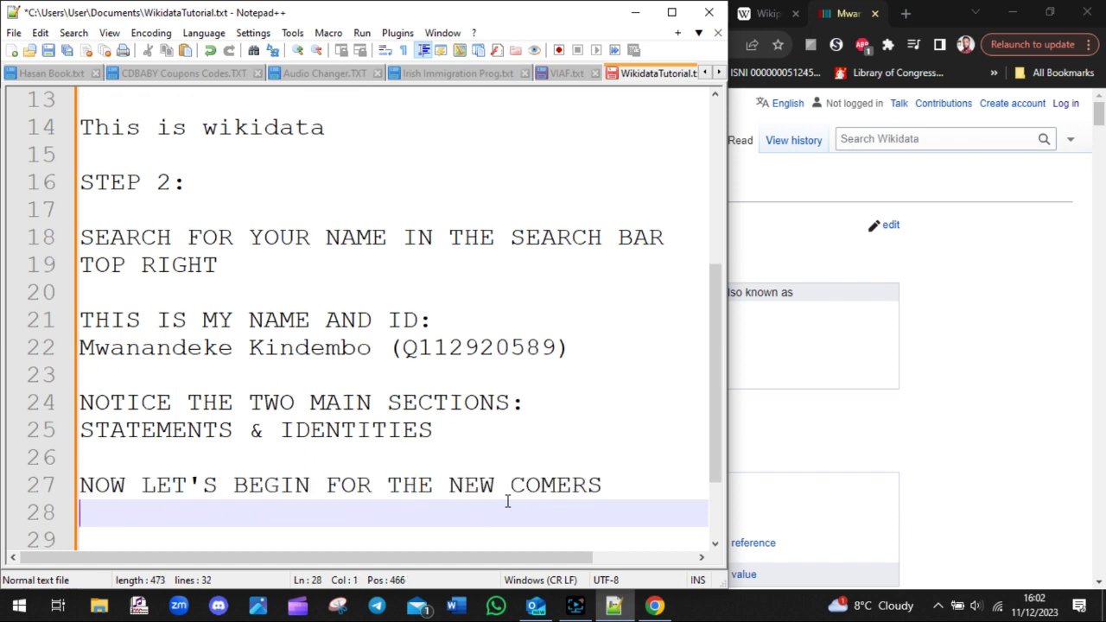
pyautogui.press('Up')
pyautogui.press('Up')
pyautogui.press('Up')
pyautogui.press('Up')
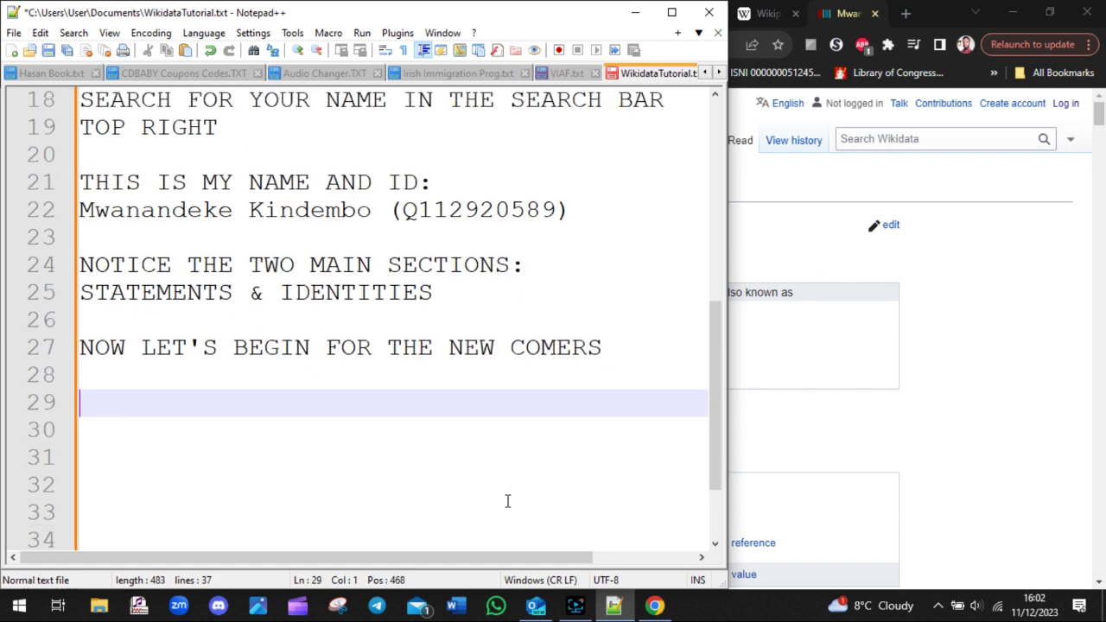
pyautogui.write('STEP ')
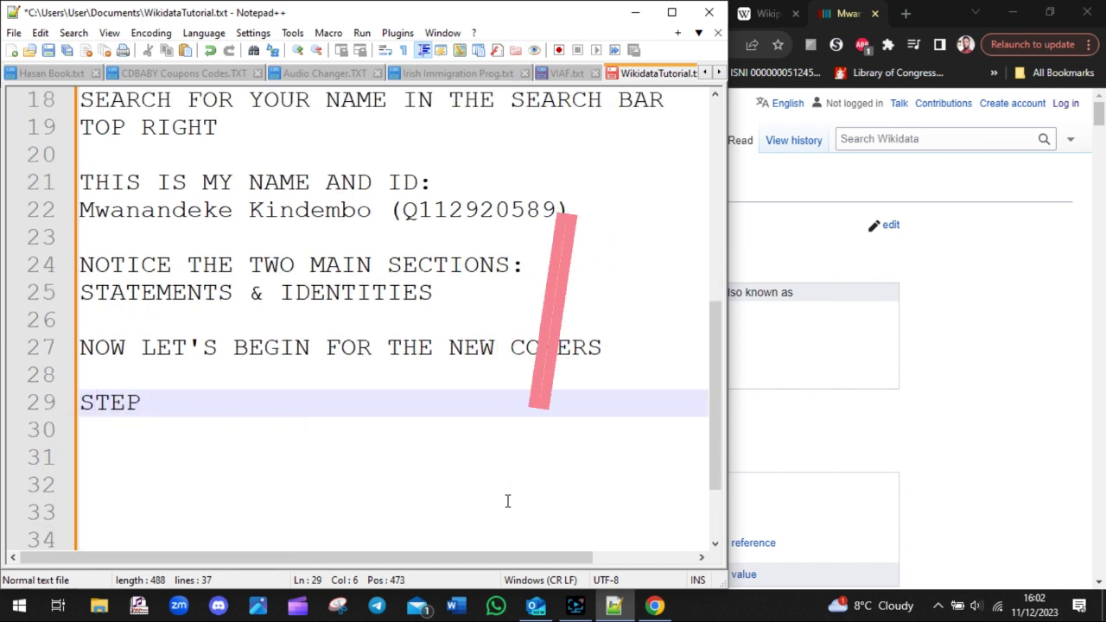
pyautogui.write('3:')
pyautogui.press('Return')
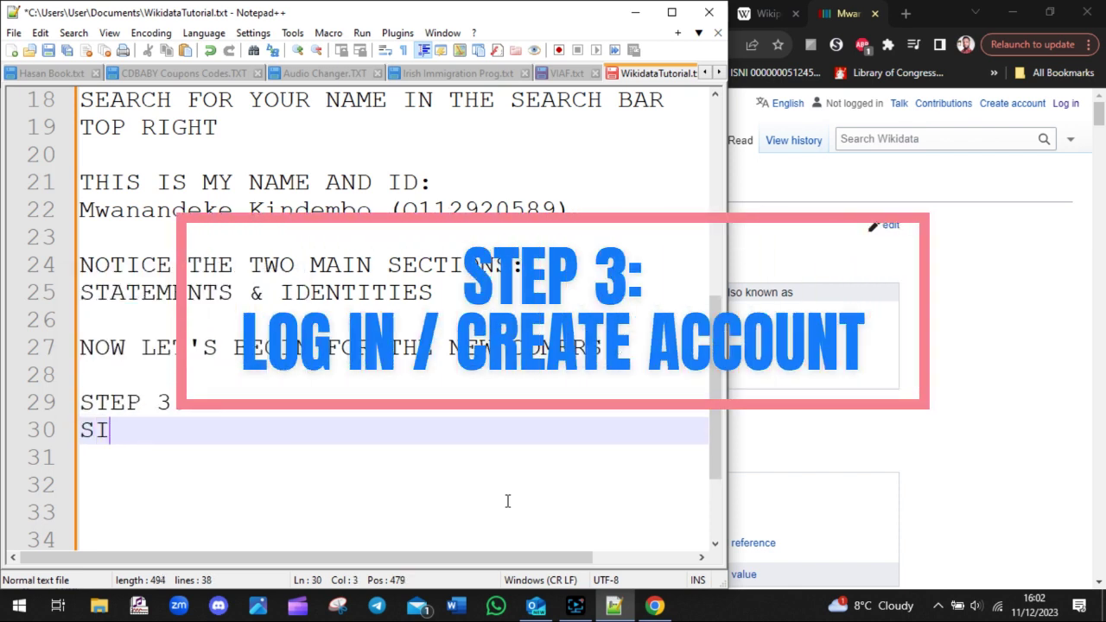
pyautogui.write('SIGNI')
pyautogui.press('BackSpace')
pyautogui.write('/ ')
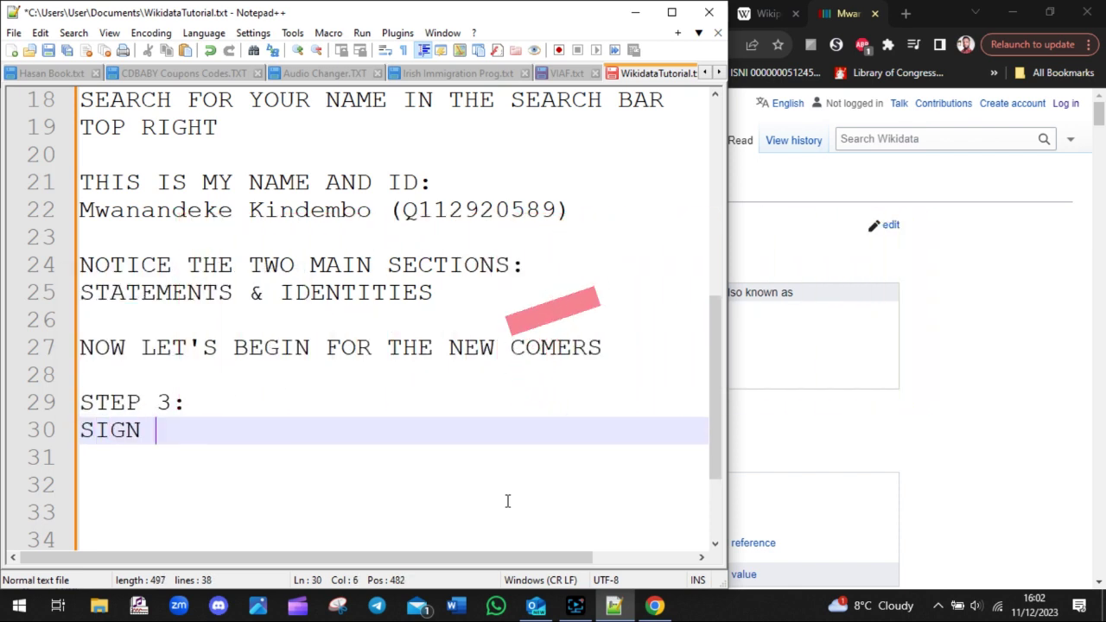
pyautogui.write('SING UP')
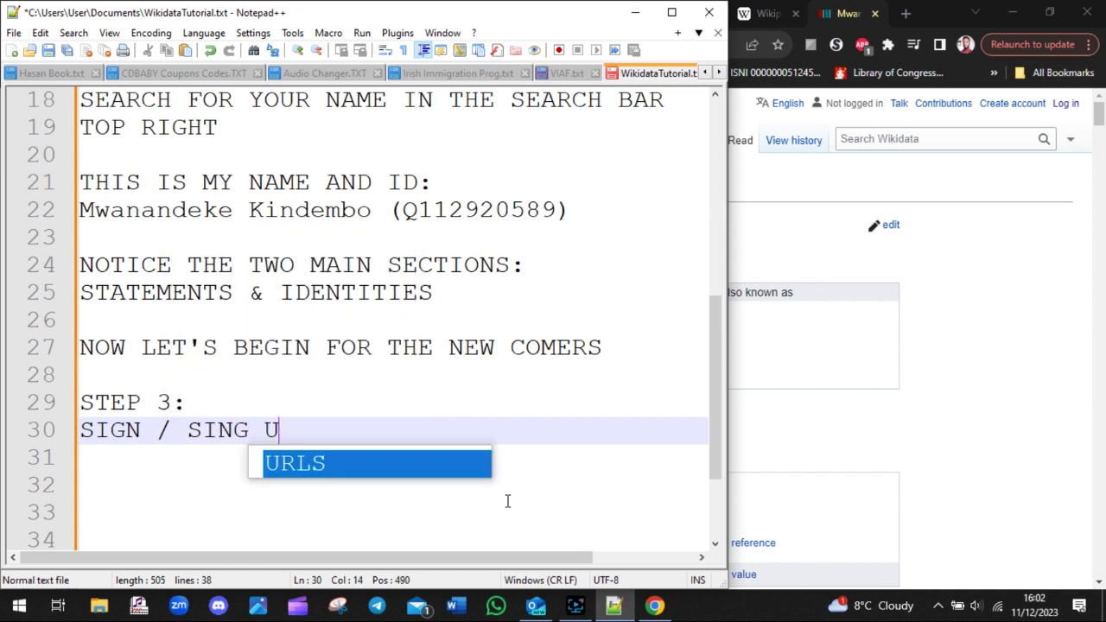
# - Locate the Create account link in Chrome, and add "LOG IN OR CREATE ACCOUNT" below the sign-up line in the Notepad++ notes
pyautogui.click(1069, 294)
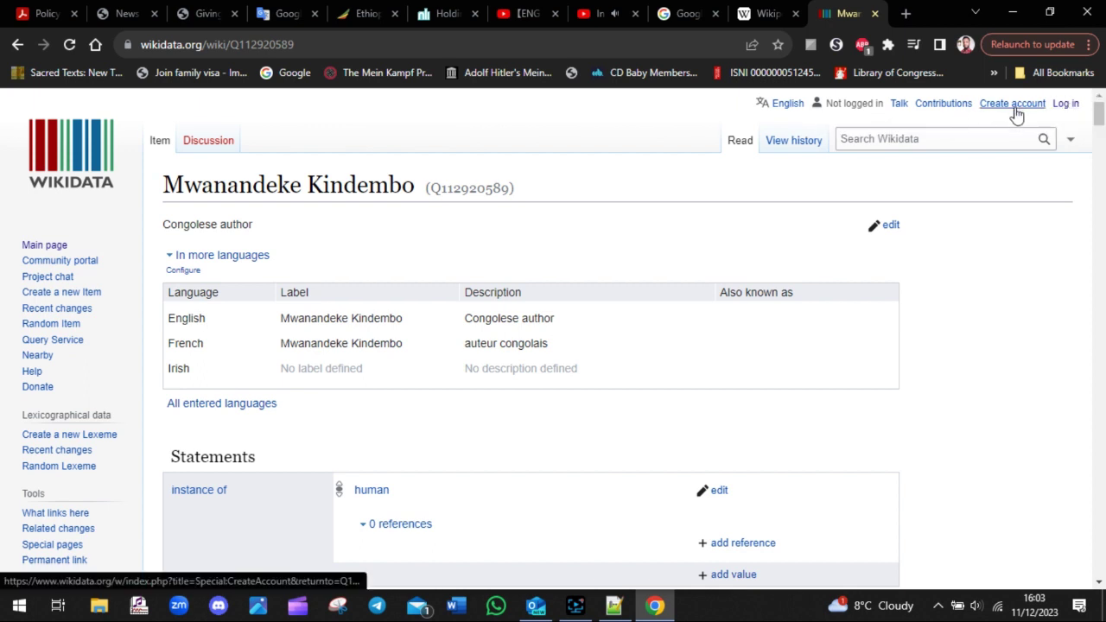
pyautogui.click(613, 605)
pyautogui.press('Return')
pyautogui.write('L')
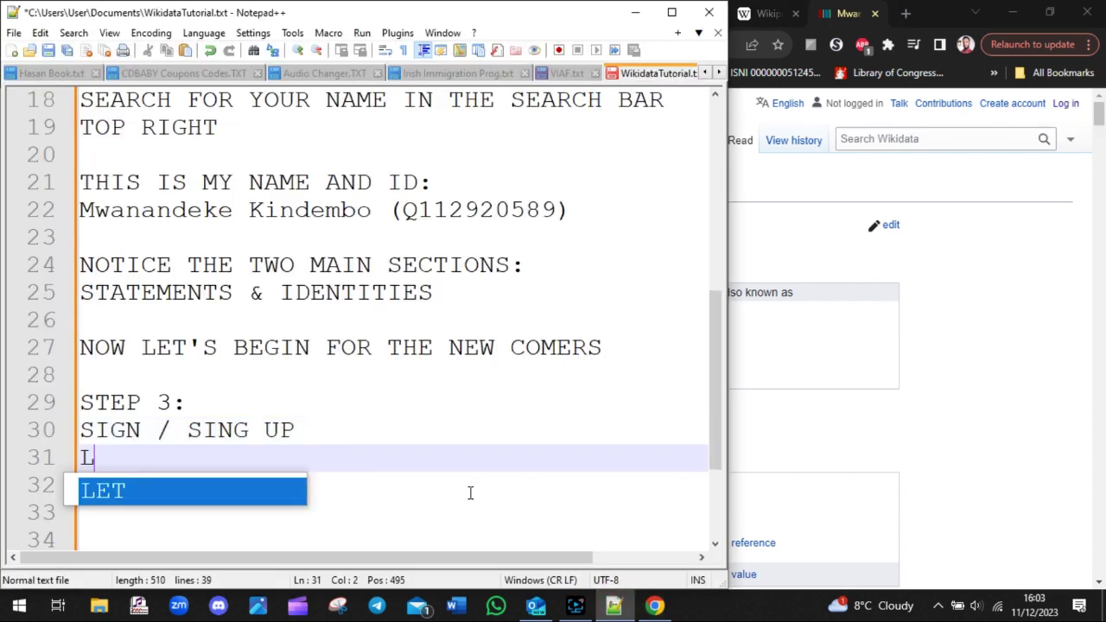
pyautogui.write('OG IN OR C')
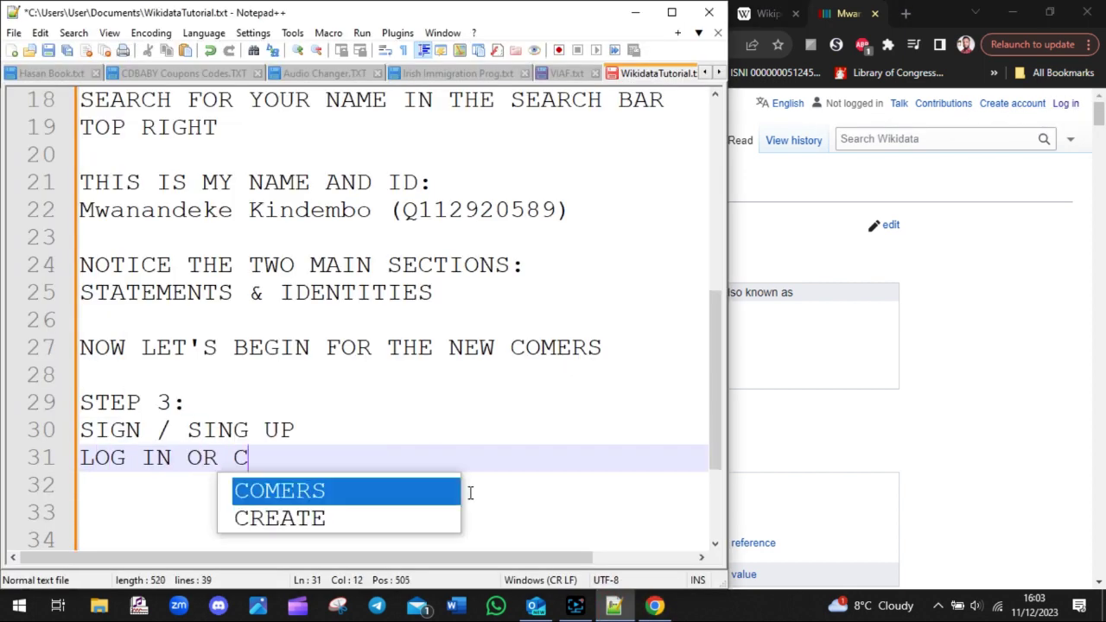
pyautogui.write('REATE ACCOUNT')
# - Switch to Chrome and open Wikidata's Create account page, bringing the registration form into view
pyautogui.click(993, 207)
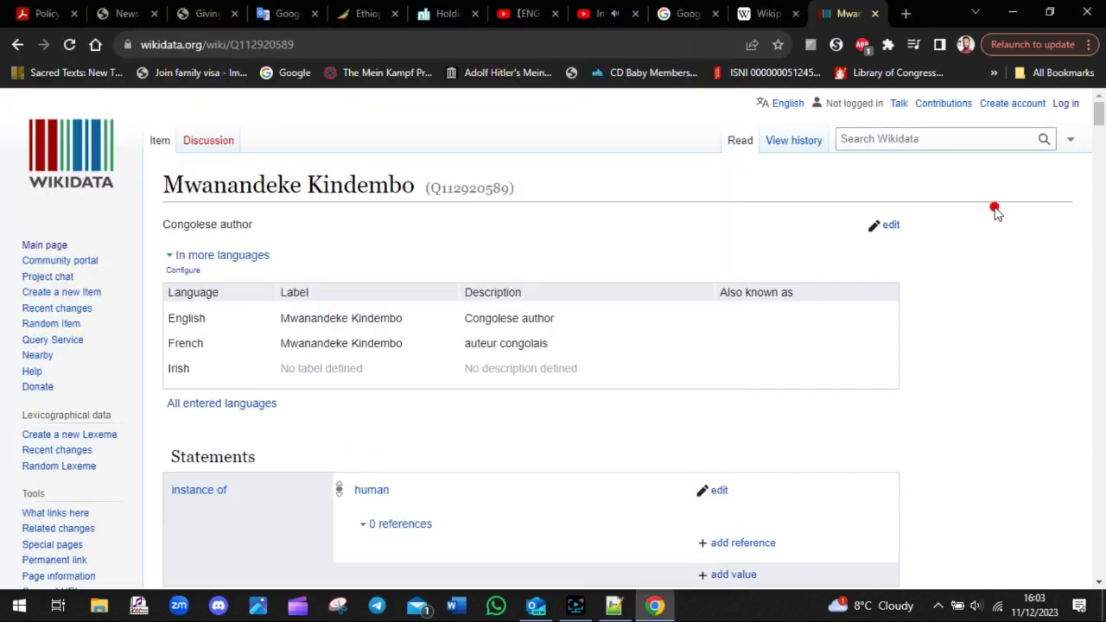
pyautogui.click(1007, 107)
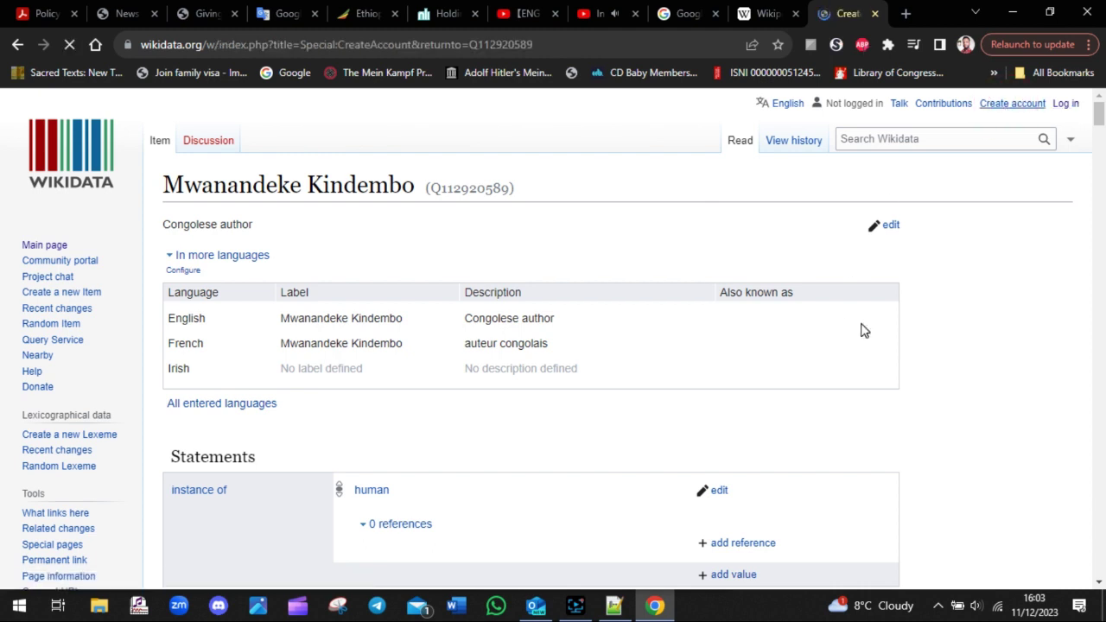
pyautogui.scroll(-1, 352, 288)
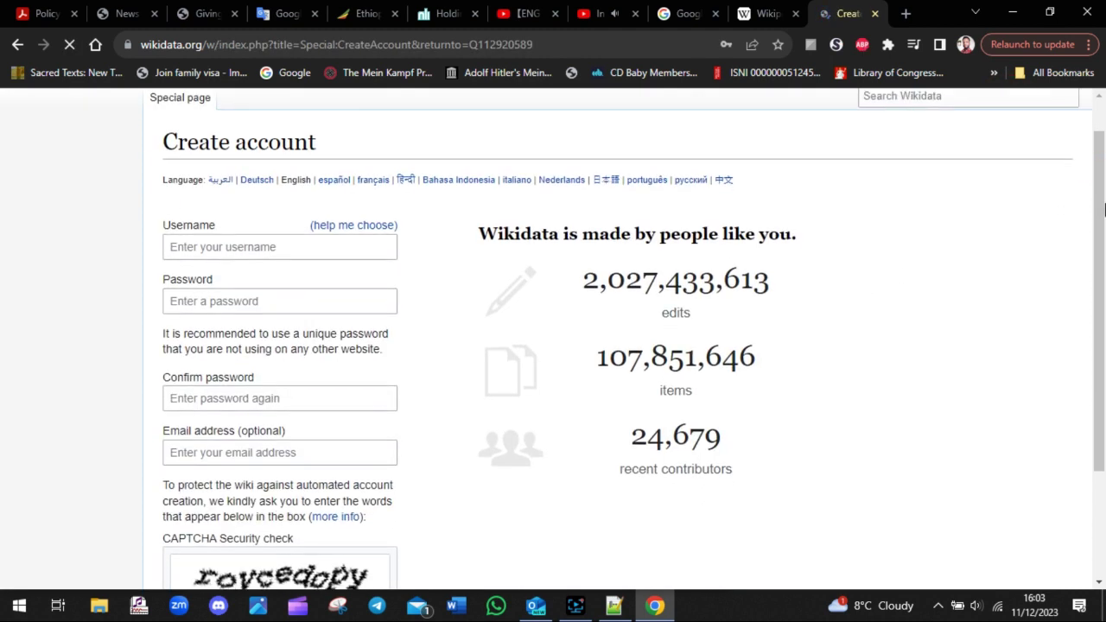
# - Examine the registration form's username, password, confirm password, email and CAPTCHA fields without filling them in, and open the Log in page
pyautogui.click(254, 245)
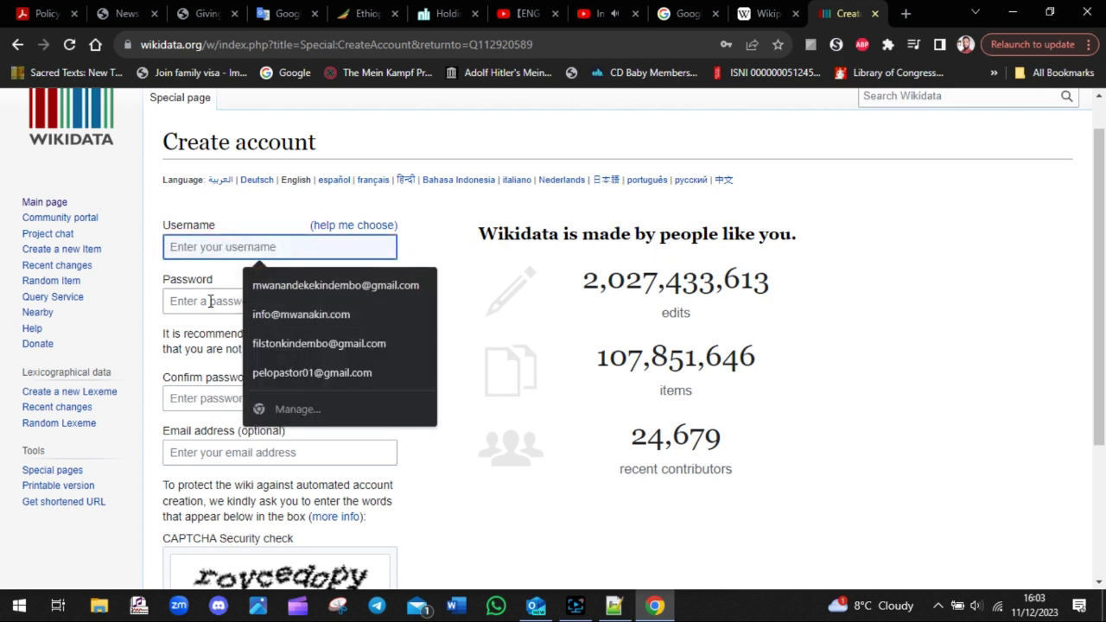
pyautogui.click(244, 300)
pyautogui.click(200, 403)
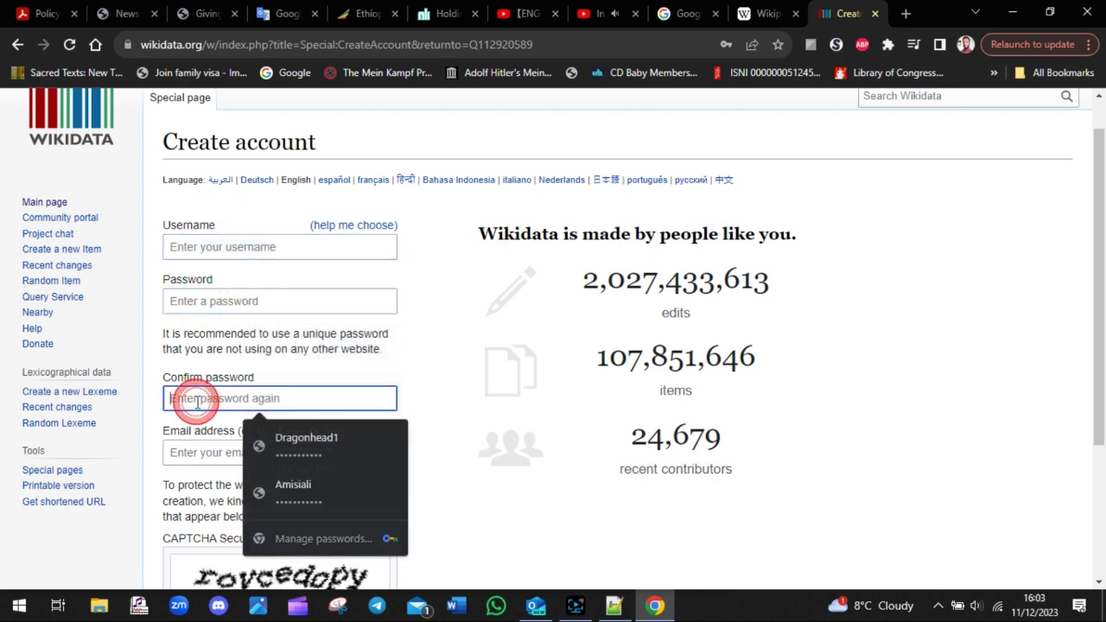
pyautogui.click(192, 452)
pyautogui.click(574, 504)
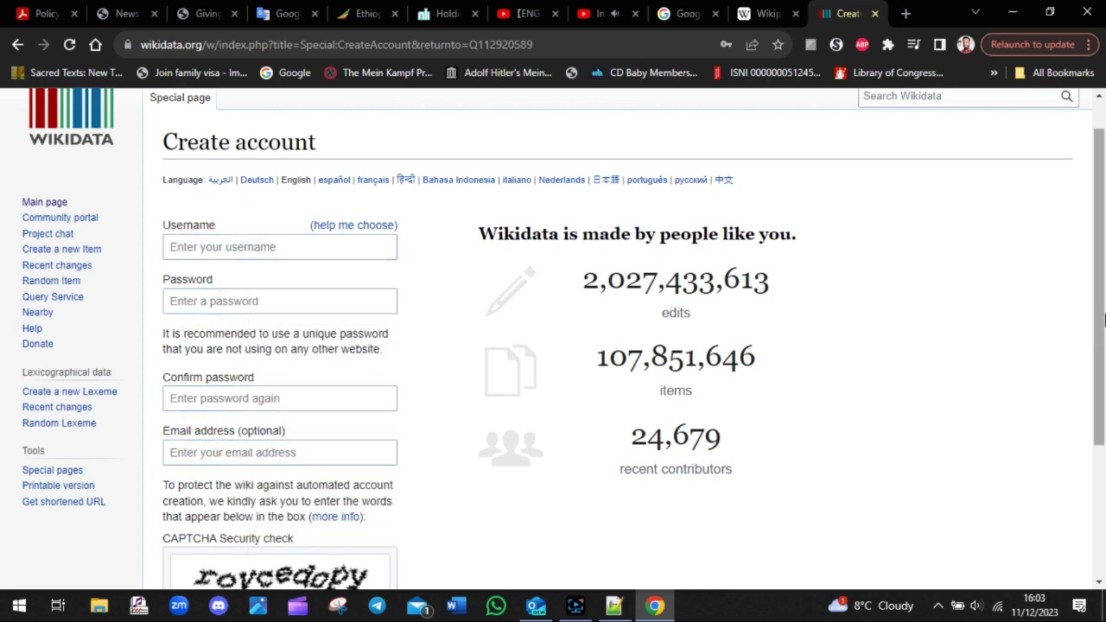
pyautogui.scroll(-3, 553, 449)
pyautogui.click(276, 445)
pyautogui.scroll(3, 1096, 371)
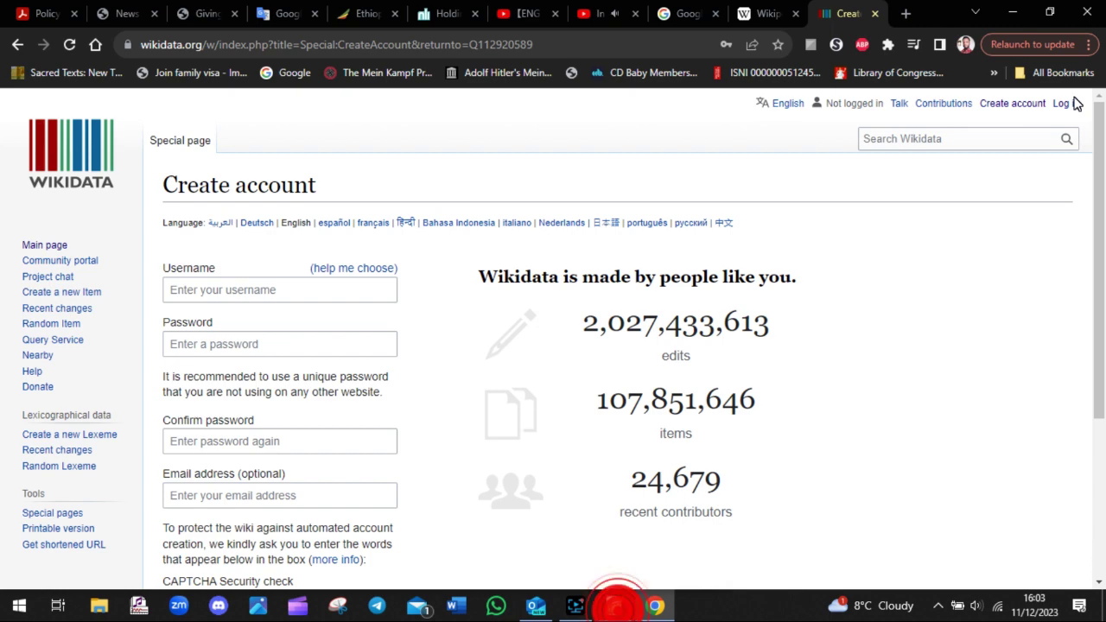
# - In Notepad++, write "IN MY CASE, I'M GOING TO LOG IN" after a blank line below the step 3 text
pyautogui.click(613, 605)
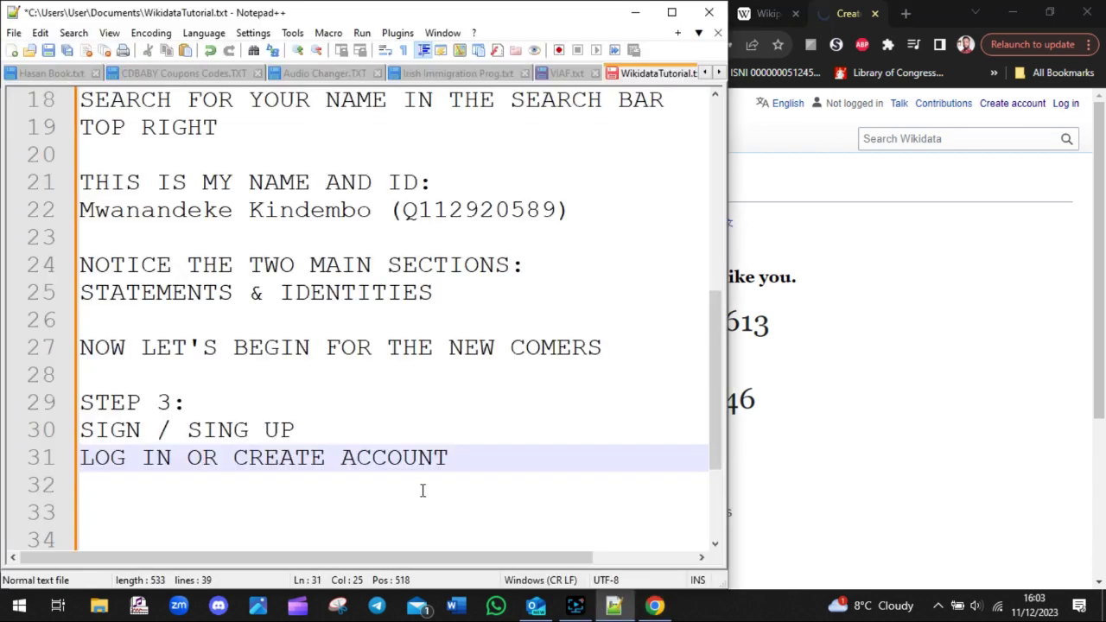
pyautogui.press('Return')
pyautogui.press('Return')
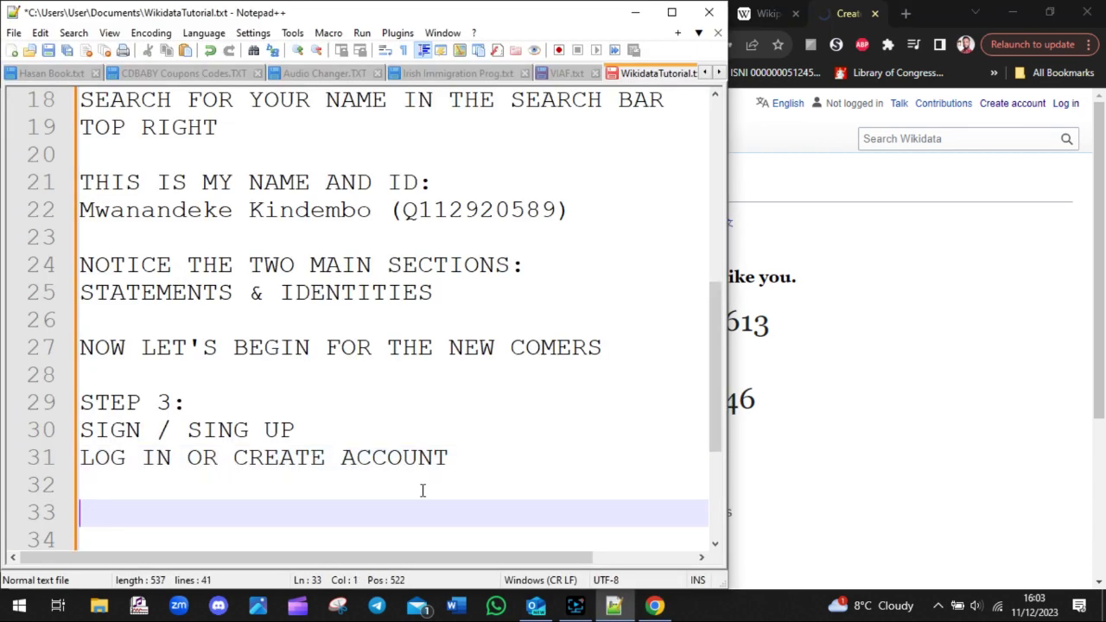
pyautogui.write('IN MY CASE')
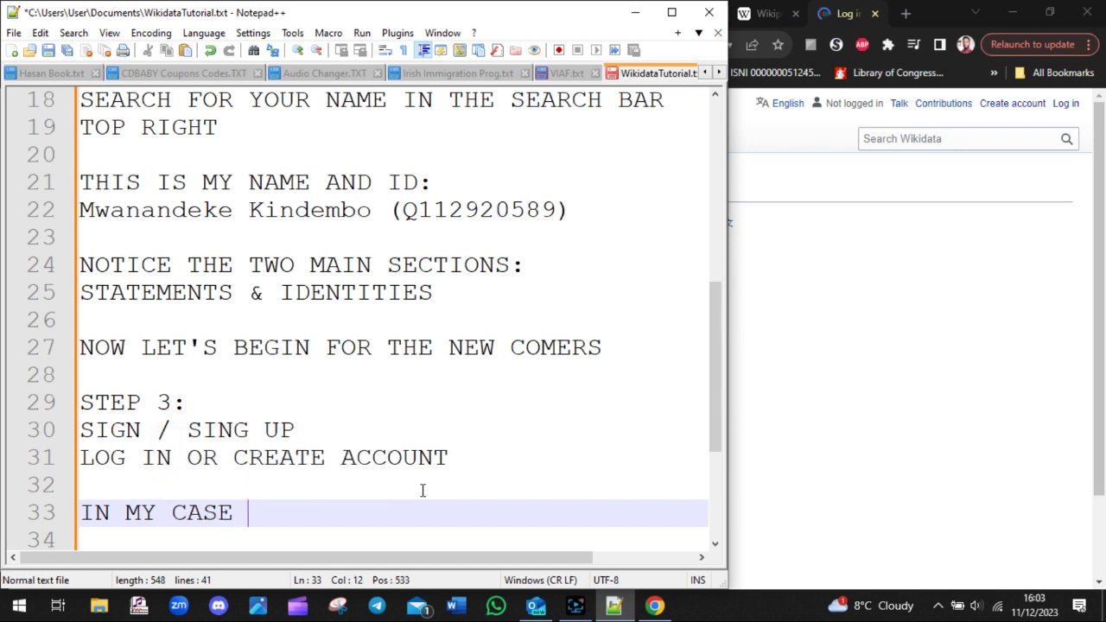
pyautogui.write(", I'M GOING TO LOG IN")
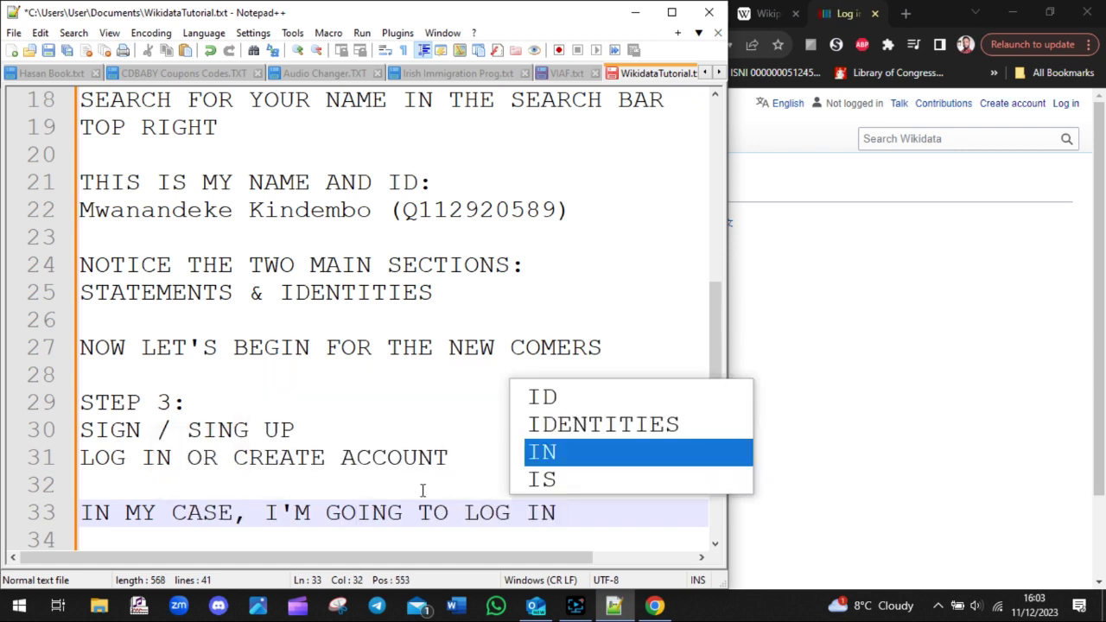
# - Below it, write "GO AHEAD AND CREATE A NEW ACCOUNT IF YOU" with "DON'T HAVE ONE YET" on the following line
pyautogui.press('Return')
pyautogui.write('GO AHEAD AND CEA')
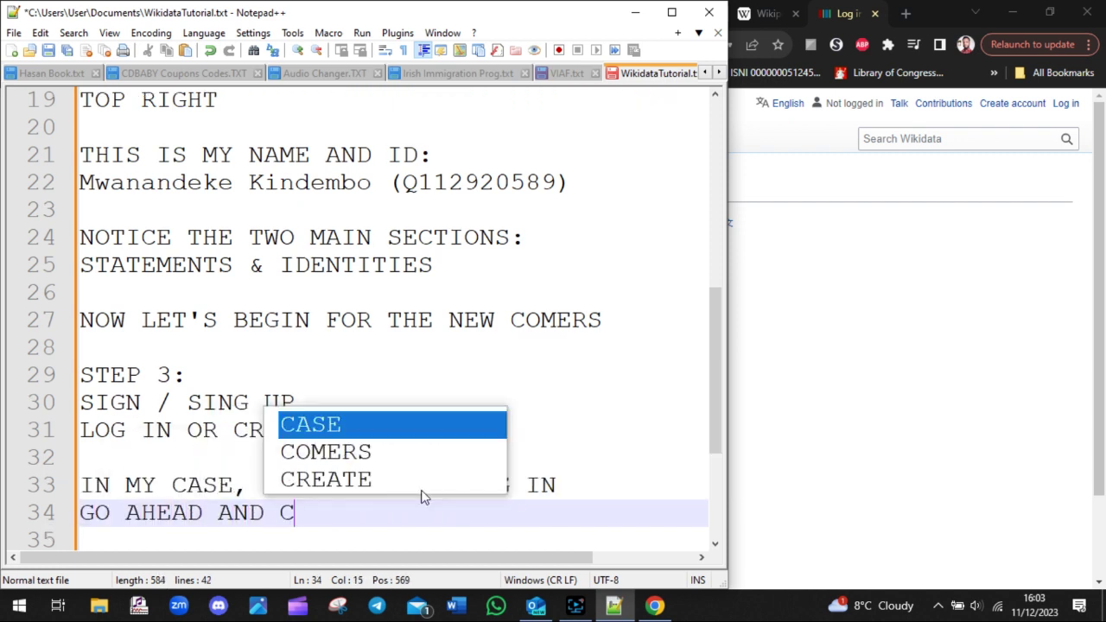
pyautogui.press('BackSpace')
pyautogui.press('BackSpace')
pyautogui.write('REATE A NEW ACCOUNT OF')
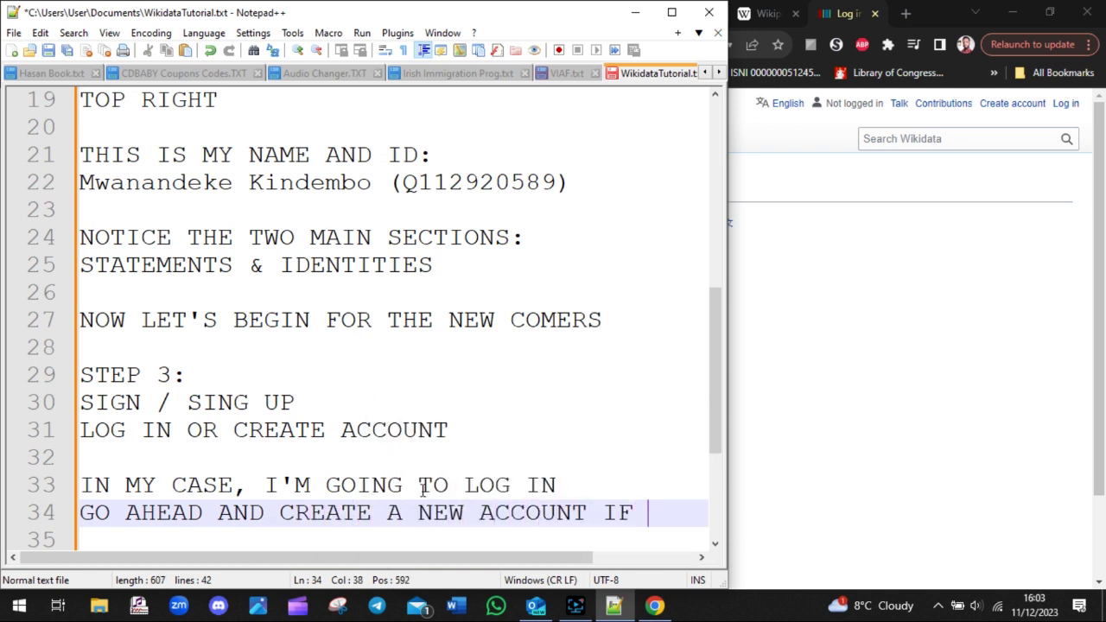
pyautogui.write('IF YOU')
pyautogui.press('Return')
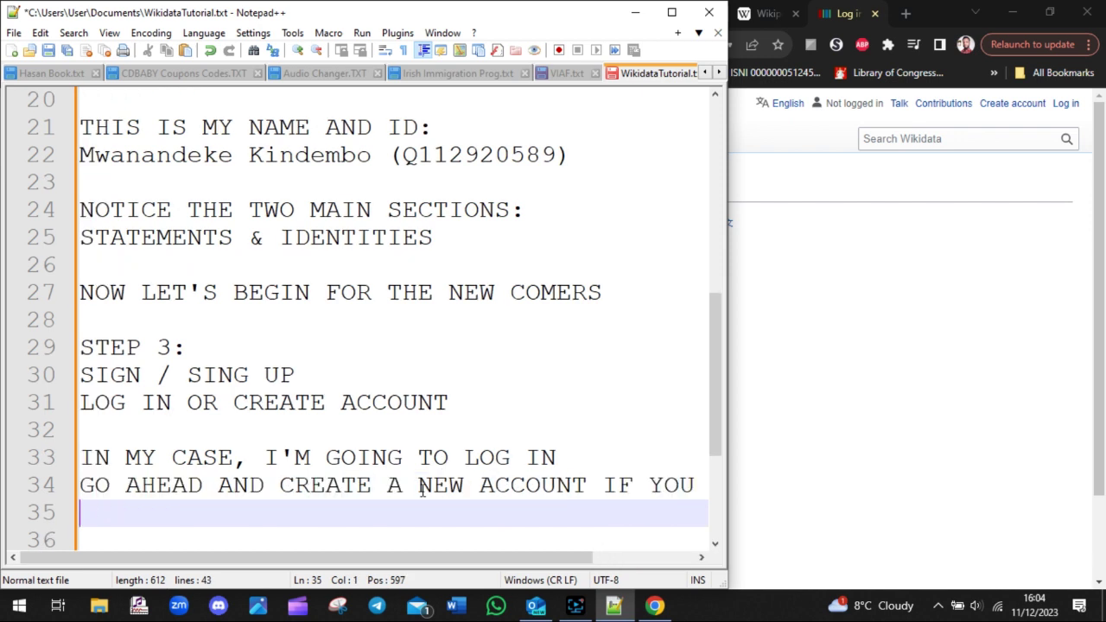
pyautogui.write("DON'T HAVE ONE YET")
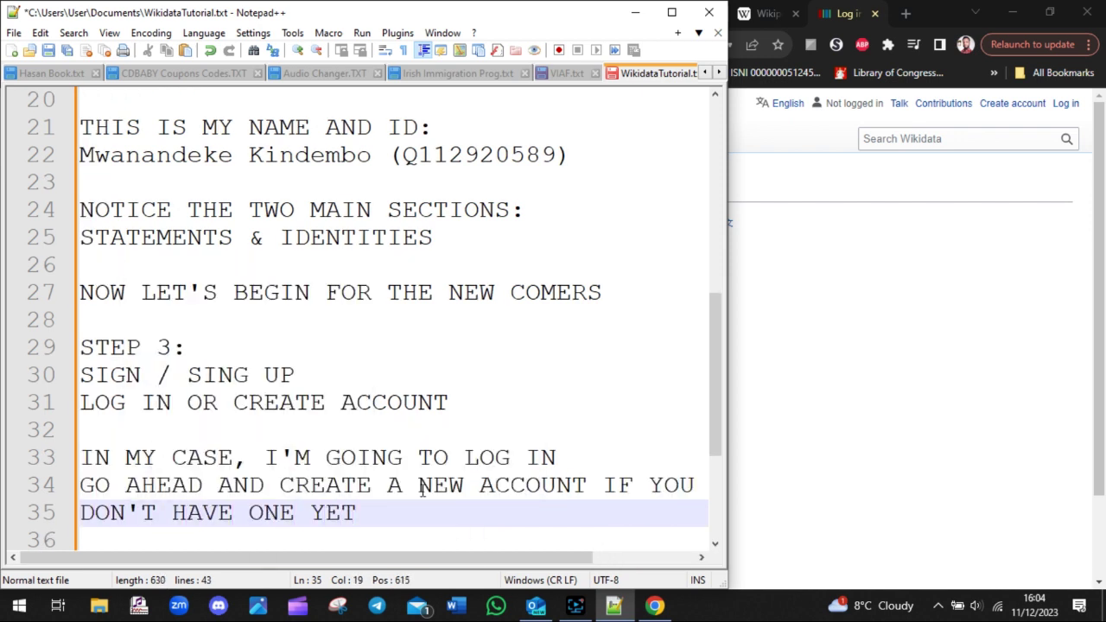
# - End the "DON'T HAVE ONE YET" line with an exclamation mark and add seven new lines below it
pyautogui.press('BackSpace')
pyautogui.write('!')
pyautogui.press('Return')
pyautogui.press('Return')
pyautogui.press('Return')
pyautogui.press('Return')
pyautogui.press('Return')
pyautogui.press('Return')
pyautogui.press('Return')
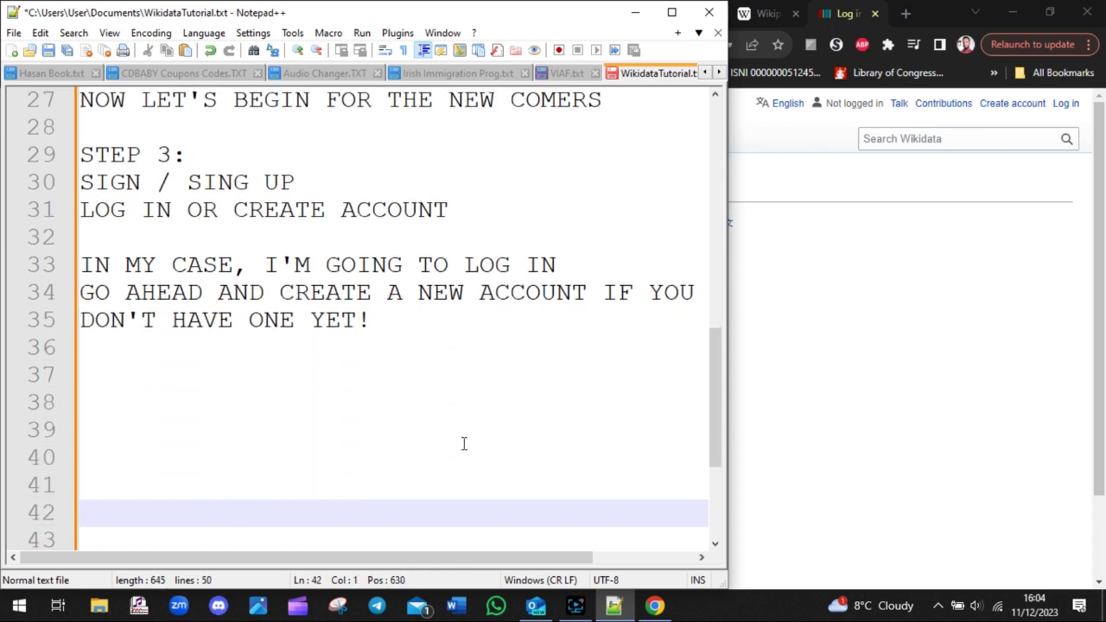
# - Switch to Chrome and log in to Wikidata with the prefilled username and password
pyautogui.click(901, 247)
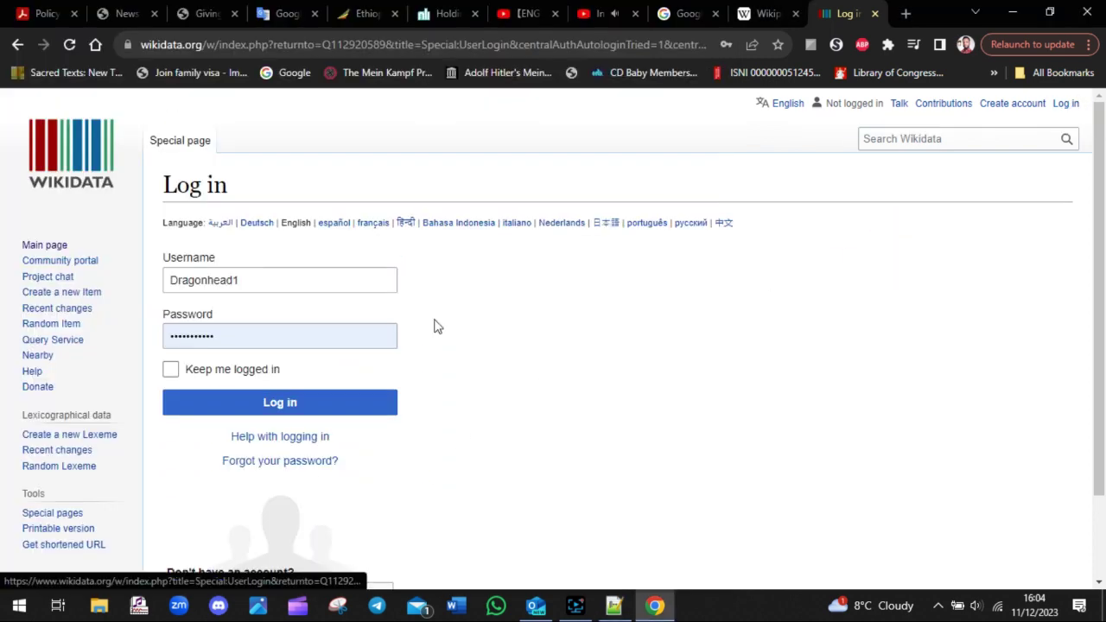
pyautogui.click(314, 413)
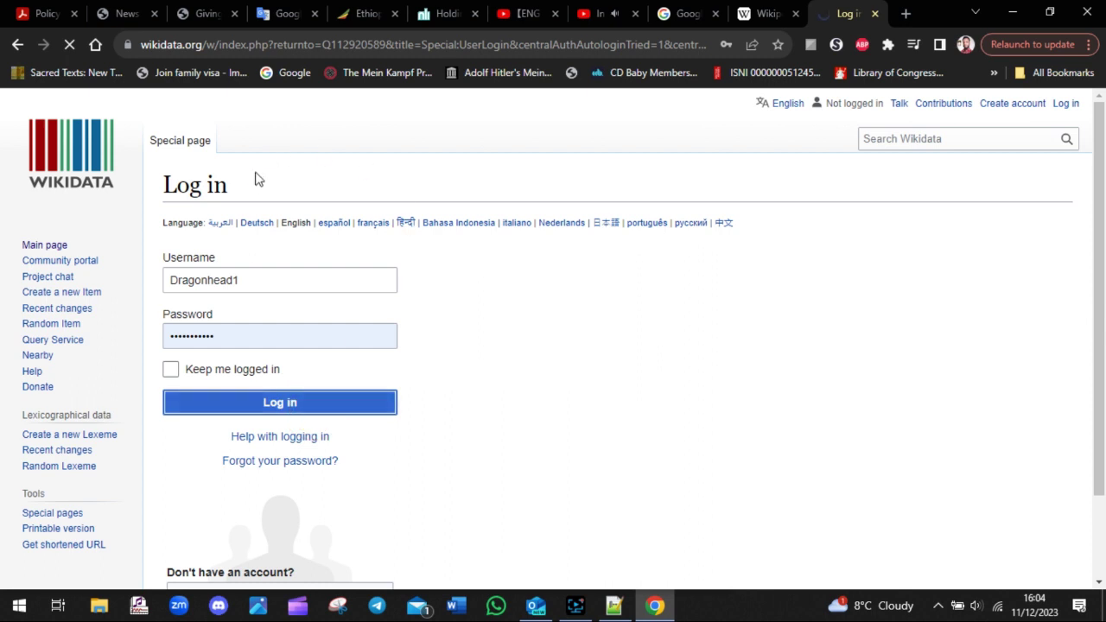
pyautogui.moveTo(255, 183); pyautogui.dragTo(160, 197)
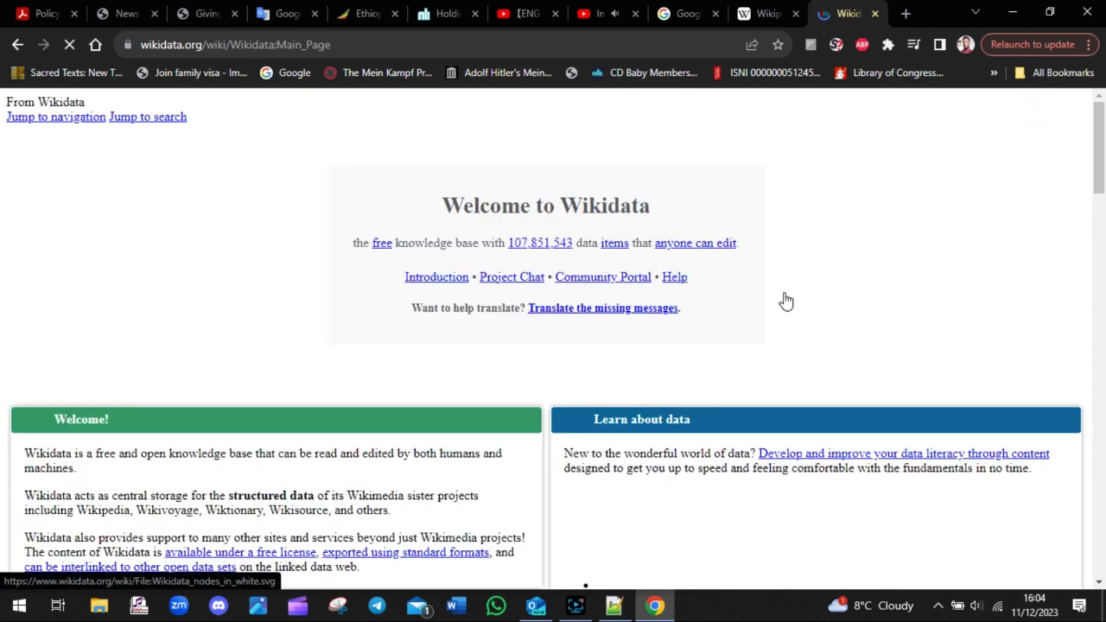
# - Look over the Wikidata main page and the logged-in account links, and open the notification alerts
pyautogui.scroll(-20, 1093, 225)
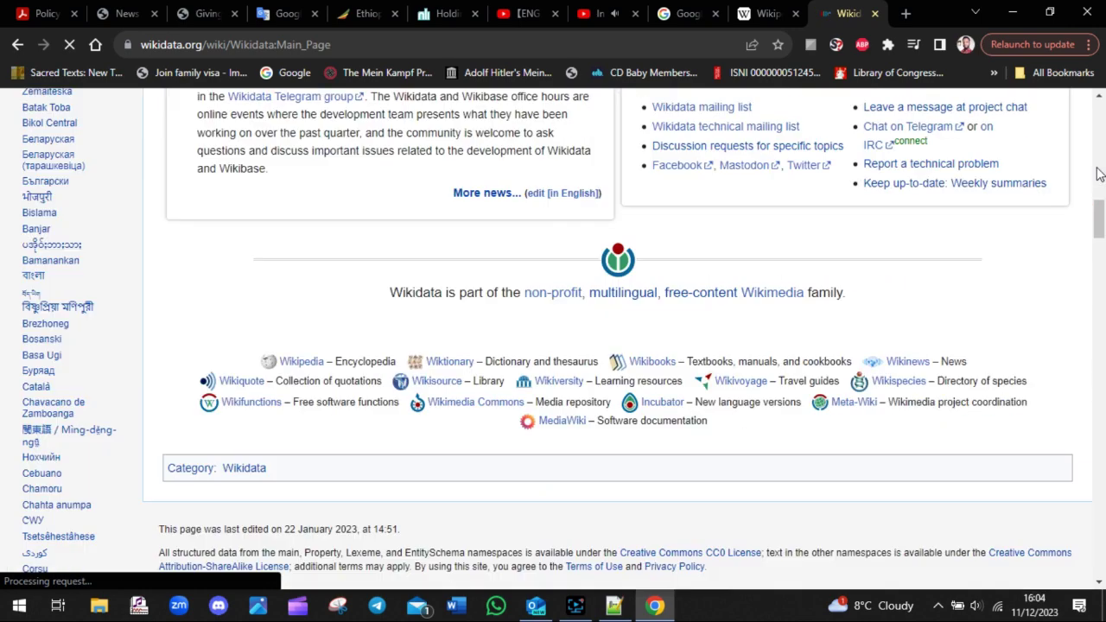
pyautogui.moveTo(1098, 216); pyautogui.dragTo(1100, 113)
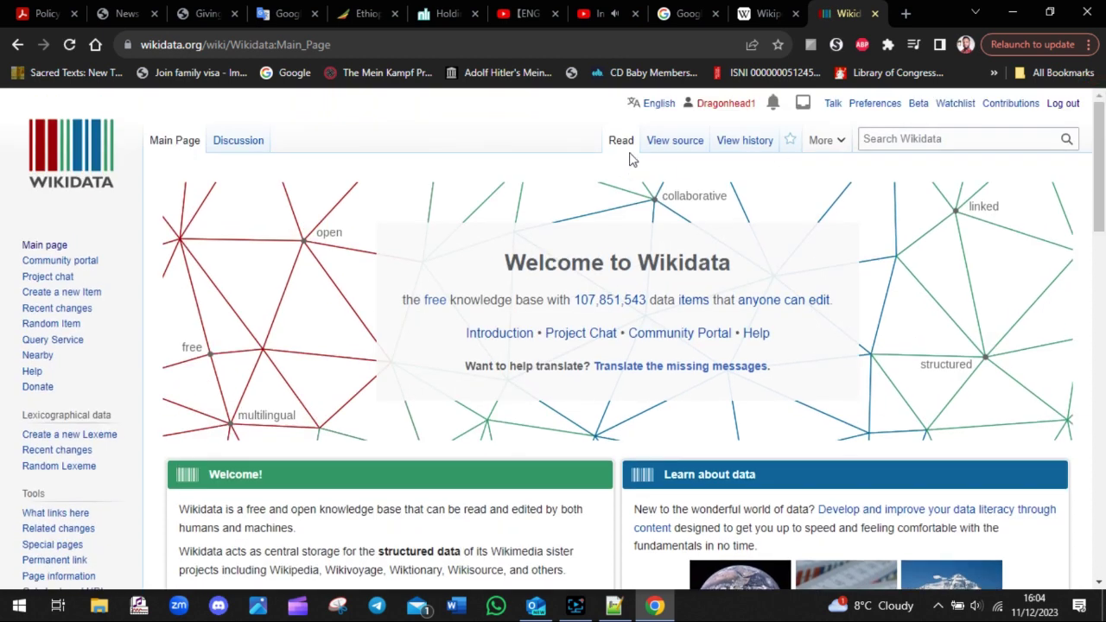
pyautogui.moveTo(617, 105); pyautogui.dragTo(913, 108)
pyautogui.click(913, 111)
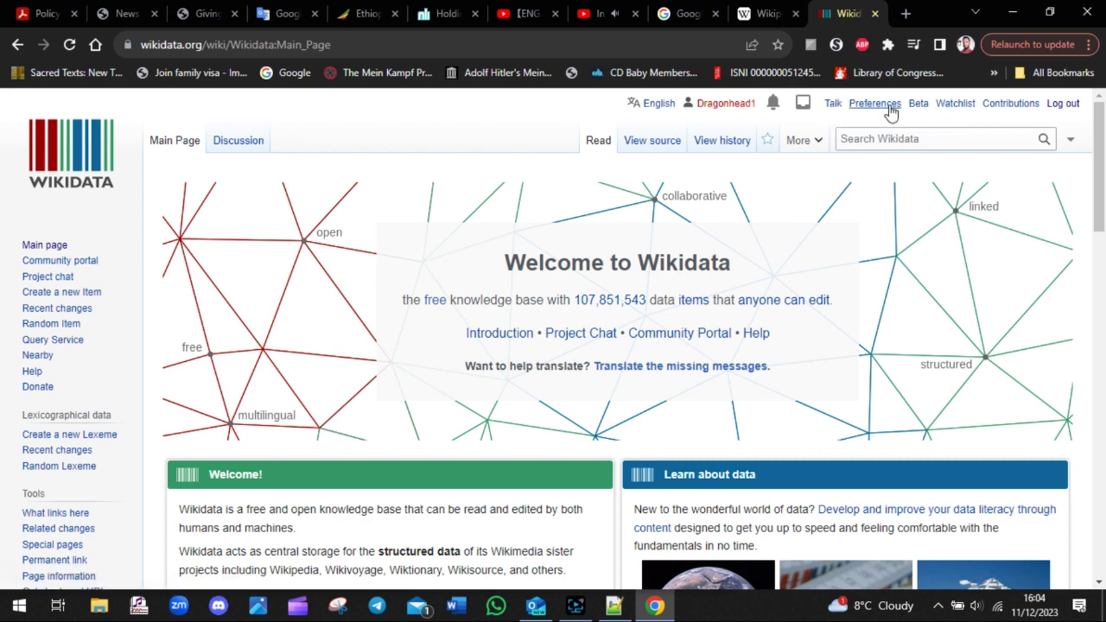
pyautogui.click(772, 104)
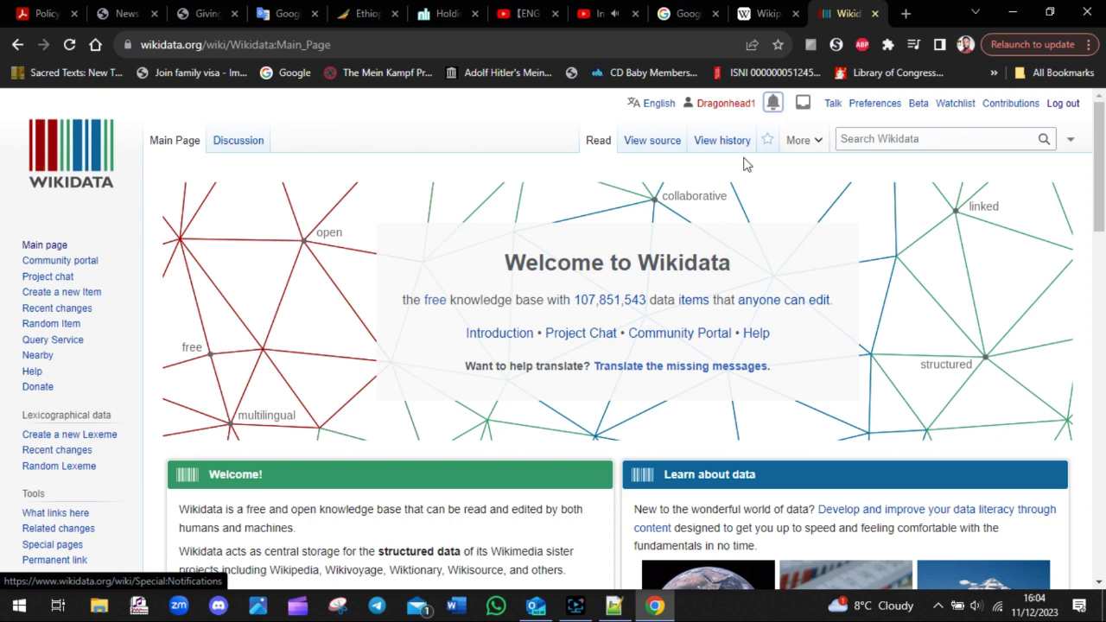
# - In Notepad++, write "THAT'S YOUR CONTROL MENUS" after a blank line below the log-in text
pyautogui.click(614, 605)
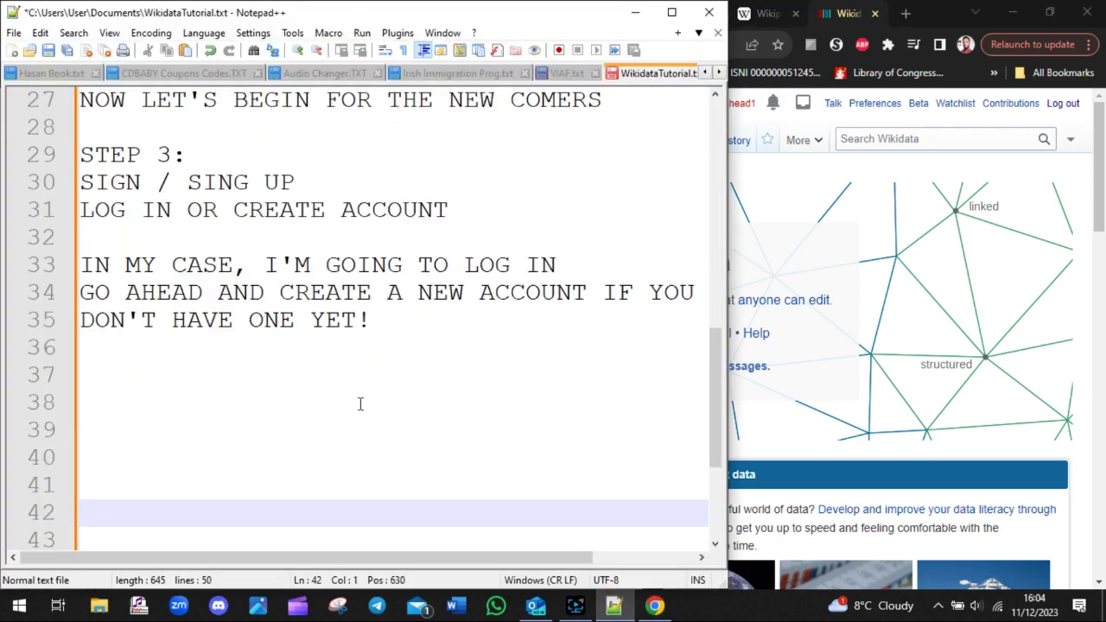
pyautogui.click(272, 358)
pyautogui.press('Return')
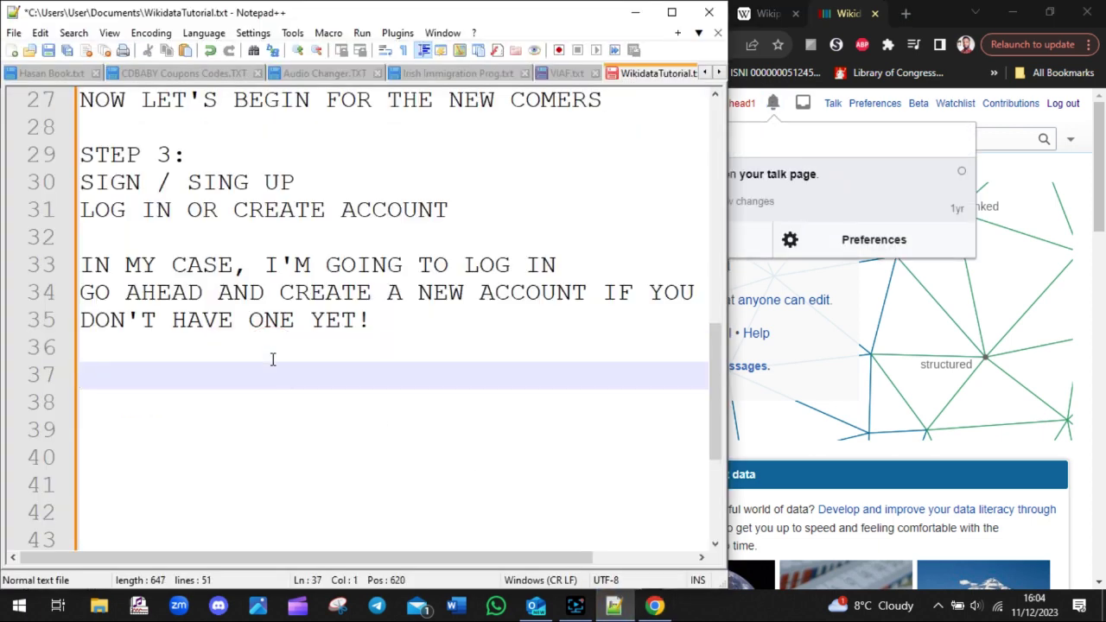
pyautogui.write("THAT'S ")
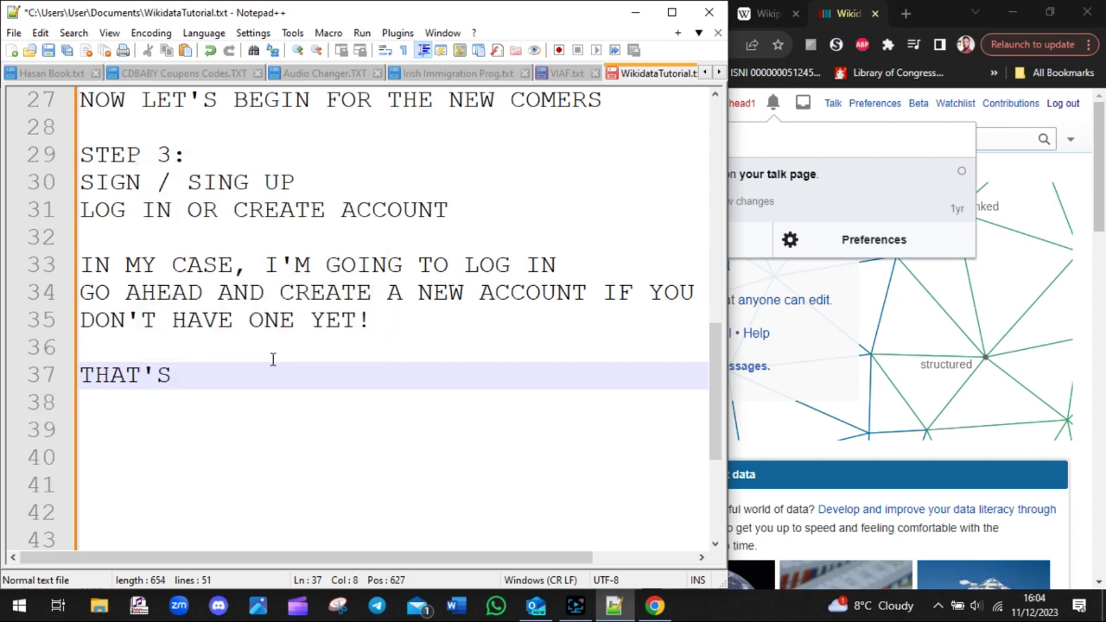
pyautogui.write('YOUR CONTROL')
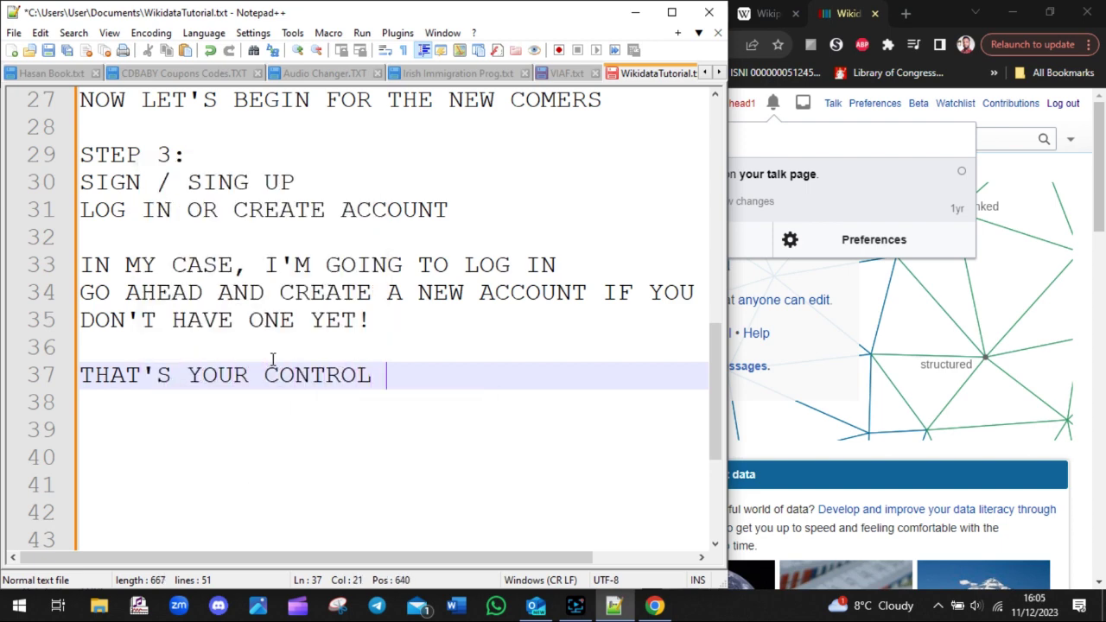
pyautogui.write(' MEDNUS')
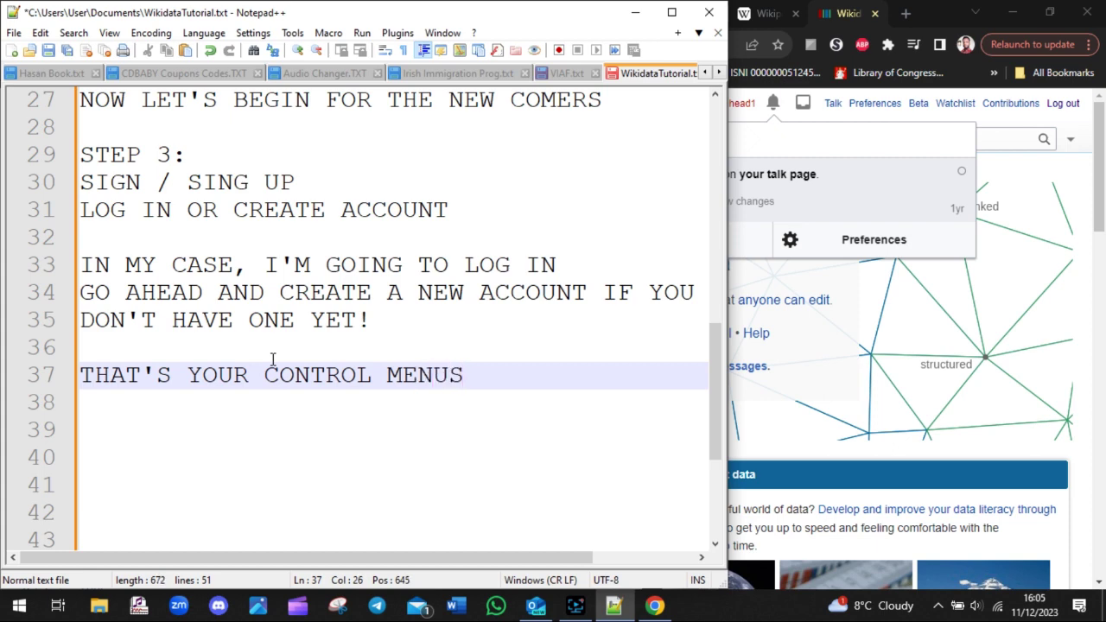
# - Close the alerts in Chrome, and in Notepad++ extend the control menus line with ", INCLUDING" and write "NOTIFICATIONS" on the following line
pyautogui.click(1012, 179)
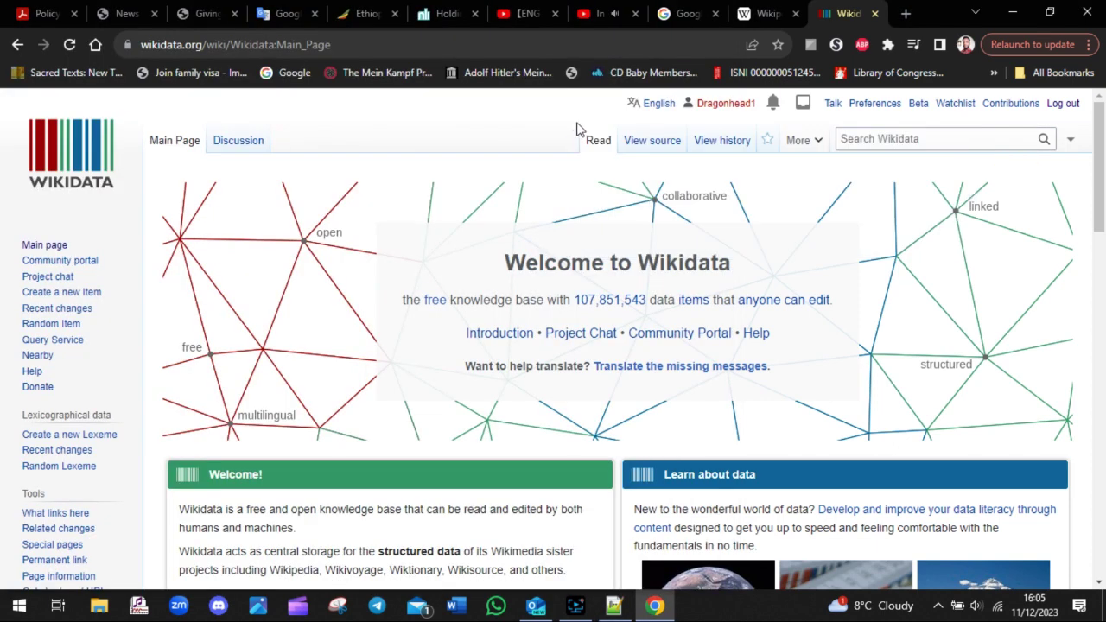
pyautogui.click(614, 605)
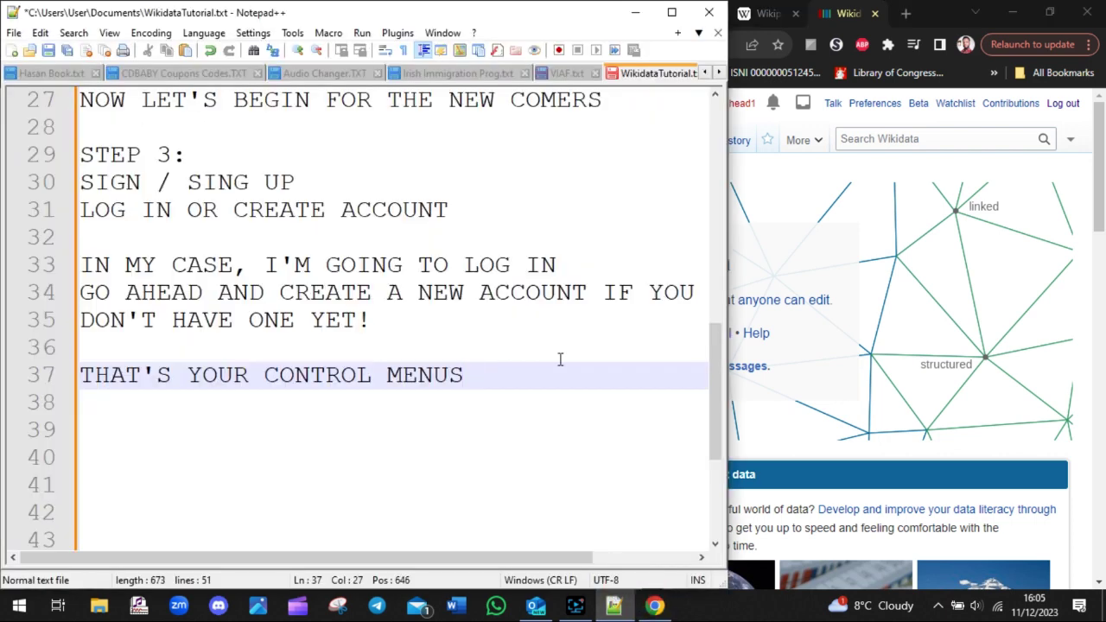
pyautogui.write('S, INCLUDING')
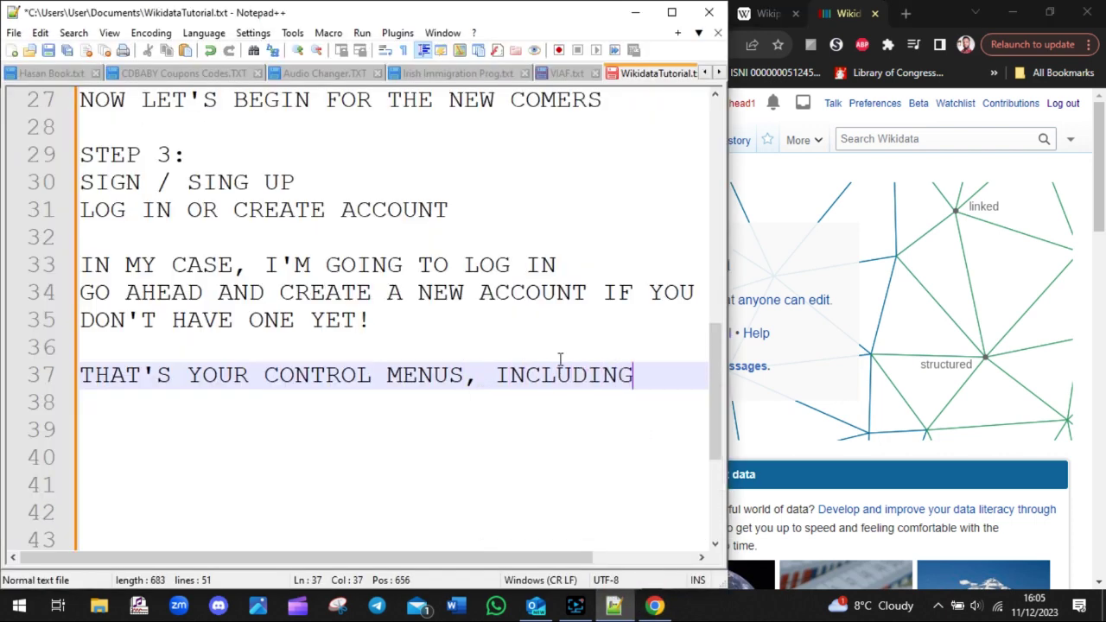
pyautogui.press('Return')
pyautogui.write('N')
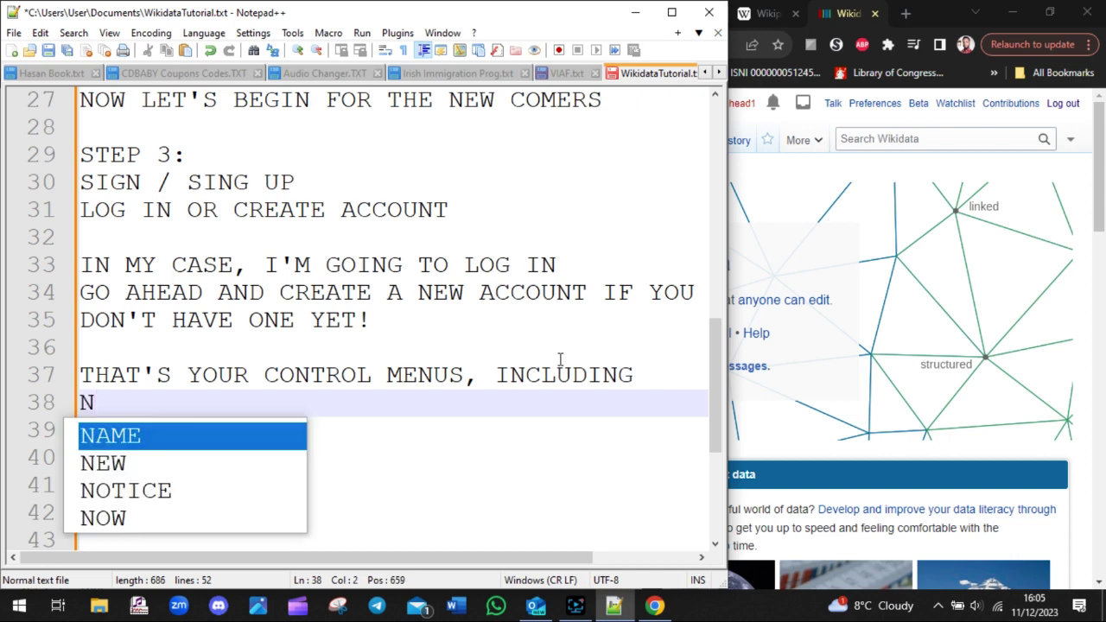
pyautogui.write('OTIFICATIONS')
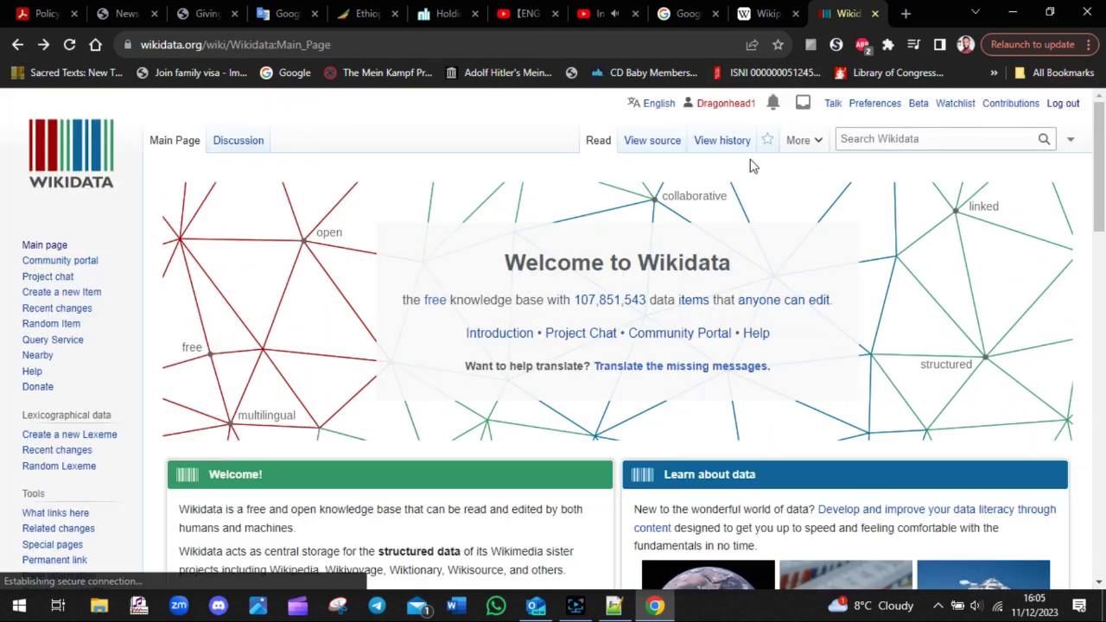
# - In Chrome, view the Wikidata alerts, close them, and look over the account links up to Log out
pyautogui.click(773, 104)
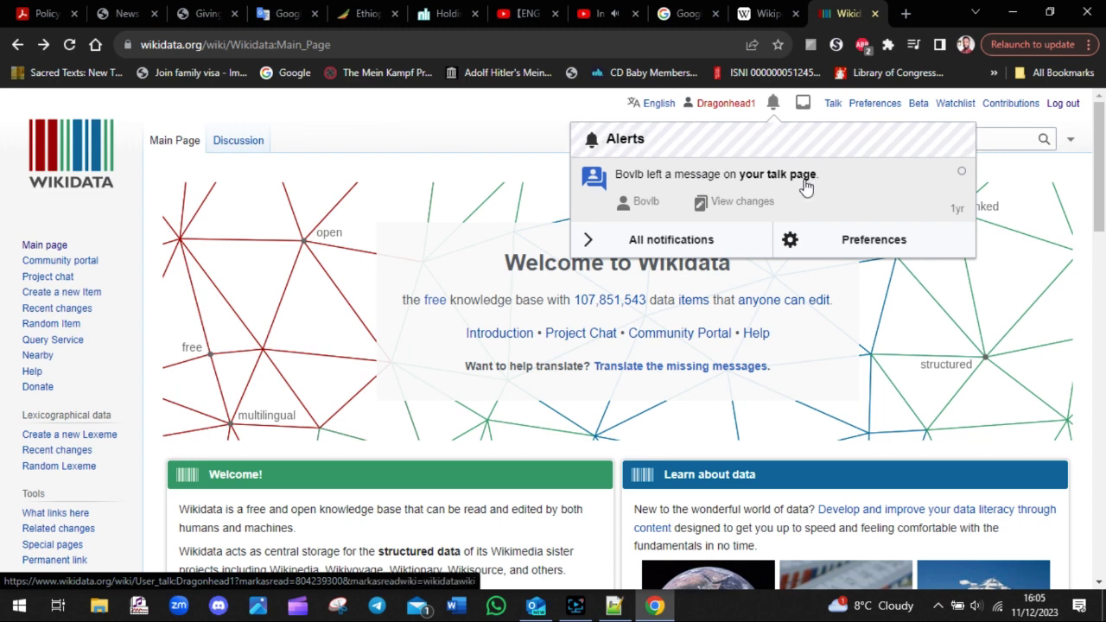
pyautogui.click(1066, 185)
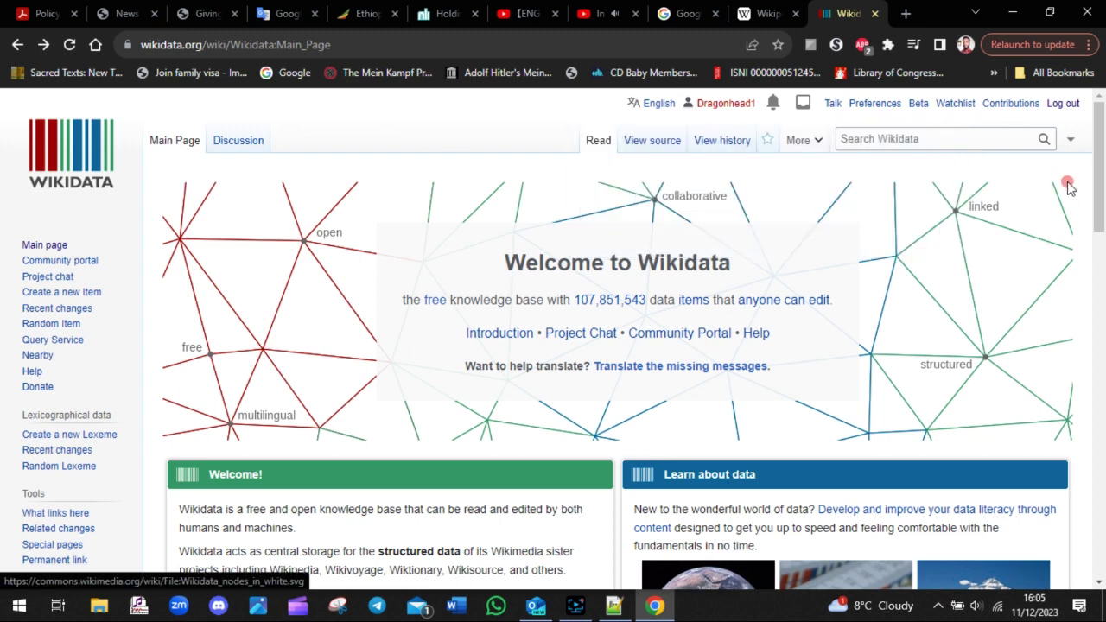
pyautogui.moveTo(1071, 107); pyautogui.dragTo(1103, 237)
pyautogui.moveTo(1093, 164)
pyautogui.mouseDown()
pyautogui.moveTo(1102, 214)
pyautogui.moveTo(1098, 158)
pyautogui.mouseUp()
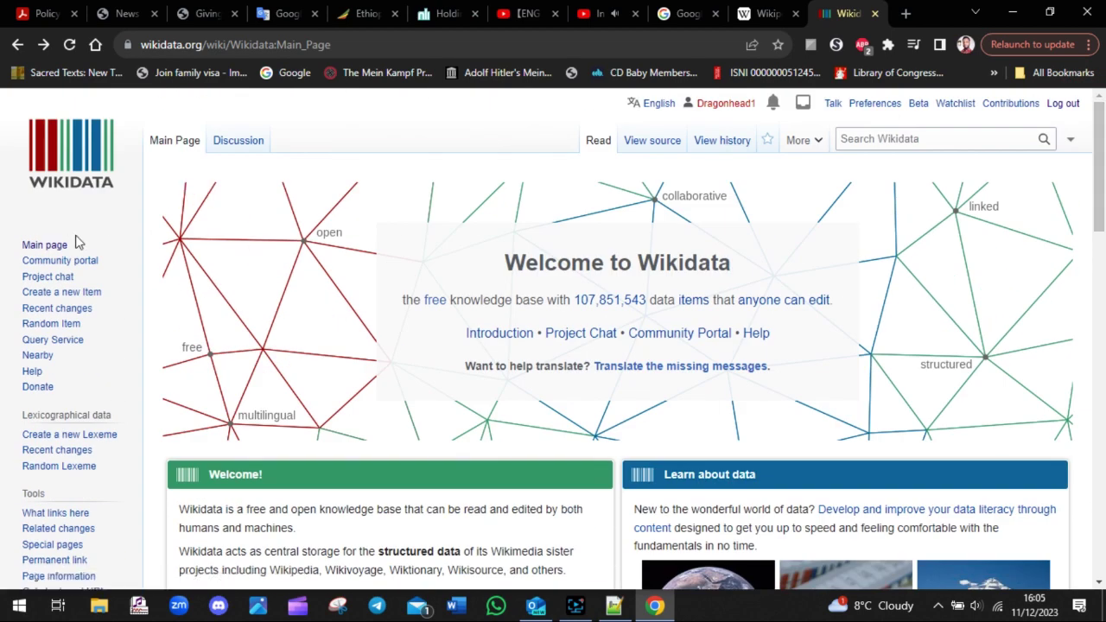
# - Open Wikidata's Create a new Item page, look over its form fields, and select the page heading text
pyautogui.moveTo(103, 291); pyautogui.dragTo(19, 302)
pyautogui.click(49, 296)
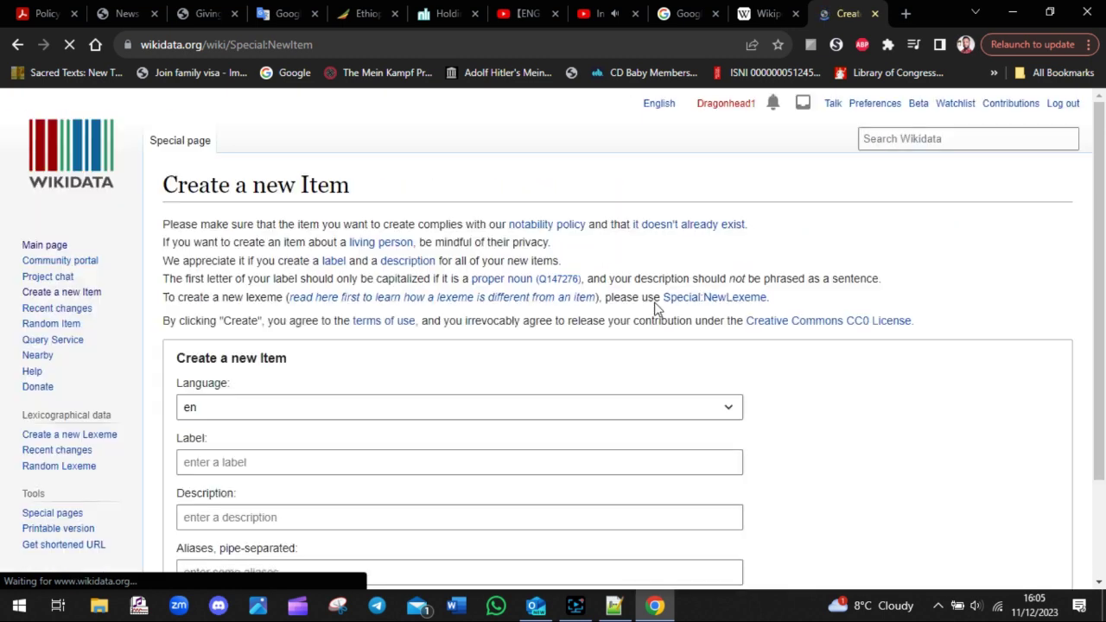
pyautogui.moveTo(1104, 207); pyautogui.dragTo(1103, 292)
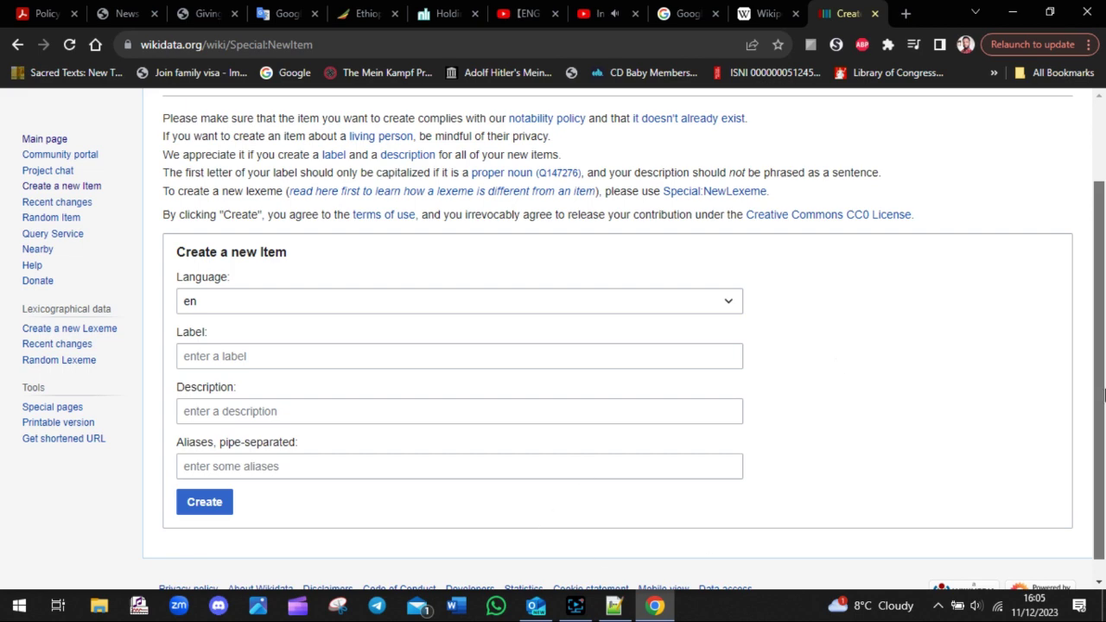
pyautogui.scroll(2, 518, 389)
pyautogui.click(358, 179)
pyautogui.moveTo(223, 180); pyautogui.dragTo(165, 183)
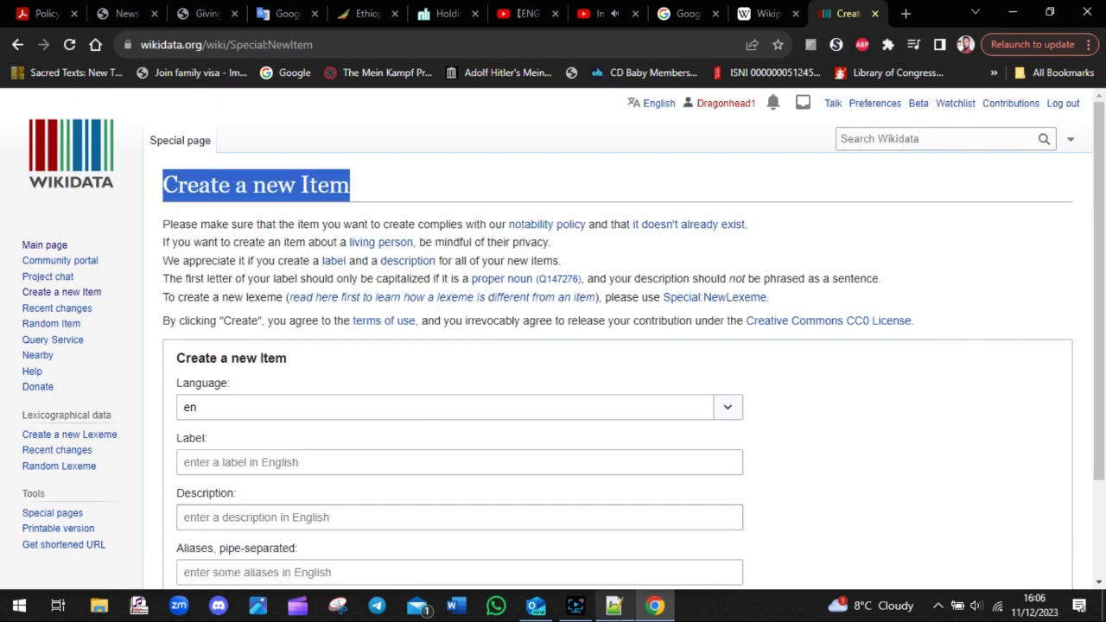
# - In Notepad++, write "STEP 4:" after a blank line, with CLICK ON "Create a new Item" on the following line
pyautogui.click(613, 605)
pyautogui.press('Return')
pyautogui.press('Return')
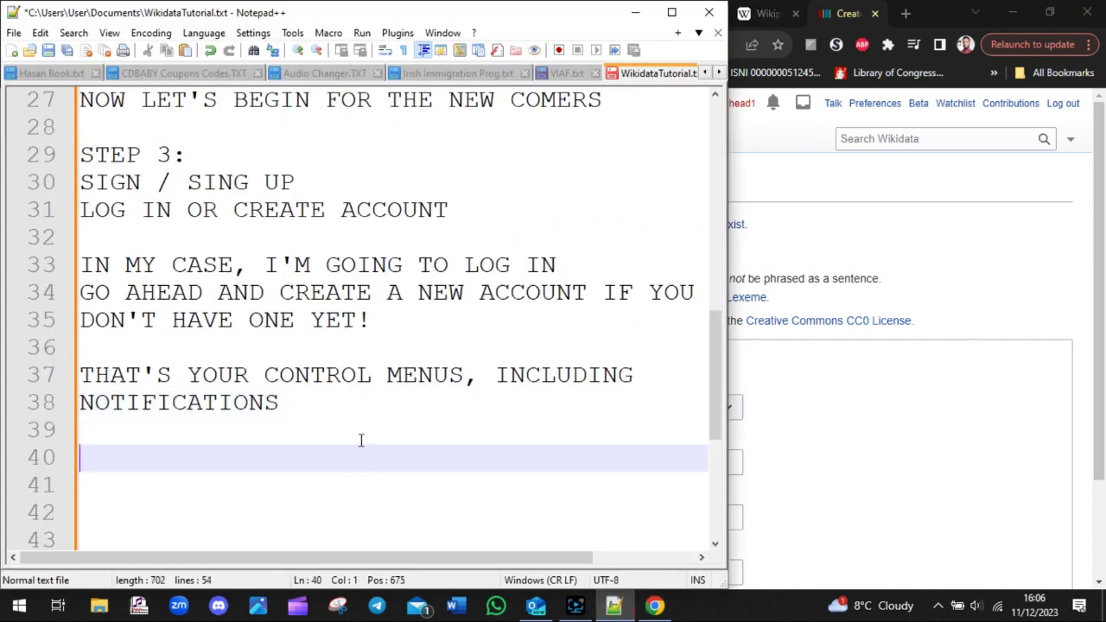
pyautogui.write('STEP ')
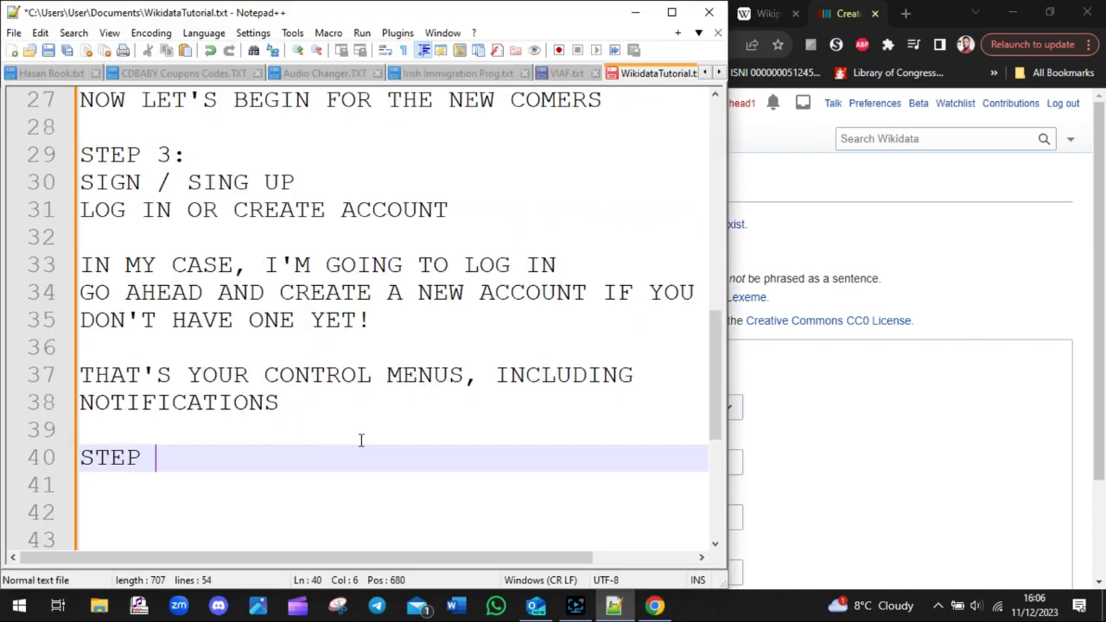
pyautogui.write('4:')
pyautogui.press('Return')
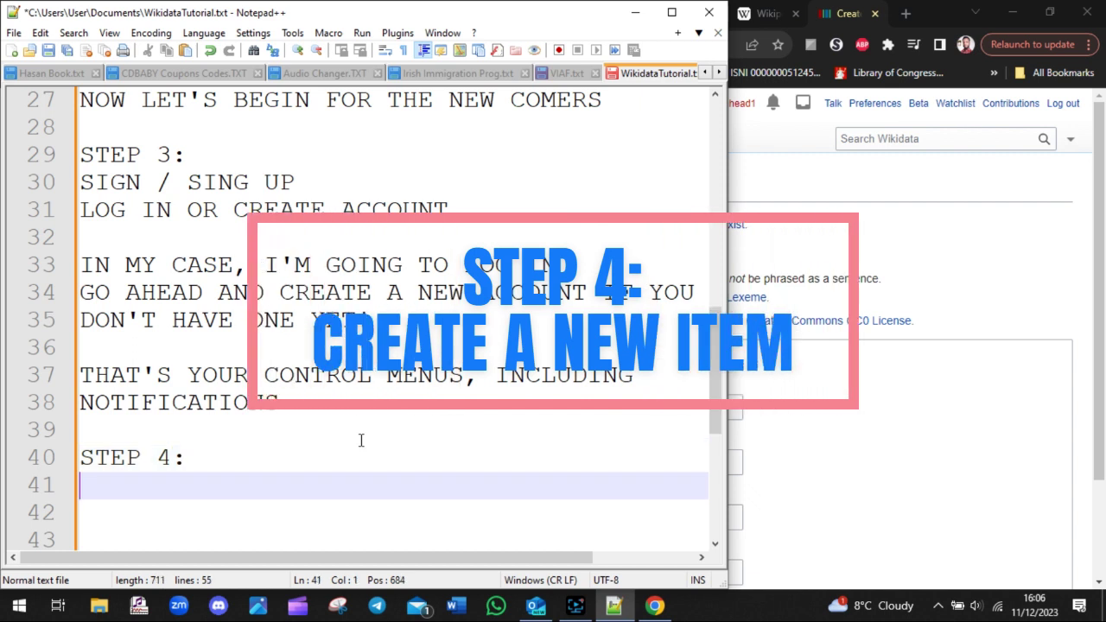
pyautogui.write('CLICK ON ')
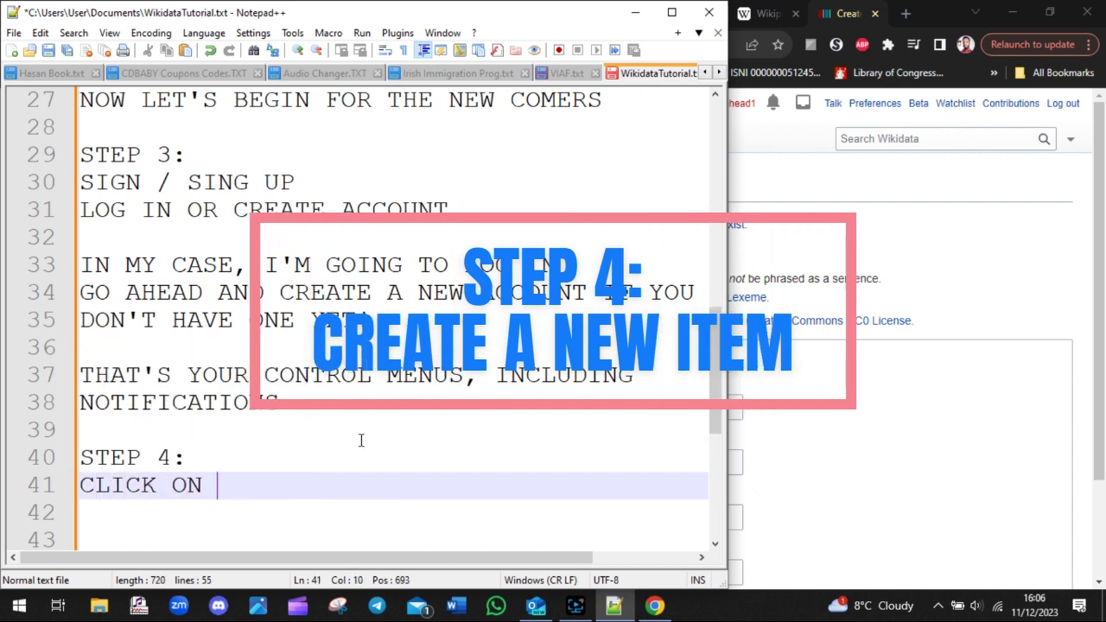
pyautogui.write('"Create a new Item"')
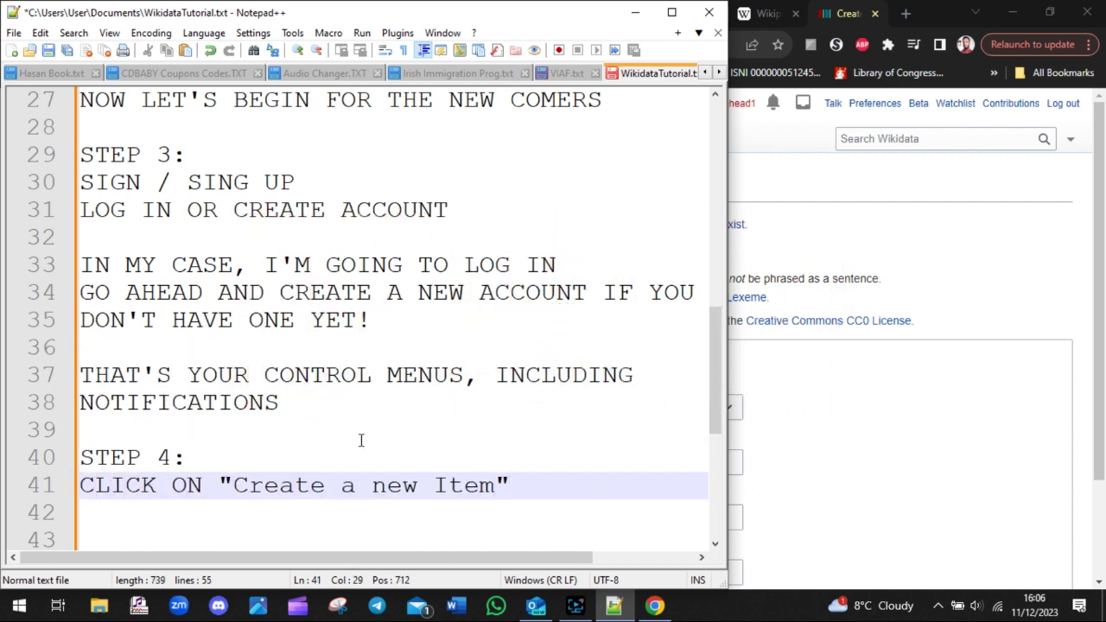
pyautogui.press('Return')
# - In Chrome, return to the Wikidata main page, reopen the Create a new Item page, and examine its heading and instructions
pyautogui.click(926, 288)
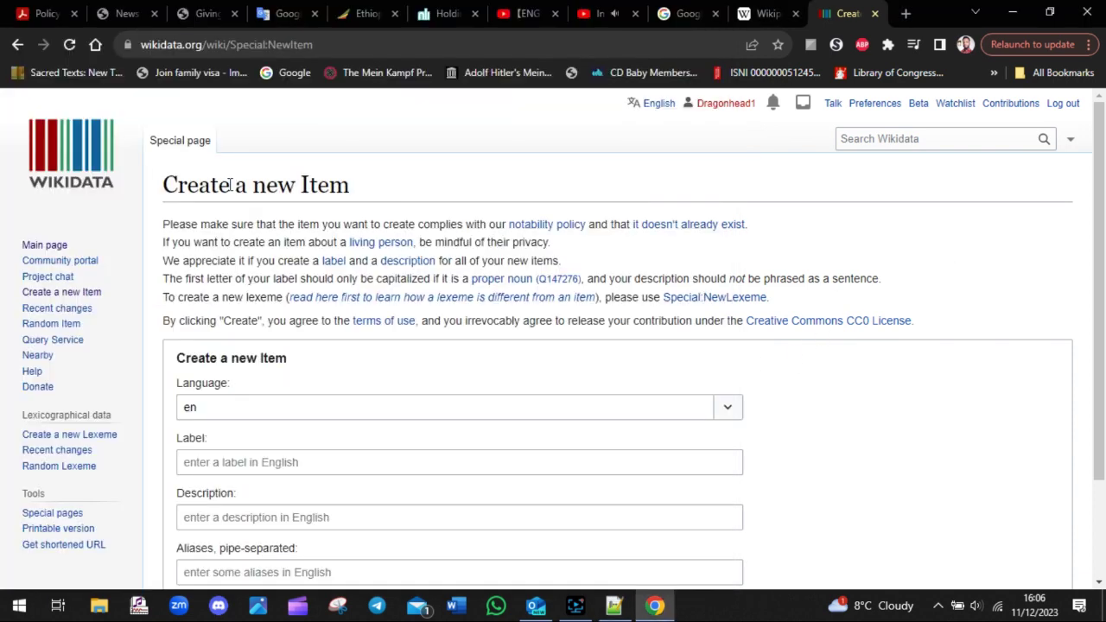
pyautogui.click(20, 45)
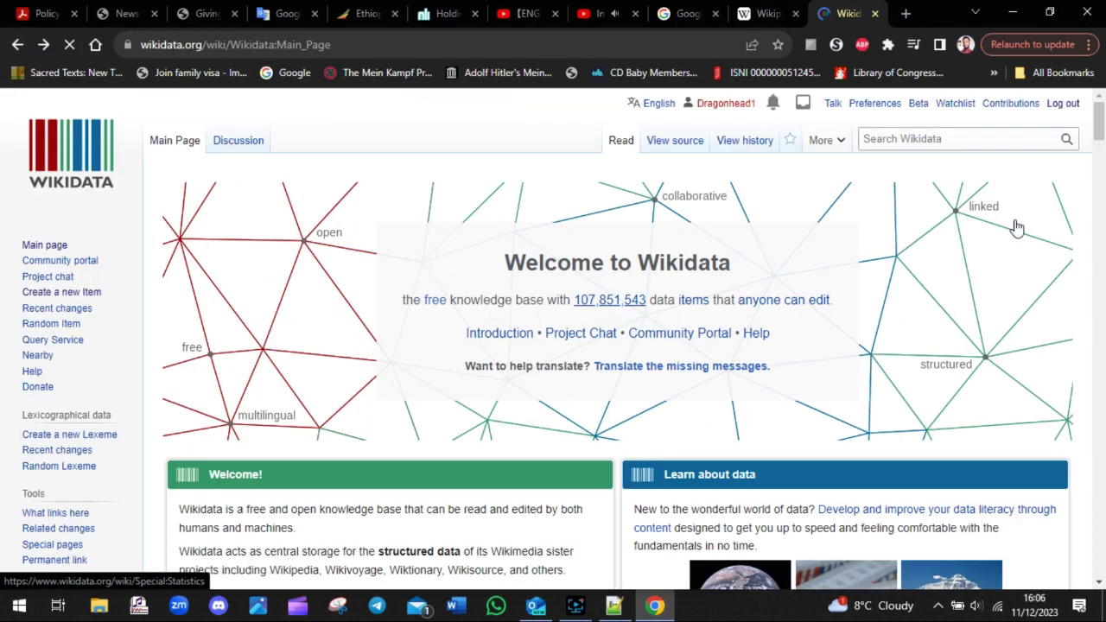
pyautogui.scroll(-1, 1102, 112)
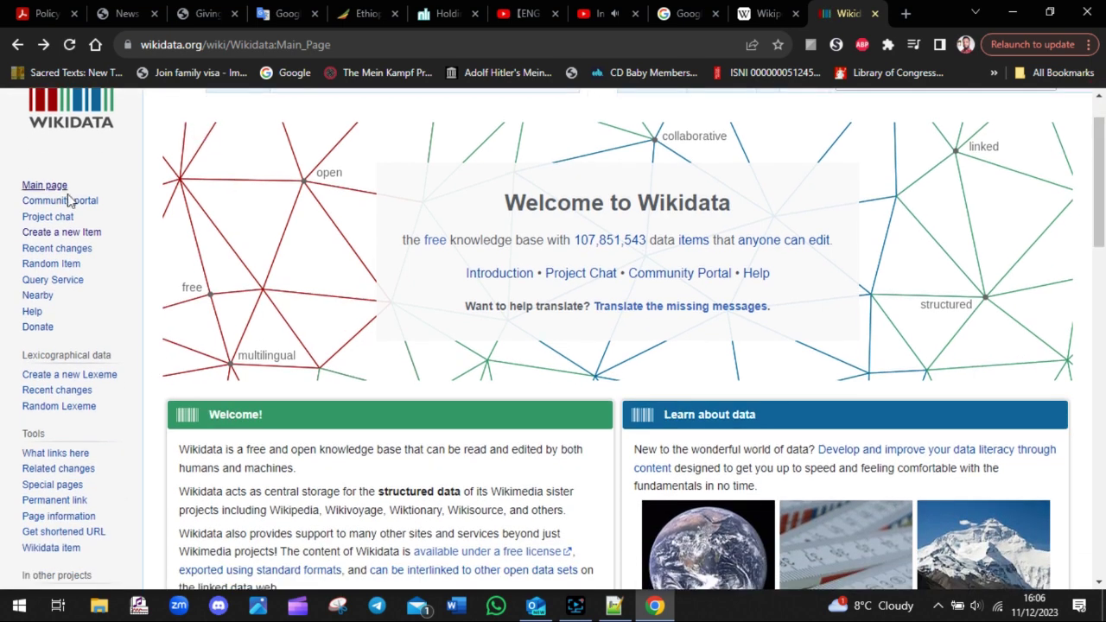
pyautogui.click(62, 232)
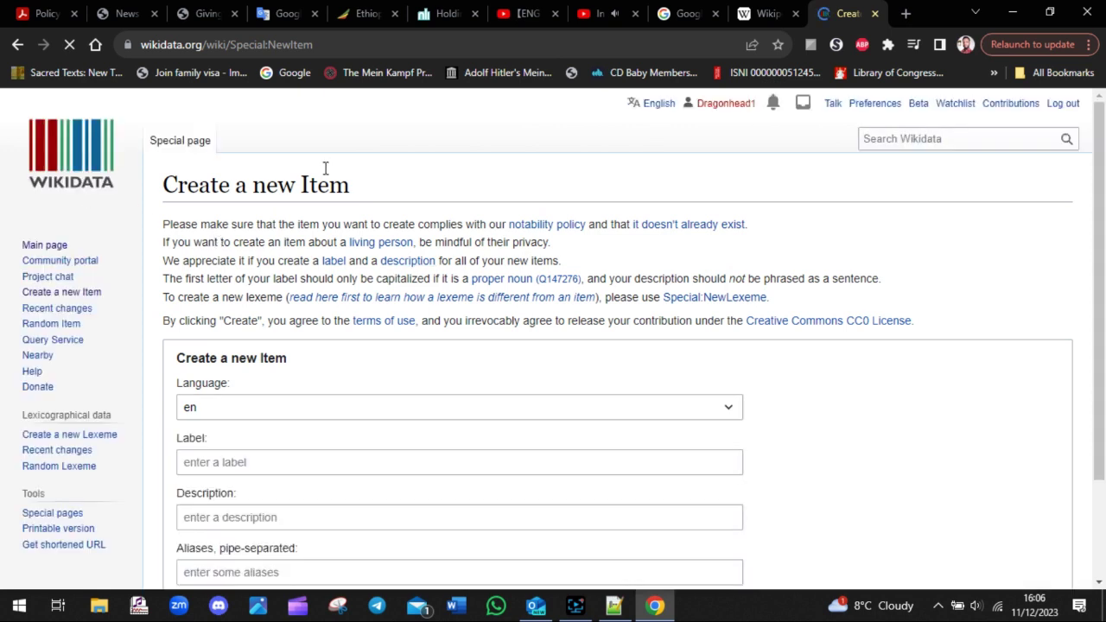
pyautogui.click(360, 185)
pyautogui.moveTo(361, 184); pyautogui.dragTo(164, 189)
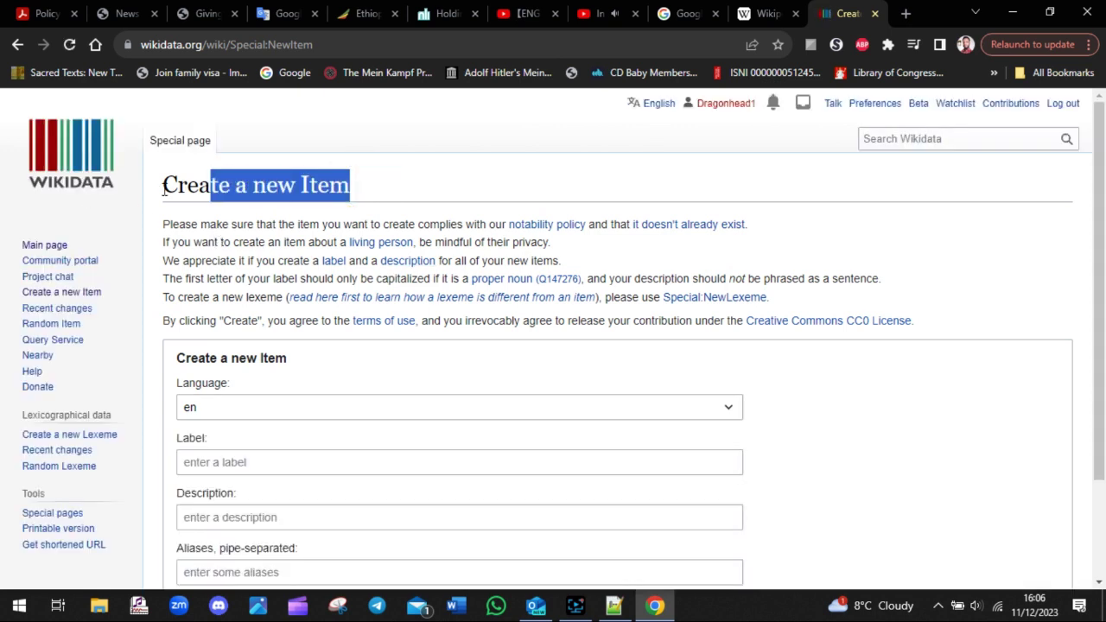
pyautogui.moveTo(328, 166); pyautogui.dragTo(950, 327)
pyautogui.click(825, 222)
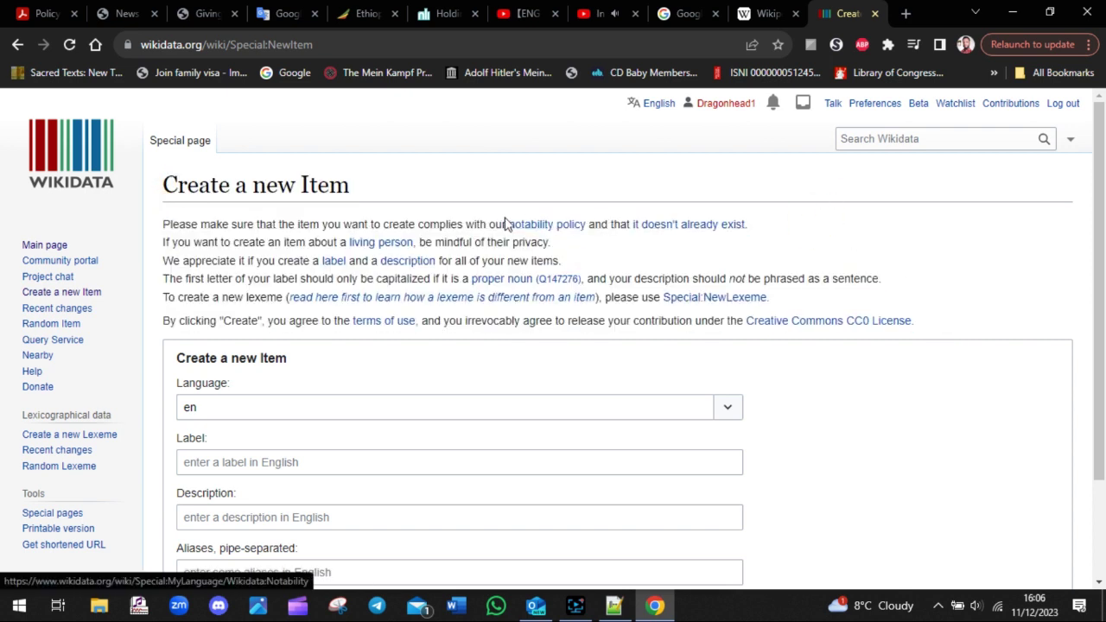
# - Read the notability and "doesn't already exist" instructions on the Create a new Item page, then view the form fields
pyautogui.moveTo(502, 222); pyautogui.dragTo(803, 216)
pyautogui.click(915, 225)
pyautogui.moveTo(631, 222); pyautogui.dragTo(768, 230)
pyautogui.click(968, 223)
pyautogui.scroll(-1, 968, 223)
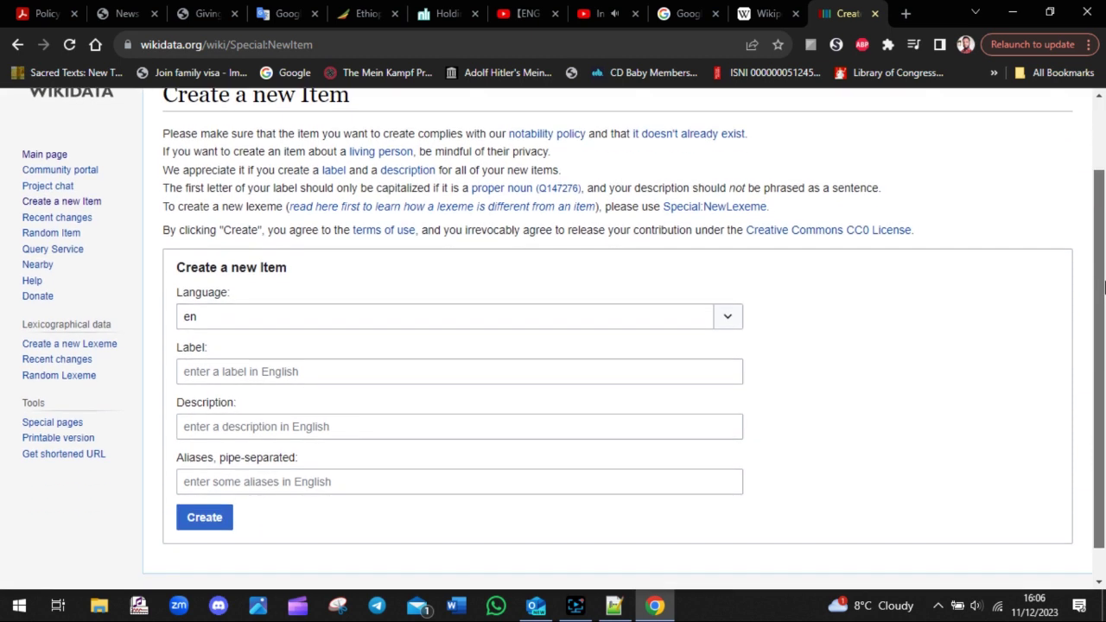
# - Try to set the new item's language to English and submit the form
pyautogui.click(271, 316)
pyautogui.click(271, 367)
pyautogui.click(318, 314)
pyautogui.doubleClick(291, 314)
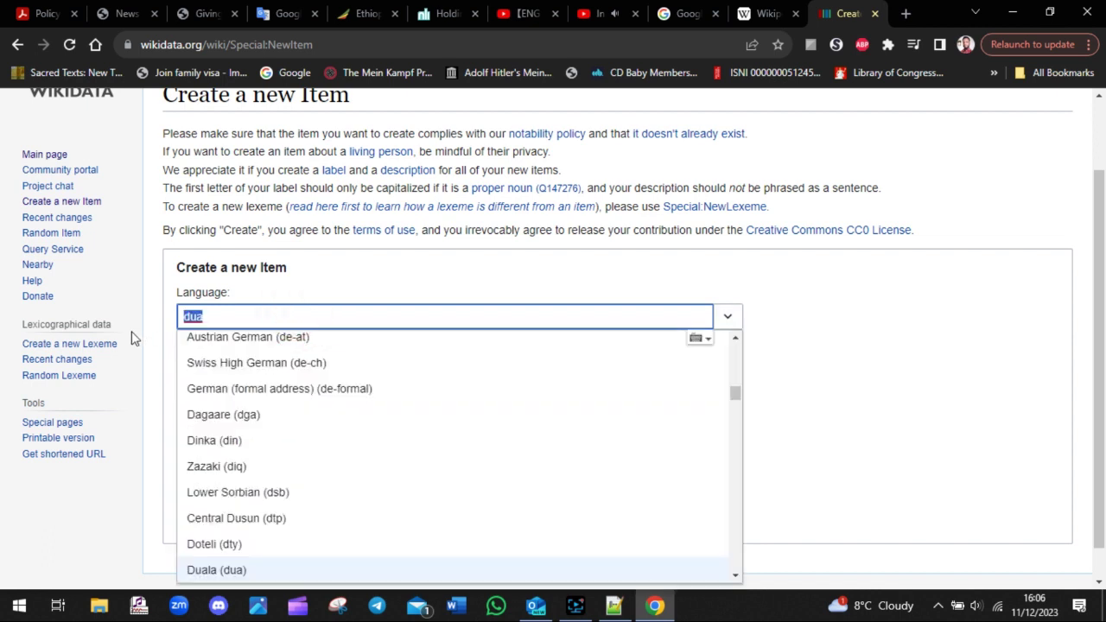
pyautogui.write('EN')
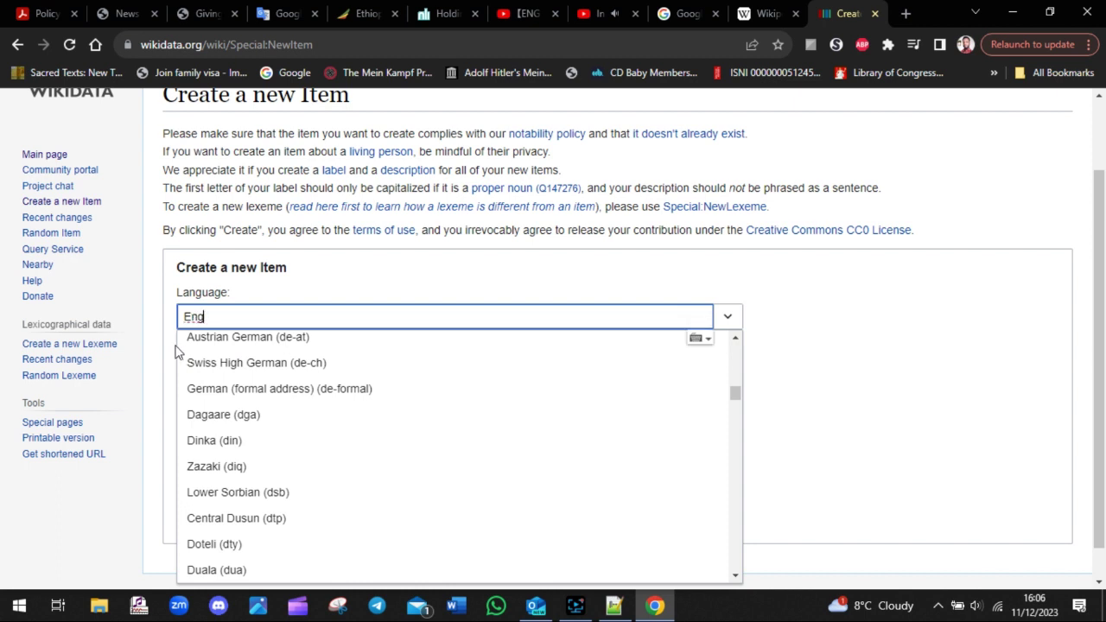
pyautogui.press('Return')
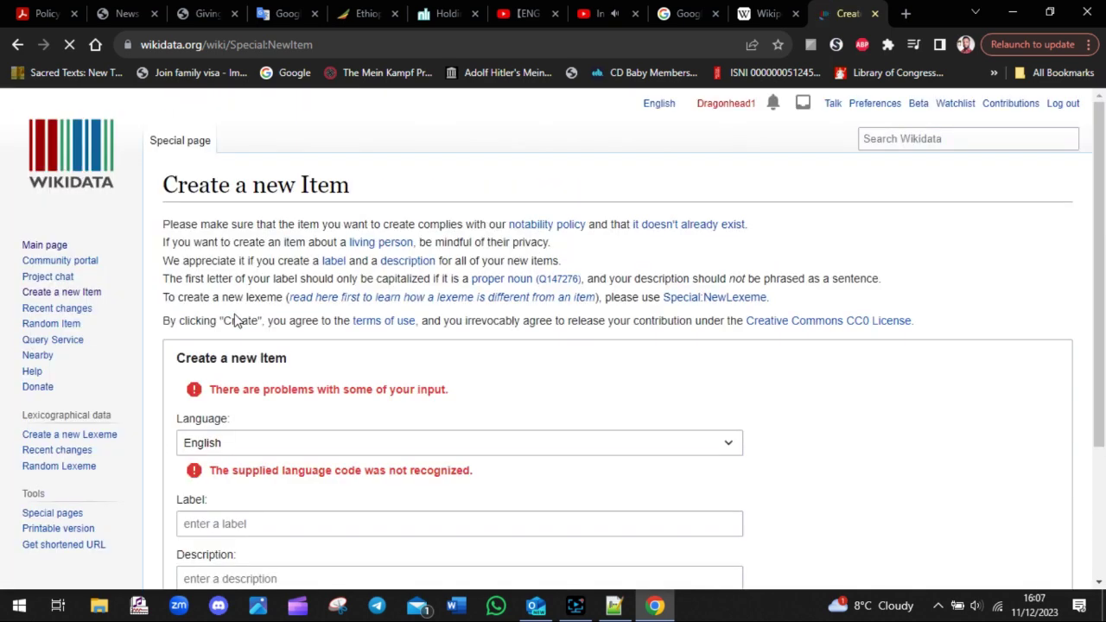
# - Set the new item's language to the code en, English
pyautogui.click(277, 452)
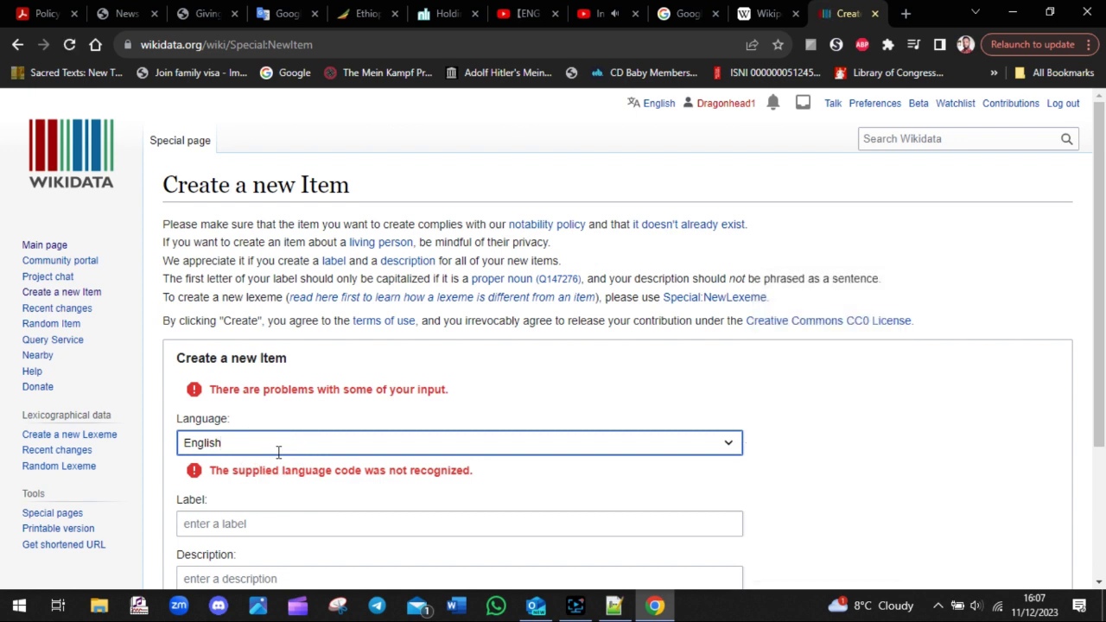
pyautogui.press('BackSpace')
pyautogui.press('BackSpace')
pyautogui.press('BackSpace')
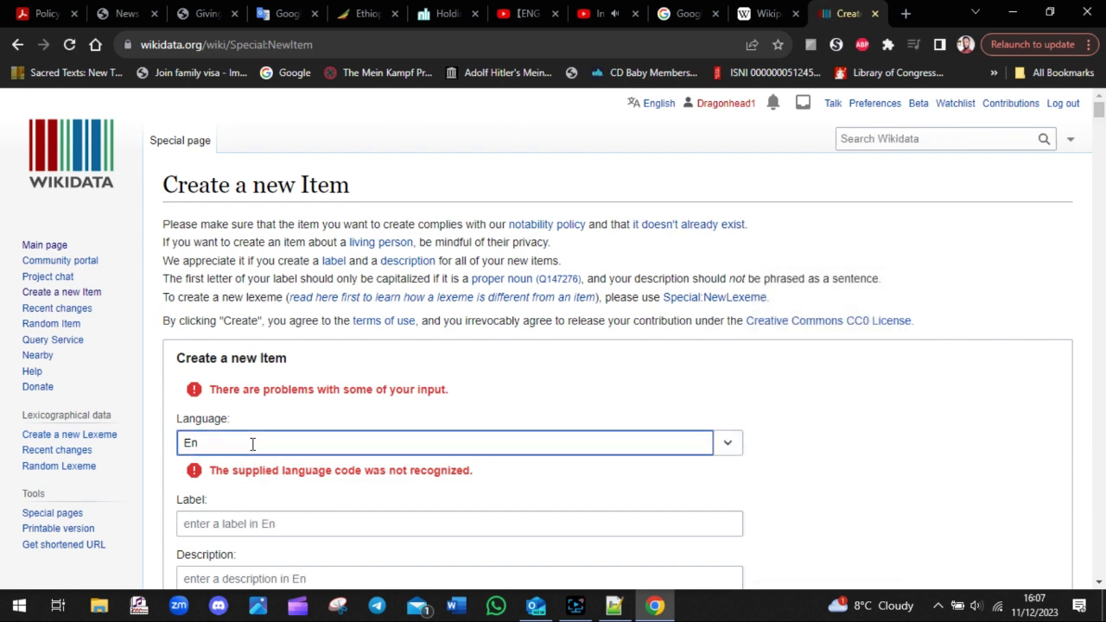
pyautogui.click(997, 377)
pyautogui.scroll(-2, 1094, 235)
pyautogui.click(186, 320)
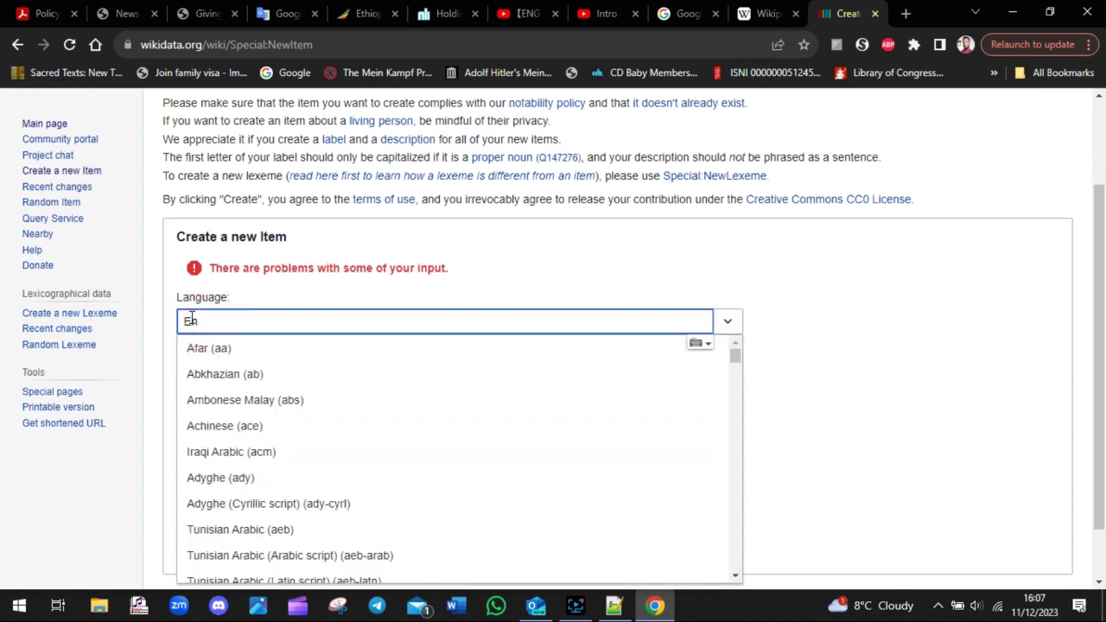
pyautogui.write('en')
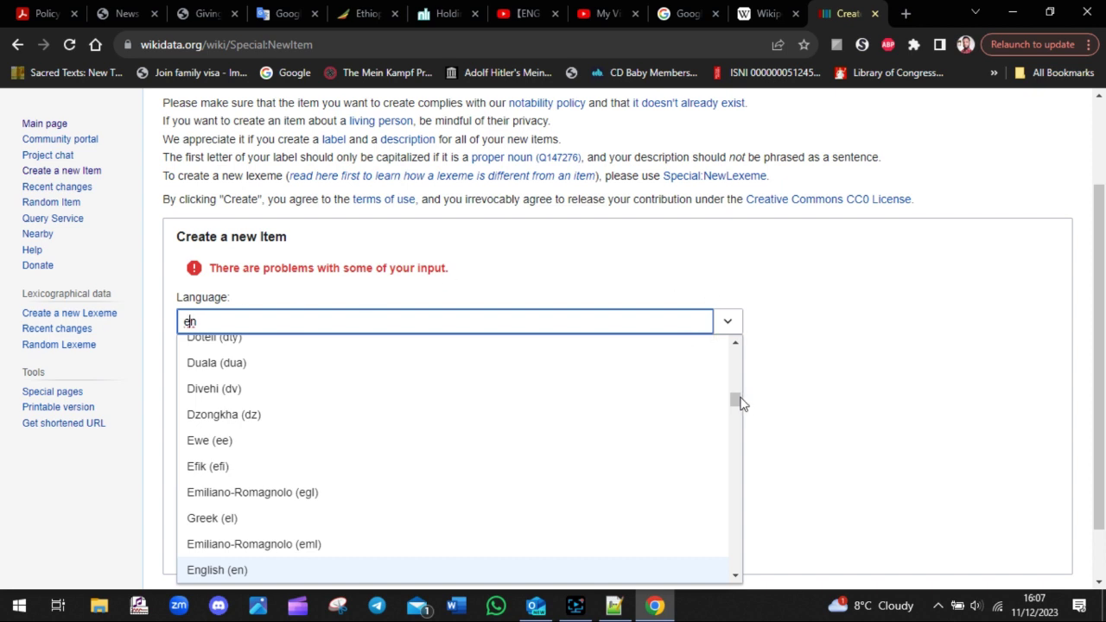
pyautogui.moveTo(740, 404); pyautogui.dragTo(903, 285)
pyautogui.click(902, 285)
# - Enter MwanaKin as the new item's label
pyautogui.click(276, 401)
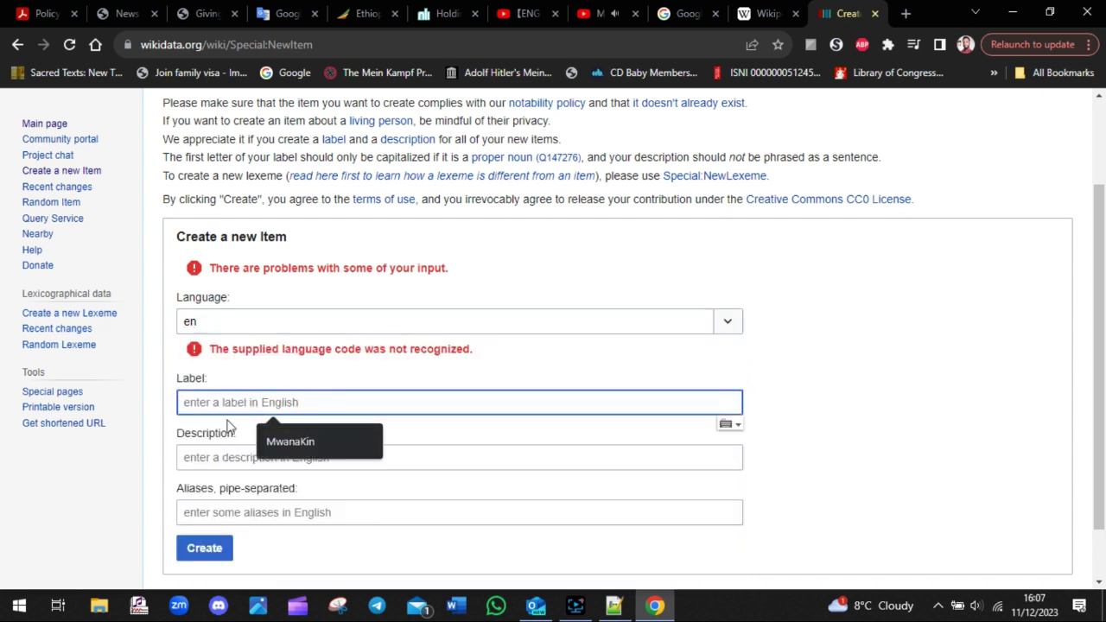
pyautogui.write('Mwana')
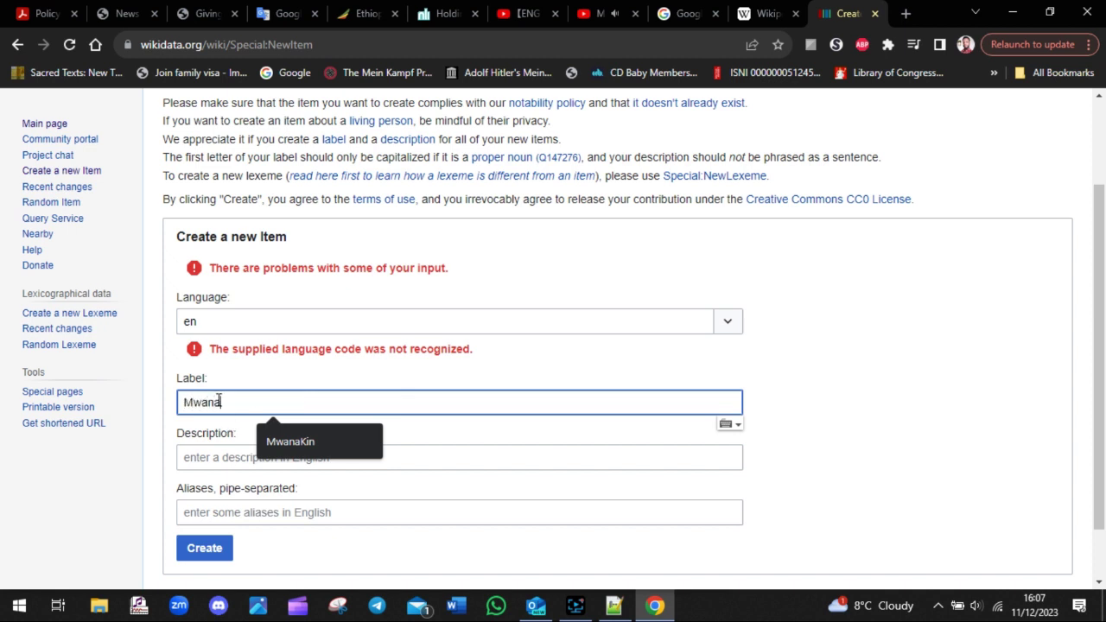
pyautogui.write('Kin')
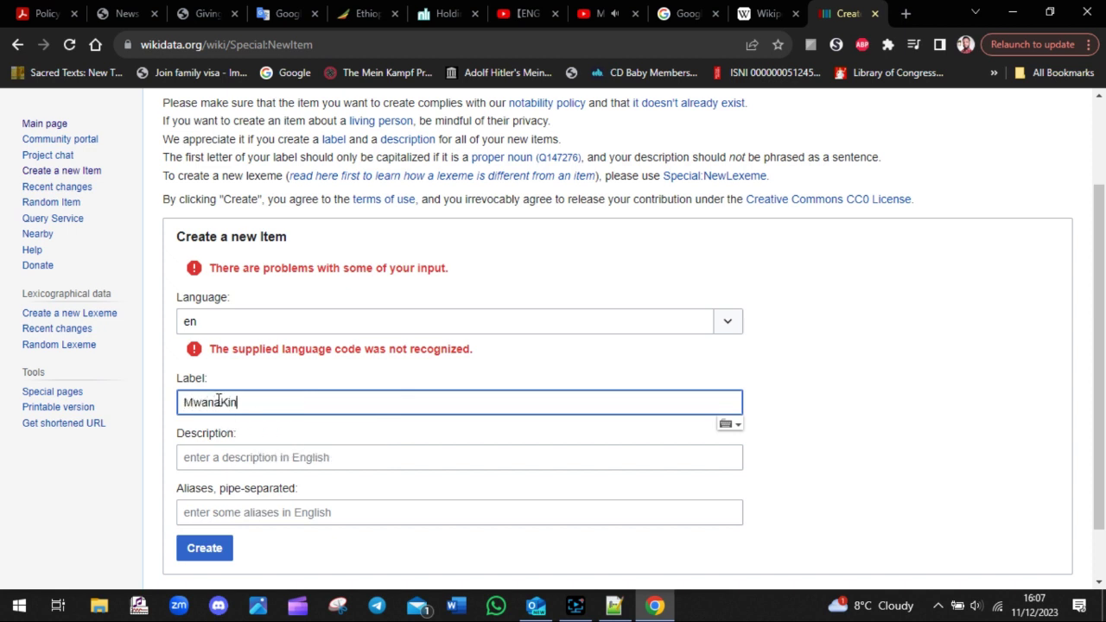
# - In Notepad++, add the STEP 4 note "ADD YOUR LABEL OR ENTITY THAT YOU WANT TO CREATE", split onto a second line before TO
pyautogui.click(687, 13)
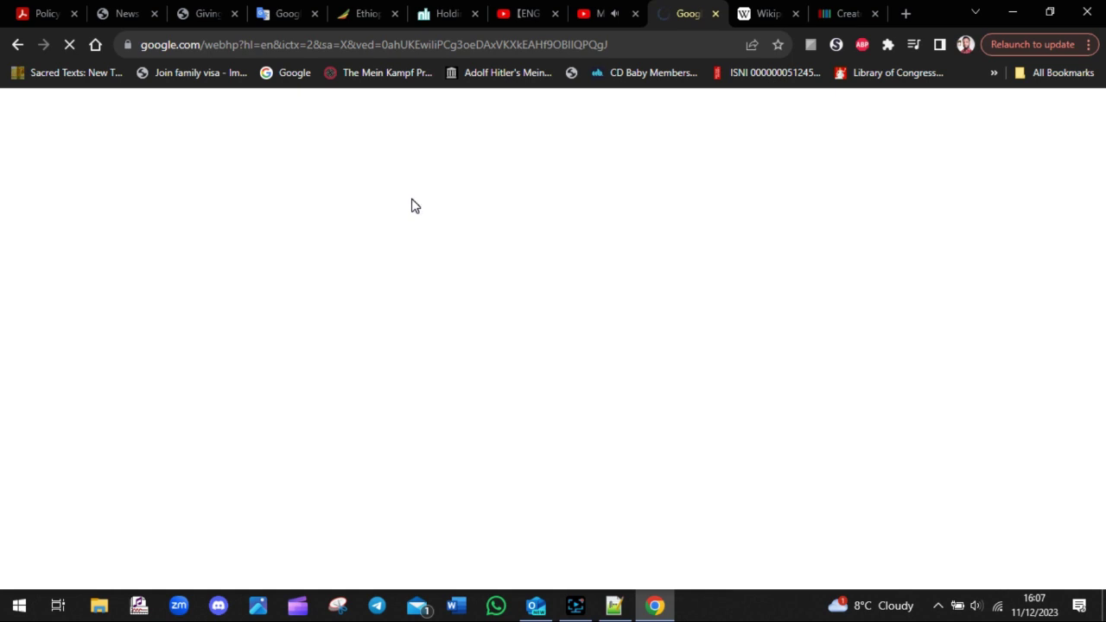
pyautogui.click(614, 605)
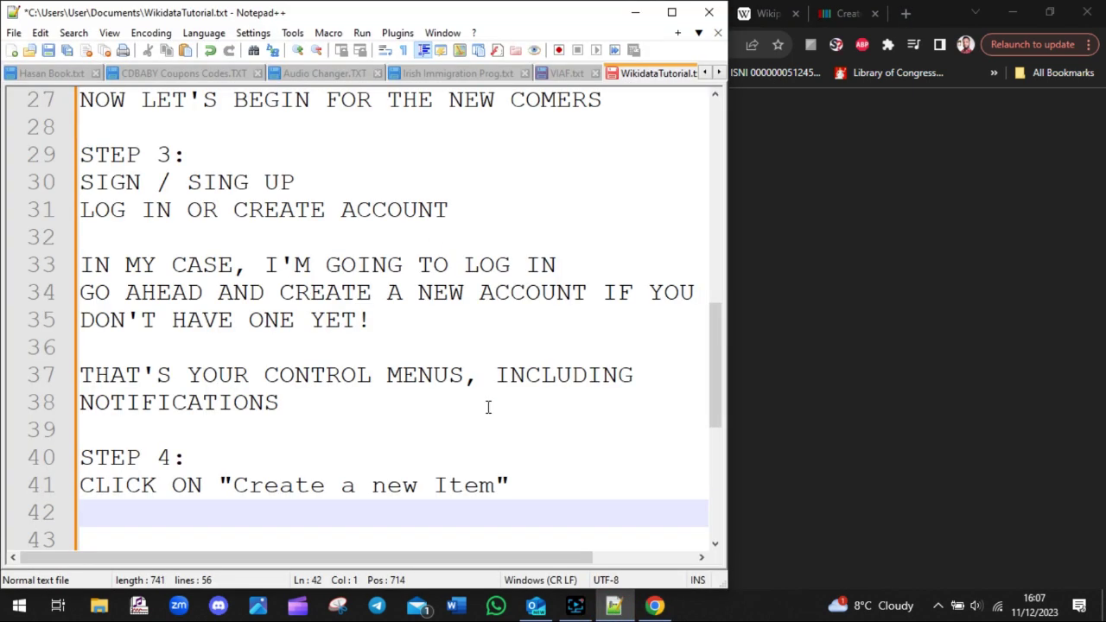
pyautogui.write('ADD ')
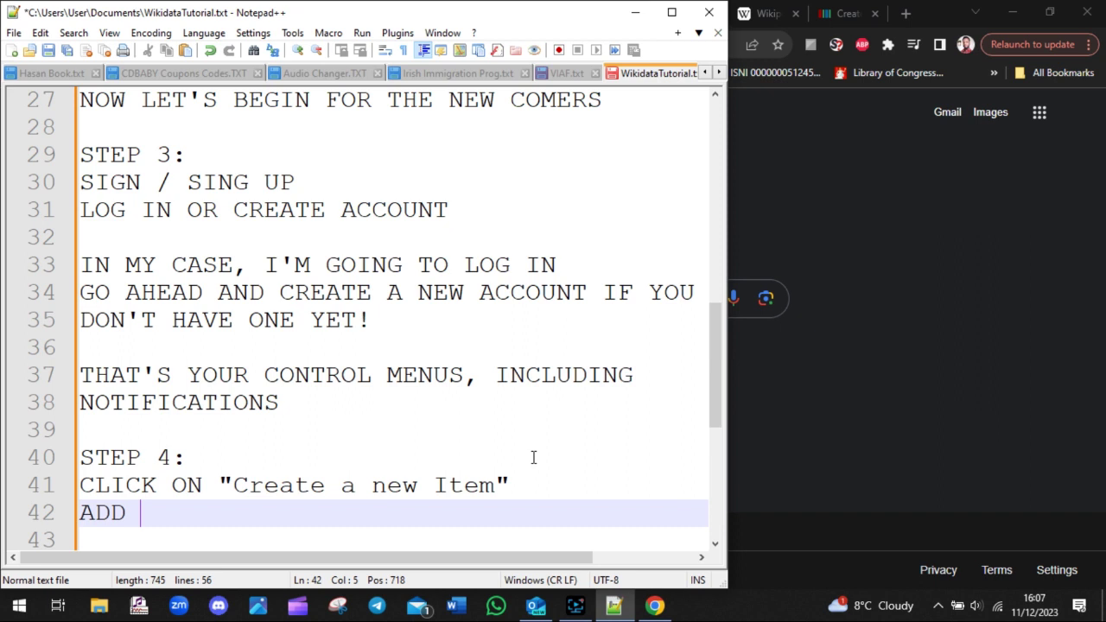
pyautogui.write('YOUR LABEL')
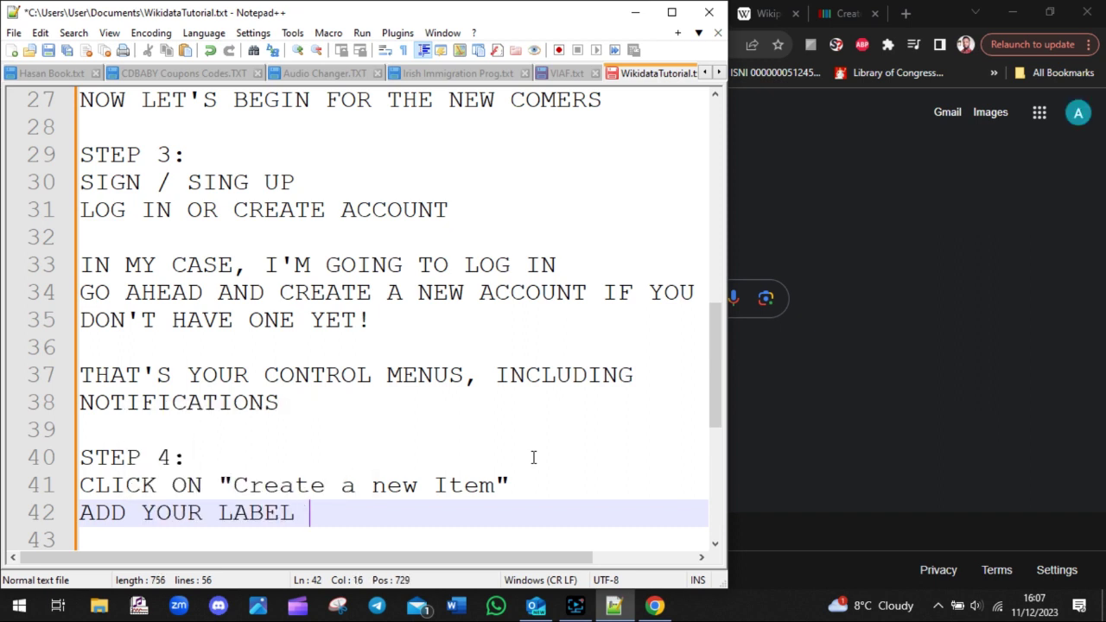
pyautogui.write(' OR ENTITY THA')
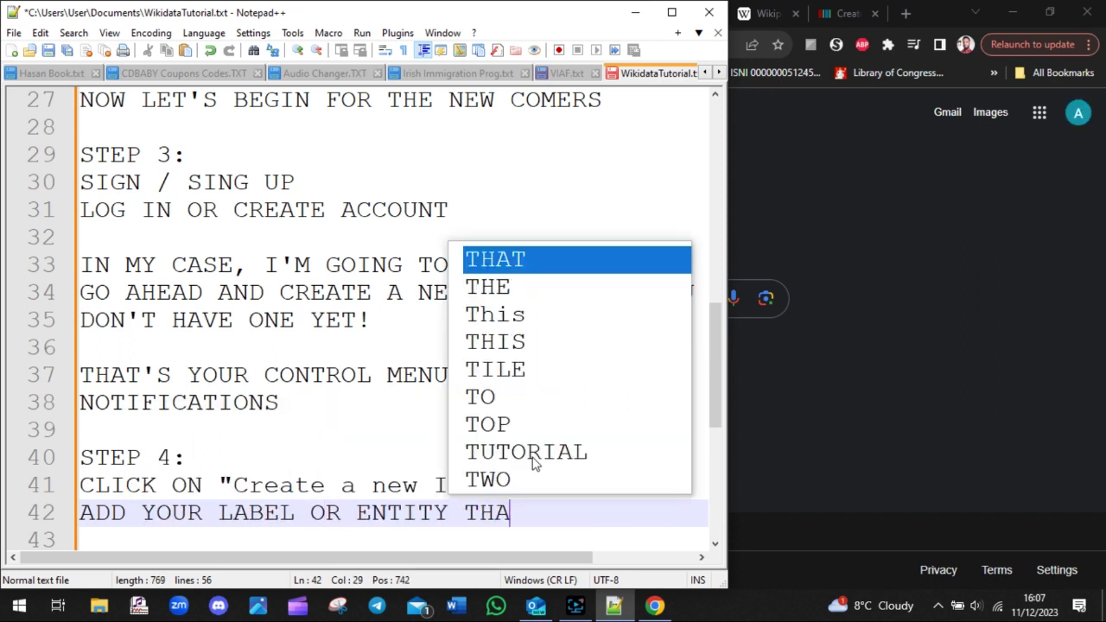
pyautogui.write(' YOU WANT')
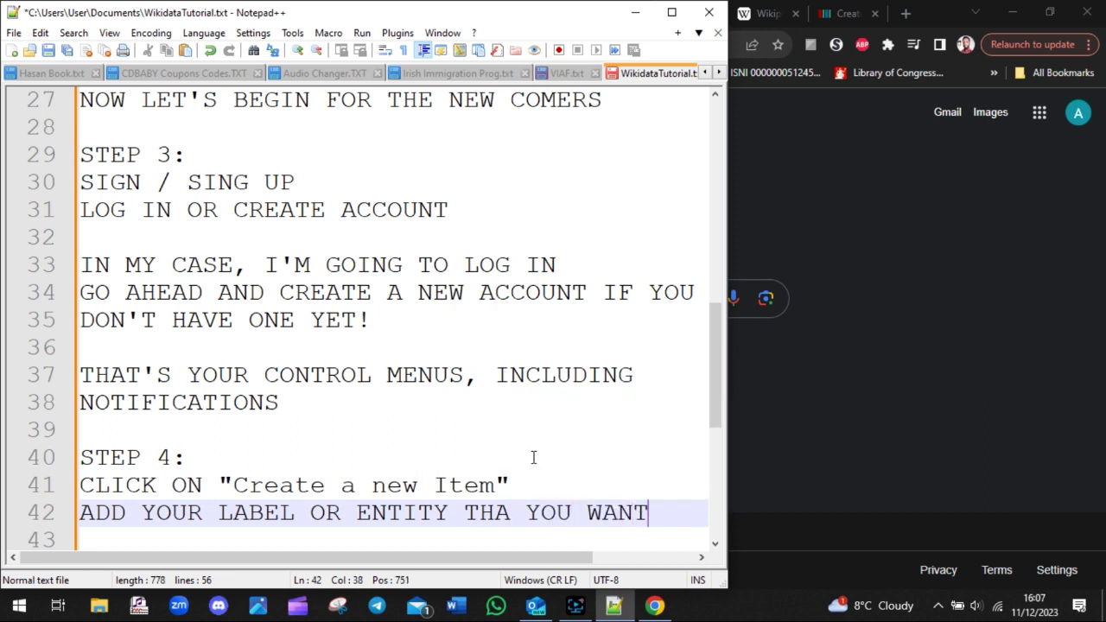
pyautogui.click(511, 512)
pyautogui.write('T')
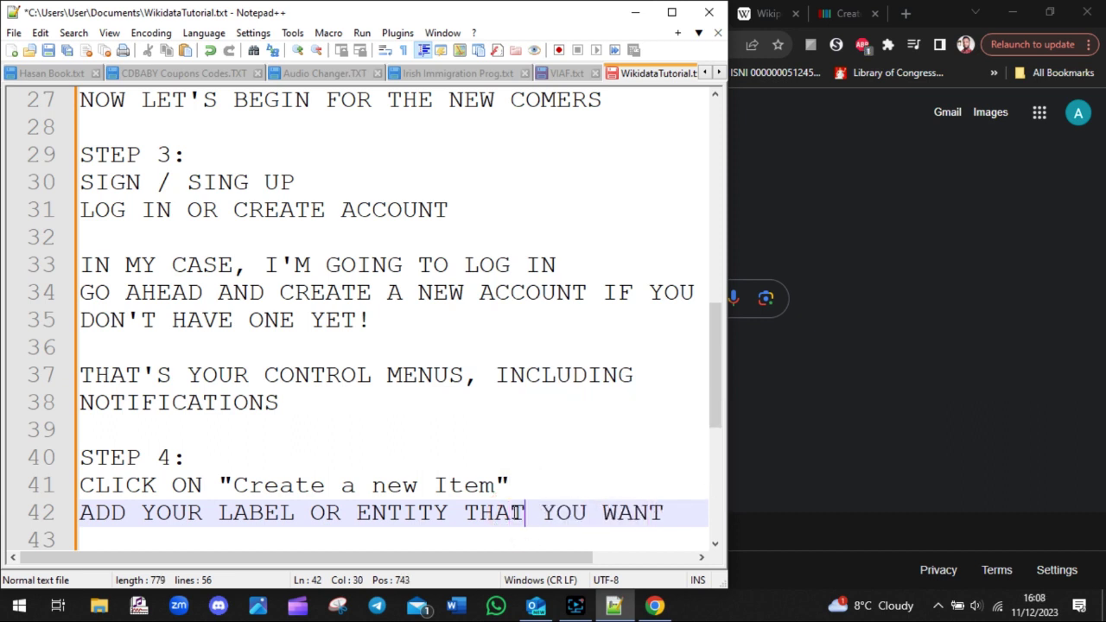
pyautogui.doubleClick(686, 504)
pyautogui.click(689, 503)
pyautogui.press('Return')
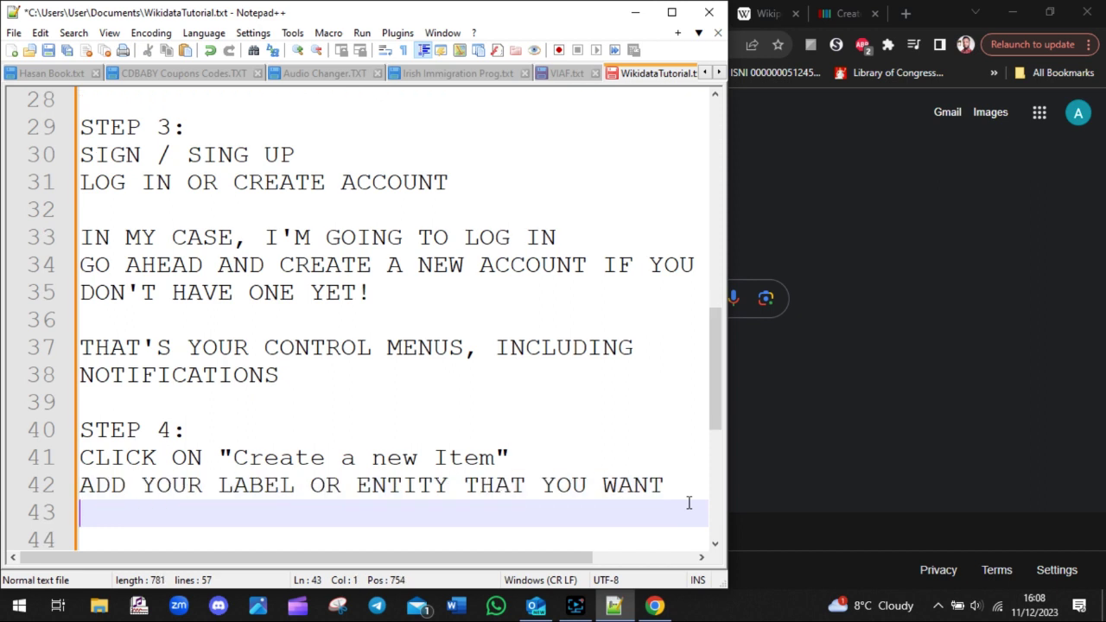
pyautogui.write('TO CREAT')
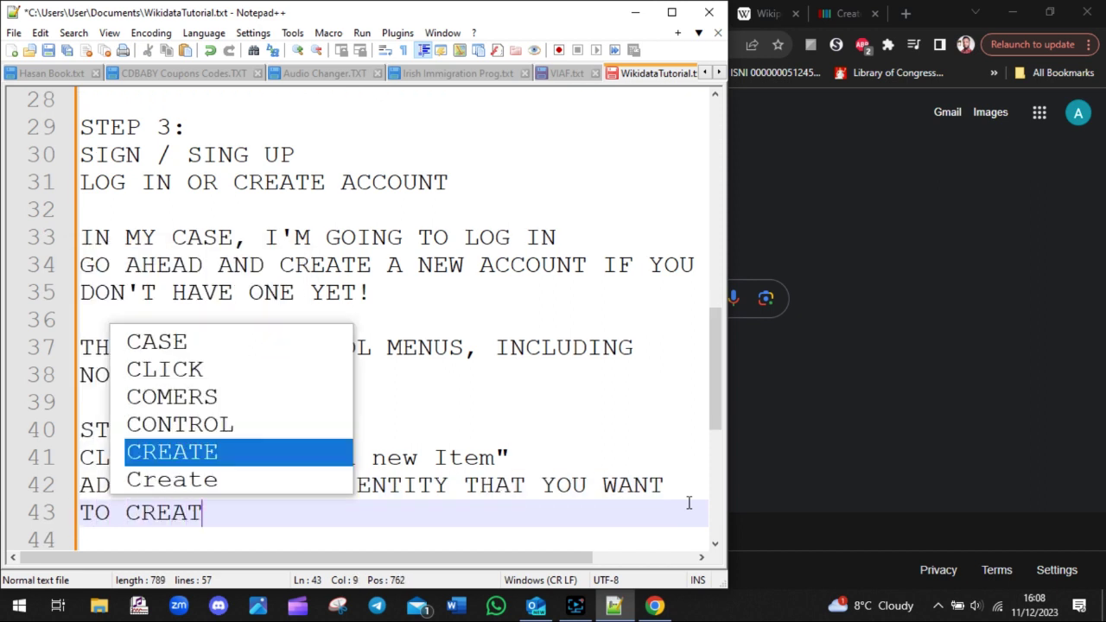
pyautogui.write('E')
pyautogui.moveTo(715, 395); pyautogui.dragTo(717, 462)
pyautogui.click(923, 338)
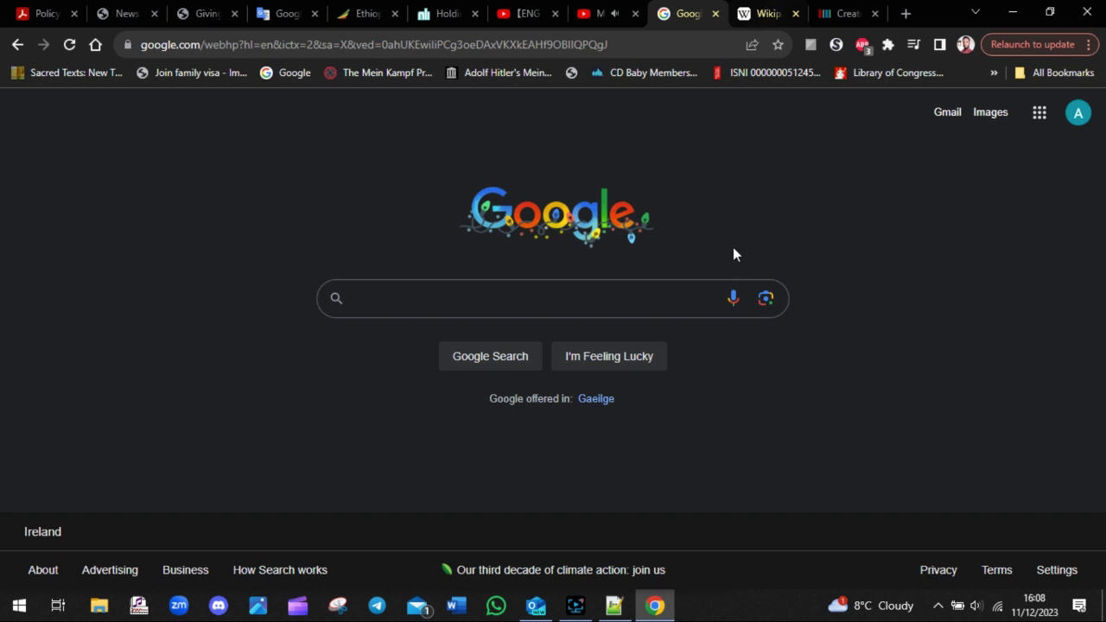
pyautogui.hotkey('ctrl', 'Tab')
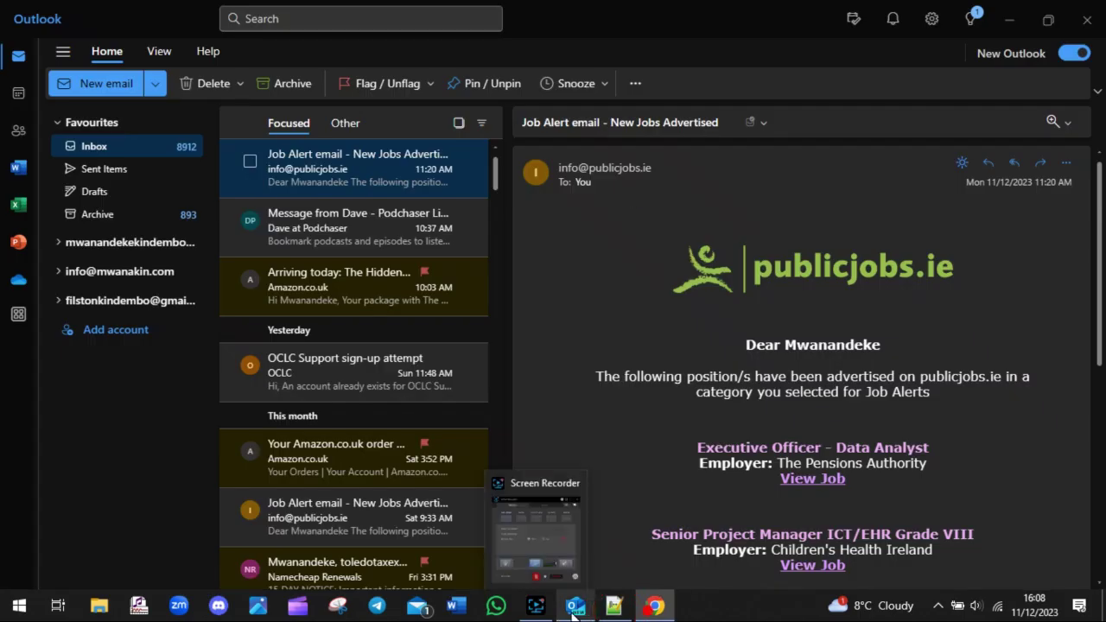
pyautogui.click(573, 614)
# - In Notepad++, write after a blank line: I'M GOING TO CREATE AN ENTITY FOR MY COMPANY "MWANAKIN", with COMPANY starting a new line
pyautogui.click(614, 607)
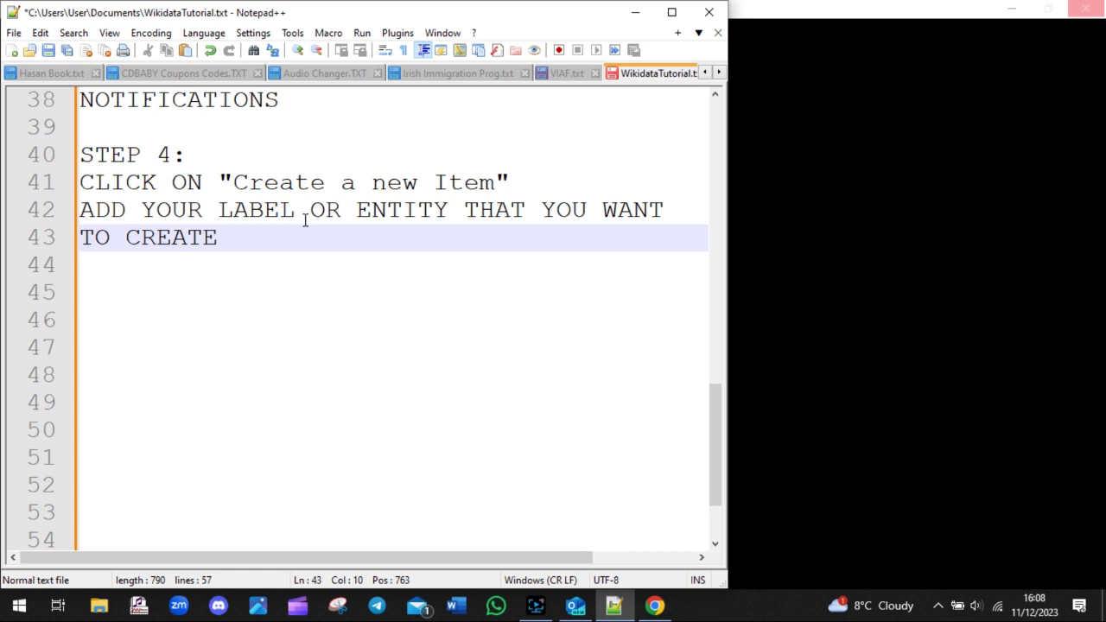
pyautogui.press('Return')
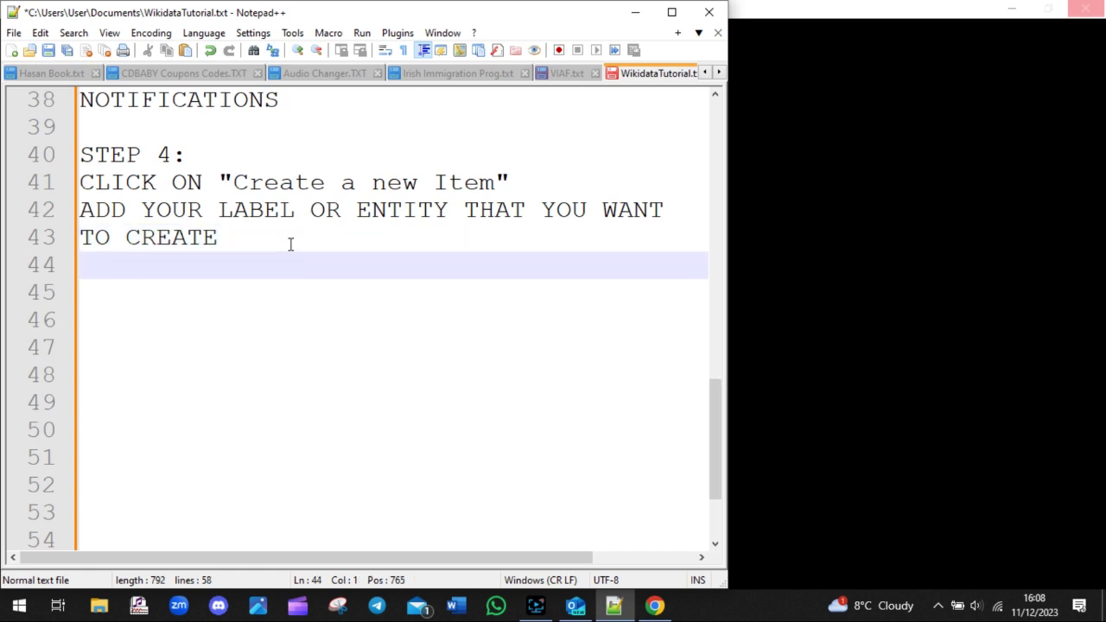
pyautogui.write('I')
pyautogui.press('BackSpace')
pyautogui.press('Return')
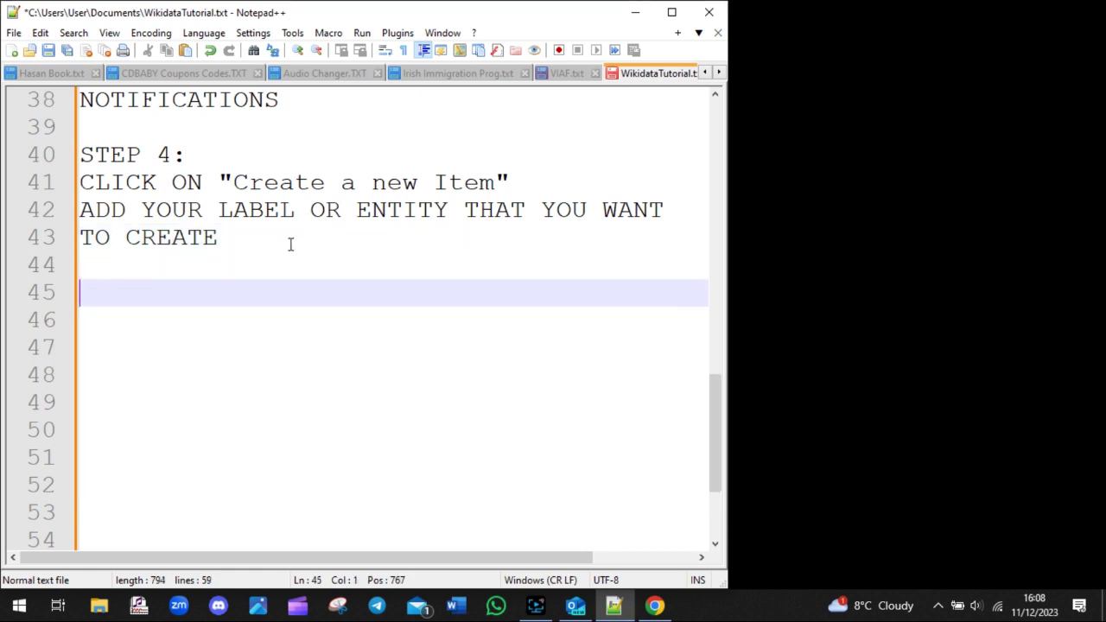
pyautogui.write("I'M GOING")
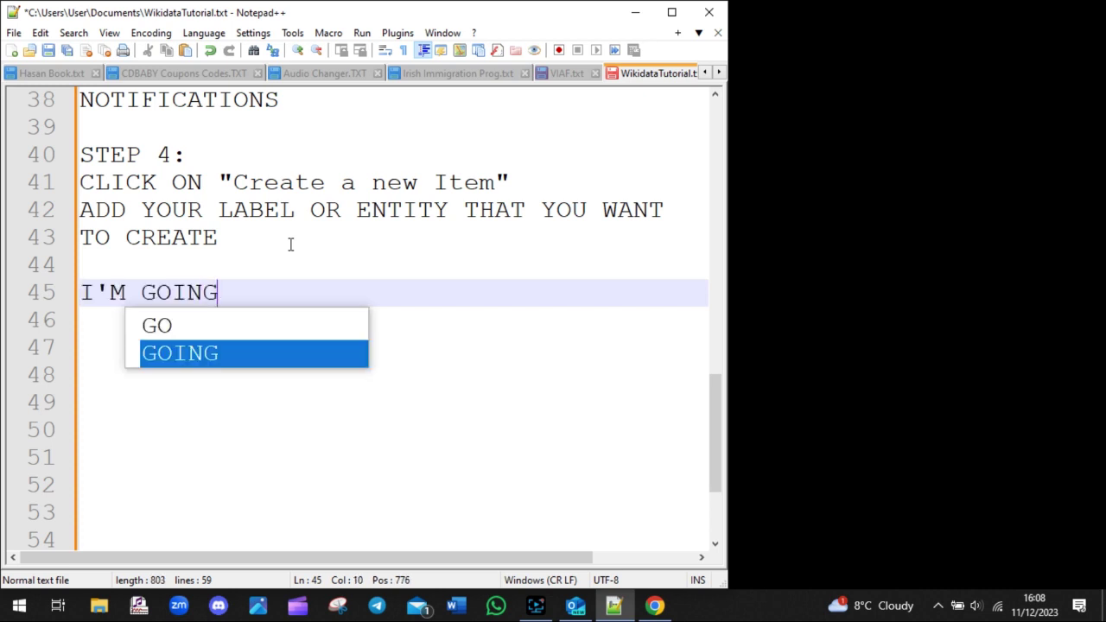
pyautogui.write(' TO CREA')
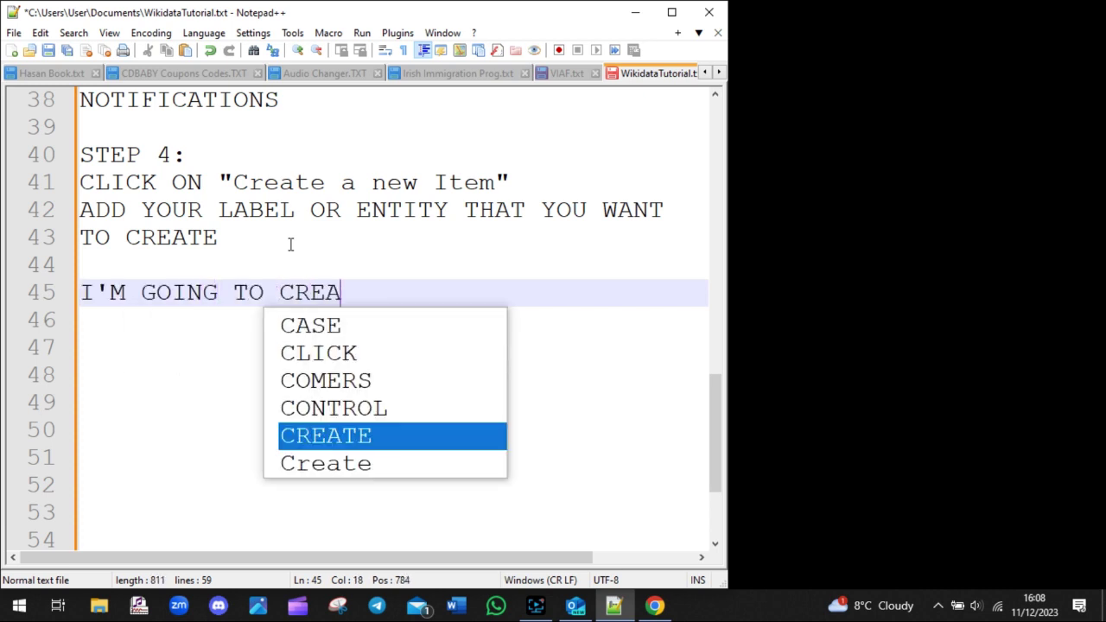
pyautogui.write('TE AN E')
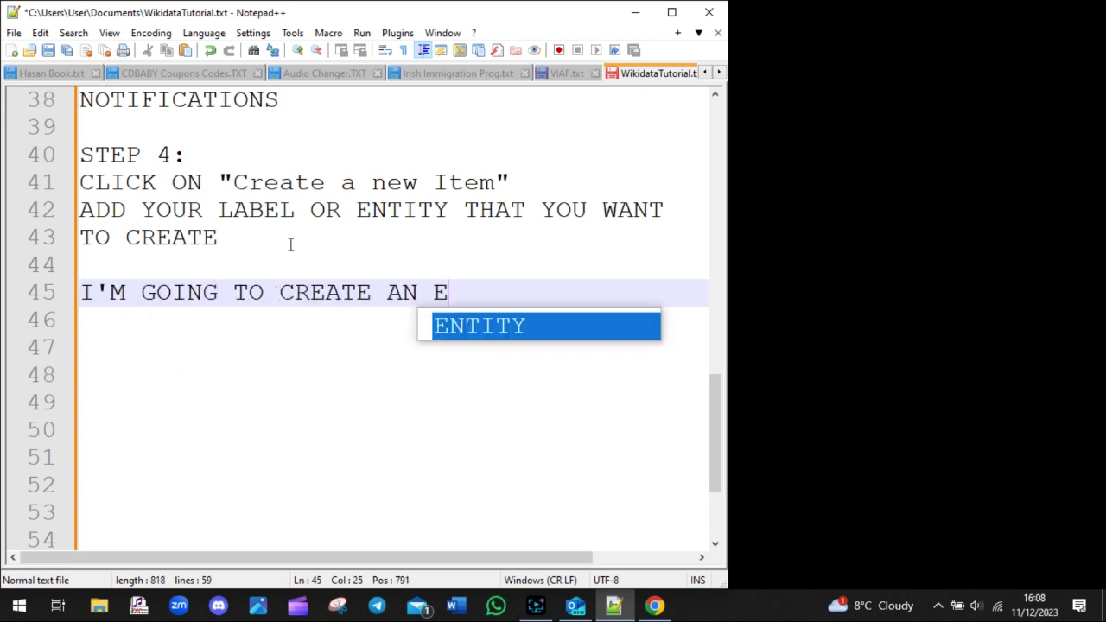
pyautogui.write('NTITY FOR MY')
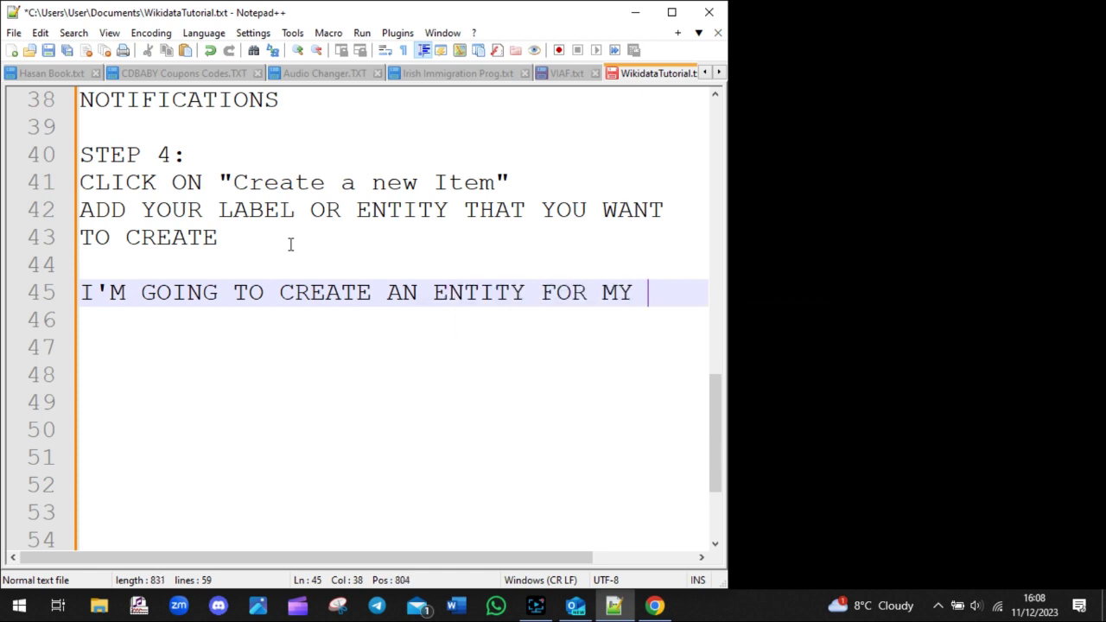
pyautogui.press('Return')
pyautogui.write('COMP')
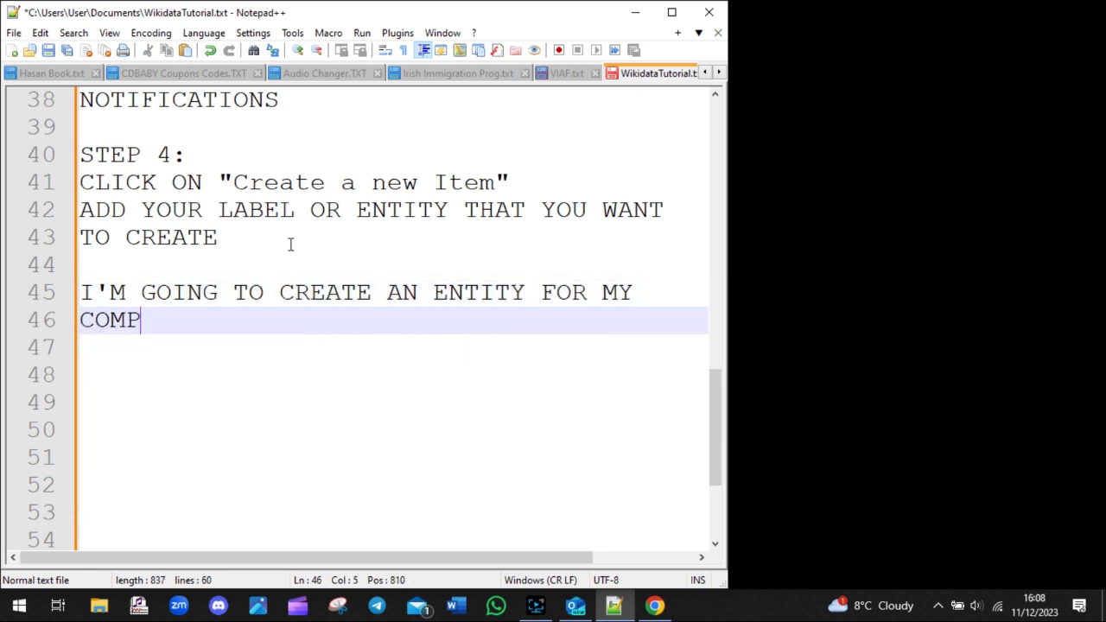
pyautogui.write('ANY "MWANAKIN')
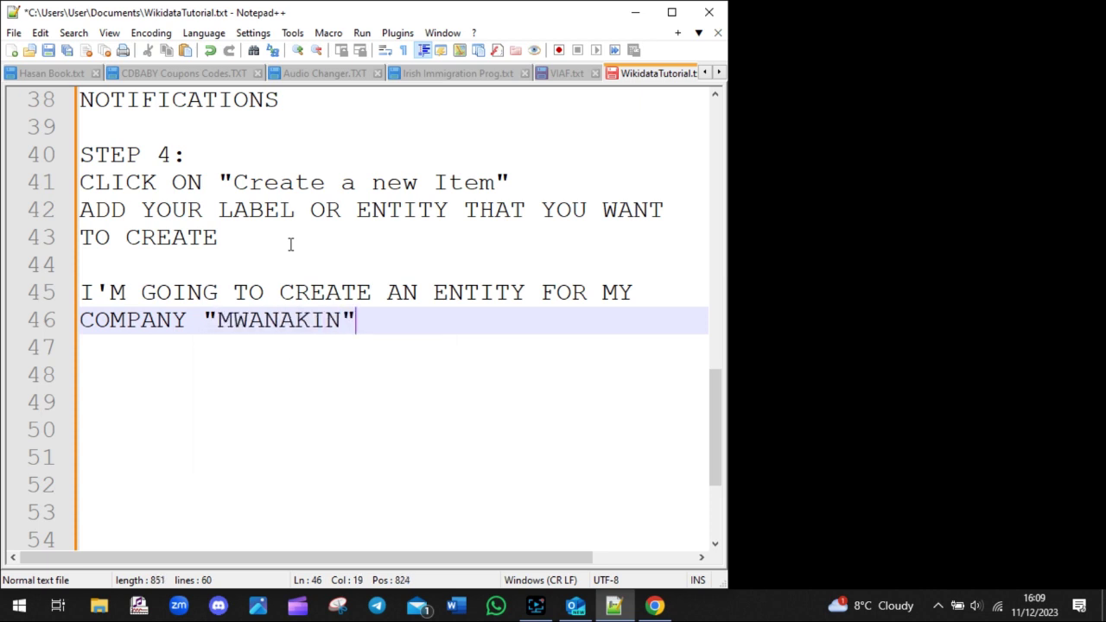
pyautogui.write('"')
pyautogui.press('Return')
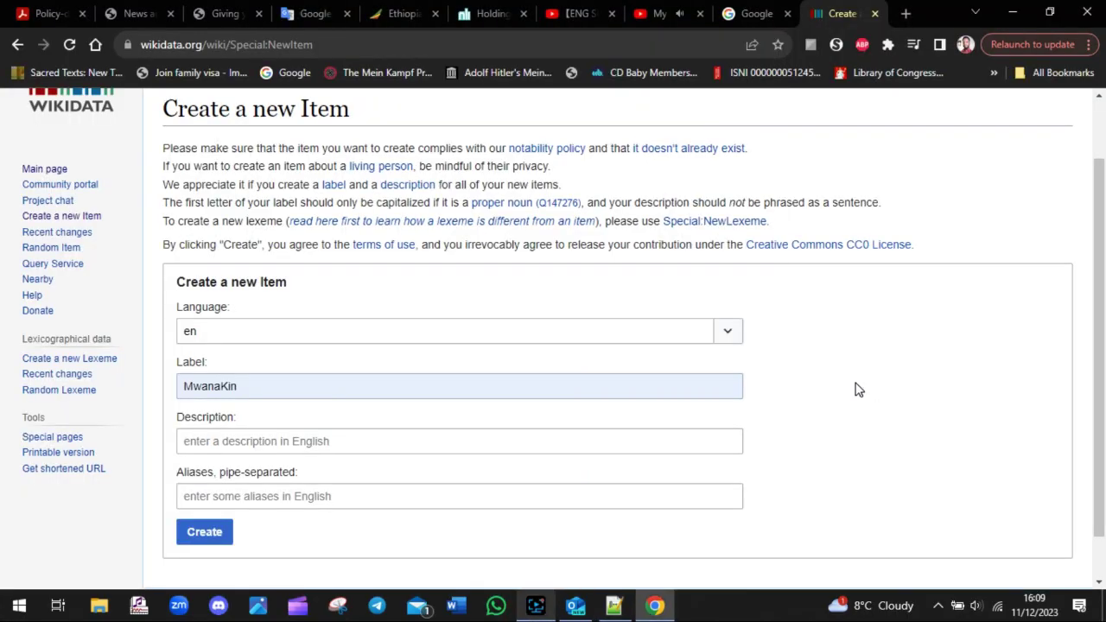
# - In Chrome, look over the Create a new Item form and select its label text MwanaKin
pyautogui.moveTo(291, 388); pyautogui.dragTo(160, 399)
pyautogui.click(1048, 383)
pyautogui.click(536, 605)
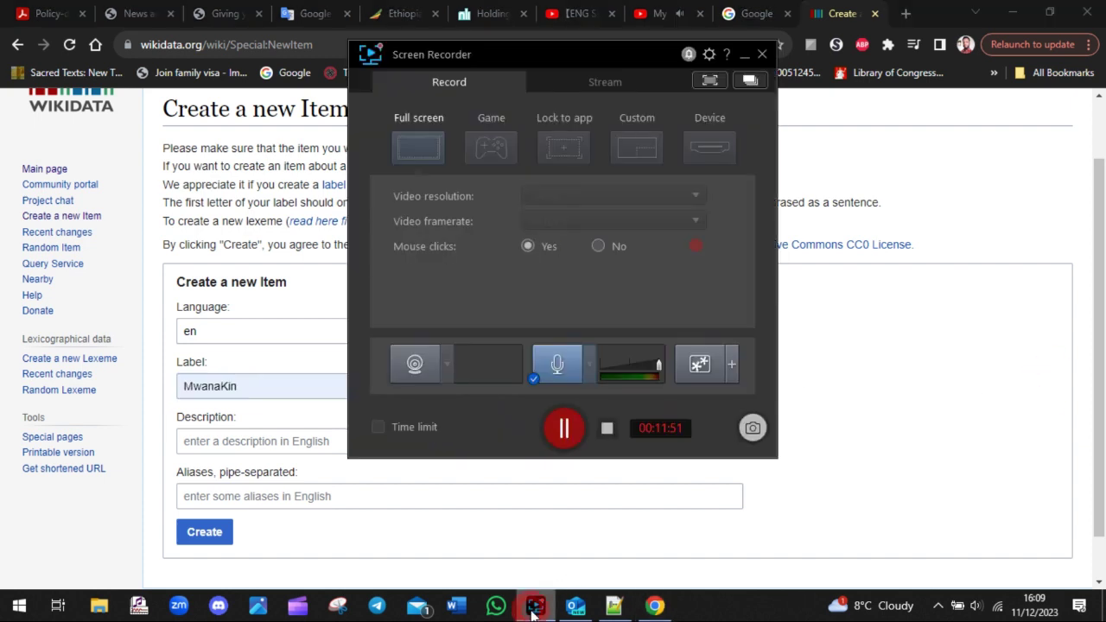
pyautogui.click(533, 605)
pyautogui.click(274, 388)
pyautogui.doubleClick(274, 388)
pyautogui.scroll(-1, 1093, 345)
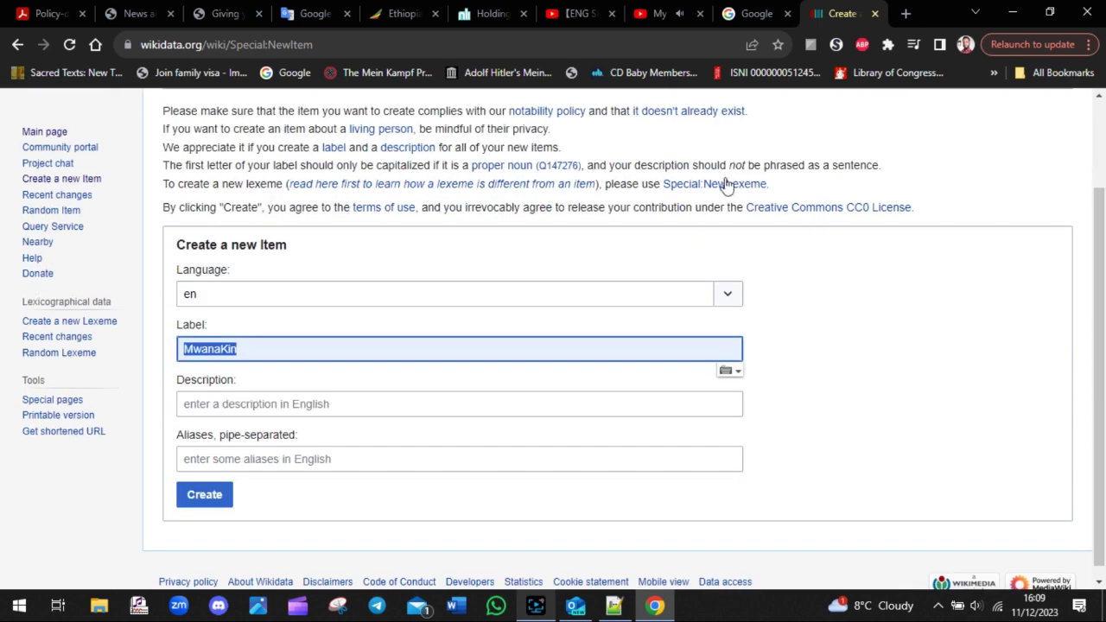
# - Search Google for the author's full name and look through the Books results of the knowledge panel
pyautogui.click(757, 13)
pyautogui.click(428, 301)
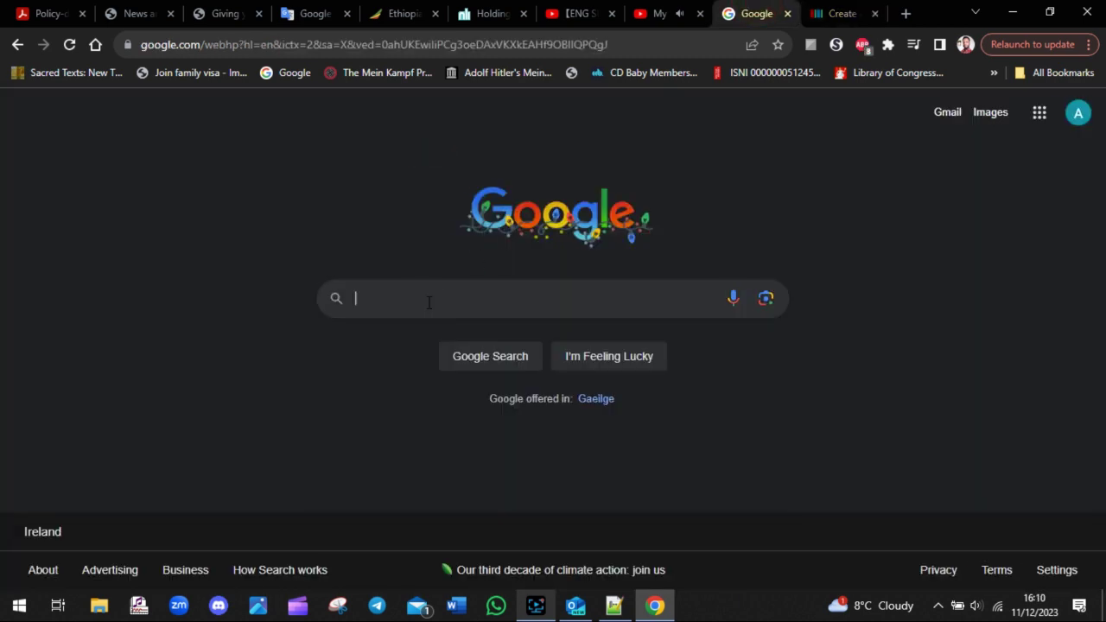
pyautogui.write('MWA')
pyautogui.click(414, 334)
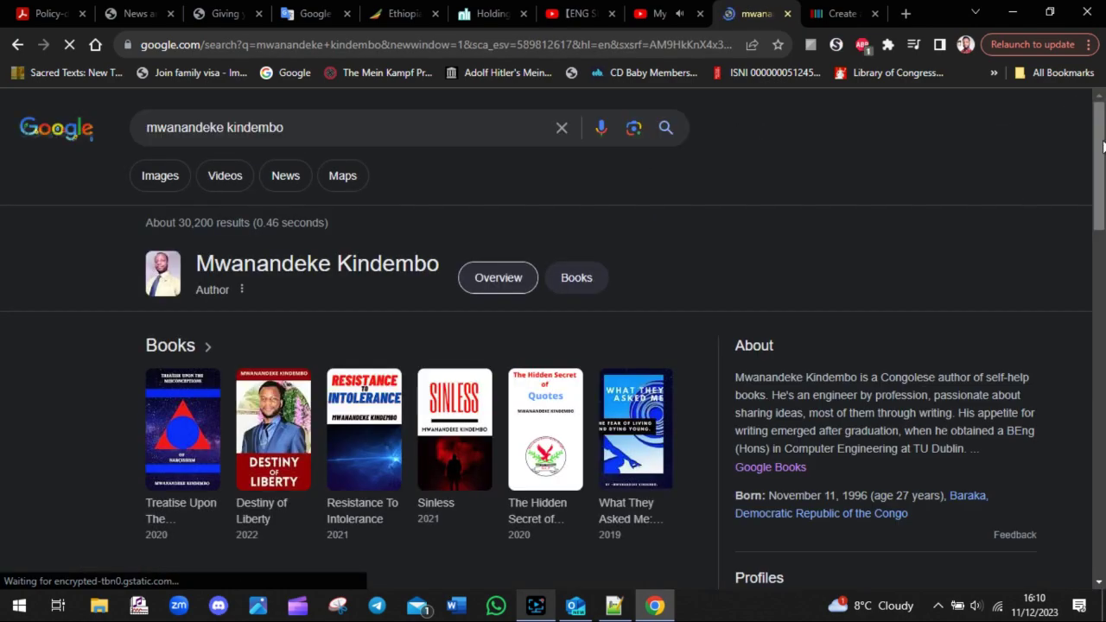
pyautogui.moveTo(1102, 146)
pyautogui.mouseDown()
pyautogui.moveTo(1102, 420)
pyautogui.moveTo(1103, 147)
pyautogui.mouseUp()
pyautogui.click(575, 276)
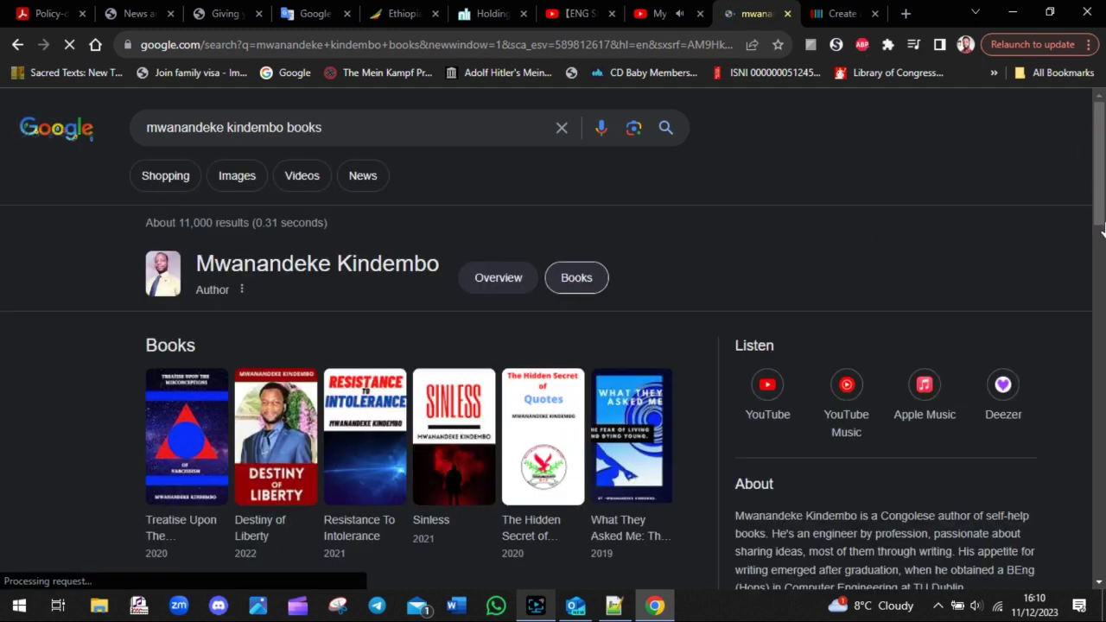
pyautogui.moveTo(1103, 229); pyautogui.dragTo(1103, 302)
pyautogui.moveTo(1099, 234); pyautogui.dragTo(1098, 155)
# - In Notepad++, add the line THAT'S MY GKP AND NOT MY COMPANY YET, after a blank line below the MWANAKIN note
pyautogui.click(610, 605)
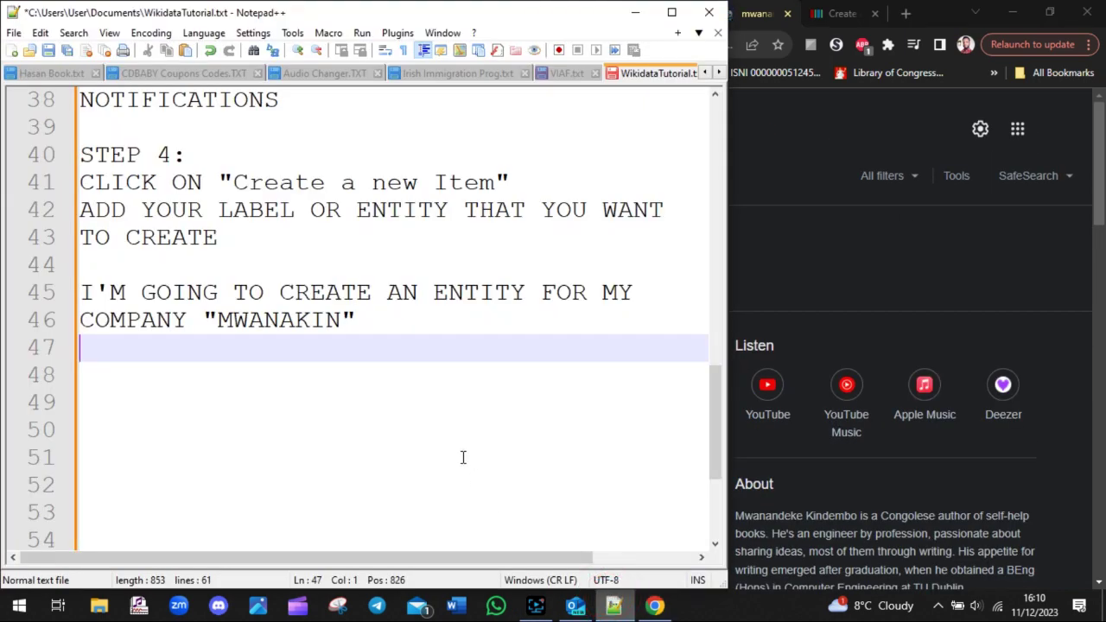
pyautogui.press('Down')
pyautogui.write('tha')
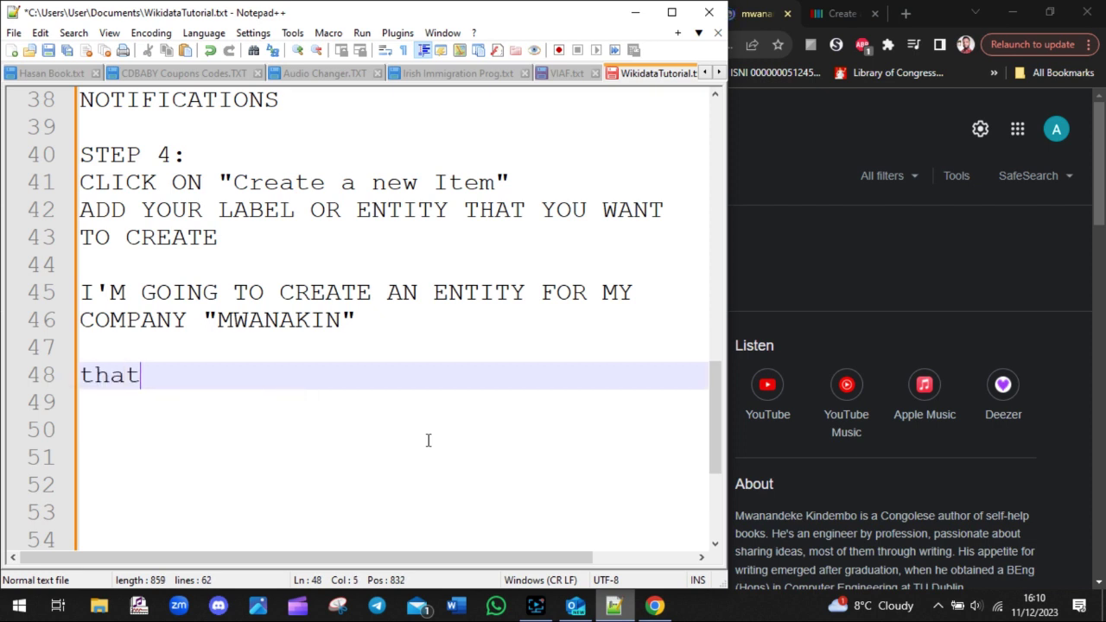
pyautogui.write("THAT'S M")
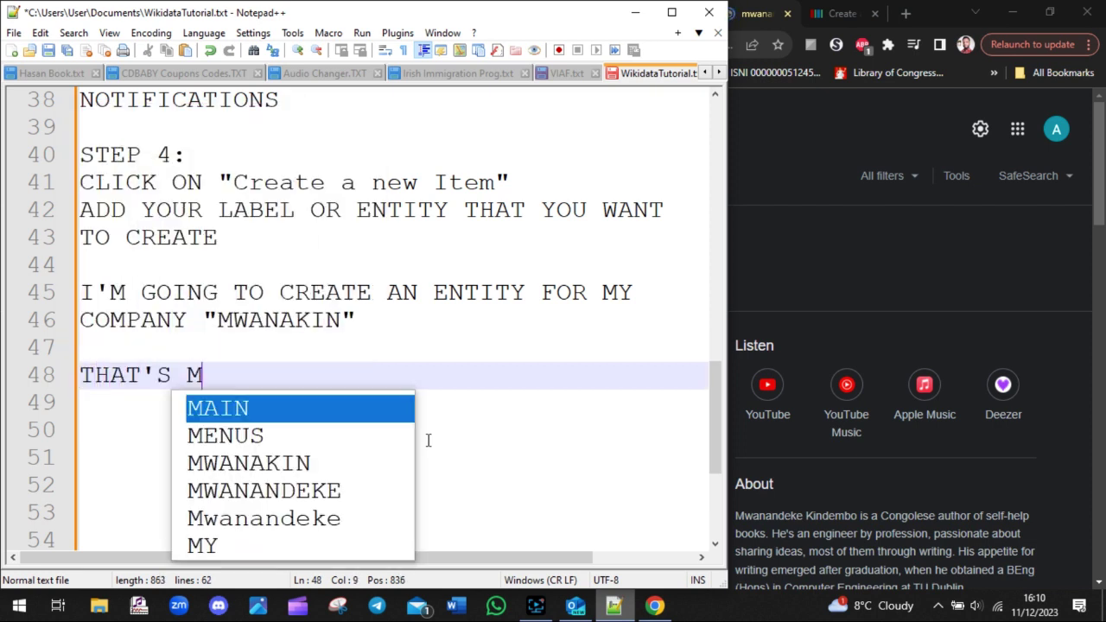
pyautogui.write('Y GKP ')
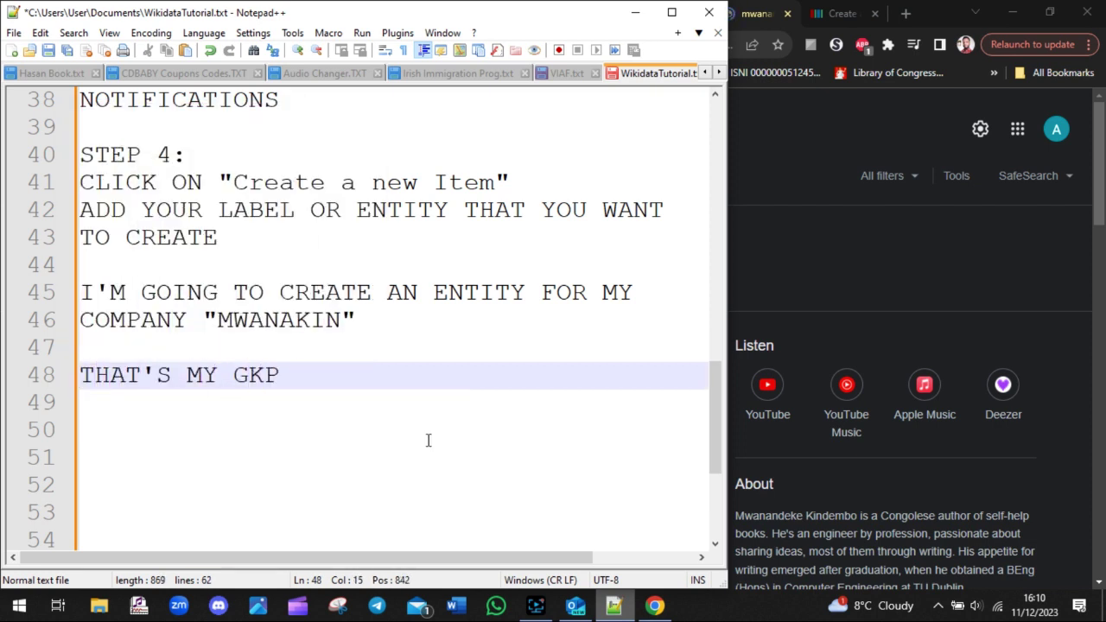
pyautogui.write('AND NOT M')
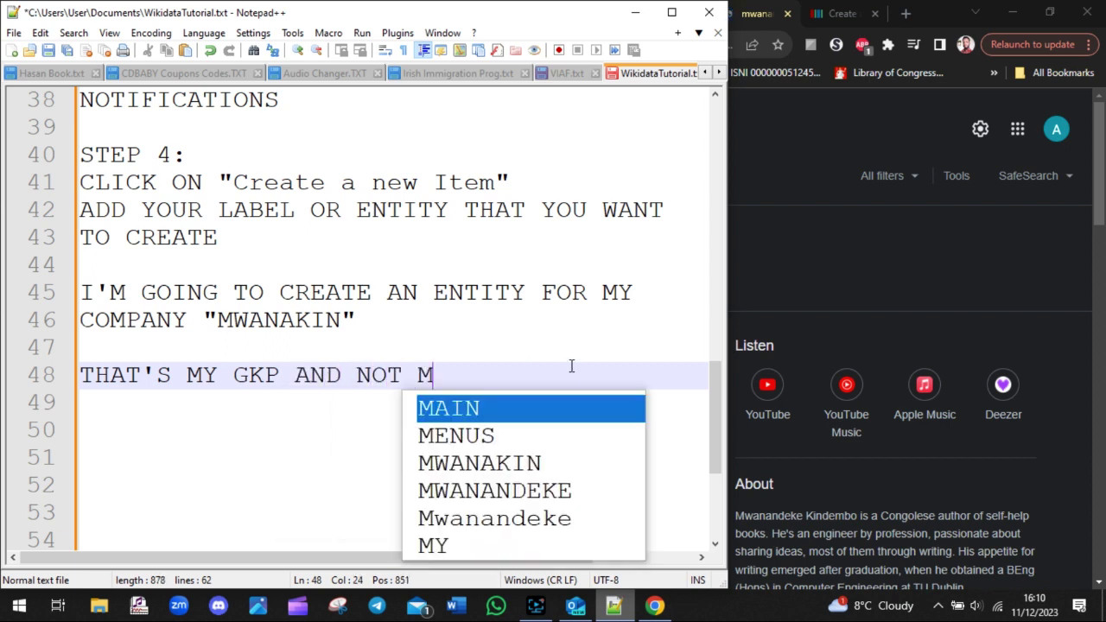
pyautogui.write('Y COMPANY ')
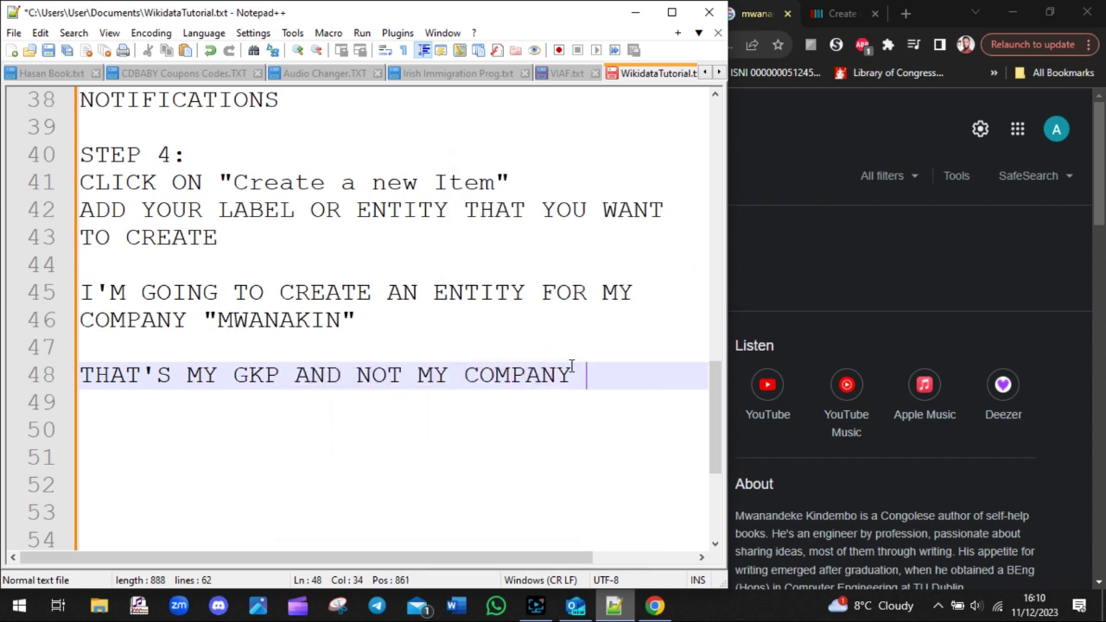
pyautogui.write('YET')
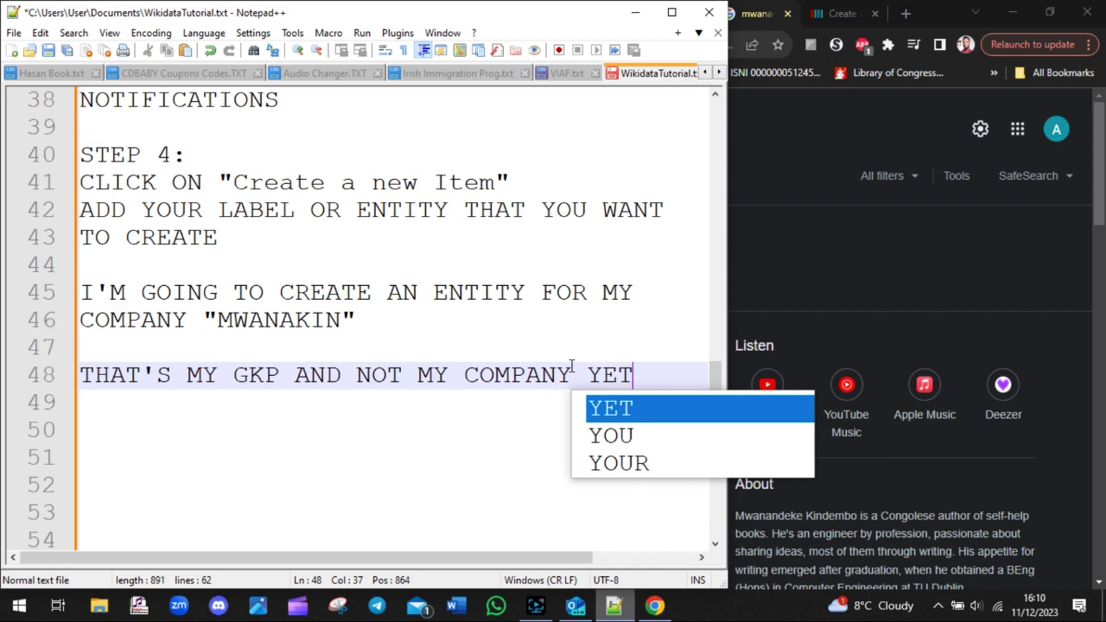
# - Back in Chrome, open the Overview of the author's knowledge panel and look through the search results and personal details
pyautogui.click(802, 234)
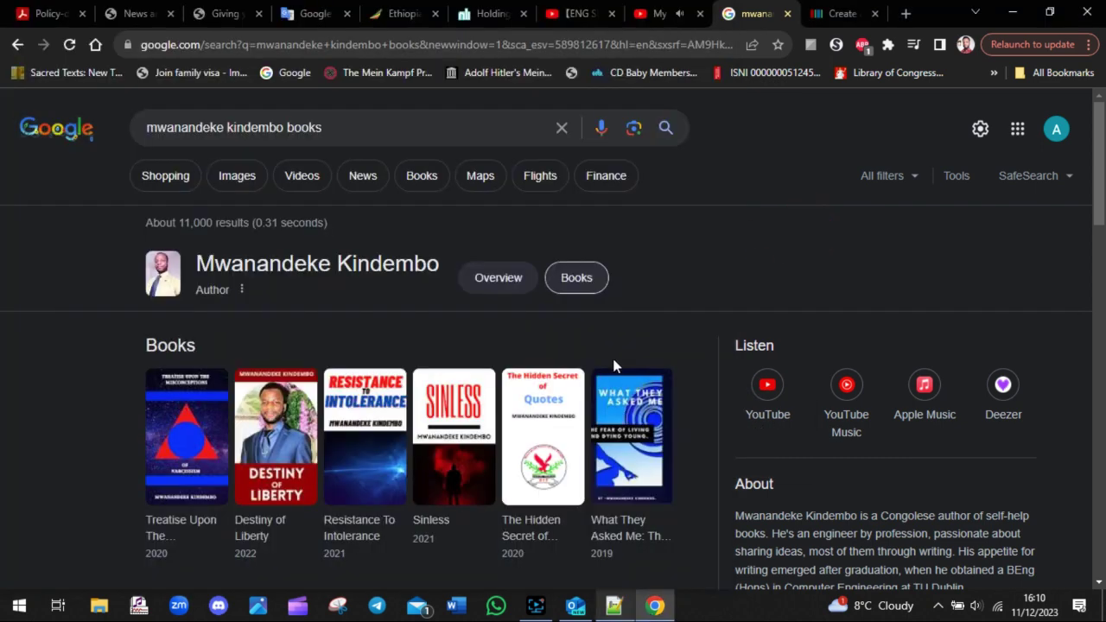
pyautogui.scroll(-1, 553, 337)
pyautogui.scroll(1, 519, 319)
pyautogui.click(505, 280)
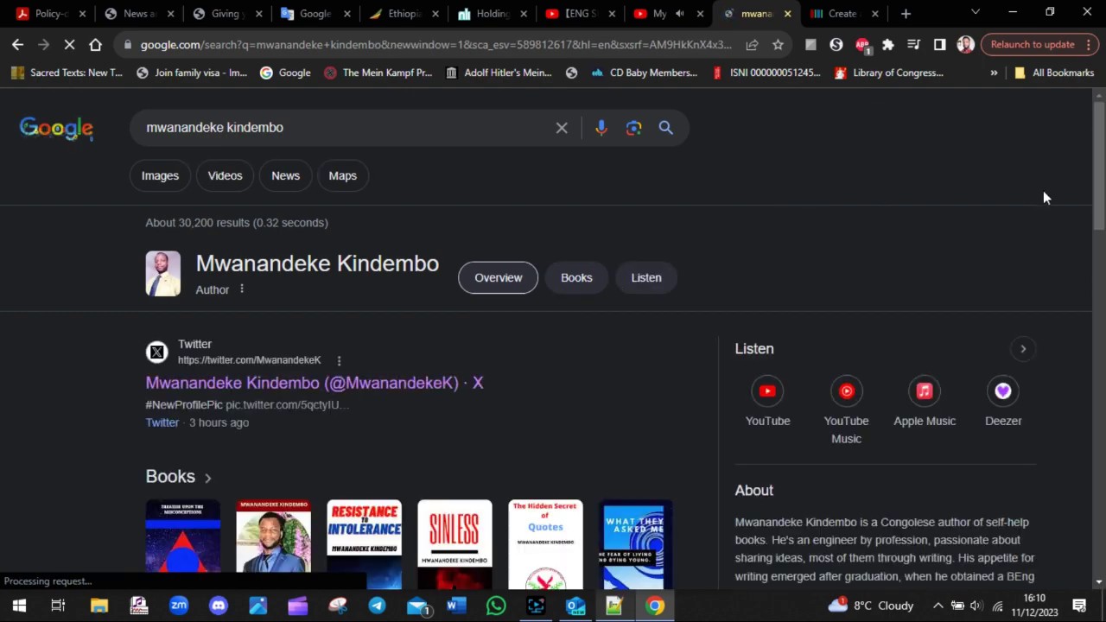
pyautogui.scroll(-5, 1064, 179)
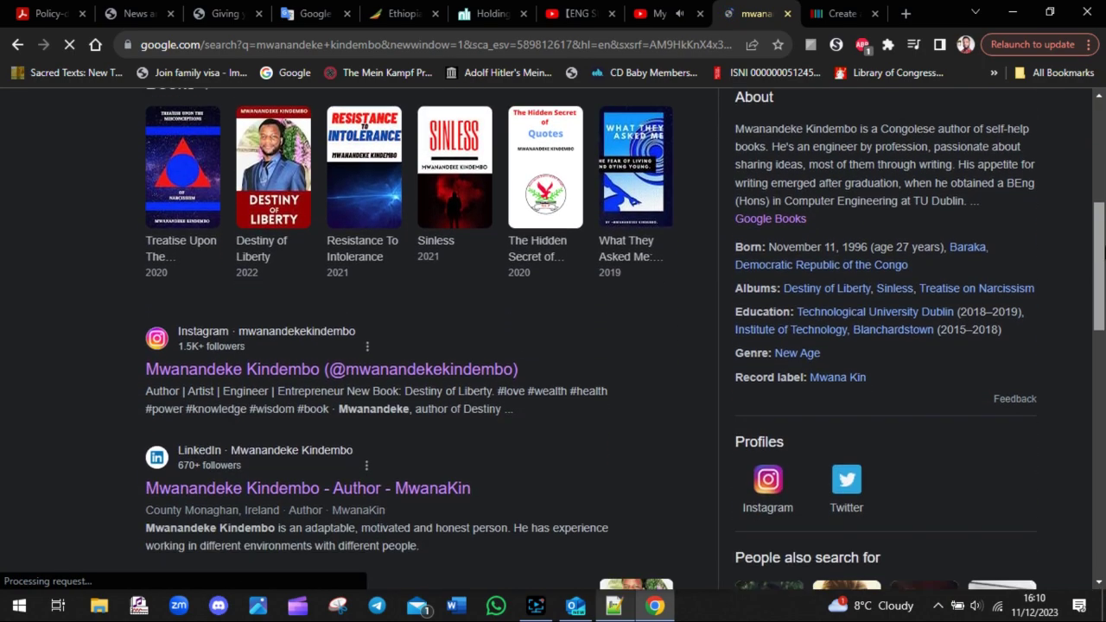
pyautogui.scroll(-15, 553, 337)
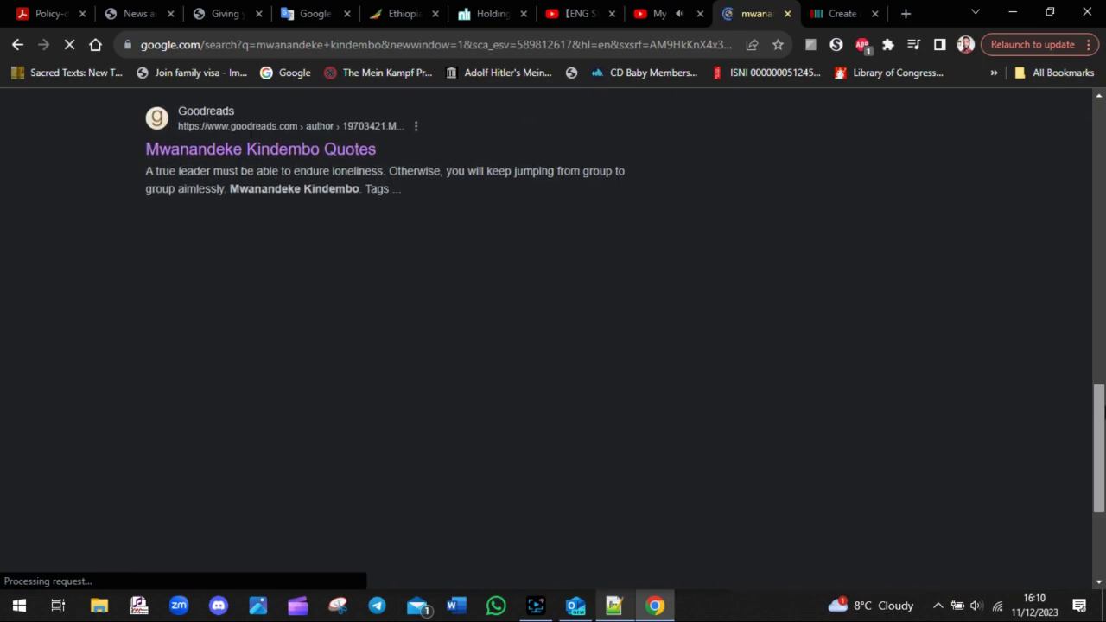
pyautogui.scroll(10, 553, 337)
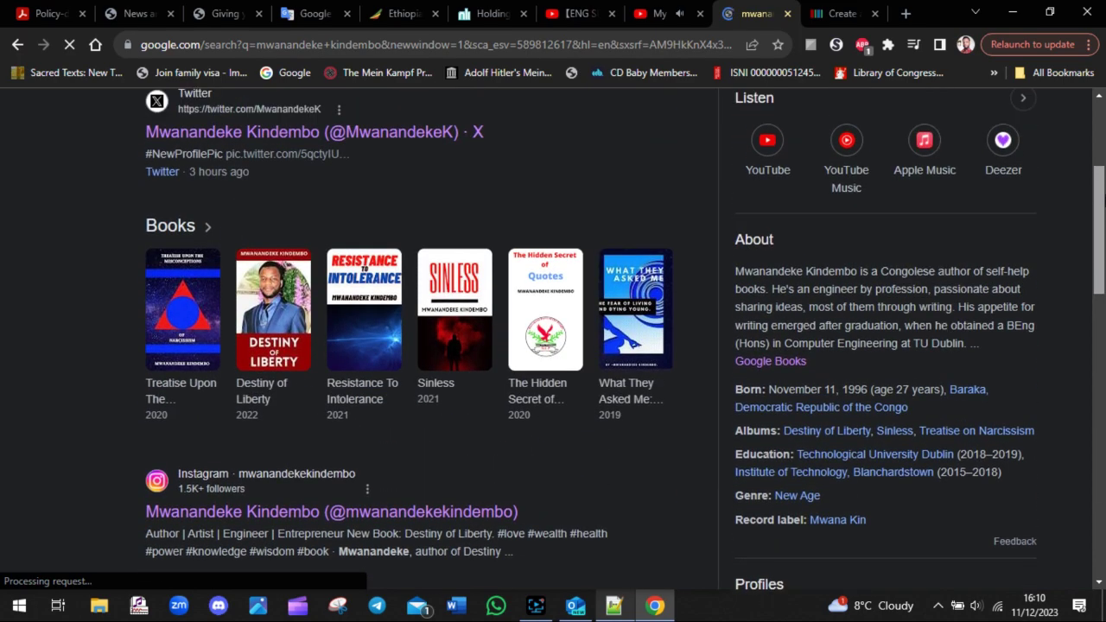
pyautogui.scroll(3, 553, 337)
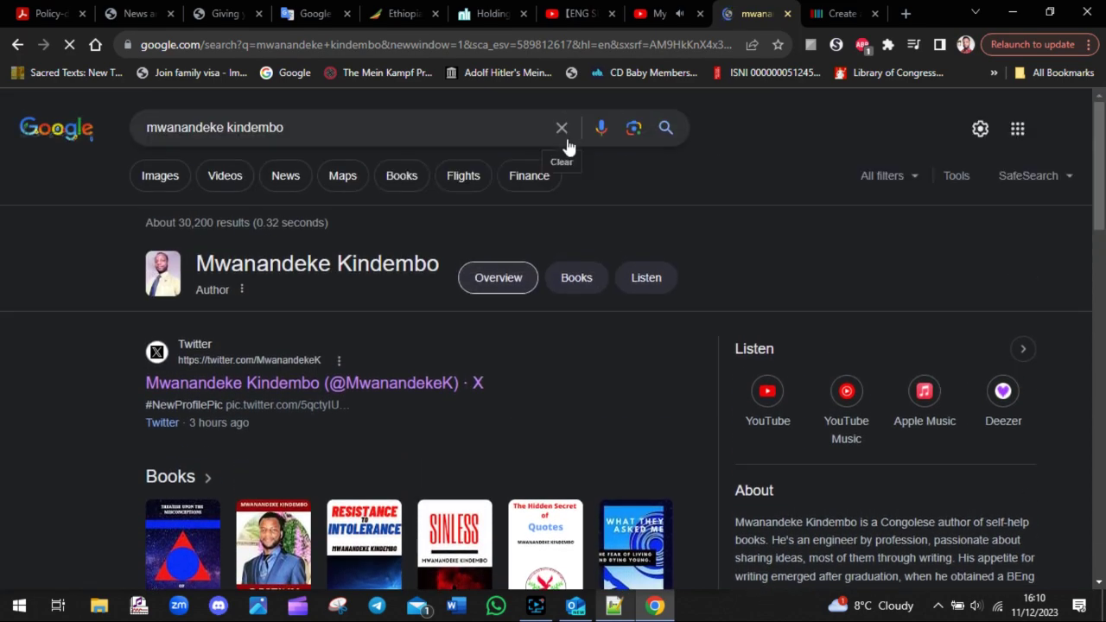
# - Change the Google query to mwanakin and run the search
pyautogui.moveTo(382, 123); pyautogui.dragTo(188, 127)
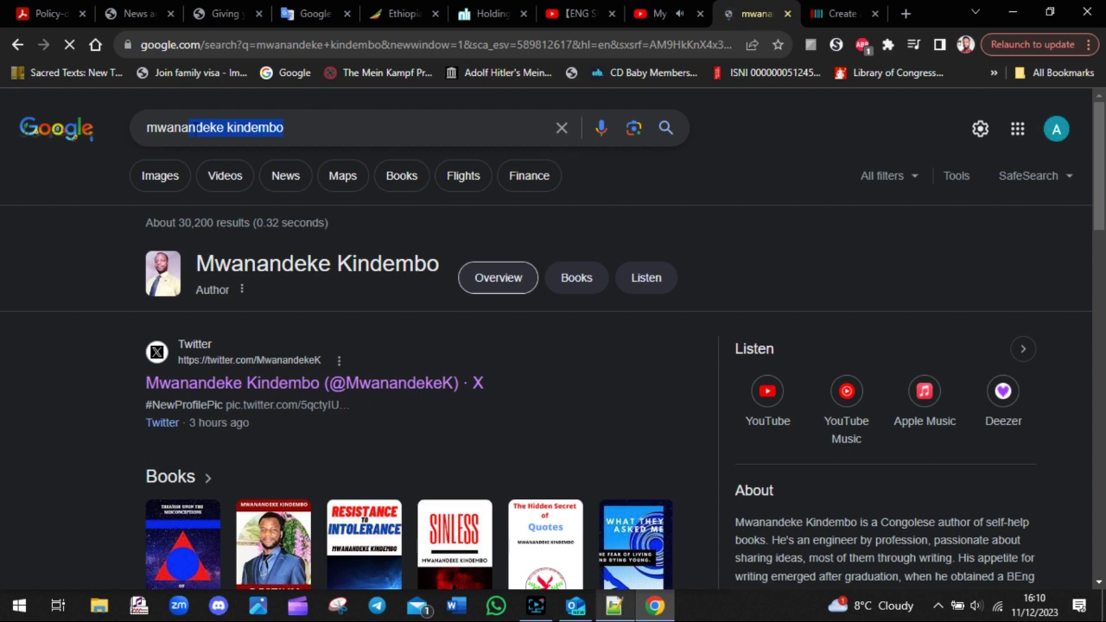
pyautogui.write('KIN')
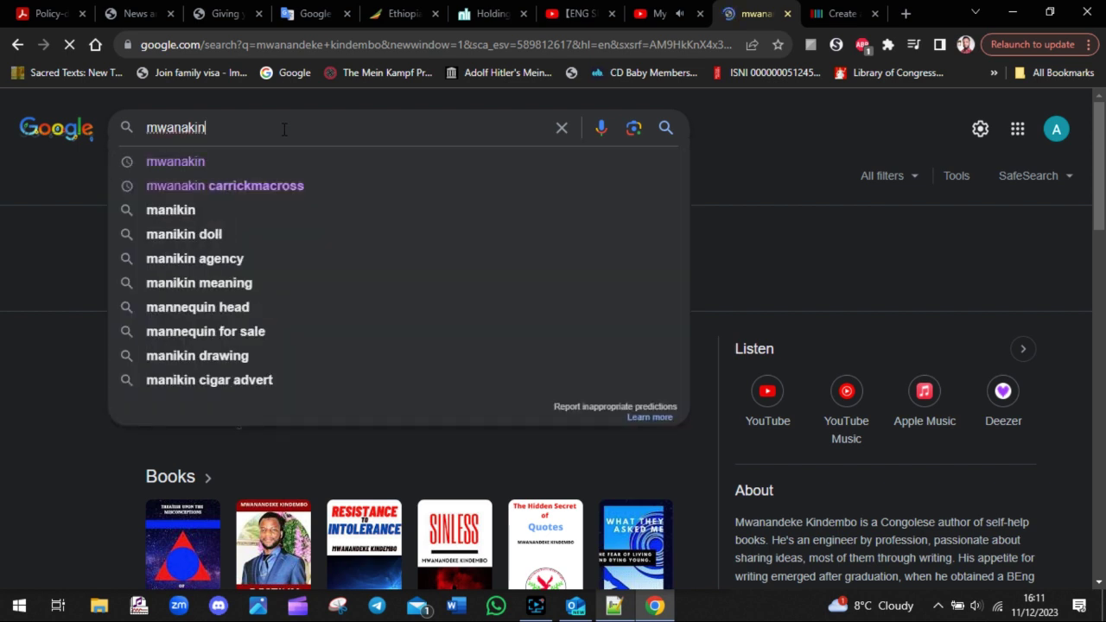
pyautogui.press('Return')
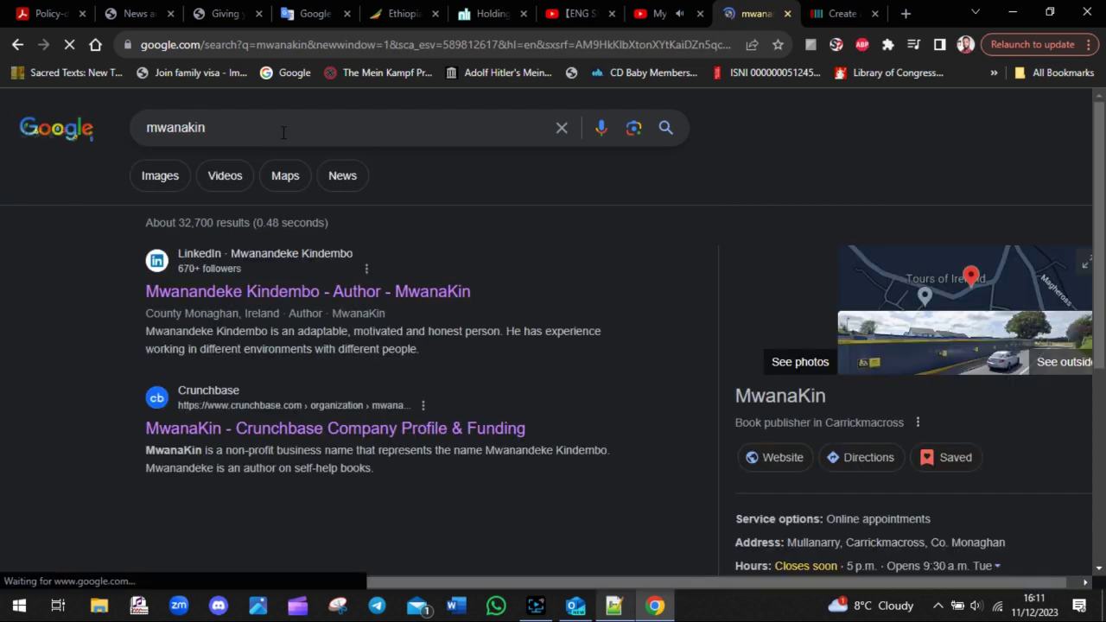
pyautogui.doubleClick(235, 128)
# - In Notepad++, write after a blank line: NOW I'M SEARCHING FOR MY COMPANY NAME ON GOOGLE, with GOOGLE starting a new line
pyautogui.click(613, 606)
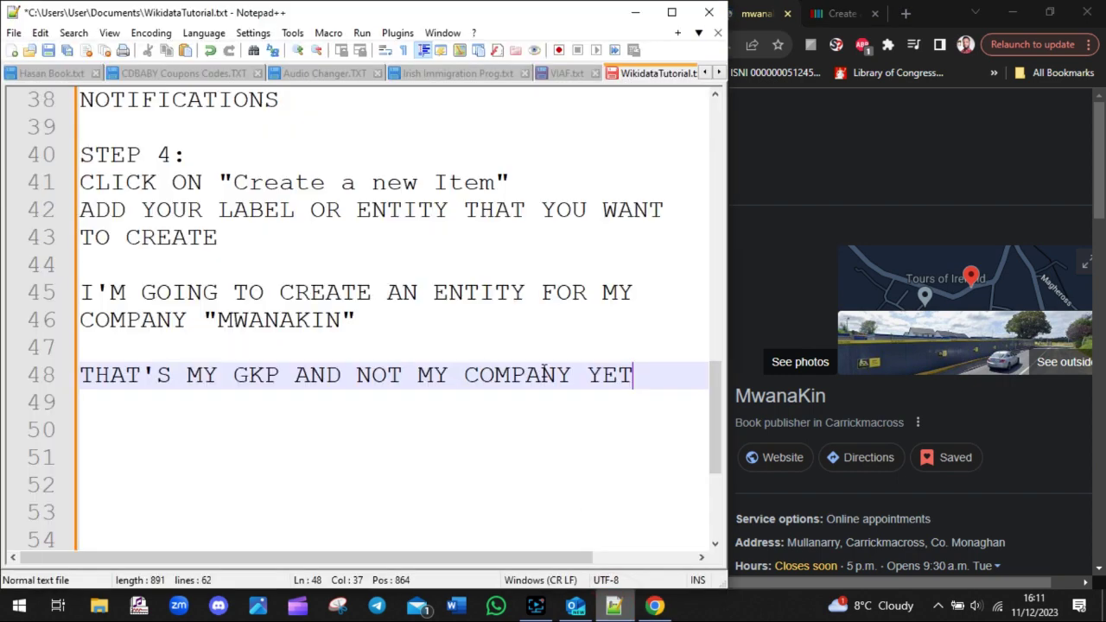
pyautogui.click(654, 372)
pyautogui.press('Return')
pyautogui.press('Return')
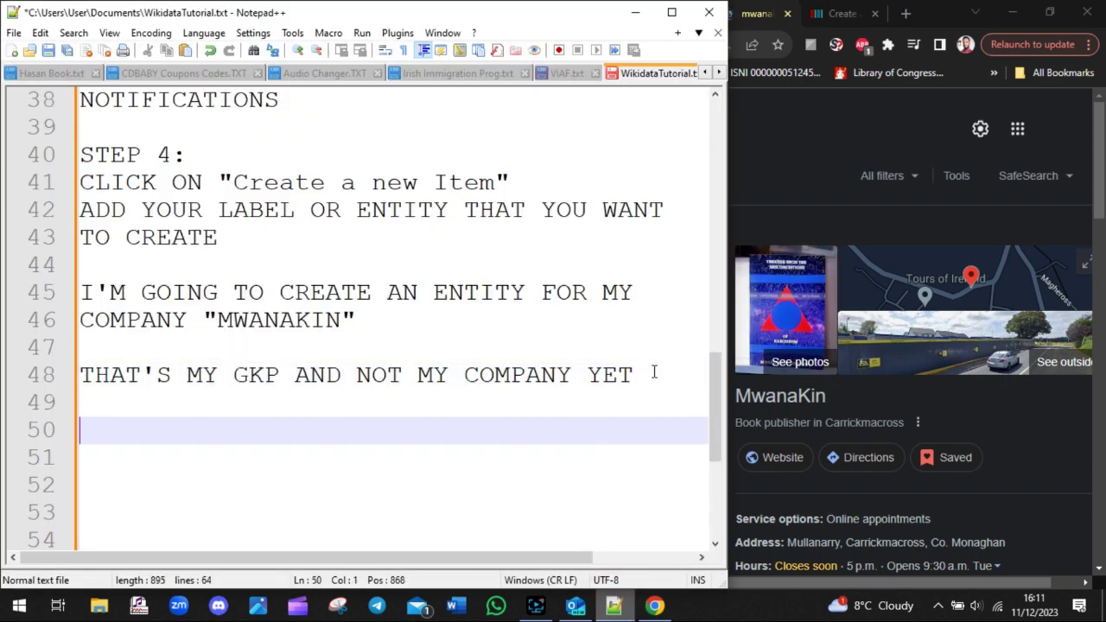
pyautogui.write('NOW HA')
pyautogui.press('BackSpace')
pyautogui.press('BackSpace')
pyautogui.write("I'M ")
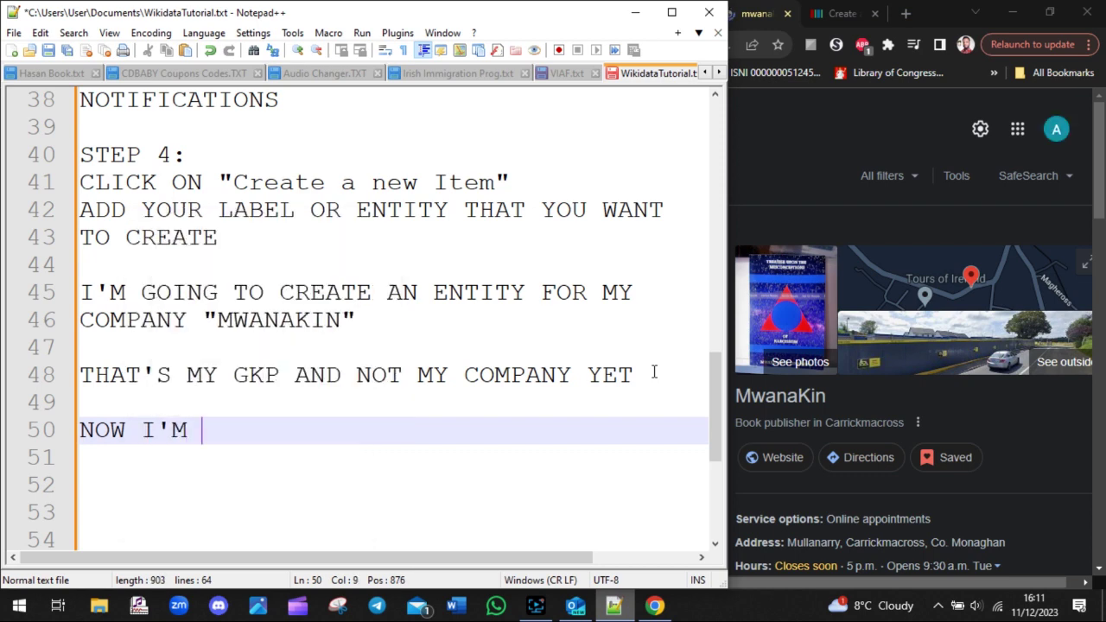
pyautogui.write('SEARCHING FR')
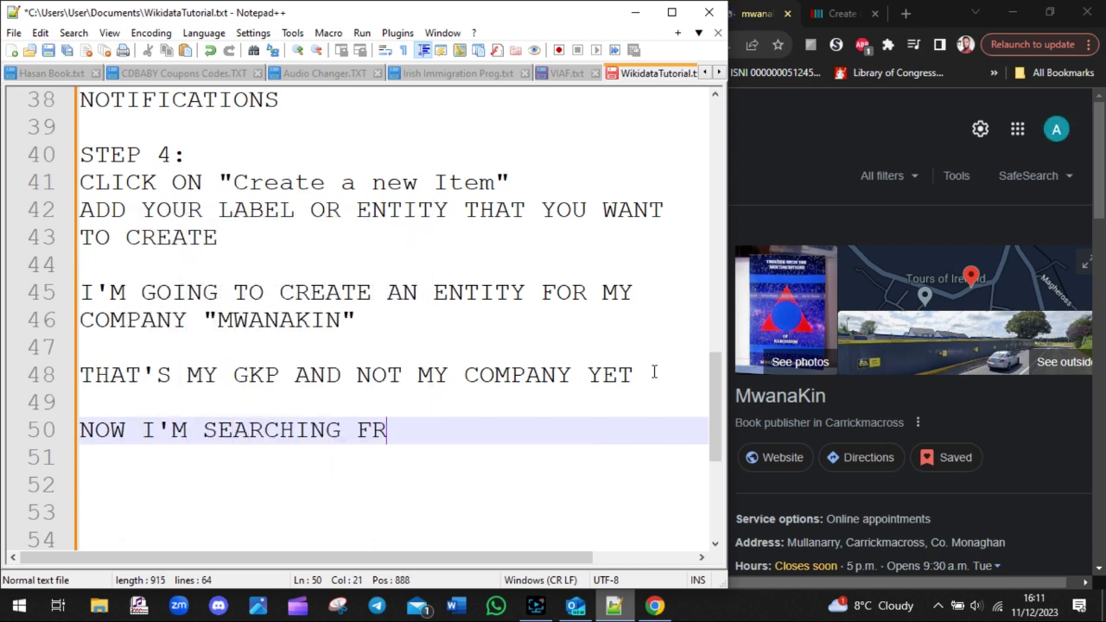
pyautogui.press('BackSpace')
pyautogui.write('OR MY C')
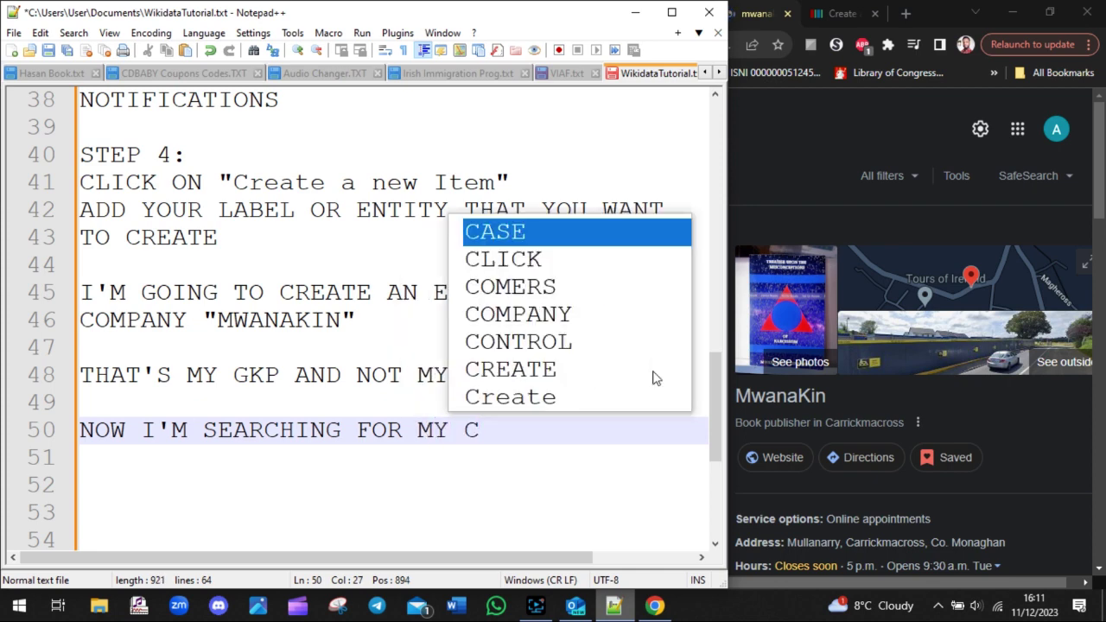
pyautogui.write('OMPANY NAME ON')
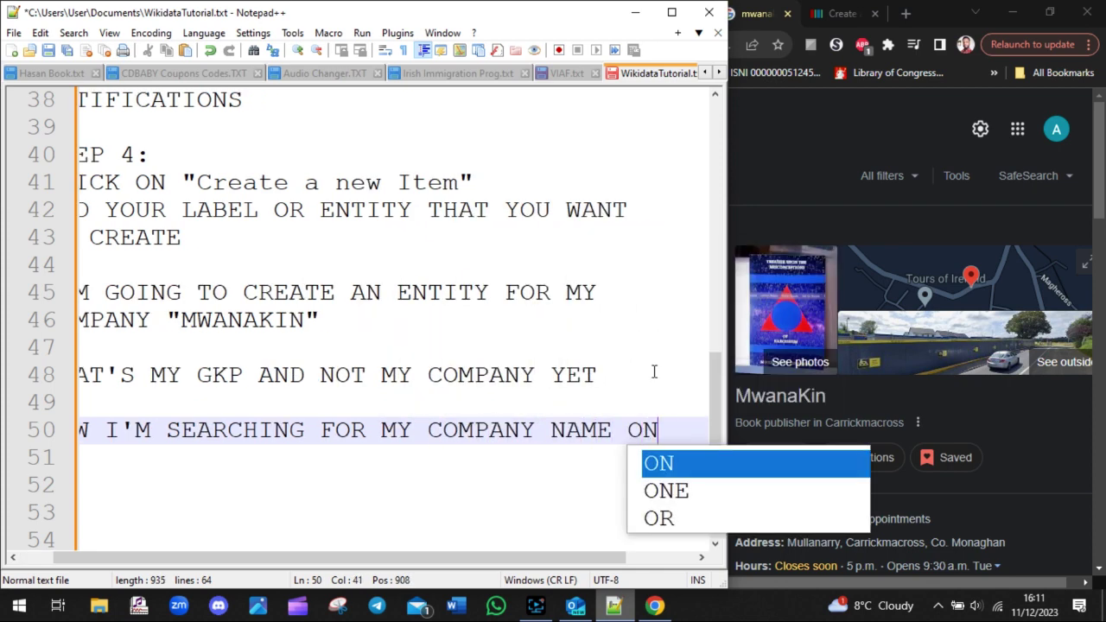
pyautogui.press('Return')
pyautogui.press('Return')
pyautogui.write('GOOGLE')
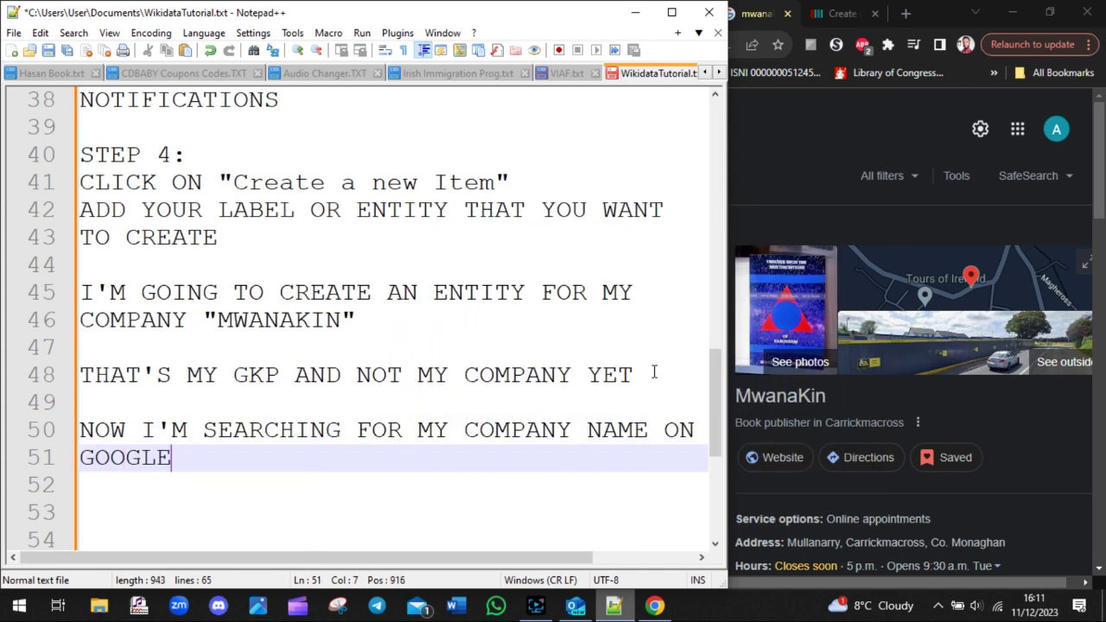
# - In Chrome, examine the mwanakin results and the business panel, including its name, Profiles and People also search for sections
pyautogui.click(798, 174)
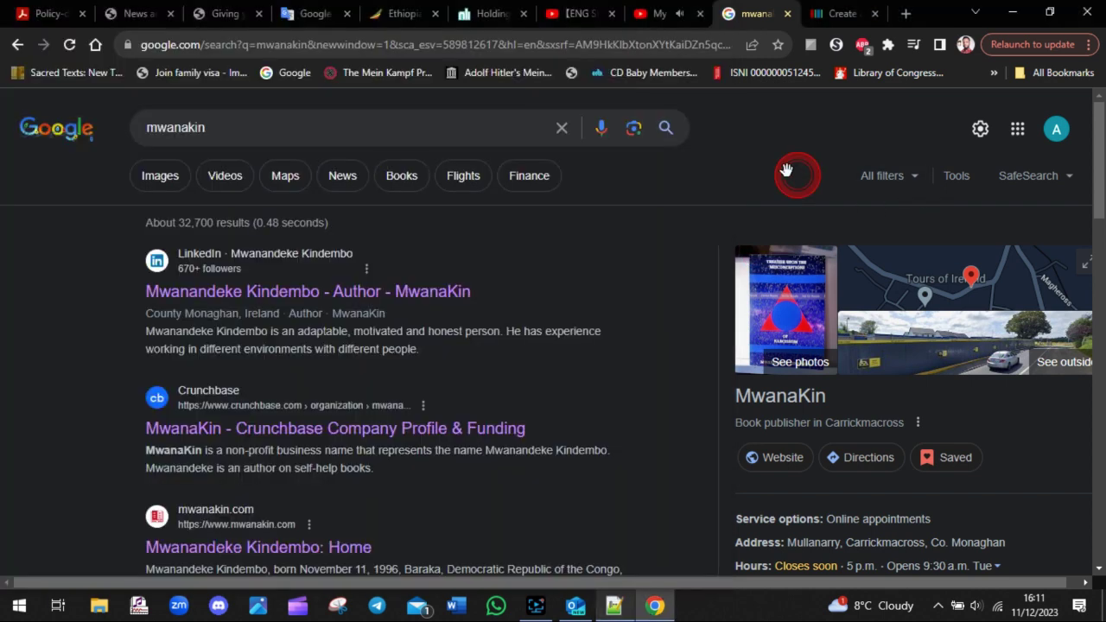
pyautogui.doubleClick(241, 120)
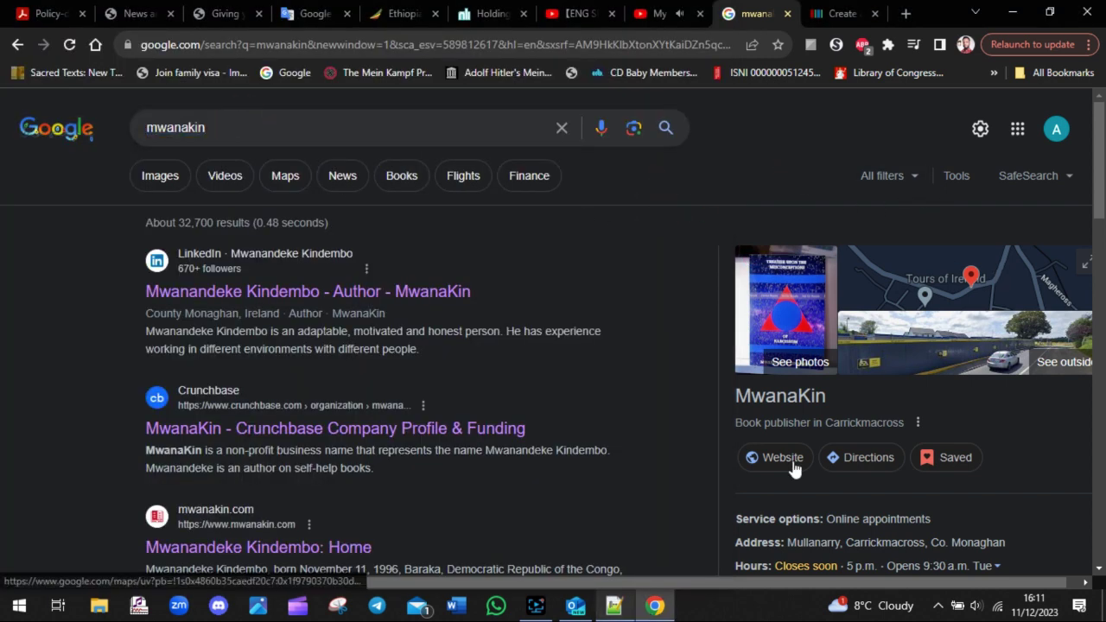
pyautogui.moveTo(825, 395); pyautogui.dragTo(721, 399)
pyautogui.click(673, 343)
pyautogui.moveTo(1097, 126); pyautogui.dragTo(1097, 266)
pyautogui.scroll(-1, 713, 375)
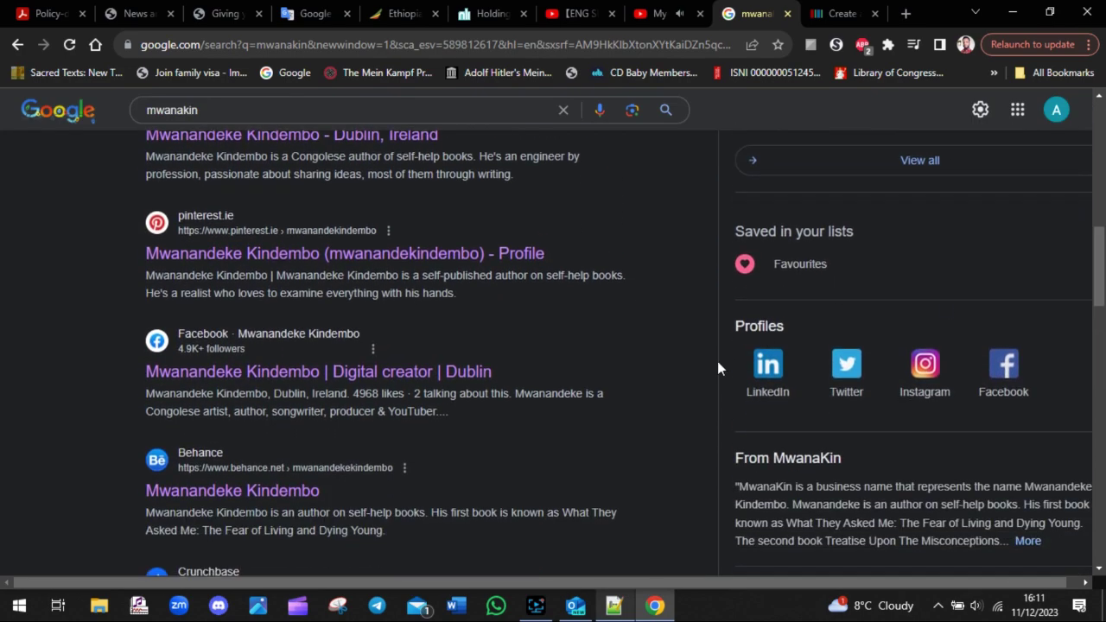
pyautogui.moveTo(799, 326); pyautogui.dragTo(726, 330)
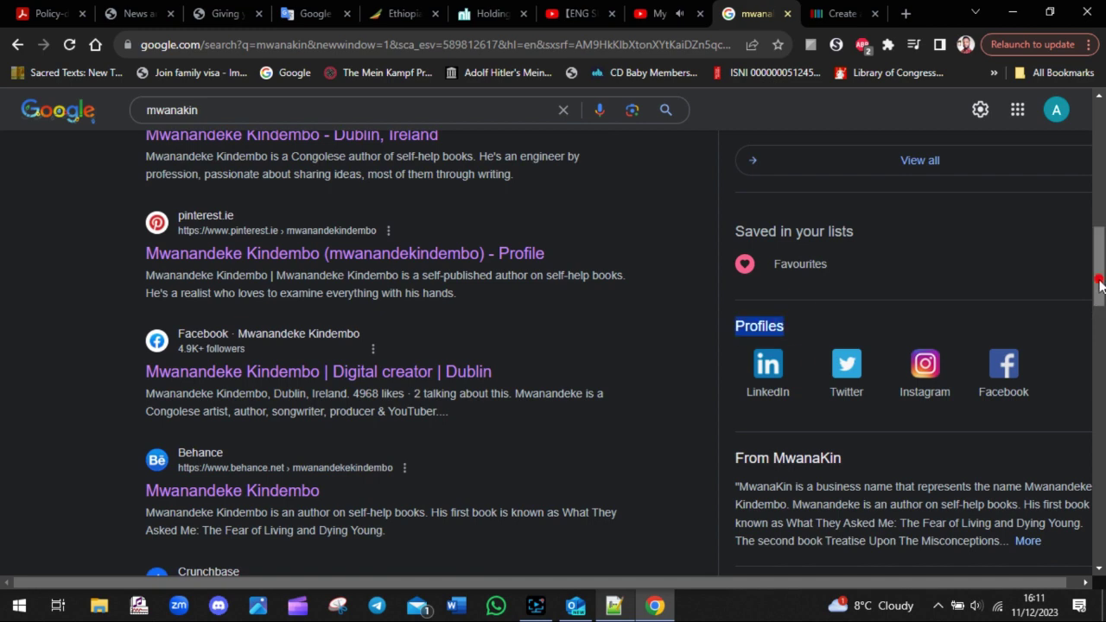
pyautogui.moveTo(1097, 268); pyautogui.dragTo(1097, 355)
pyautogui.scroll(-3, 881, 252)
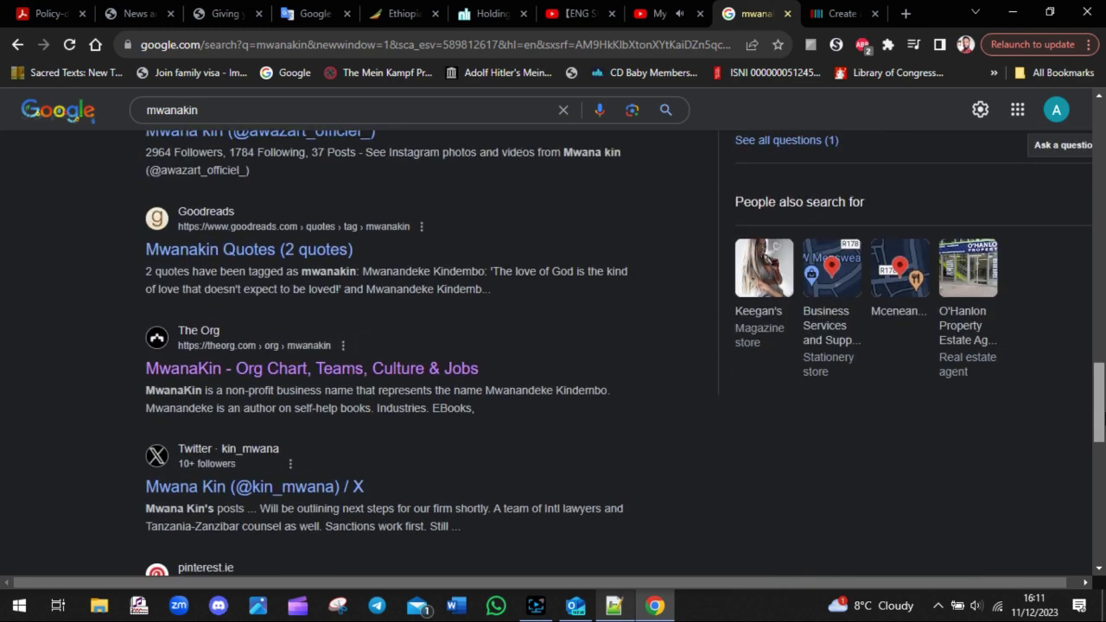
pyautogui.moveTo(881, 252); pyautogui.dragTo(711, 265)
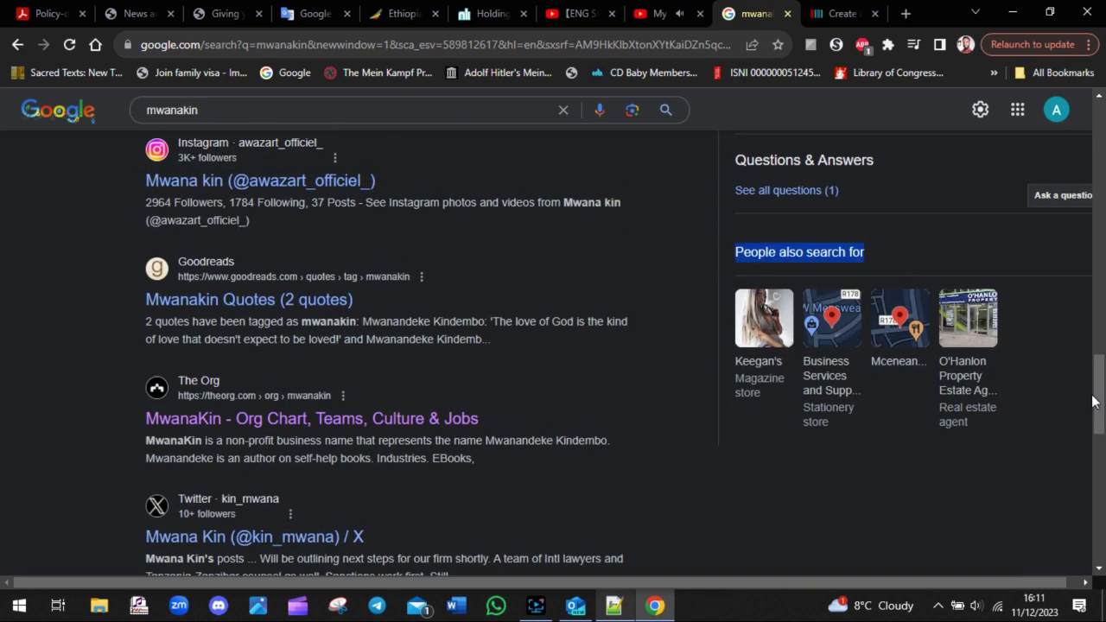
pyautogui.scroll(-3, 1092, 402)
pyautogui.scroll(12, 1092, 363)
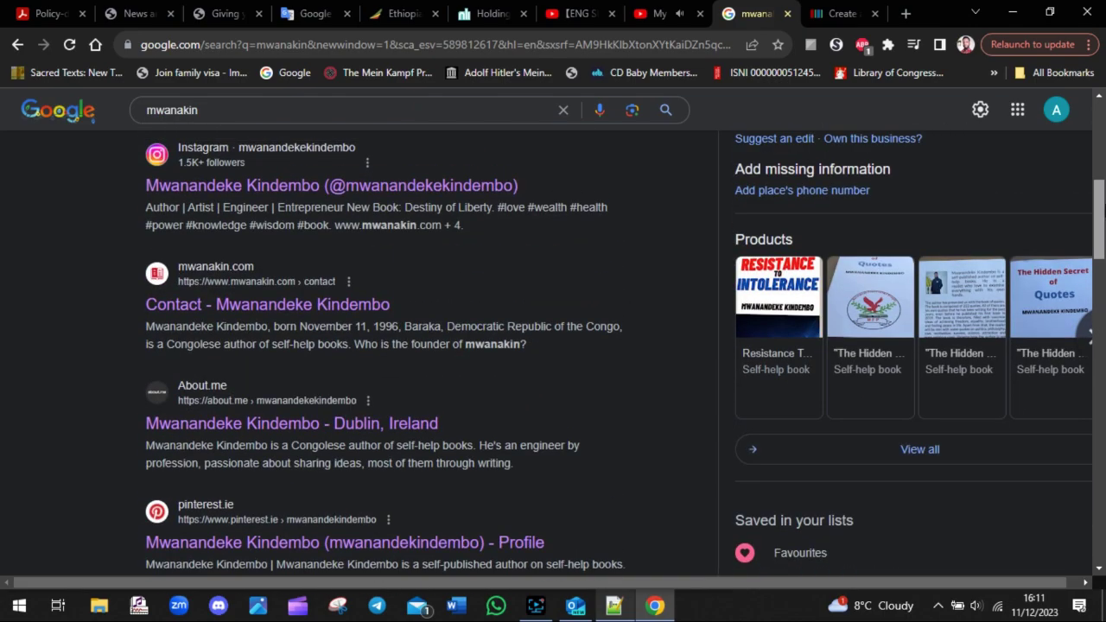
pyautogui.scroll(6, 1091, 335)
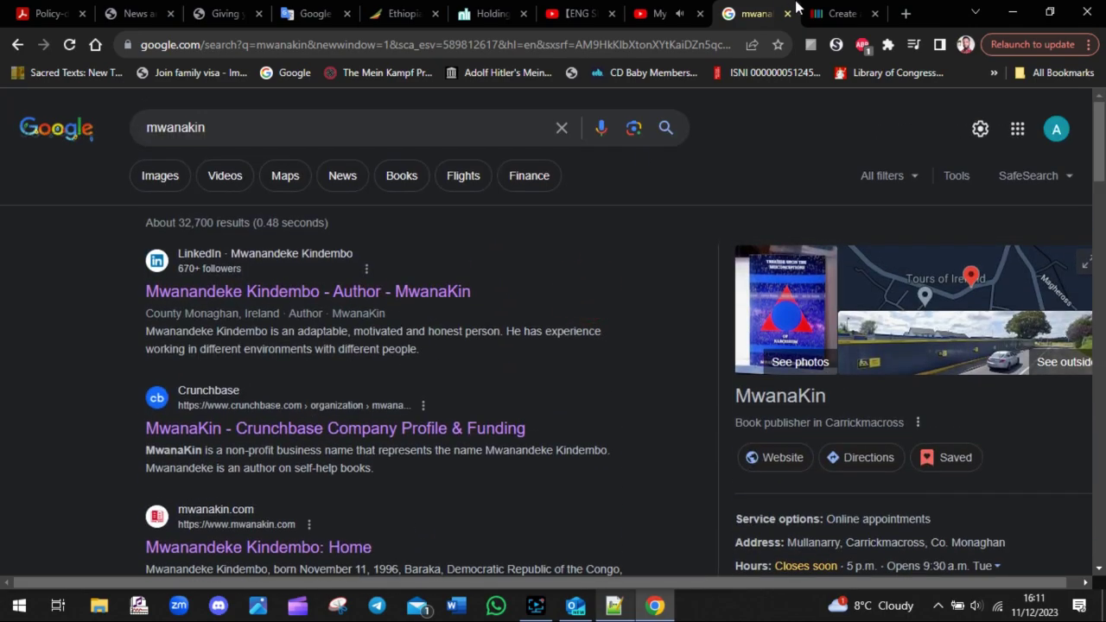
# - Compare the MwanaKin label in the Create a new Item form with the business name in the Google panel, ending on the form
pyautogui.click(838, 10)
pyautogui.click(256, 349)
pyautogui.click(742, 13)
pyautogui.moveTo(832, 391); pyautogui.dragTo(816, 422)
pyautogui.click(842, 13)
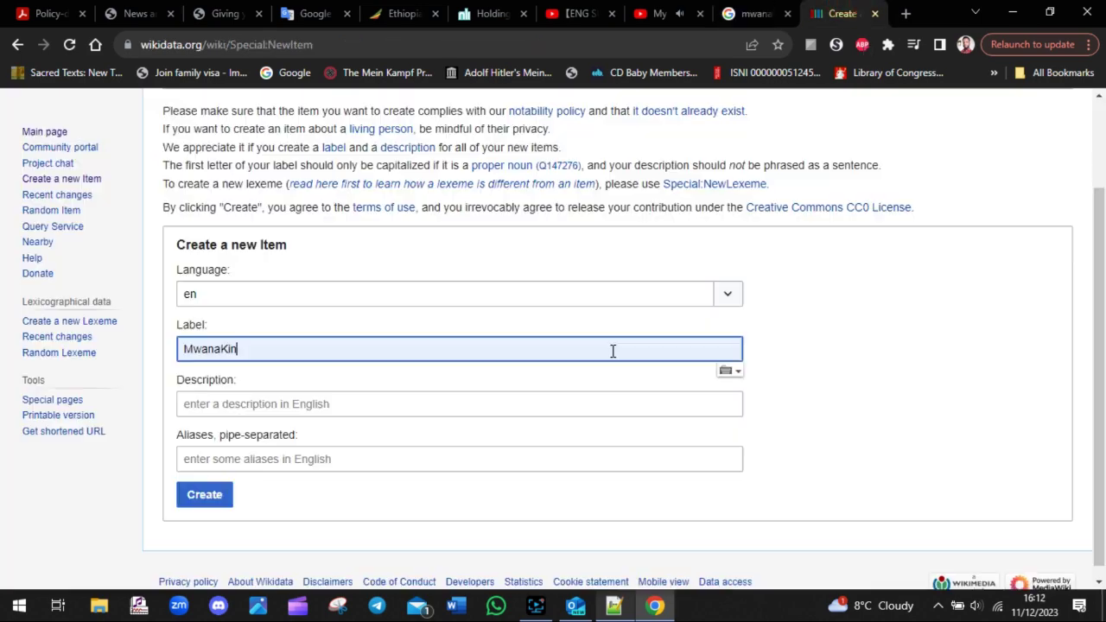
# - Copy the first sentence of the expanded From MwanaKin business description in the Google results
pyautogui.click(753, 13)
pyautogui.scroll(-12, 1102, 328)
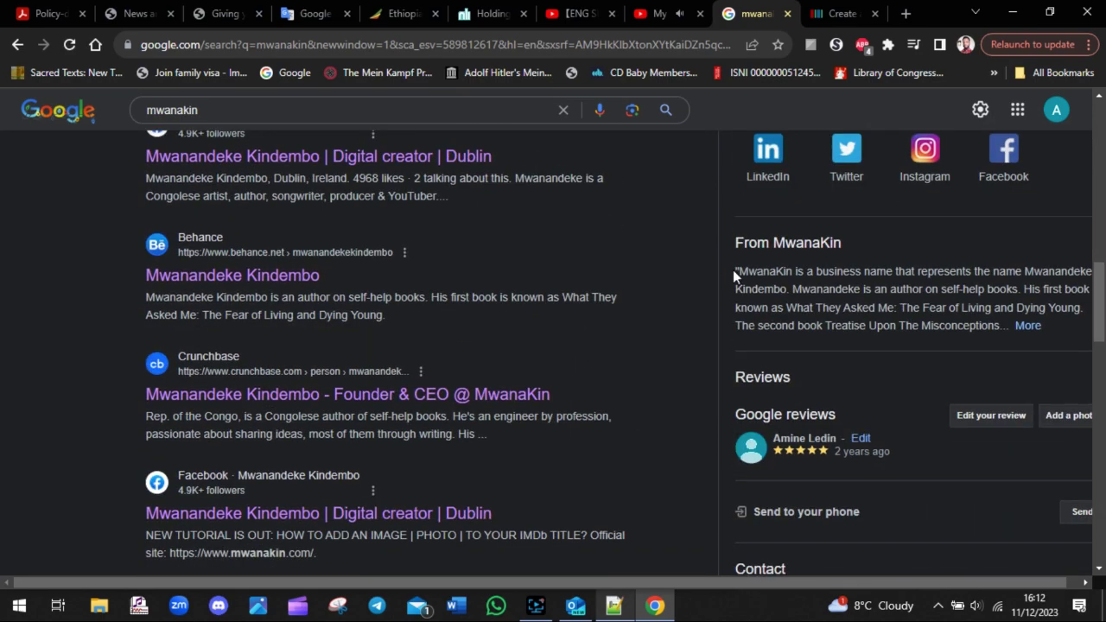
pyautogui.moveTo(738, 269); pyautogui.dragTo(788, 288)
pyautogui.click(790, 289)
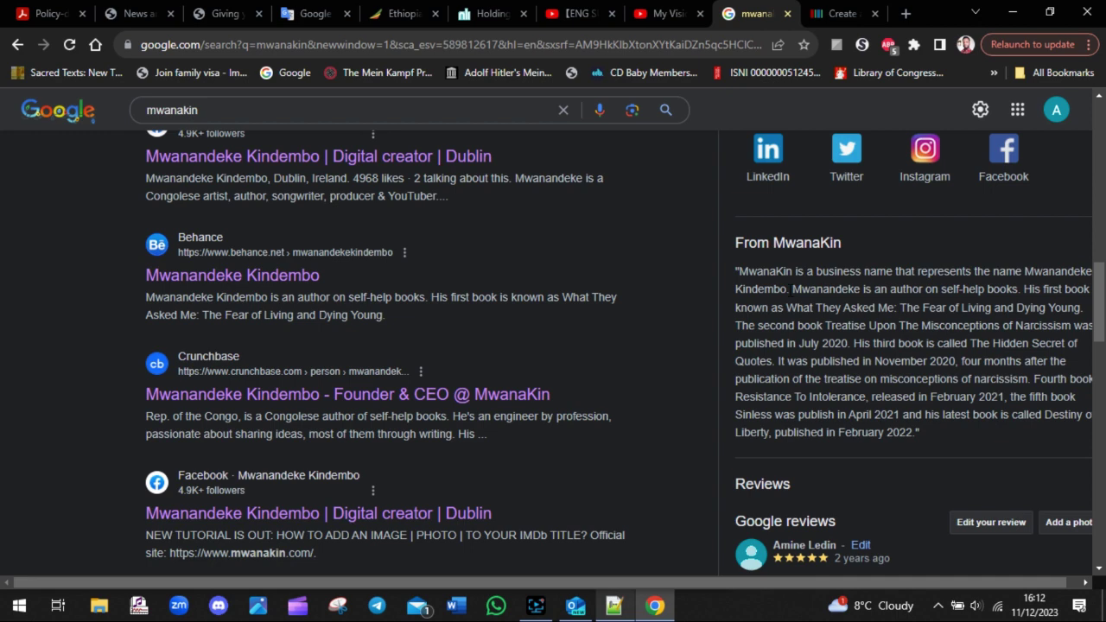
pyautogui.moveTo(737, 269); pyautogui.dragTo(791, 289)
pyautogui.hotkey('ctrl', 'c')
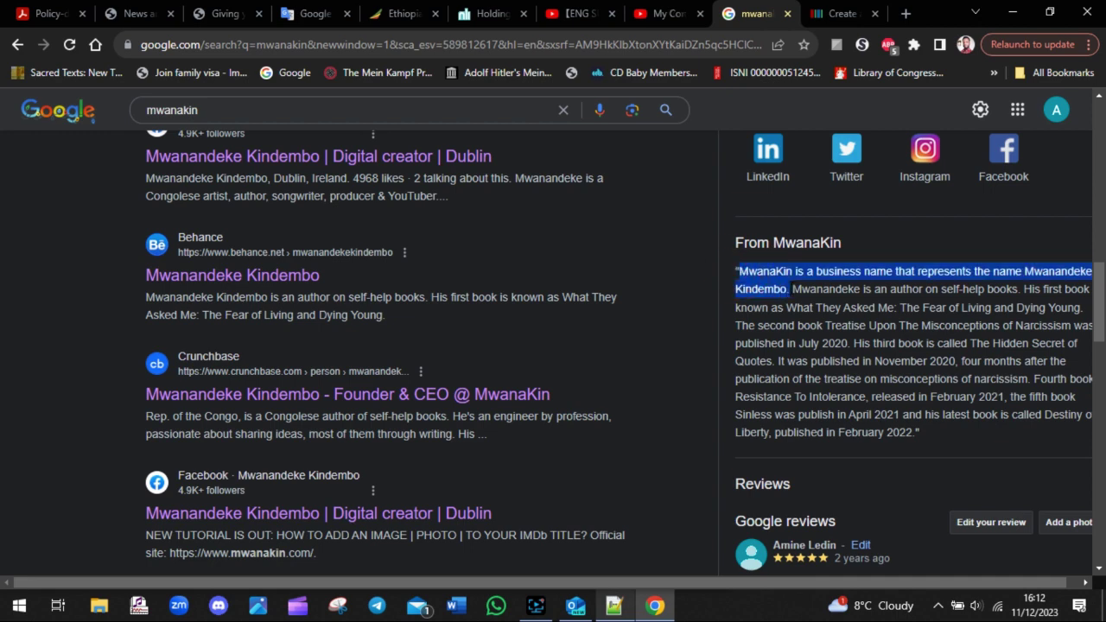
# - In the Create a new Item form, paste the copied sentence as the description and enter mwana kin as the alias
pyautogui.click(834, 13)
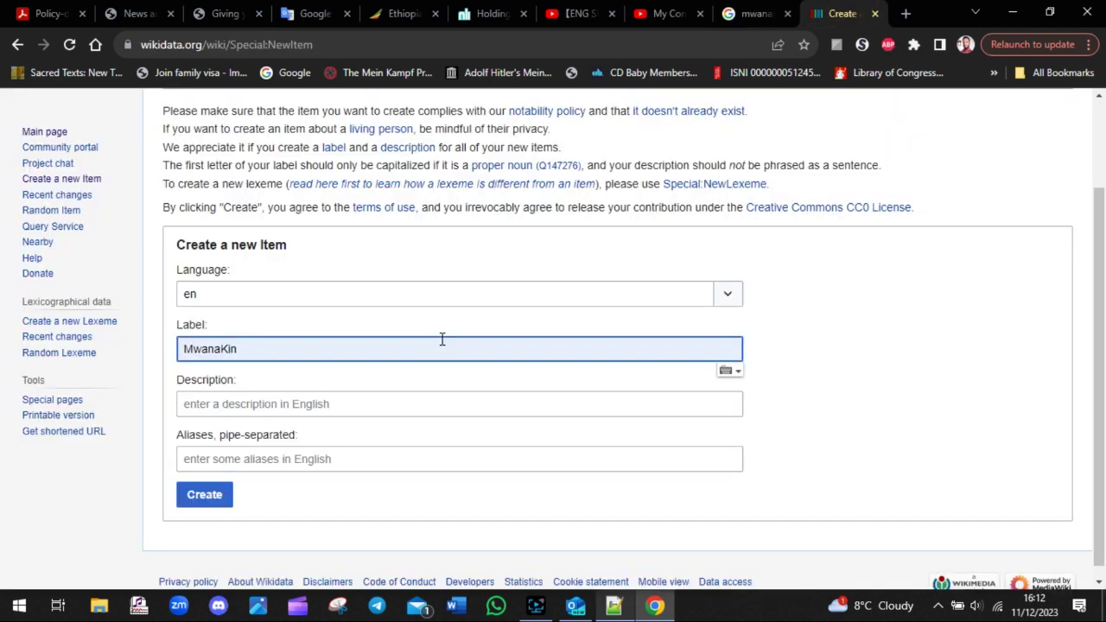
pyautogui.click(300, 403)
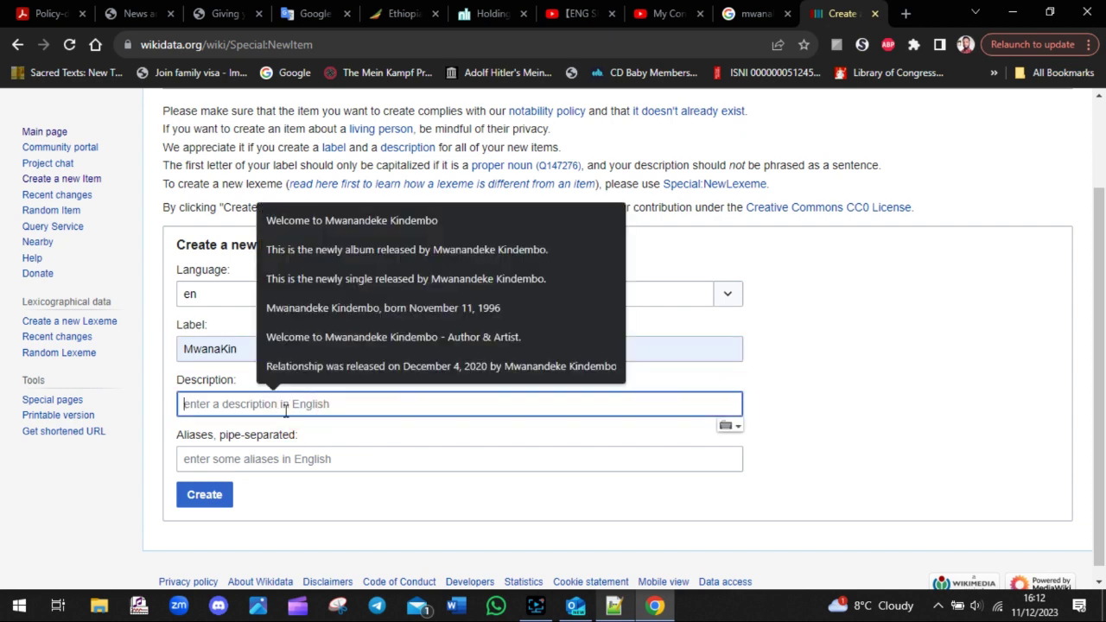
pyautogui.hotkey('ctrl', 'v')
pyautogui.click(304, 459)
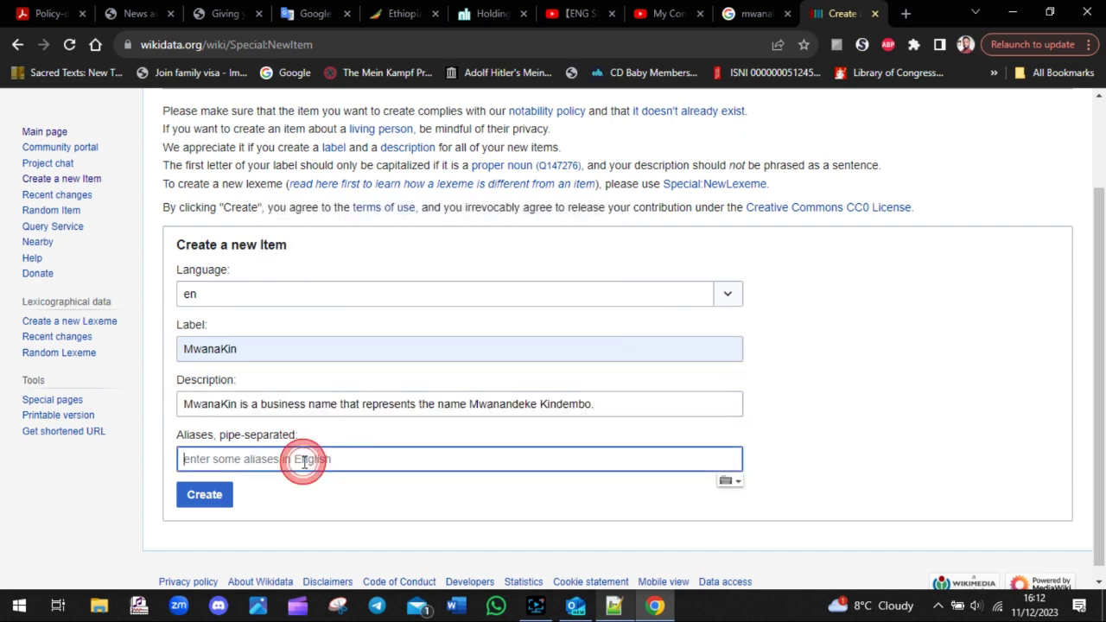
pyautogui.write('MWAN')
pyautogui.press('BackSpace')
pyautogui.press('BackSpace')
pyautogui.write('mwana kin')
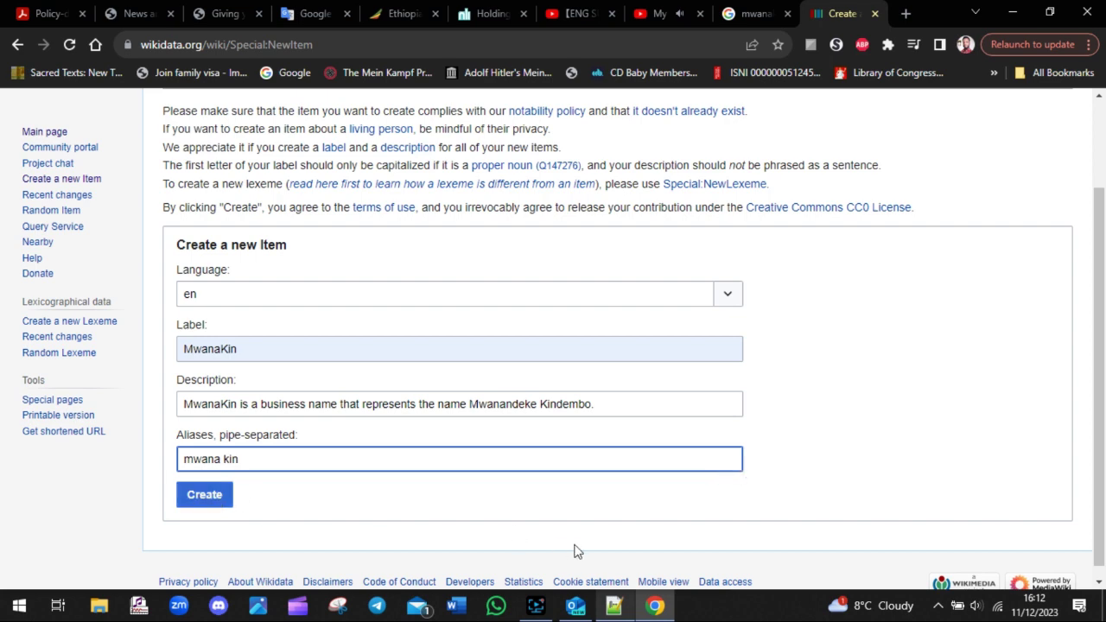
# - In Notepad++, write after a blank line ADD DESCRIPTION AND ANY NICKNAME, with THEN CLICK ON CREATE on the following line
pyautogui.click(613, 605)
pyautogui.press('Return')
pyautogui.press('Return')
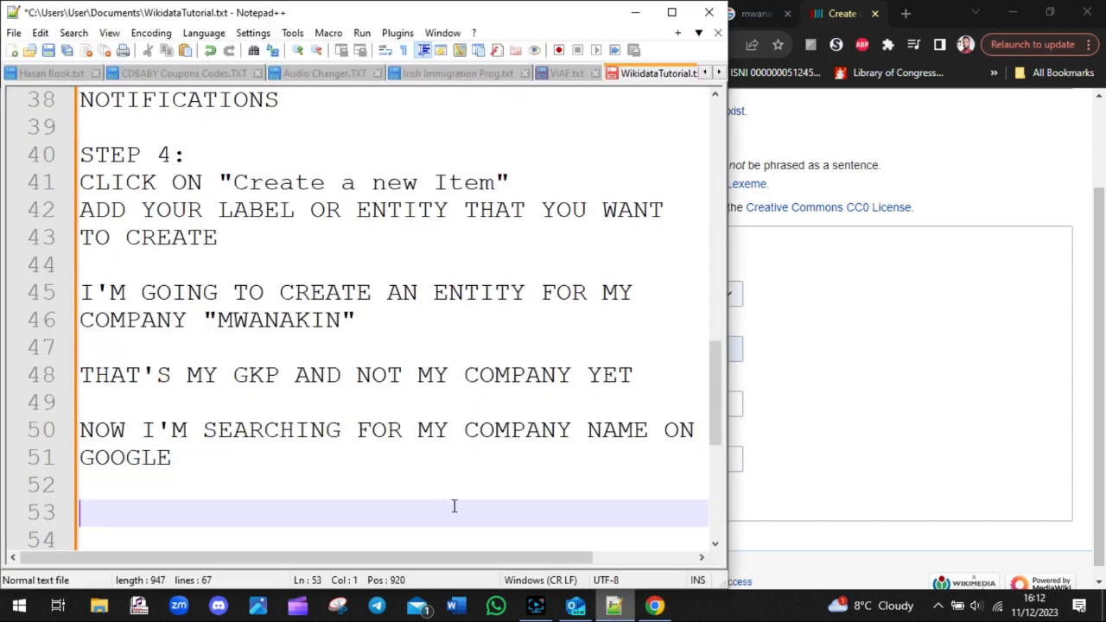
pyautogui.write('ADD D')
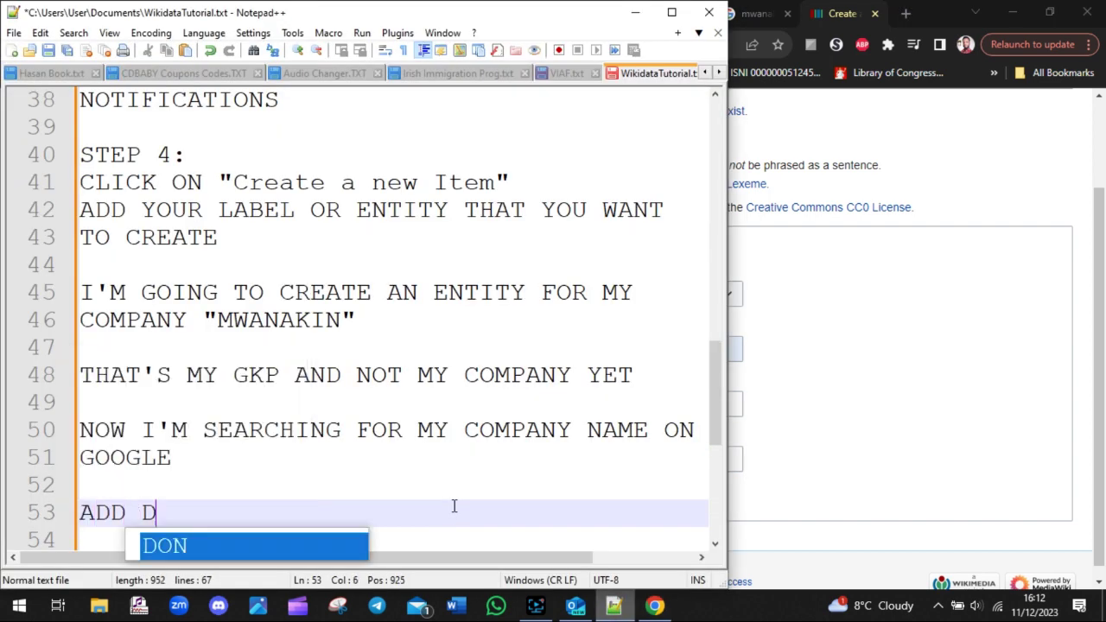
pyautogui.write('ESCRIPTION AND ANY NIC')
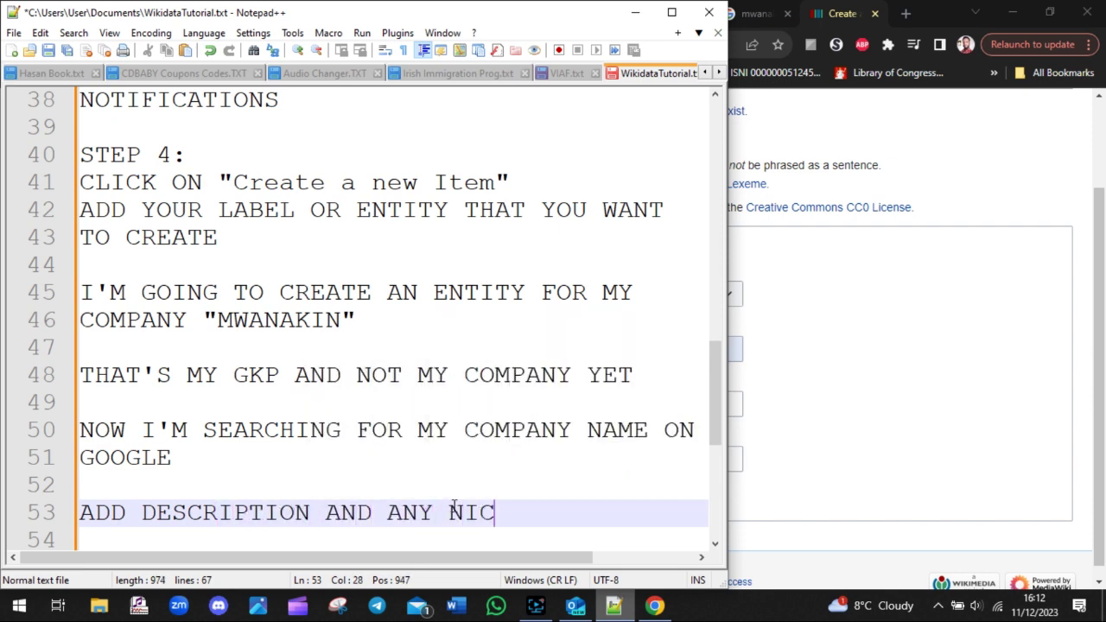
pyautogui.write('KNAME')
pyautogui.press('Return')
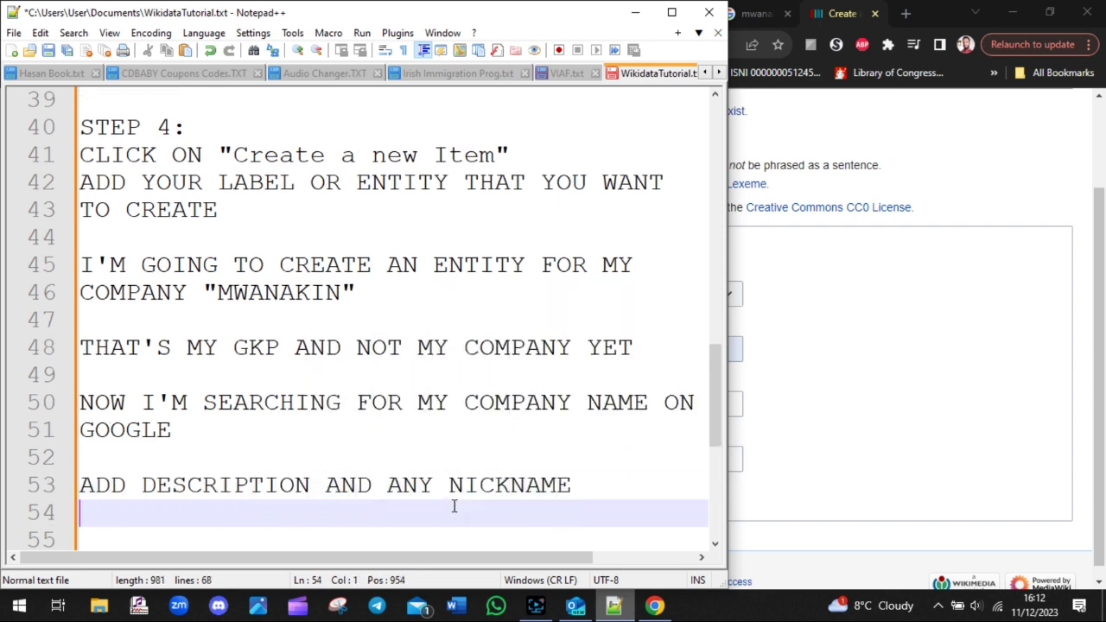
pyautogui.write('THEN CLICK ON CREATE')
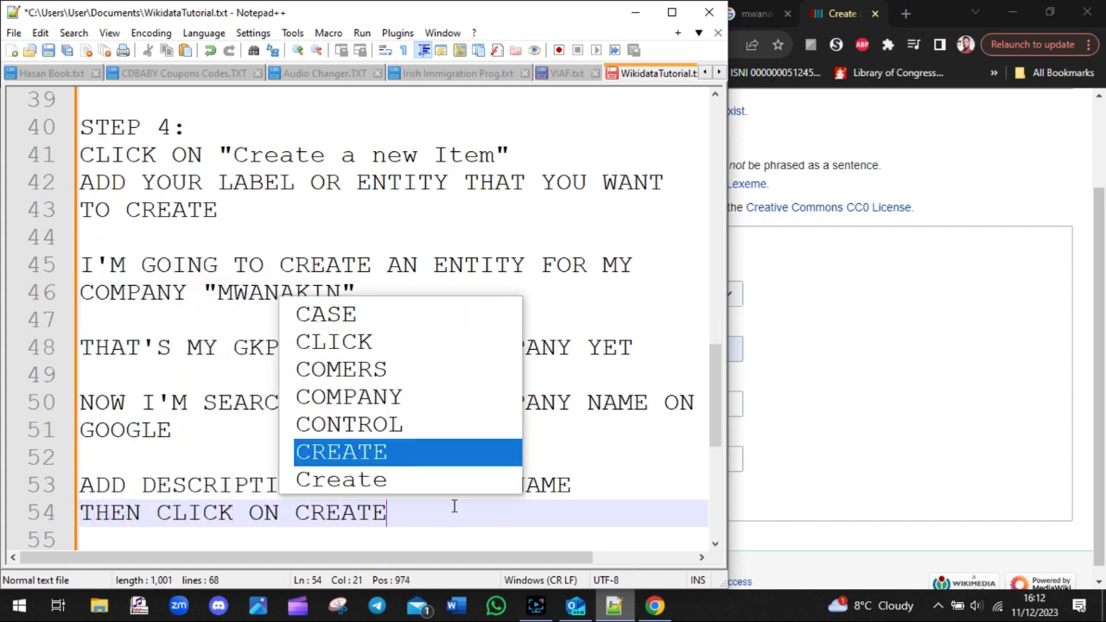
# - In Chrome, create the MwanaKin item from the filled form and copy the new page's title with its item ID
pyautogui.click(823, 385)
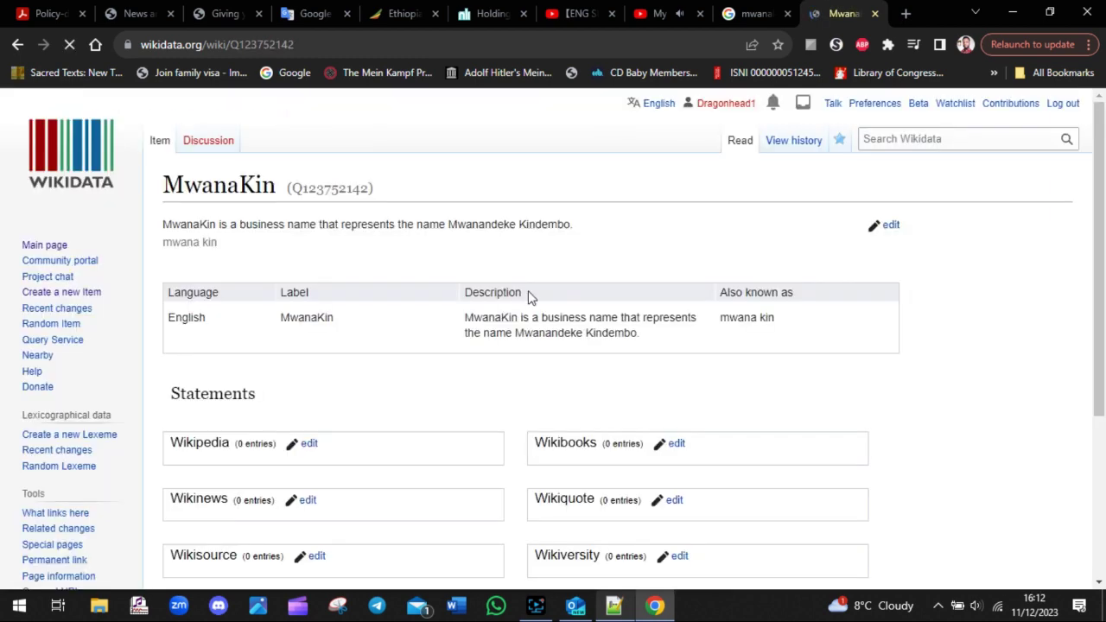
pyautogui.moveTo(169, 181); pyautogui.dragTo(397, 176)
pyautogui.hotkey('ctrl', 'c')
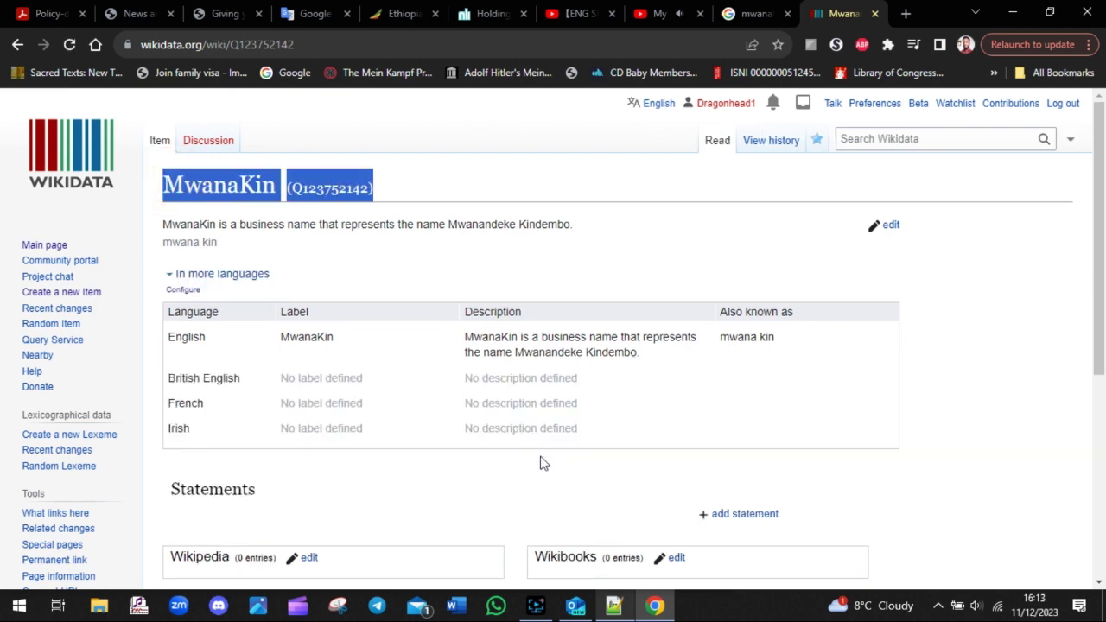
# - In Notepad++, write HERE IS OUR NEW RECORD: after two blank lines and paste the copied item title and ID below it
pyautogui.click(609, 600)
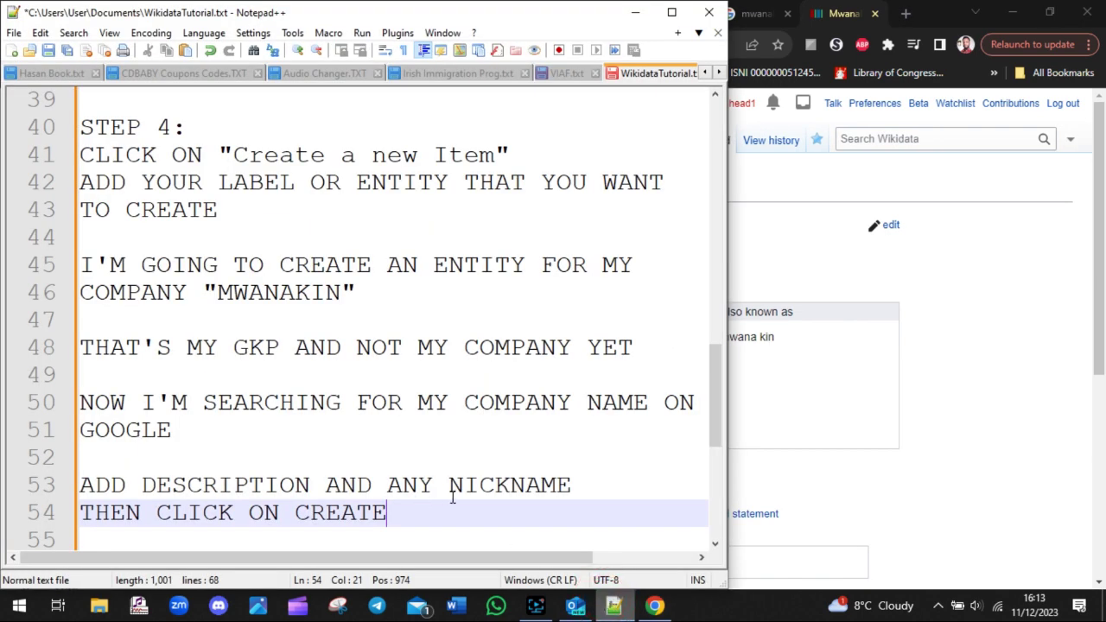
pyautogui.press('Return')
pyautogui.press('Return')
pyautogui.press('Return')
pyautogui.write('HERE IS OUR NEW RECO')
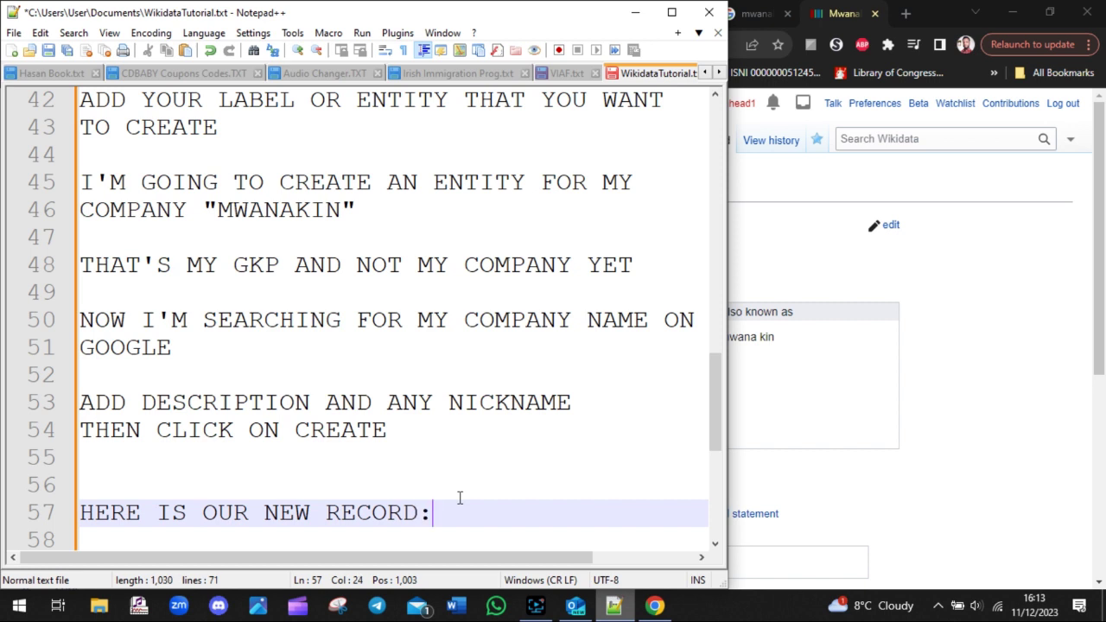
pyautogui.write('RD:')
pyautogui.press('Return')
pyautogui.hotkey('ctrl', 'v')
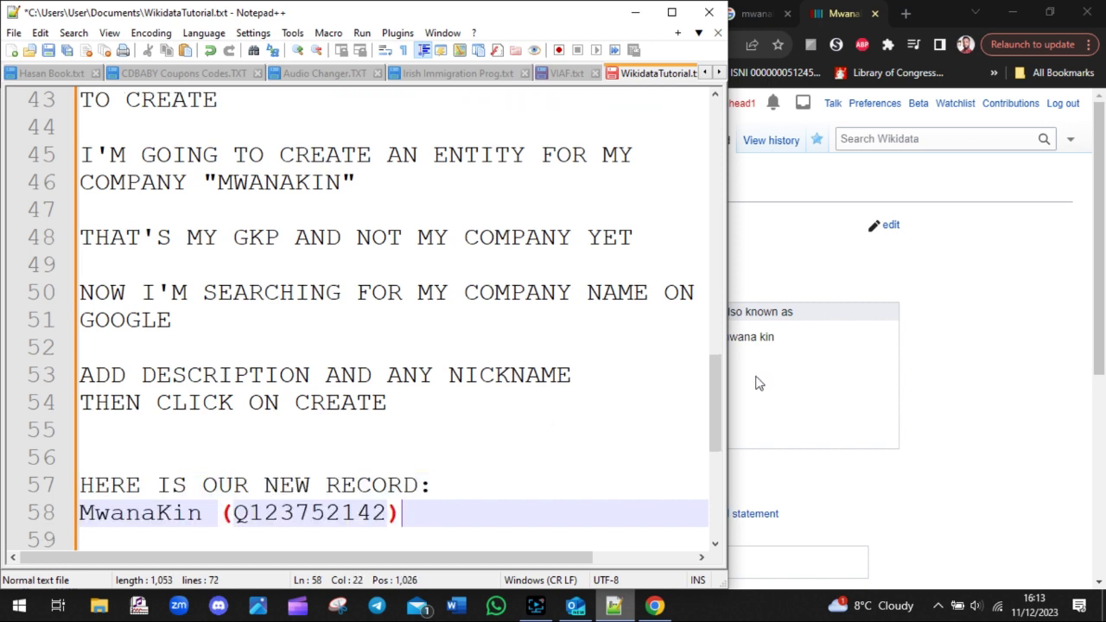
# - Review the pasted record line, and examine the Statements section of the MwanaKin item page in Chrome
pyautogui.scroll(-2, 716, 385)
pyautogui.moveTo(420, 348); pyautogui.dragTo(81, 356)
pyautogui.click(1031, 276)
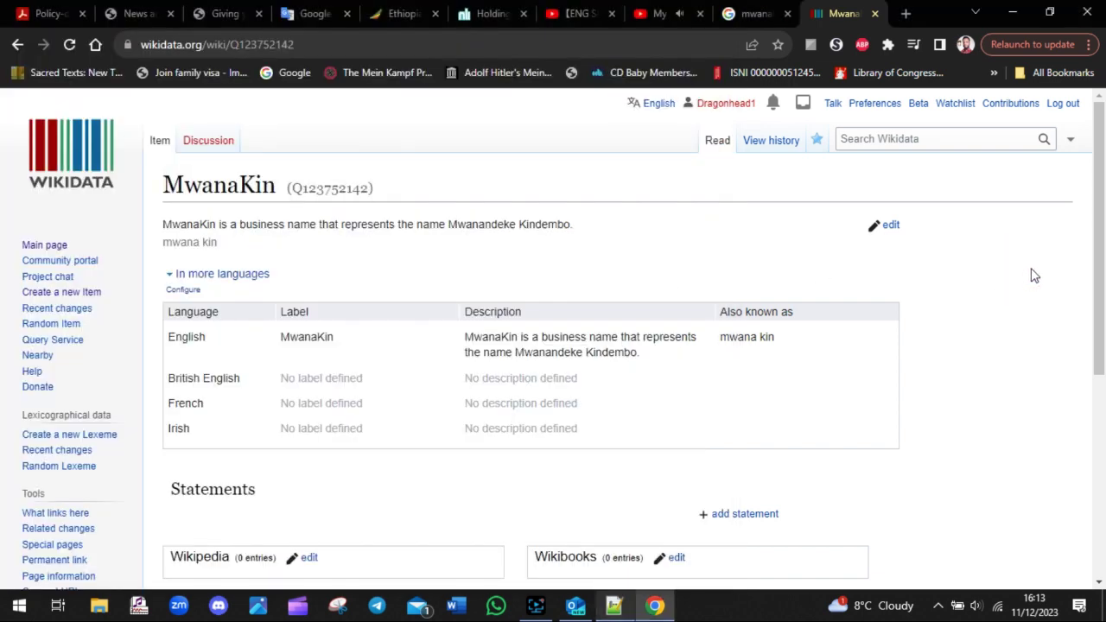
pyautogui.moveTo(1100, 212); pyautogui.dragTo(1102, 351)
pyautogui.moveTo(264, 224); pyautogui.dragTo(157, 221)
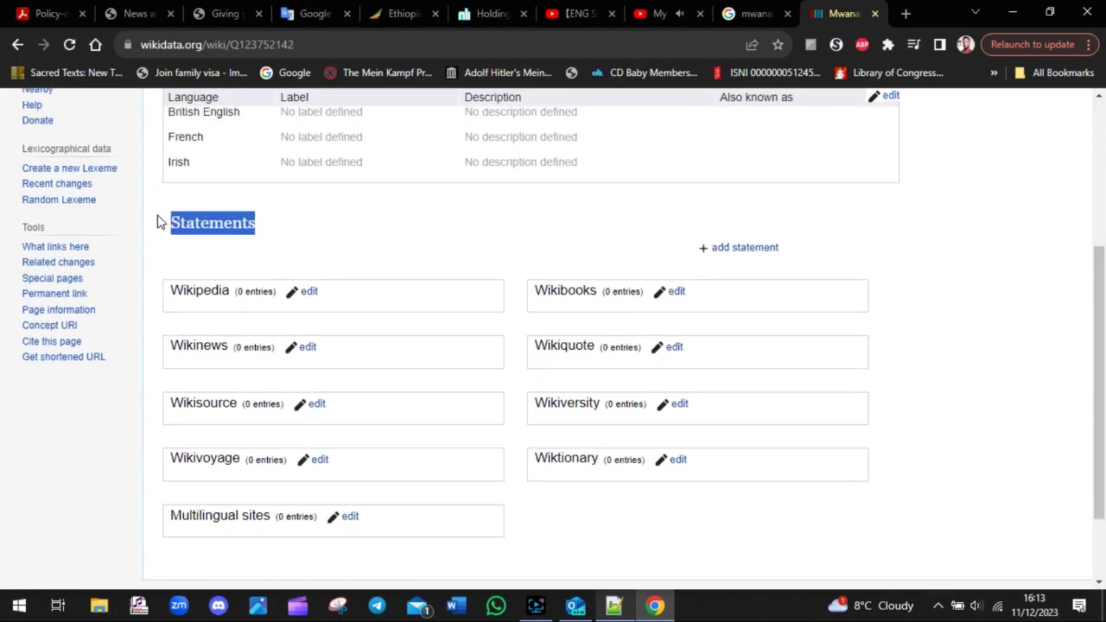
# - In Notepad++, write NOTICE THE STATEMENT & IDENTITIES ARE after a blank line below the new record, and start another line
pyautogui.click(615, 605)
pyautogui.click(427, 448)
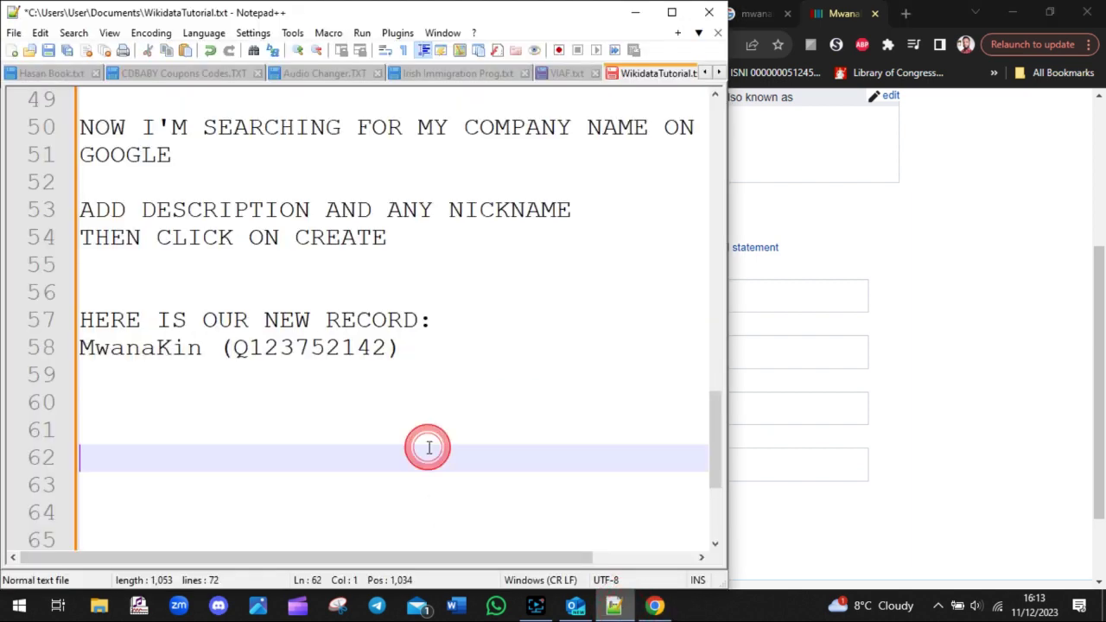
pyautogui.click(378, 399)
pyautogui.write('NOTICE THE ST')
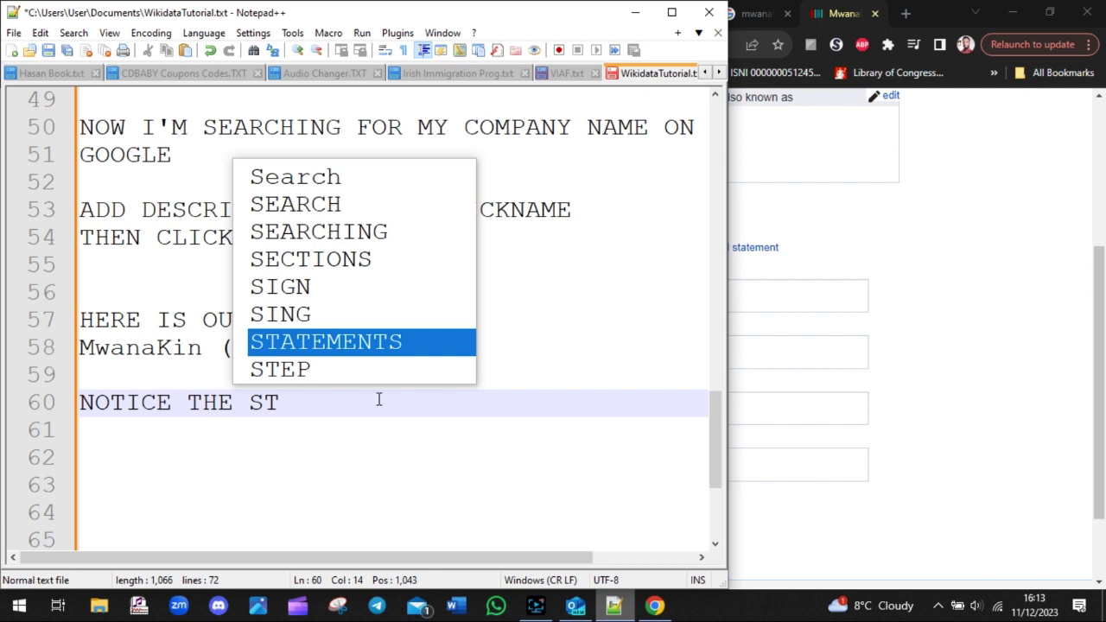
pyautogui.press('Return')
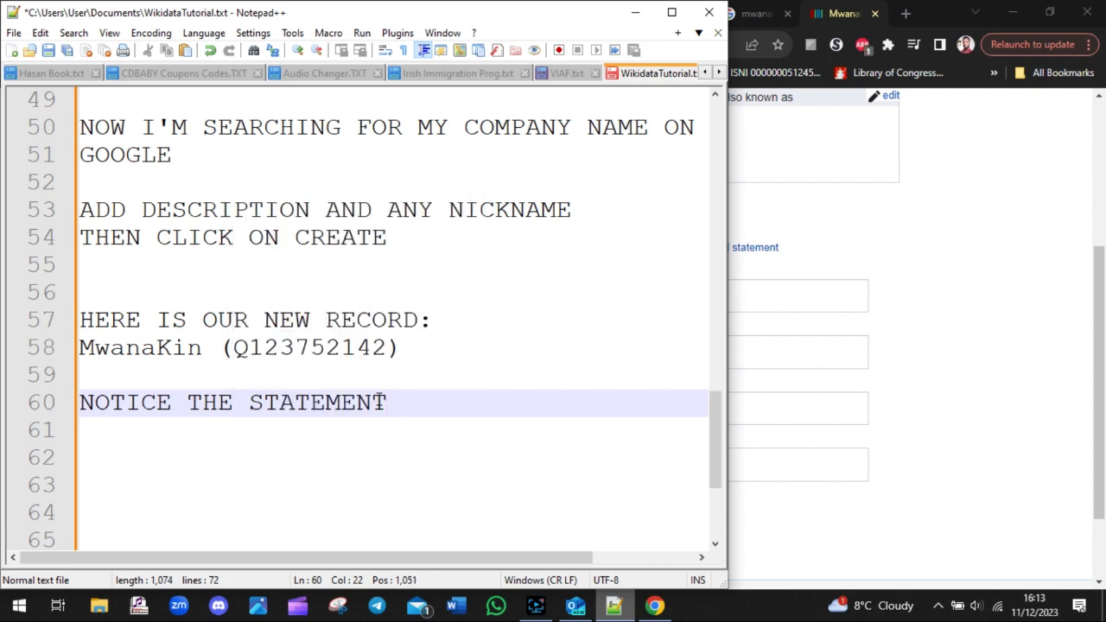
pyautogui.write('IDEN')
pyautogui.press('Return')
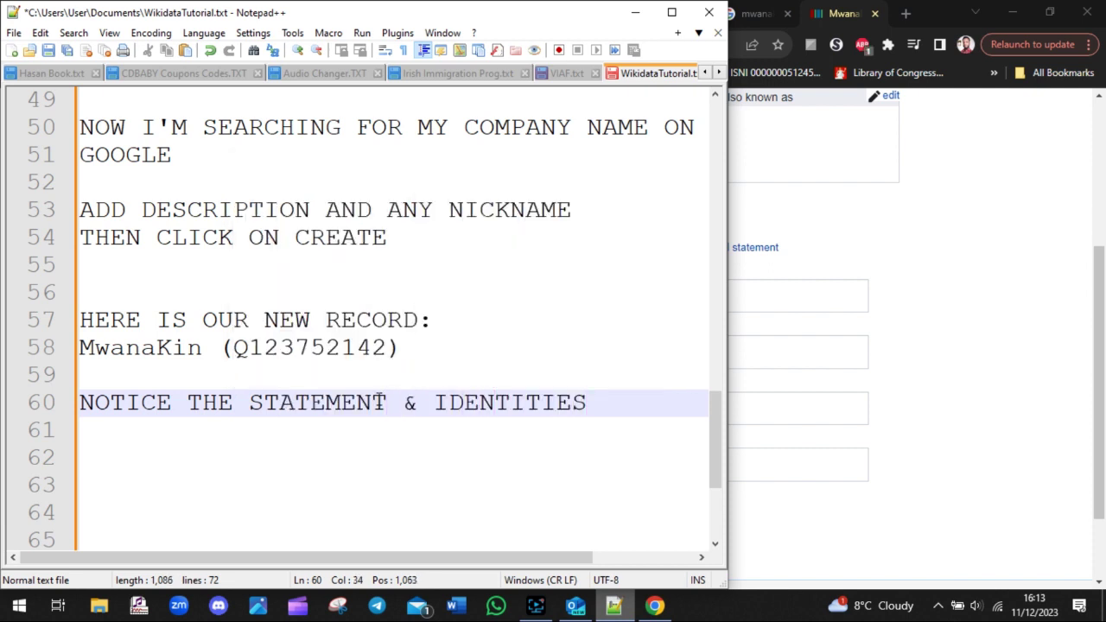
pyautogui.write('ARE')
pyautogui.press('Return')
# - Continue the note with STILL EMPLY UNTIL YOU MANUALLY FILL THEM, placing the closing word IN on its own line
pyautogui.write('S')
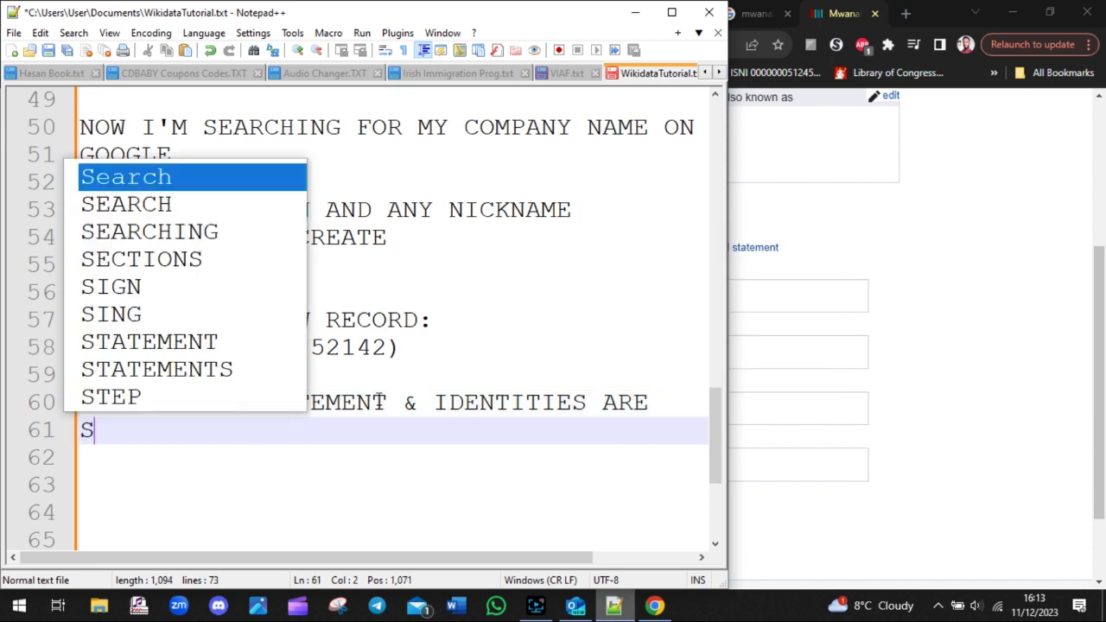
pyautogui.write('TILL EMPLY UNT')
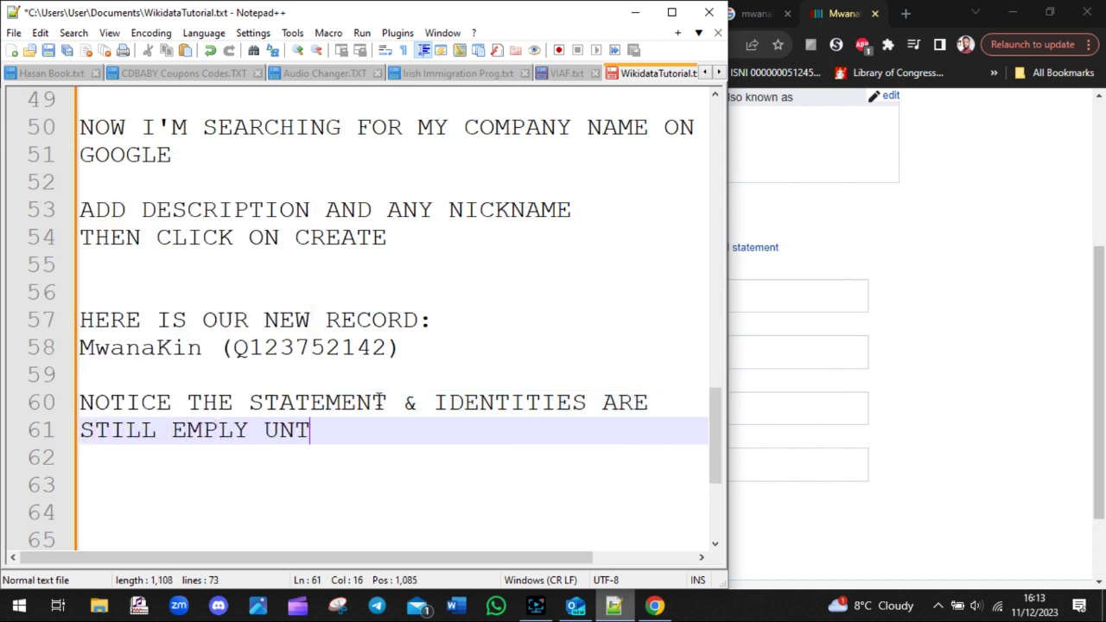
pyautogui.write('IL YOU MA')
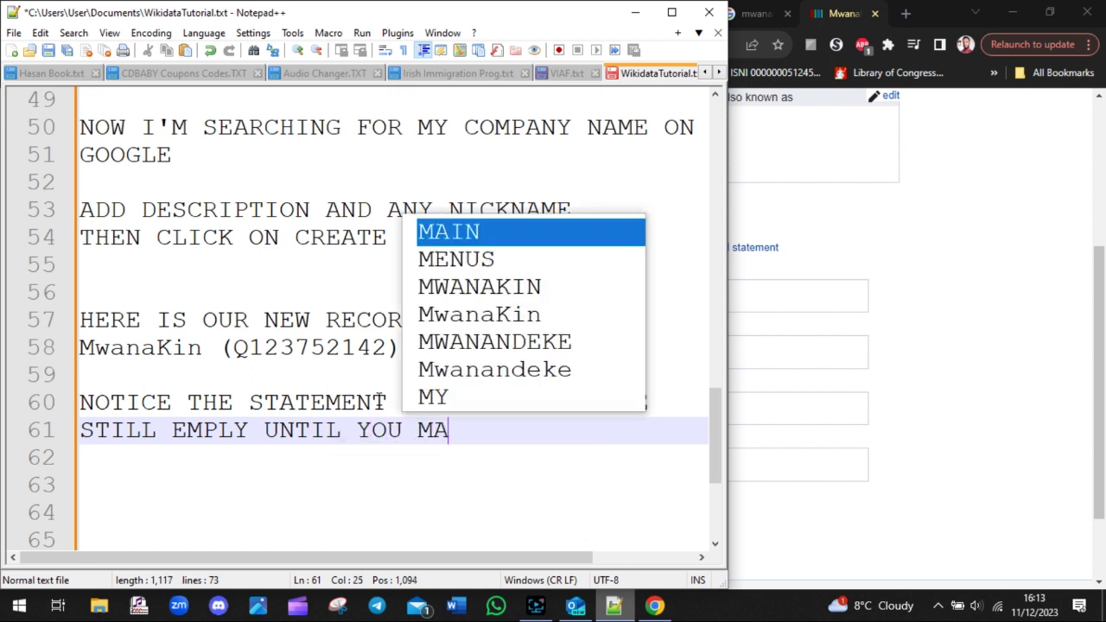
pyautogui.write('NUALLY FILL THEM')
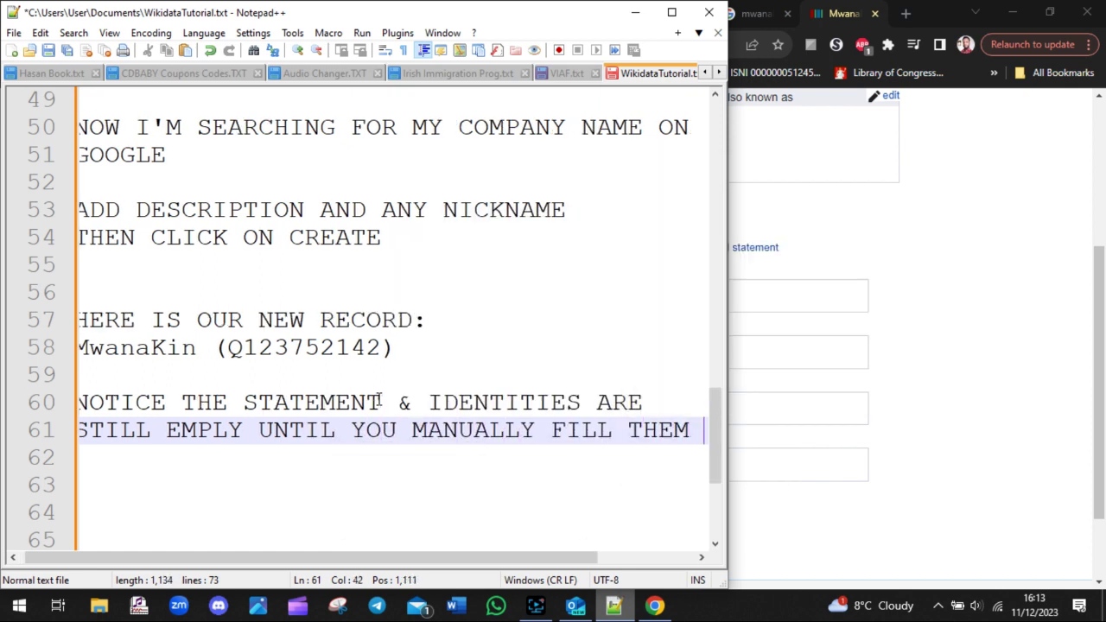
pyautogui.press('Return')
pyautogui.write('IN')
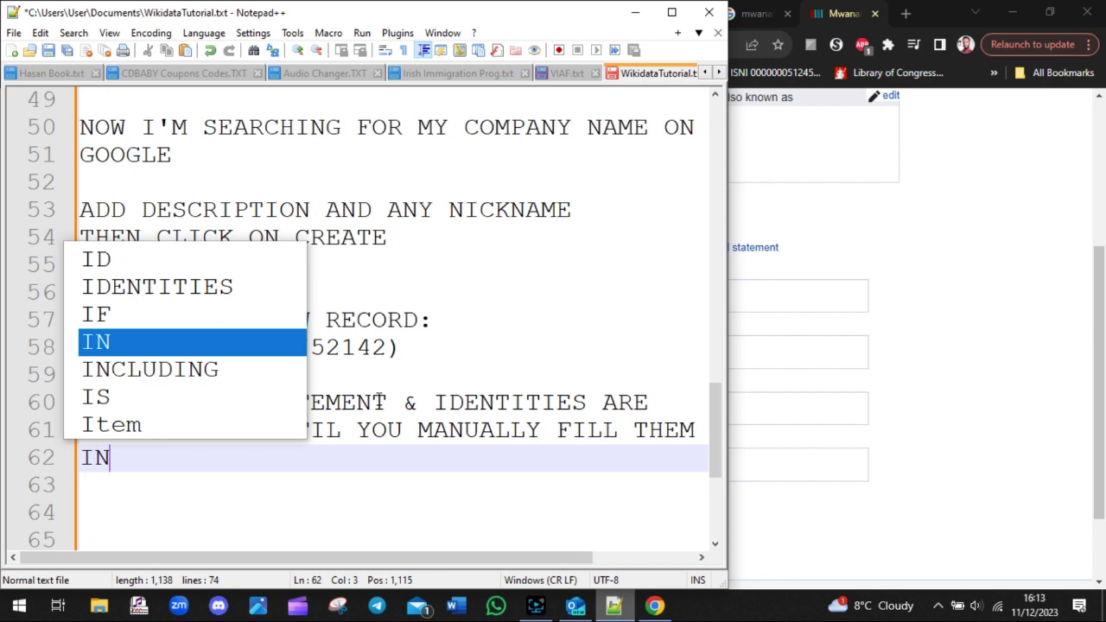
# - Look over the Statements heading and site link sections on the item page in Chrome again, ending back in Notepad++
pyautogui.click(968, 311)
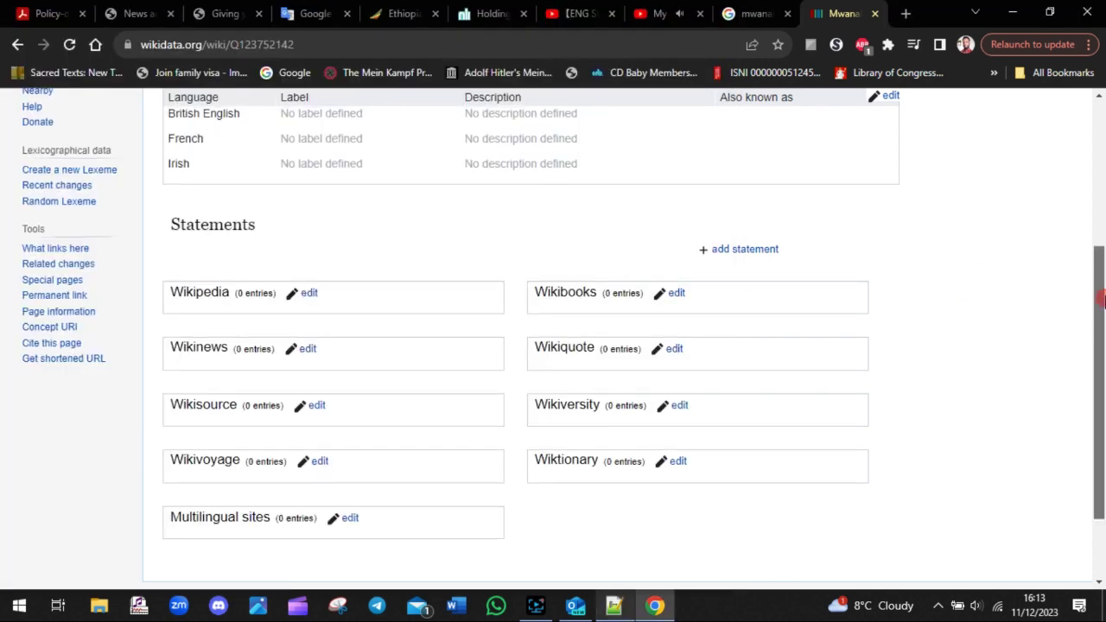
pyautogui.moveTo(266, 279); pyautogui.dragTo(172, 276)
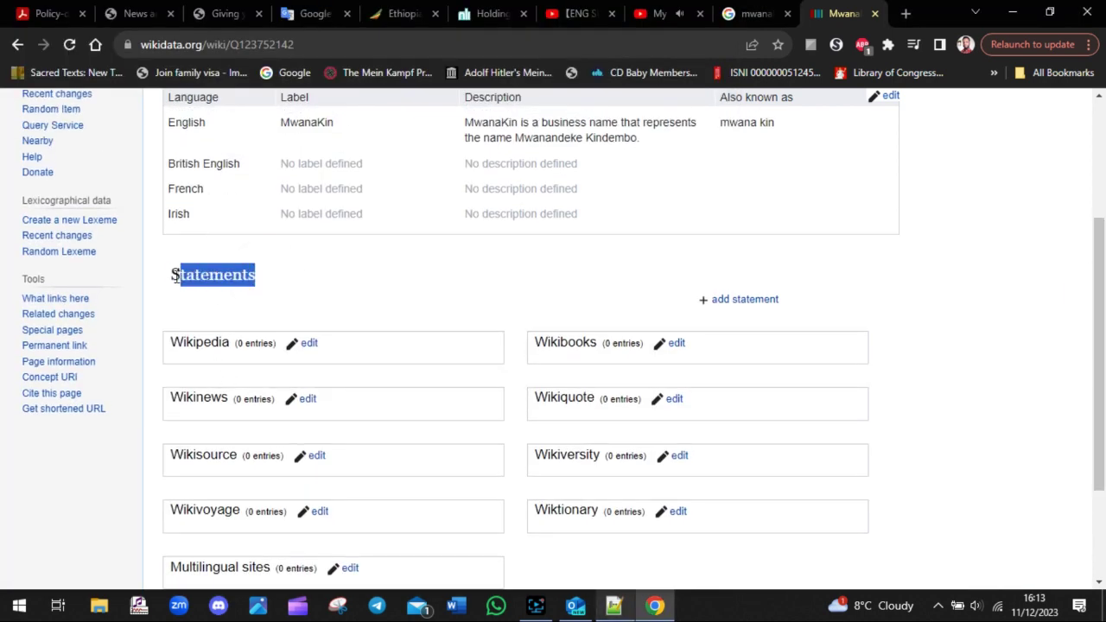
pyautogui.click(613, 604)
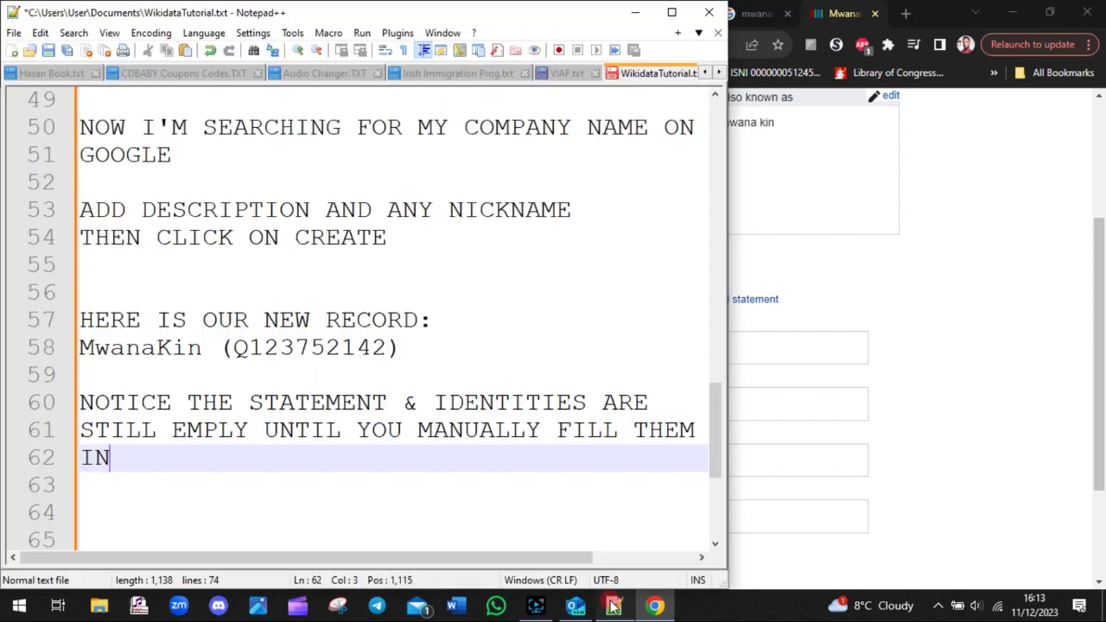
# - Write the heading STEP 5: and, after a blank line, CLICK ON ADD STATEMENT, ending on the item page in Chrome
pyautogui.press('Return')
pyautogui.press('Return')
pyautogui.write('STEP 5:')
pyautogui.press('Return')
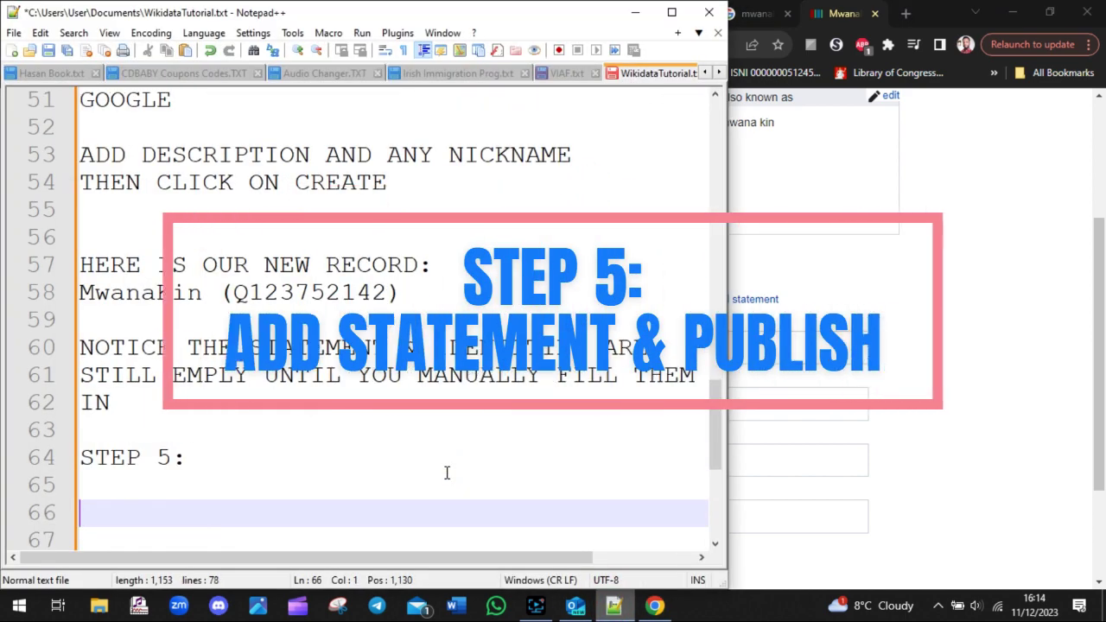
pyautogui.write('LICK ON ADD S')
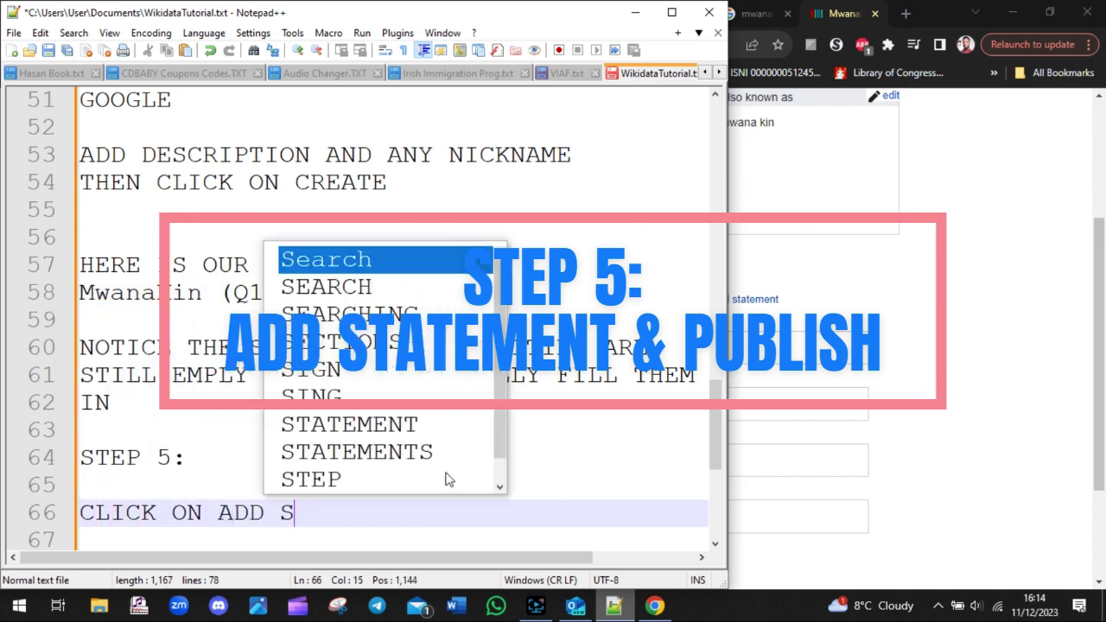
pyautogui.write('TS')
pyautogui.press('BackSpace')
pyautogui.write('AT')
pyautogui.press('Return')
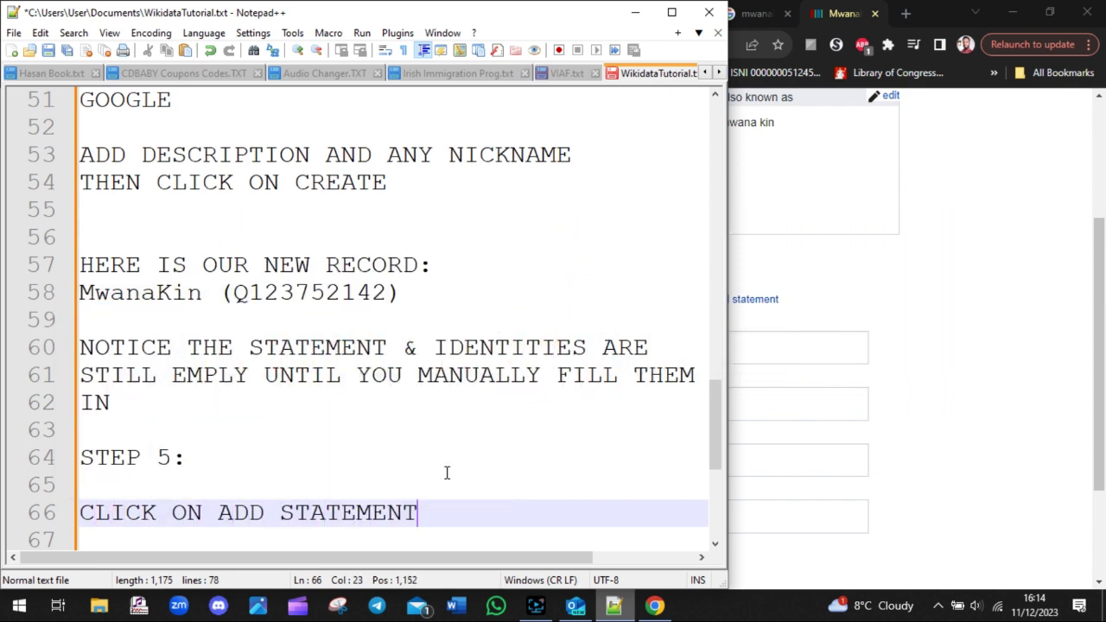
pyautogui.click(965, 319)
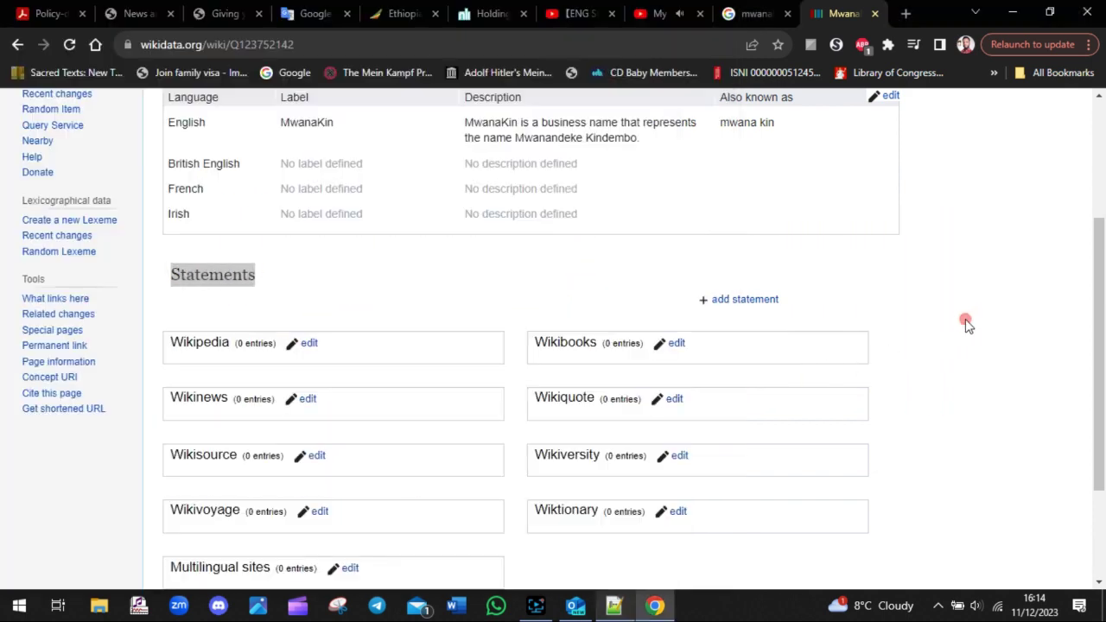
# - Start a new statement on the MwanaKin item with the property instance of and the value business
pyautogui.click(740, 300)
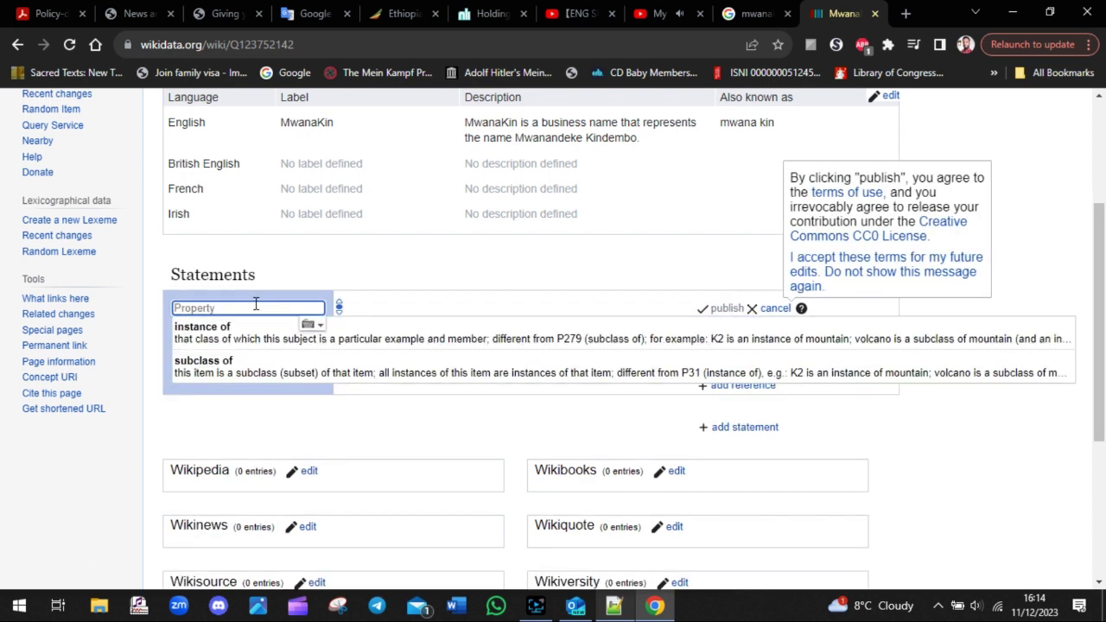
pyautogui.click(253, 339)
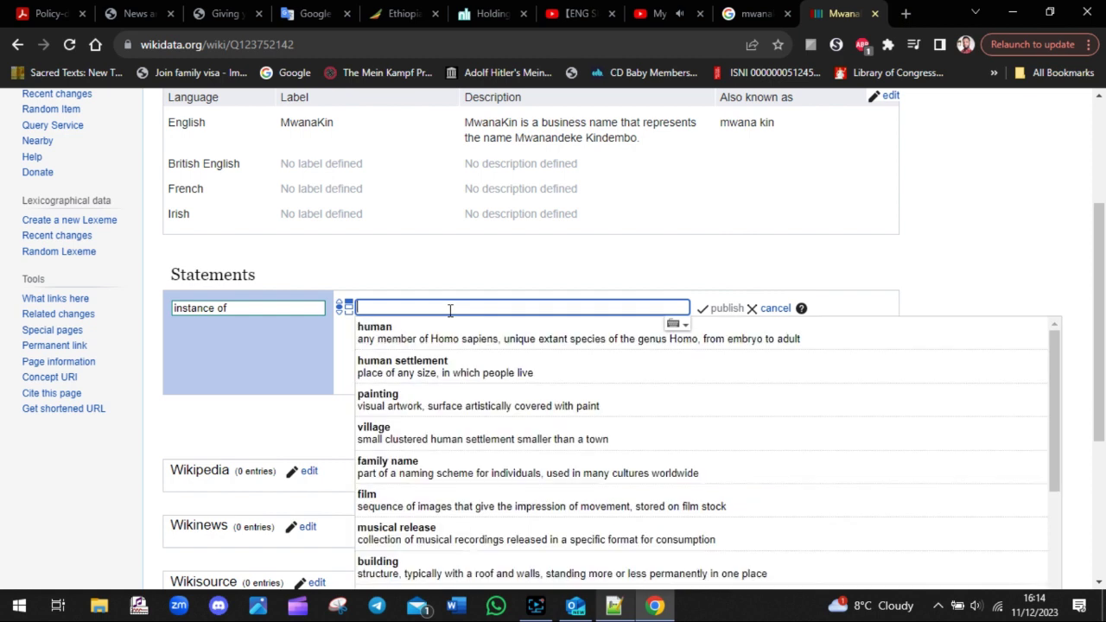
pyautogui.write('COM')
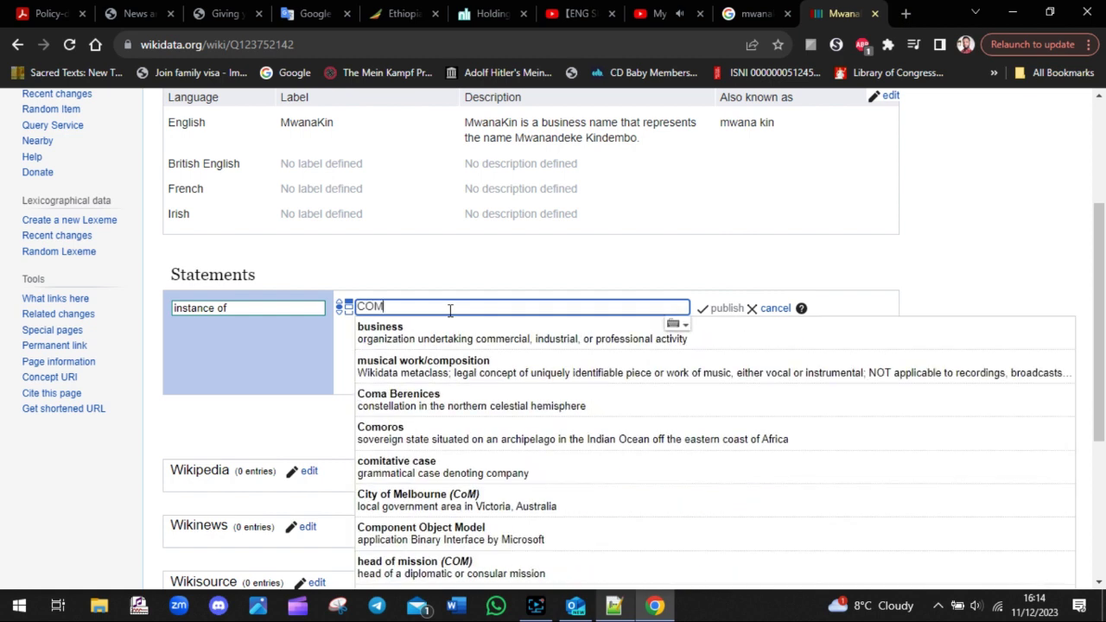
pyautogui.click(440, 335)
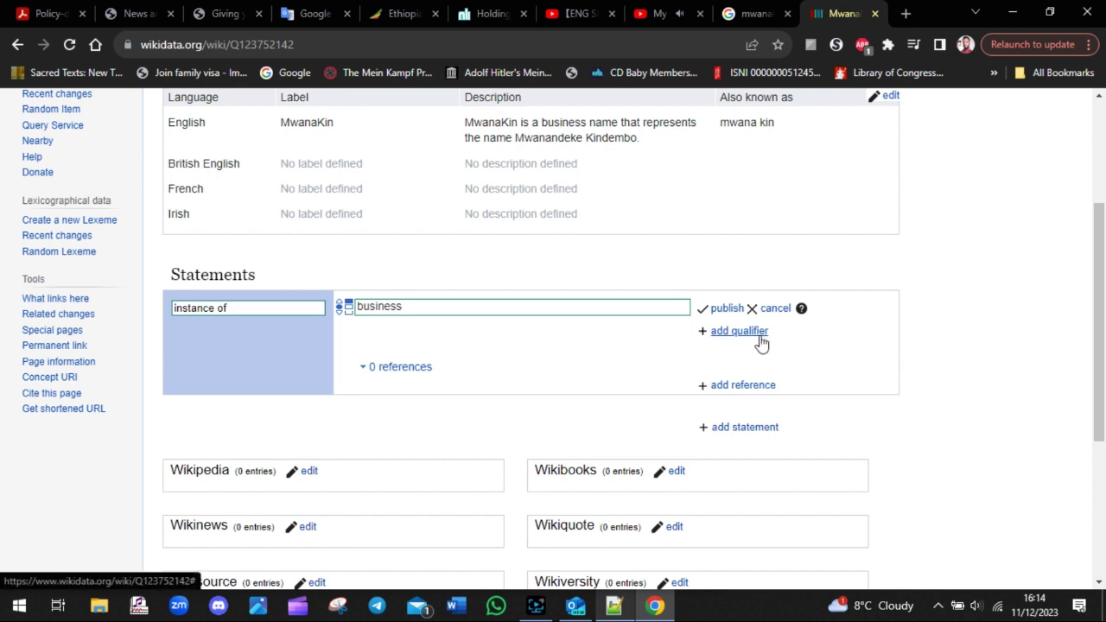
# - In Notepad++, write THEN ON PUBLISH on a new line below CLICK ON ADD STATEMENT
pyautogui.click(616, 608)
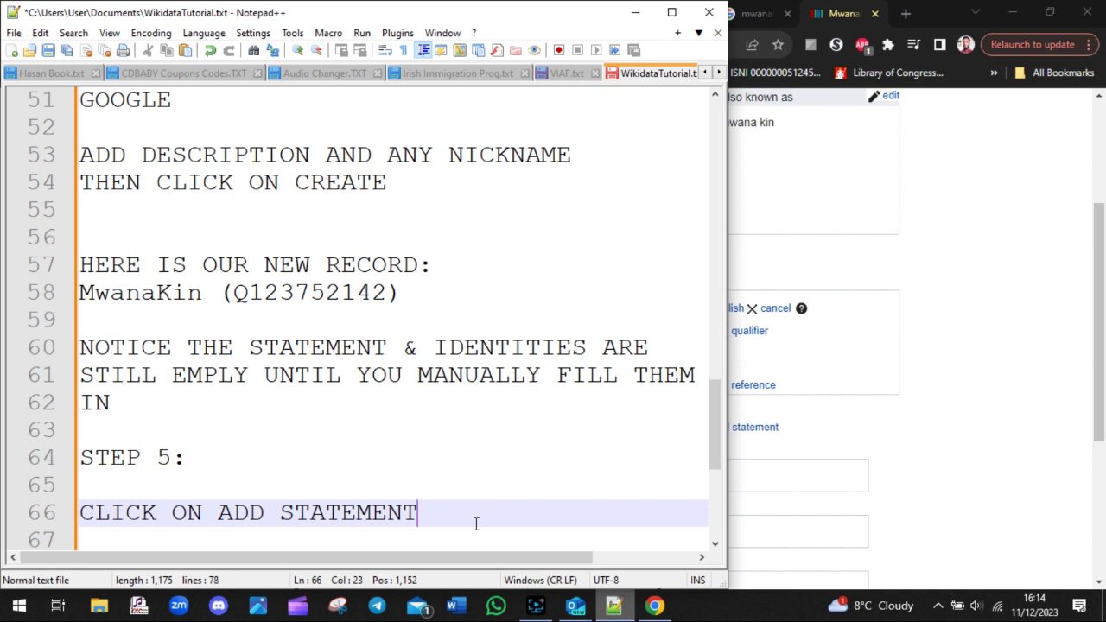
pyautogui.press('Return')
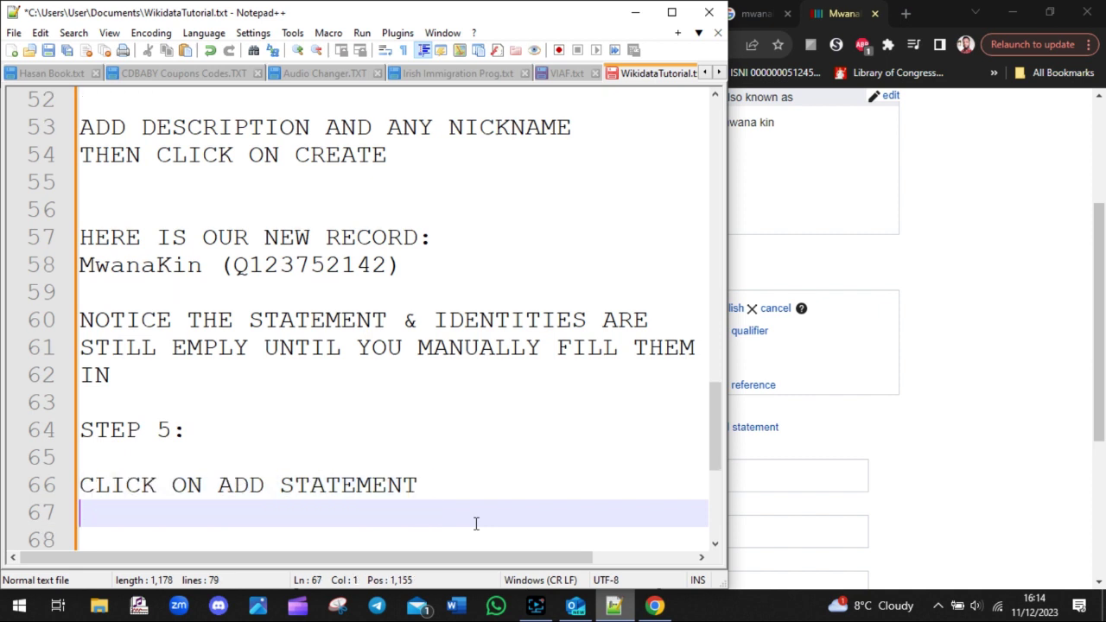
pyautogui.write('then')
pyautogui.press('BackSpace')
pyautogui.press('BackSpace')
pyautogui.press('BackSpace')
pyautogui.press('BackSpace')
pyautogui.write('THE')
pyautogui.press('BackSpace')
pyautogui.write('EN ON PUB')
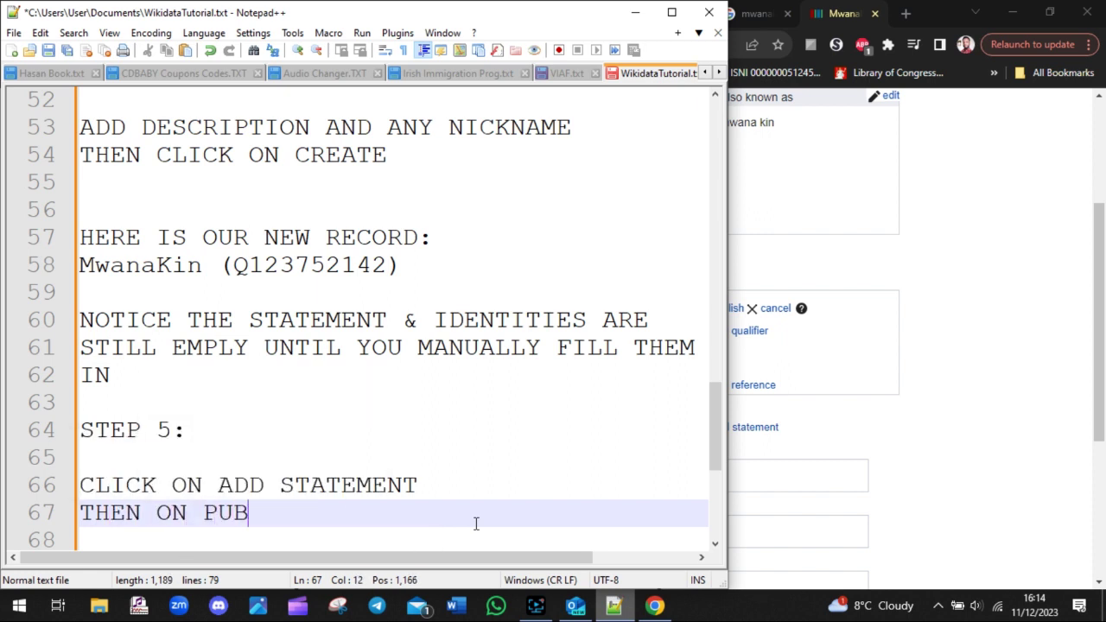
pyautogui.write('LISH')
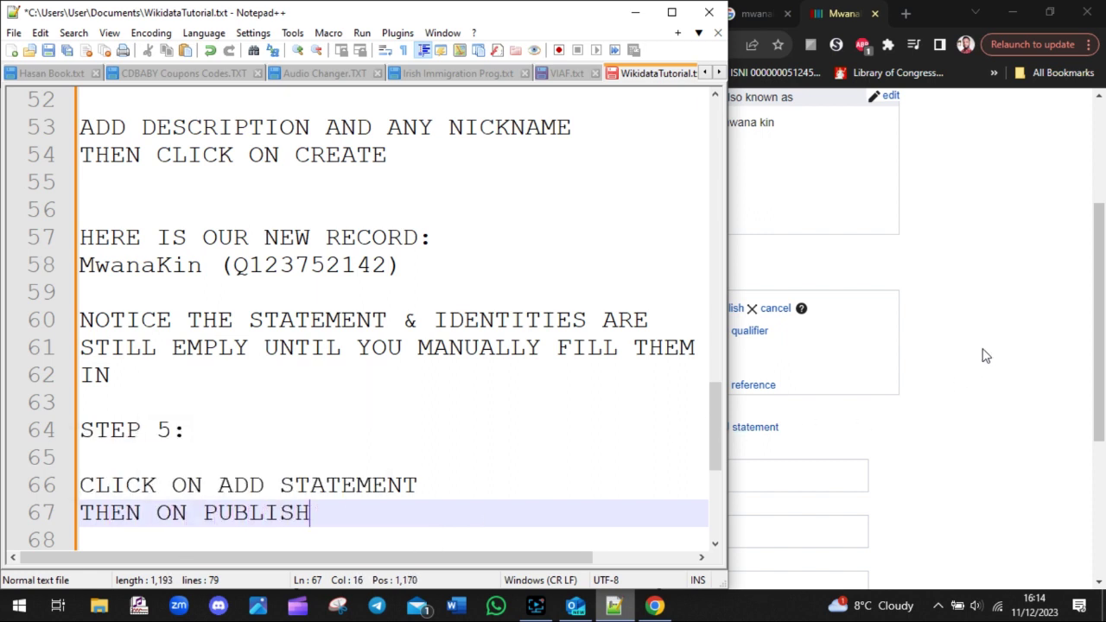
# - Back in Chrome, publish the instance of business statement on the item page
pyautogui.click(925, 344)
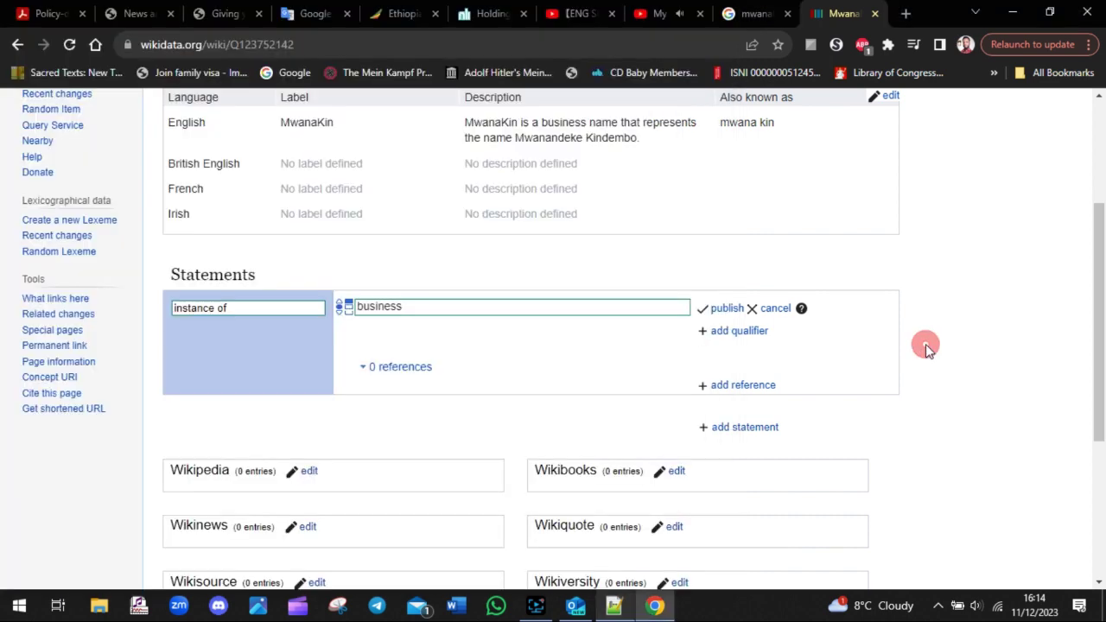
pyautogui.click(726, 309)
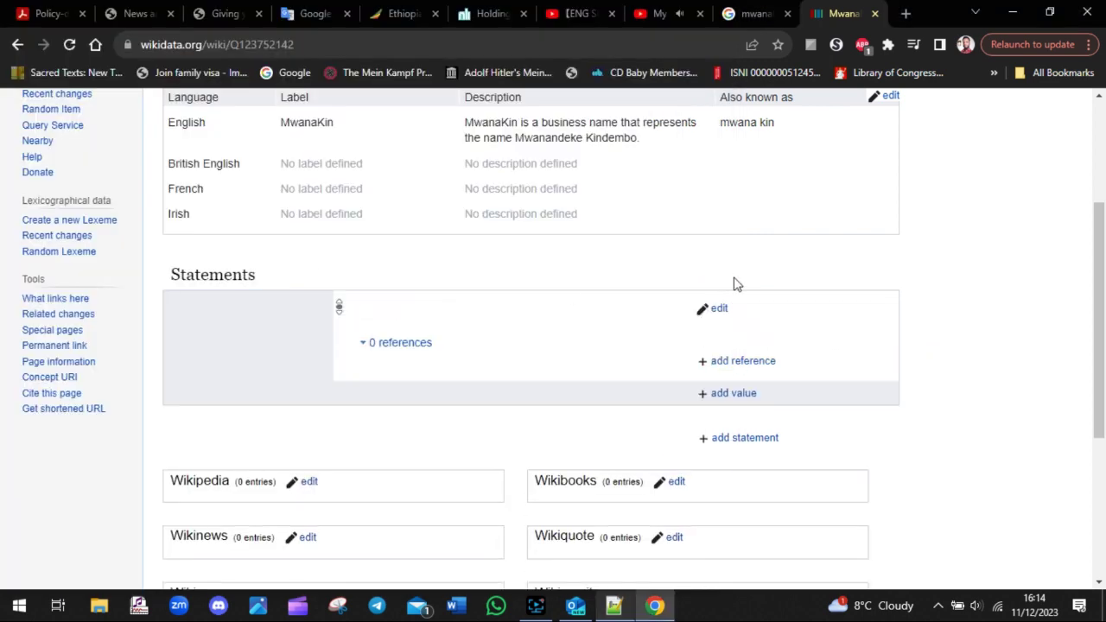
pyautogui.moveTo(1100, 252); pyautogui.dragTo(1103, 298)
# - In Notepad++, write IF YOU ARE CREATING ONE FOR YOURSELF after a blank line below the publish note, and start another line
pyautogui.click(615, 607)
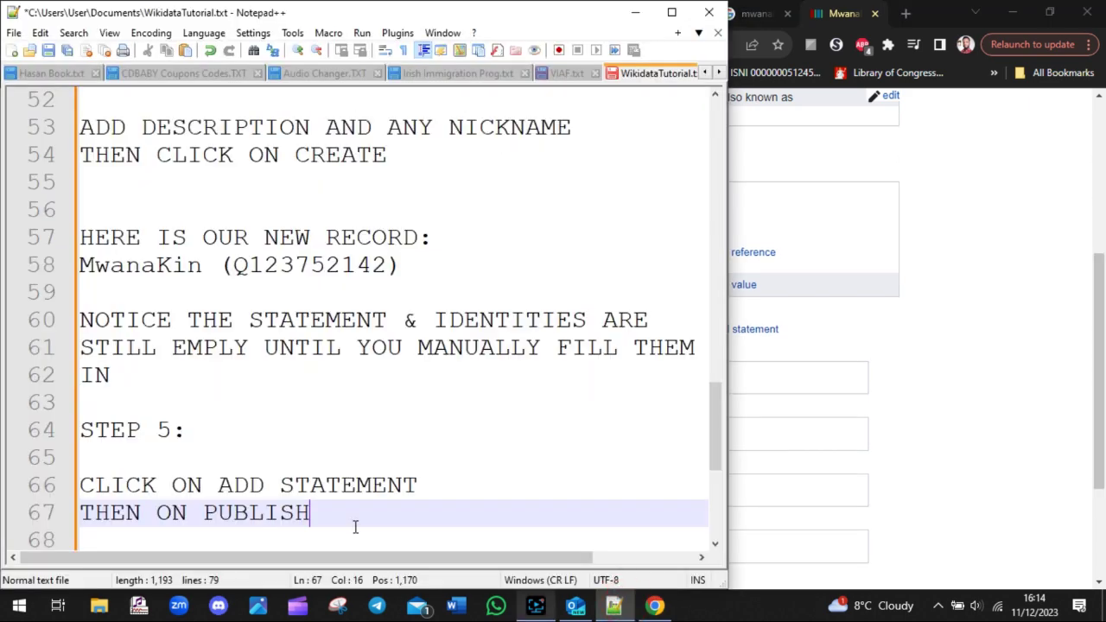
pyautogui.press('Return')
pyautogui.press('Return')
pyautogui.write('IF YOU ARE C')
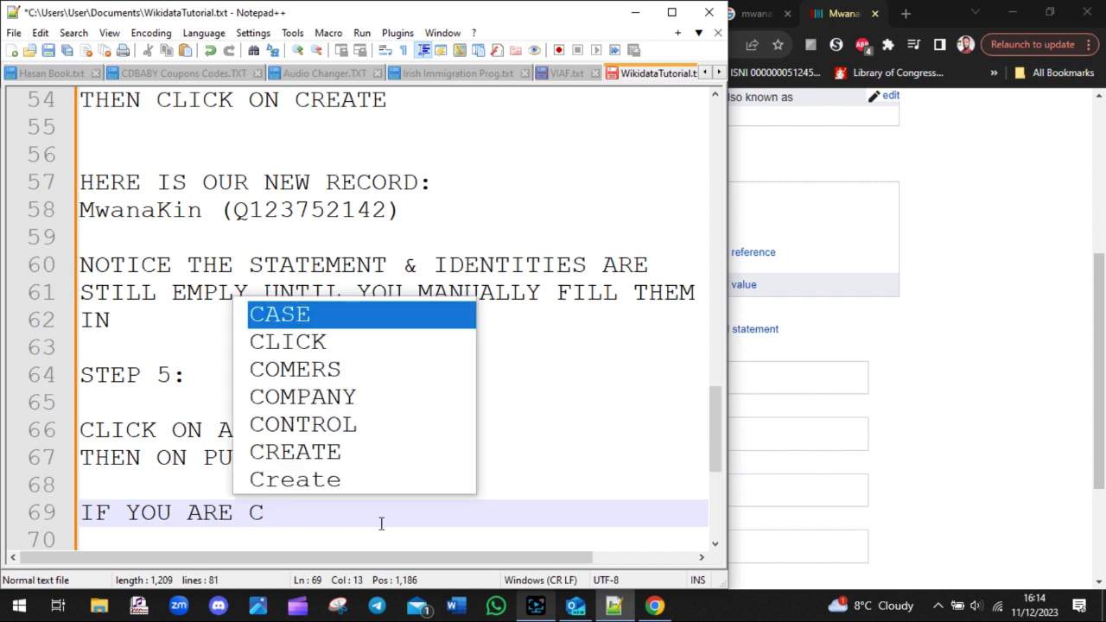
pyautogui.write('REATING O')
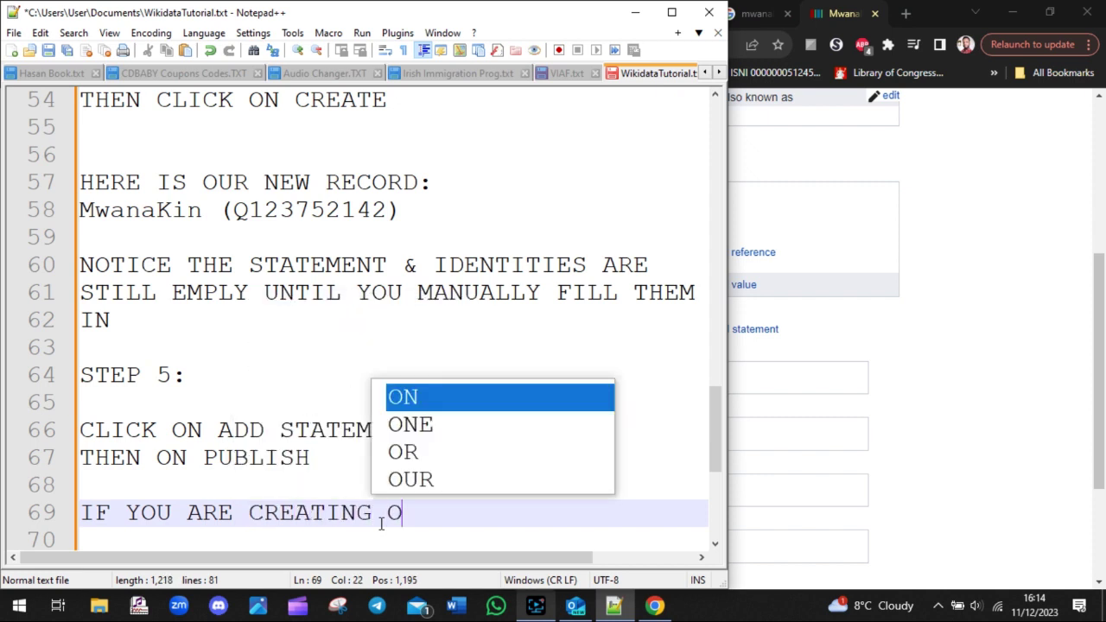
pyautogui.write('NE FOR YOUR')
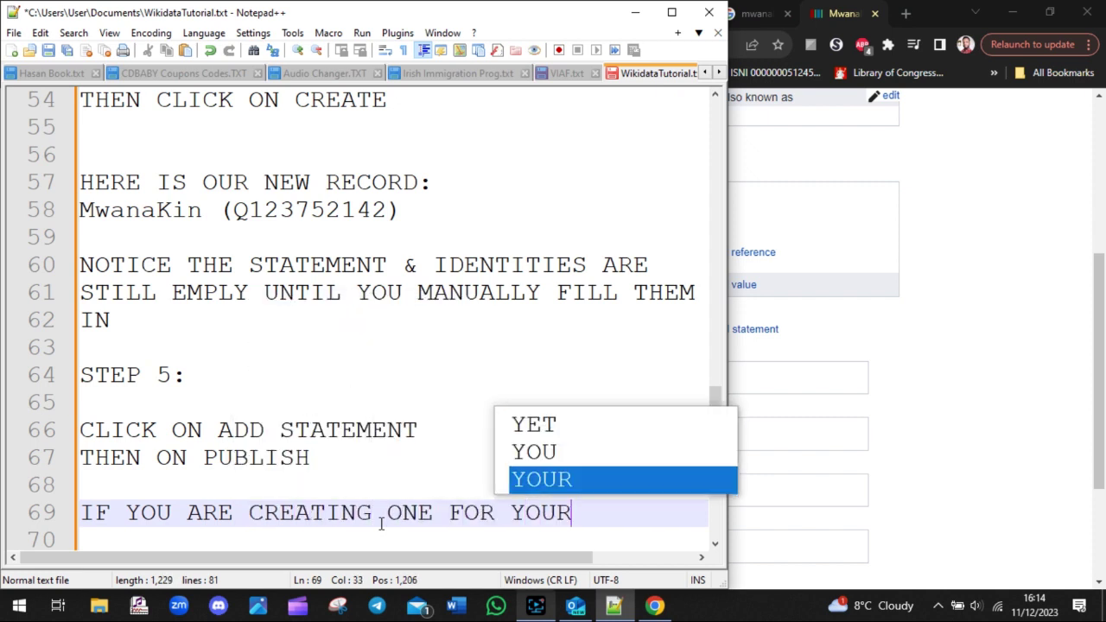
pyautogui.write('E')
pyautogui.press('BackSpace')
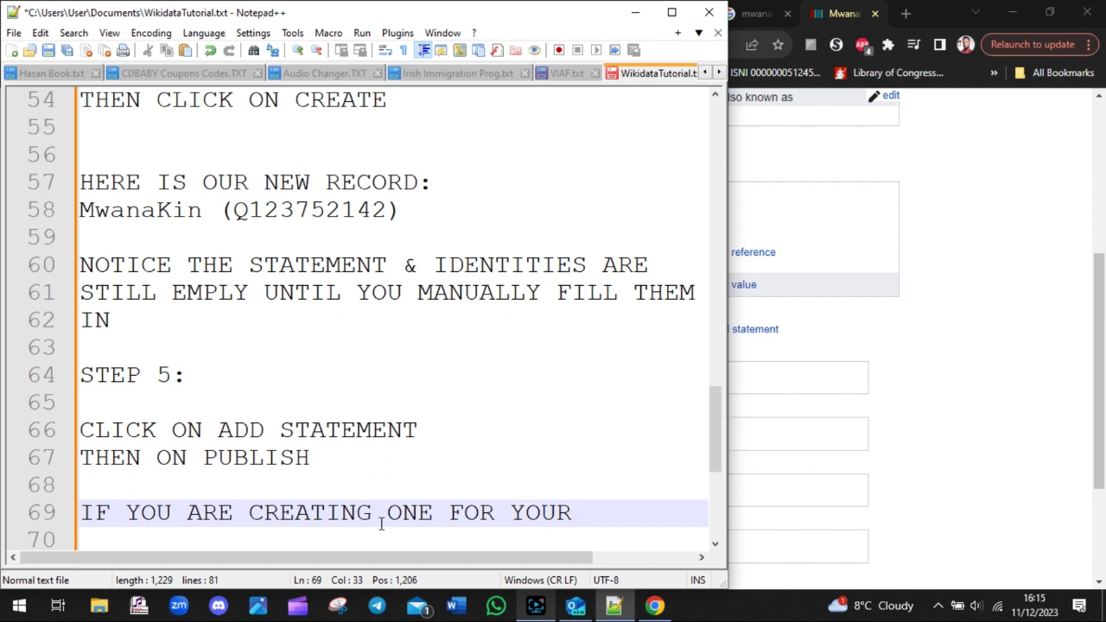
pyautogui.write('SELF')
pyautogui.press('Return')
# - Continue the note with THEN YOU HAVE TO TAKE THE followed by the example person's full name, and start another line
pyautogui.write('T')
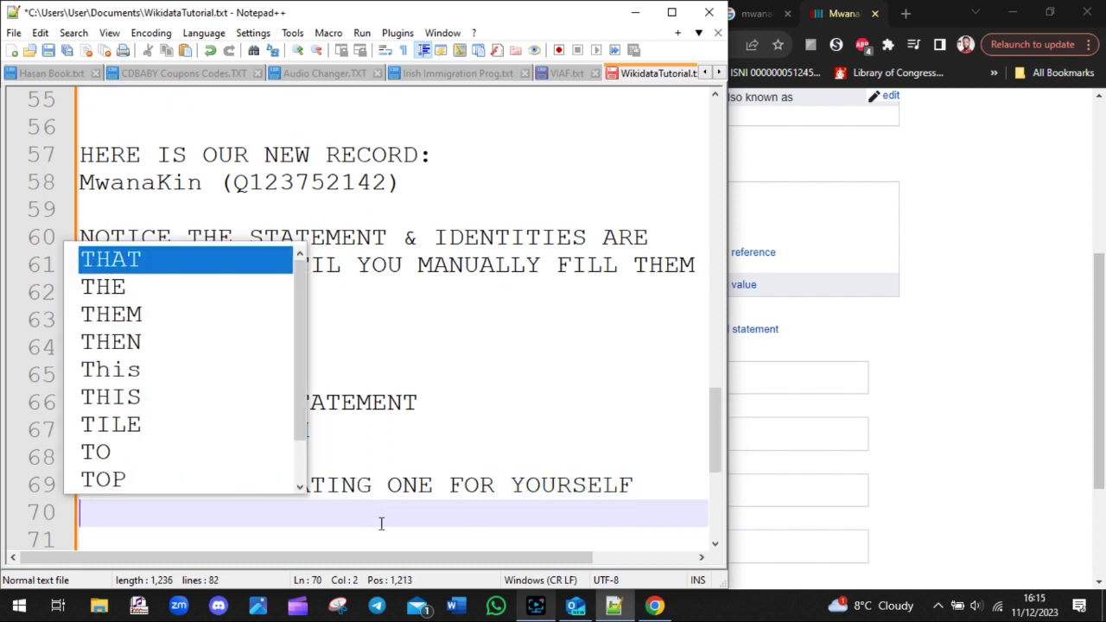
pyautogui.write('HEN YOU HAVE TO ')
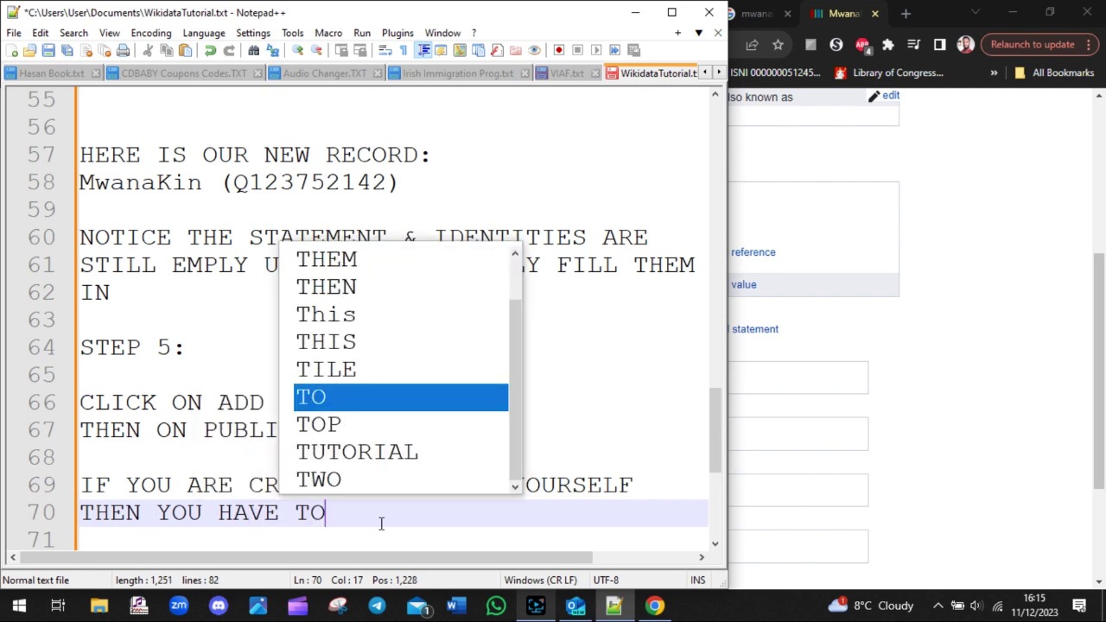
pyautogui.write('TAKE MY W')
pyautogui.press('BackSpace')
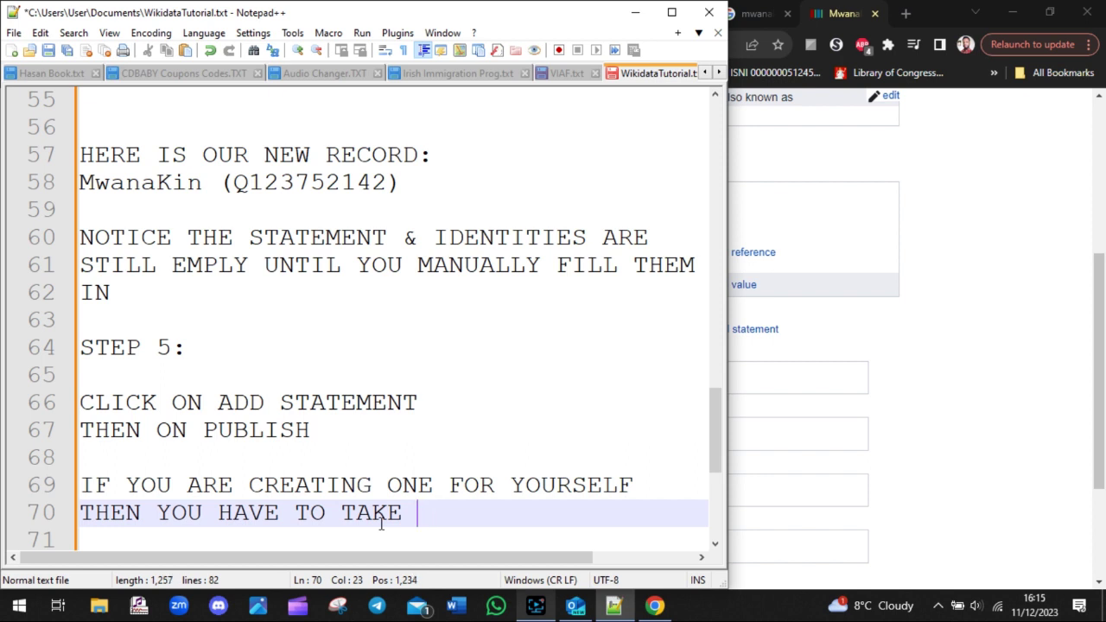
pyautogui.write('THE MWANANDEKE')
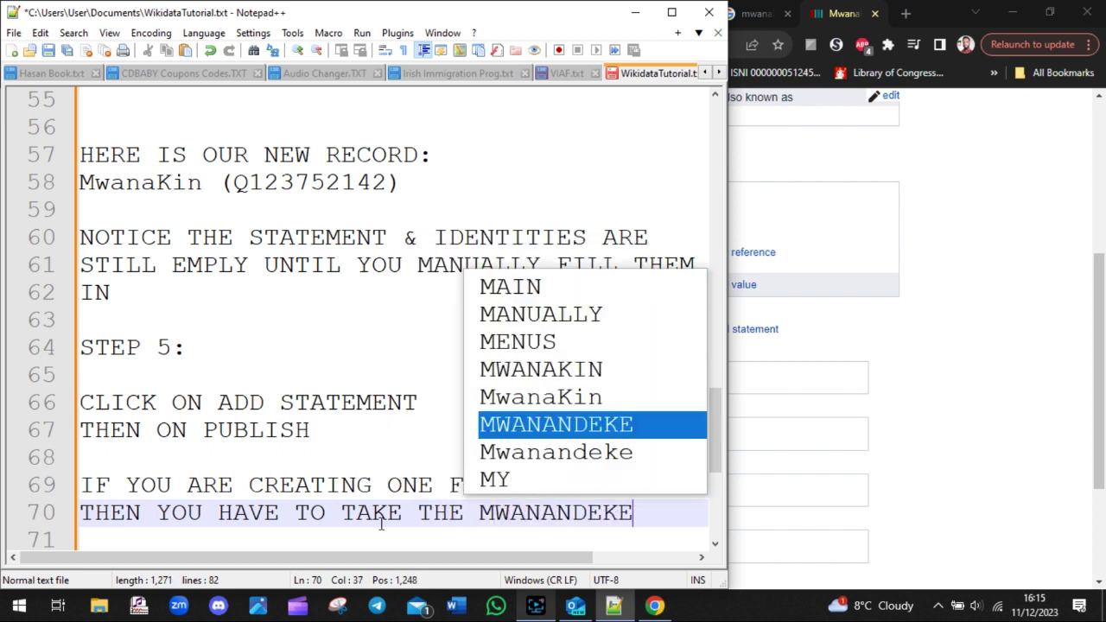
pyautogui.write(' KINDEM')
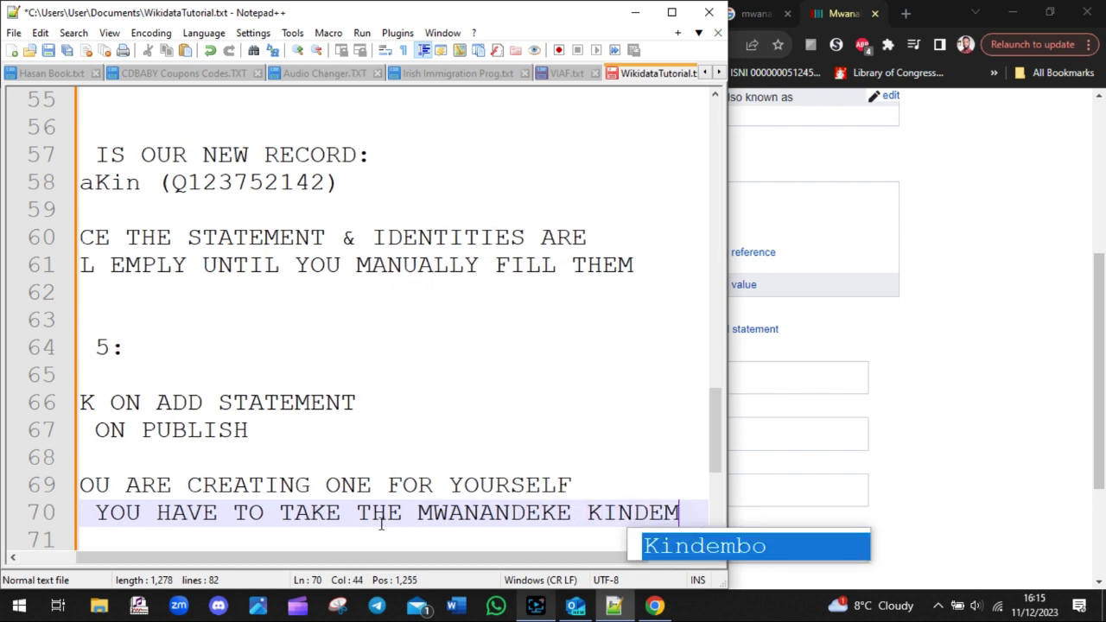
pyautogui.write('BO')
pyautogui.press('Return')
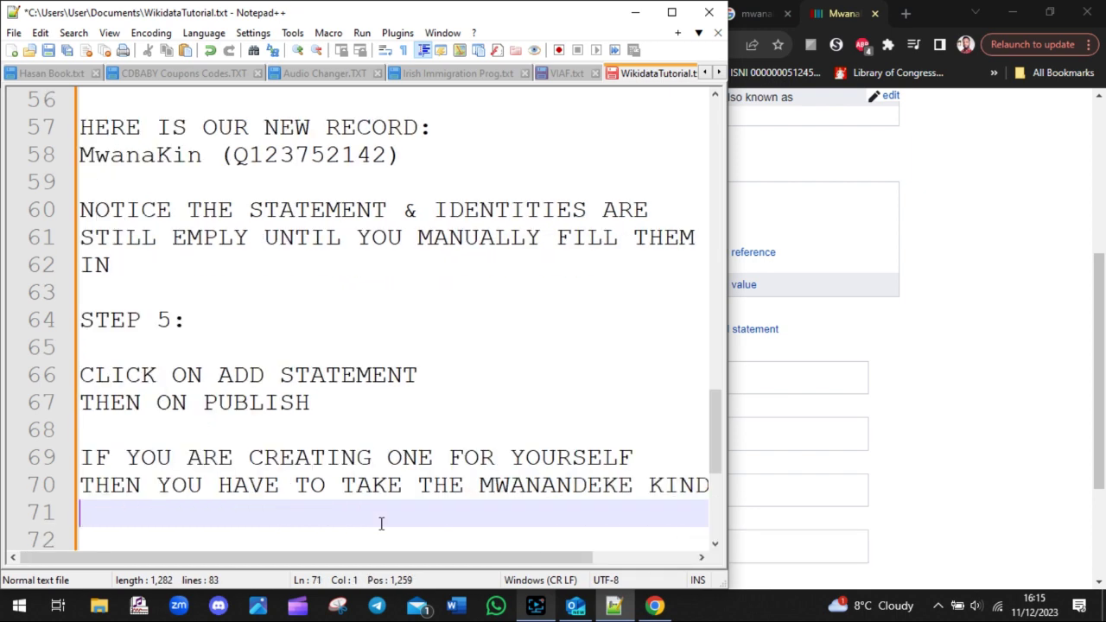
# - Write AS AN EXAMPLE on the line below the person's name
pyautogui.write('AS AN ')
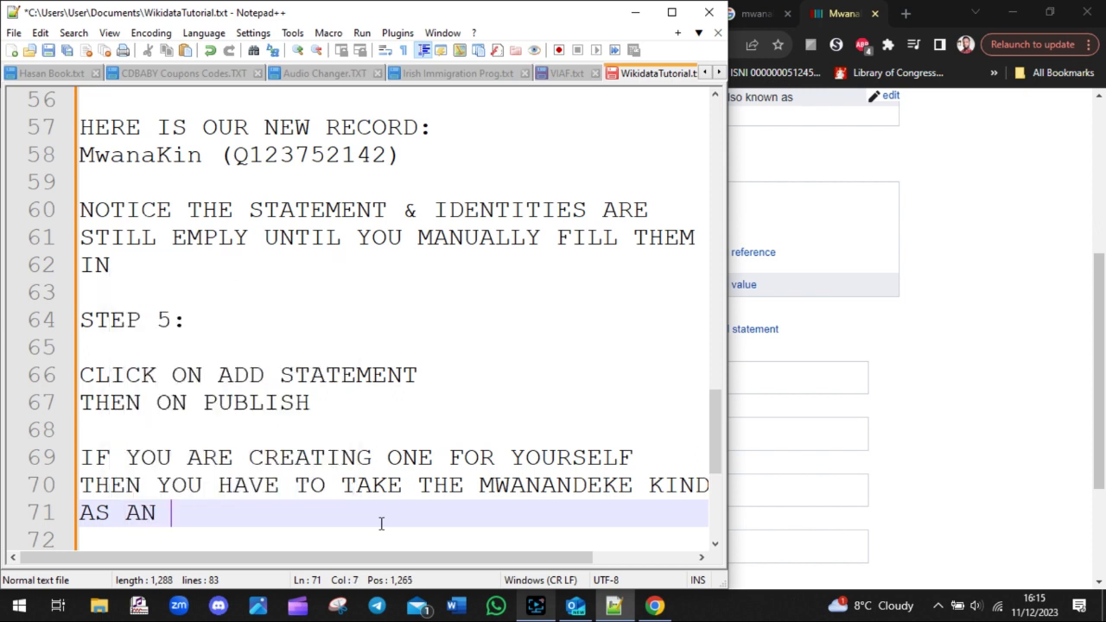
pyautogui.write('EMPLE')
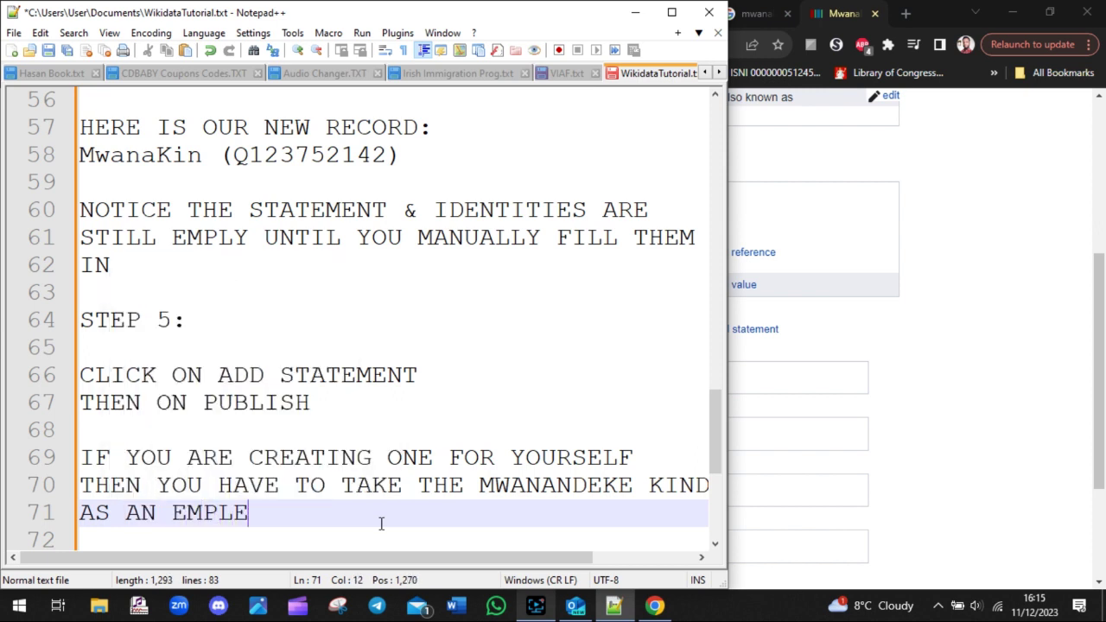
pyautogui.press('BackSpace')
pyautogui.press('BackSpace')
pyautogui.press('BackSpace')
pyautogui.press('BackSpace')
pyautogui.write('XAMPLE')
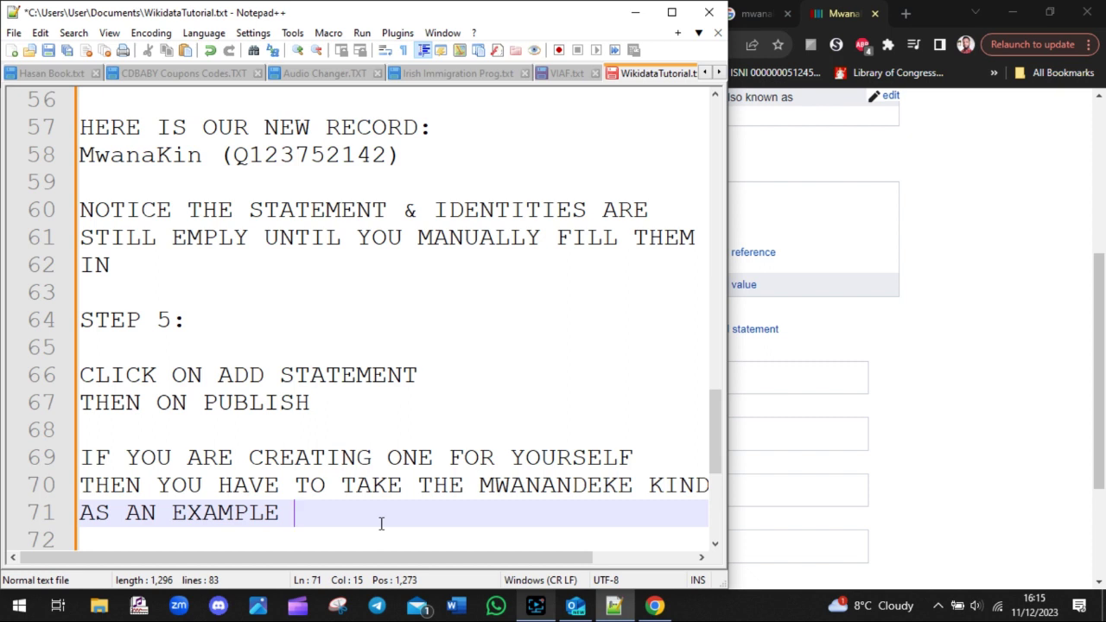
# - Complete the example line with - INSTANCE OF HUMAN, and check the item's statement in Chrome, ending back in Notepad++
pyautogui.write(' - INSTANCE F')
pyautogui.press('BackSpace')
pyautogui.press('BackSpace')
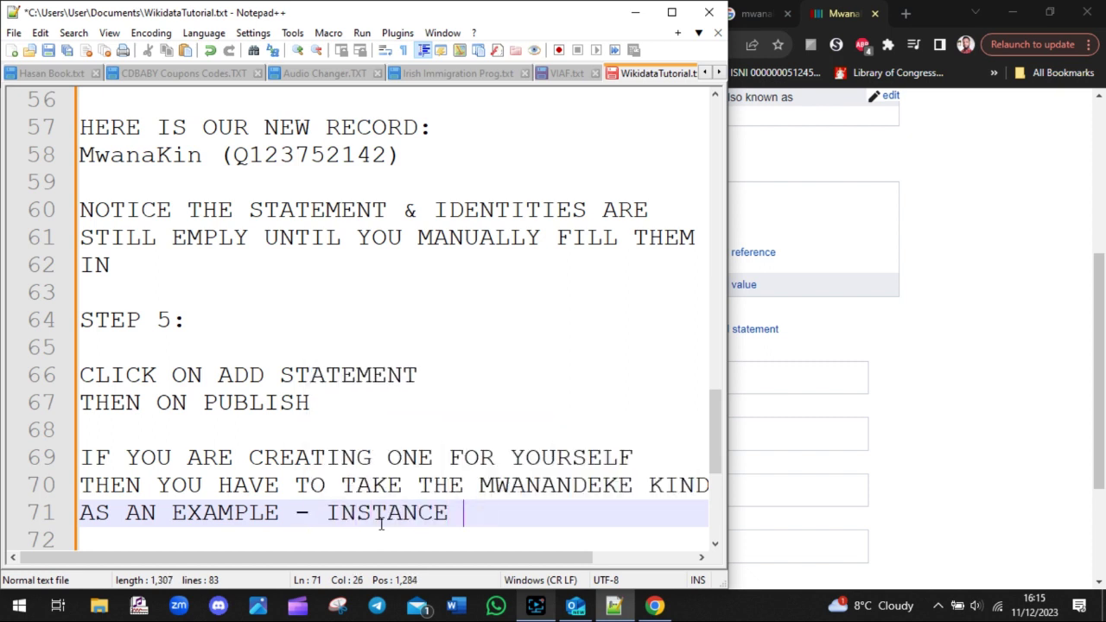
pyautogui.write('OF HUMAN')
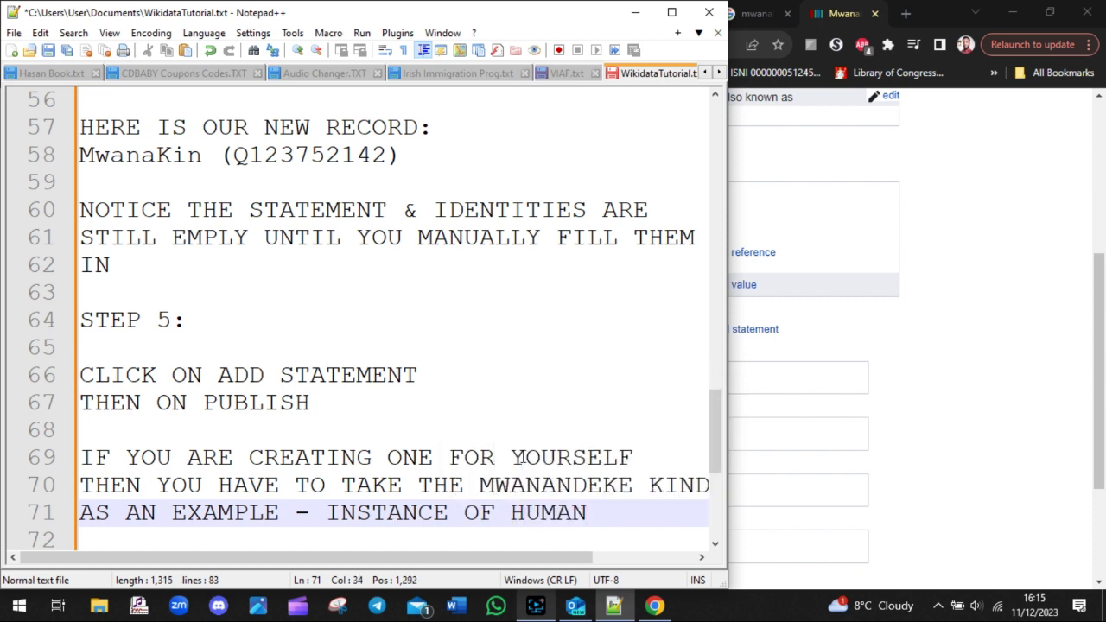
pyautogui.click(955, 323)
pyautogui.moveTo(244, 204)
pyautogui.mouseDown()
pyautogui.moveTo(165, 198)
pyautogui.moveTo(255, 201)
pyautogui.mouseUp()
pyautogui.click(614, 604)
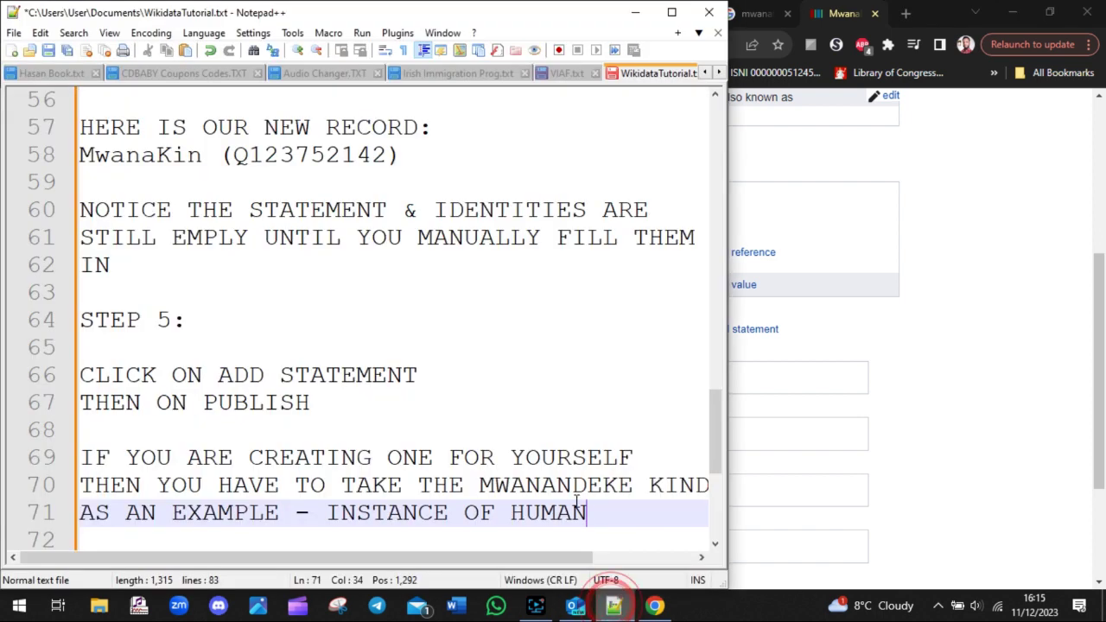
# - Add the note line "HERE WE'RE CREATING AN INSTANCE OF A BUSINESS" below the "INSTANCE OF HUMAN" paragraph, followed by a new line
pyautogui.press('Return')
pyautogui.press('Return')
pyautogui.write('HERE W')
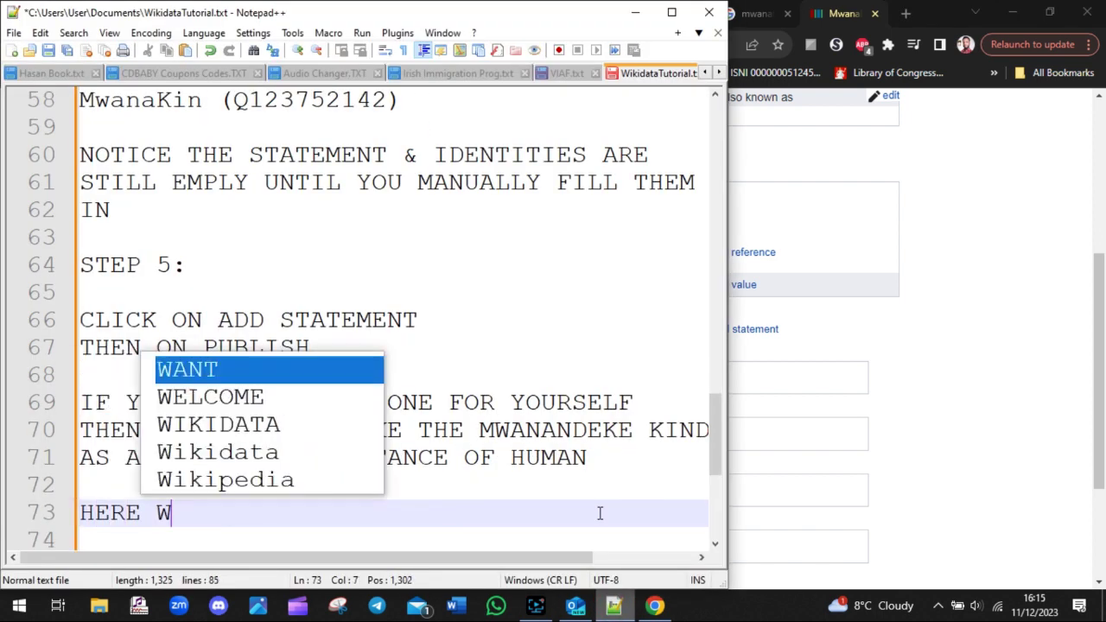
pyautogui.write("E'RE CREA")
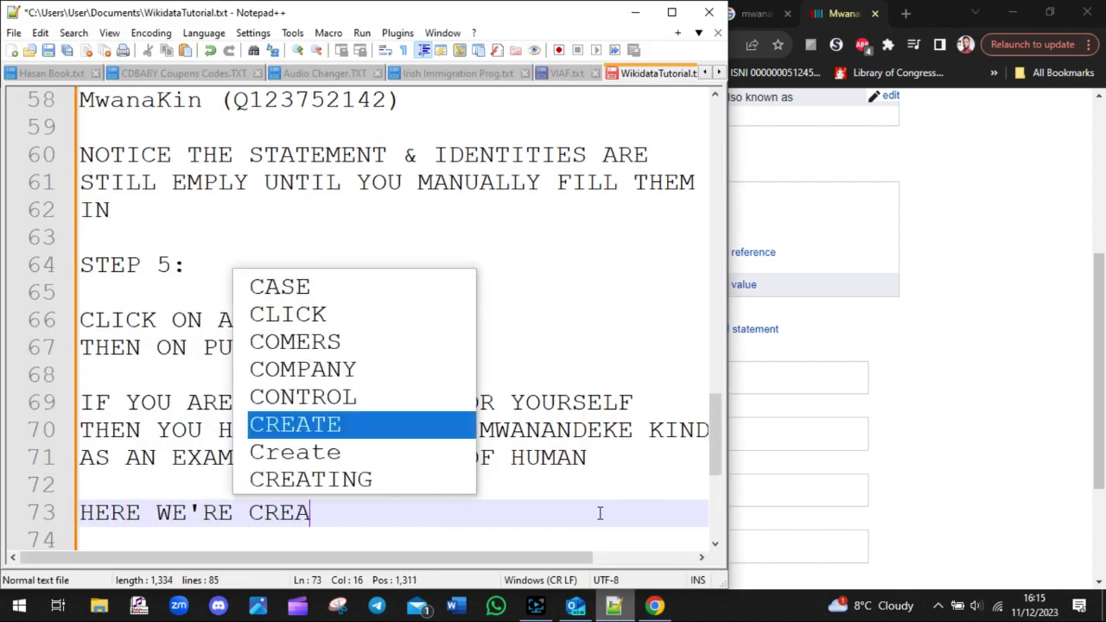
pyautogui.write('TEING AN')
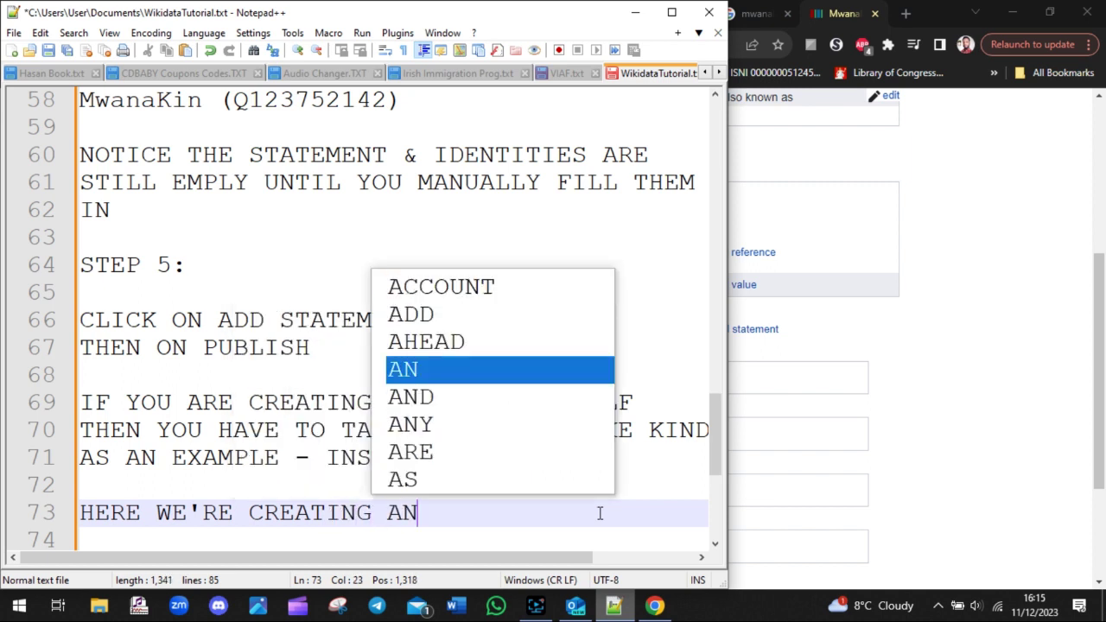
pyautogui.write(' INSTANCE OF A ')
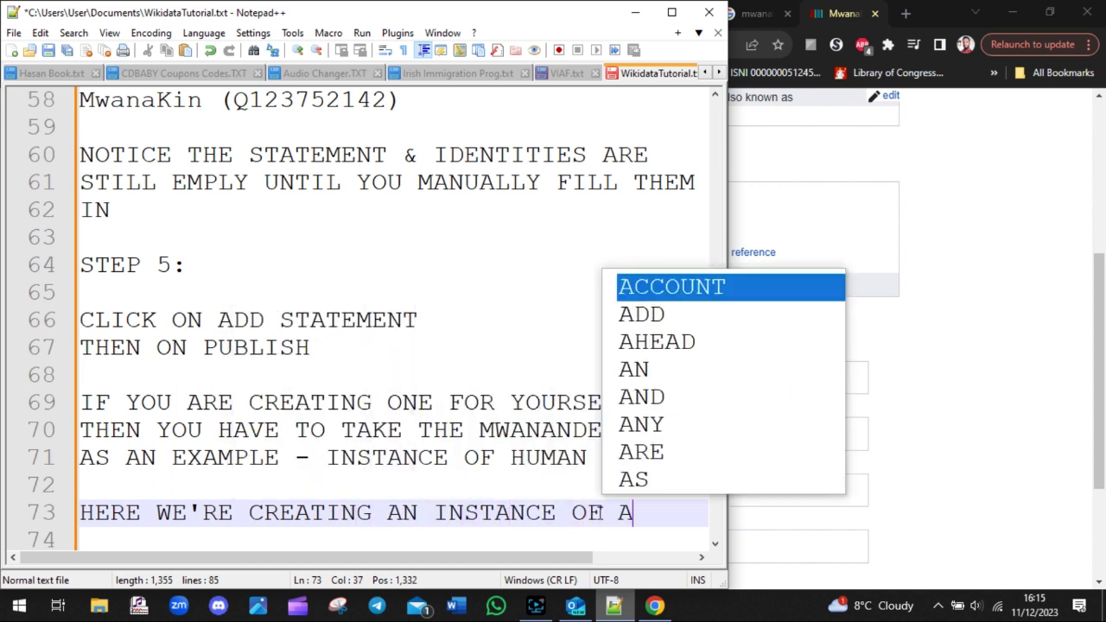
pyautogui.write('BUSINESS')
pyautogui.press('Return')
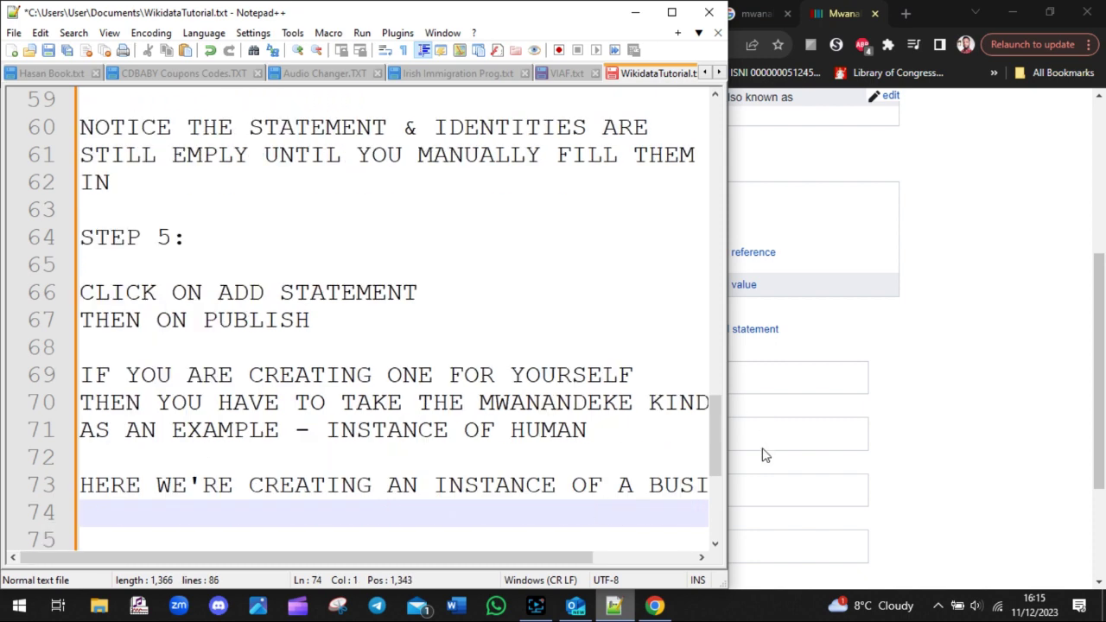
# - Switch to the Wikidata item in Chrome, highlight the instance of statement's value to examine it, and return to Notepad++
pyautogui.click(903, 426)
pyautogui.moveTo(415, 199); pyautogui.dragTo(345, 202)
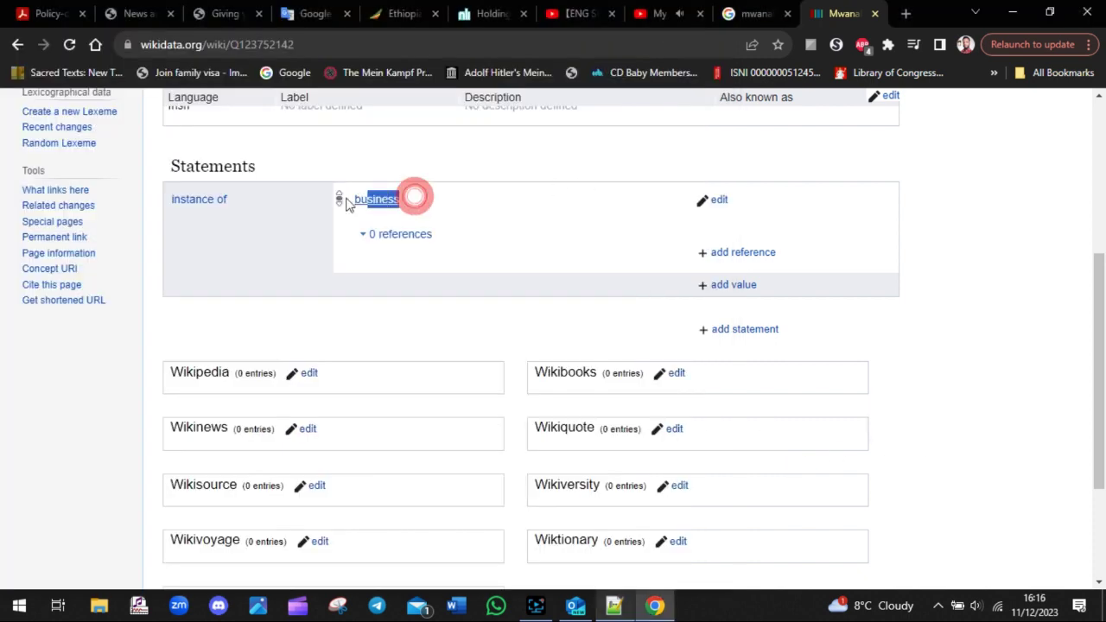
pyautogui.click(443, 325)
pyautogui.click(614, 605)
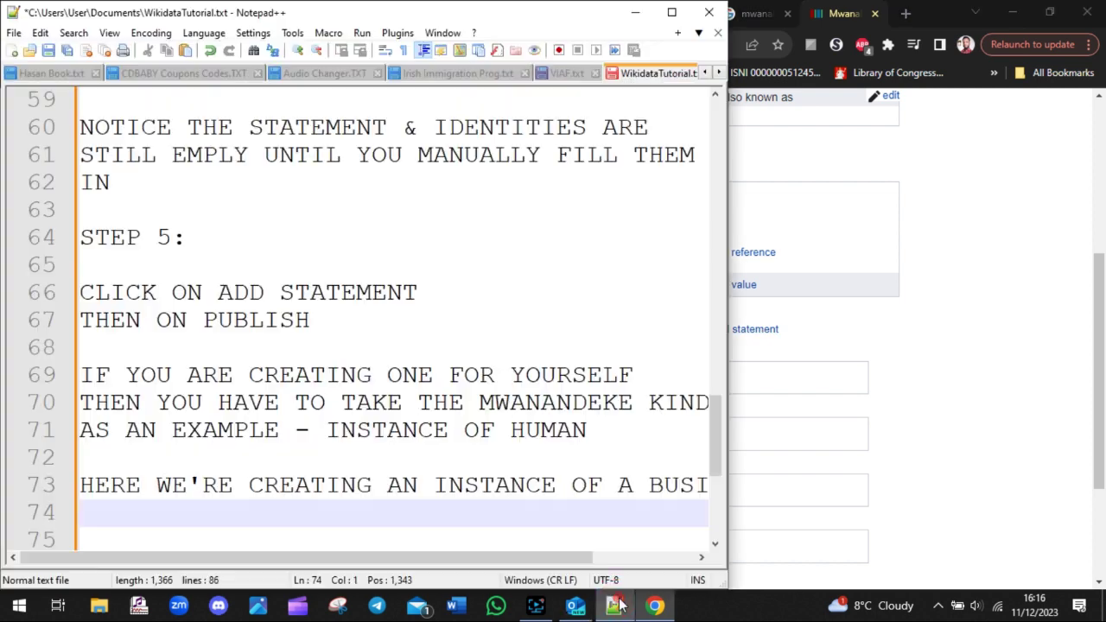
# - Below a blank gap, add the note "KEEP ADDING MORE STATEMENTS TO INCREASE" with "THE CREDIBILITY" on the following line
pyautogui.press('Return')
pyautogui.press('Return')
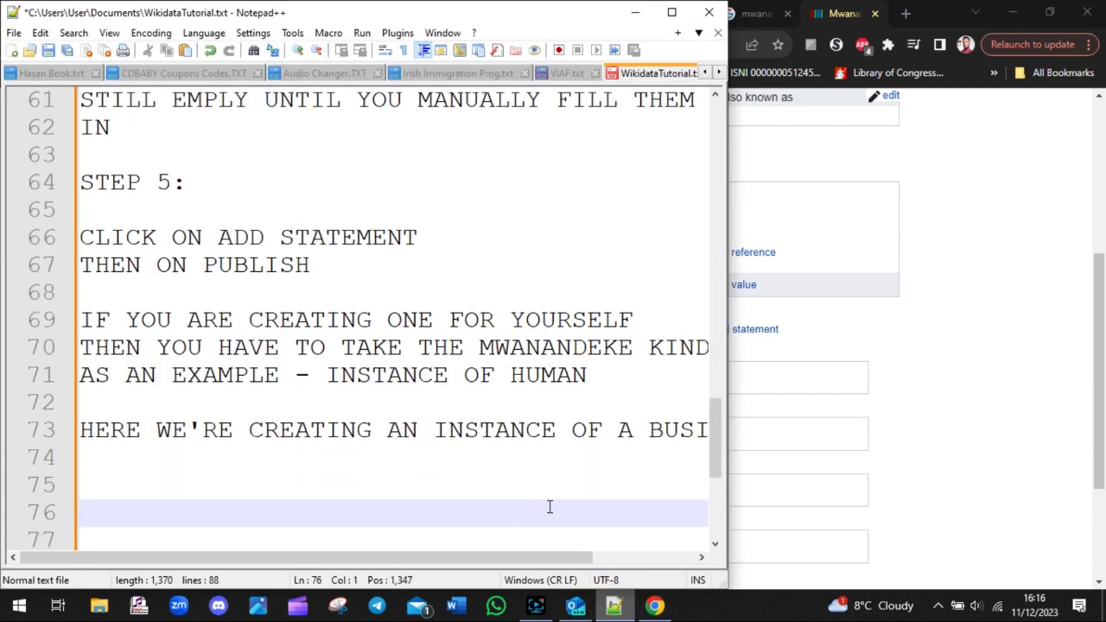
pyautogui.write('A')
pyautogui.press('BackSpace')
pyautogui.write('KEEP ')
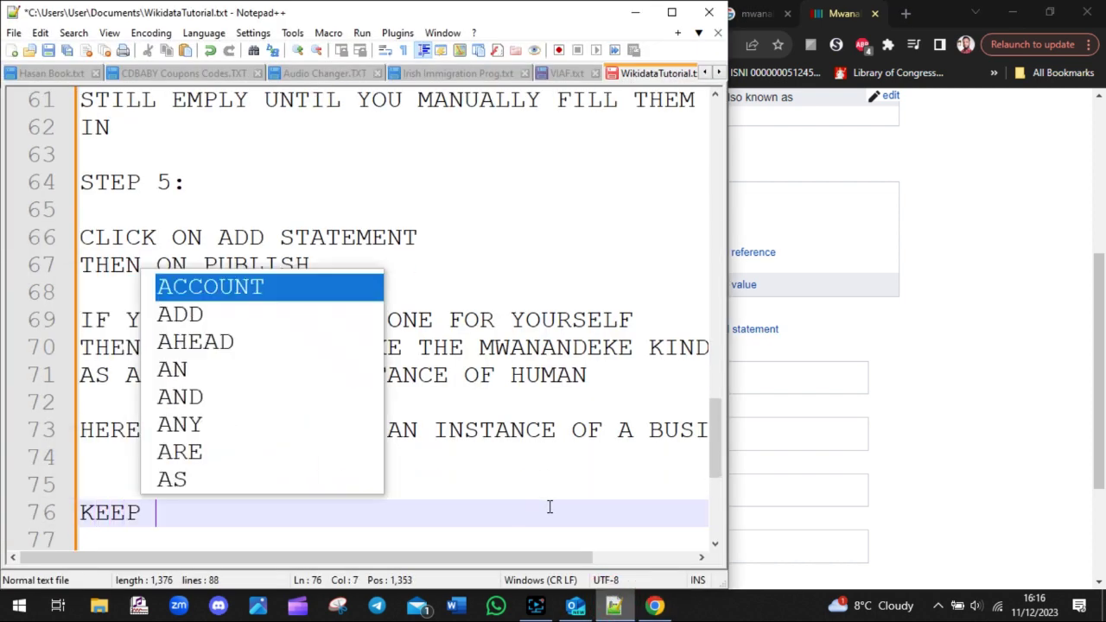
pyautogui.write('ADDING MORE ')
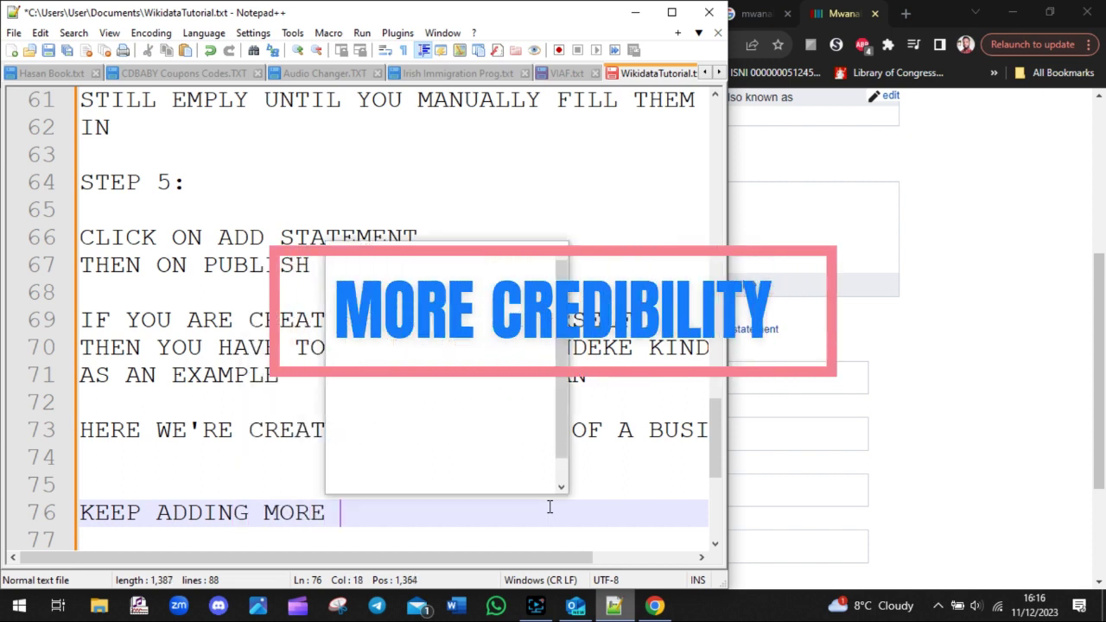
pyautogui.write('STATEM')
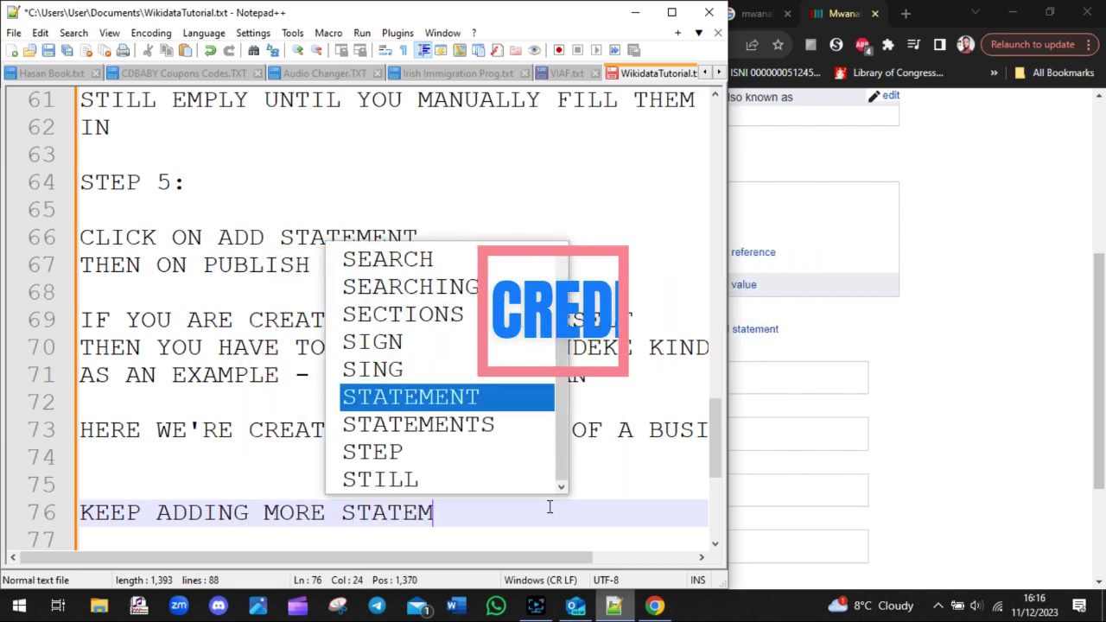
pyautogui.press('Down')
pyautogui.press('Return')
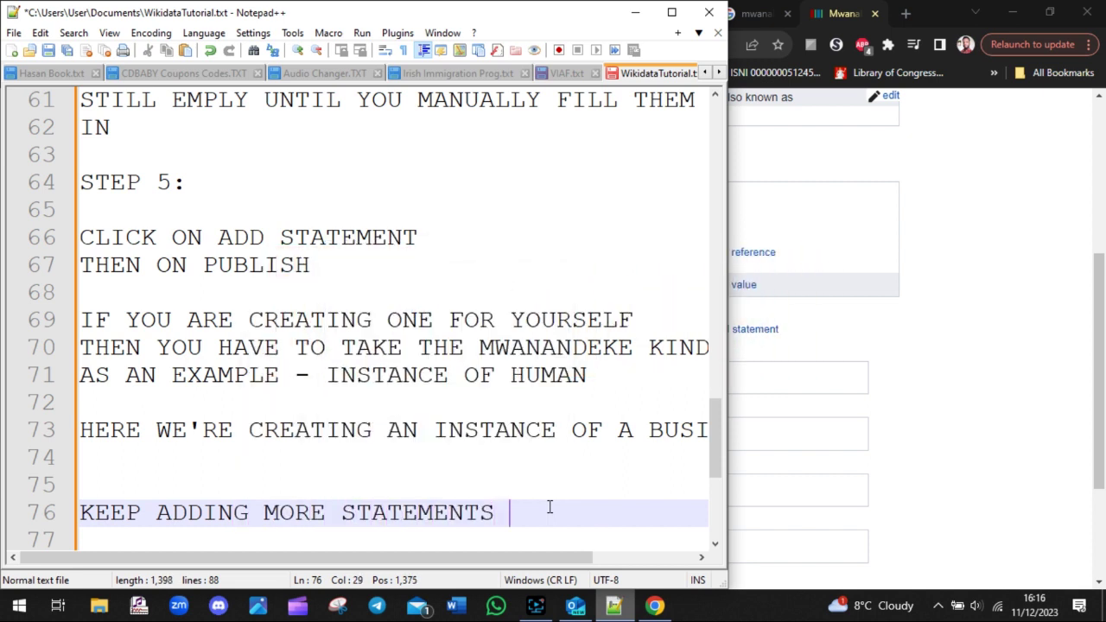
pyautogui.write('TO INCREASE')
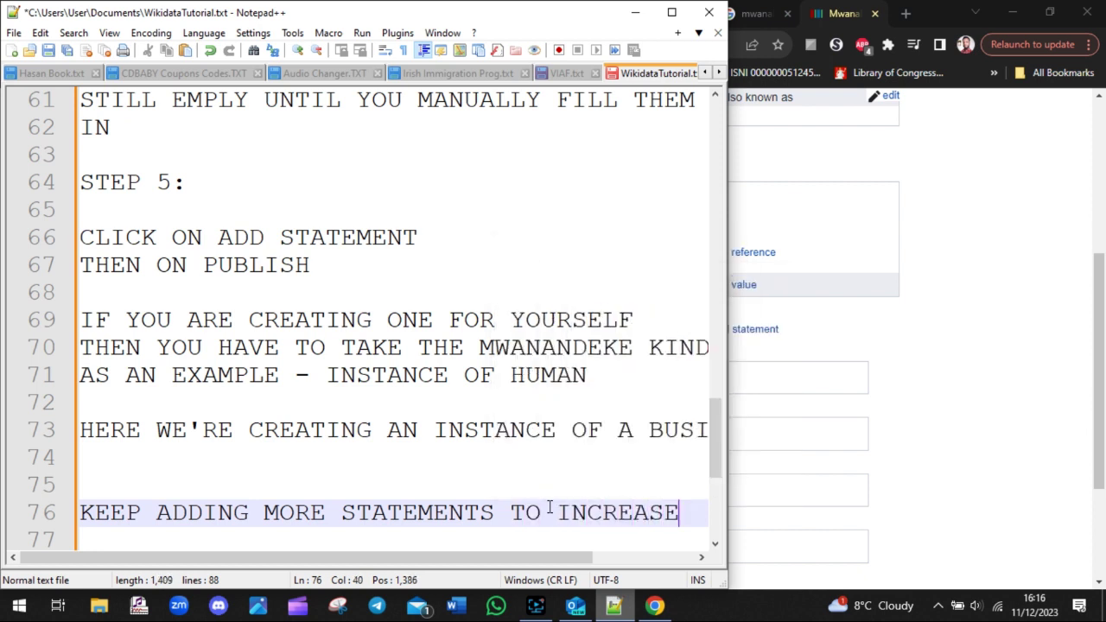
pyautogui.press('Return')
pyautogui.write('THE CRE')
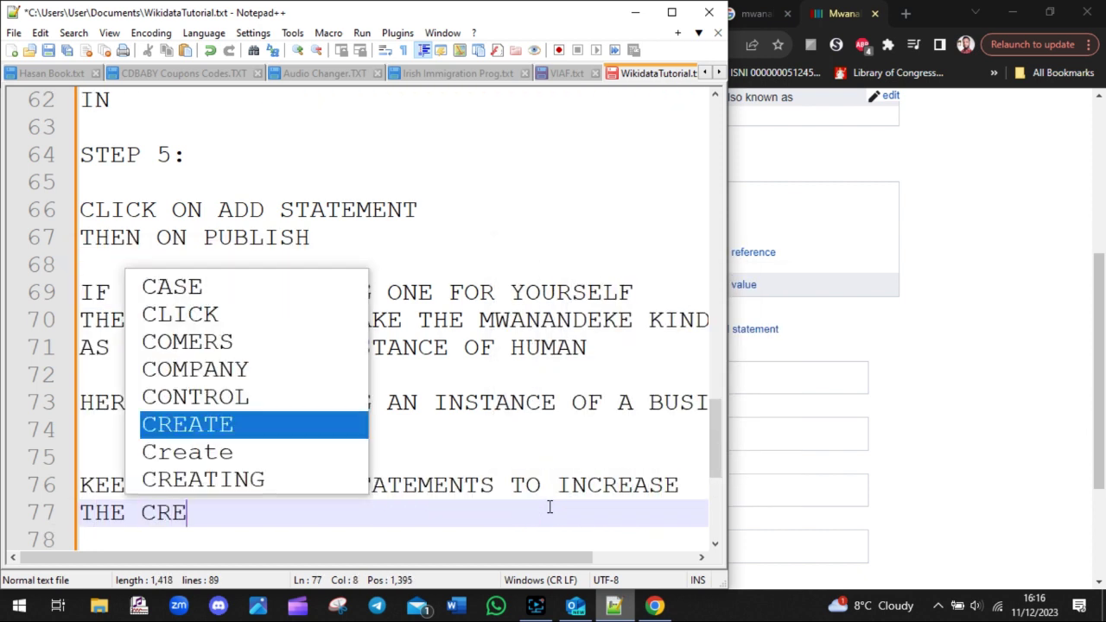
pyautogui.write('DIBILITY')
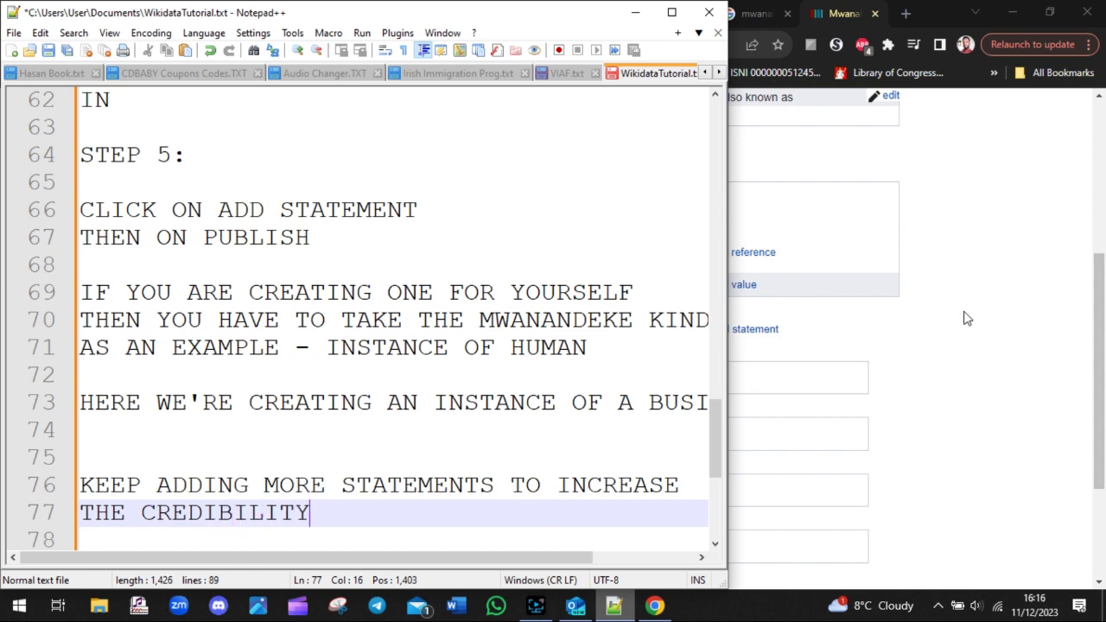
# - Switch to the Wikidata item in Chrome and start a new statement with the property country
pyautogui.click(908, 353)
pyautogui.click(756, 332)
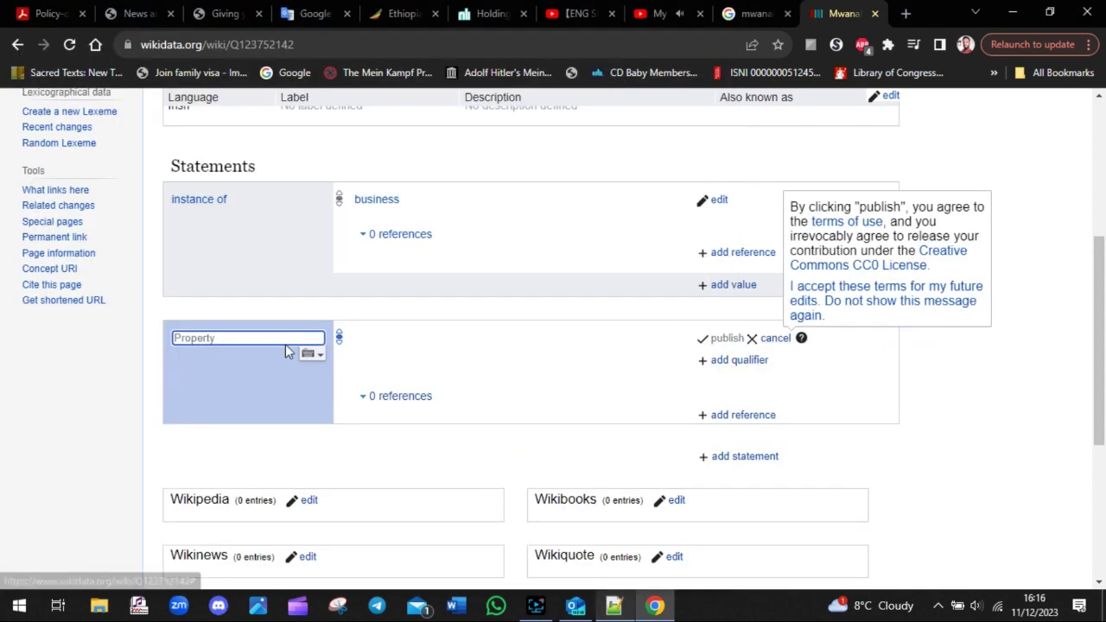
pyautogui.click(207, 337)
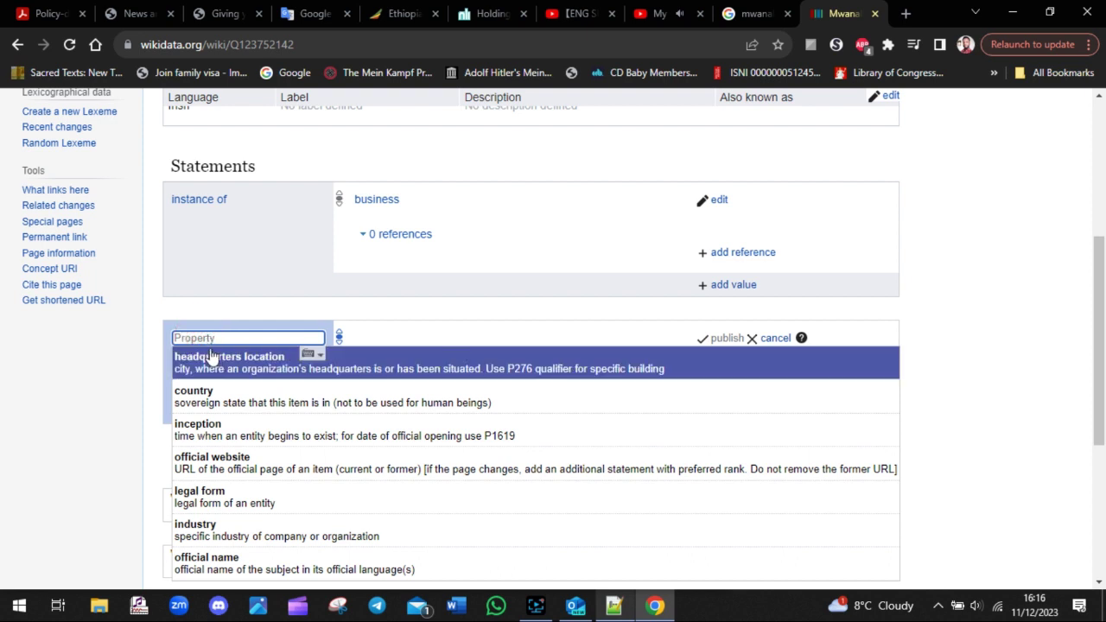
pyautogui.click(239, 396)
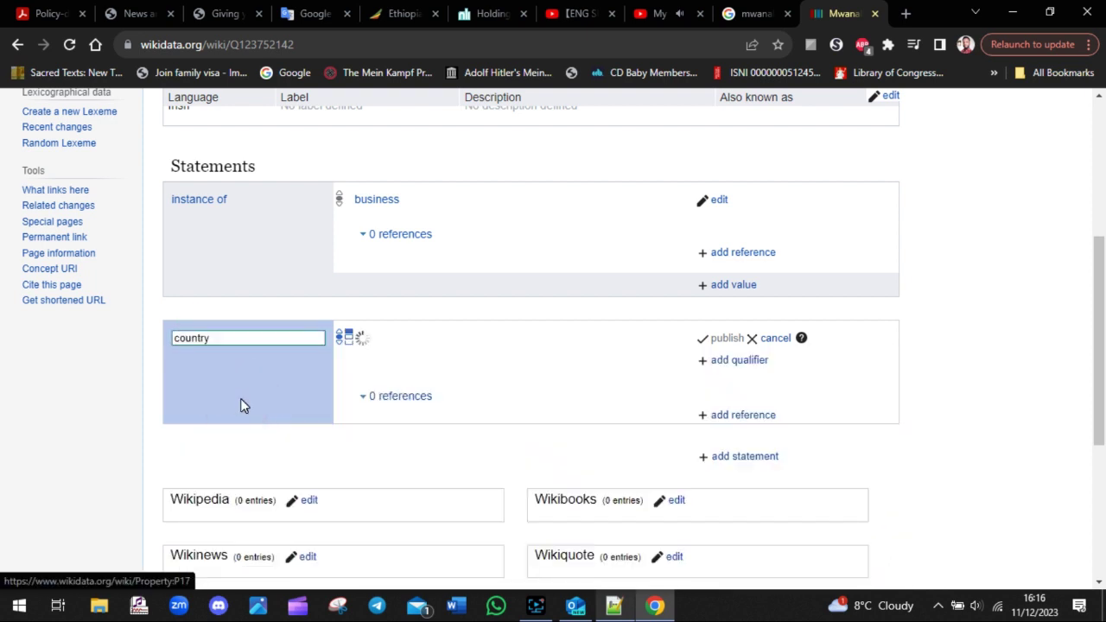
# - Set the country statement's value to Republic of Ireland and publish it
pyautogui.click(434, 335)
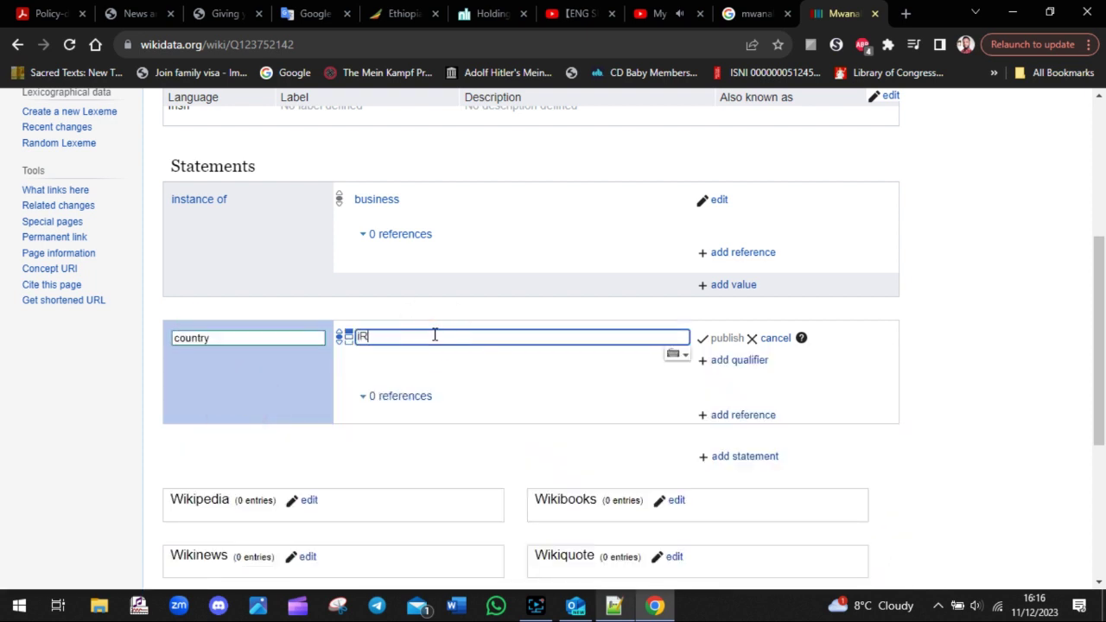
pyautogui.press('BackSpace')
pyautogui.press('BackSpace')
pyautogui.press('BackSpace')
pyautogui.press('BackSpace')
pyautogui.press('BackSpace')
pyautogui.press('BackSpace')
pyautogui.press('BackSpace')
pyautogui.press('BackSpace')
pyautogui.press('BackSpace')
pyautogui.press('BackSpace')
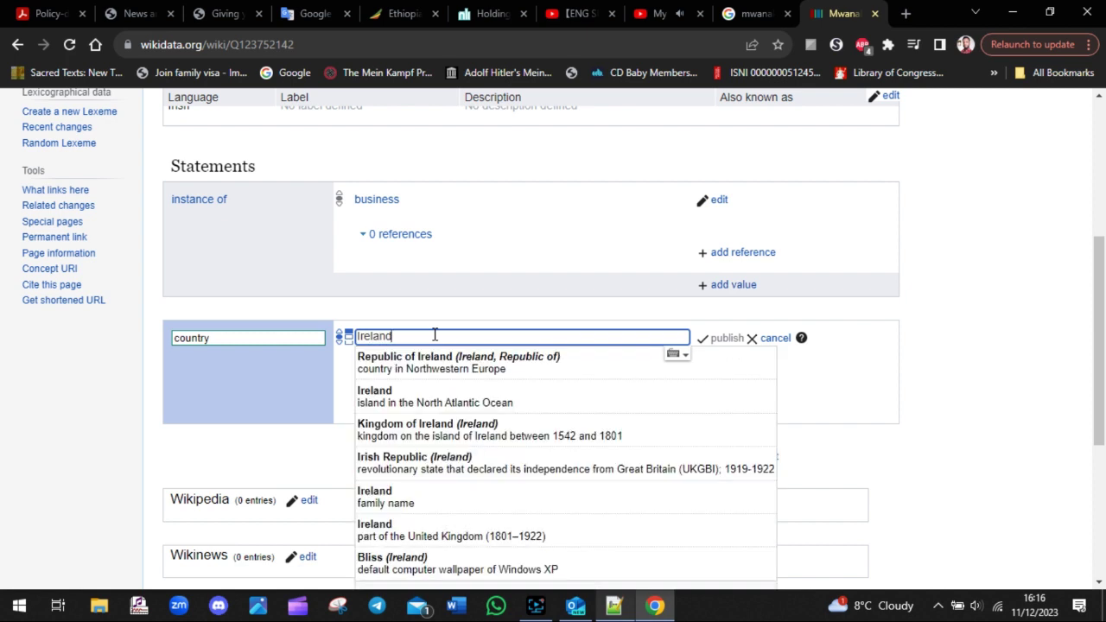
pyautogui.click(457, 363)
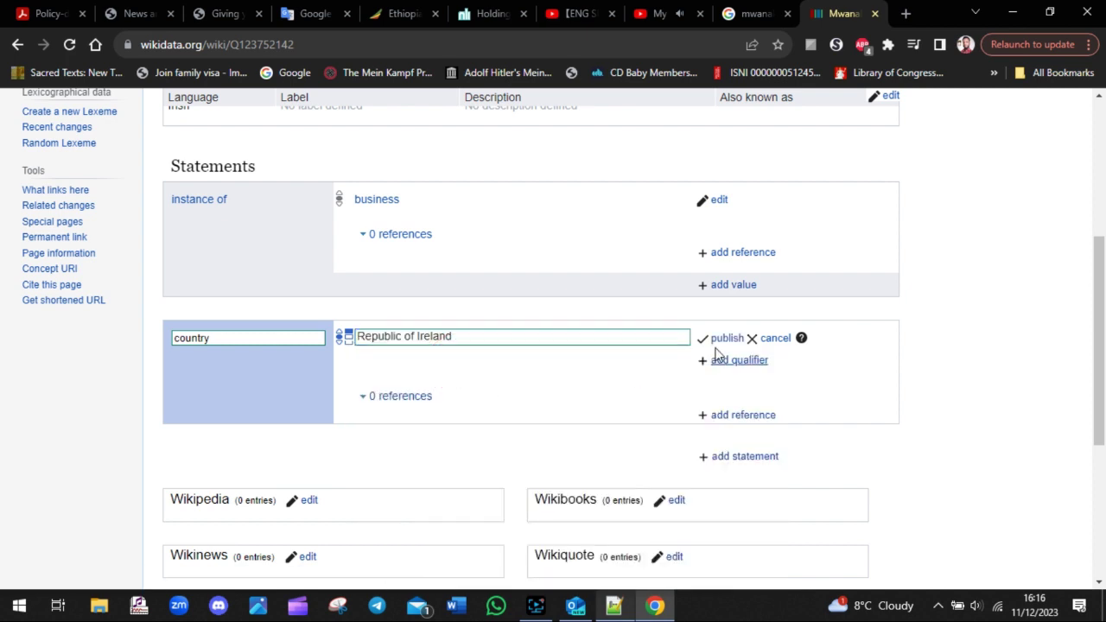
pyautogui.click(724, 338)
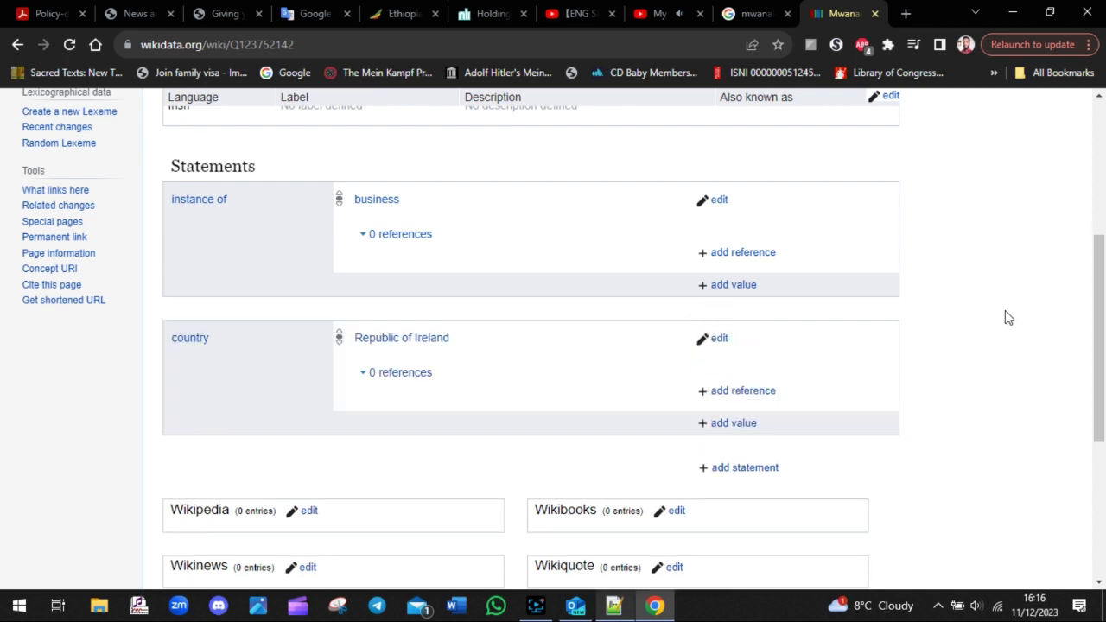
# - Start another statement below country, searching properties for "web" and choosing official website
pyautogui.scroll(-2, 1087, 308)
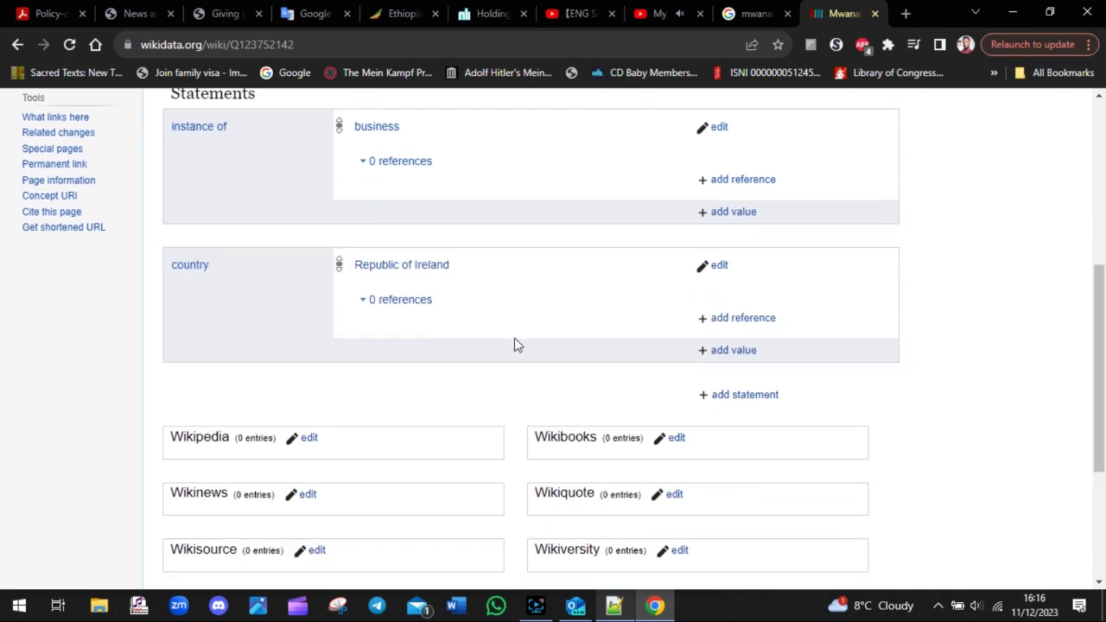
pyautogui.click(748, 392)
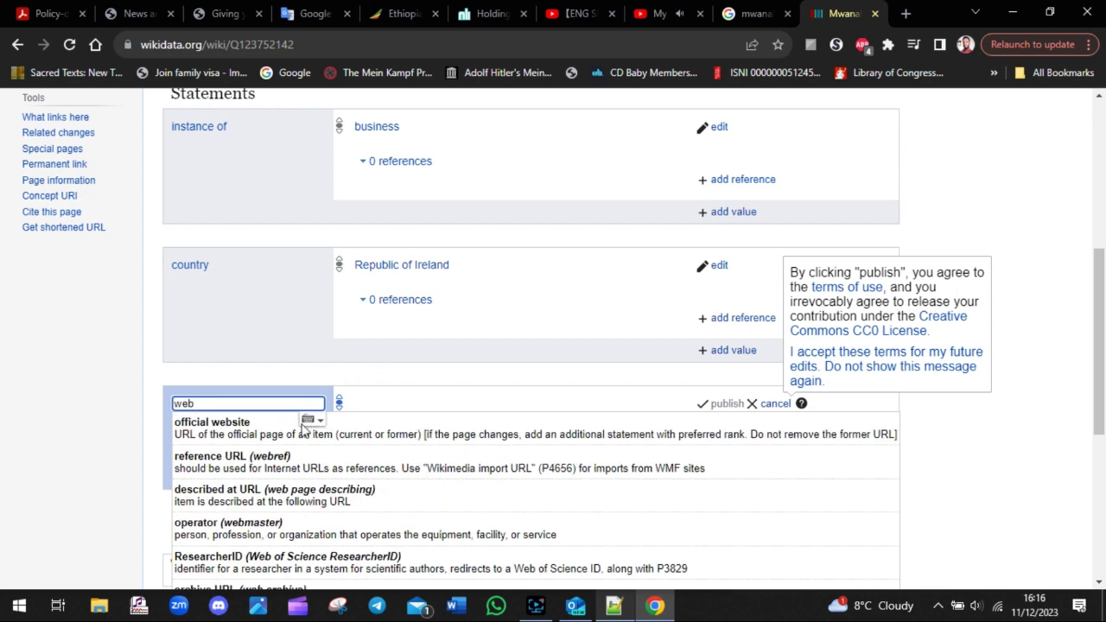
pyautogui.click(303, 432)
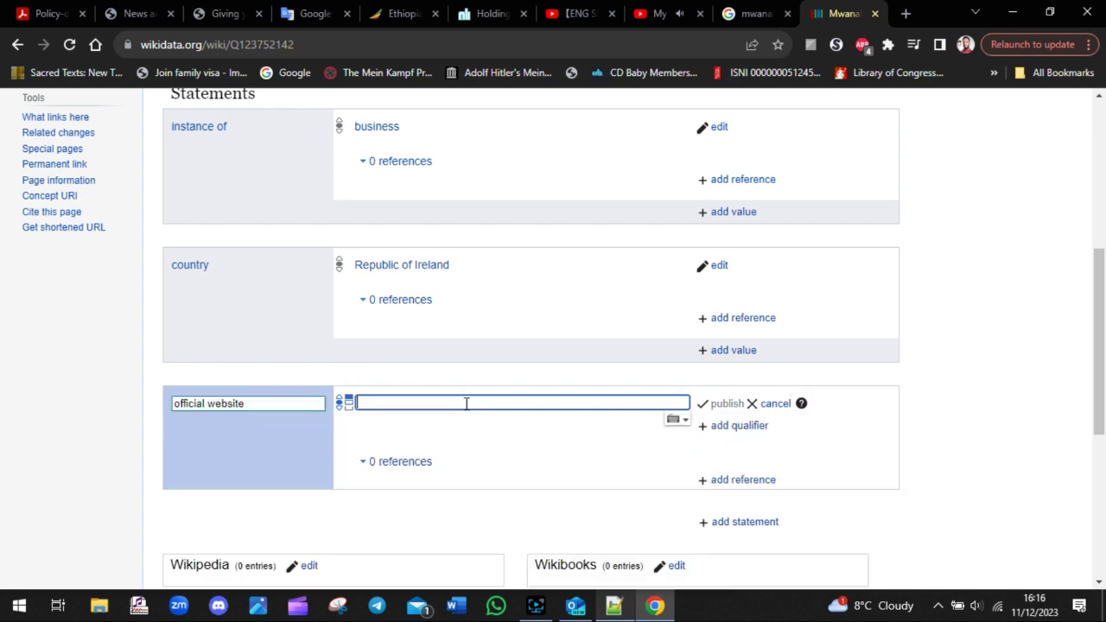
pyautogui.click(755, 11)
pyautogui.scroll(10, 748, 283)
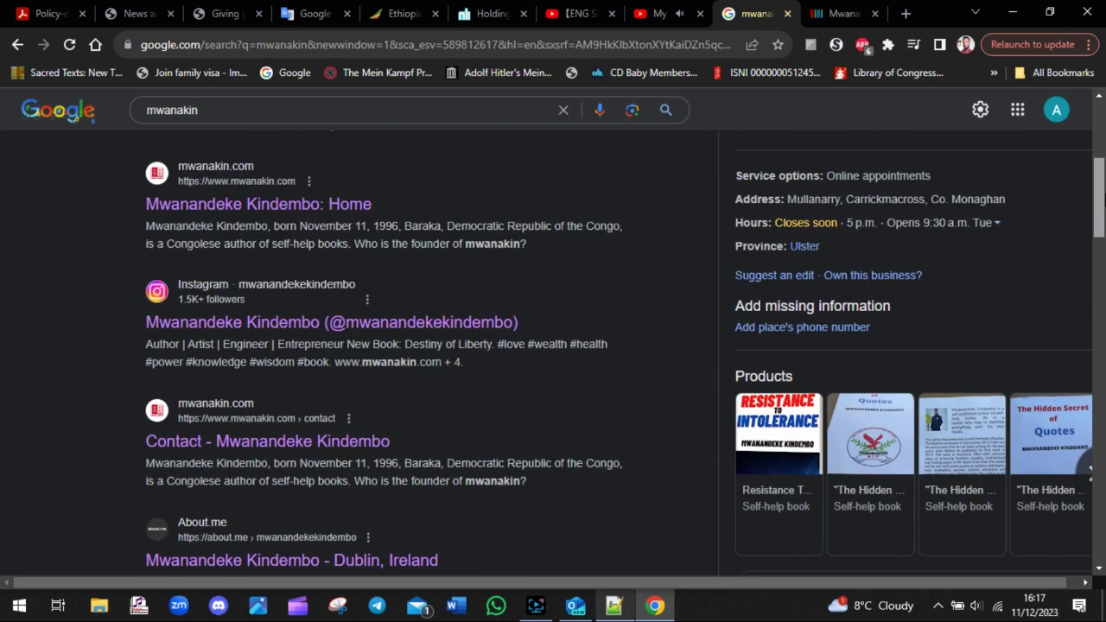
pyautogui.rightClick(767, 283)
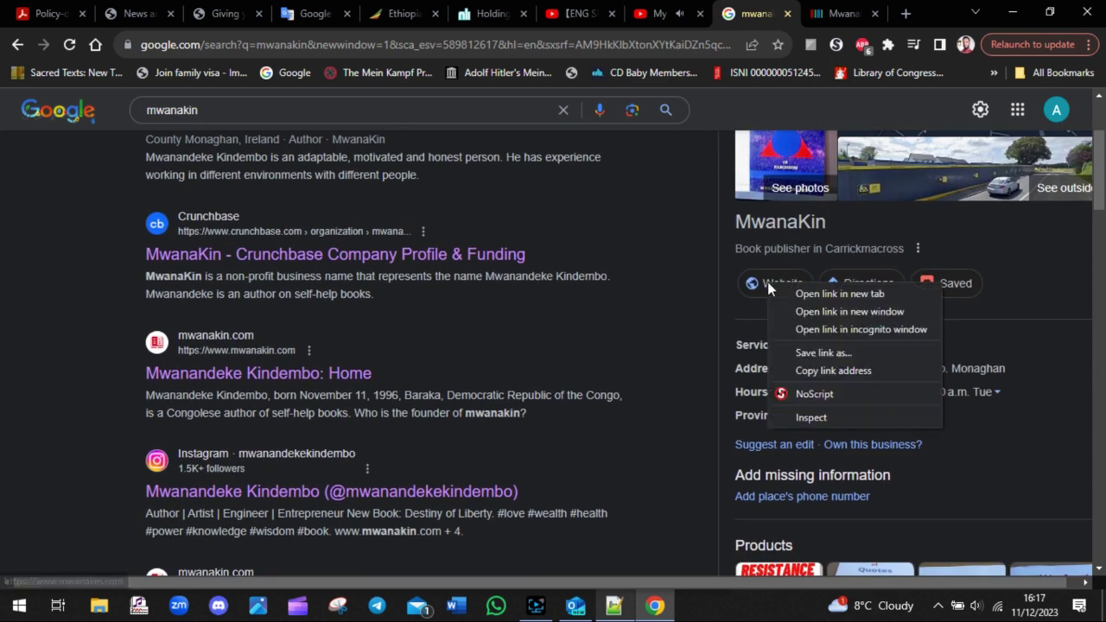
pyautogui.click(812, 368)
pyautogui.click(825, 11)
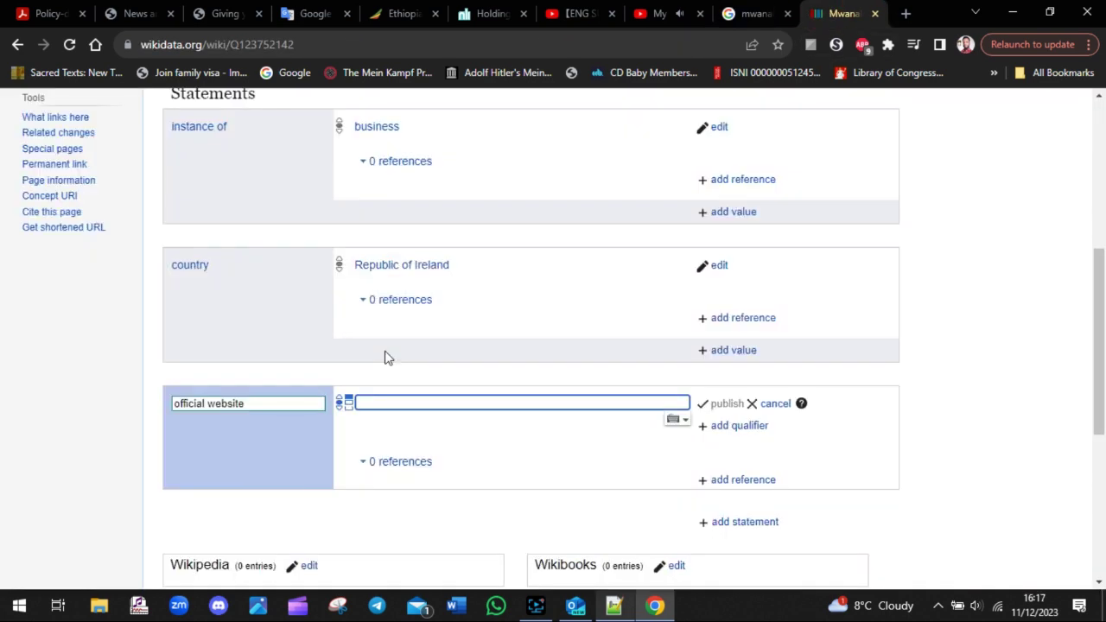
pyautogui.hotkey('ctrl', 'v')
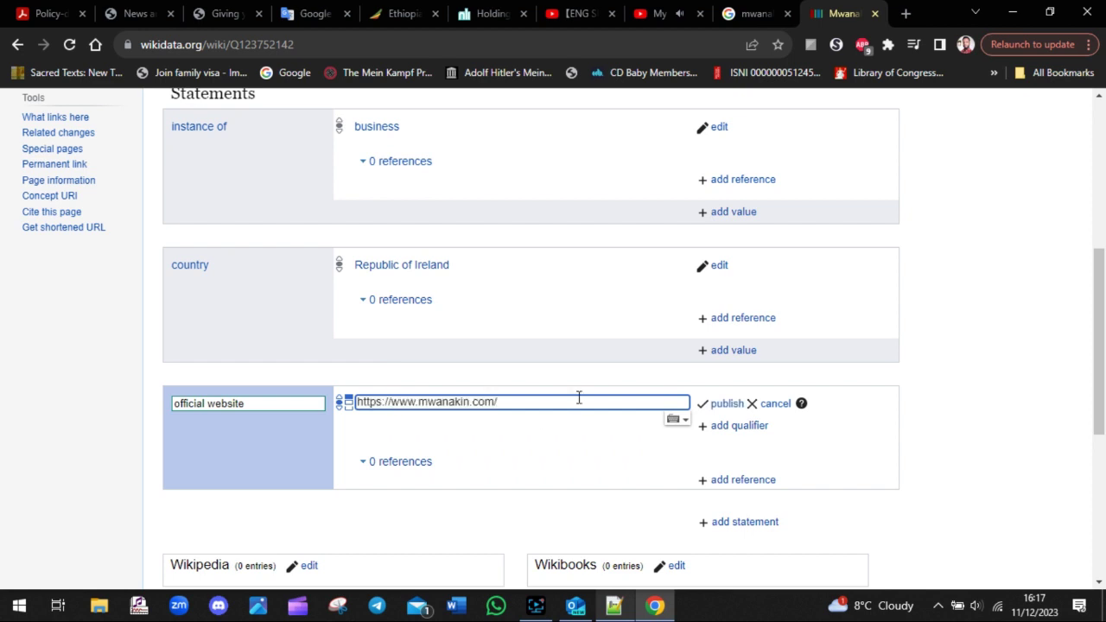
pyautogui.click(719, 405)
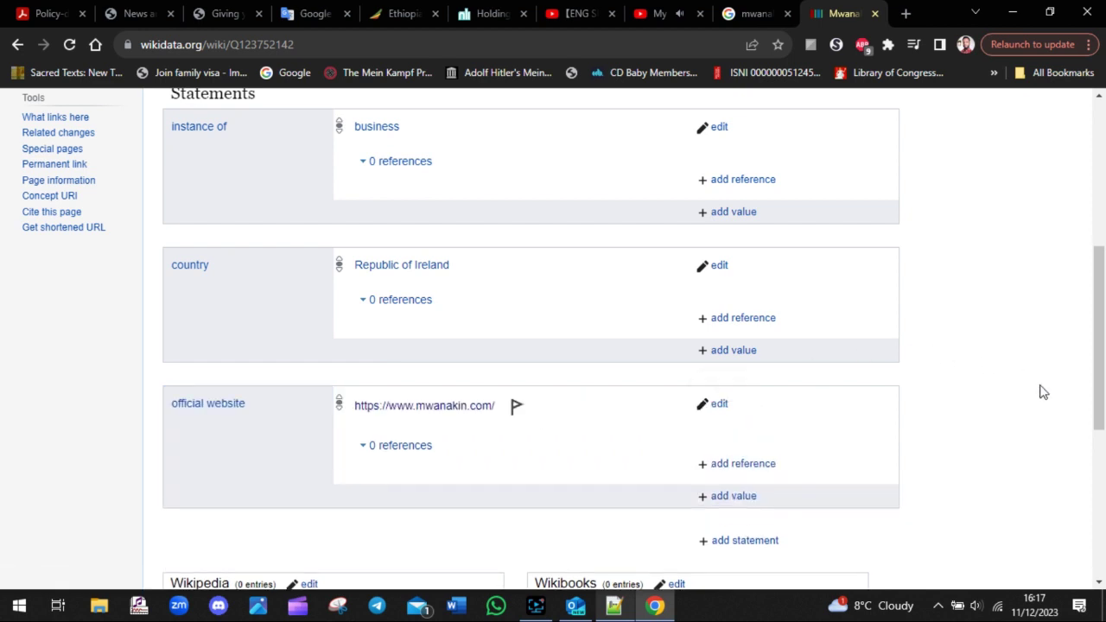
pyautogui.scroll(-1, 1097, 337)
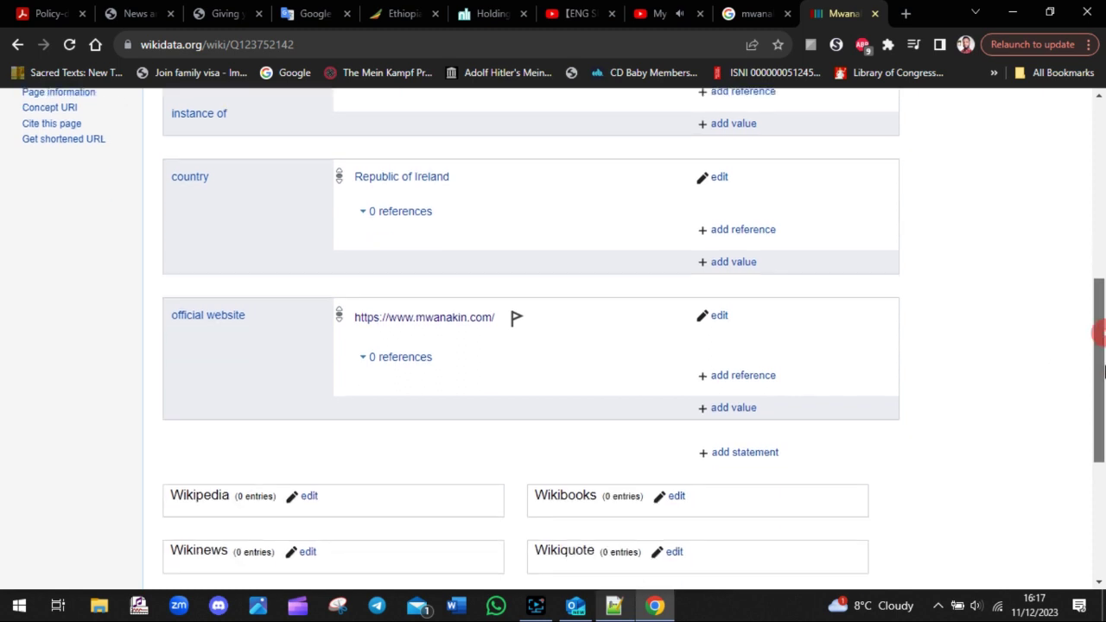
pyautogui.click(760, 376)
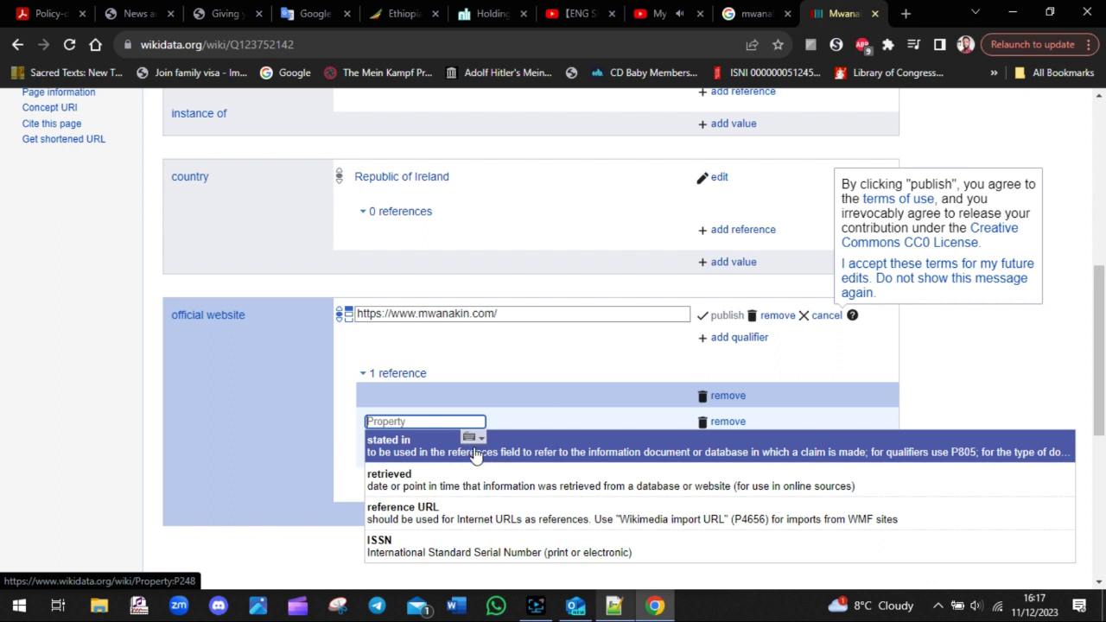
pyautogui.click(455, 518)
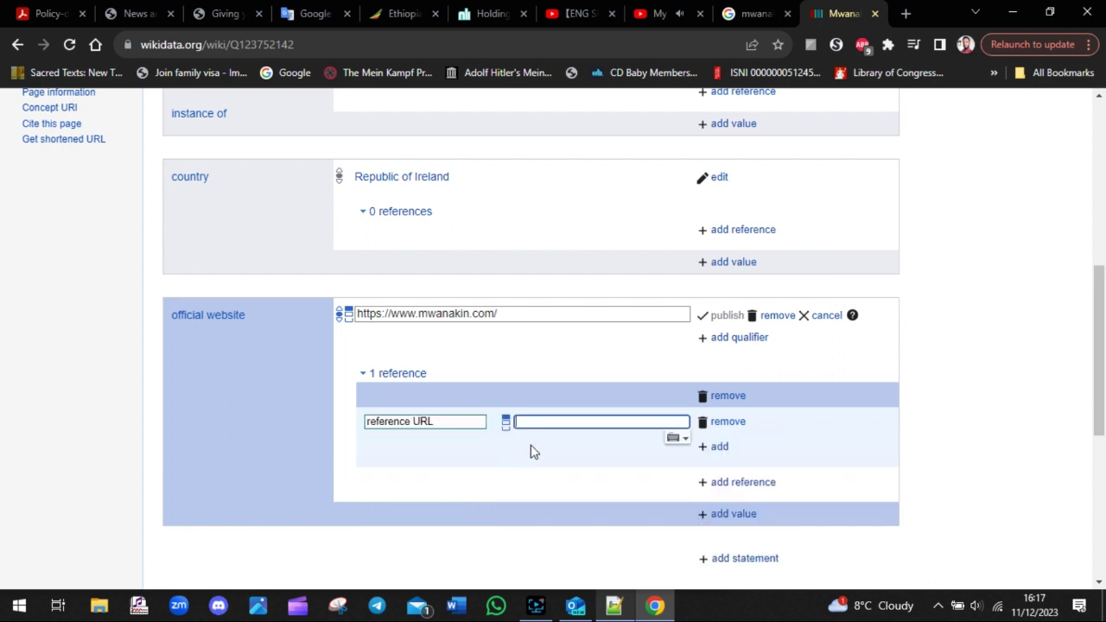
pyautogui.hotkey('ctrl', 'v')
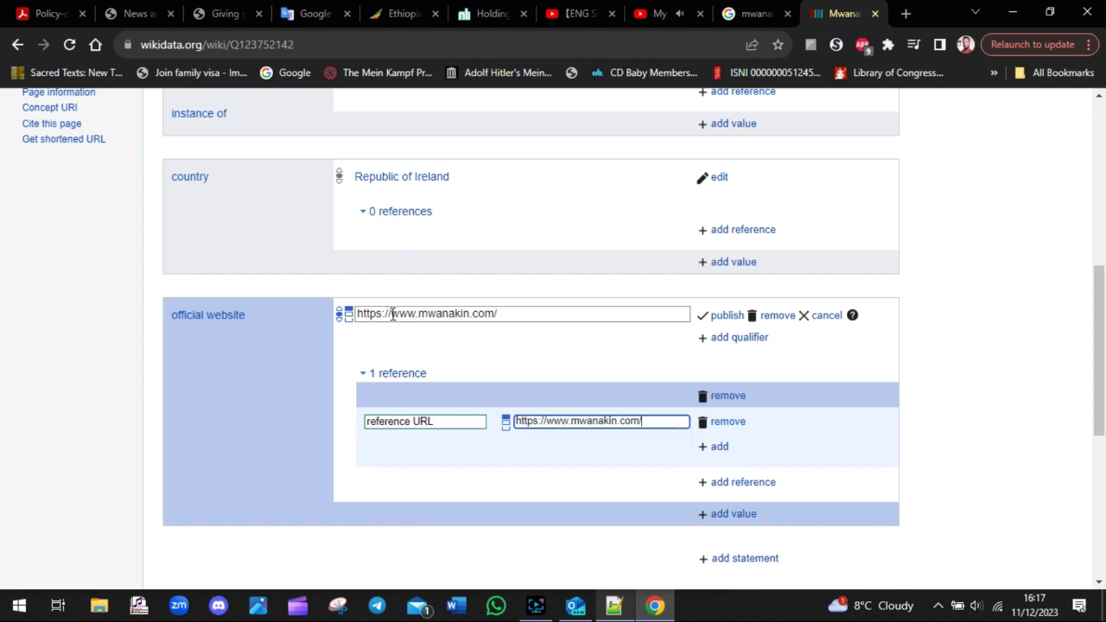
pyautogui.moveTo(392, 314); pyautogui.dragTo(344, 321)
pyautogui.press('BackSpace')
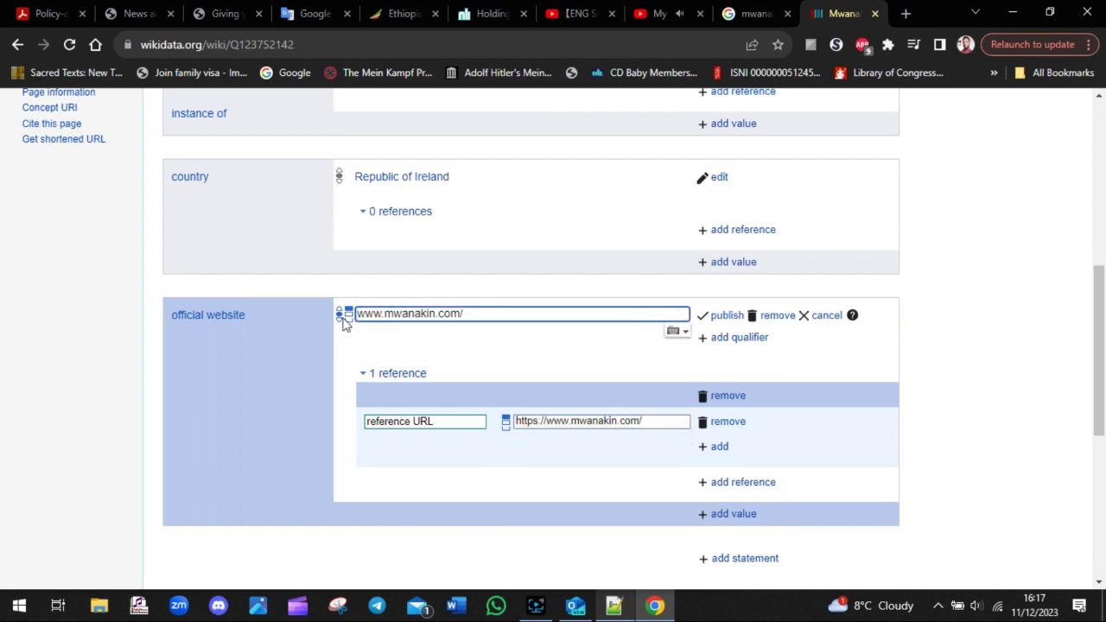
pyautogui.click(523, 311)
pyautogui.press('BackSpace')
pyautogui.click(728, 315)
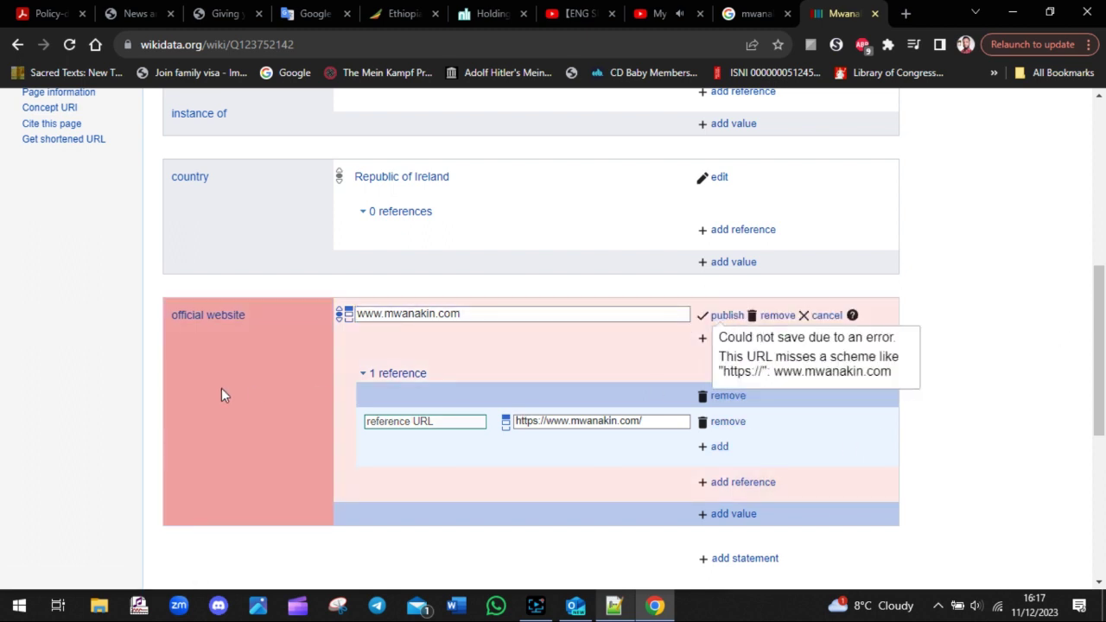
pyautogui.doubleClick(506, 314)
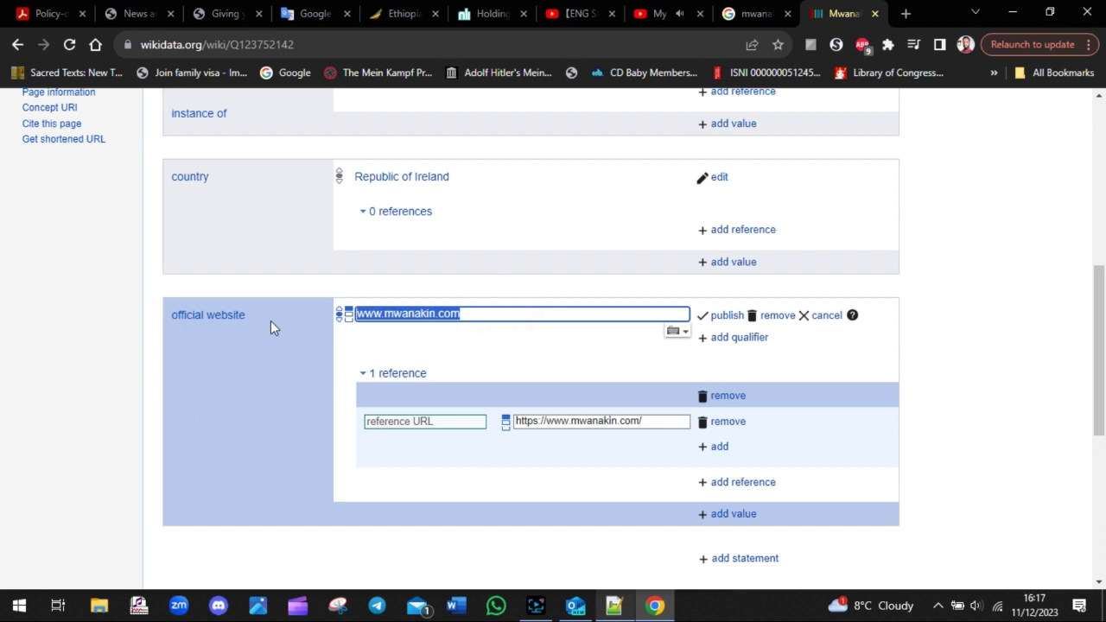
pyautogui.hotkey('ctrl', 'v')
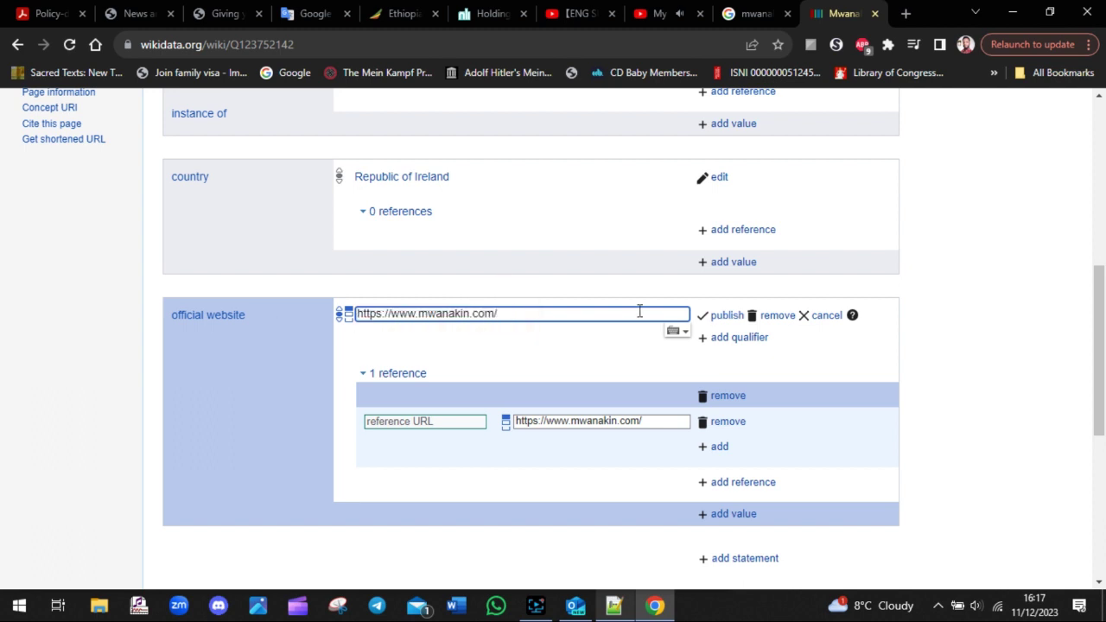
pyautogui.click(722, 315)
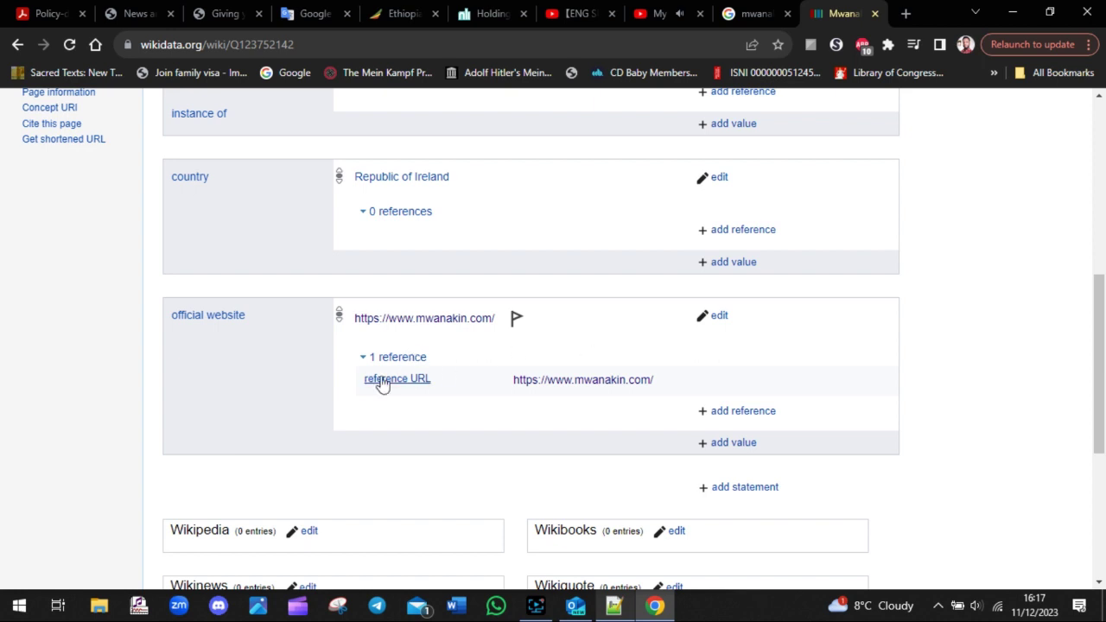
# - Switch to Notepad++ and add the note "DON'T FORGET TO ADD MORE REFERENCES TOO" below the credibility lines
pyautogui.scroll(-1, 1104, 360)
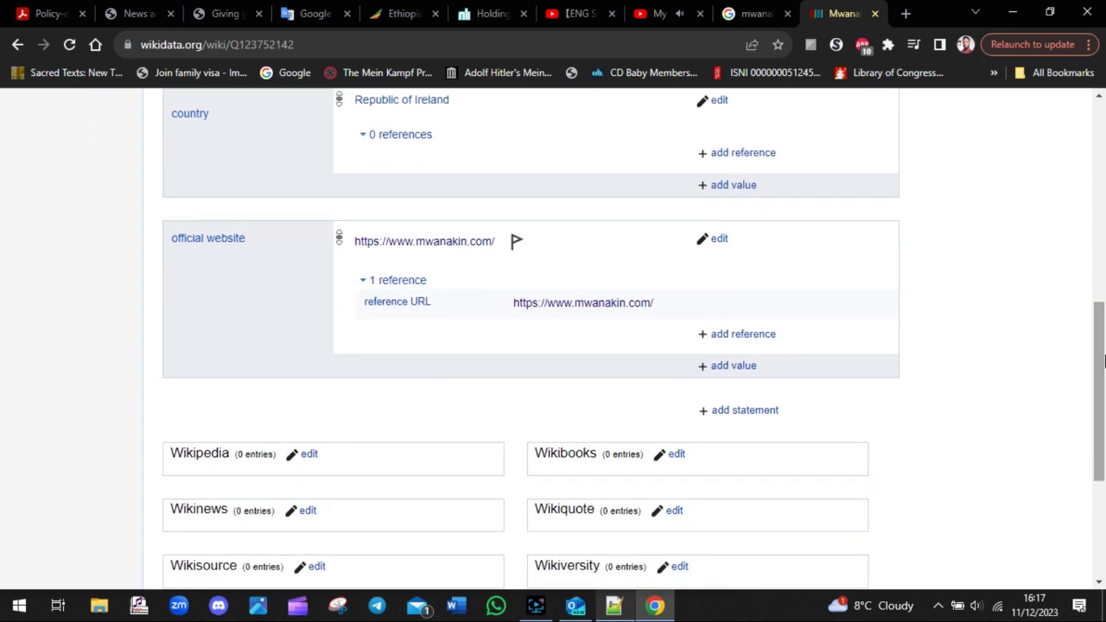
pyautogui.click(613, 606)
pyautogui.press('Return')
pyautogui.press('Return')
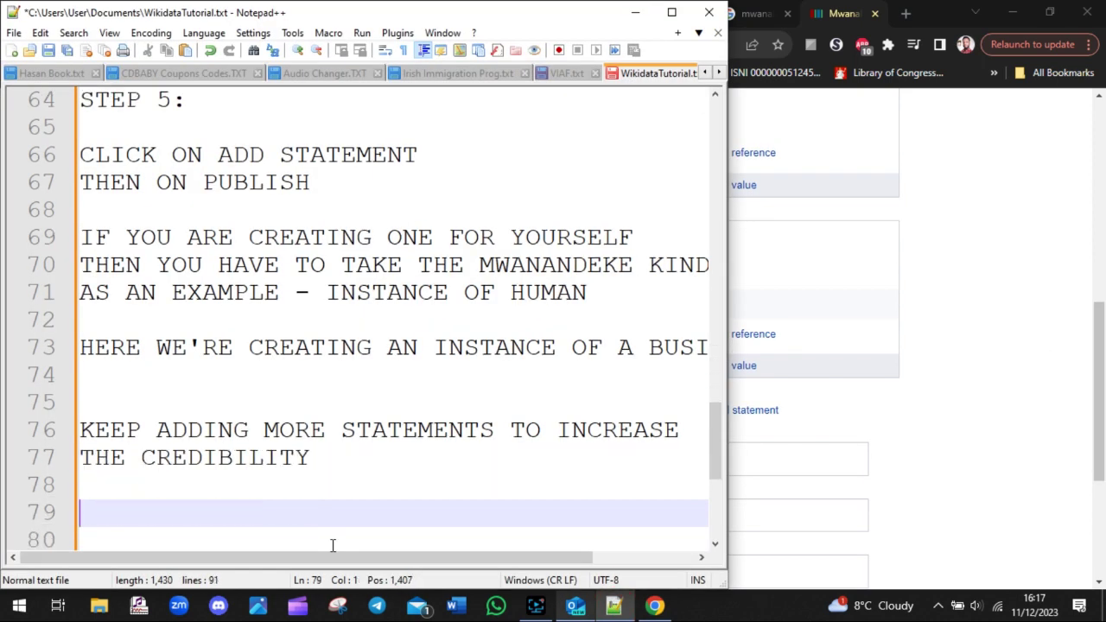
pyautogui.write('D')
pyautogui.press('BackSpace')
pyautogui.write("DON'T FORGET TO ")
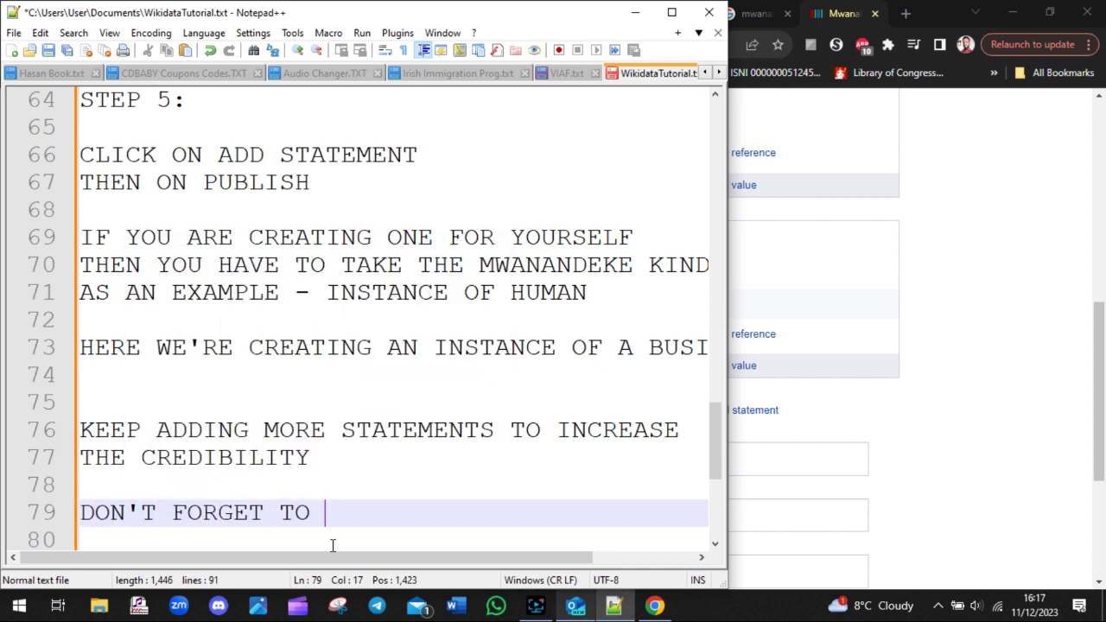
pyautogui.write('ADD MORE REF')
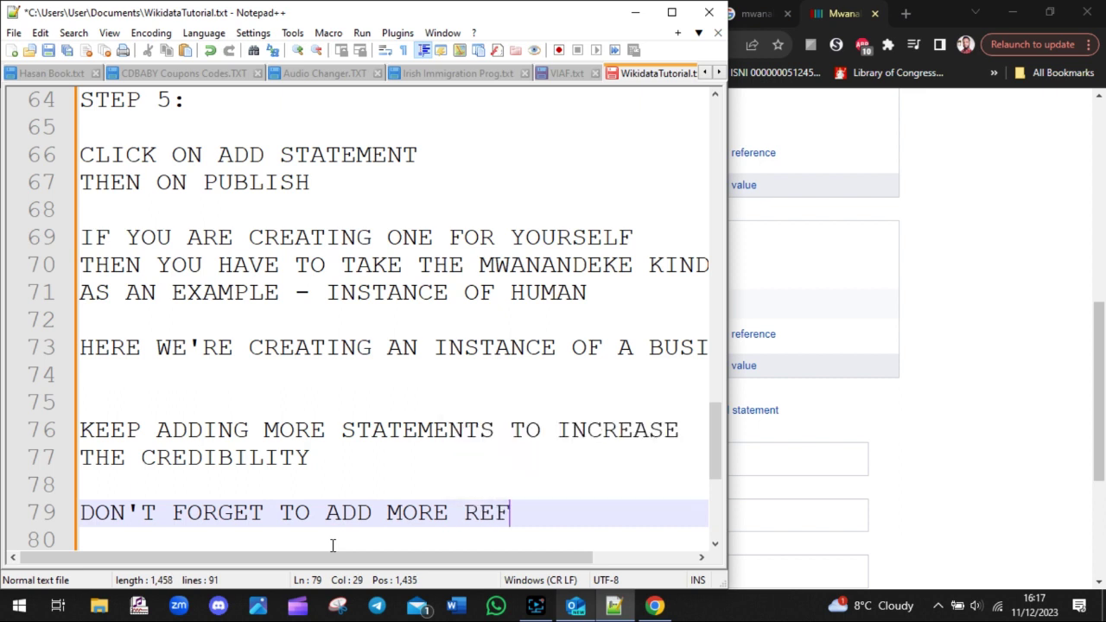
pyautogui.write('ERENCES')
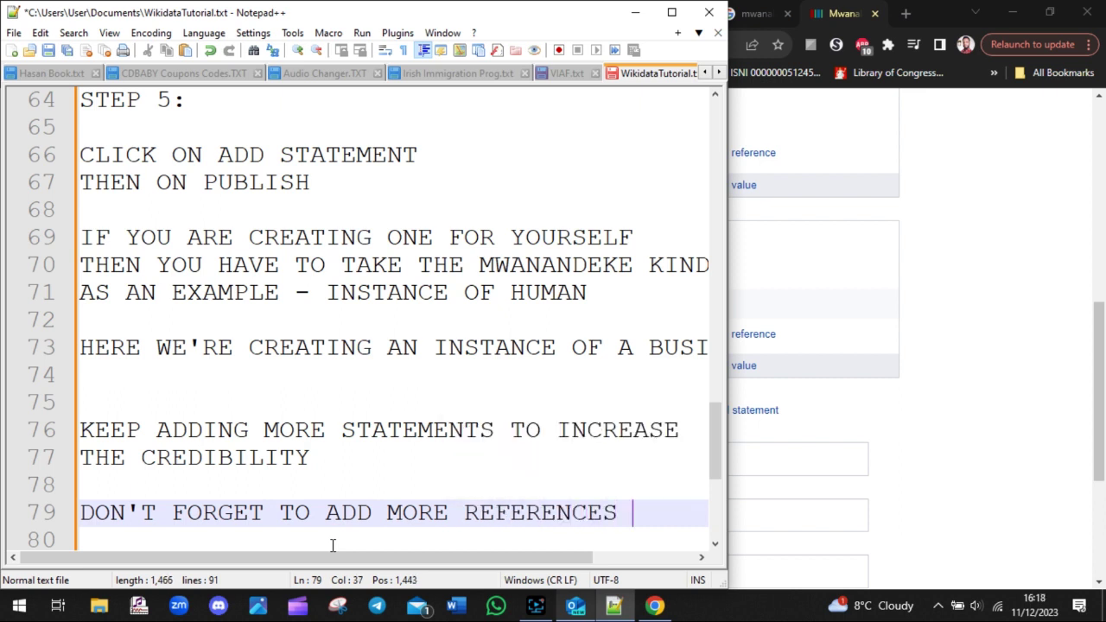
pyautogui.write('TOO')
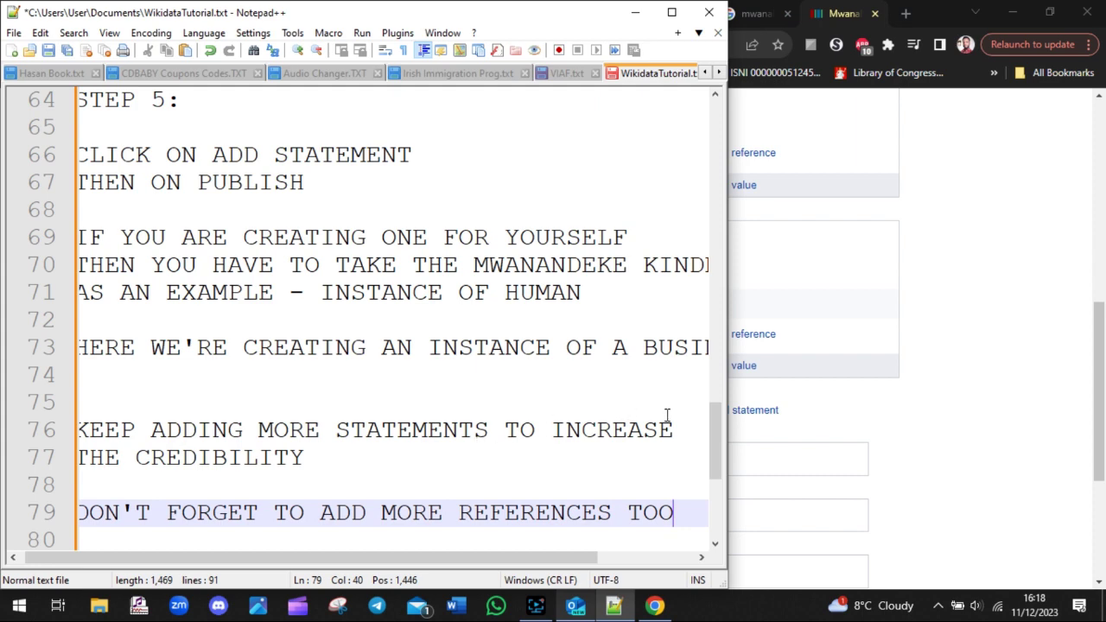
# - Open the official website statement for editing in Chrome, and continue the Notepad++ note with the line "BY CLICKING ON EDIT"
pyautogui.click(959, 311)
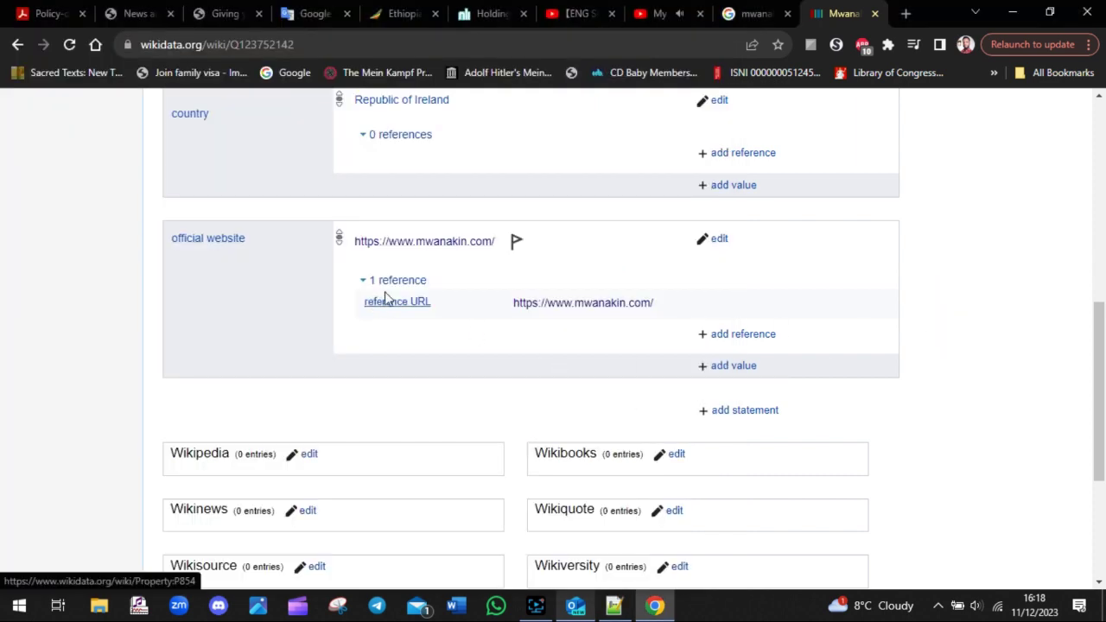
pyautogui.click(719, 238)
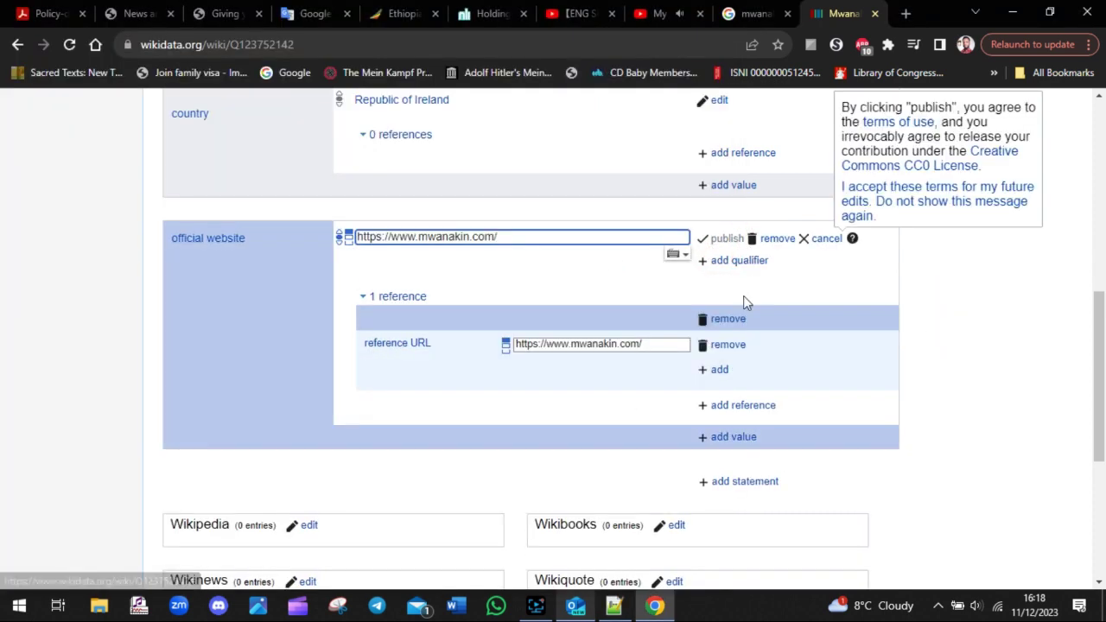
pyautogui.click(613, 605)
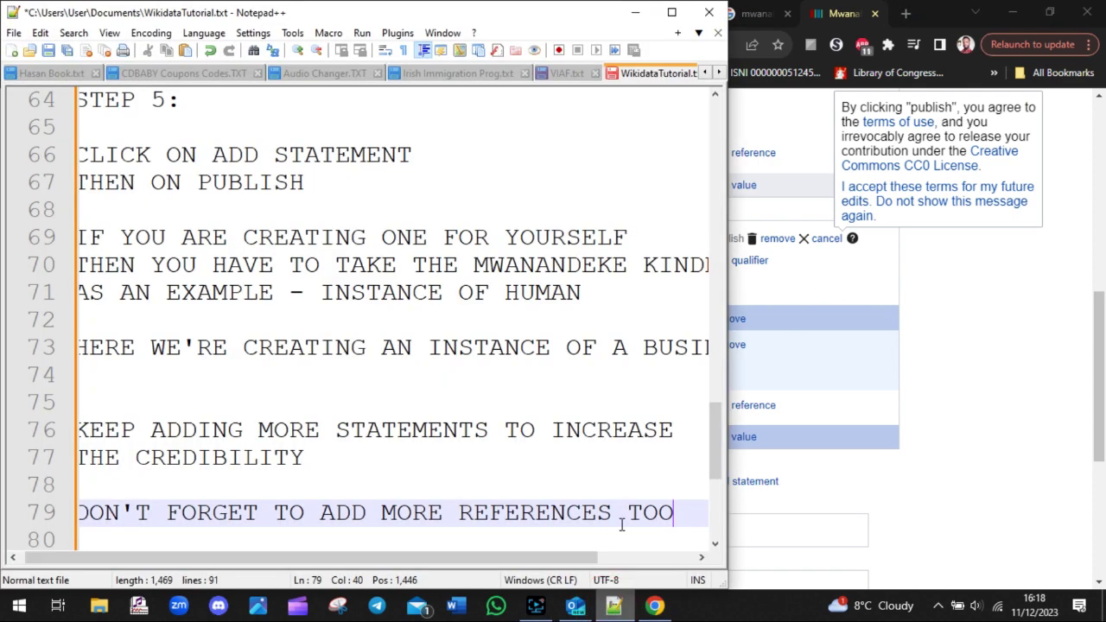
pyautogui.press('Return')
pyautogui.write('BY CLICKING ')
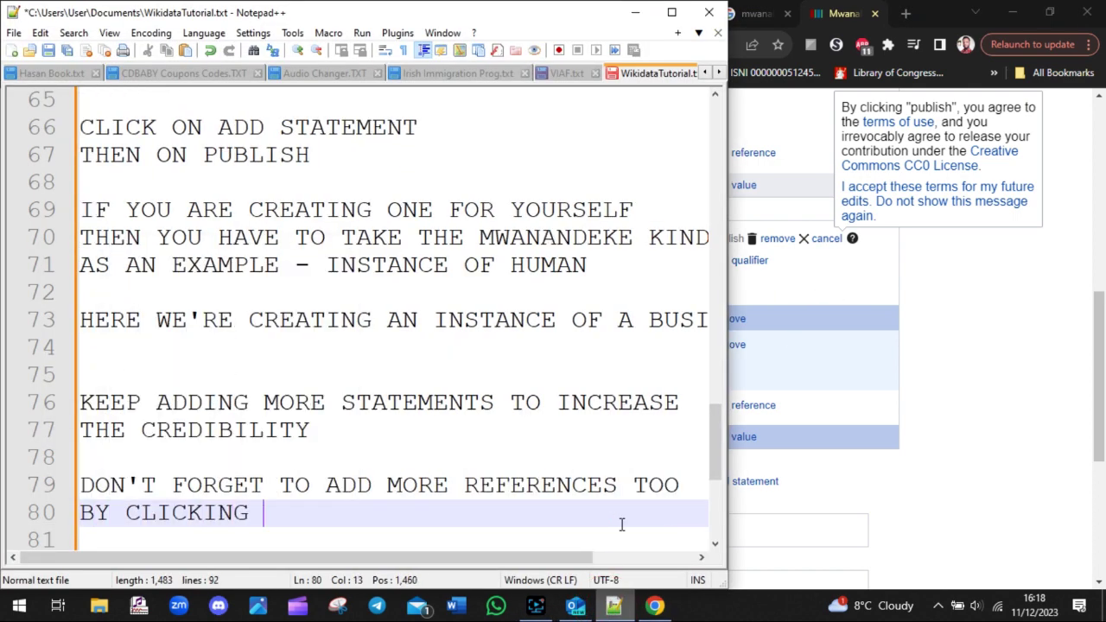
pyautogui.write('ON EDIT')
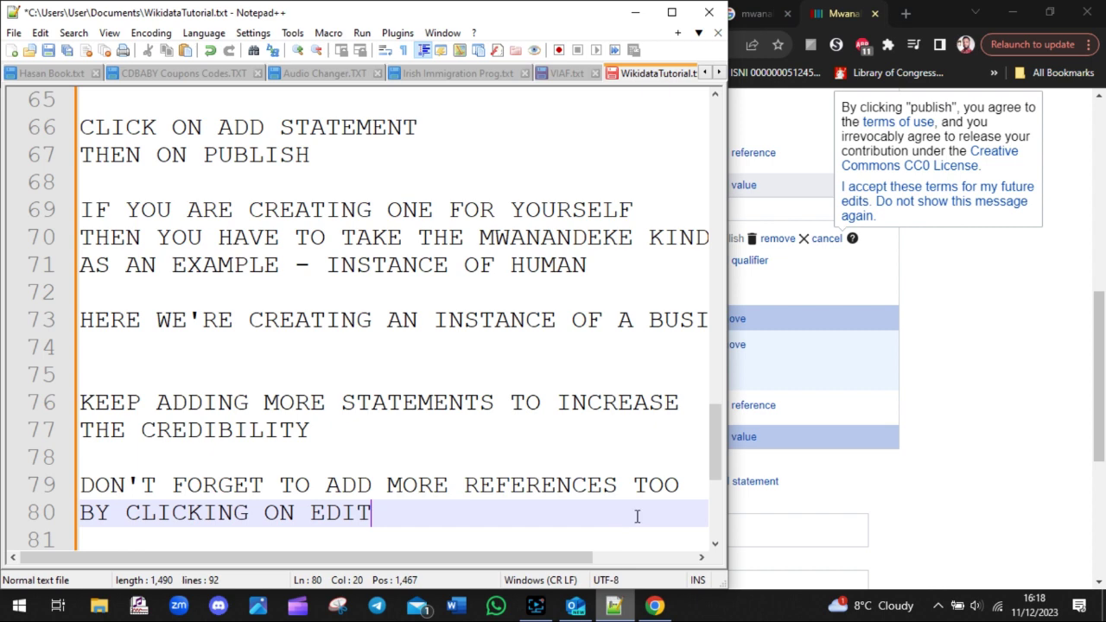
# - Return to Chrome, cancel and reopen editing of the official website statement, and add a second reference with the property retrieved
pyautogui.click(1028, 424)
pyautogui.click(819, 243)
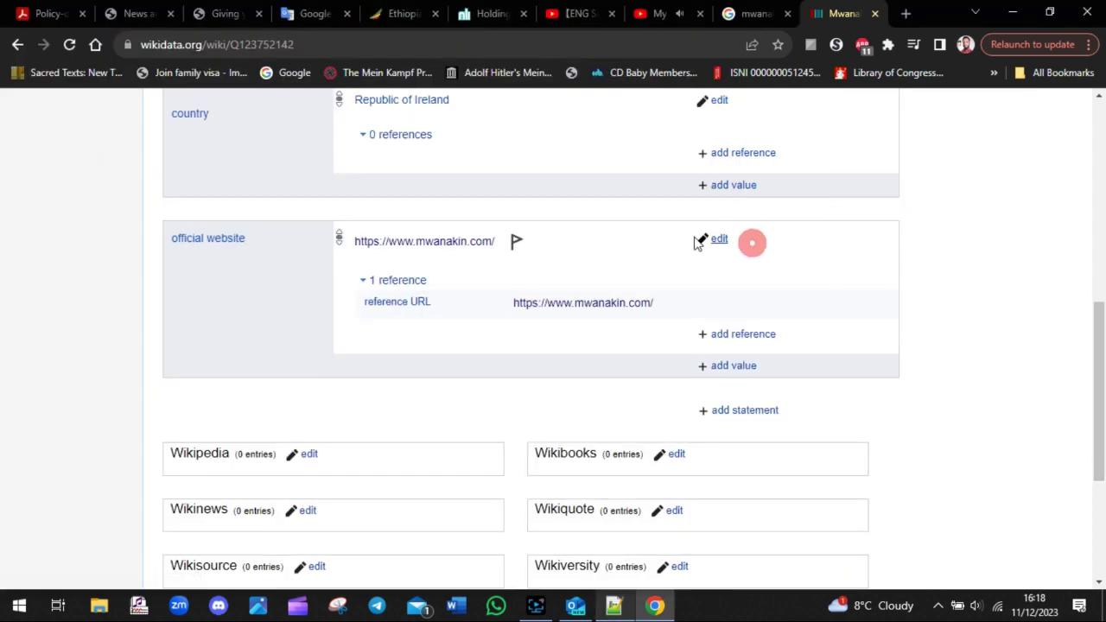
pyautogui.moveTo(751, 242); pyautogui.dragTo(689, 244)
pyautogui.click(784, 244)
pyautogui.click(719, 240)
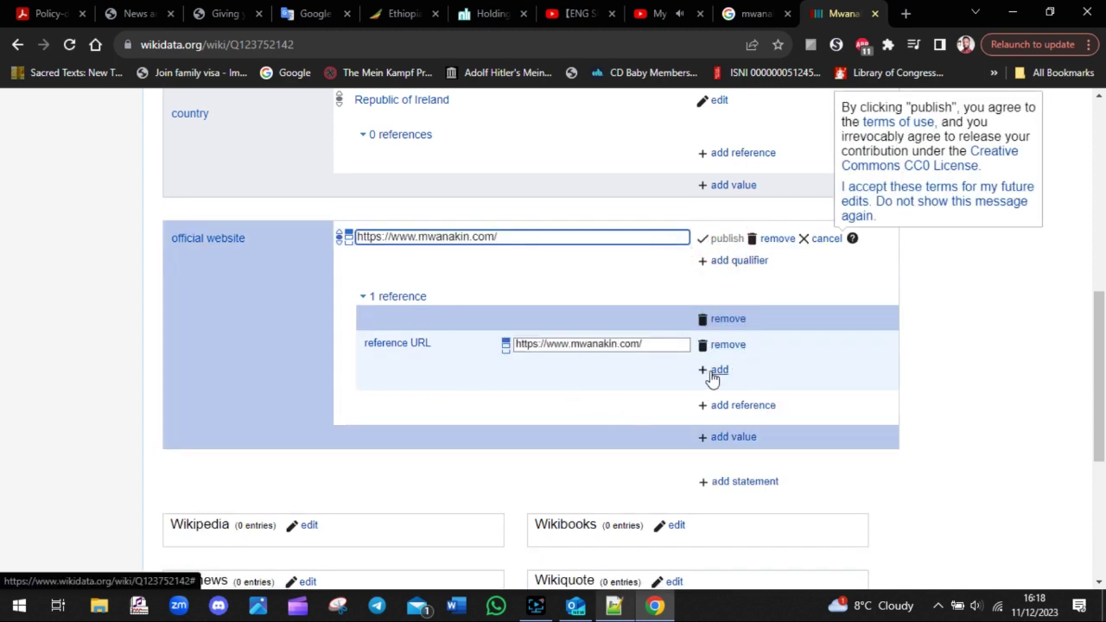
pyautogui.click(741, 405)
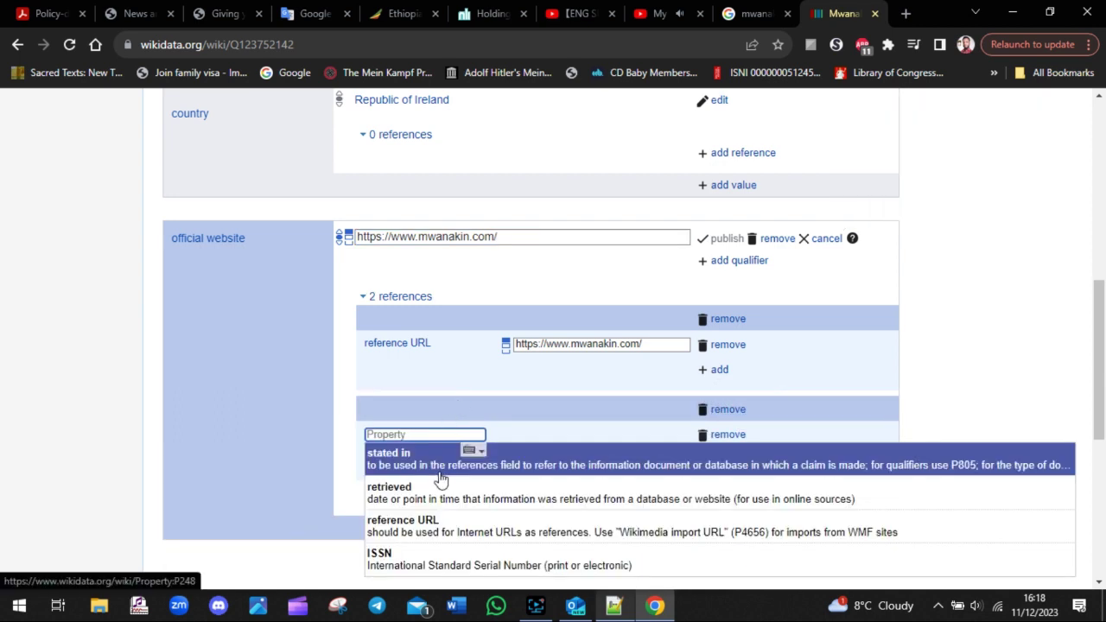
pyautogui.click(436, 494)
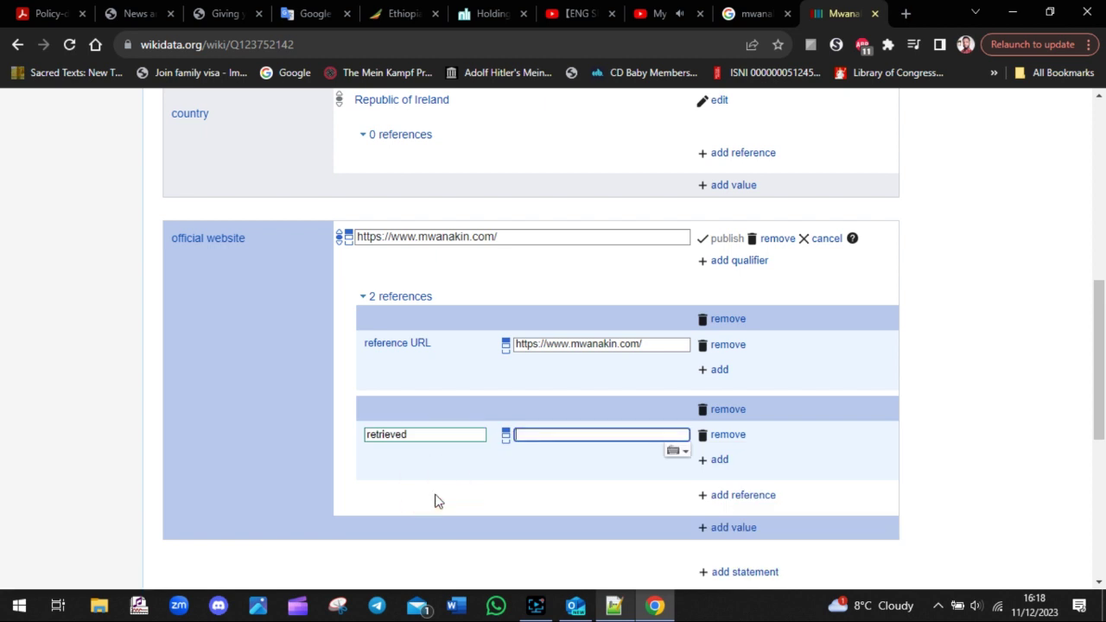
# - Set the retrieved date to 12 December 2023 and publish the official website statement
pyautogui.click(578, 434)
pyautogui.write('12 nOVE')
pyautogui.press('BackSpace')
pyautogui.press('BackSpace')
pyautogui.press('BackSpace')
pyautogui.press('BackSpace')
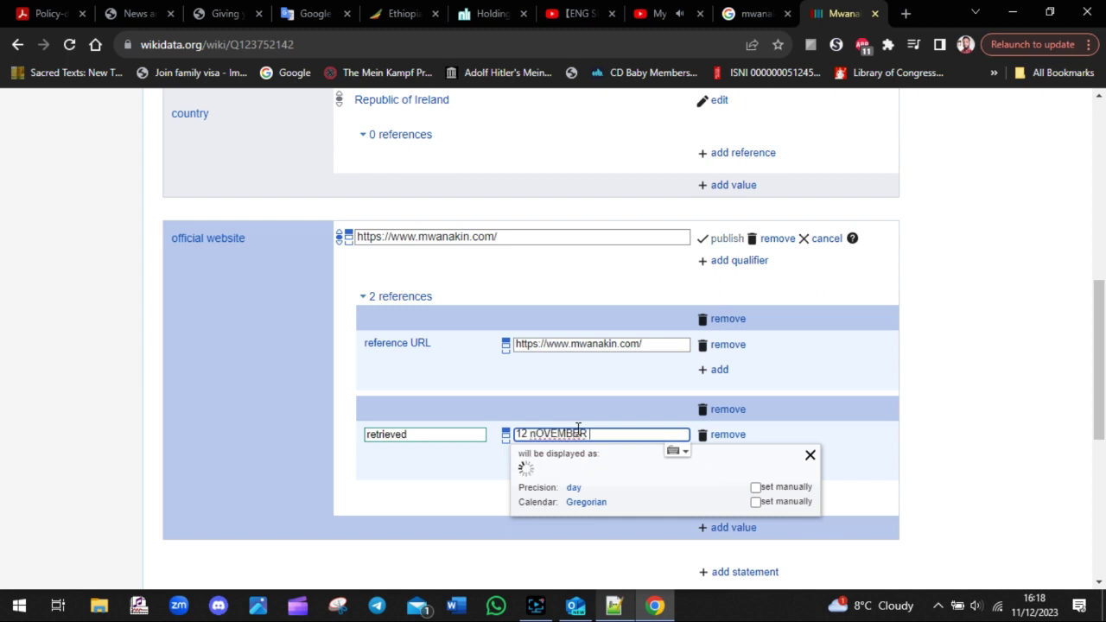
pyautogui.press('BackSpace')
pyautogui.press('BackSpace')
pyautogui.press('BackSpace')
pyautogui.press('BackSpace')
pyautogui.write('Nov')
pyautogui.write('emb')
pyautogui.press('BackSpace')
pyautogui.press('BackSpace')
pyautogui.press('BackSpace')
pyautogui.press('BackSpace')
pyautogui.press('BackSpace')
pyautogui.press('BackSpace')
pyautogui.press('BackSpace')
pyautogui.write('December 2023')
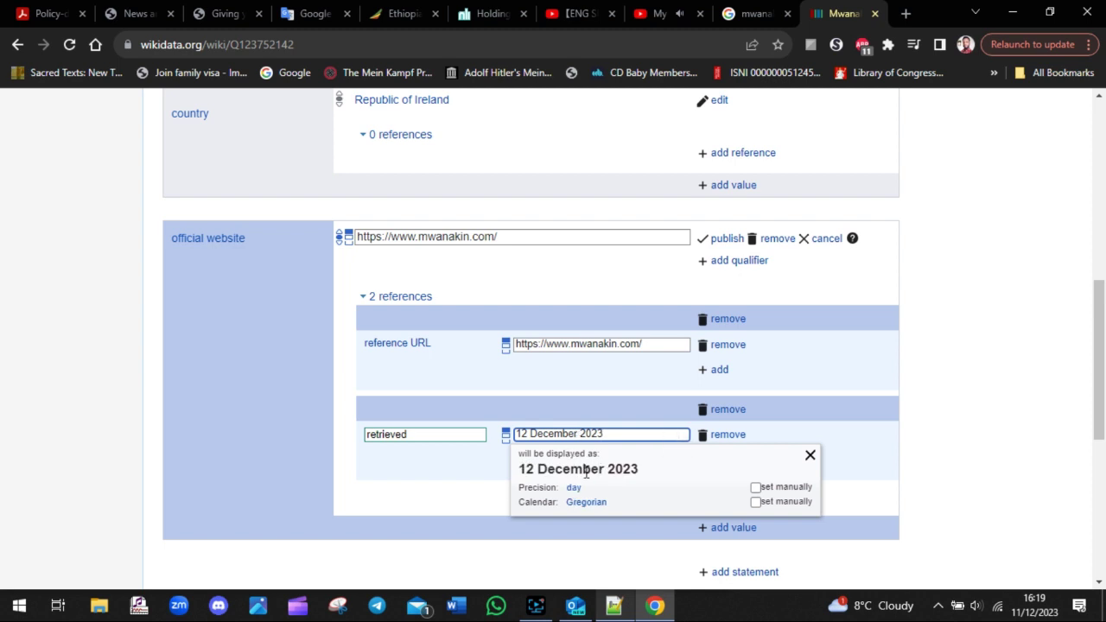
pyautogui.click(585, 471)
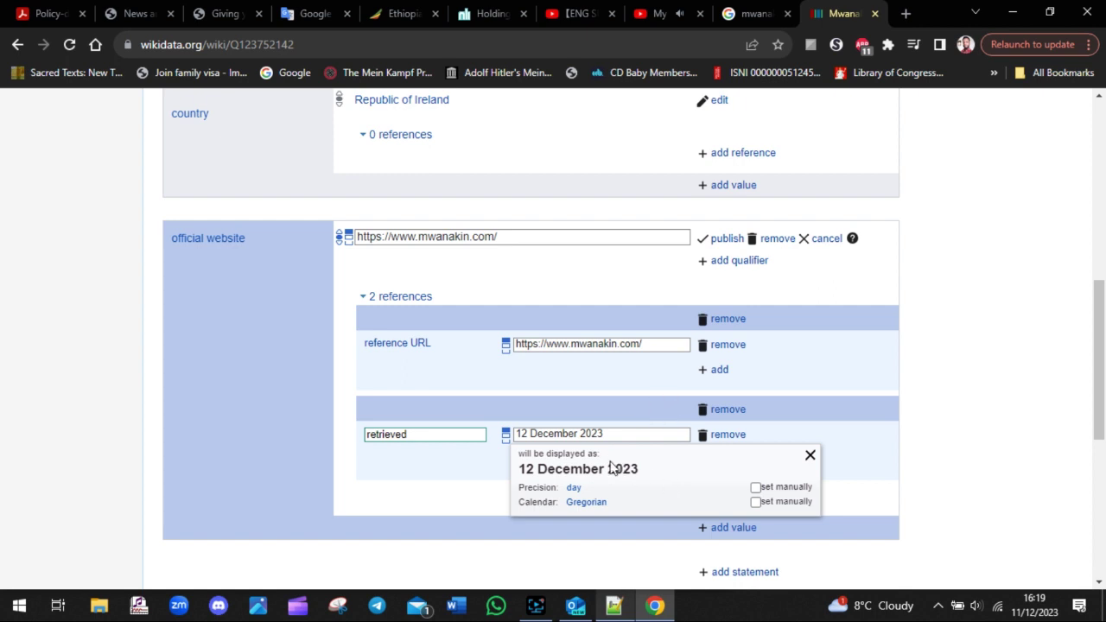
pyautogui.click(917, 423)
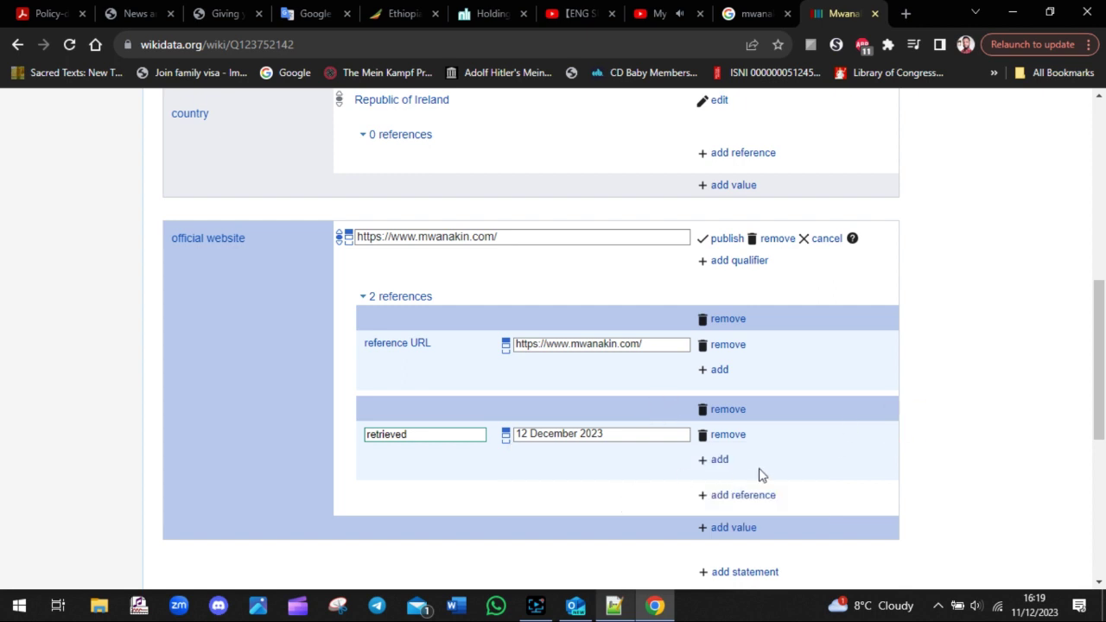
pyautogui.click(716, 243)
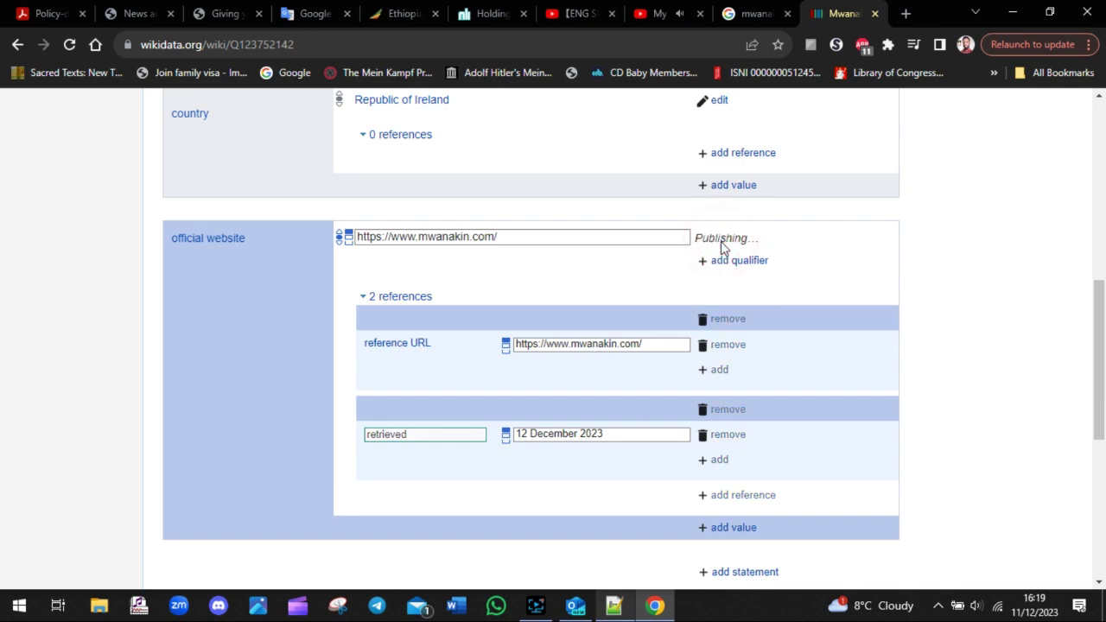
# - Start a new statement below official website and choose VIAF ID as its property
pyautogui.moveTo(1095, 327); pyautogui.dragTo(895, 358)
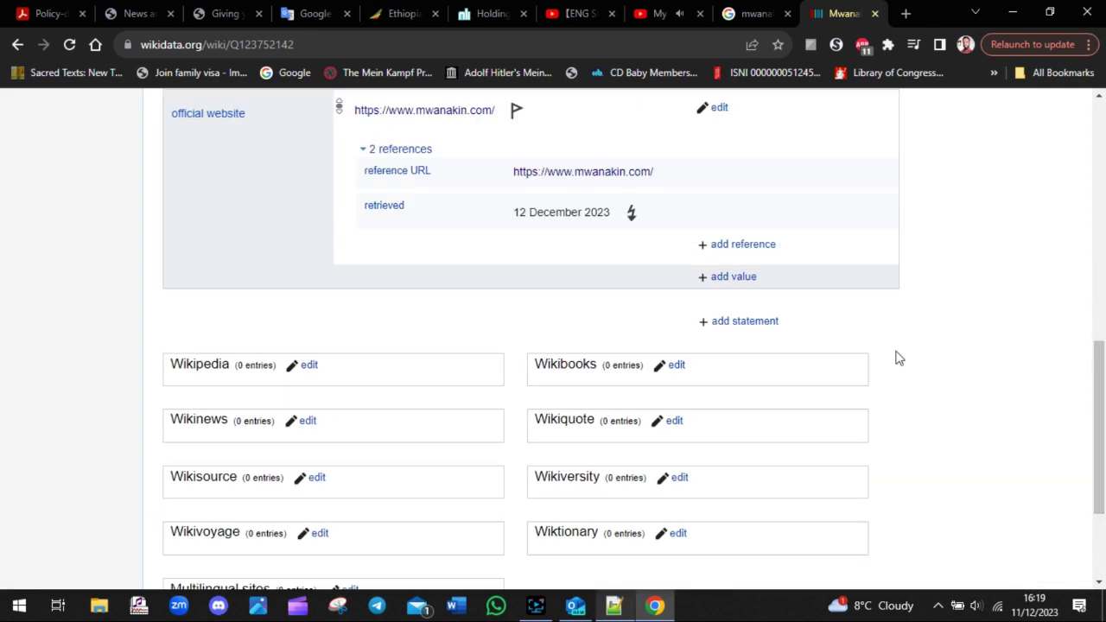
pyautogui.click(757, 323)
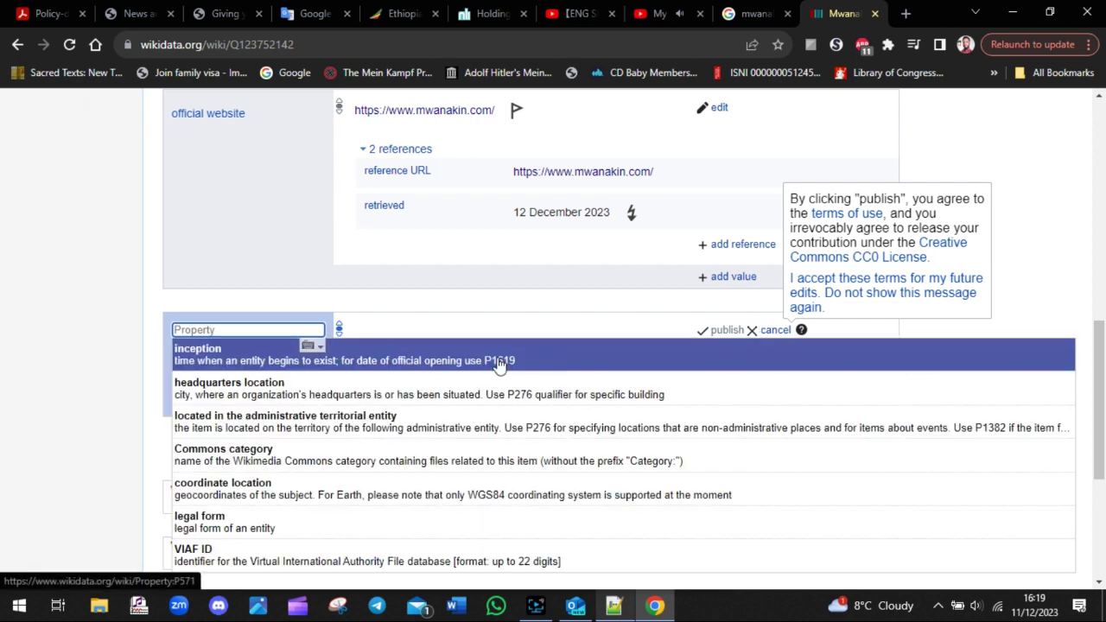
pyautogui.click(777, 330)
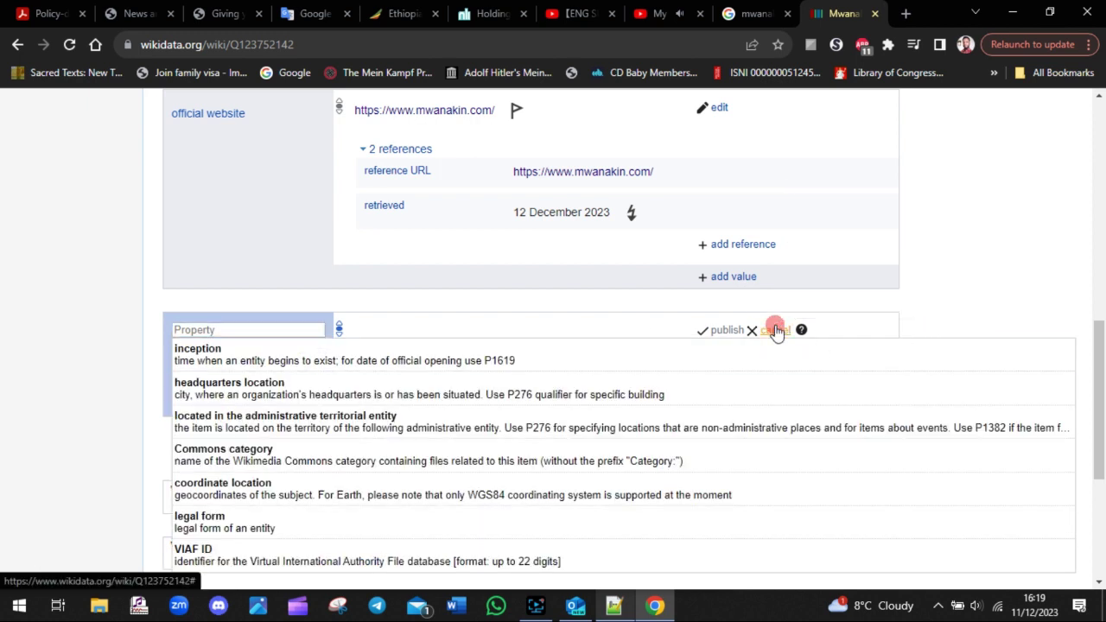
pyautogui.click(752, 325)
pyautogui.click(239, 327)
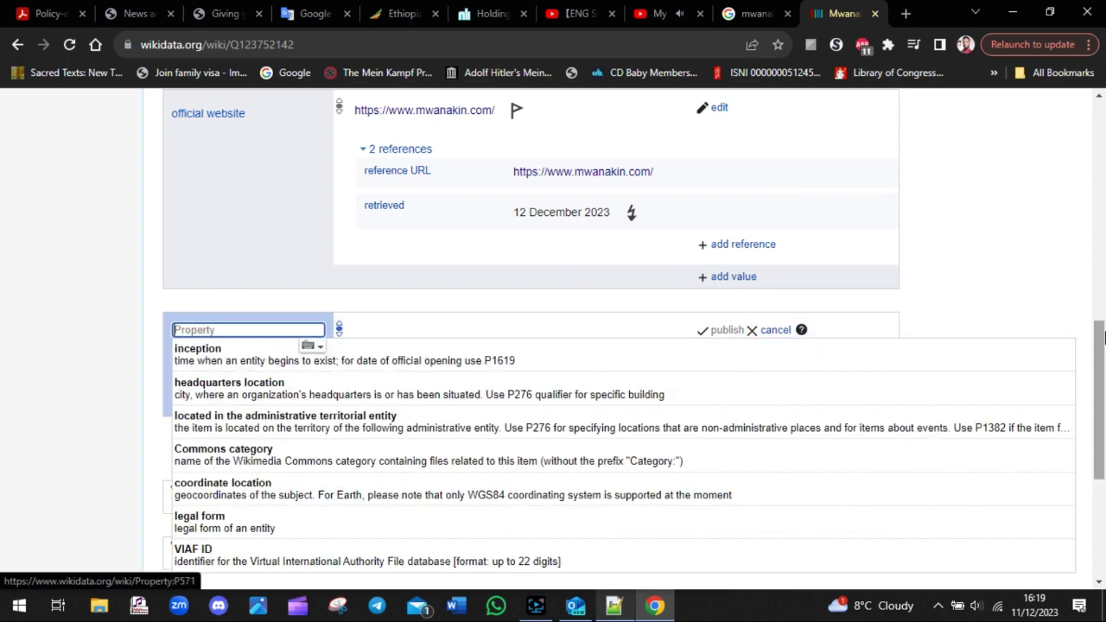
pyautogui.moveTo(1098, 331); pyautogui.dragTo(1101, 383)
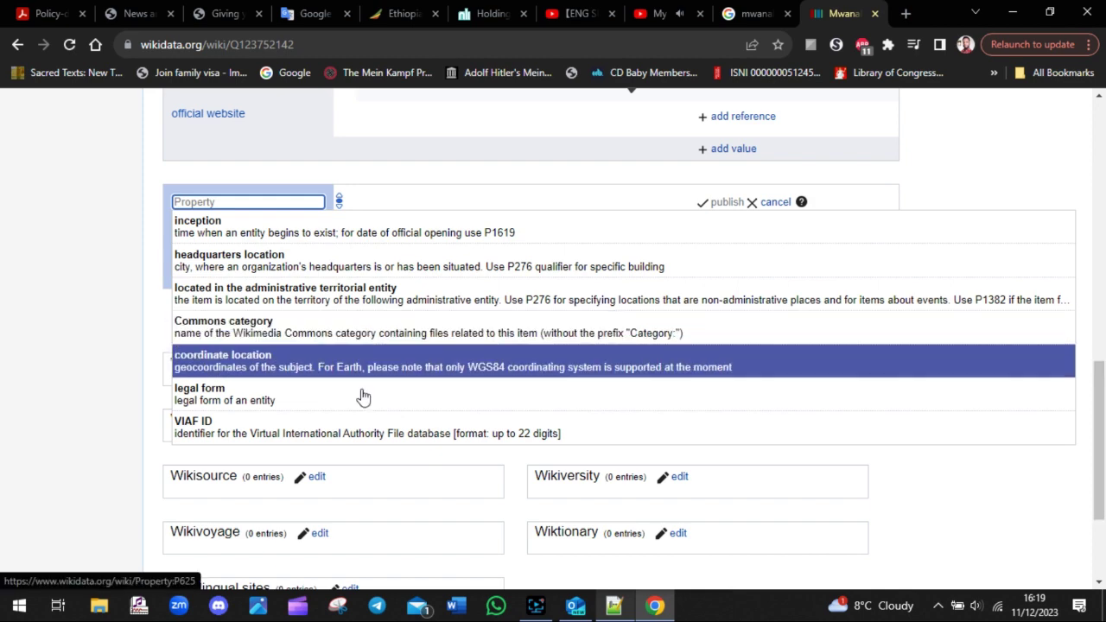
pyautogui.click(231, 438)
# - Switch to Notepad++ and add the note "VIAF ID THAT WILL AUTHOMATICALLY GENERATE AN IDENTITY AND NOT A STATEMENT" below the existing lines
pyautogui.moveTo(282, 204); pyautogui.dragTo(168, 218)
pyautogui.click(613, 604)
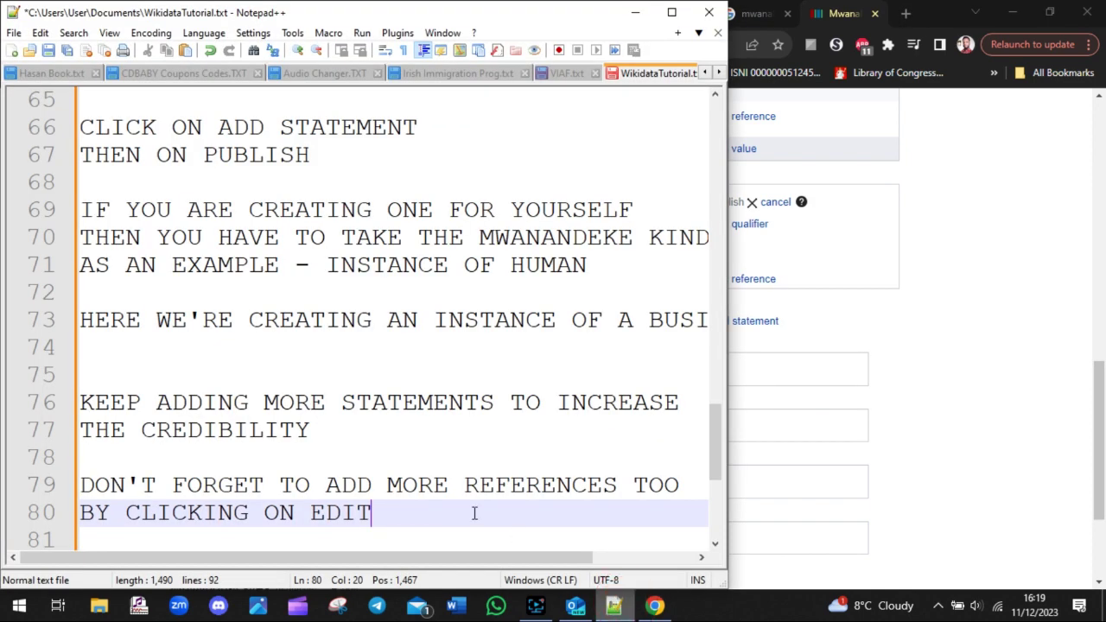
pyautogui.press('Return')
pyautogui.press('Return')
pyautogui.write('VIAF ID THAT ')
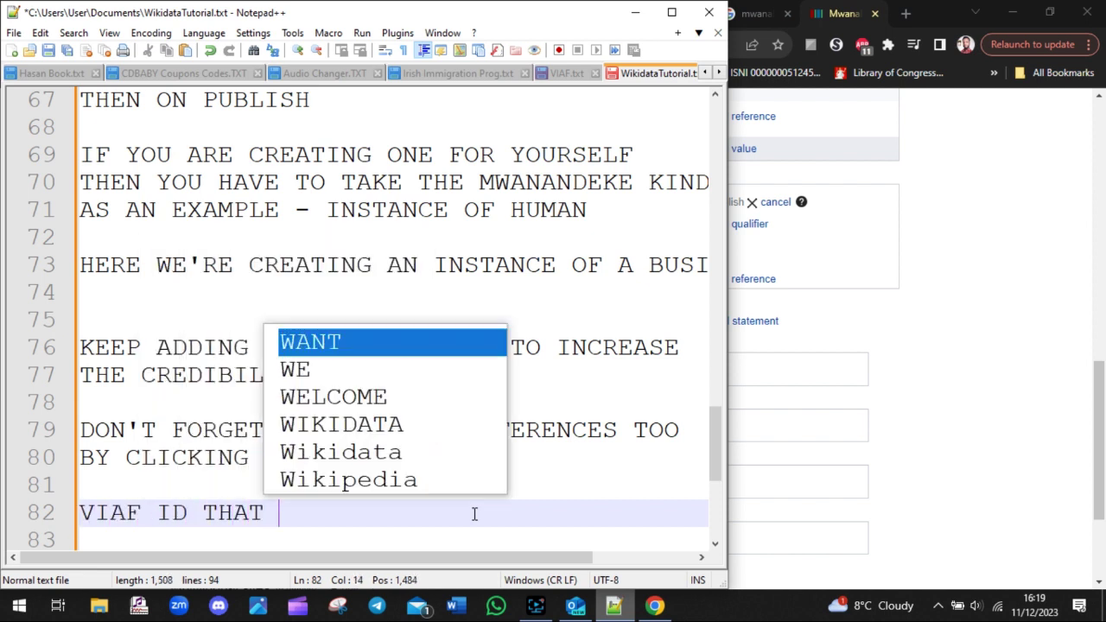
pyautogui.write('WILL AUTHOMAT')
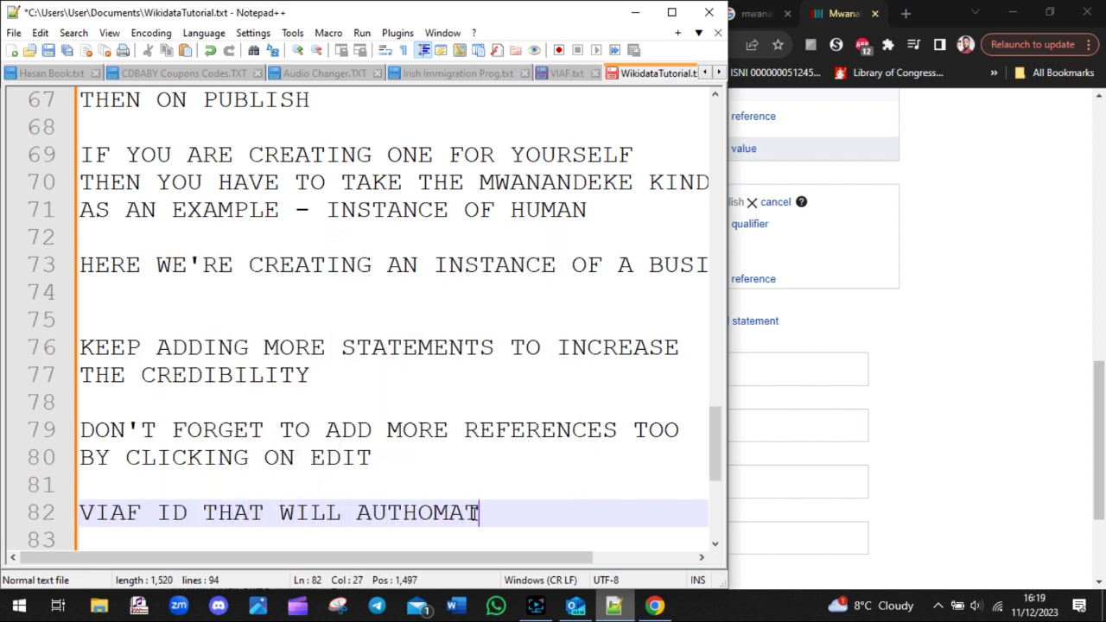
pyautogui.write('ICALLY GENERATE')
pyautogui.press('Return')
pyautogui.write('AN ID')
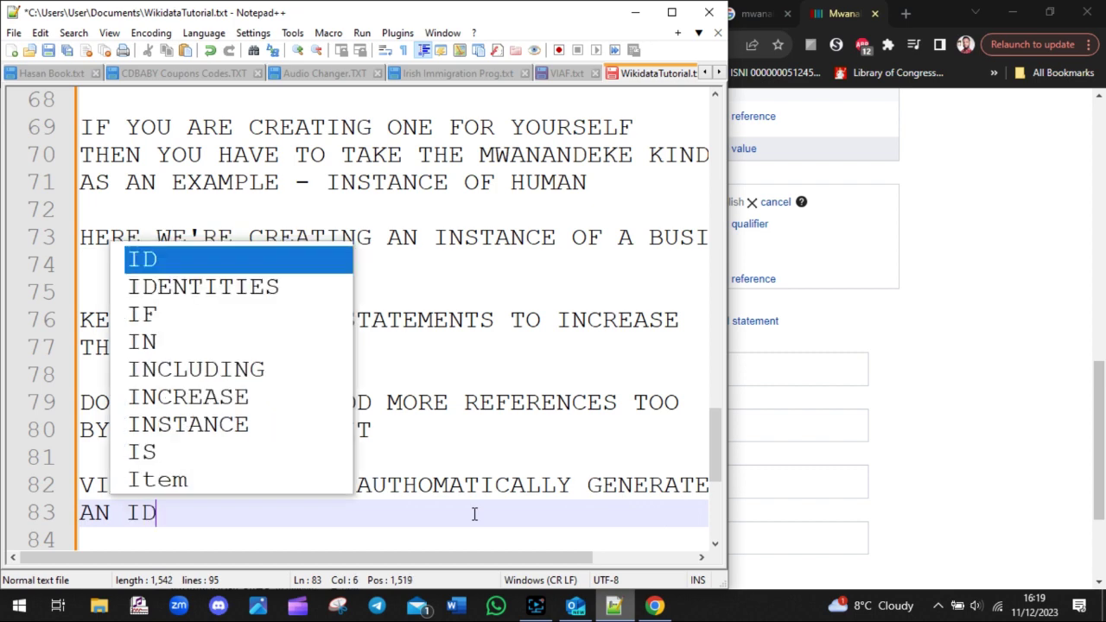
pyautogui.write('ENTITY')
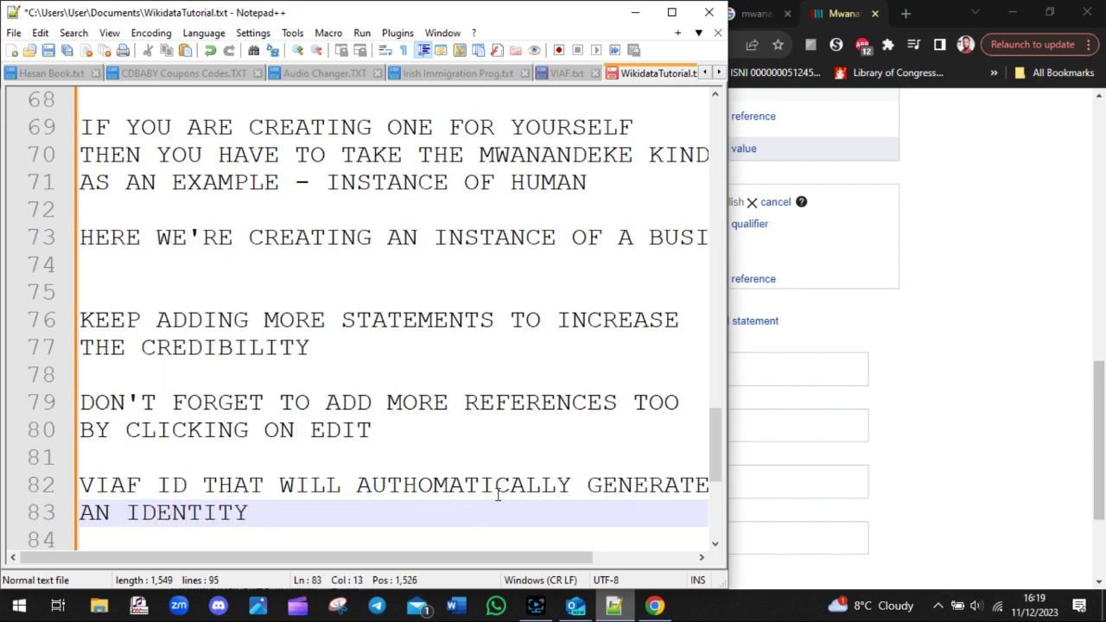
pyautogui.write(' AND NOT A')
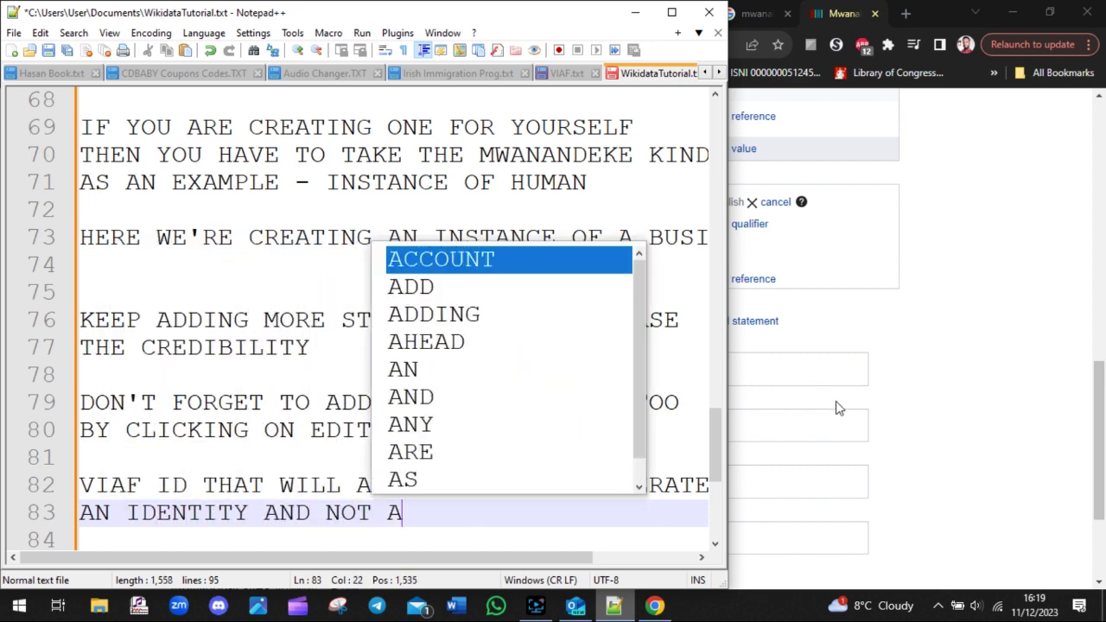
pyautogui.write(' STATEME')
pyautogui.press('Return')
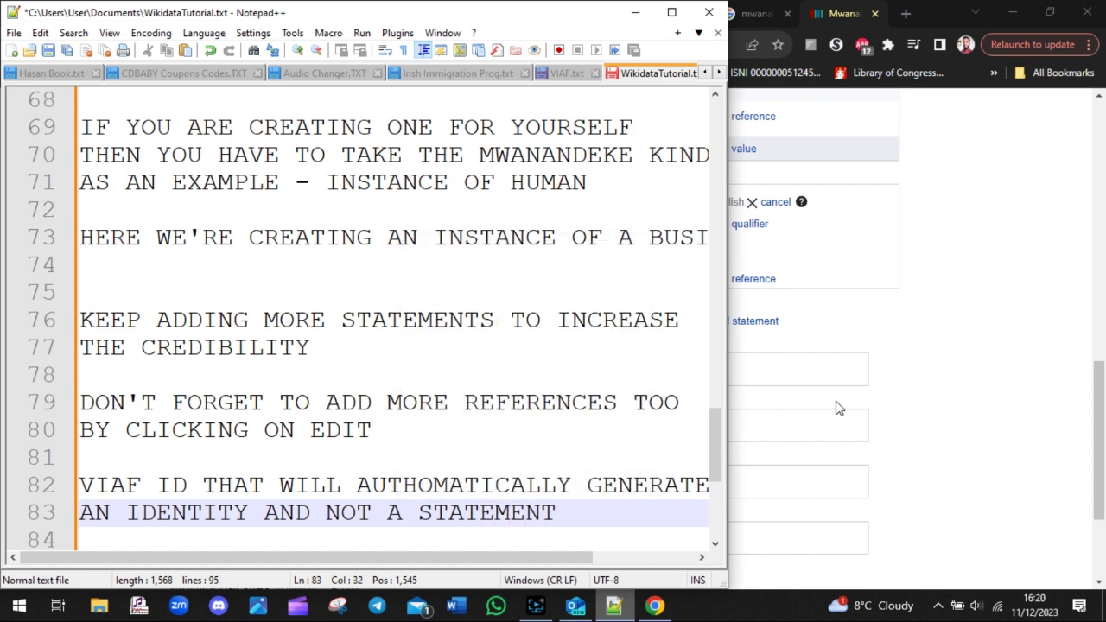
pyautogui.press('Return')
pyautogui.press('Return')
pyautogui.press('Return')
# - Return to Chrome and cancel the new VIAF ID statement on the Wikidata item
pyautogui.click(886, 363)
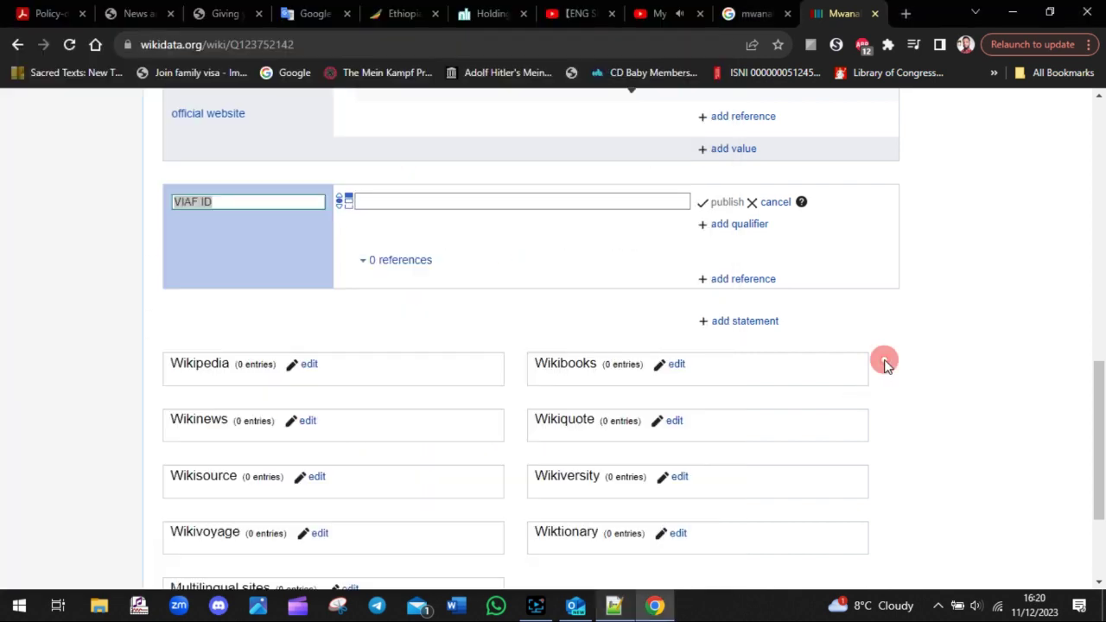
pyautogui.moveTo(251, 200); pyautogui.dragTo(99, 222)
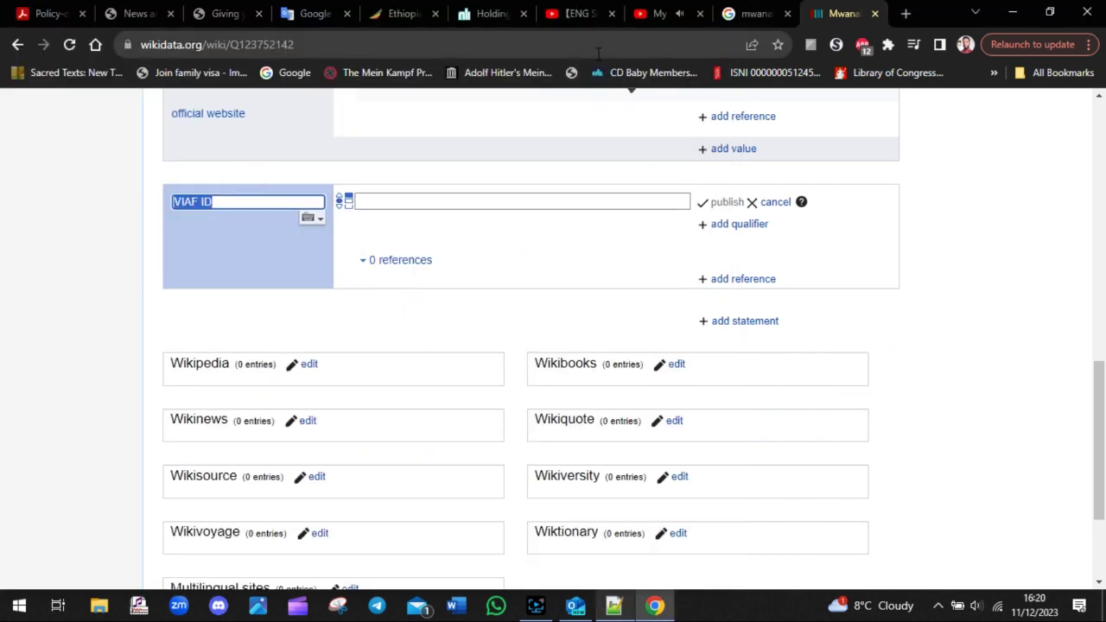
pyautogui.click(775, 202)
# - Copy the link address of MwanaKin's Facebook profile from the Google results, and start a new statement on the Wikidata item
pyautogui.click(751, 13)
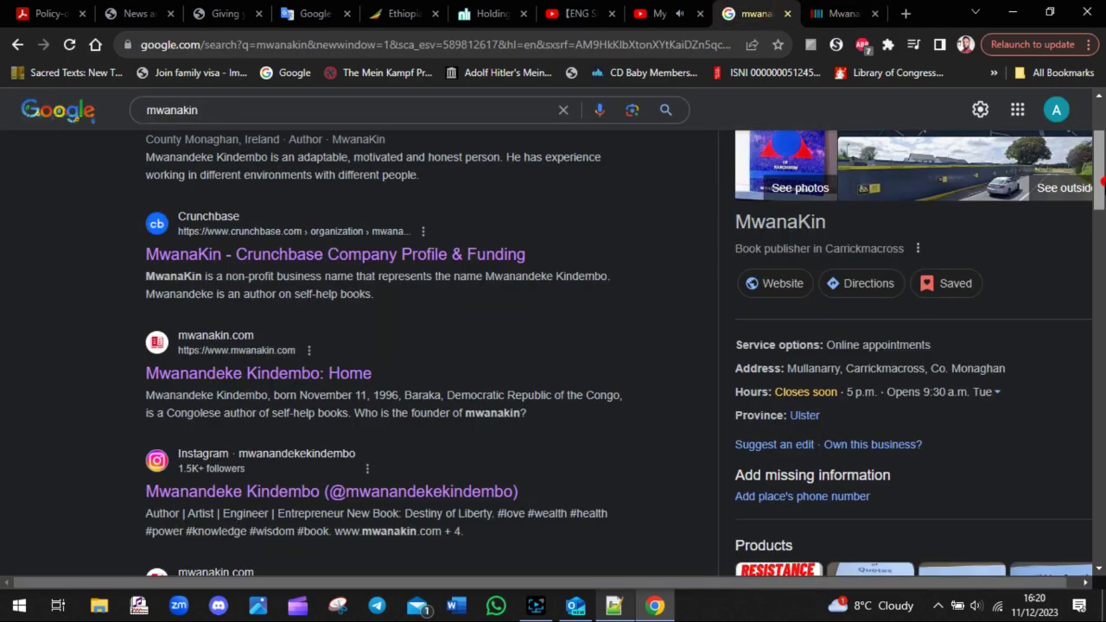
pyautogui.scroll(-7, 432, 345)
pyautogui.scroll(-2, 847, 259)
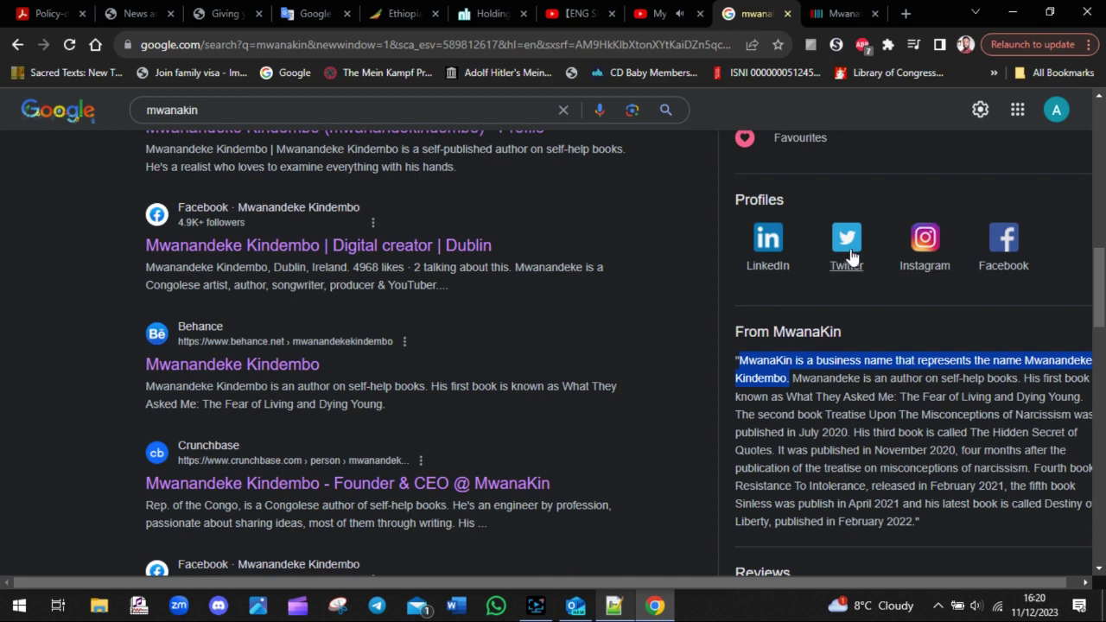
pyautogui.rightClick(851, 254)
pyautogui.click(814, 276)
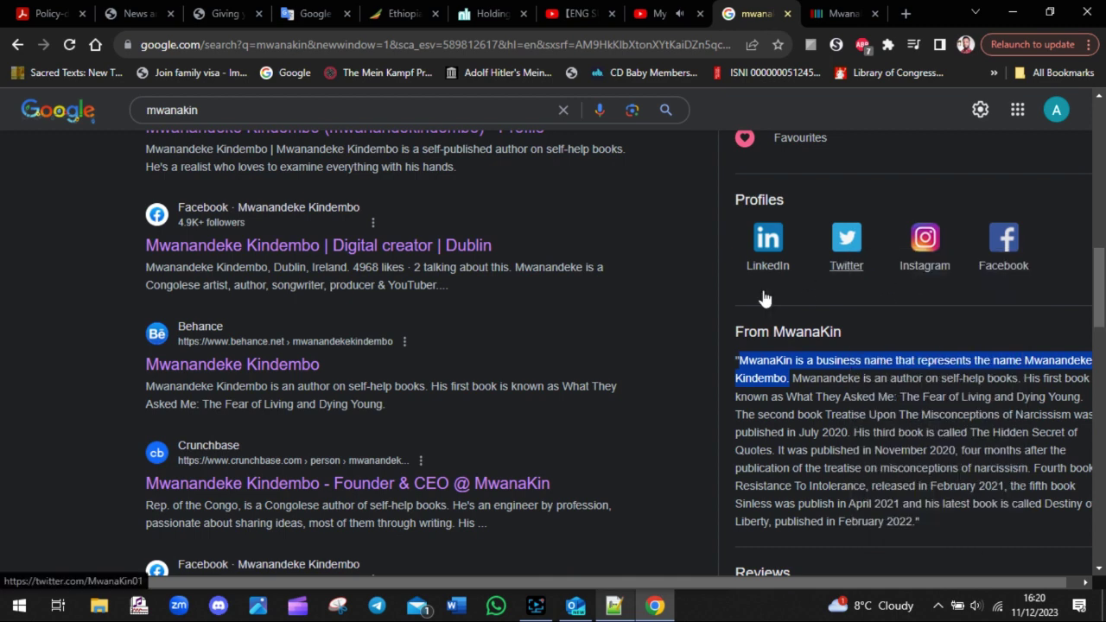
pyautogui.rightClick(1004, 240)
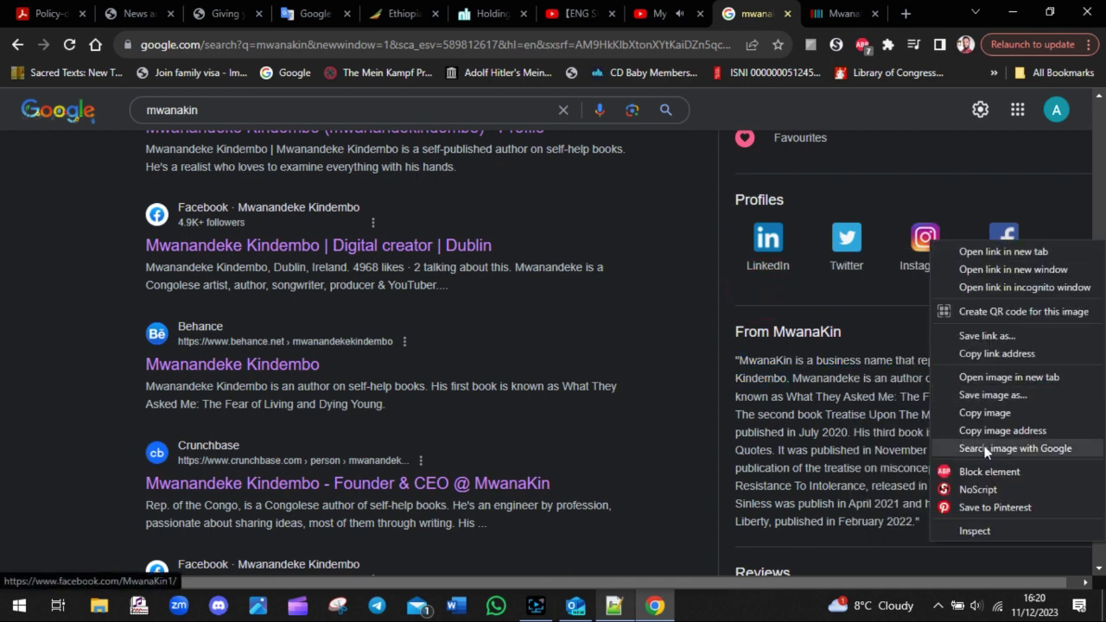
pyautogui.click(989, 427)
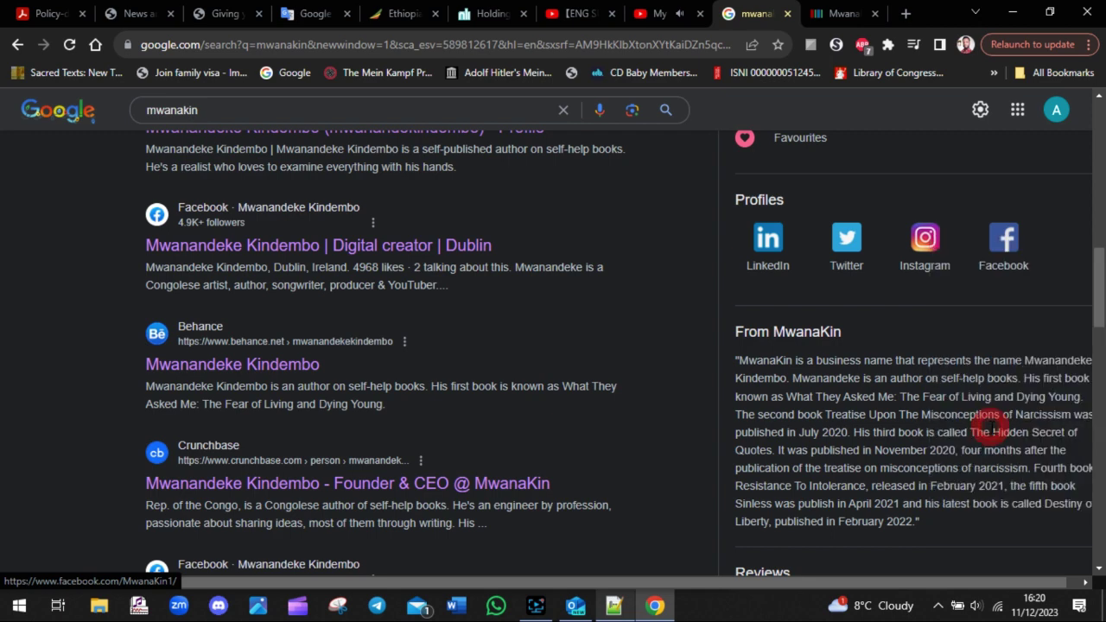
pyautogui.rightClick(993, 230)
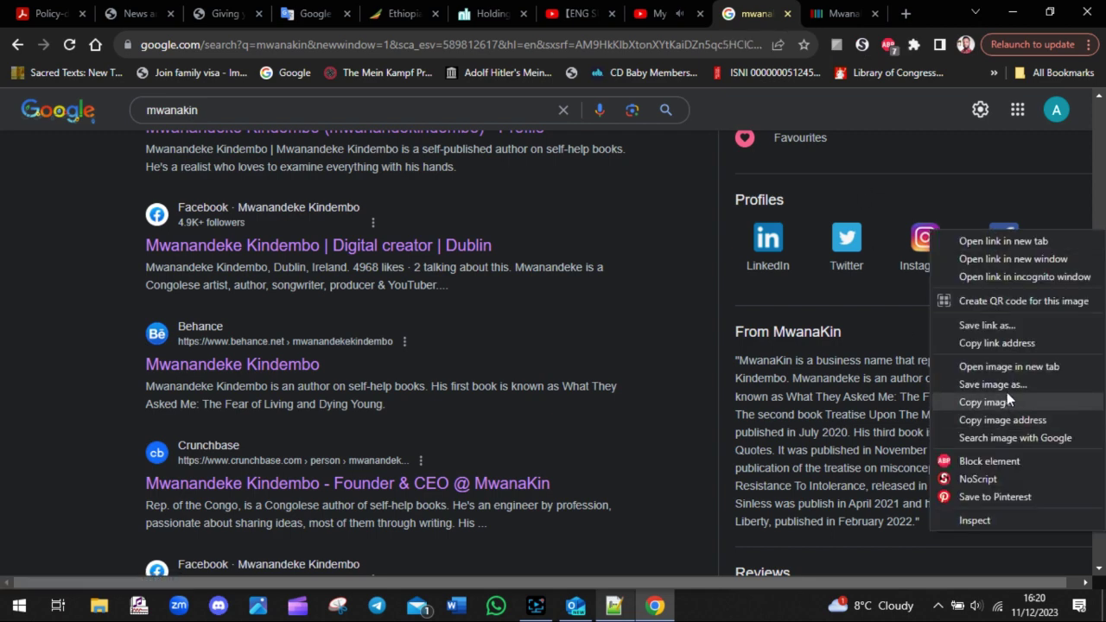
pyautogui.click(1017, 344)
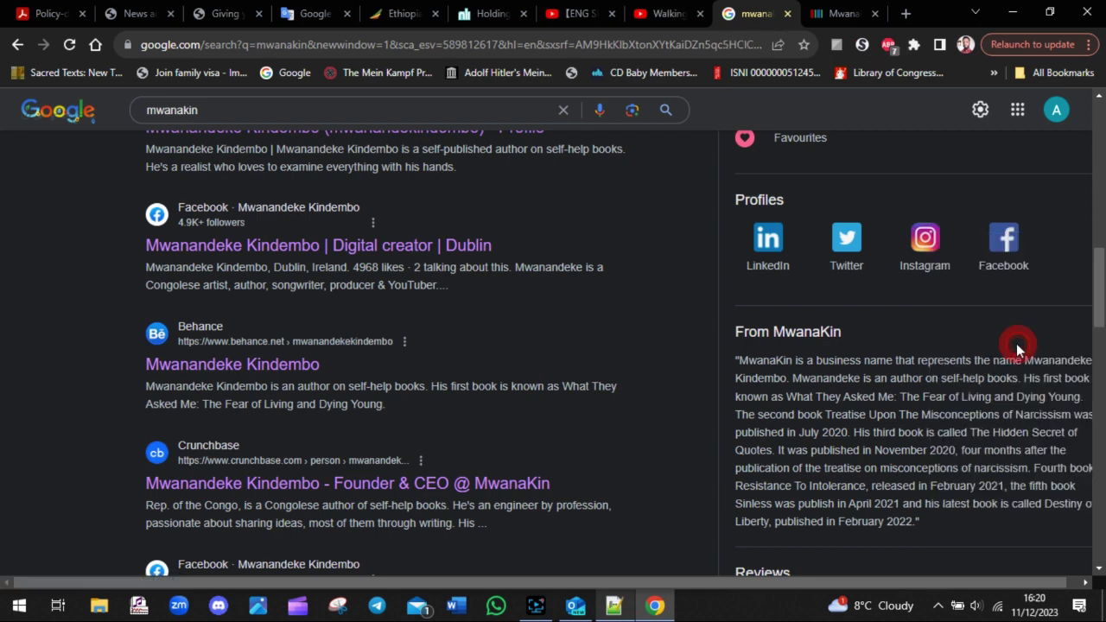
pyautogui.click(833, 13)
pyautogui.click(769, 193)
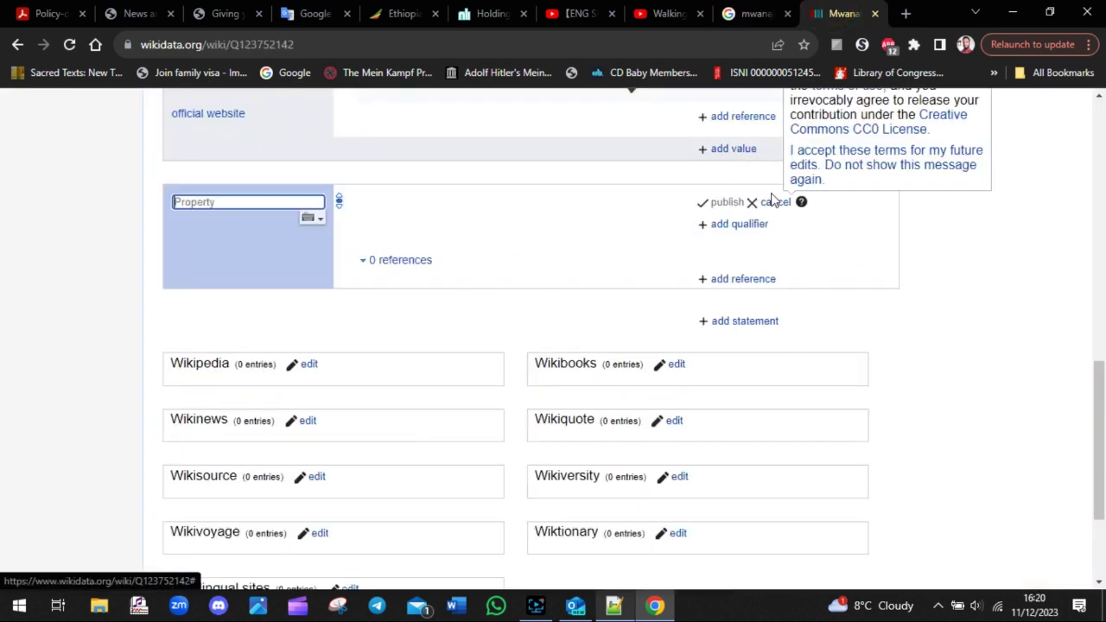
# - Switch to Notepad++ and add the note "LET'S ADD FACEBOOK ID AS AN IDENTITY" below the VIAF ID note
pyautogui.click(613, 605)
pyautogui.click(460, 478)
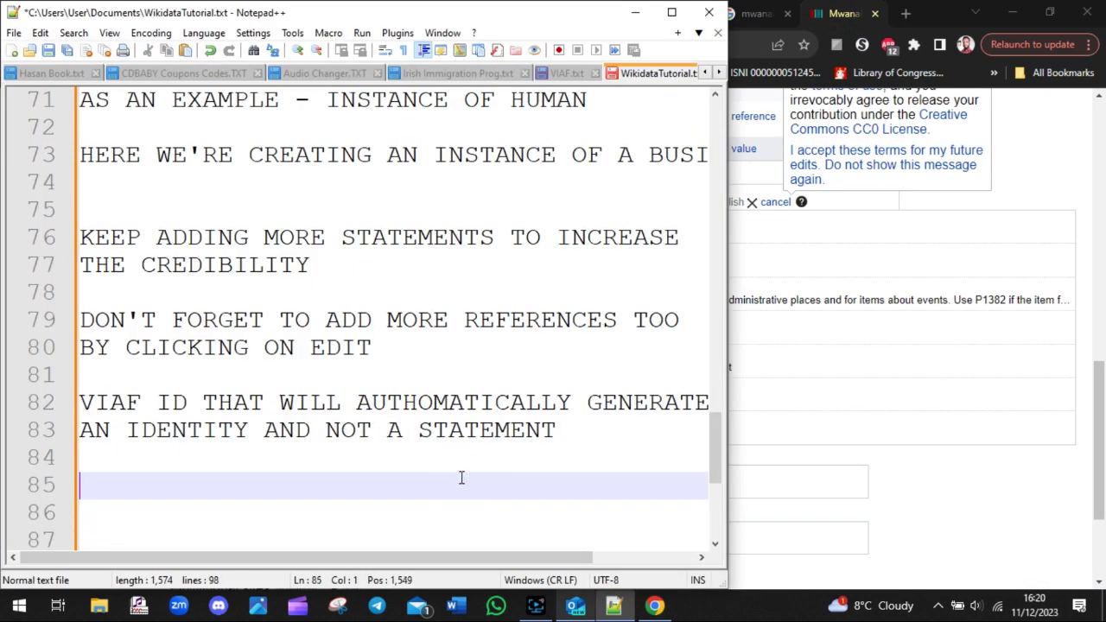
pyautogui.write("LET'")
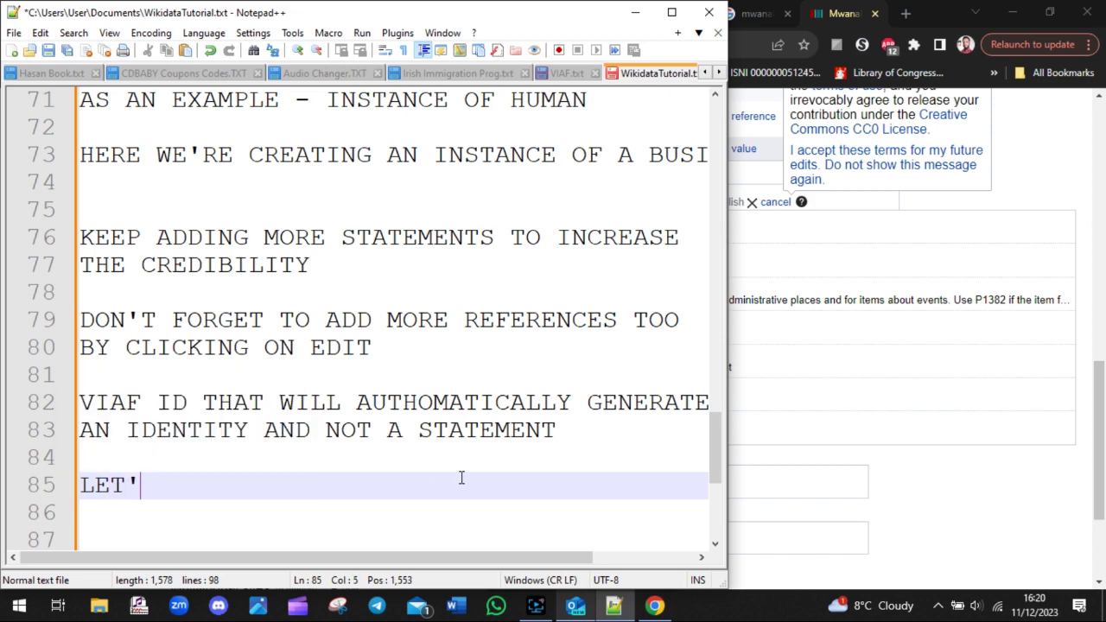
pyautogui.write('S ADD FACEBOOK AS ')
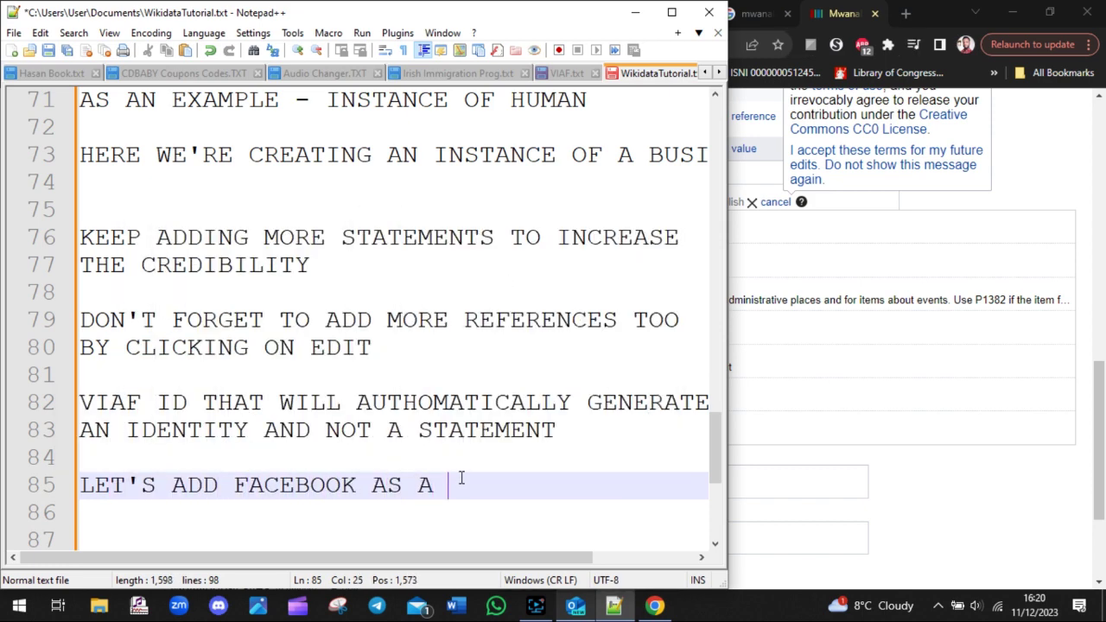
pyautogui.write('AN IDENTITY')
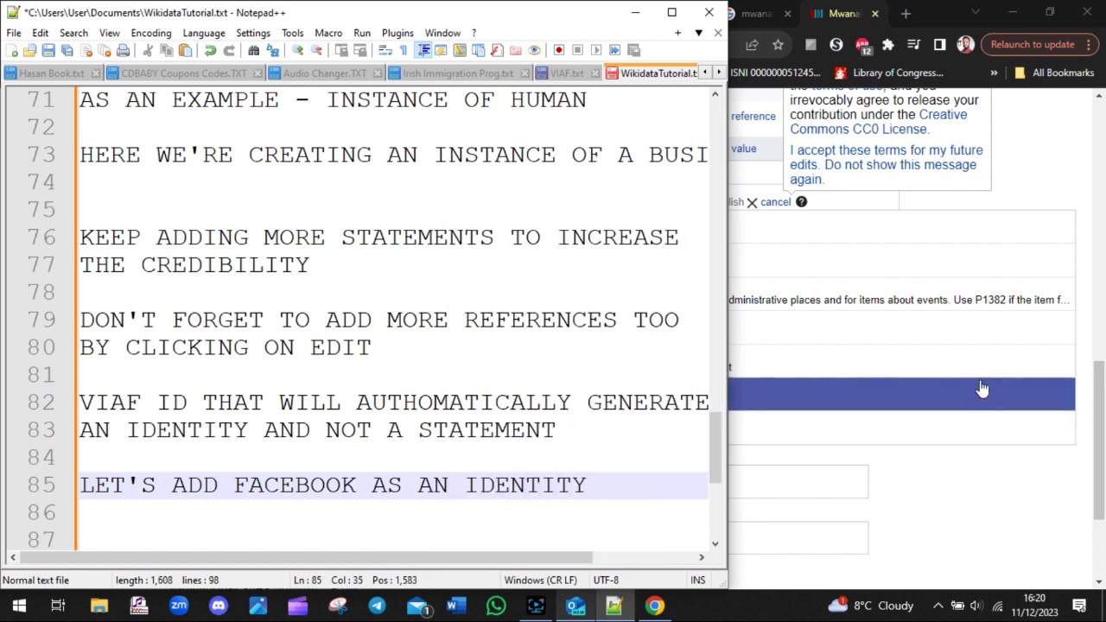
pyautogui.click(357, 485)
pyautogui.write('ID')
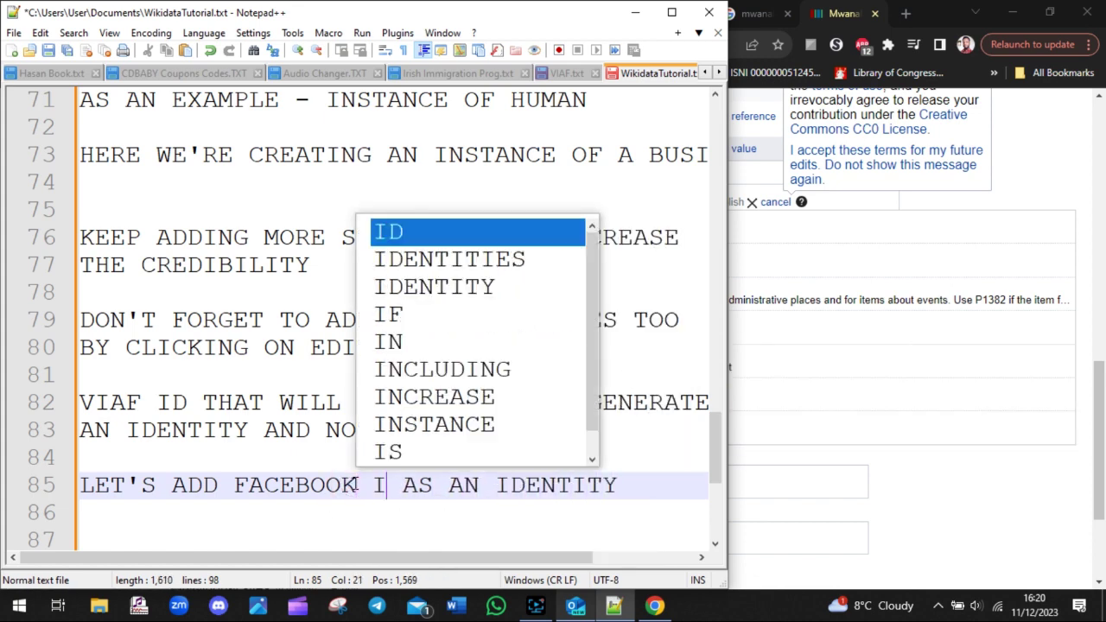
# - Return to Chrome, cancel the accidental inception statement, and start a new statement with the property Facebook page ID
pyautogui.click(1041, 234)
pyautogui.click(314, 200)
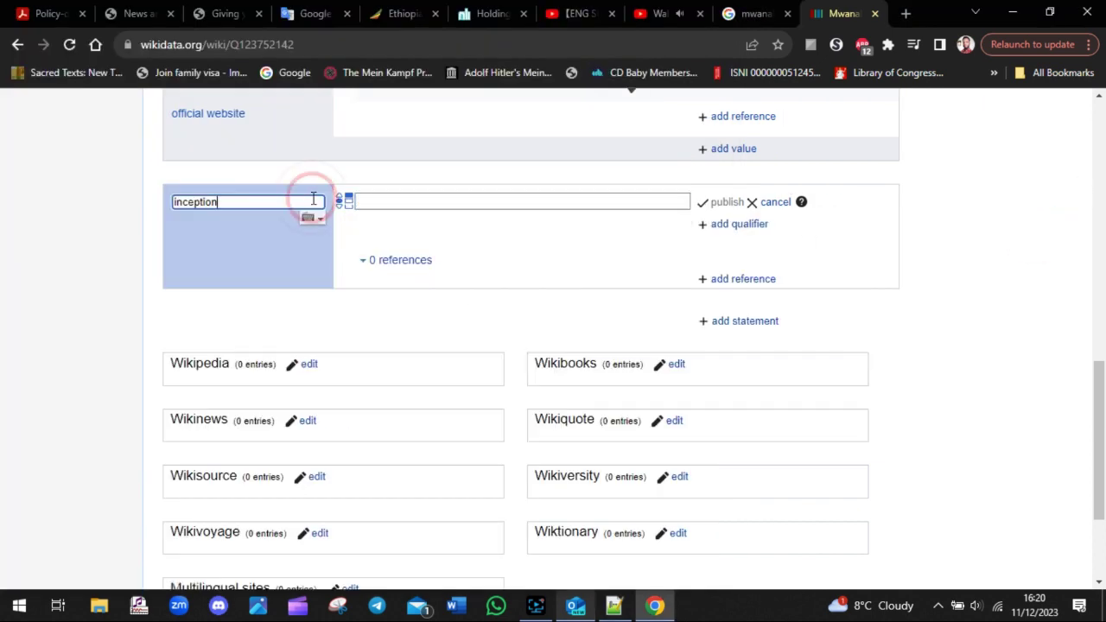
pyautogui.click(775, 203)
pyautogui.click(753, 192)
pyautogui.write('FACE')
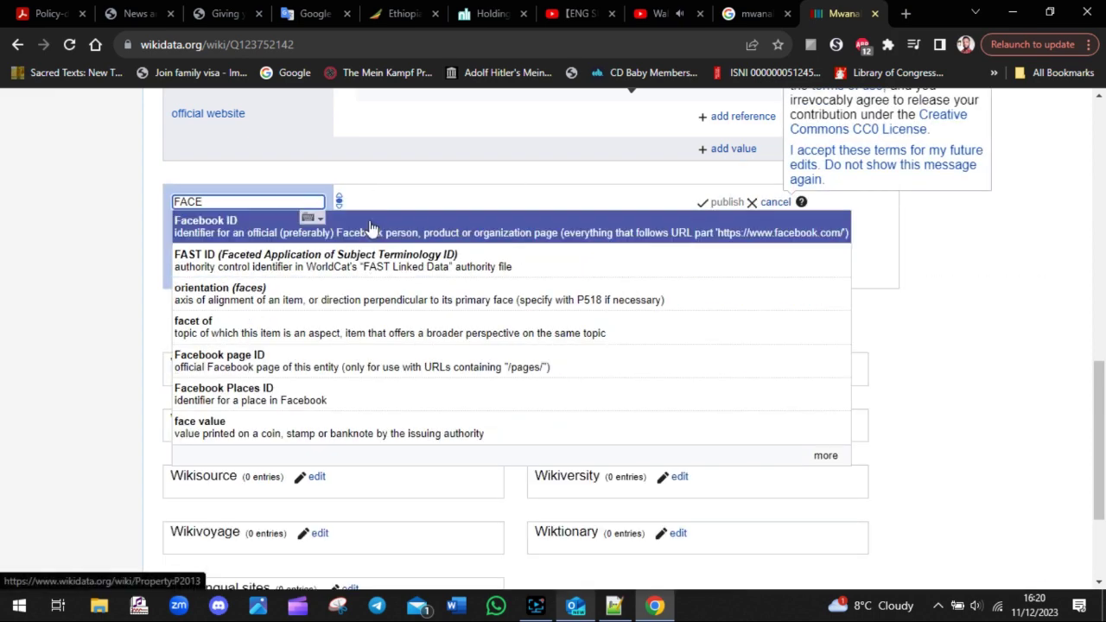
pyautogui.click(282, 363)
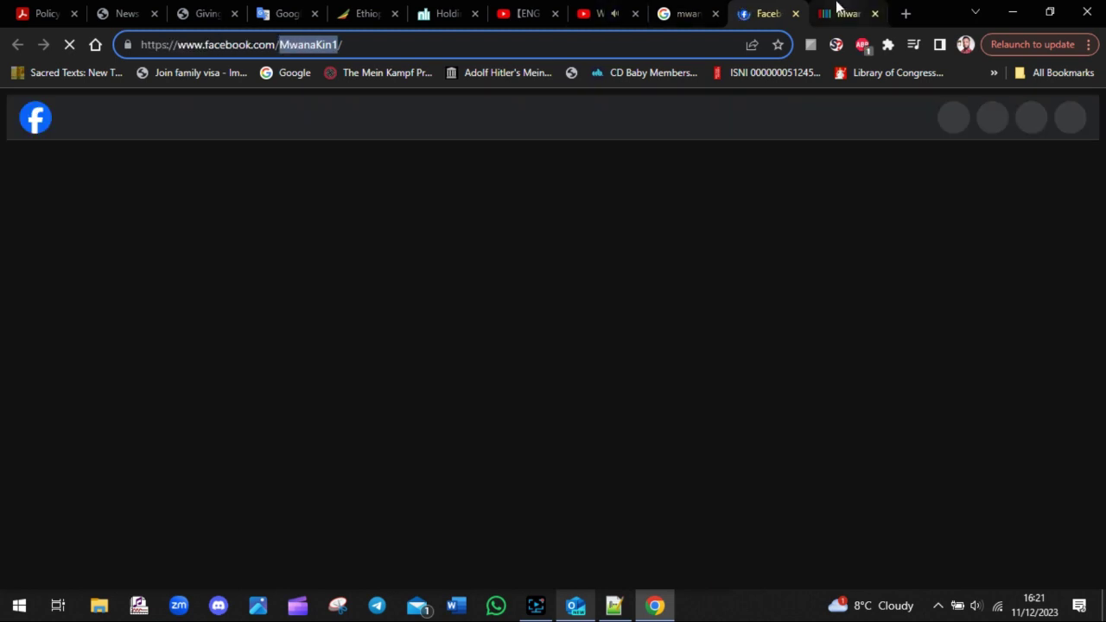
# - Paste MwanaKin1, copied from the Facebook page address, as the value of the Facebook page ID statement
pyautogui.click(852, 10)
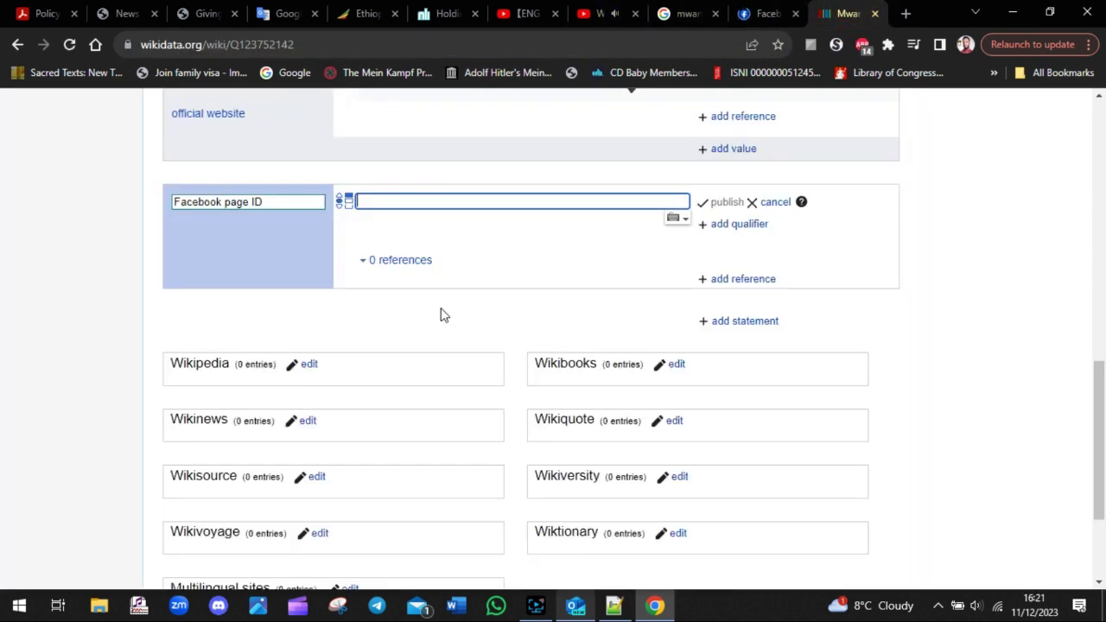
pyautogui.hotkey('ctrl', 'v')
pyautogui.click(526, 235)
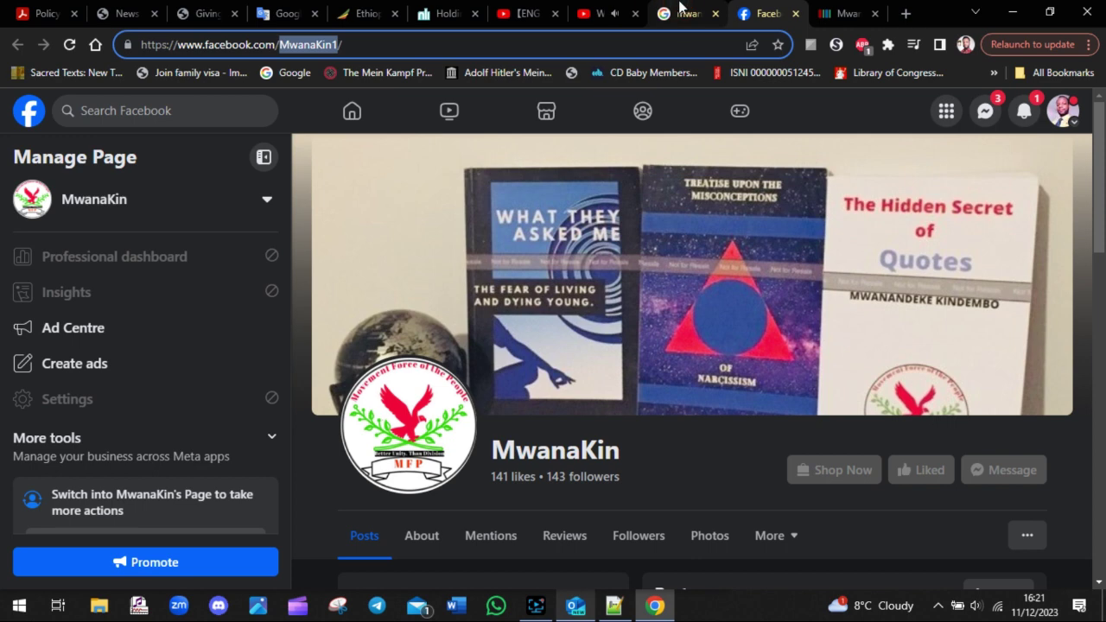
pyautogui.hotkey('ctrl', 'Tab')
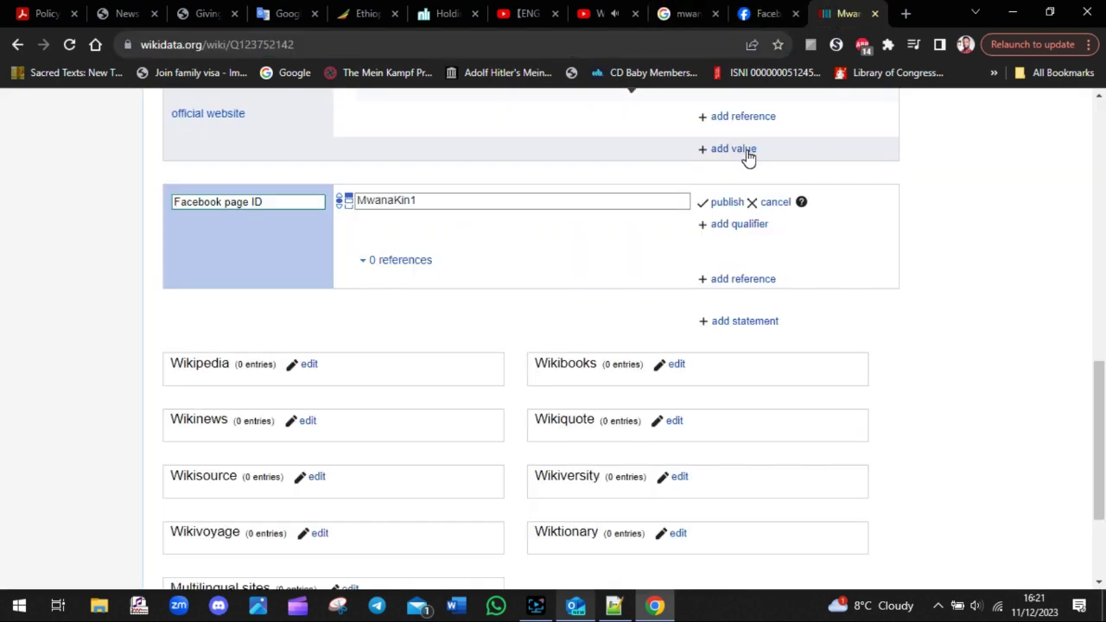
# - Add the qualifier title with the value MwanaKin1 to the Facebook page ID statement, and look over the MwanaKin Facebook page
pyautogui.click(741, 226)
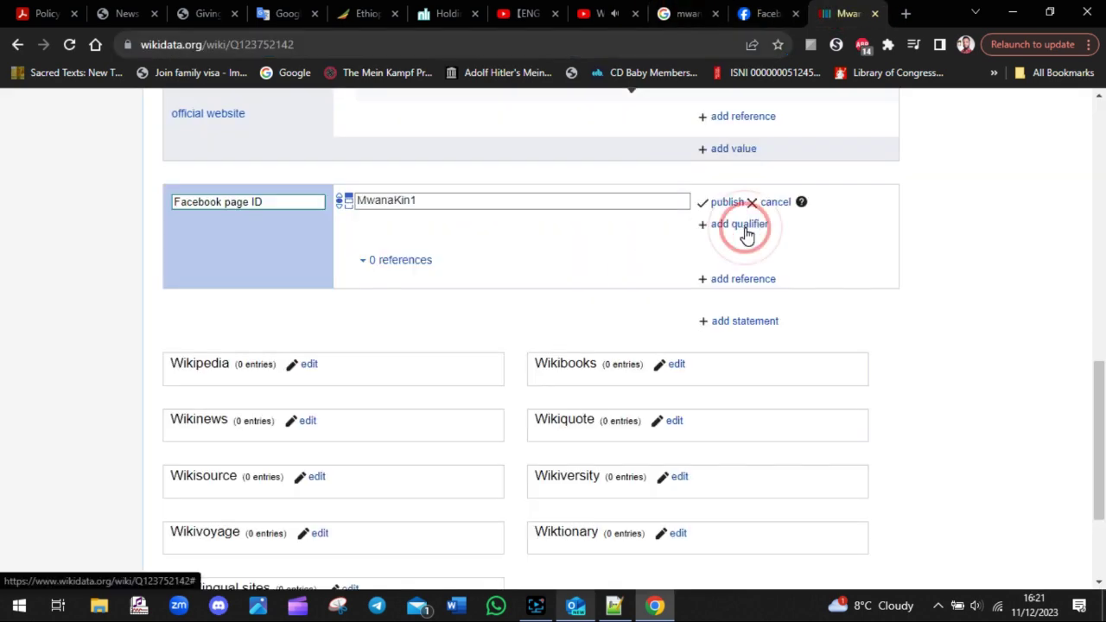
pyautogui.click(402, 225)
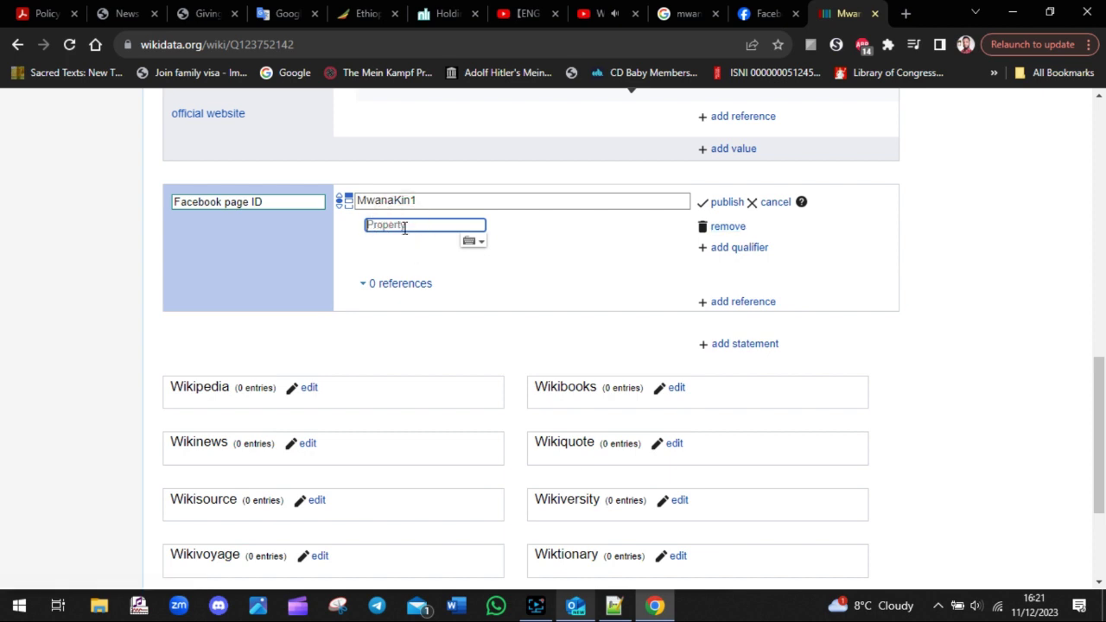
pyautogui.write('USER')
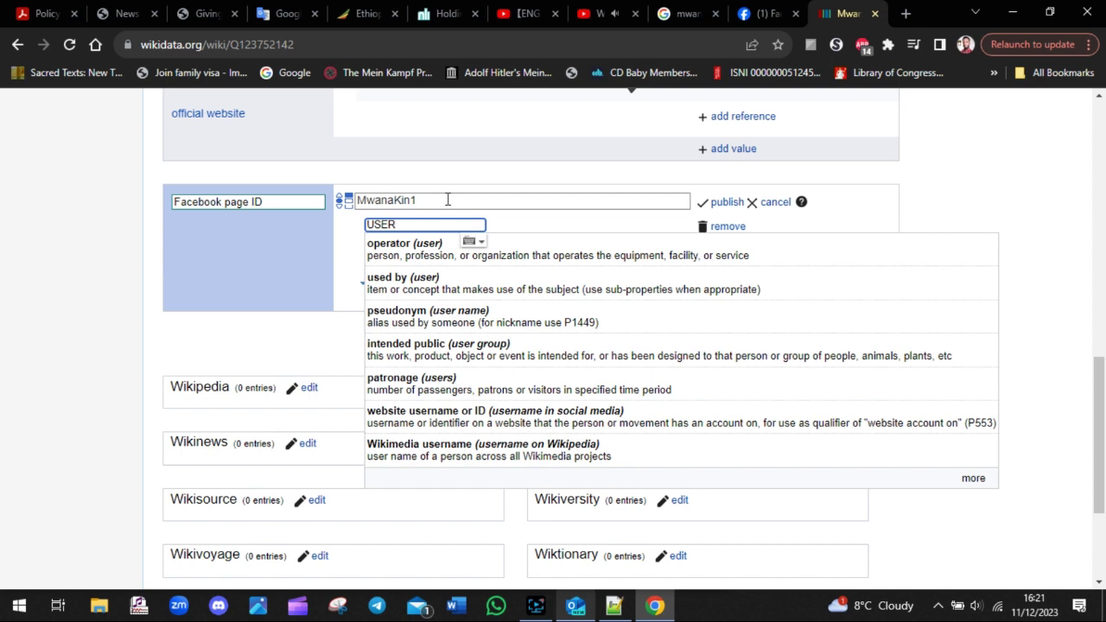
pyautogui.write('na')
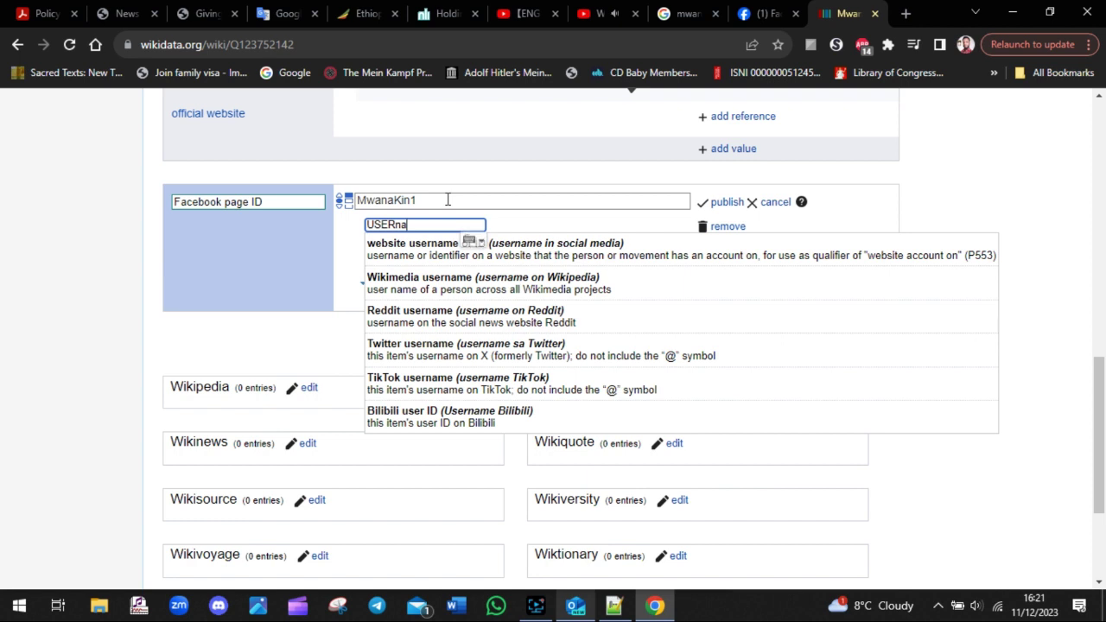
pyautogui.press('BackSpace')
pyautogui.press('BackSpace')
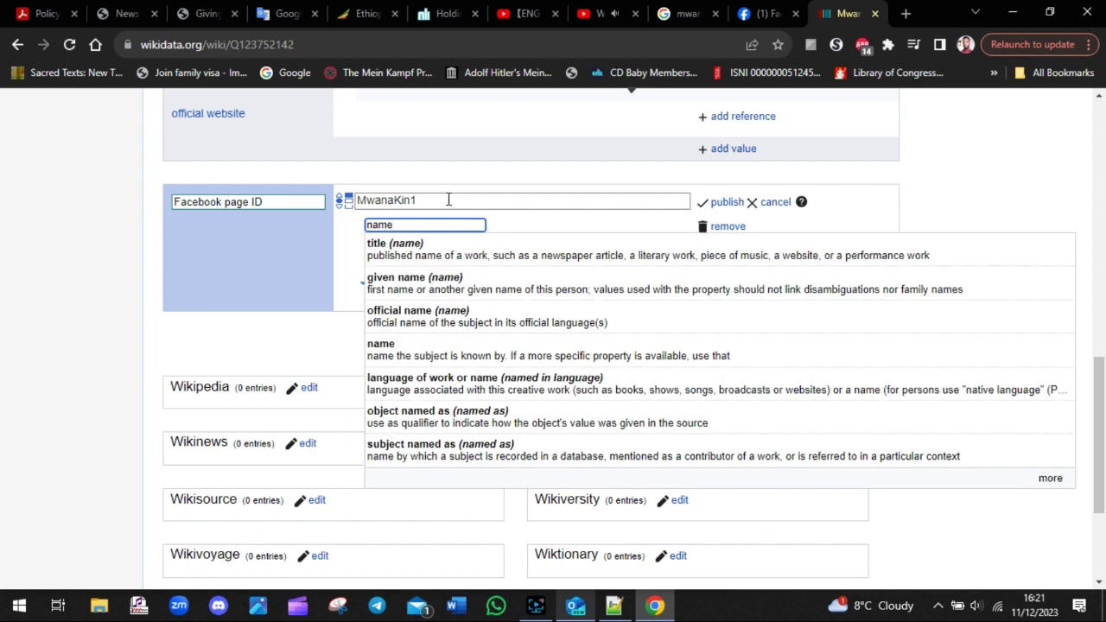
pyautogui.click(501, 256)
pyautogui.write('MwanaKin1')
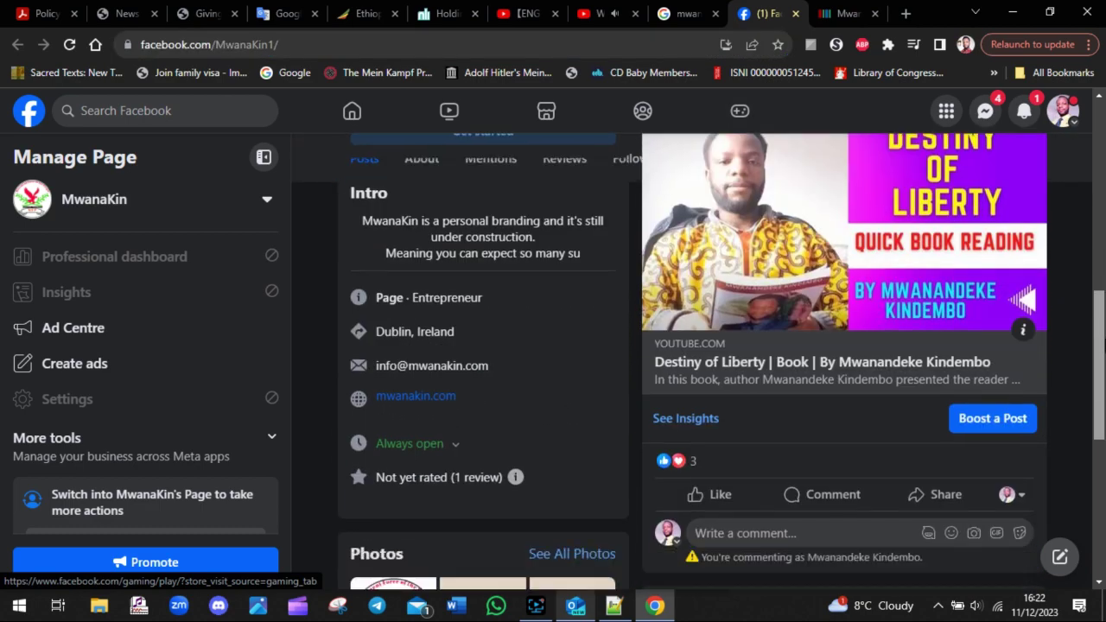
pyautogui.moveTo(1100, 406); pyautogui.dragTo(1101, 116)
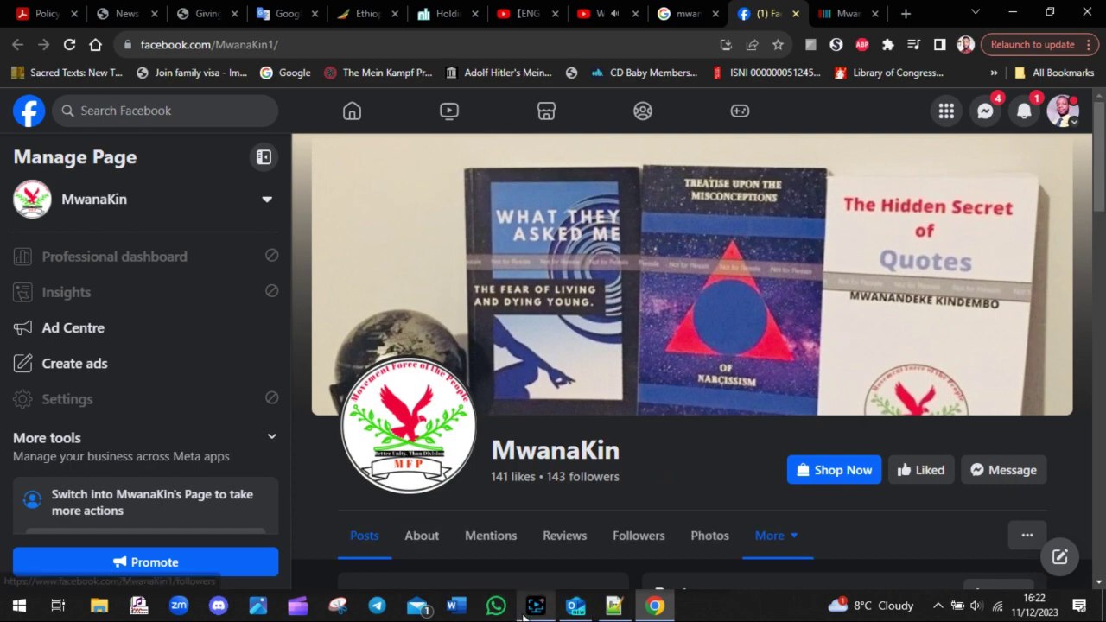
# - Switch to Notepad++ and start a new paragraph below the Facebook ID note
pyautogui.click(536, 605)
pyautogui.click(564, 428)
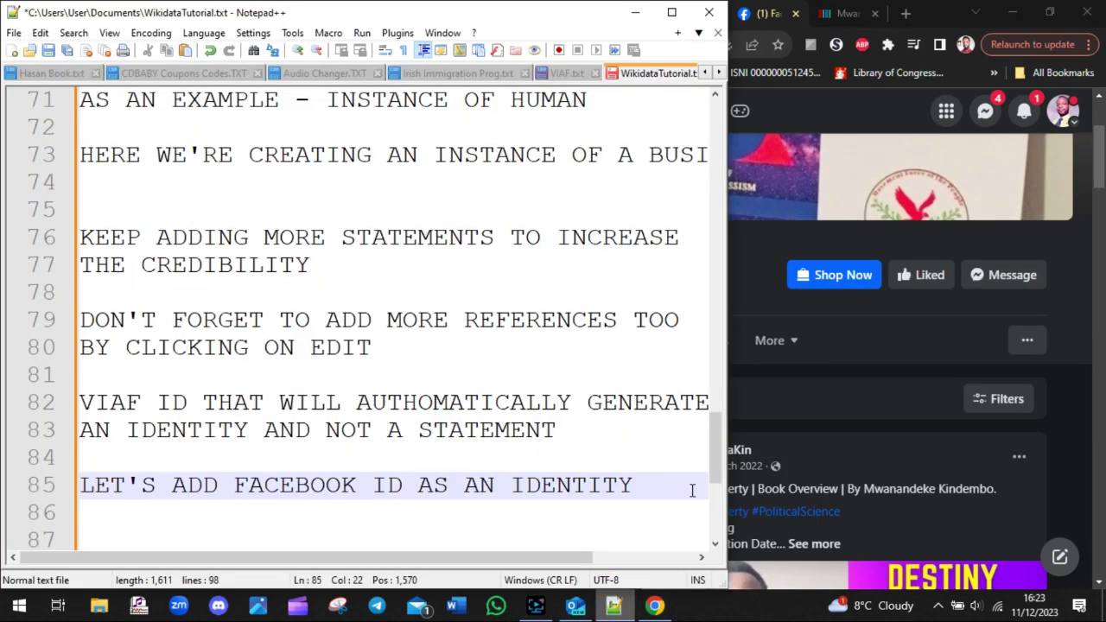
pyautogui.click(692, 491)
pyautogui.press('Return')
pyautogui.press('Return')
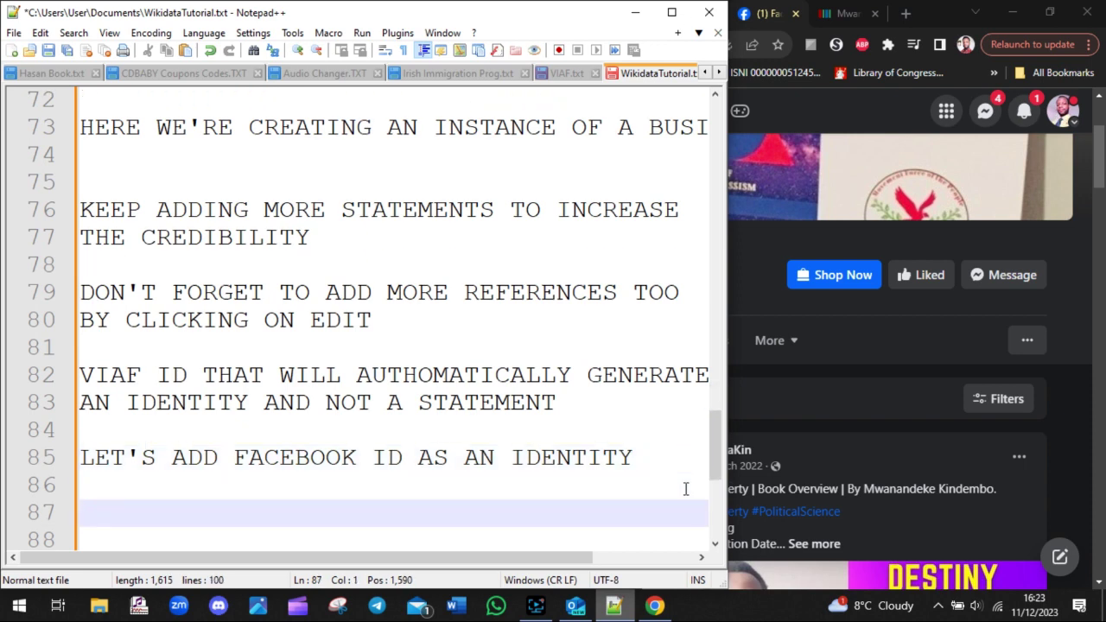
pyautogui.write('how to find')
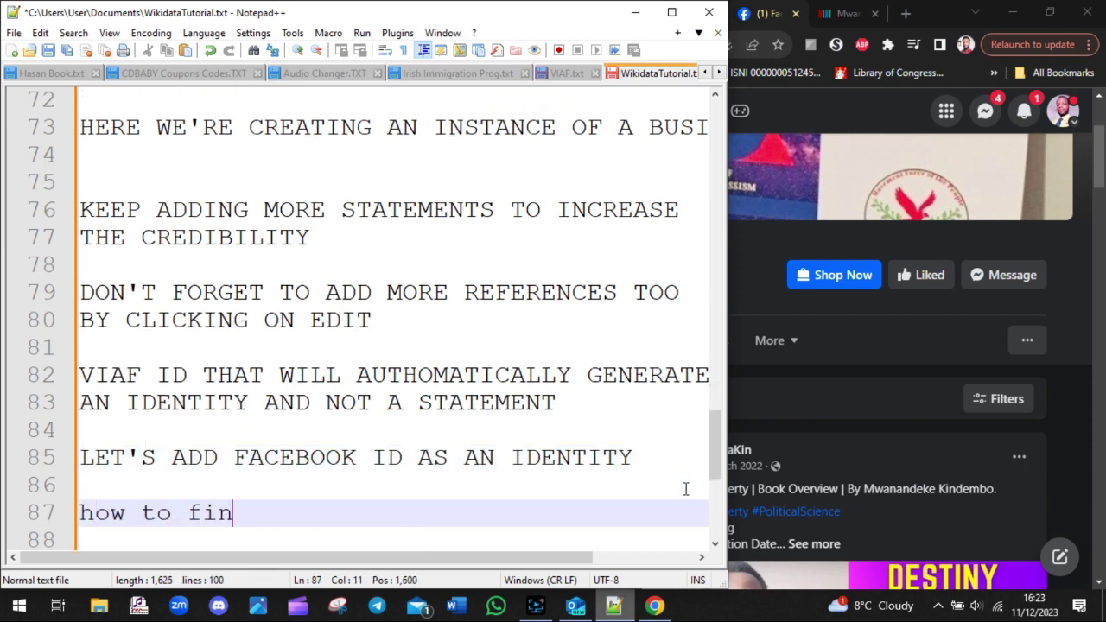
pyautogui.press('BackSpace')
pyautogui.press('BackSpace')
pyautogui.press('BackSpace')
pyautogui.press('BackSpace')
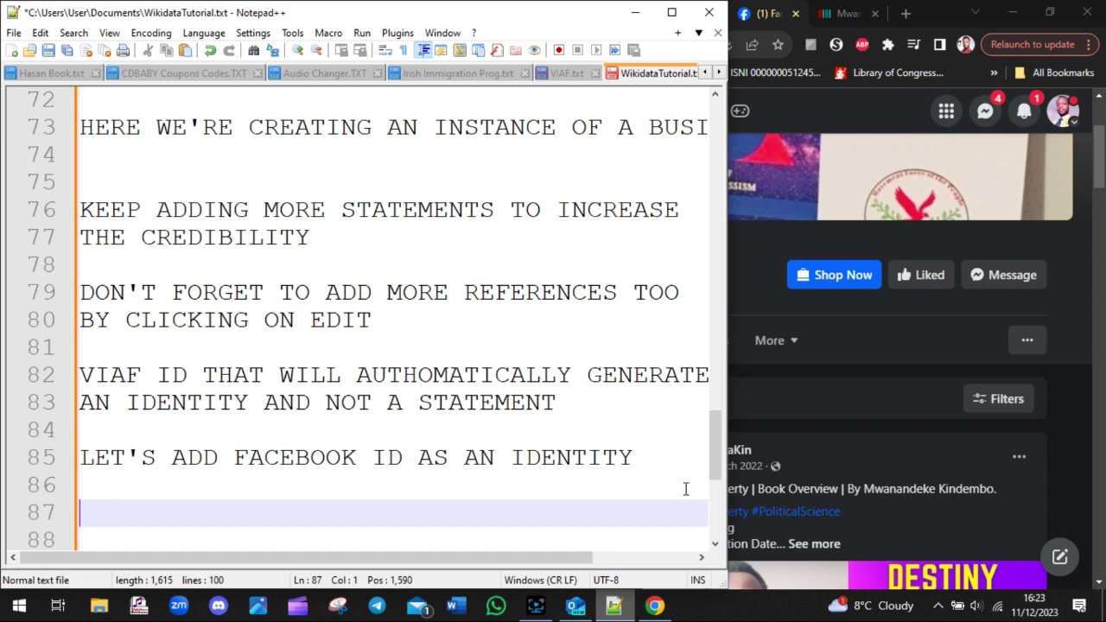
# - Add the note "LET'S FIND THE FB ID AFTER CHANING THE USERNAME" and start a new line below it
pyautogui.write("LET'S")
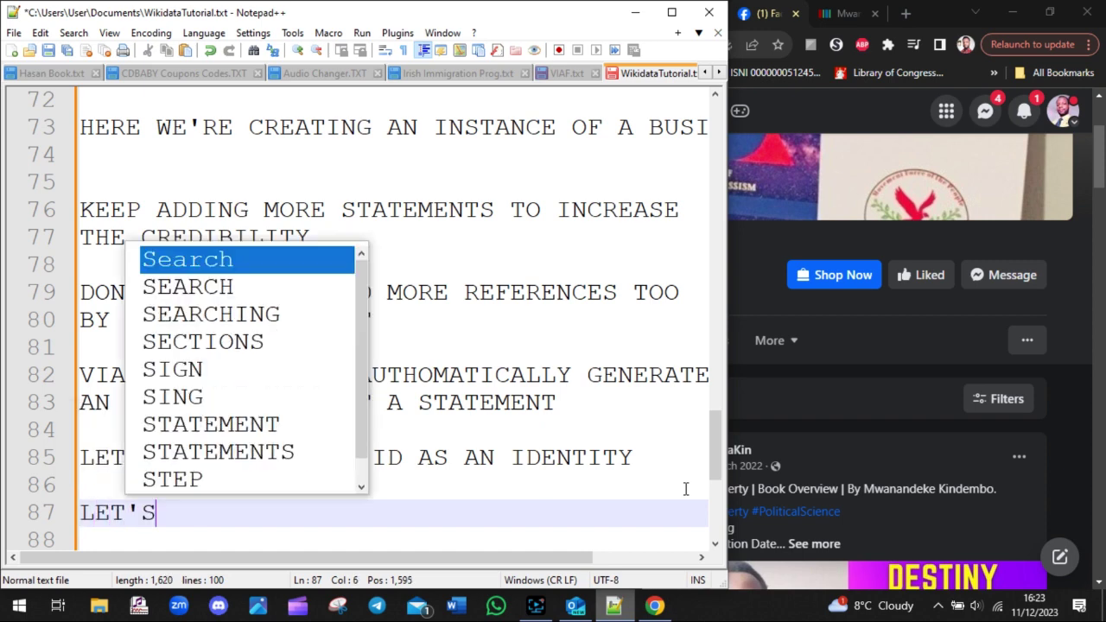
pyautogui.write(' FIND THE FB ID AFTER CHANING THE USS')
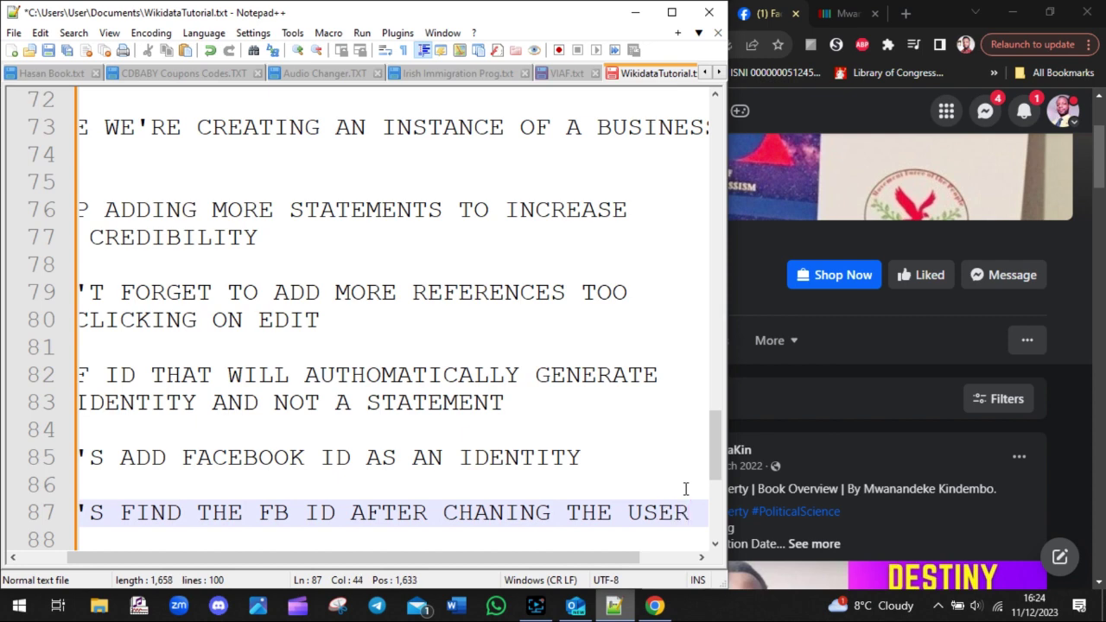
pyautogui.write('NAME')
pyautogui.press('Return')
# - Return to the MwanaKin Facebook page in Chrome and show the Page transparency details of its About section
pyautogui.click(783, 442)
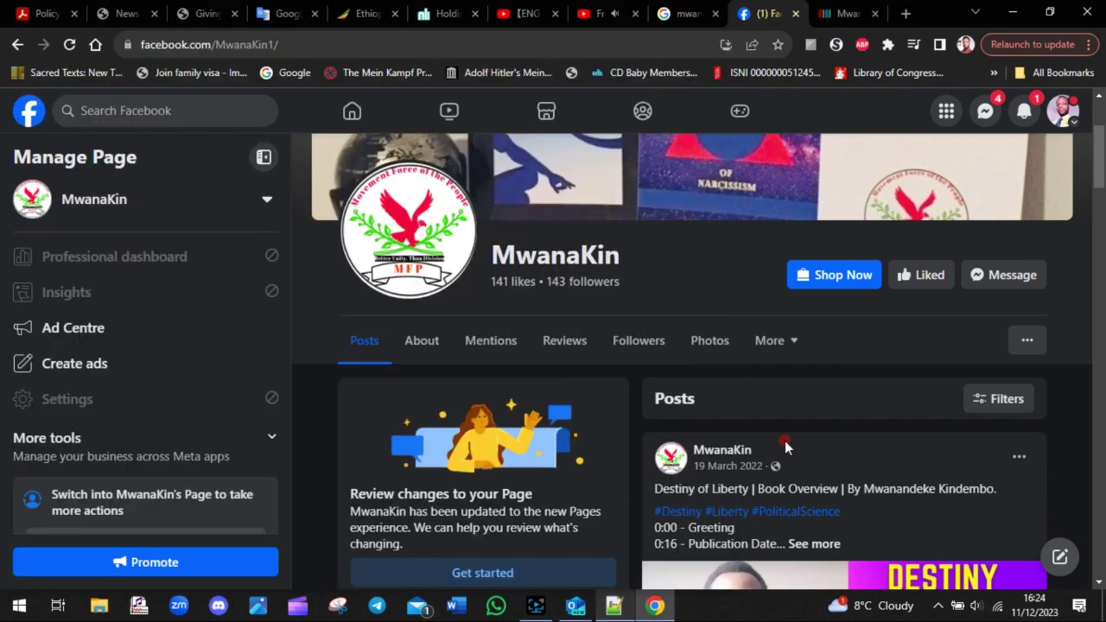
pyautogui.click(121, 50)
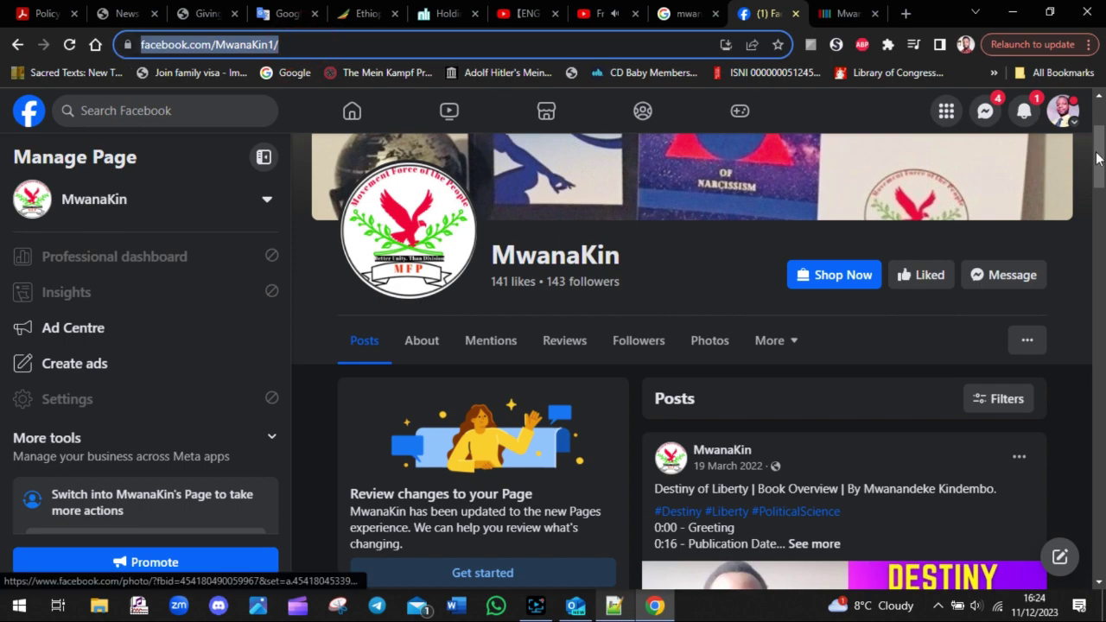
pyautogui.press('Return')
pyautogui.scroll(-3, 1101, 158)
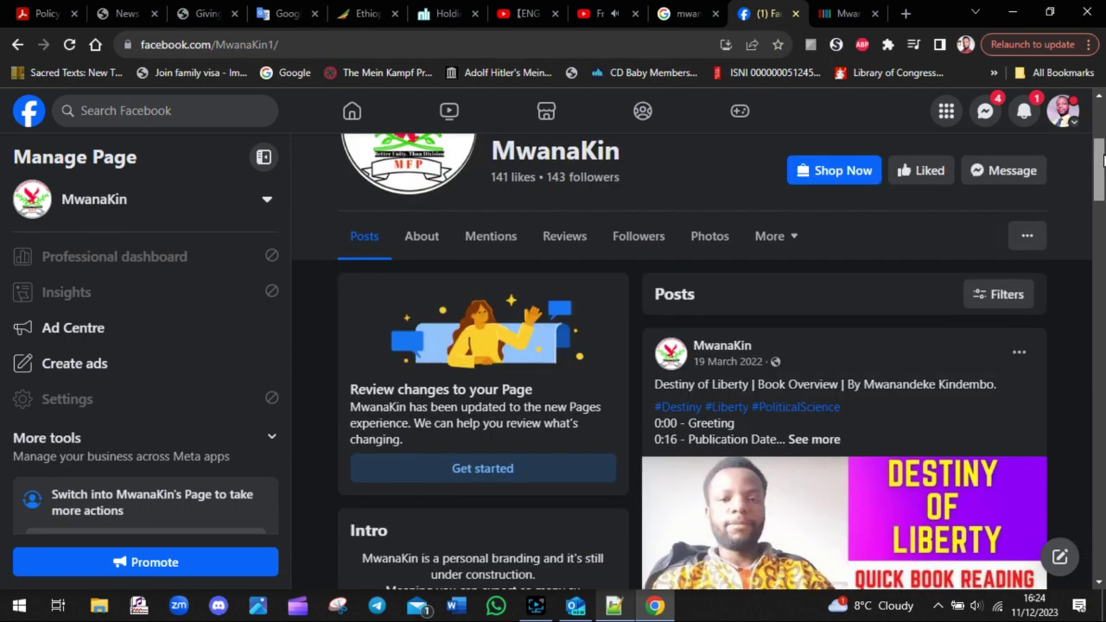
pyautogui.click(422, 242)
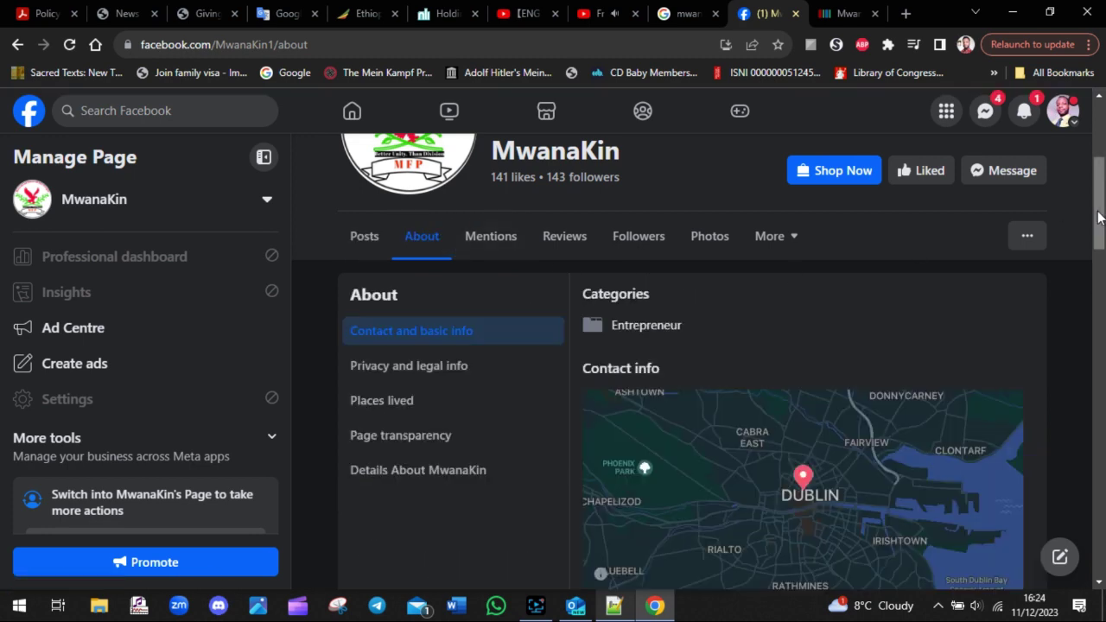
pyautogui.scroll(-1, 561, 363)
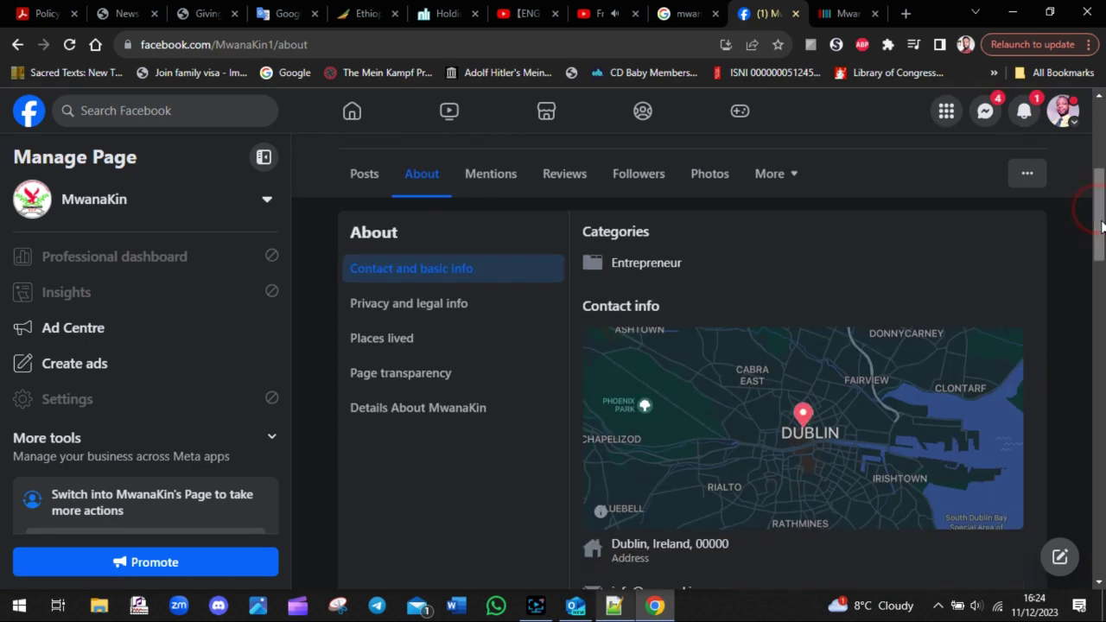
pyautogui.click(440, 414)
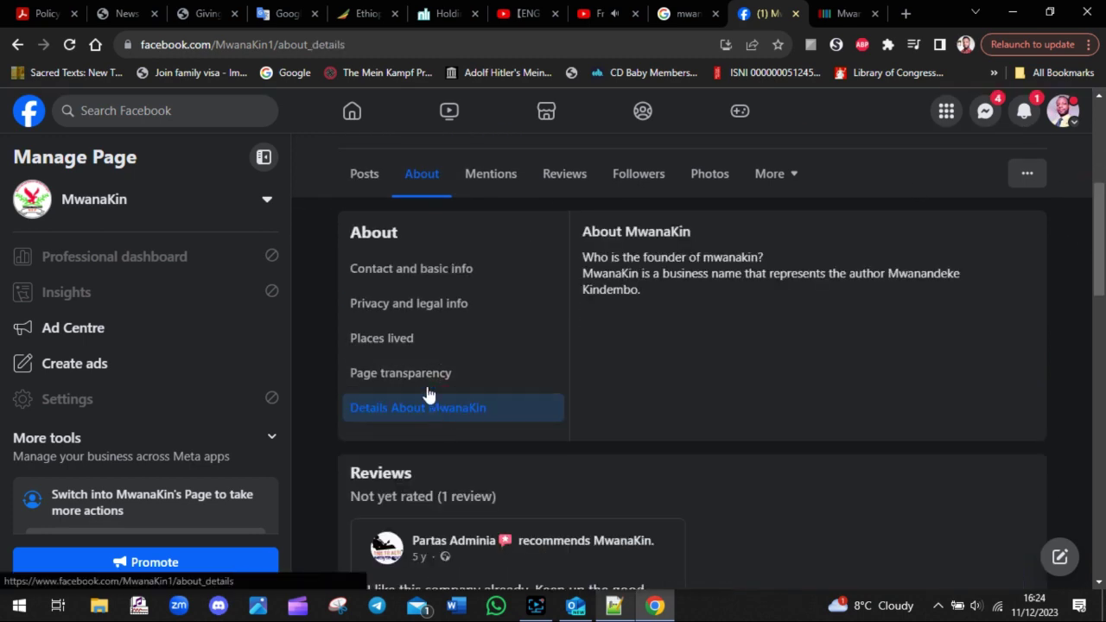
pyautogui.click(423, 377)
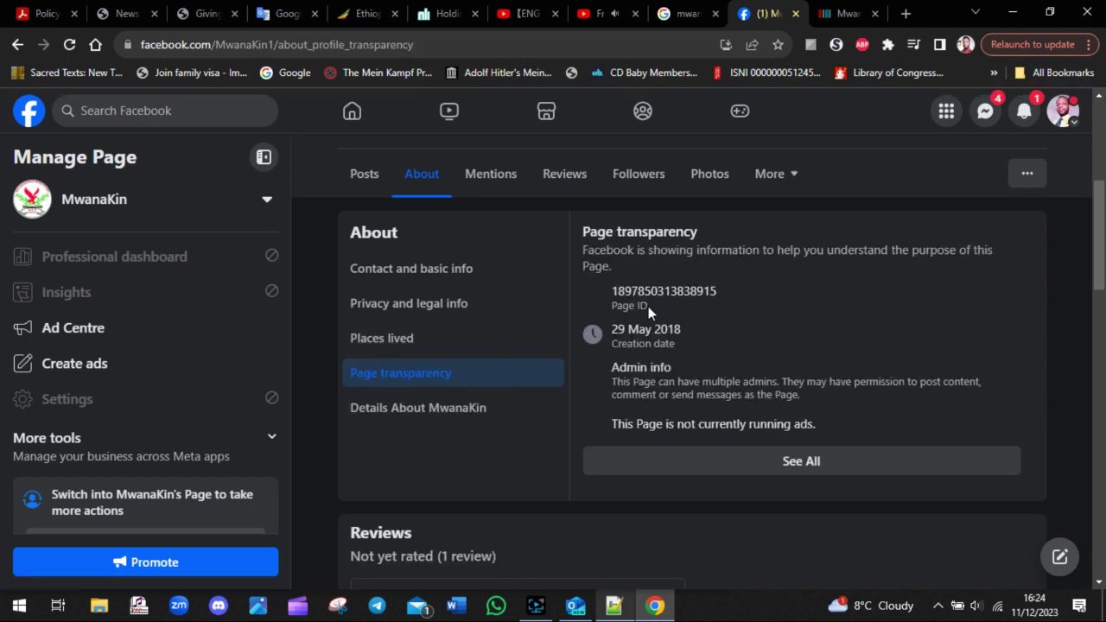
# - Copy the numeric page ID from Page transparency and replace MwanaKin1 with it as the value of the Wikidata Facebook ID statement
pyautogui.moveTo(648, 307); pyautogui.dragTo(611, 306)
pyautogui.moveTo(717, 291); pyautogui.dragTo(613, 292)
pyautogui.hotkey('ctrl', 'c')
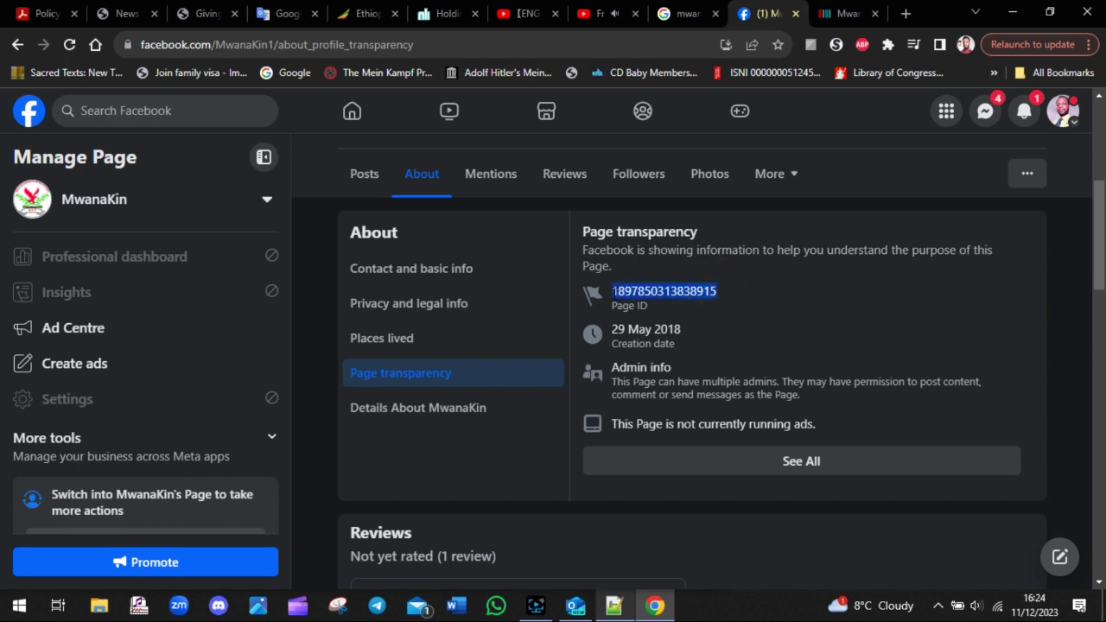
pyautogui.click(829, 13)
pyautogui.doubleClick(439, 201)
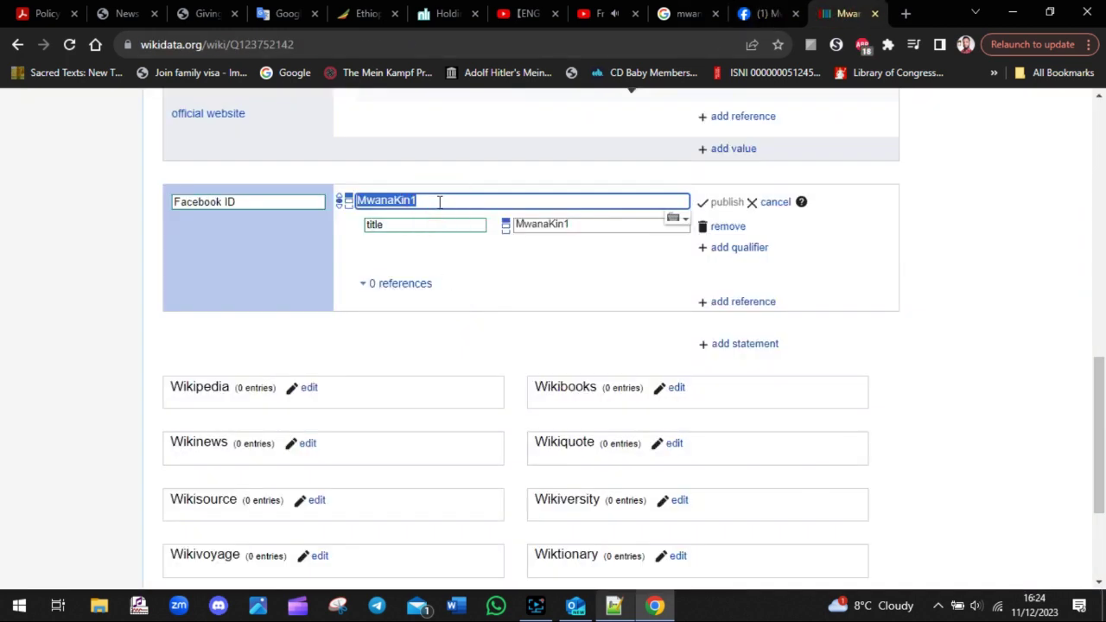
pyautogui.hotkey('ctrl', 'v')
pyautogui.click(851, 254)
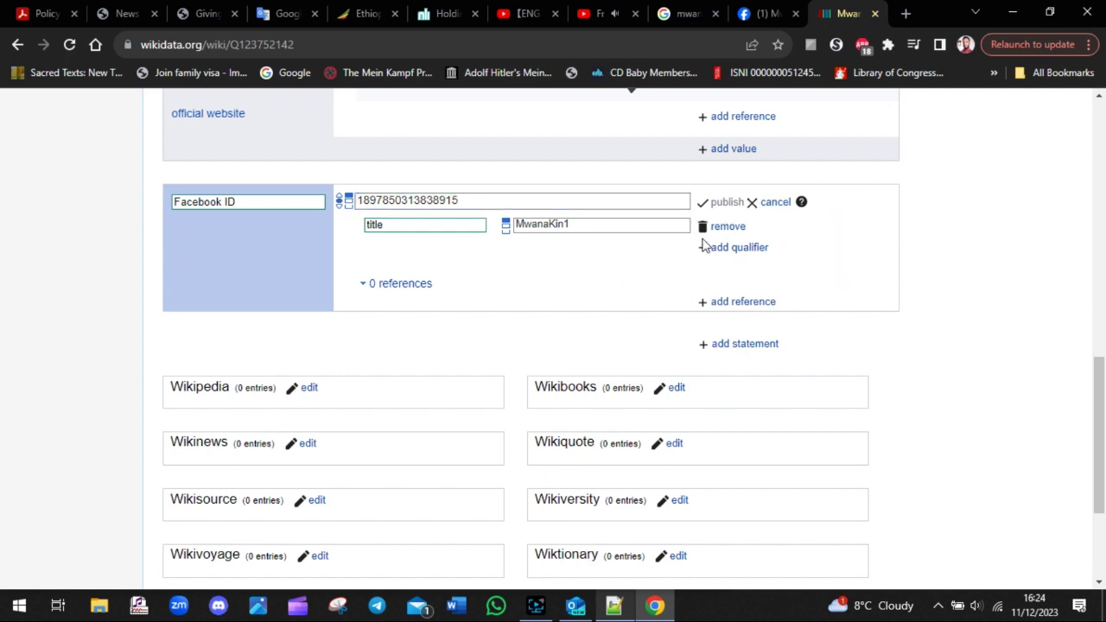
# - Try to publish the Facebook ID statement
pyautogui.click(726, 201)
pyautogui.click(895, 280)
pyautogui.click(722, 202)
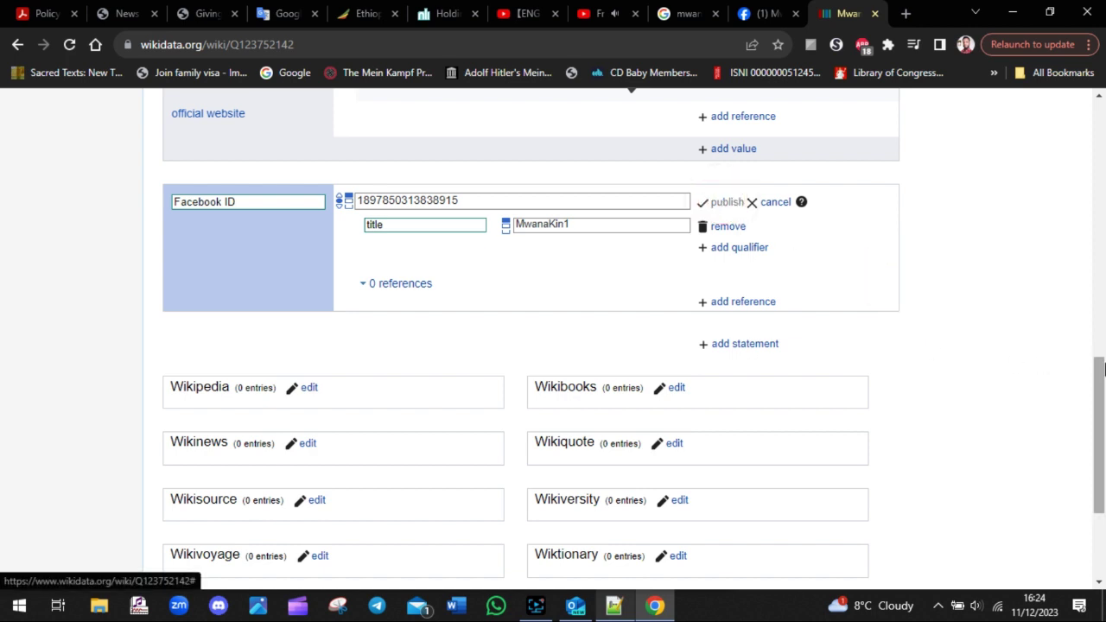
pyautogui.click(1102, 371)
pyautogui.scroll(3, 870, 301)
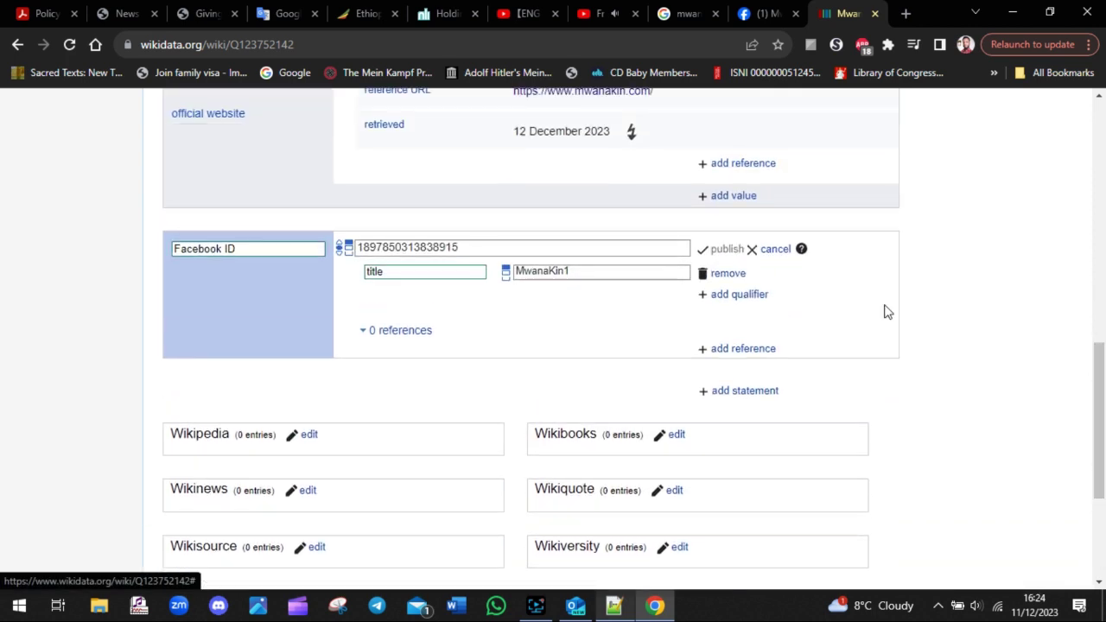
# - Copy the page ID from the statement, add it to the Notepad++ notes after "HERE IT'S :", and return to Chrome
pyautogui.doubleClick(484, 248)
pyautogui.hotkey('ctrl', 'c')
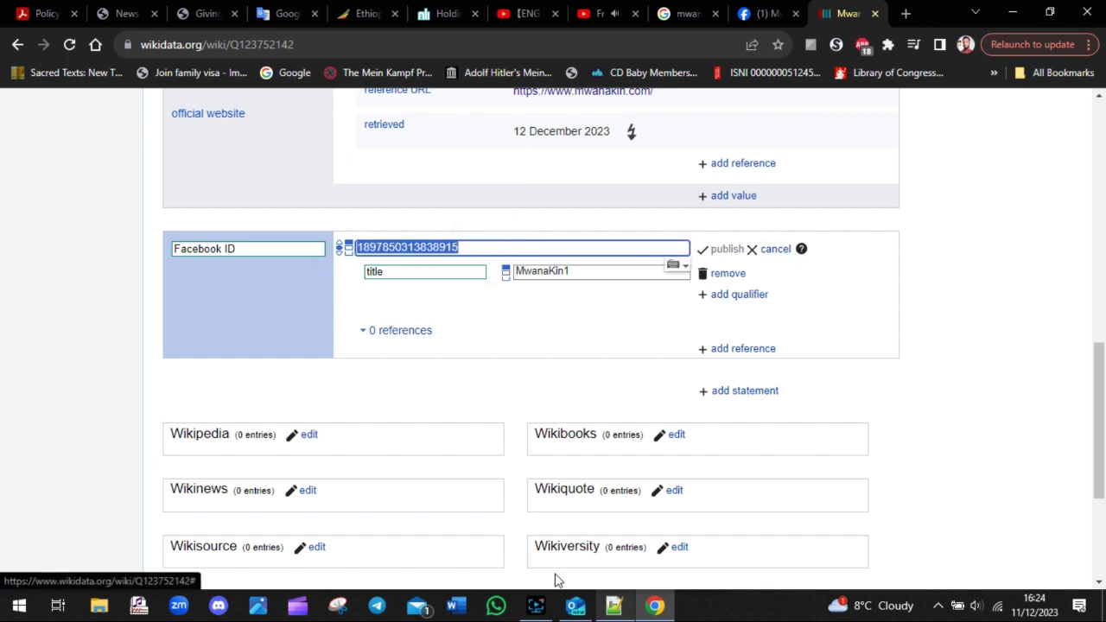
pyautogui.click(575, 605)
pyautogui.click(372, 511)
pyautogui.write("HERE IT'S :")
pyautogui.hotkey('ctrl', 'v')
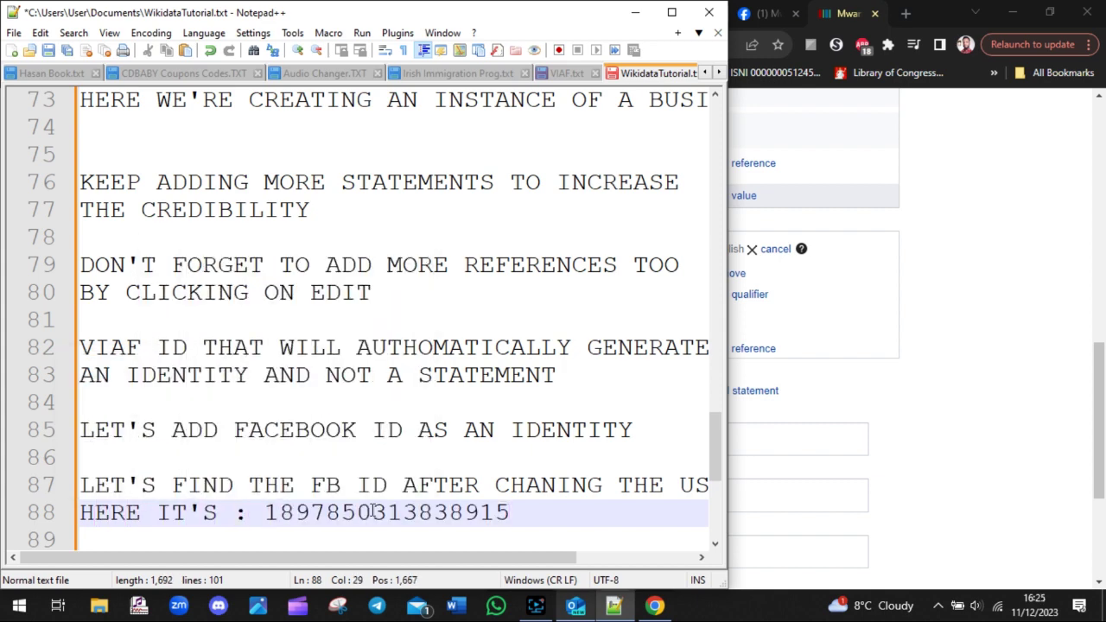
pyautogui.click(866, 409)
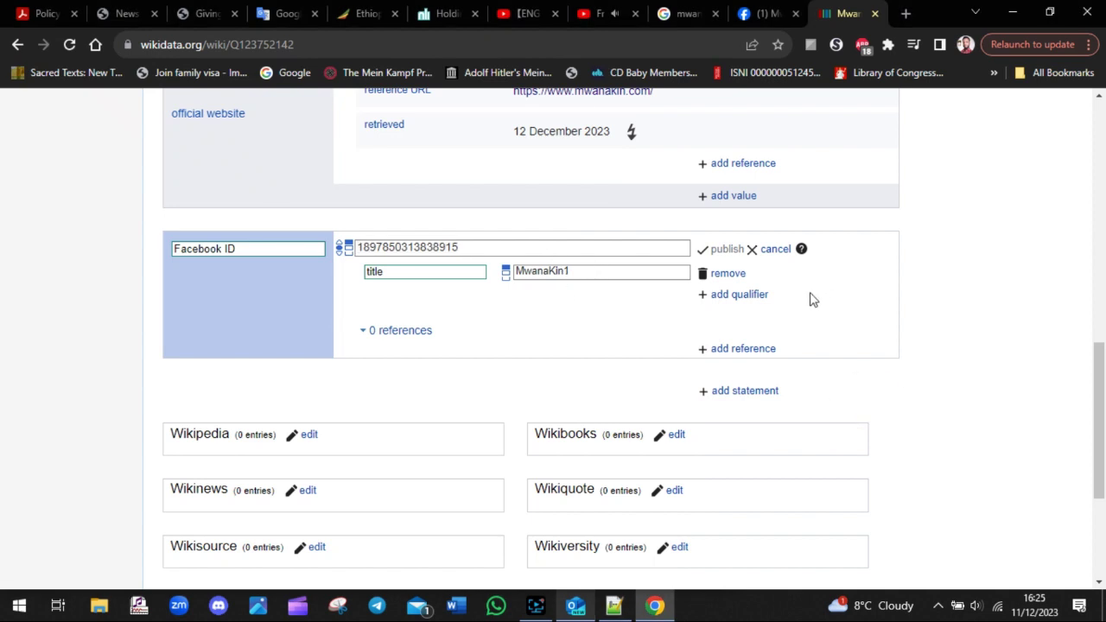
pyautogui.click(535, 604)
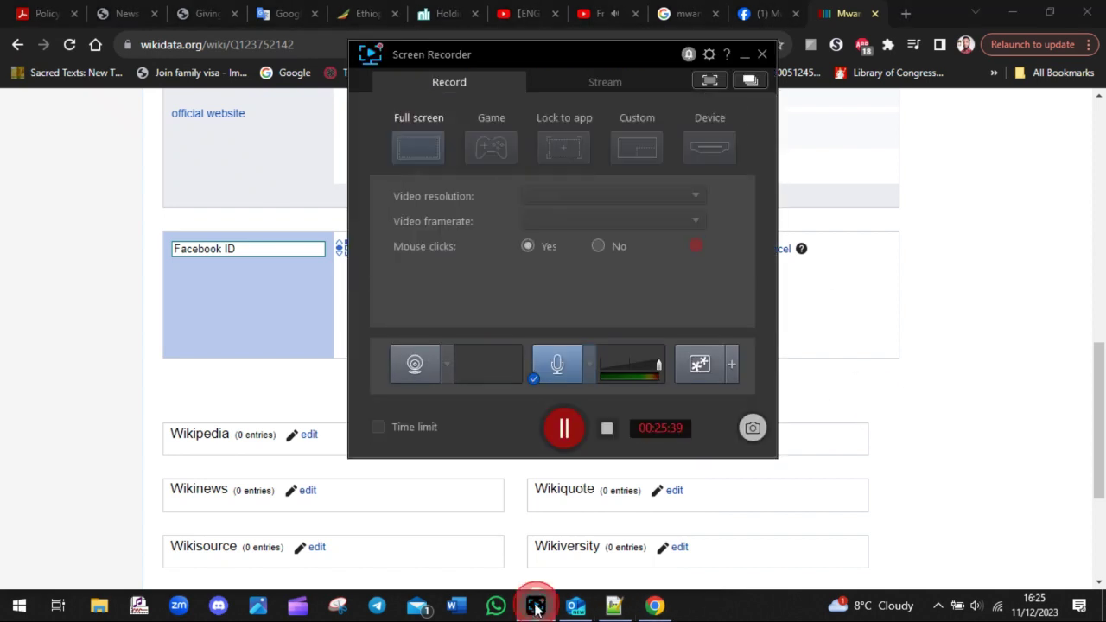
pyautogui.click(568, 436)
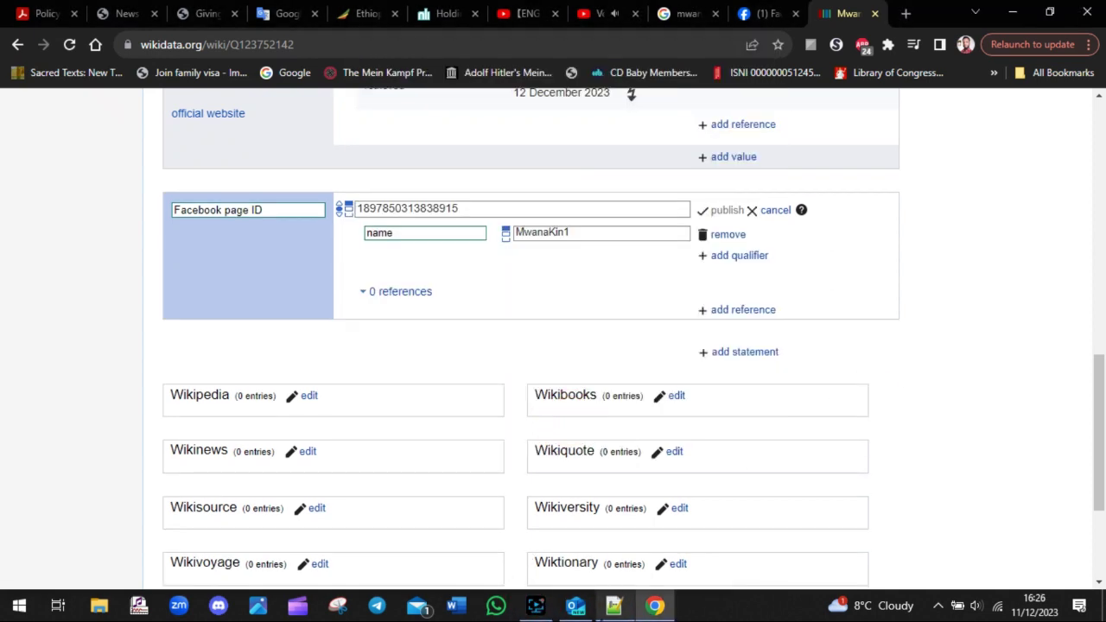
# - Switch to Notepad++ and add the line "USERNAME: MwanaKin1" below the page ID note
pyautogui.click(613, 605)
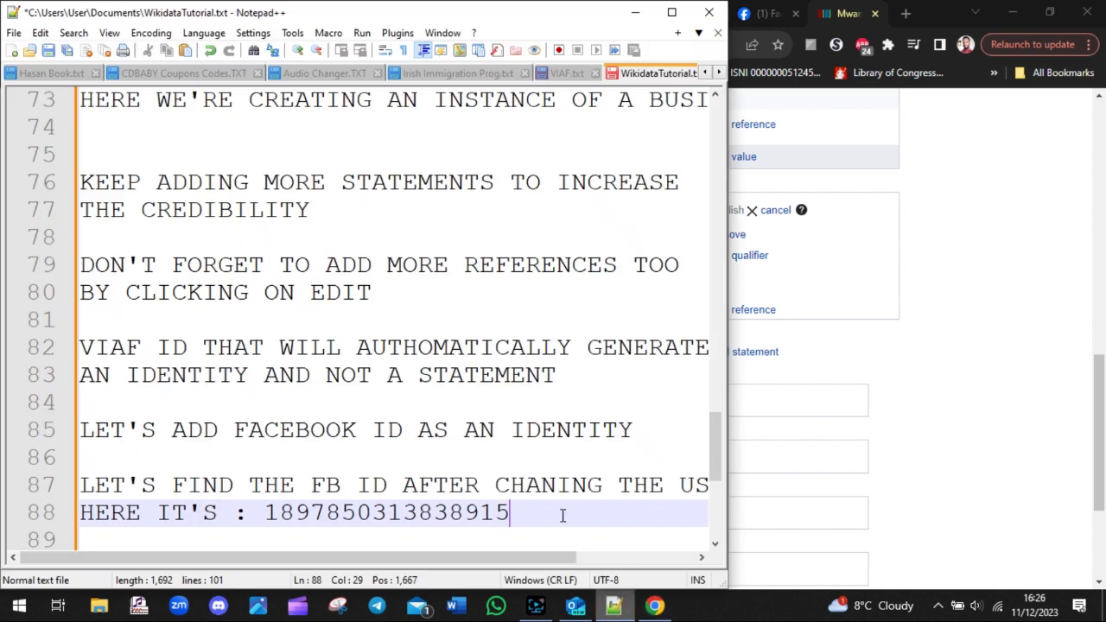
pyautogui.press('Return')
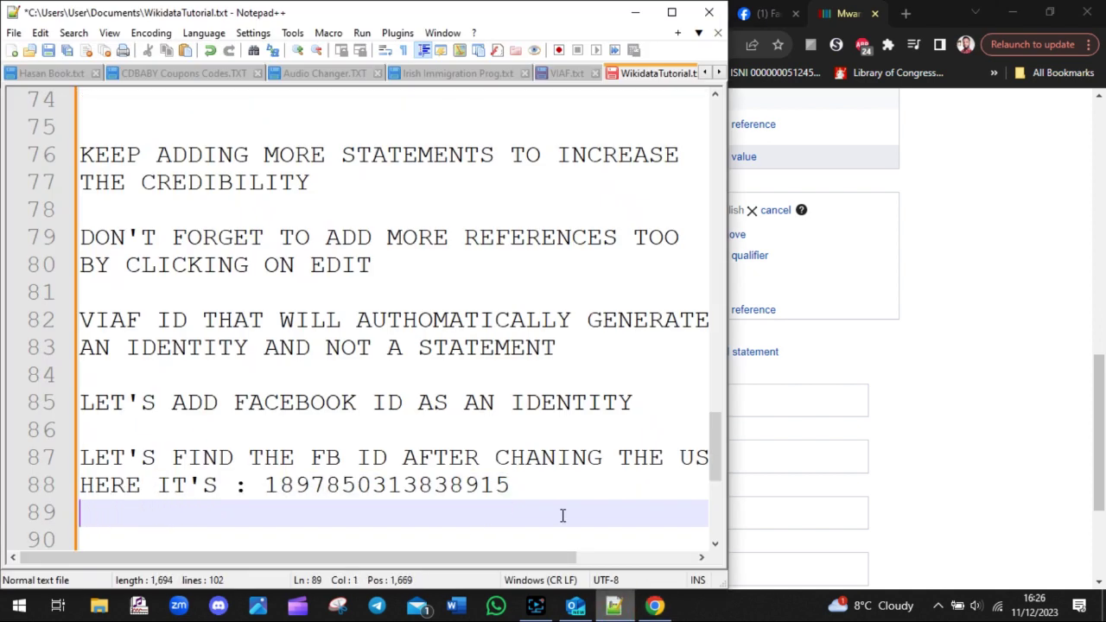
pyautogui.write('USERNM')
pyautogui.press('Tab')
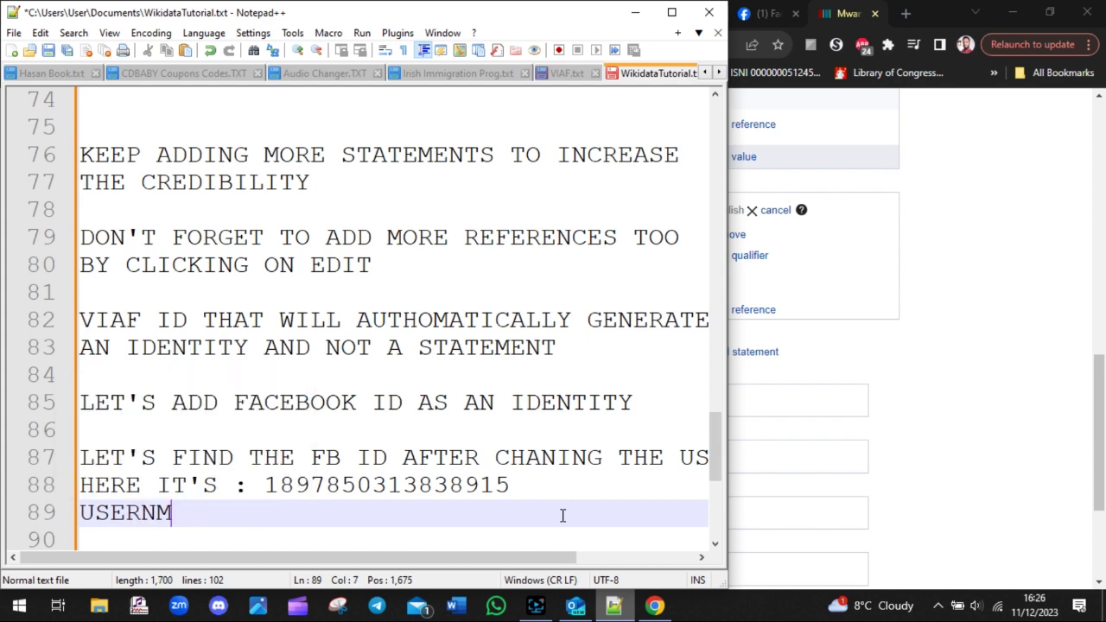
pyautogui.write('NAME: MwanaKin1')
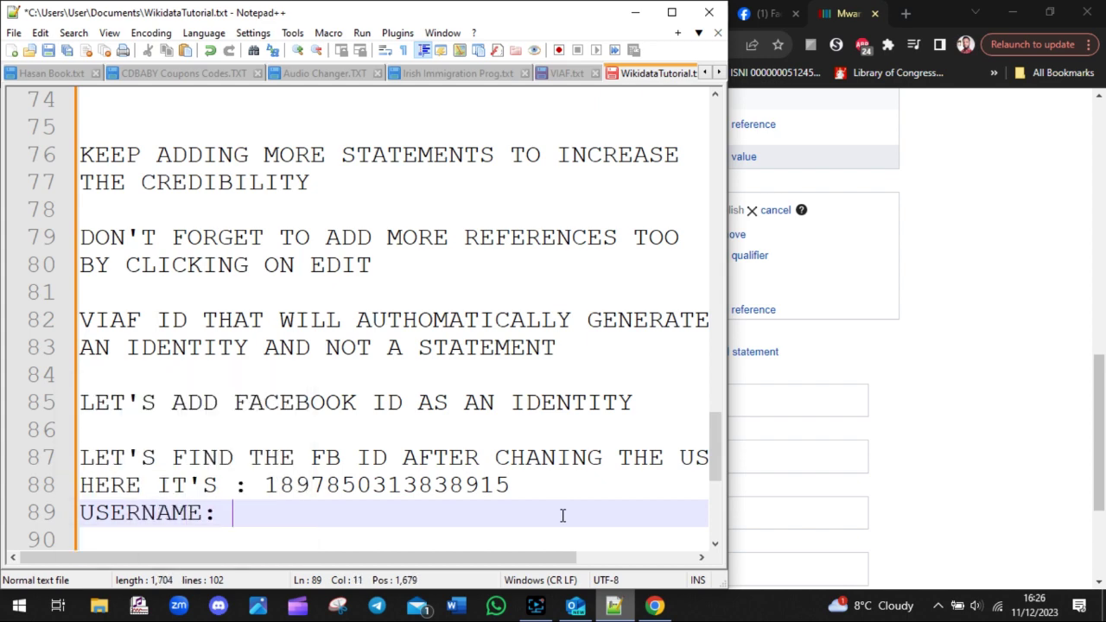
# - Return to Chrome, remove the name qualifier from the Facebook page ID statement, and publish the statement
pyautogui.click(920, 351)
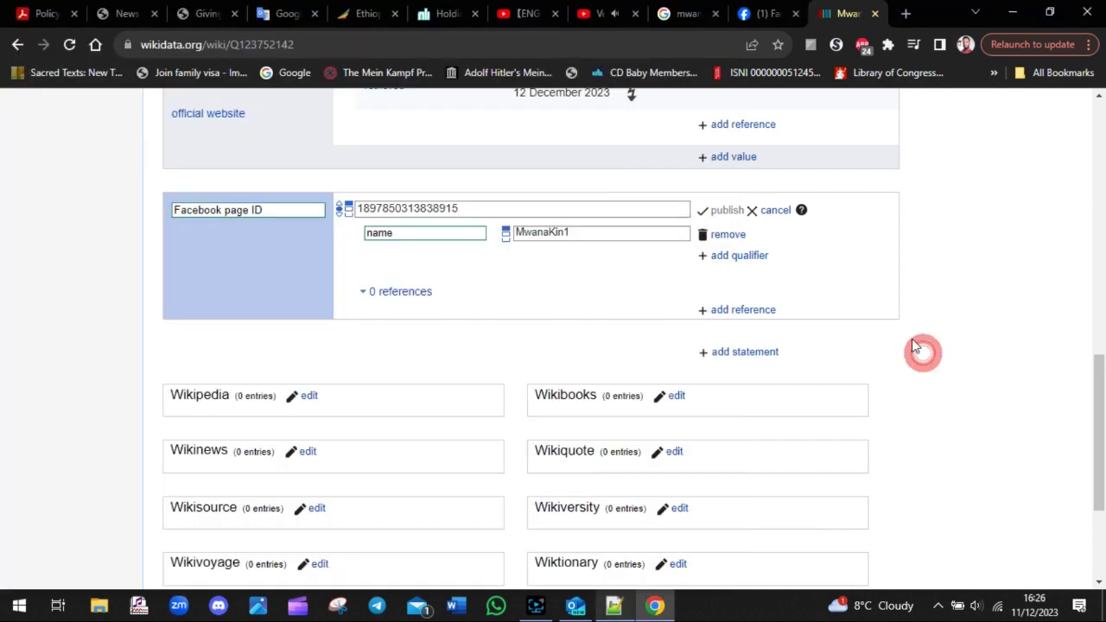
pyautogui.click(731, 235)
pyautogui.doubleClick(476, 207)
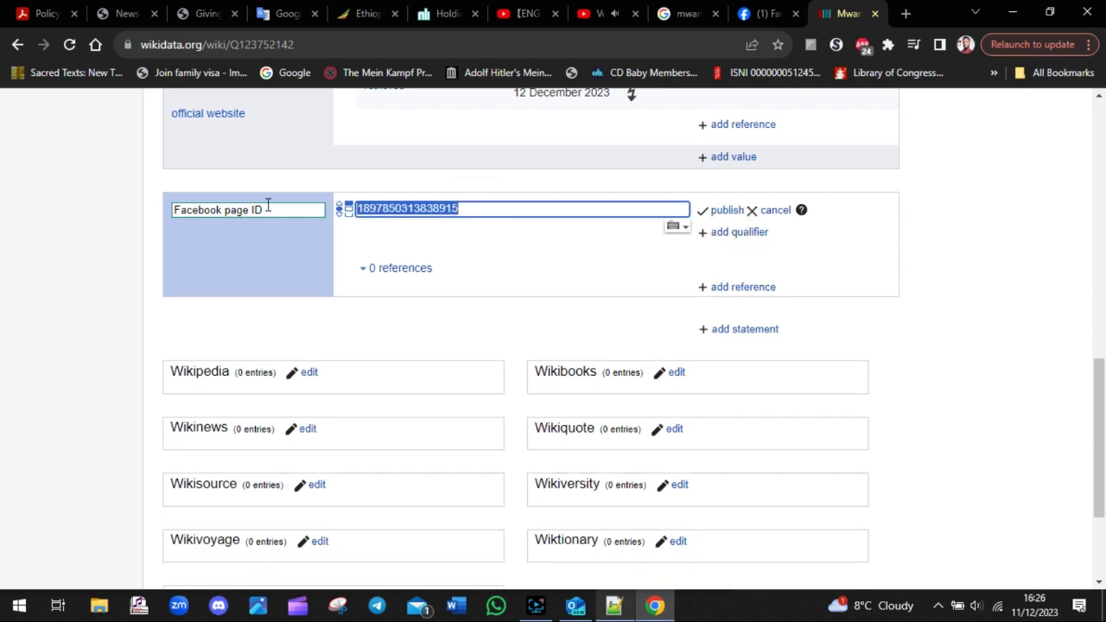
pyautogui.tripleClick(272, 207)
pyautogui.click(730, 210)
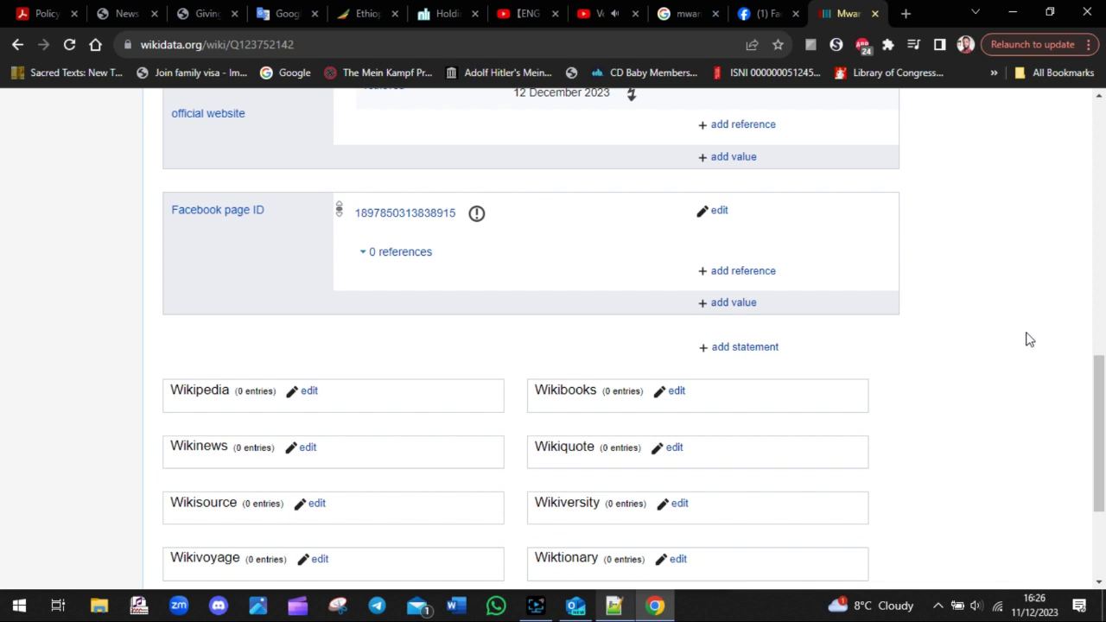
# - Edit the published Facebook page ID statement and add a qualifier with the property reference URL
pyautogui.moveTo(1101, 402); pyautogui.dragTo(1103, 363)
pyautogui.click(719, 344)
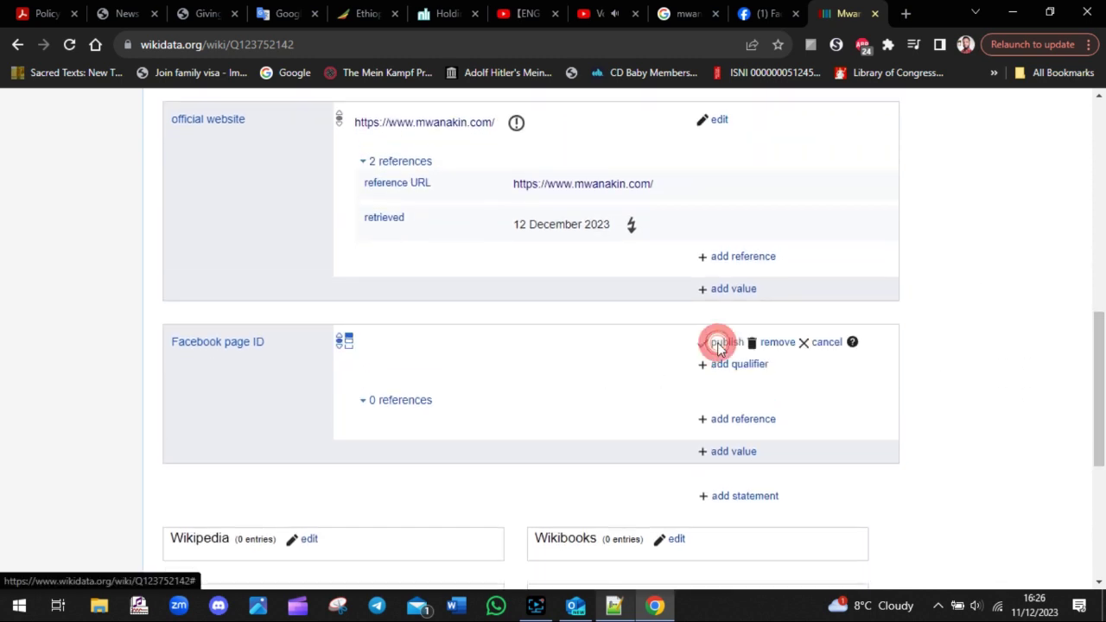
pyautogui.click(757, 366)
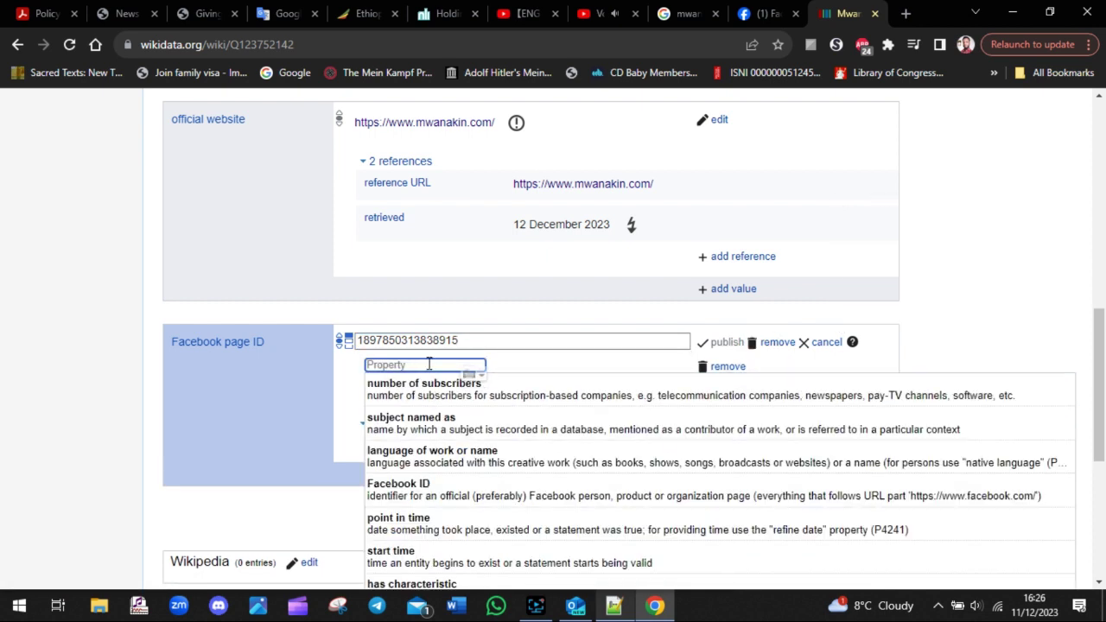
pyautogui.write('U')
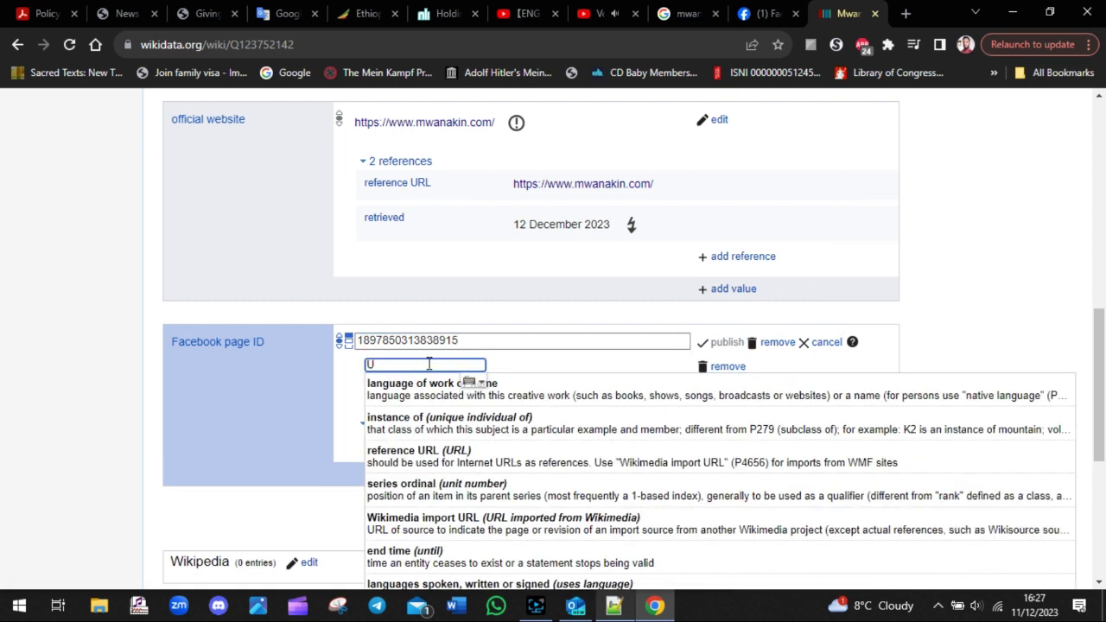
pyautogui.click(432, 450)
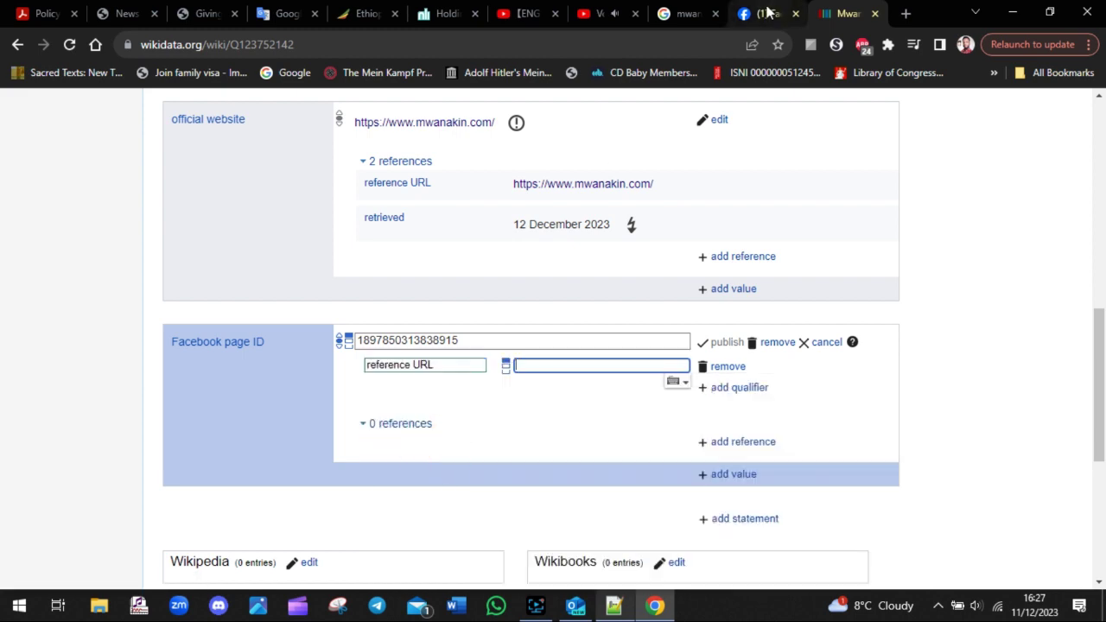
pyautogui.click(766, 10)
pyautogui.click(383, 45)
pyautogui.hotkey('ctrl', 'c')
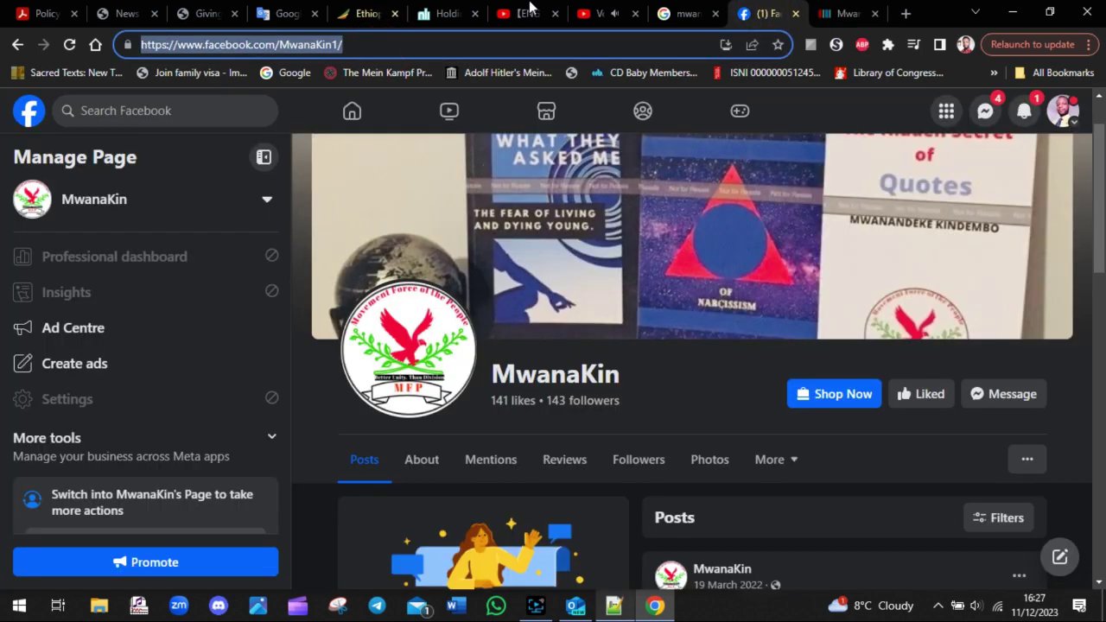
pyautogui.click(842, 13)
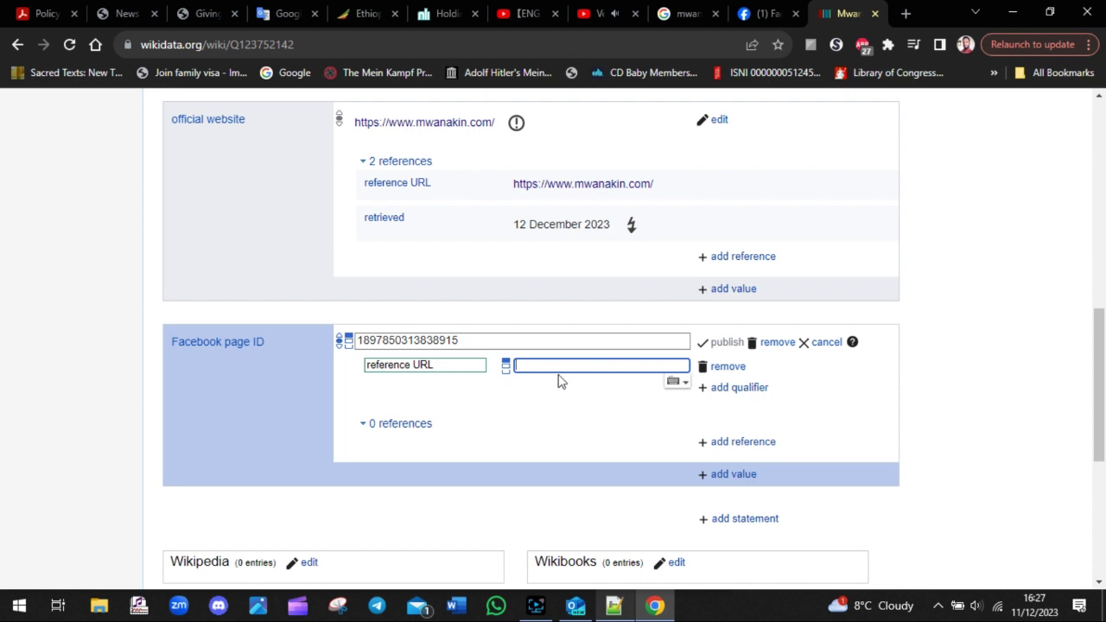
pyautogui.hotkey('ctrl', 'v')
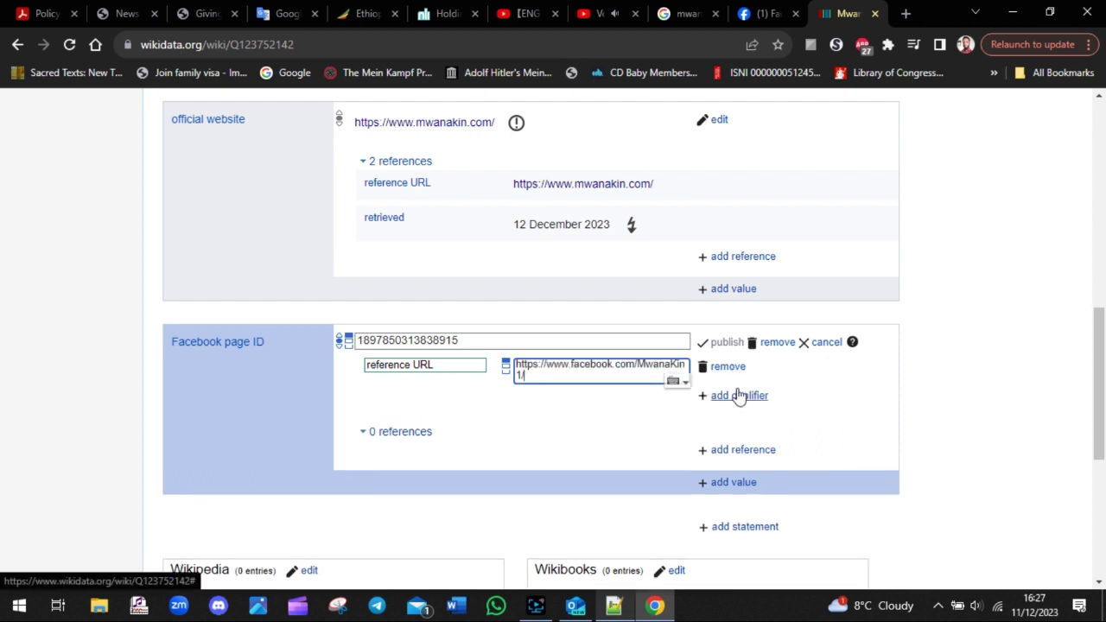
pyautogui.click(726, 343)
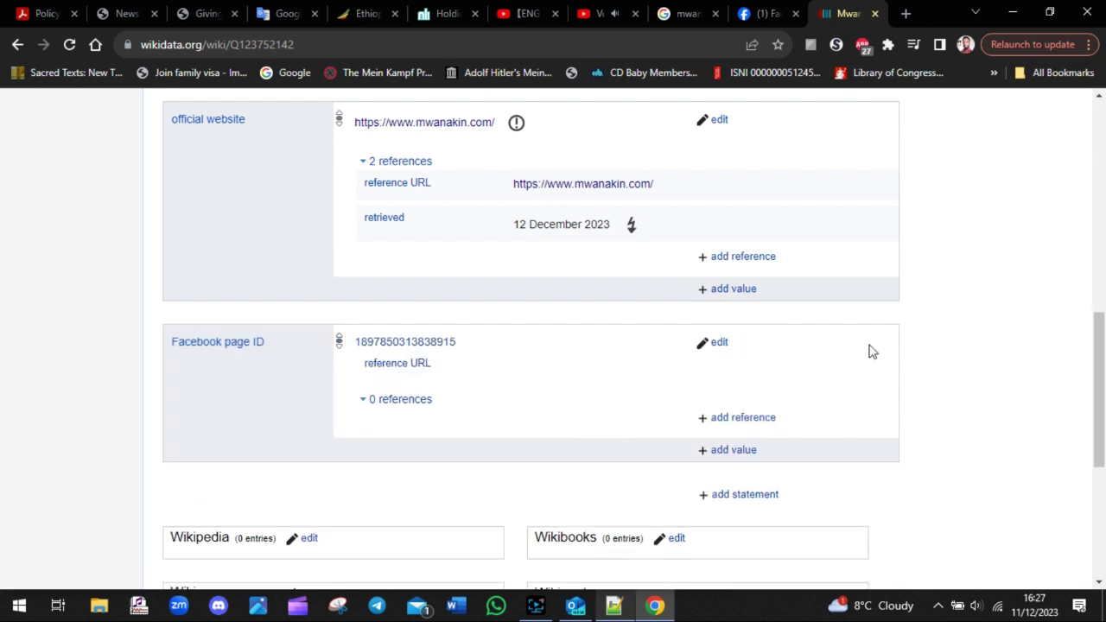
# - Look over the item's Statements section from its heading down to the Facebook page ID entry
pyautogui.moveTo(1101, 355); pyautogui.dragTo(1101, 341)
pyautogui.moveTo(1101, 389); pyautogui.dragTo(1101, 225)
pyautogui.moveTo(273, 401); pyautogui.dragTo(160, 397)
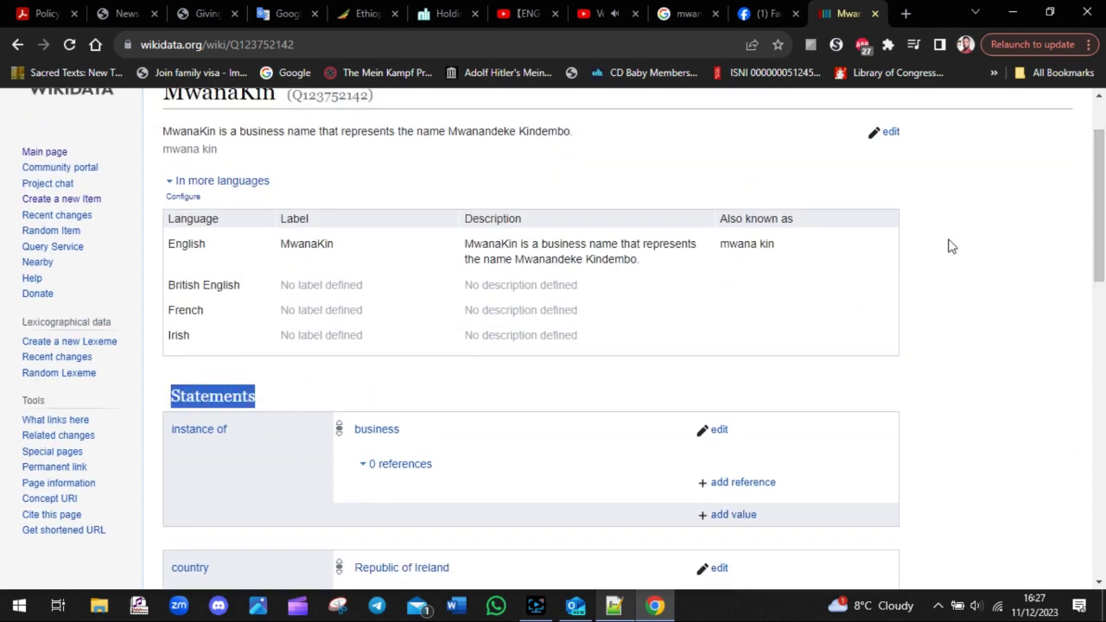
pyautogui.moveTo(1103, 218); pyautogui.dragTo(1099, 173)
pyautogui.moveTo(584, 197); pyautogui.dragTo(158, 204)
pyautogui.scroll(-7, 339, 257)
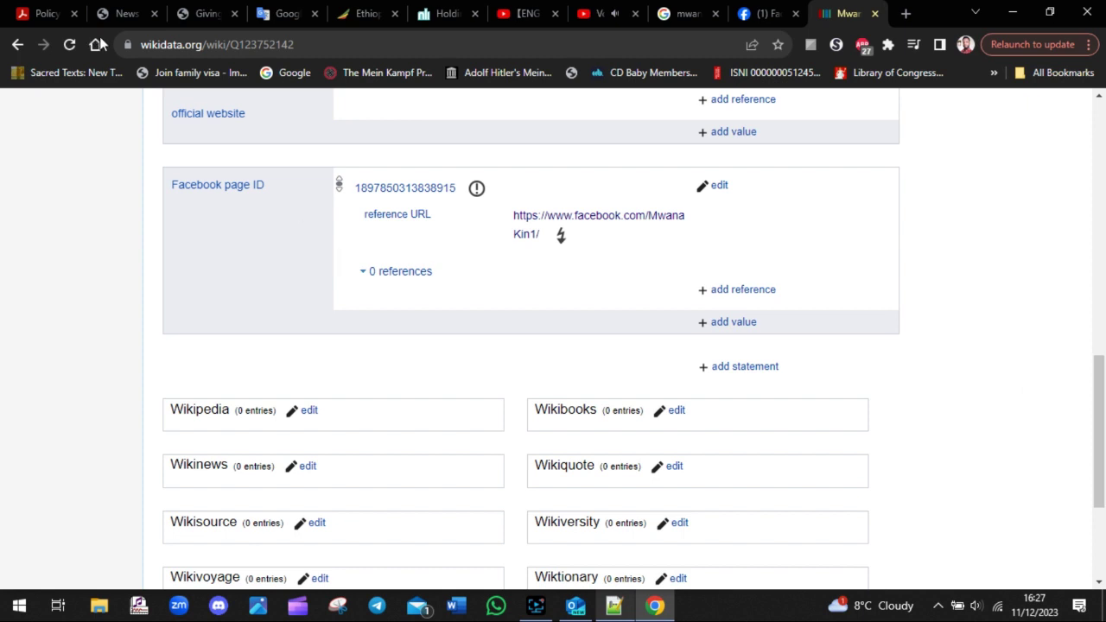
# - Reload the Wikidata item page and examine the Identifiers section that holds the Facebook page ID
pyautogui.click(70, 44)
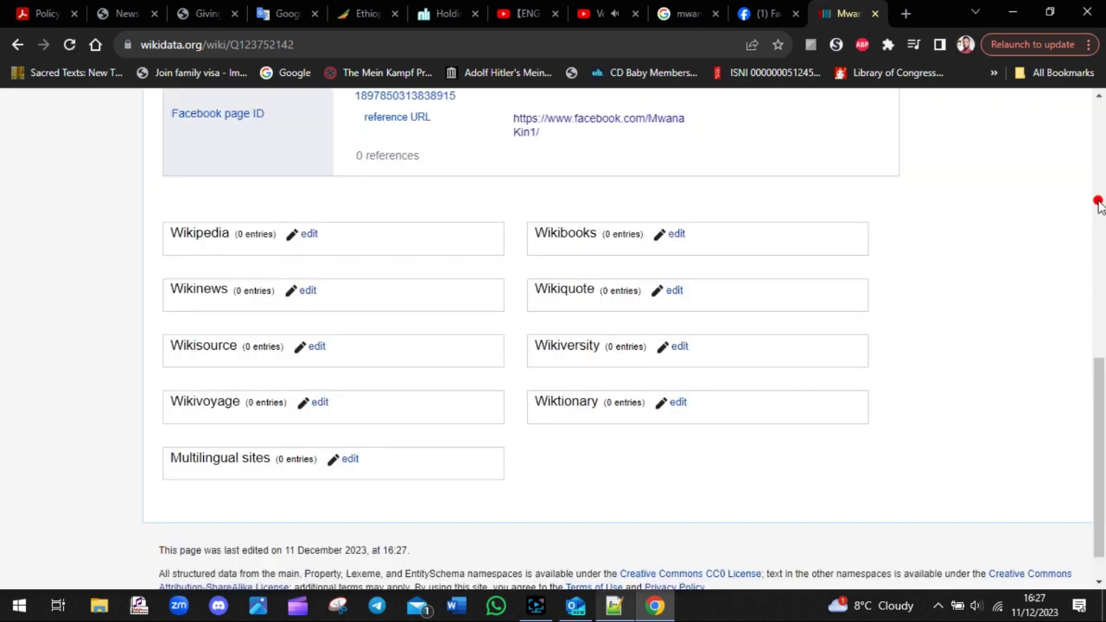
pyautogui.moveTo(1103, 259); pyautogui.dragTo(1102, 332)
pyautogui.click(270, 339)
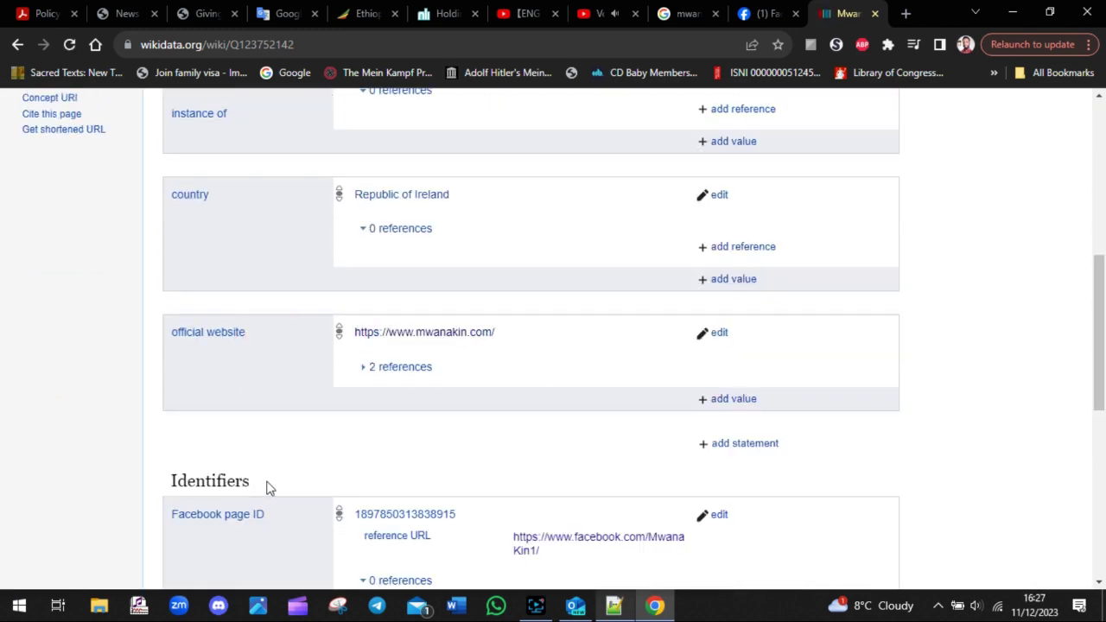
pyautogui.moveTo(267, 485); pyautogui.dragTo(376, 467)
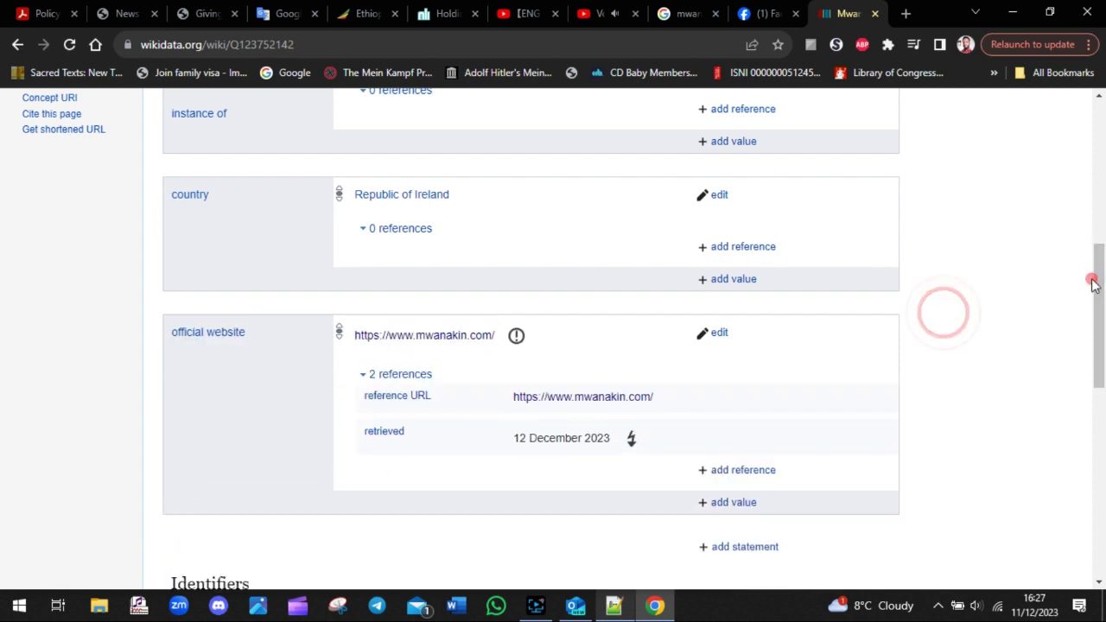
pyautogui.moveTo(1096, 276); pyautogui.dragTo(1103, 415)
pyautogui.click(1026, 402)
pyautogui.moveTo(255, 289); pyautogui.dragTo(167, 292)
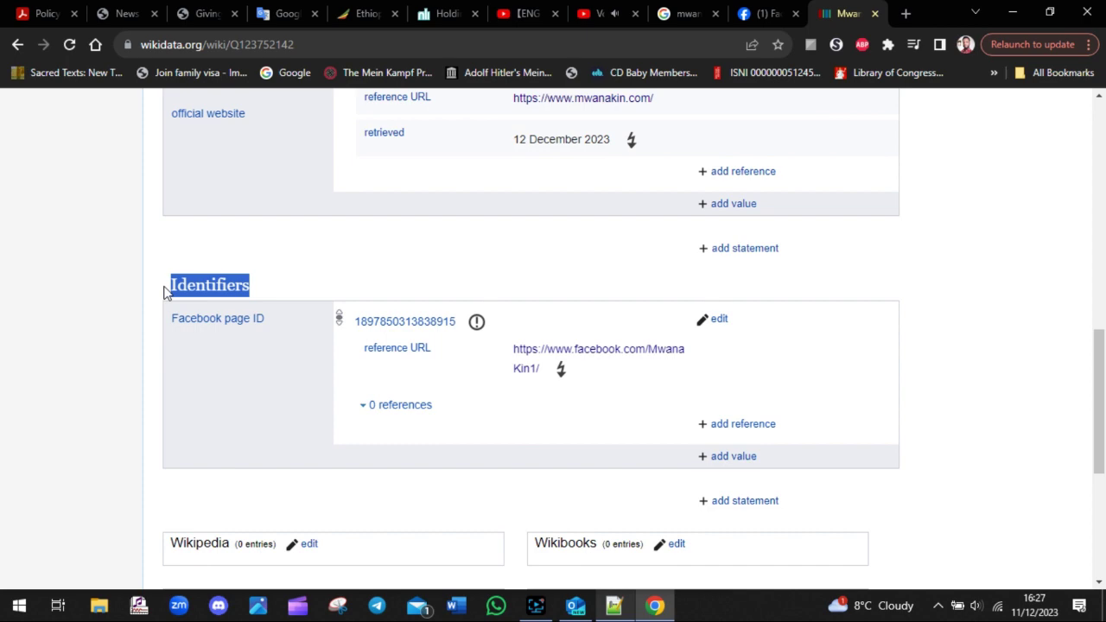
# - Switch to Notepad++ and start a new paragraph below the USERNAME line, leaving one blank line between
pyautogui.click(613, 605)
pyautogui.press('Return')
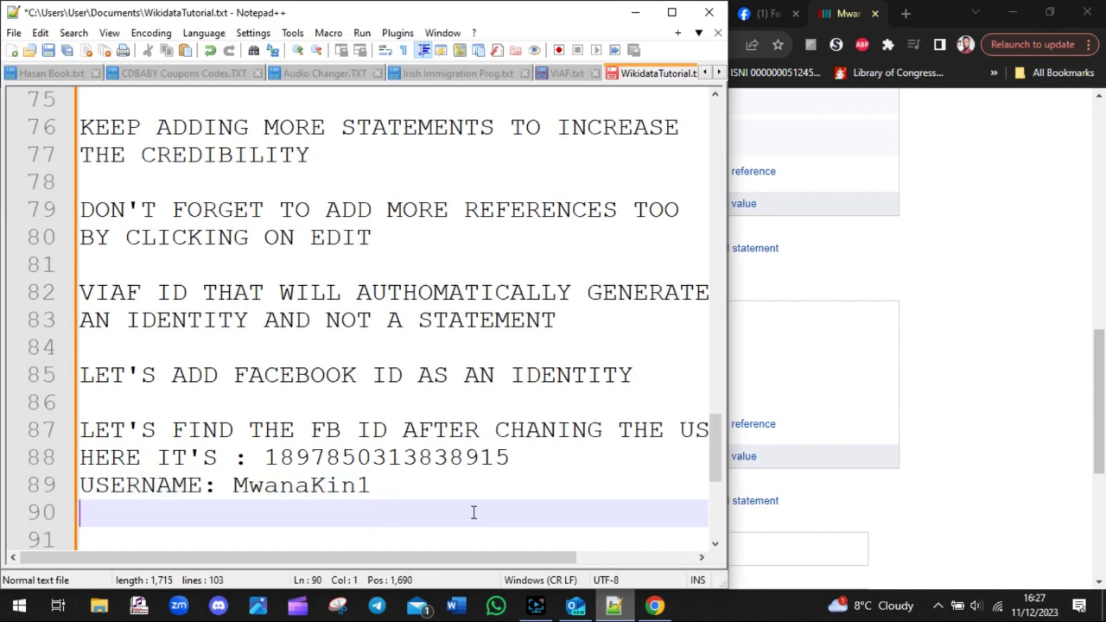
pyautogui.press('Return')
pyautogui.moveTo(716, 444); pyautogui.dragTo(713, 495)
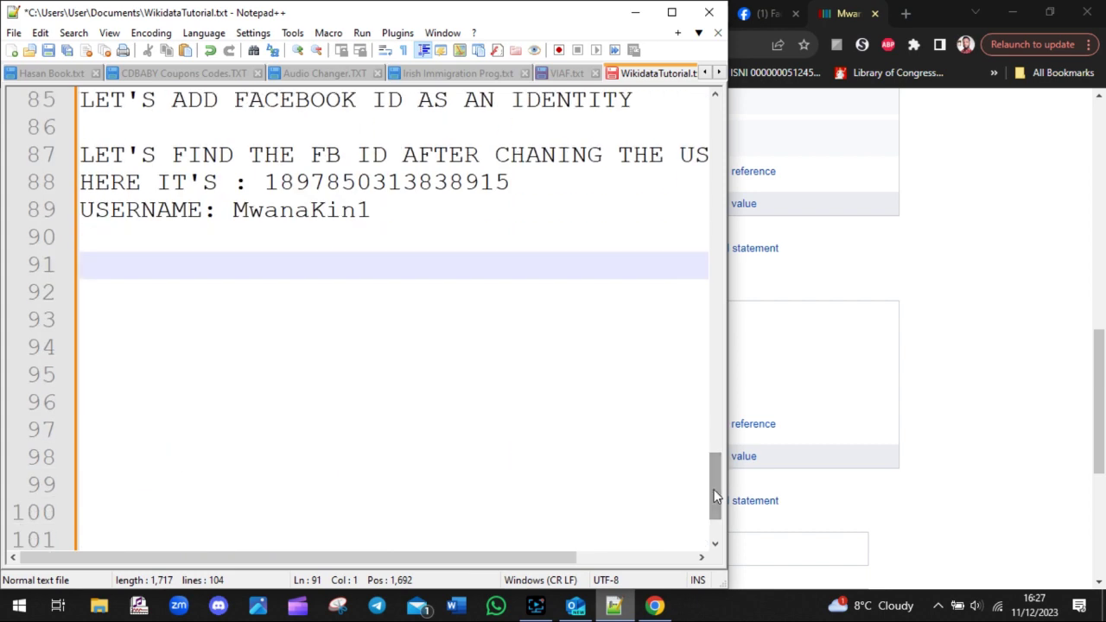
pyautogui.write('AFTER AD')
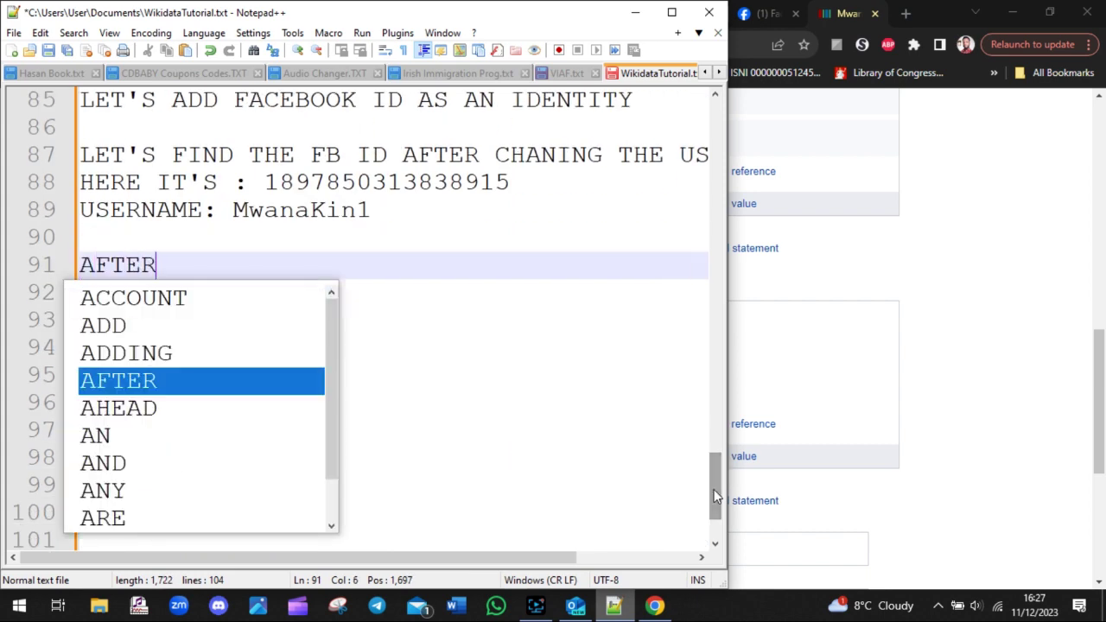
pyautogui.press('BackSpace')
pyautogui.press('BackSpace')
pyautogui.press('BackSpace')
pyautogui.press('BackSpace')
pyautogui.press('BackSpace')
pyautogui.press('BackSpace')
pyautogui.press('BackSpace')
pyautogui.press('BackSpace')
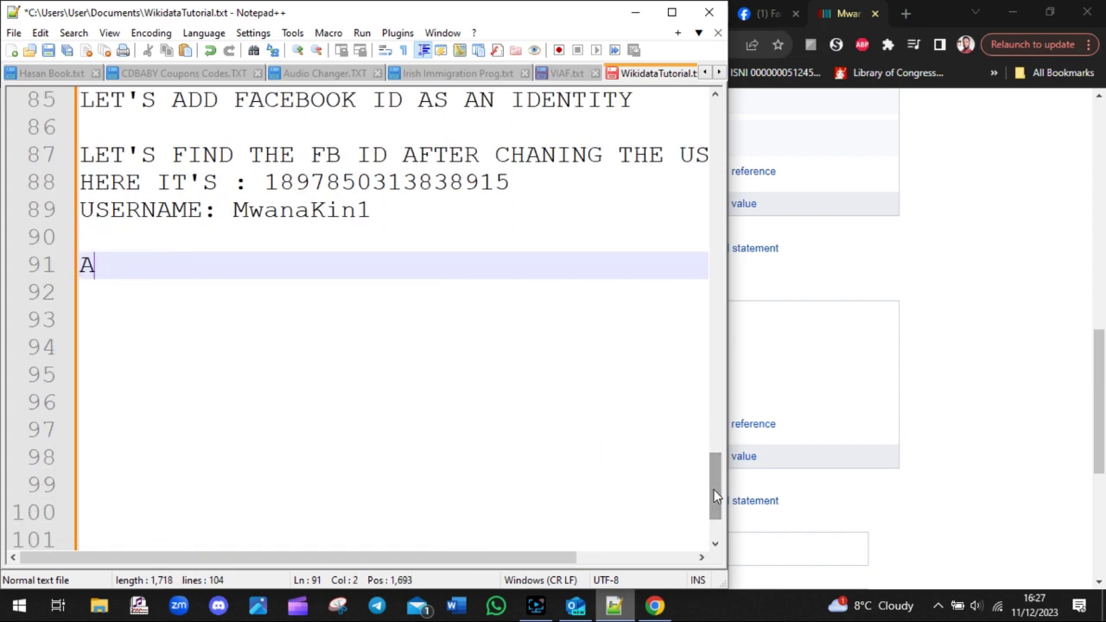
# - Add the heading "STEP 6:" and, below it, the line "AFTER ADDING THE FB PAGE ID AND REFRESHING"
pyautogui.write('STEP 6:')
pyautogui.press('Return')
pyautogui.write('AFTER AD')
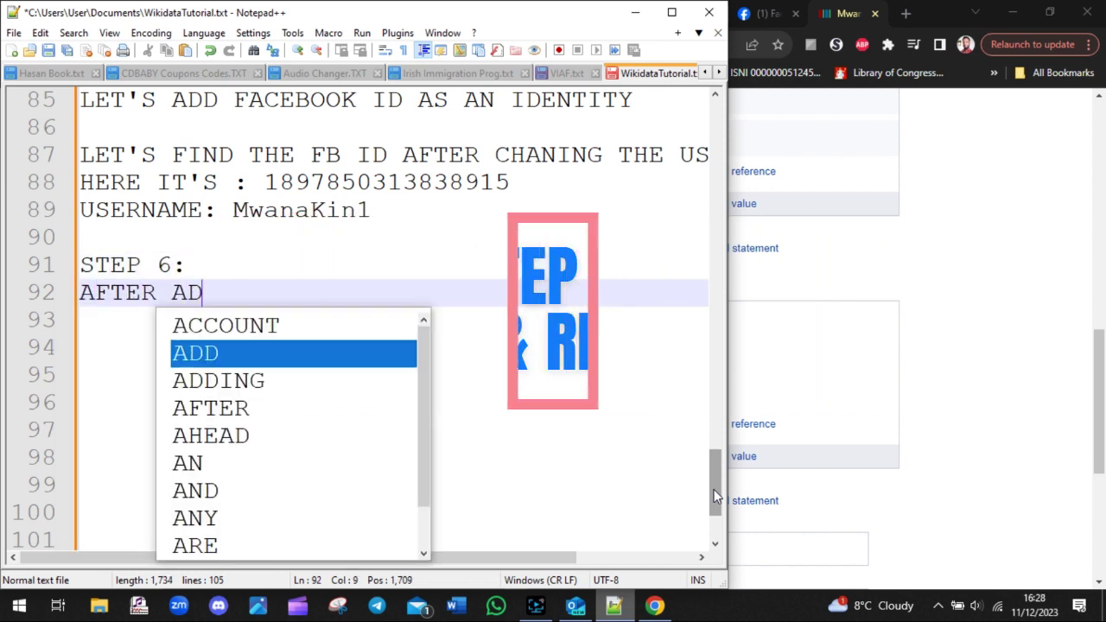
pyautogui.write('DING THE FB PA')
pyautogui.press('BackSpace')
pyautogui.write('B PAGE ID')
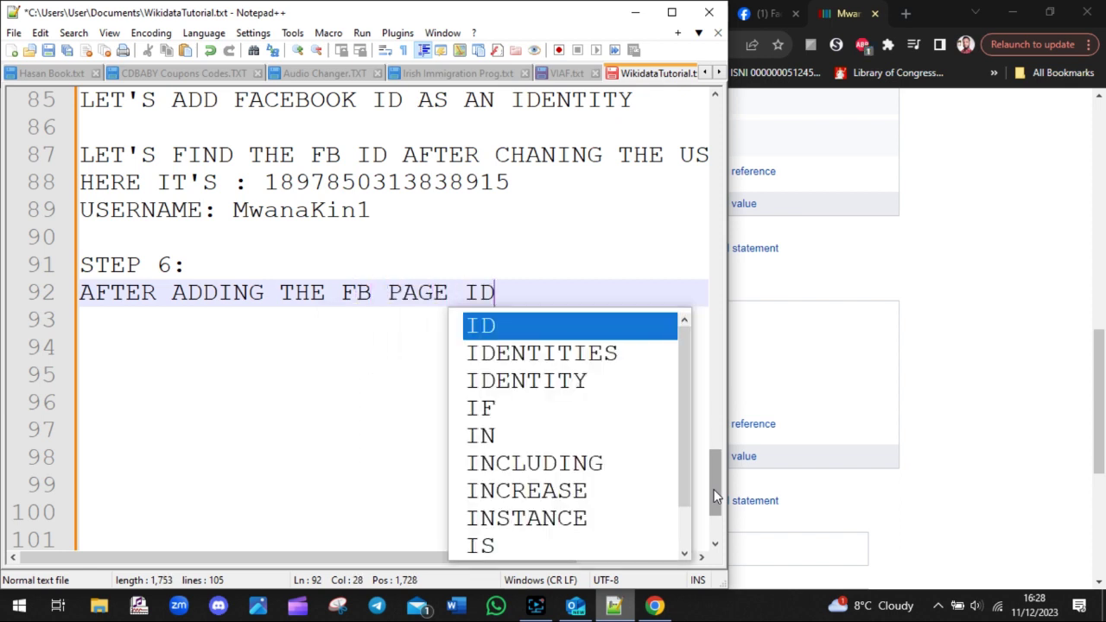
pyautogui.write(' AND RE')
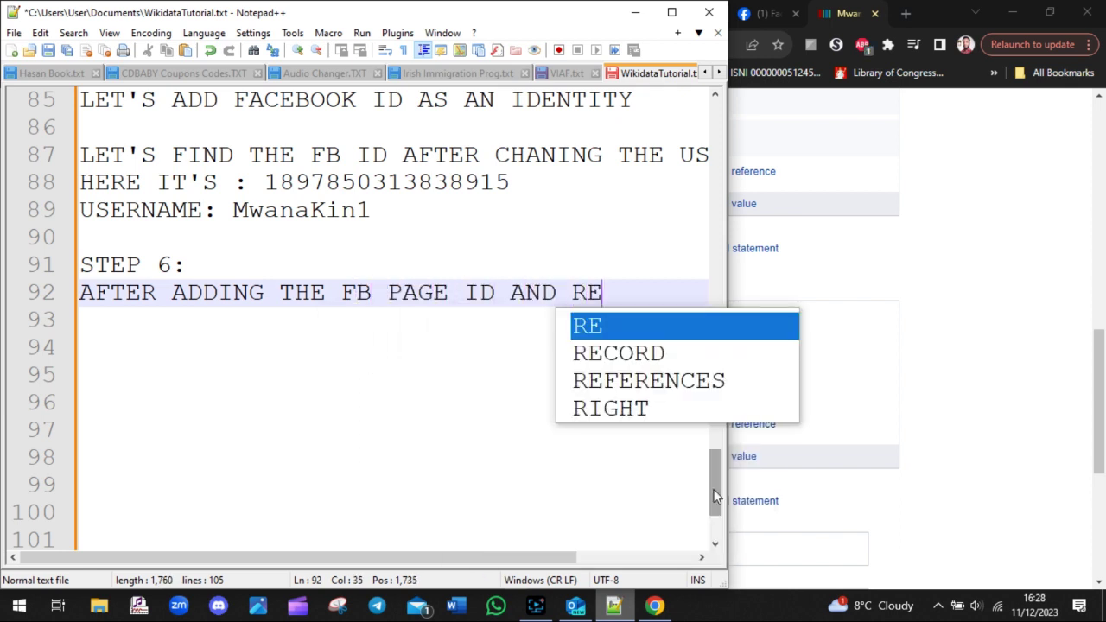
pyautogui.write('FRESHING')
pyautogui.press('Return')
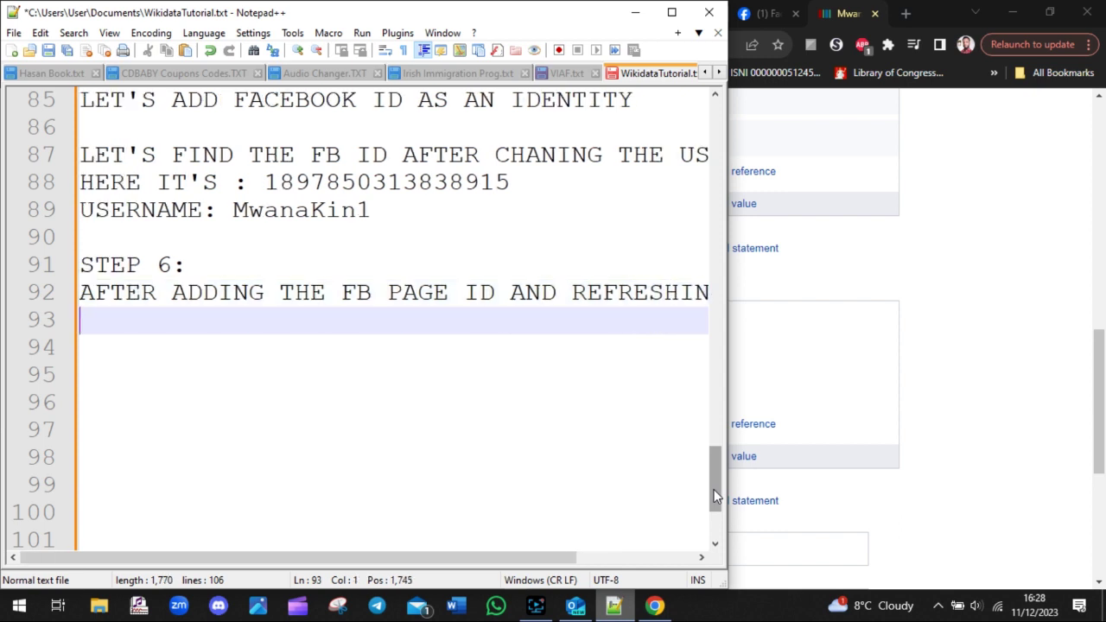
# - Continue the note with the line "THE PAGE, THE IDENTITIES CAN BE SEEN BELOW" and start a new line
pyautogui.write('THE PAGE ')
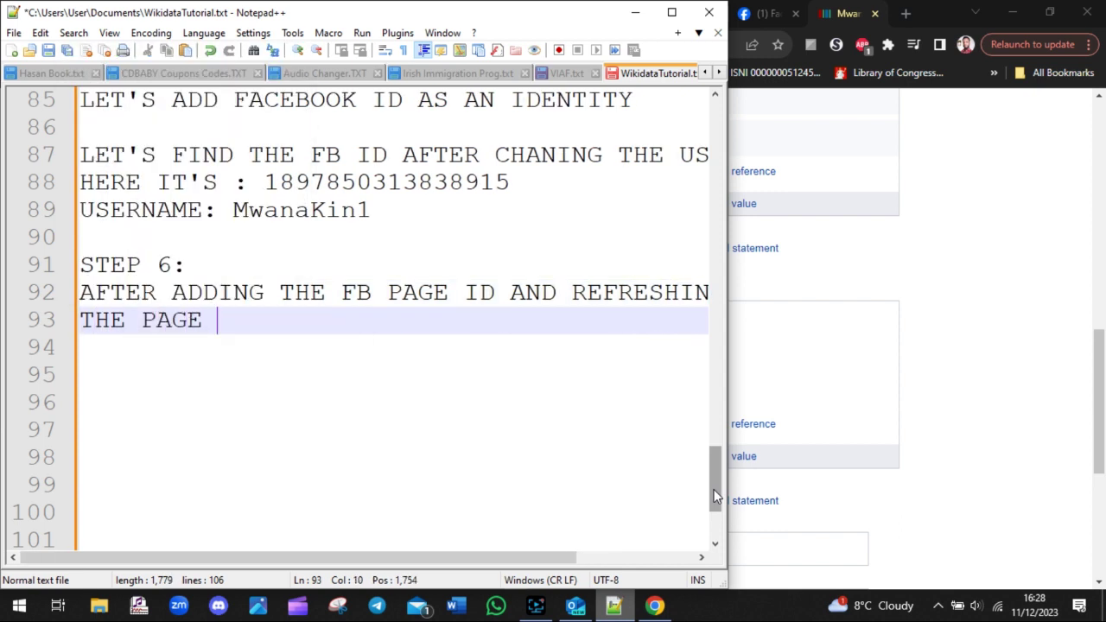
pyautogui.write(', THE IDENT')
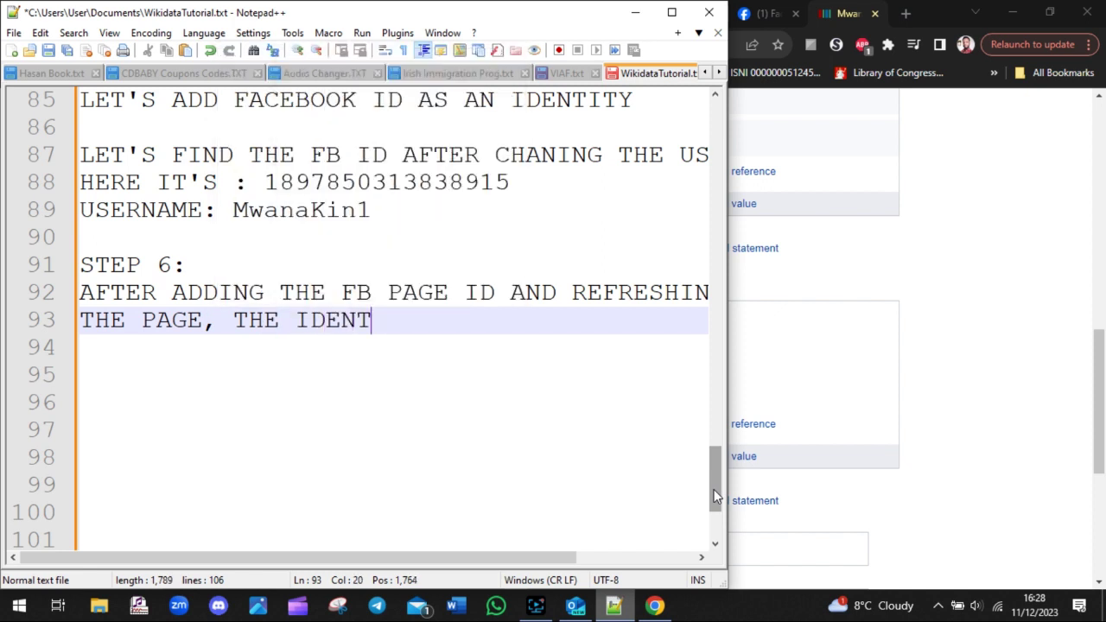
pyautogui.write('ITIES ')
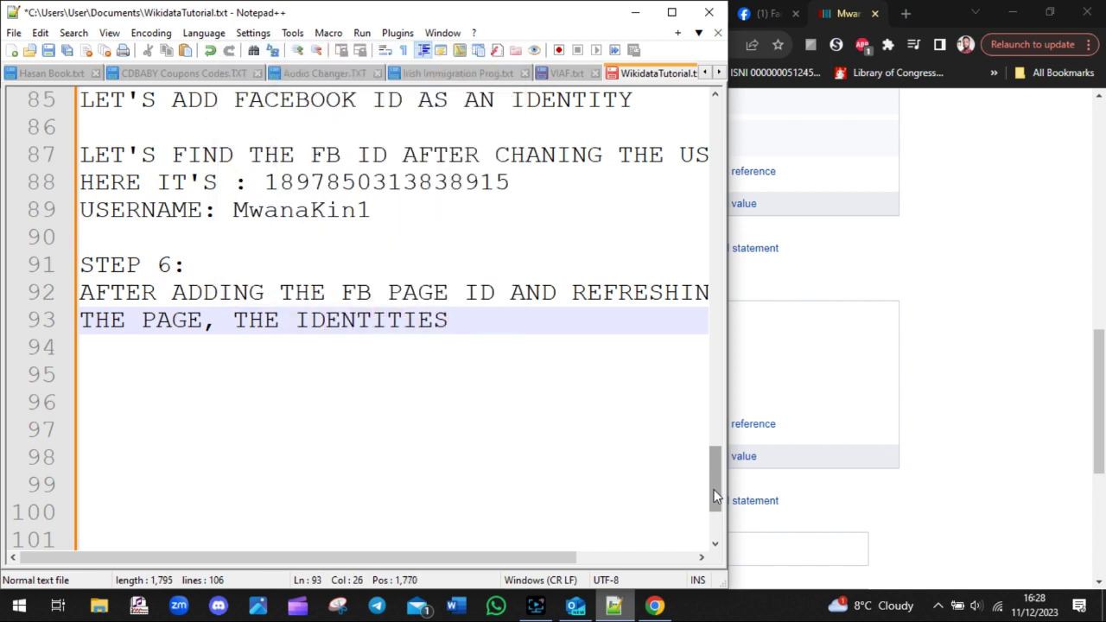
pyautogui.write('CAN BE SEEN ')
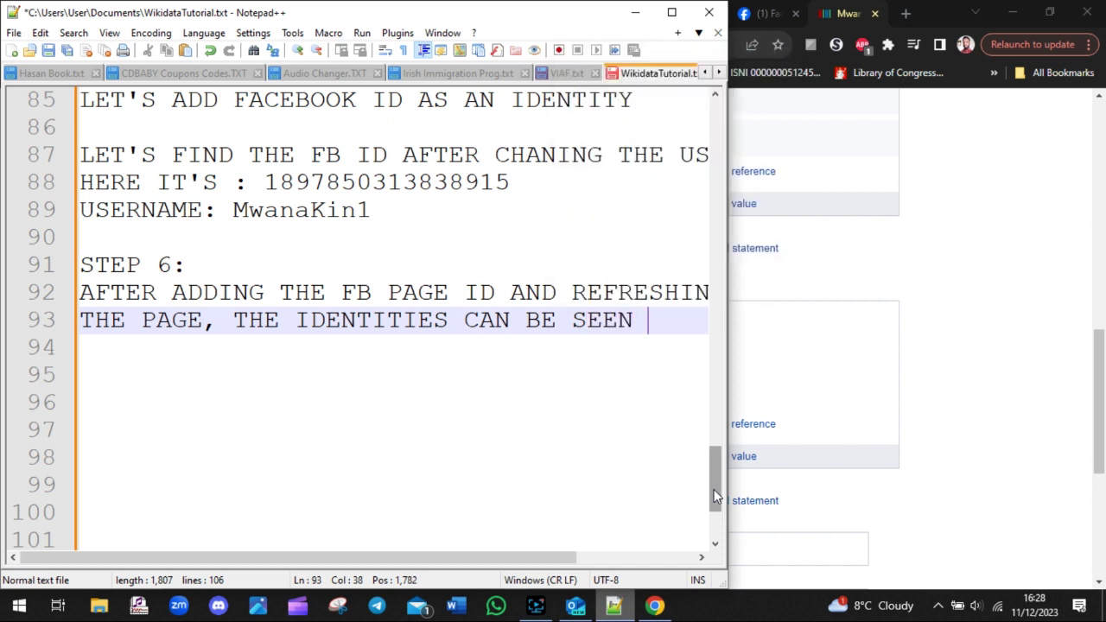
pyautogui.write('BELOW')
pyautogui.press('Return')
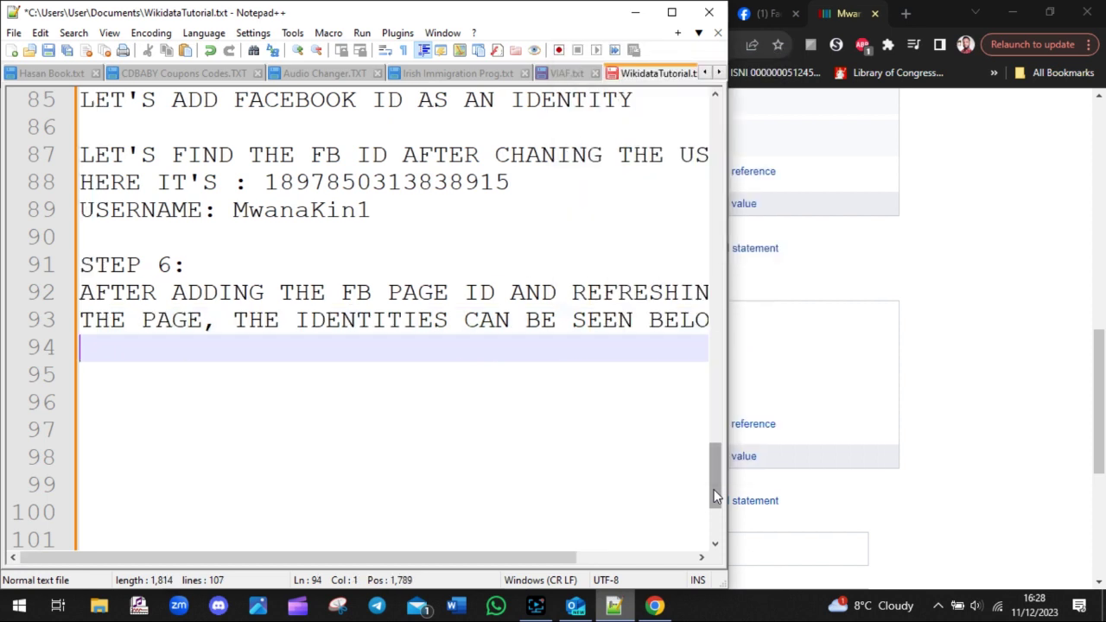
# - Return to Chrome and read the potential issues reported for the Facebook page ID under Identifiers
pyautogui.click(889, 388)
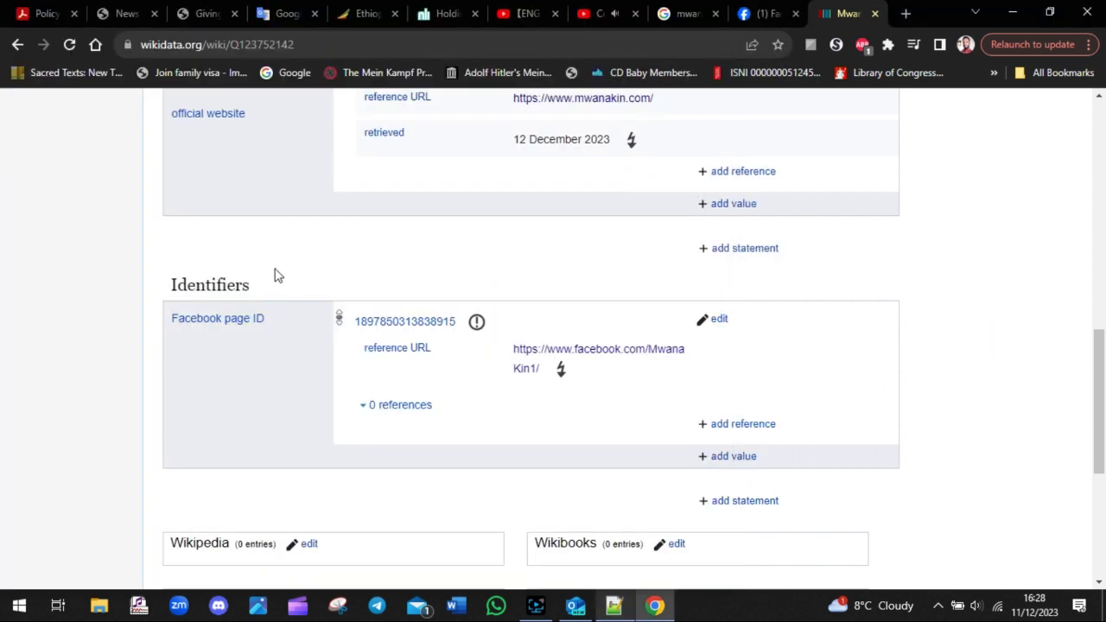
pyautogui.moveTo(276, 286); pyautogui.dragTo(170, 307)
pyautogui.moveTo(268, 319); pyautogui.dragTo(170, 321)
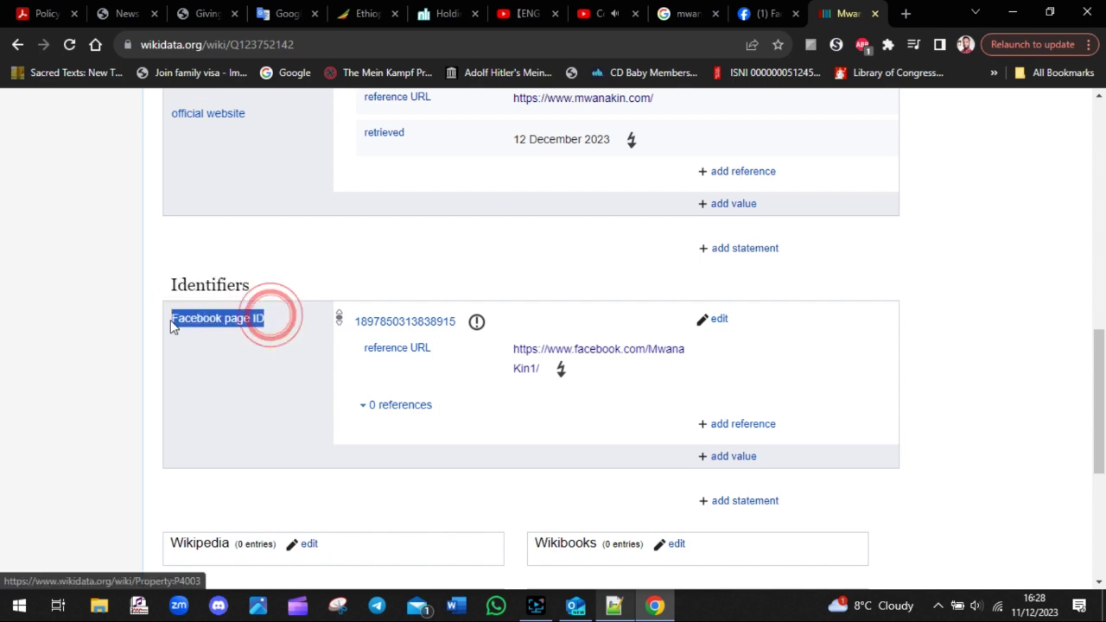
pyautogui.click(477, 322)
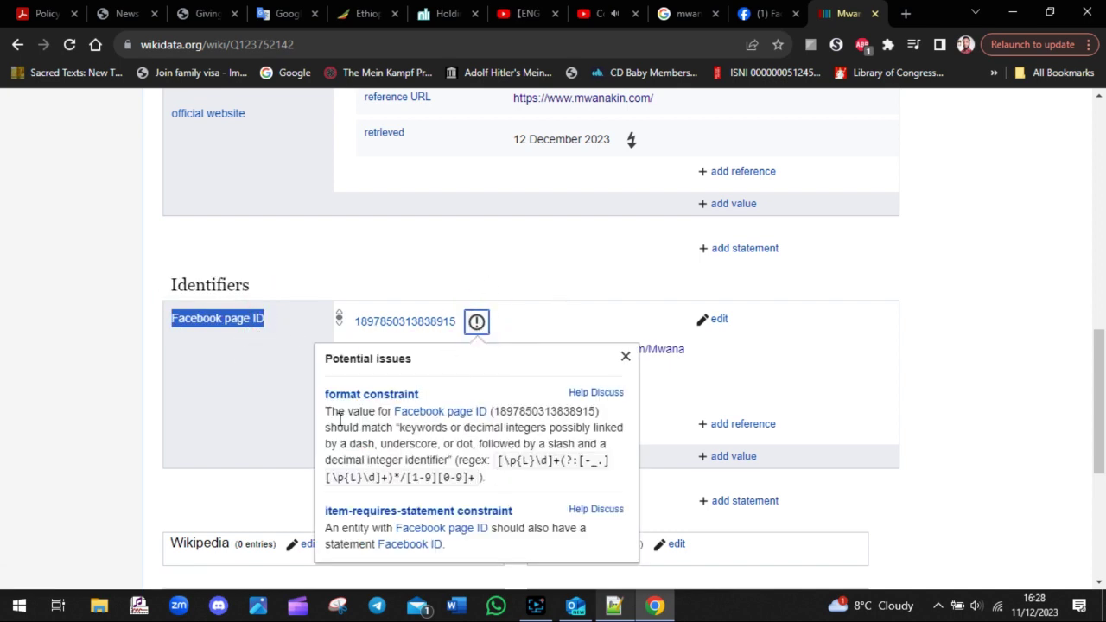
pyautogui.moveTo(318, 388); pyautogui.dragTo(619, 420)
pyautogui.click(969, 354)
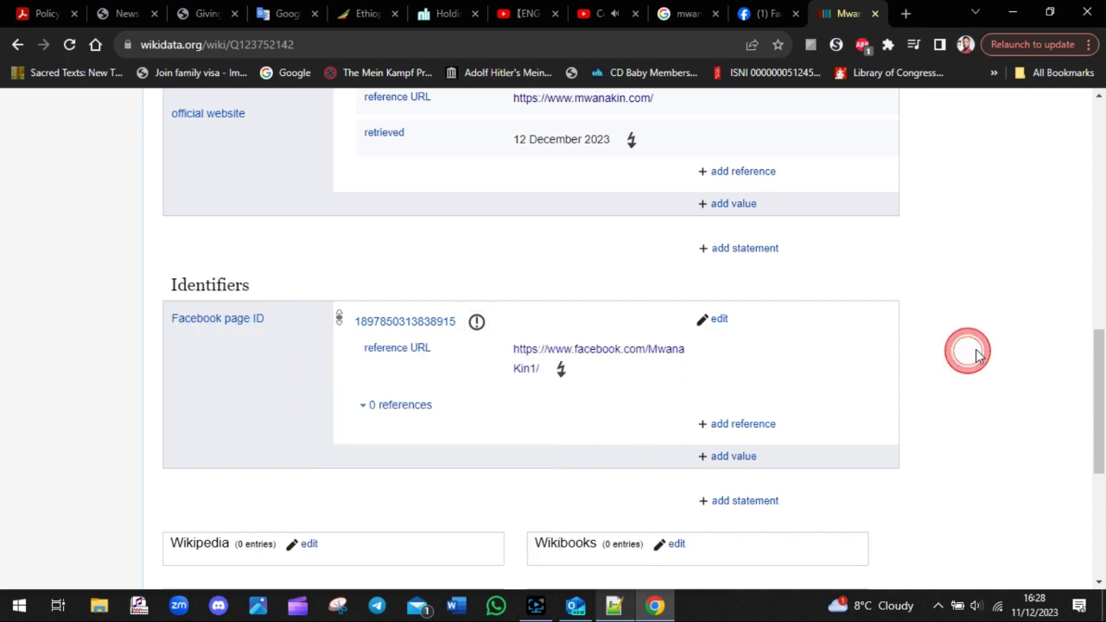
# - Compare the Identifiers section with the Statements section of the MwanaKin item
pyautogui.moveTo(1100, 395); pyautogui.dragTo(999, 407)
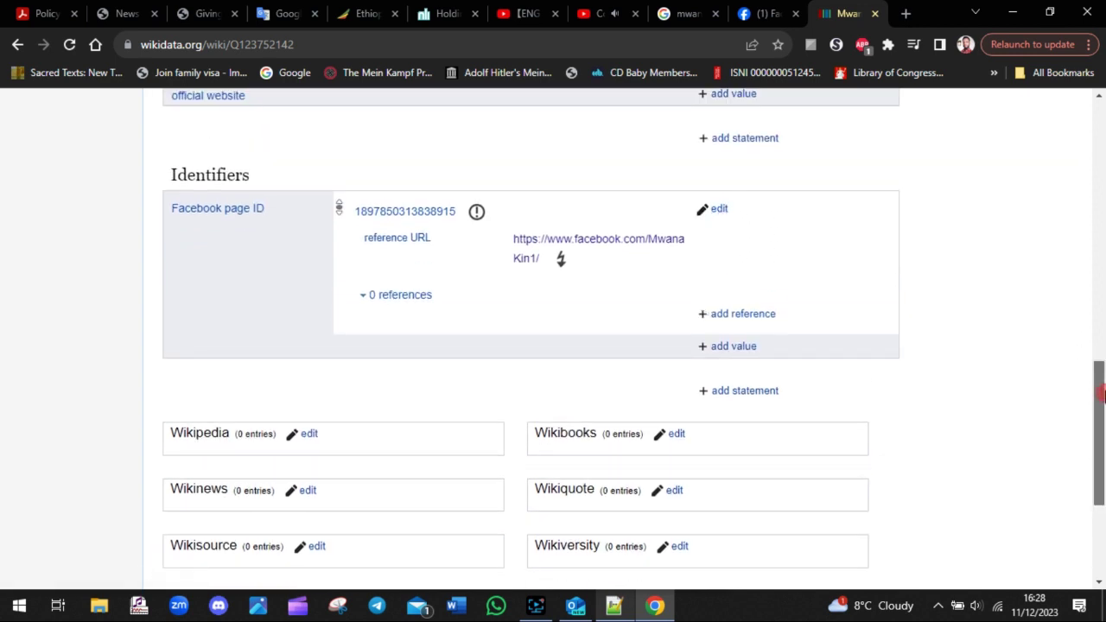
pyautogui.moveTo(1100, 390); pyautogui.dragTo(1100, 362)
pyautogui.moveTo(261, 283); pyautogui.dragTo(175, 285)
pyautogui.moveTo(1098, 384); pyautogui.dragTo(1098, 220)
pyautogui.moveTo(266, 294); pyautogui.dragTo(173, 297)
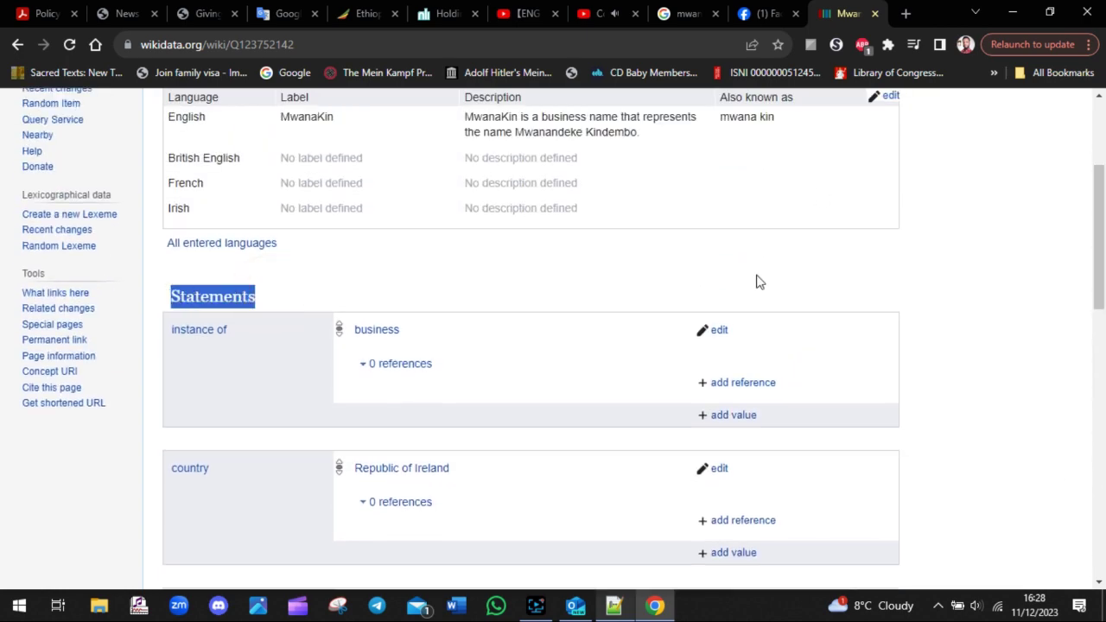
pyautogui.moveTo(1099, 233); pyautogui.dragTo(1101, 436)
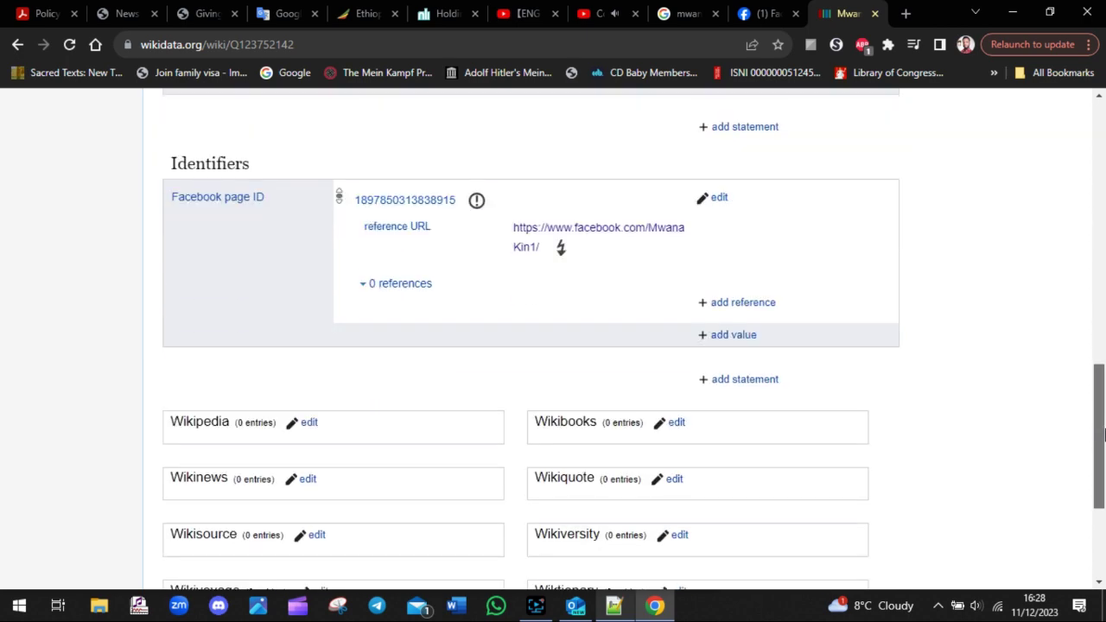
# - Switch to Notepad++ and, after a blank line, add "ANY ID WILL GO UNDER THE IDENTITIES AND SO FURTH"
pyautogui.click(614, 607)
pyautogui.press('Return')
pyautogui.write('ANY ID WI')
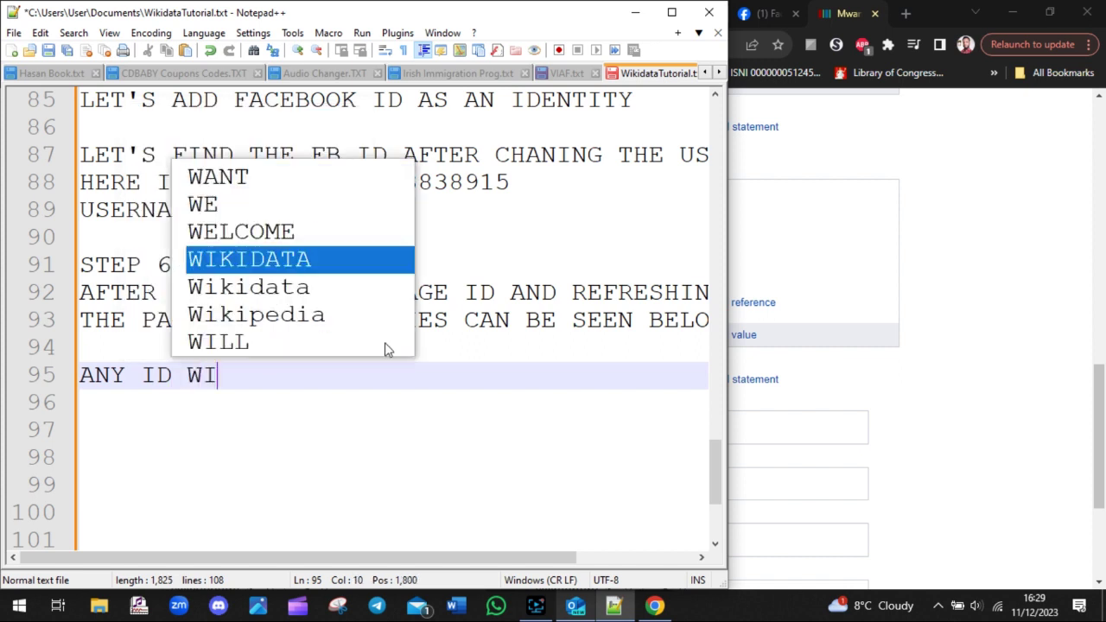
pyautogui.write('LL GO UNDE')
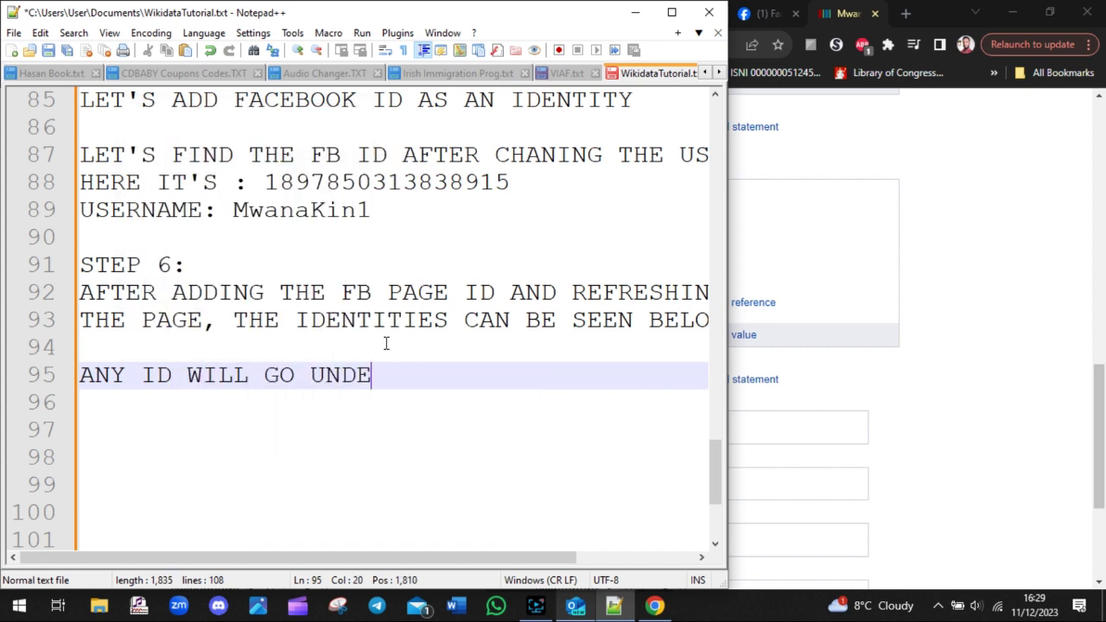
pyautogui.write('R THE ')
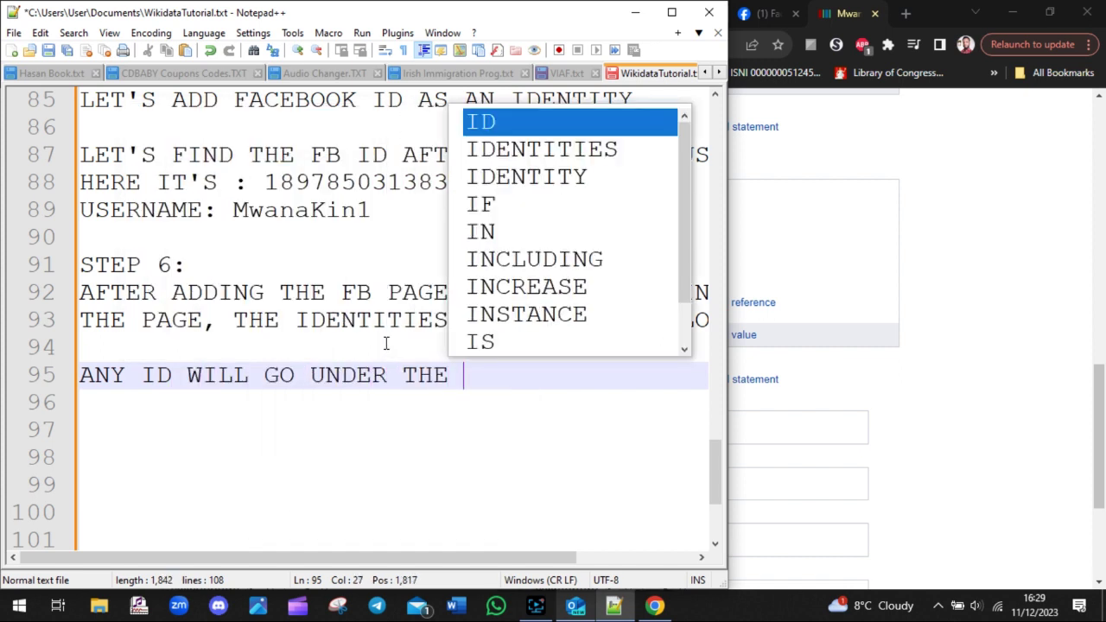
pyautogui.write('IDENTITIES AND SO FO')
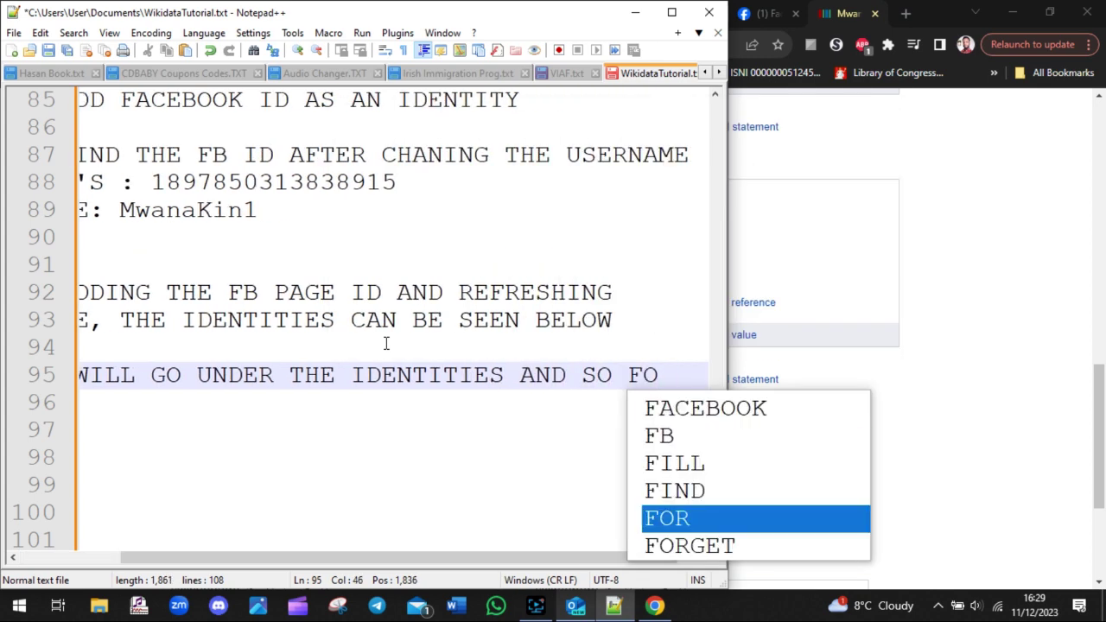
pyautogui.press('BackSpace')
pyautogui.write('URTH')
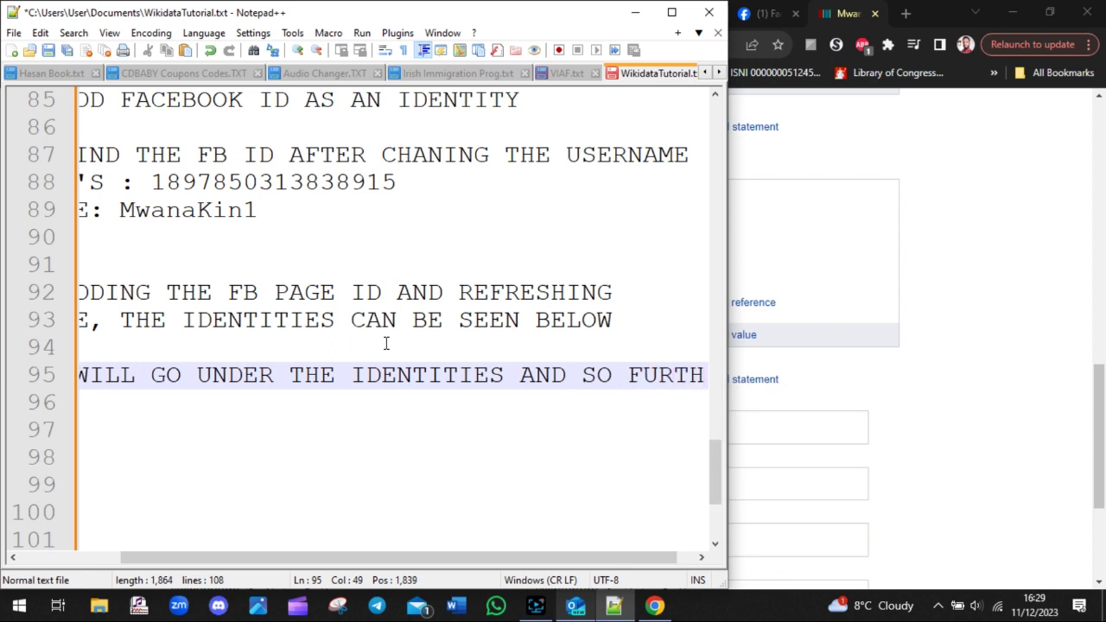
# - Finish the line about IDs going under the identities and, after a blank line, add "LET'S ADD TWITTER TOO"
pyautogui.write('ORTH')
pyautogui.press('Return')
pyautogui.press('Return')
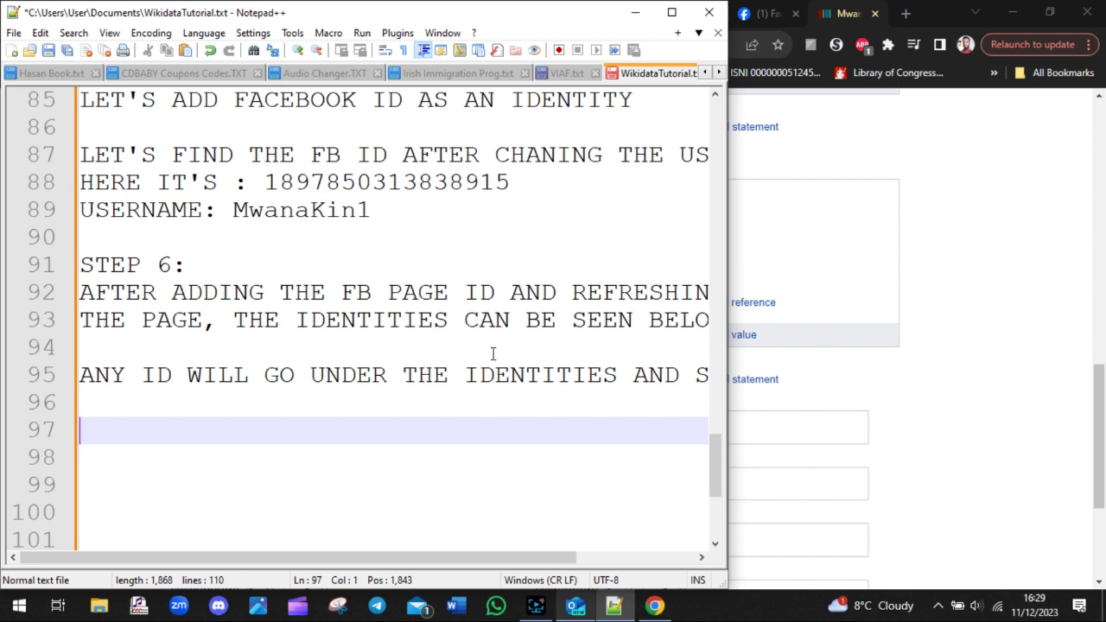
pyautogui.write("LET'S ADD ")
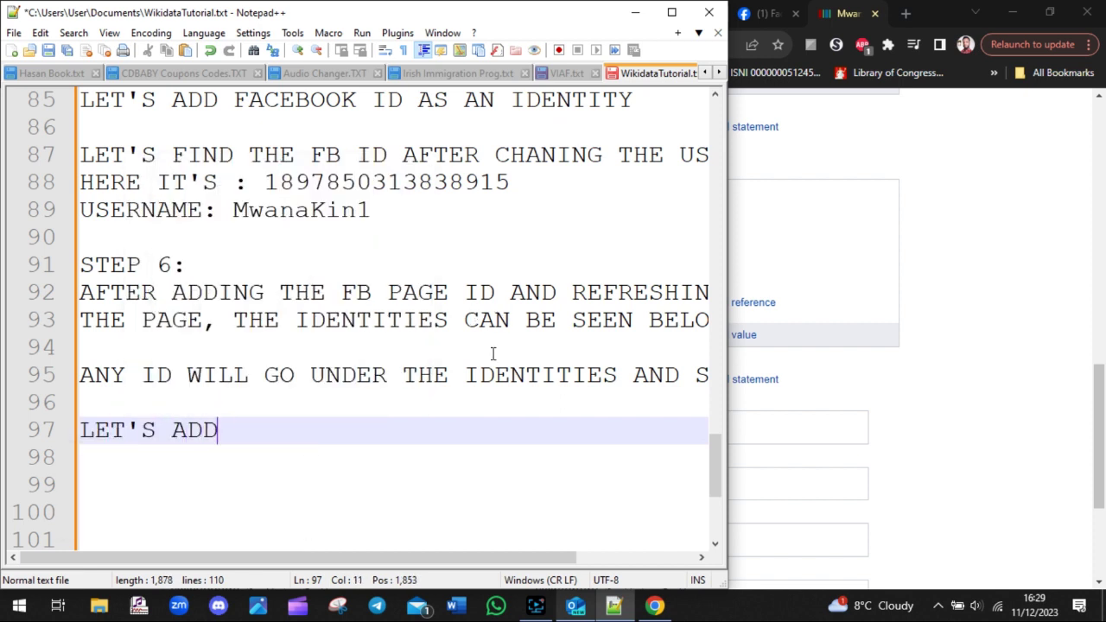
pyautogui.write('TWITTER ')
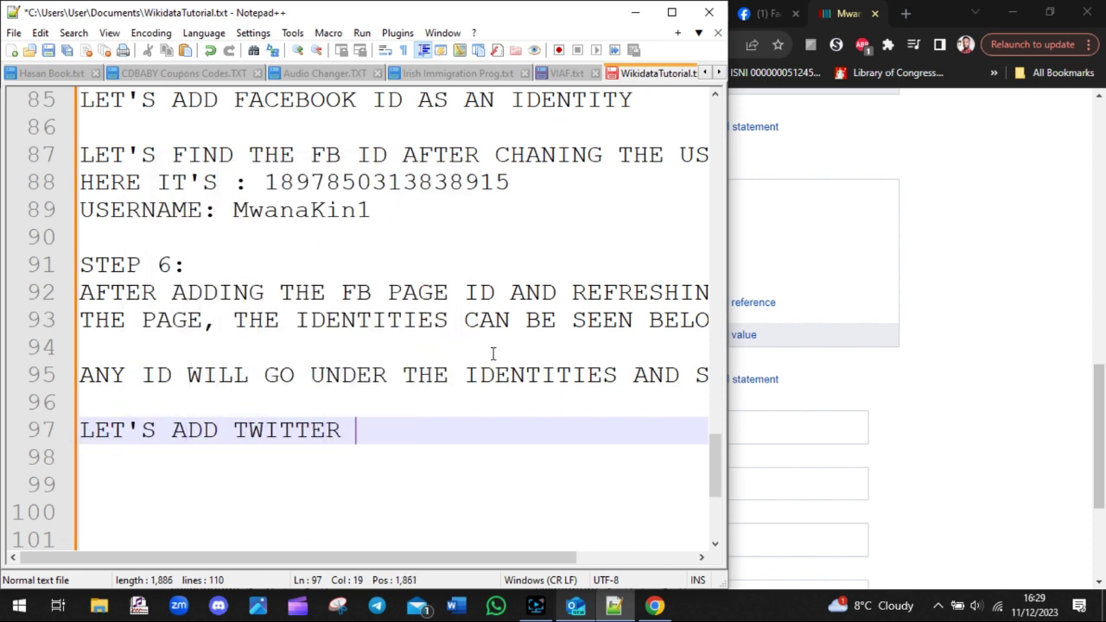
pyautogui.write('TOO')
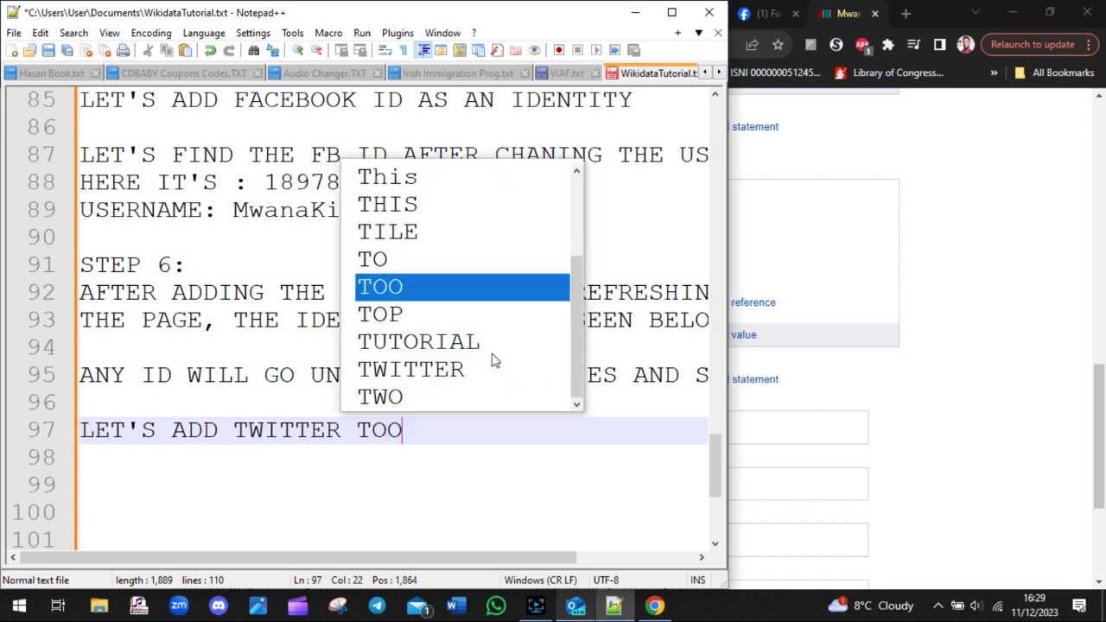
# - Switch to Chrome and open the Twitter profile listed in the mwanakin Google results in a new tab
pyautogui.click(930, 288)
pyautogui.click(751, 13)
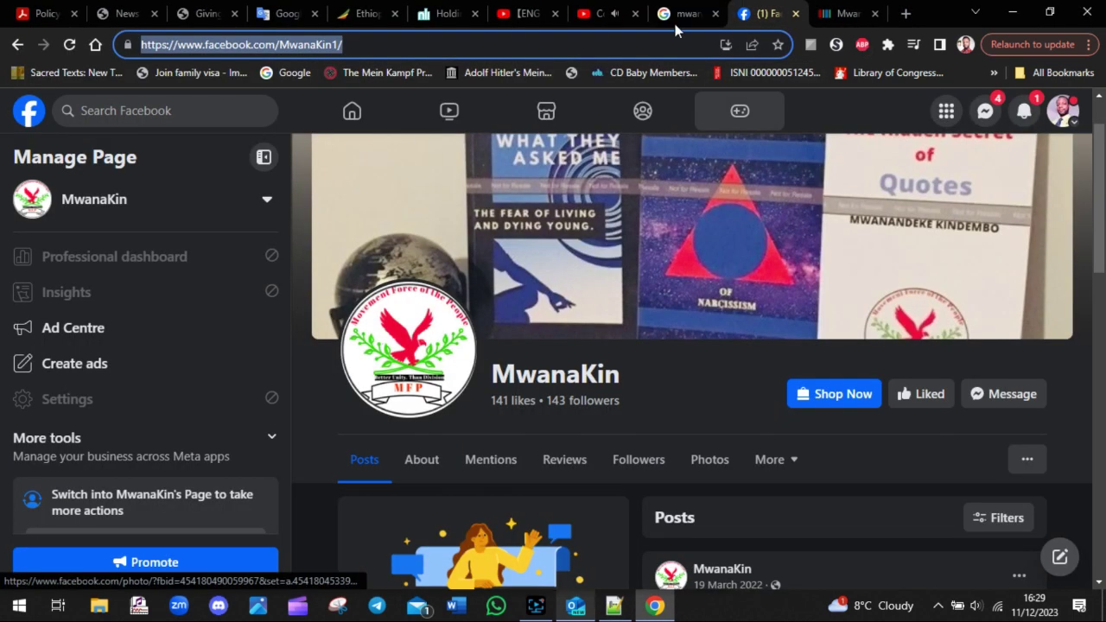
pyautogui.click(683, 13)
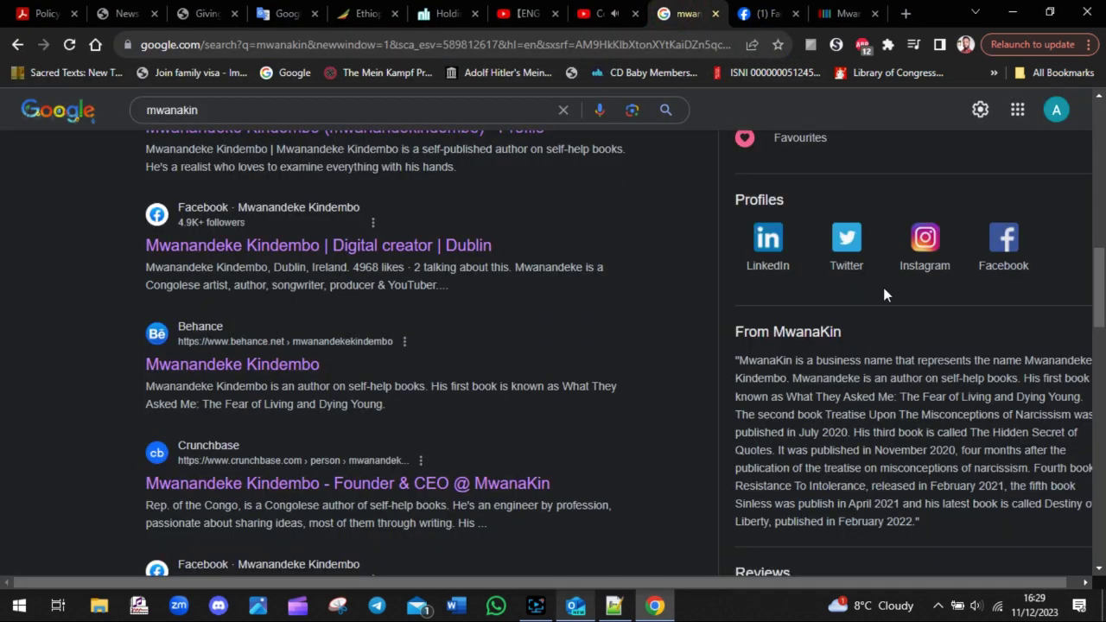
pyautogui.rightClick(844, 249)
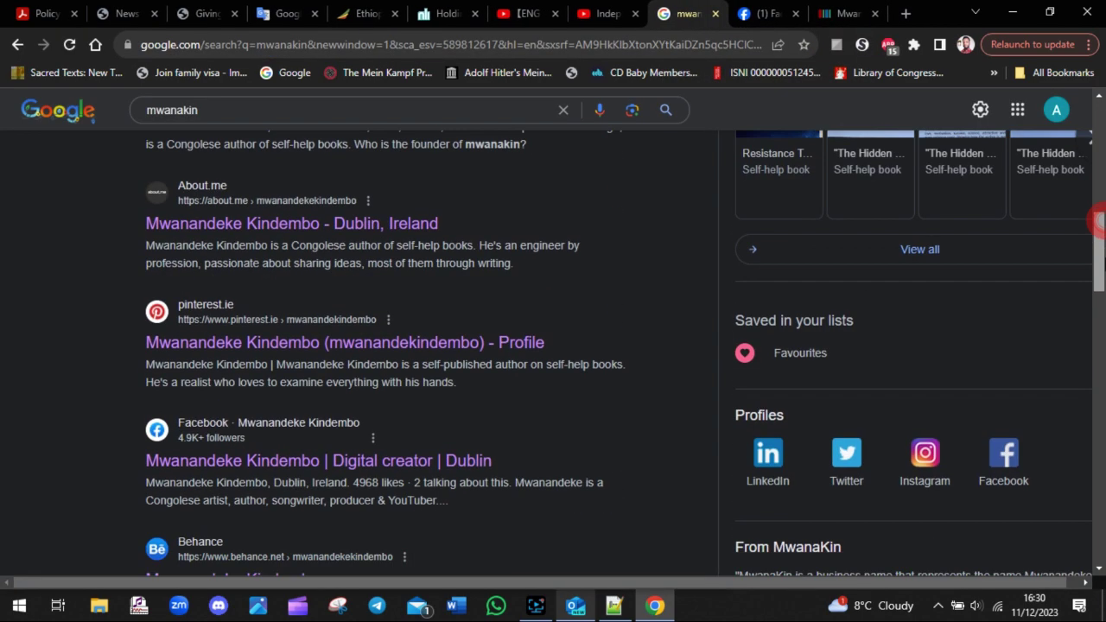
pyautogui.rightClick(846, 347)
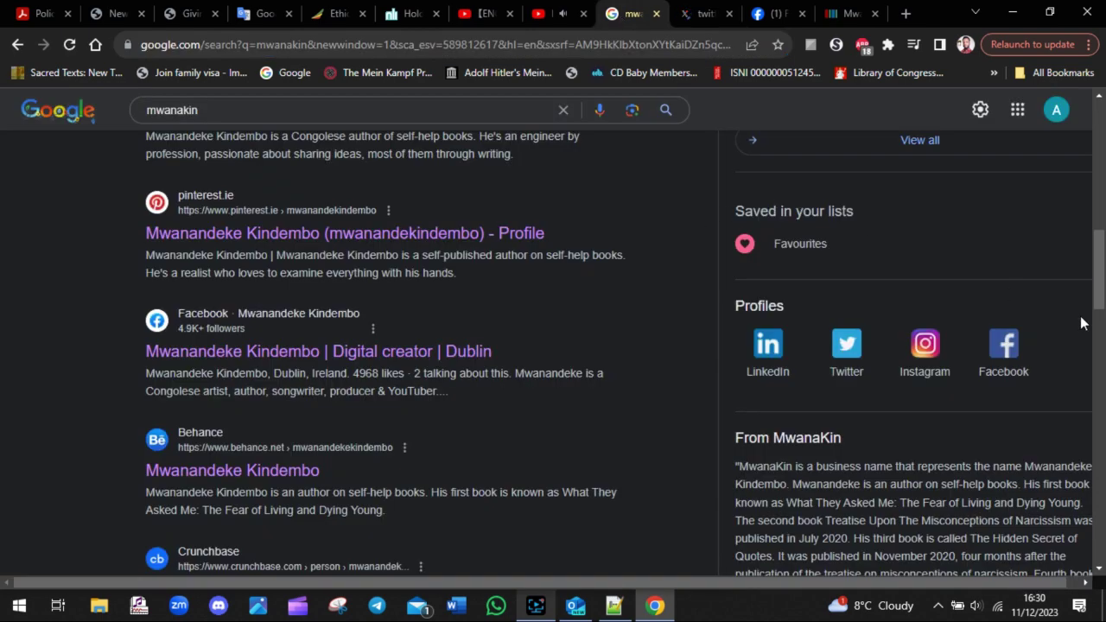
pyautogui.scroll(-12, 1083, 323)
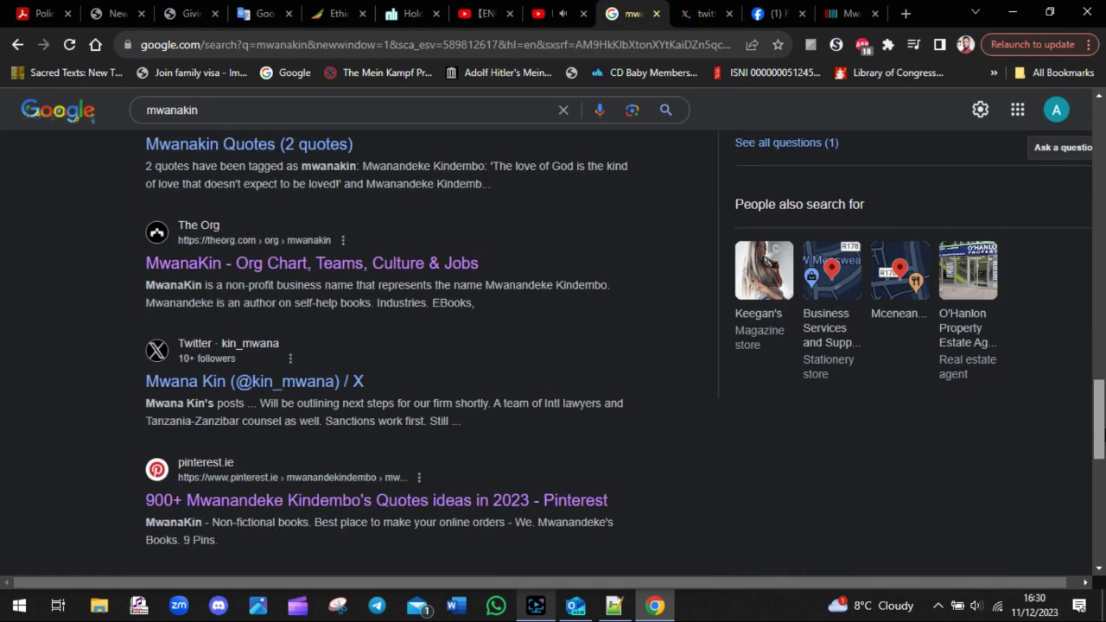
pyautogui.scroll(4, 625, 351)
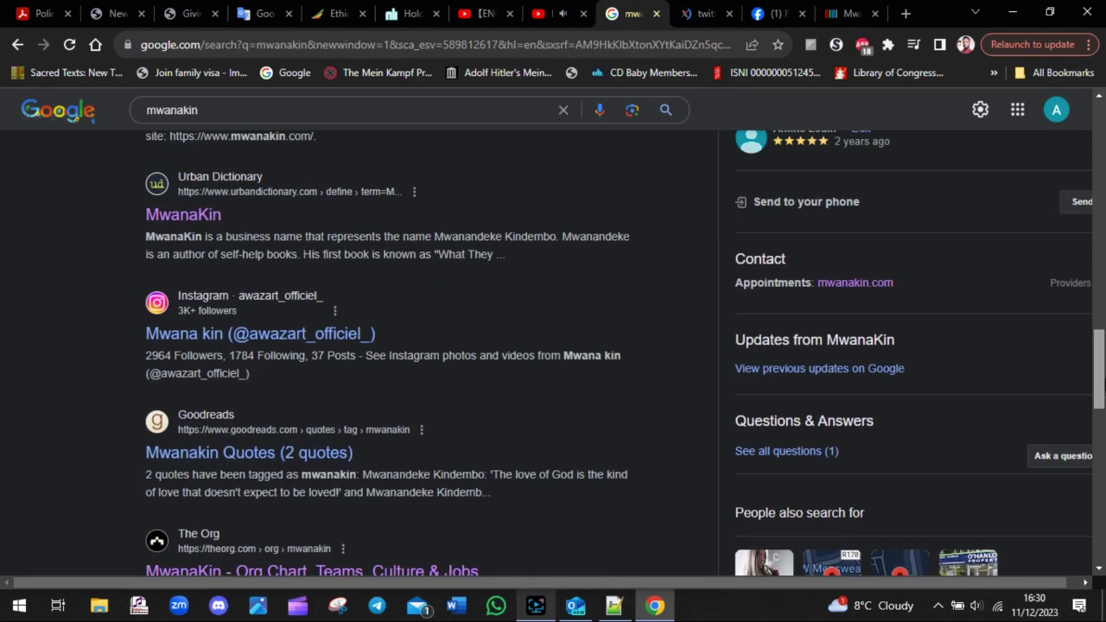
pyautogui.scroll(-2, 928, 395)
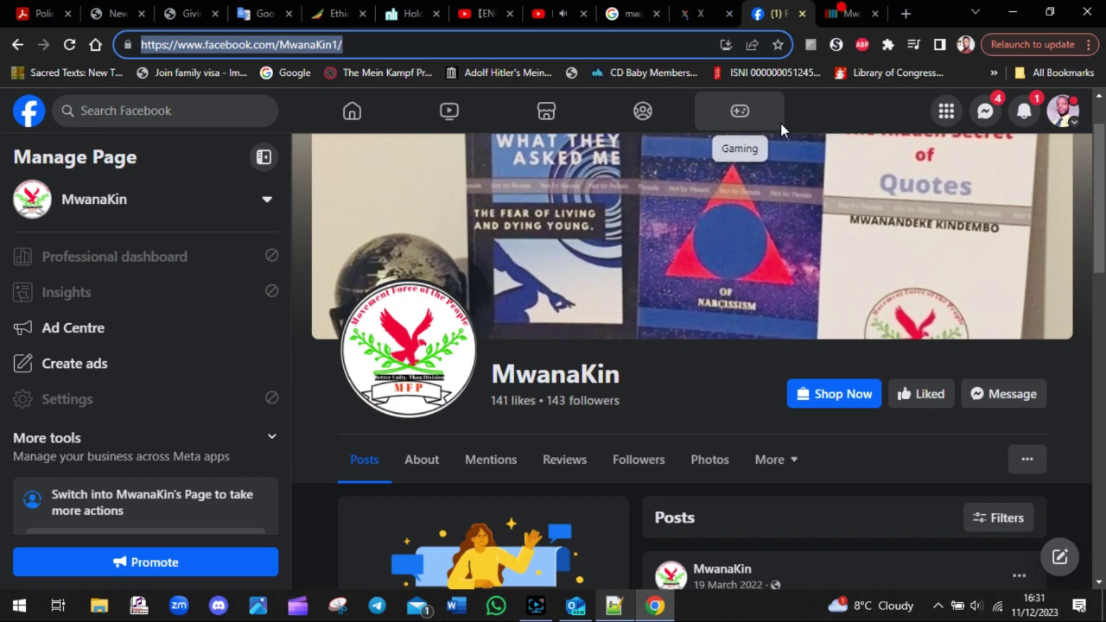
# - Add a statement with the property Twitter username to the Identifiers section of the MwanaKin Wikidata item
pyautogui.click(842, 13)
pyautogui.click(748, 380)
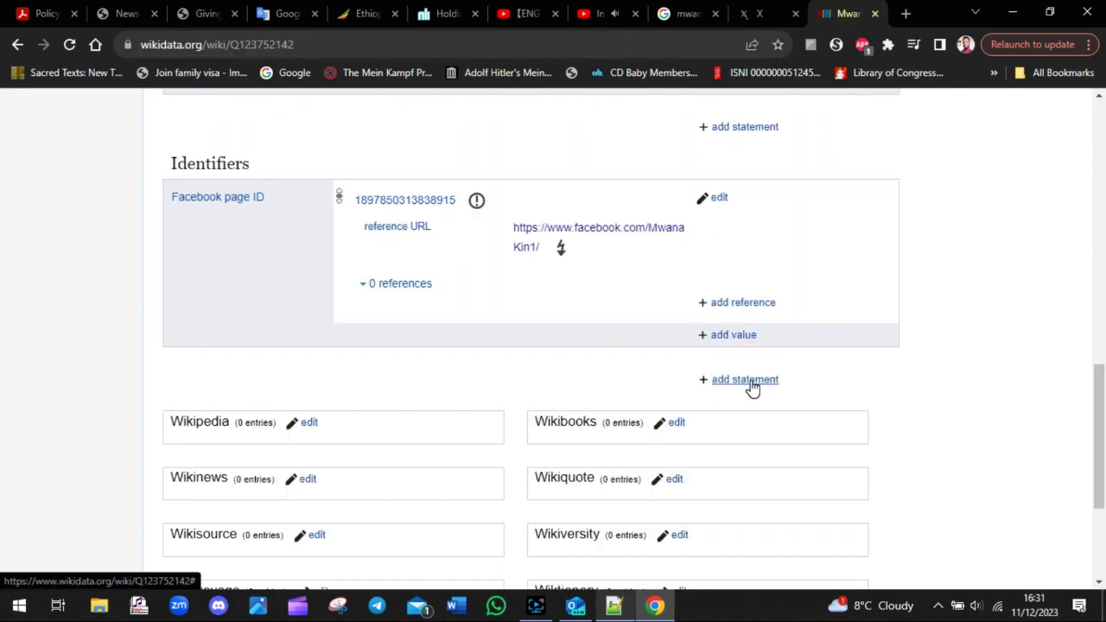
pyautogui.write('fw')
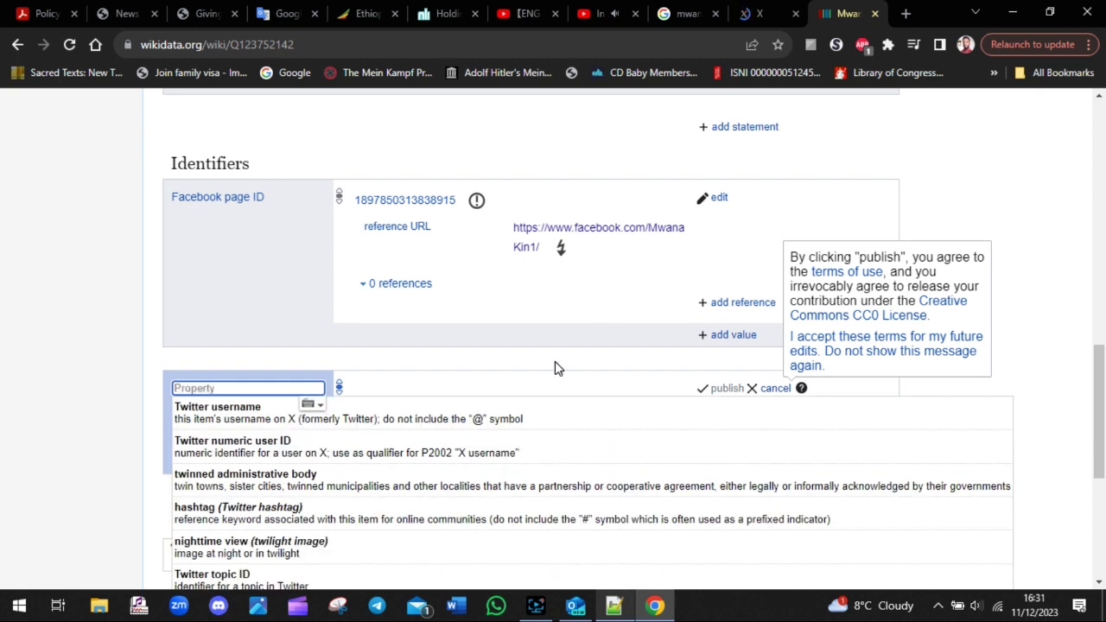
pyautogui.press('BackSpace')
pyautogui.press('BackSpace')
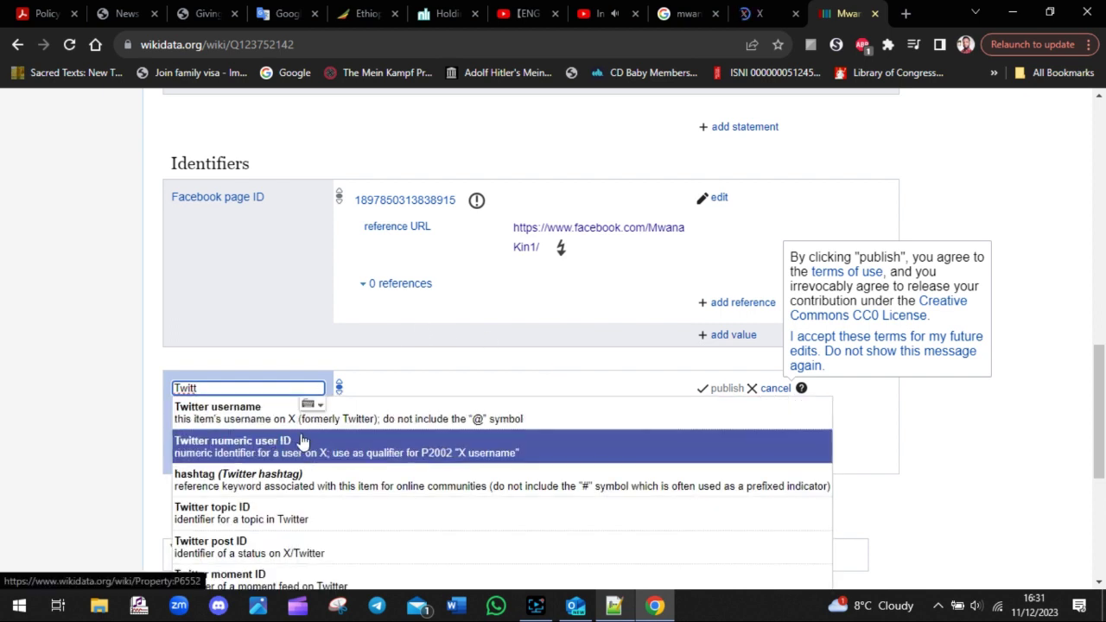
pyautogui.click(296, 417)
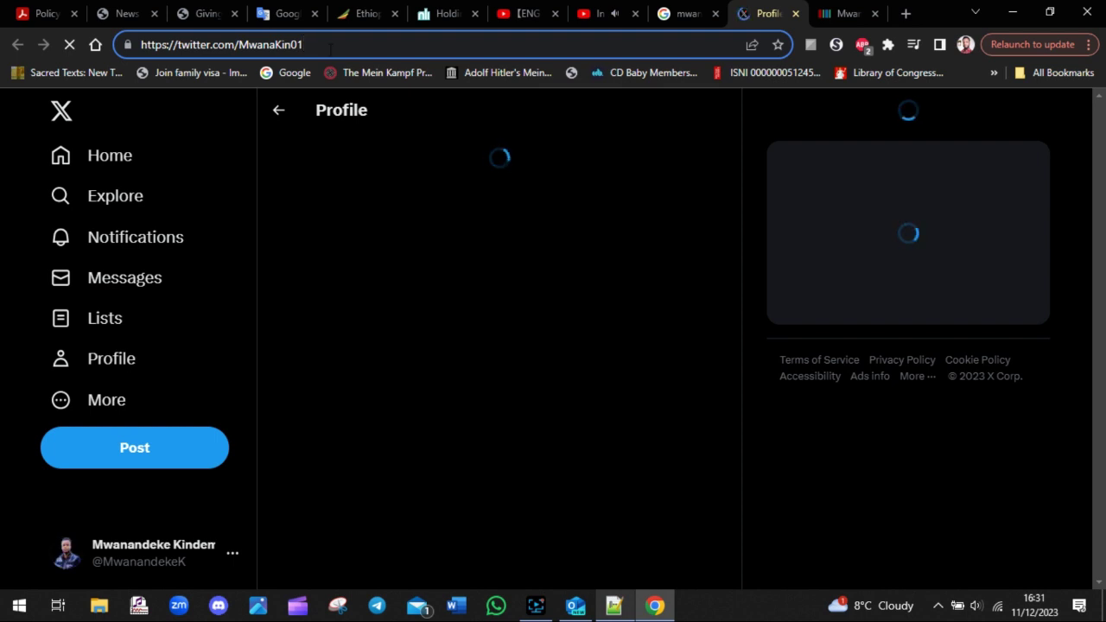
pyautogui.moveTo(313, 45); pyautogui.dragTo(240, 45)
pyautogui.hotkey('ctrl', 'c')
pyautogui.hotkey('ctrl', 'Tab')
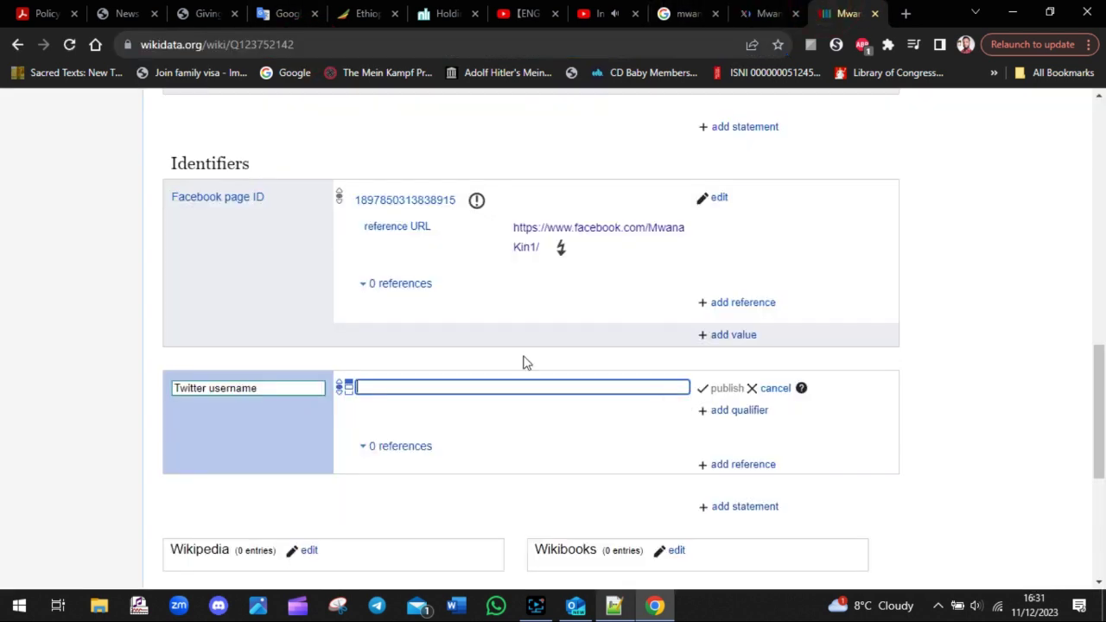
pyautogui.hotkey('ctrl', 'v')
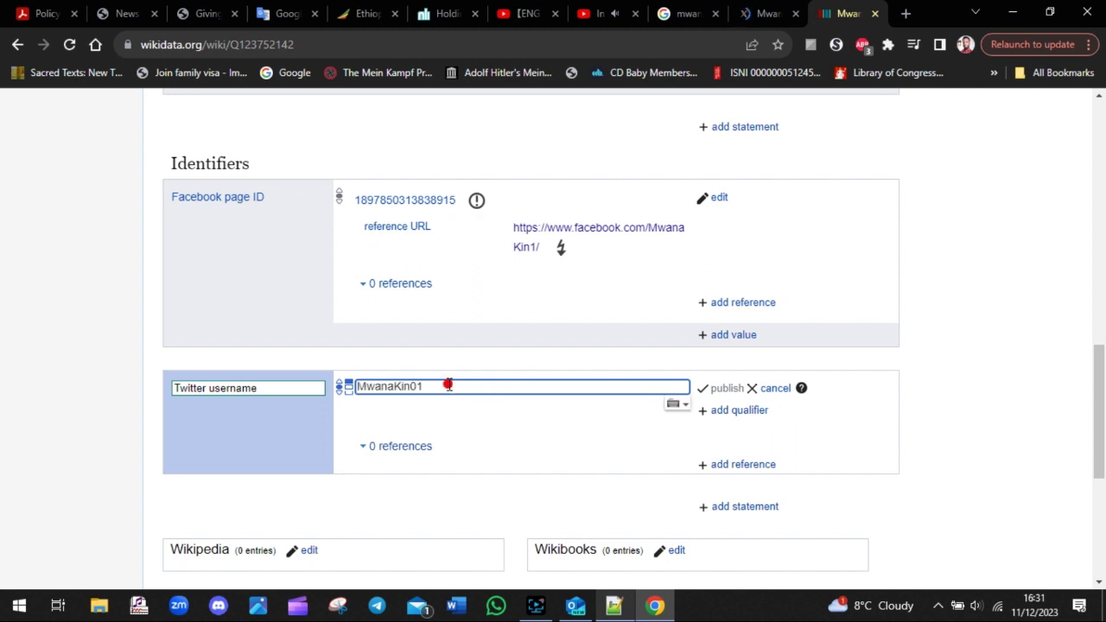
pyautogui.doubleClick(448, 385)
pyautogui.click(985, 306)
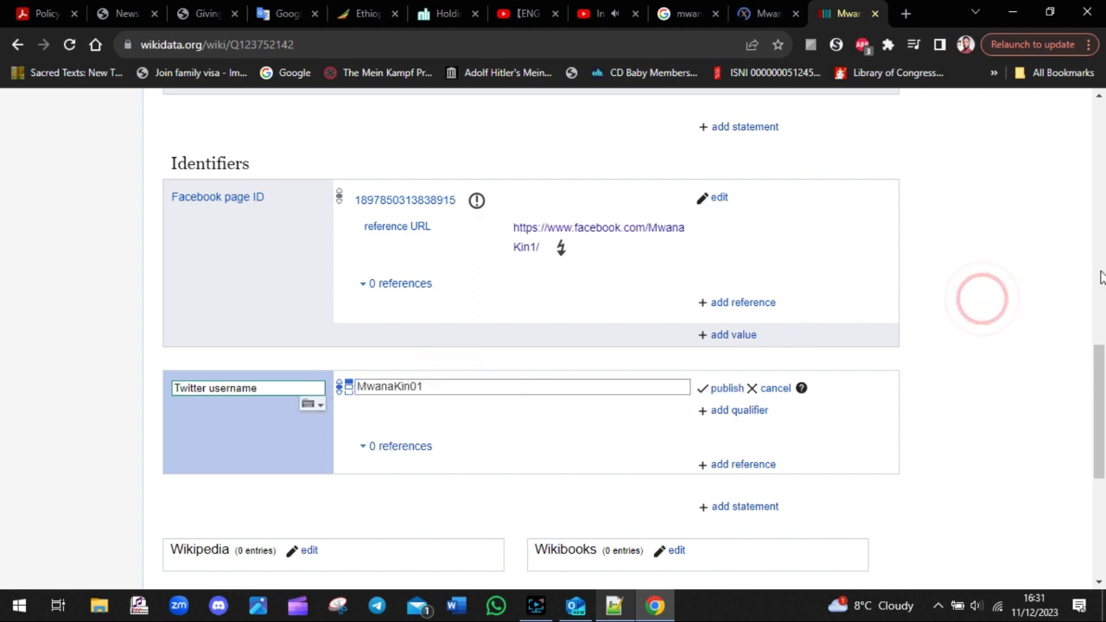
# - Start a qualifier on the Twitter username statement and search its property suggestions for "url" and "twitter"
pyautogui.click(756, 411)
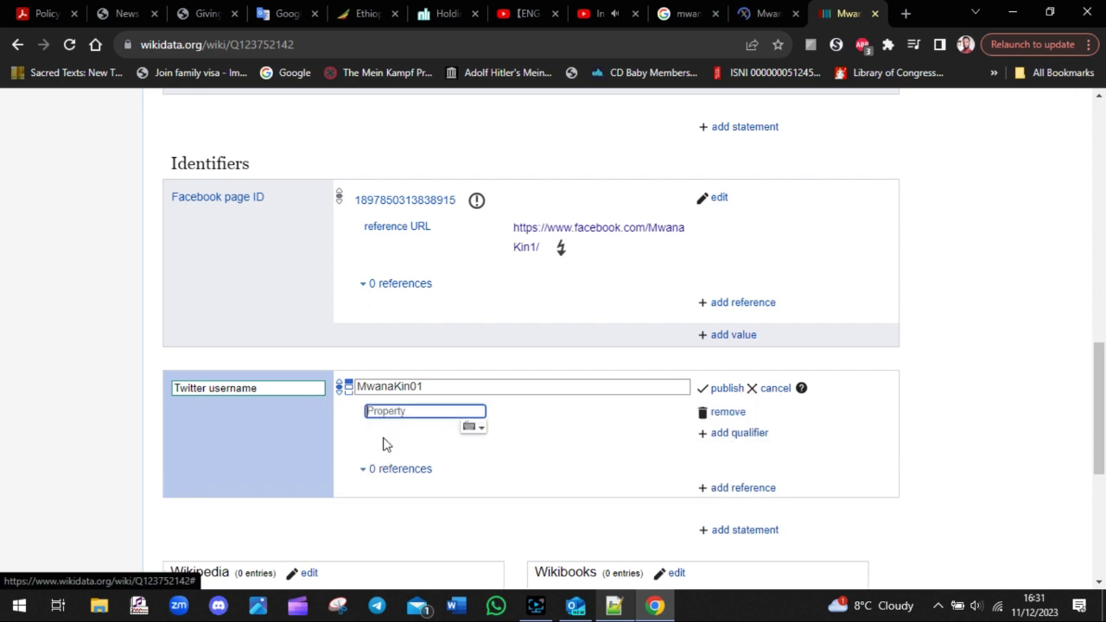
pyautogui.click(406, 412)
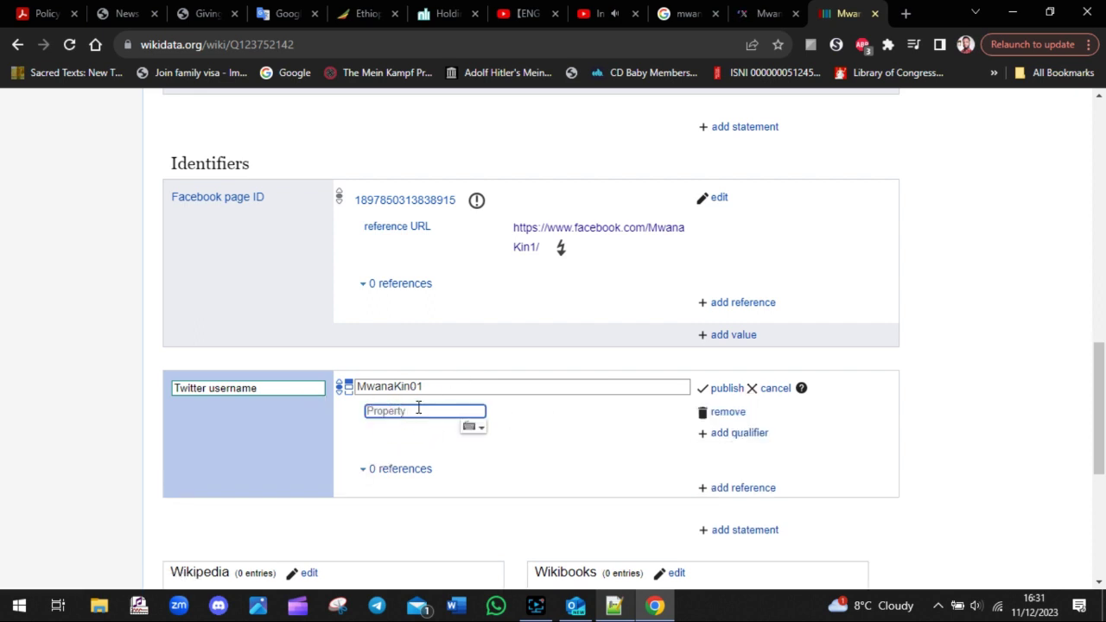
pyautogui.click(418, 409)
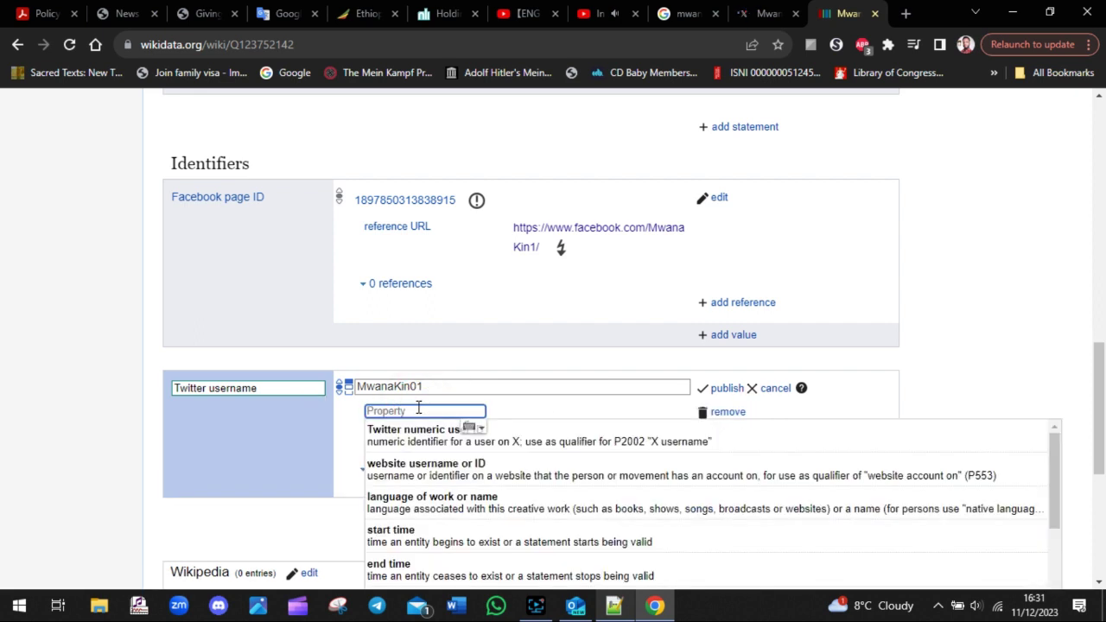
pyautogui.write('url')
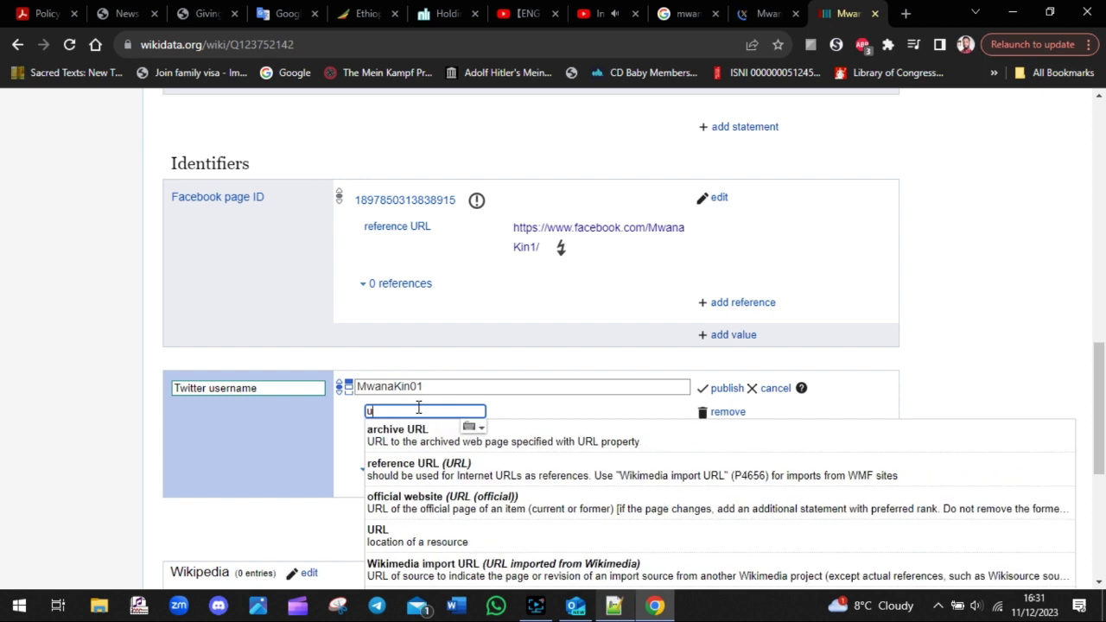
pyautogui.press('BackSpace')
pyautogui.click(415, 410)
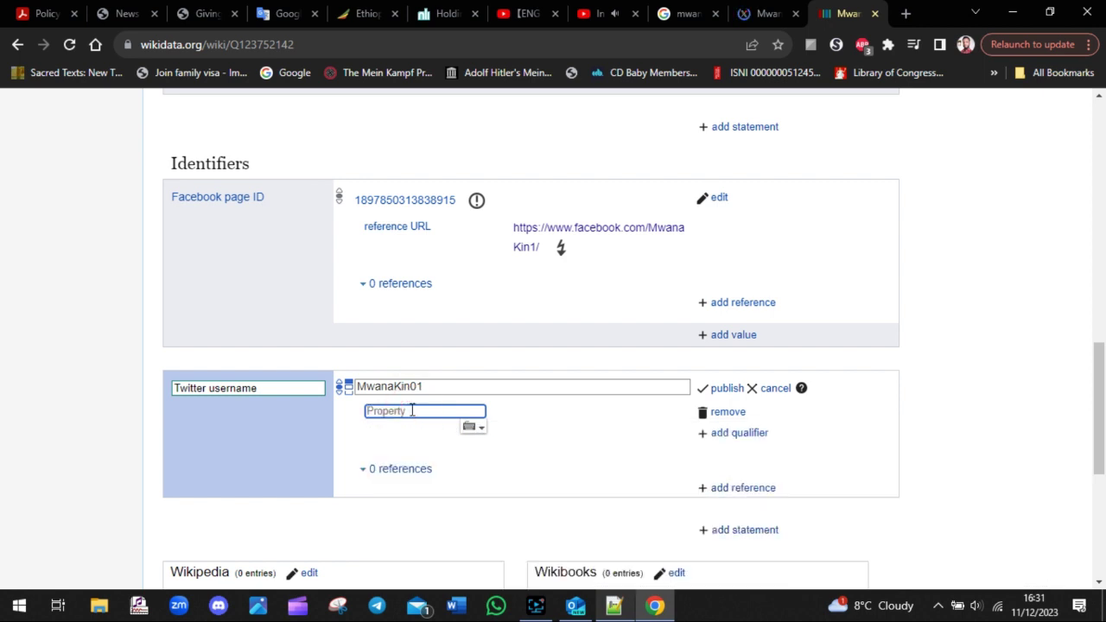
pyautogui.click(412, 410)
pyautogui.write('twitter')
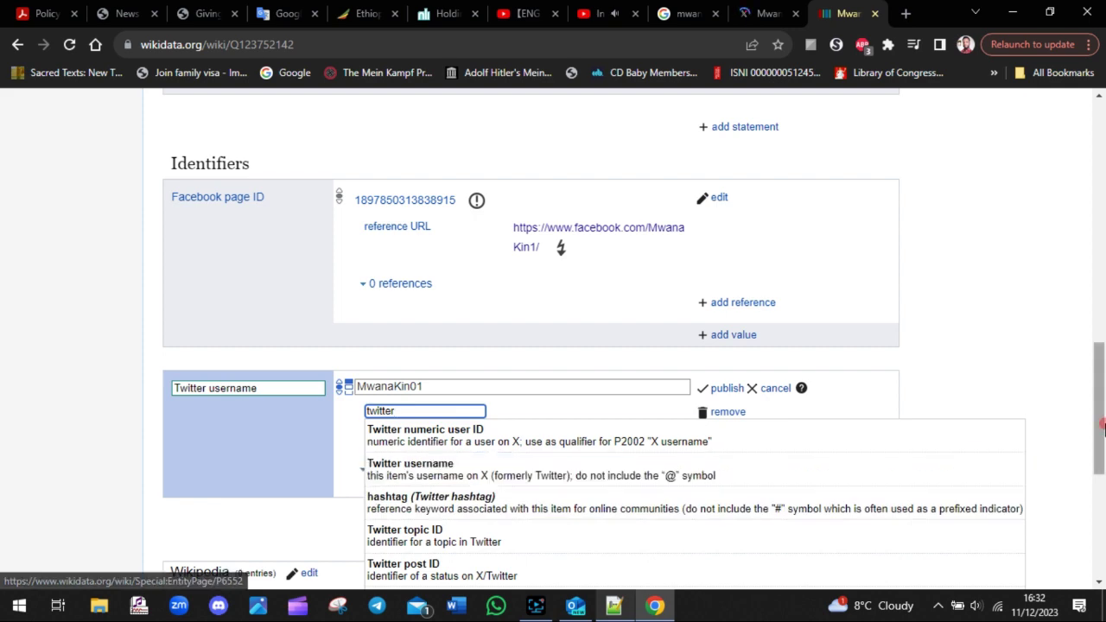
pyautogui.scroll(-3, 1103, 469)
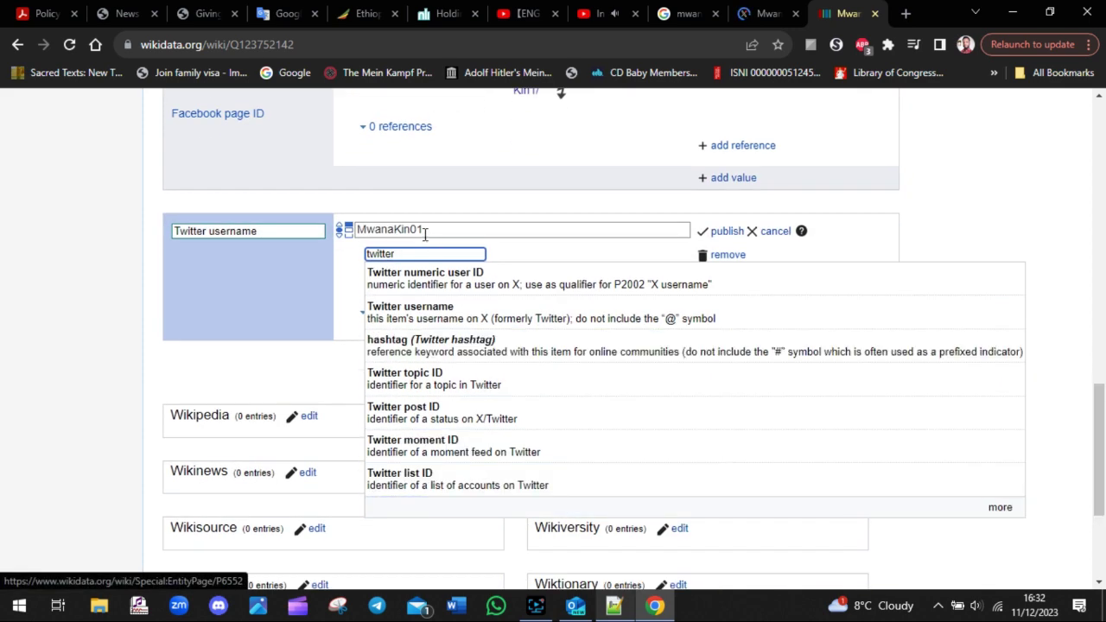
pyautogui.click(423, 258)
pyautogui.doubleClick(423, 258)
pyautogui.write('url')
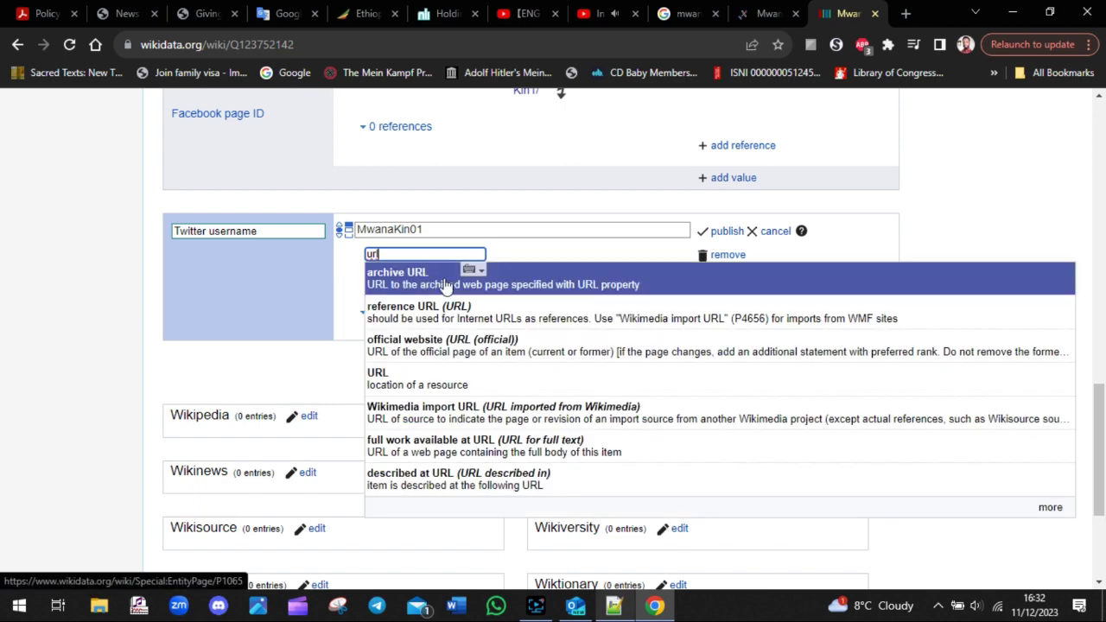
pyautogui.click(478, 321)
pyautogui.click(769, 13)
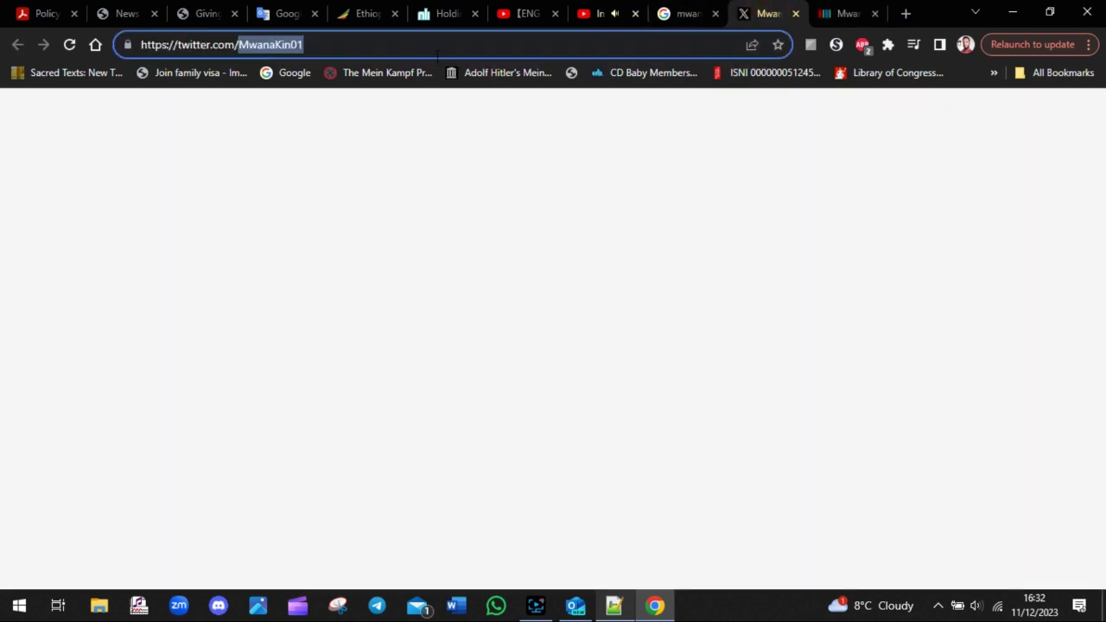
pyautogui.click(437, 50)
pyautogui.hotkey('ctrl', 'c')
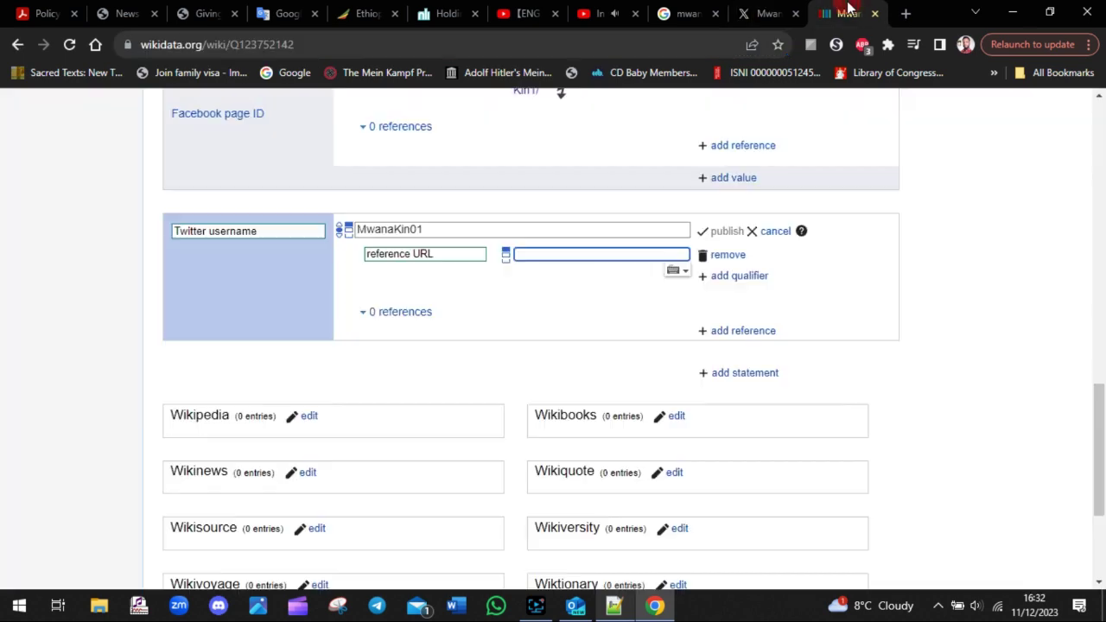
pyautogui.click(845, 13)
pyautogui.hotkey('ctrl', 'v')
# - Check the entered Twitter username against the MwanaKin Twitter profile page and return to the Wikidata item
pyautogui.doubleClick(457, 230)
pyautogui.click(769, 13)
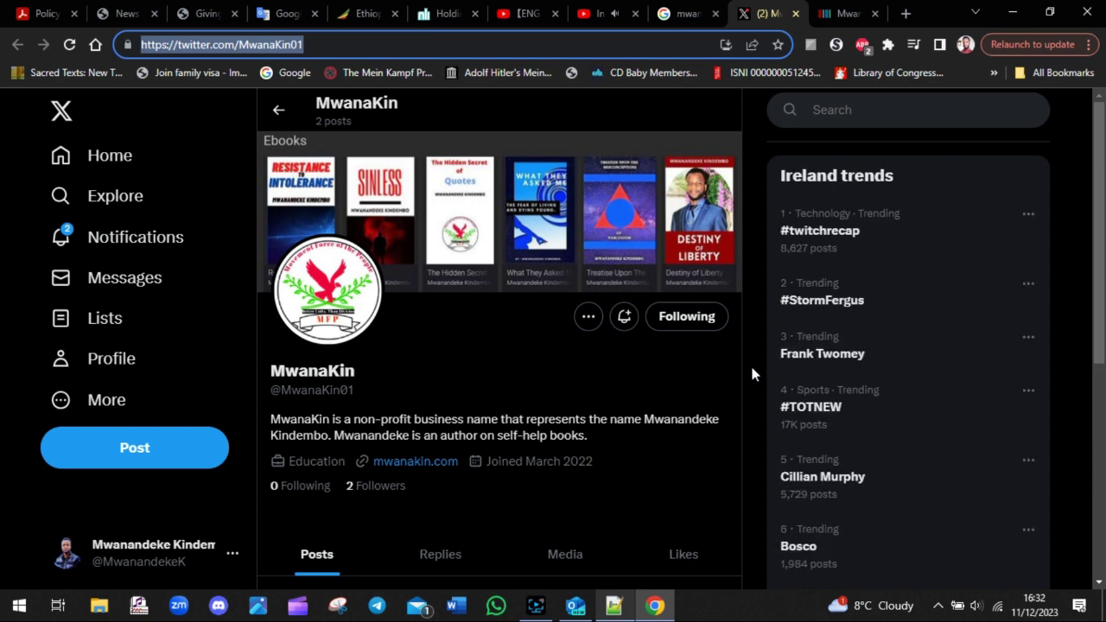
pyautogui.click(747, 375)
pyautogui.moveTo(1104, 177)
pyautogui.mouseDown()
pyautogui.moveTo(1103, 310)
pyautogui.moveTo(1103, 177)
pyautogui.mouseUp()
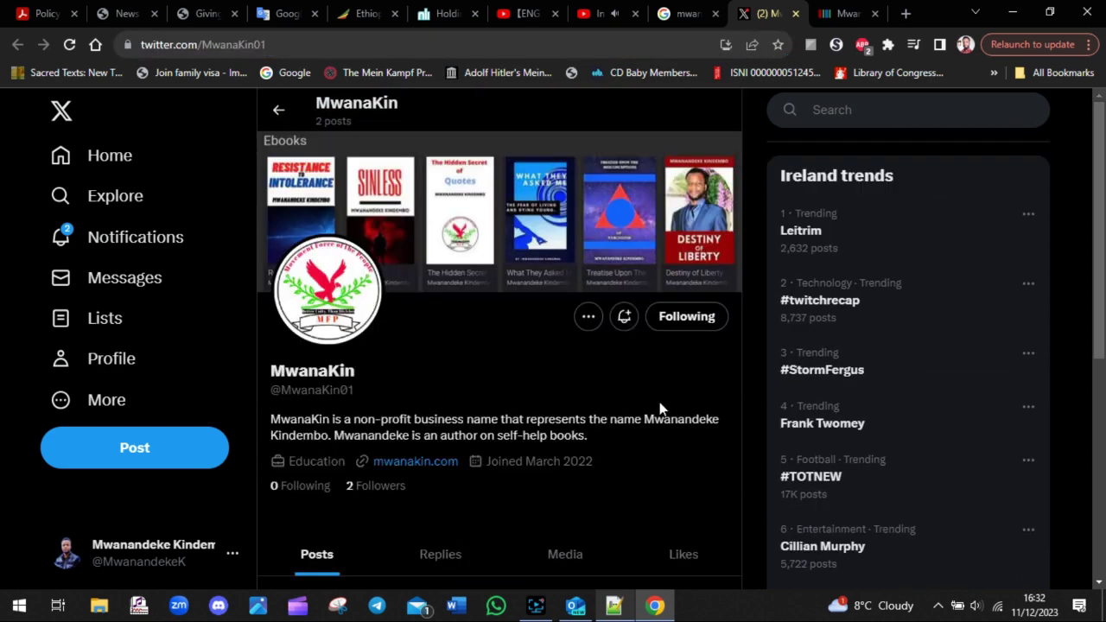
pyautogui.click(848, 10)
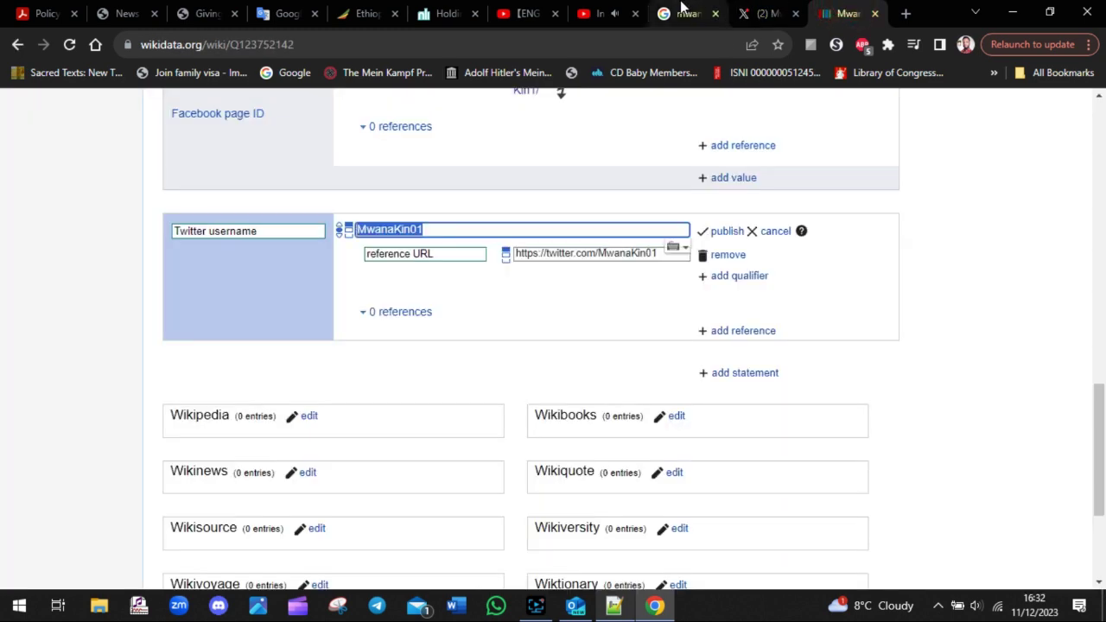
# - In the Notepad++ tutorial notes, add "YOU CAN DO A QUICK SEARCH ONLINE ON HOW TO FIND OUT YOUR TWITTER ID" below the Twitter line
pyautogui.click(614, 606)
pyautogui.click(427, 431)
pyautogui.press('Return')
pyautogui.press('Return')
pyautogui.write('YOU CAN S')
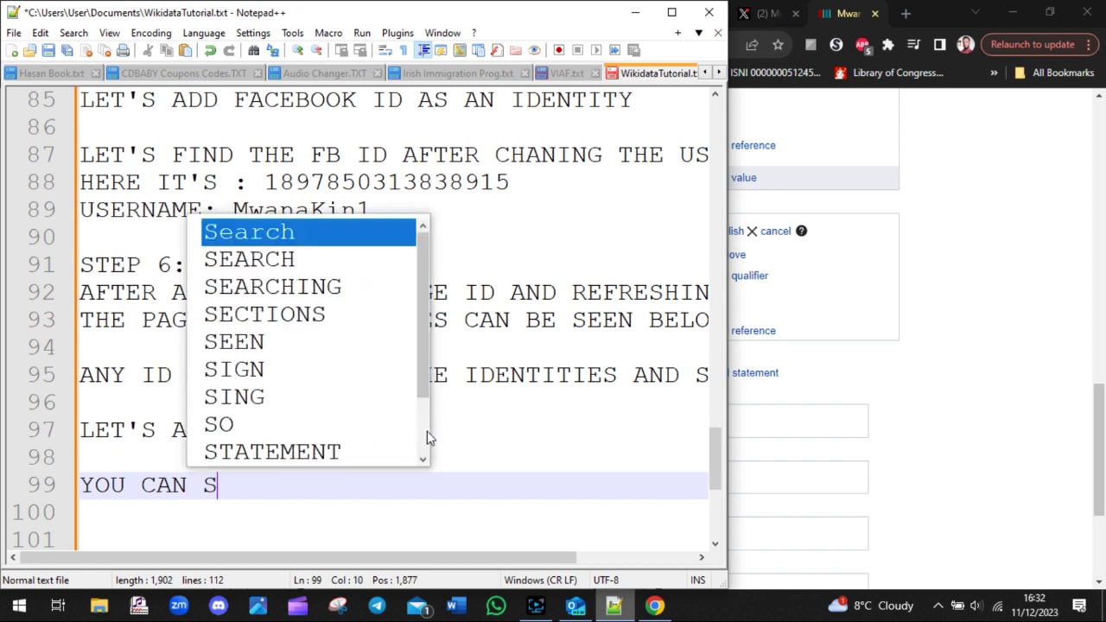
pyautogui.press('BackSpace')
pyautogui.write('DO A W')
pyautogui.press('BackSpace')
pyautogui.write('QUICK SEARCH ')
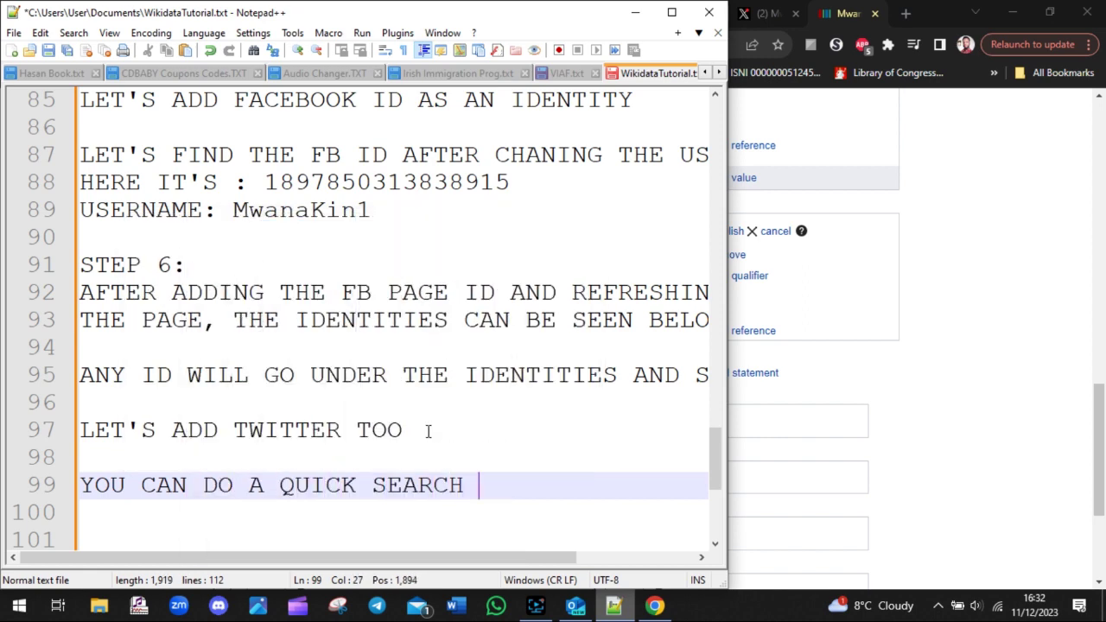
pyautogui.write('ONLINE ON HOW')
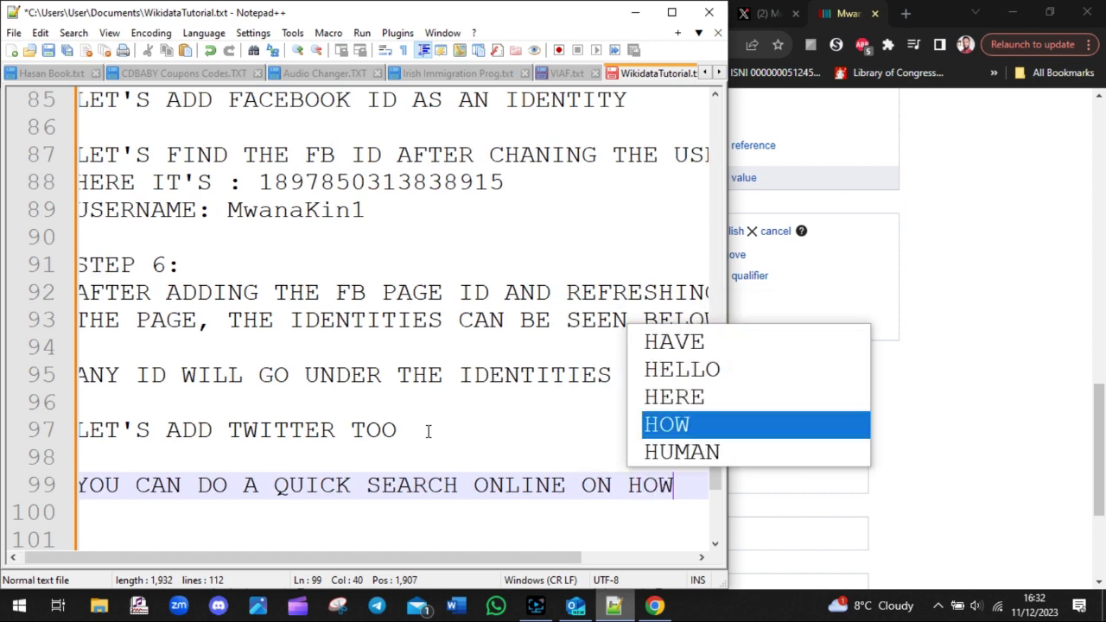
pyautogui.press('Return')
pyautogui.write('TO FIND ')
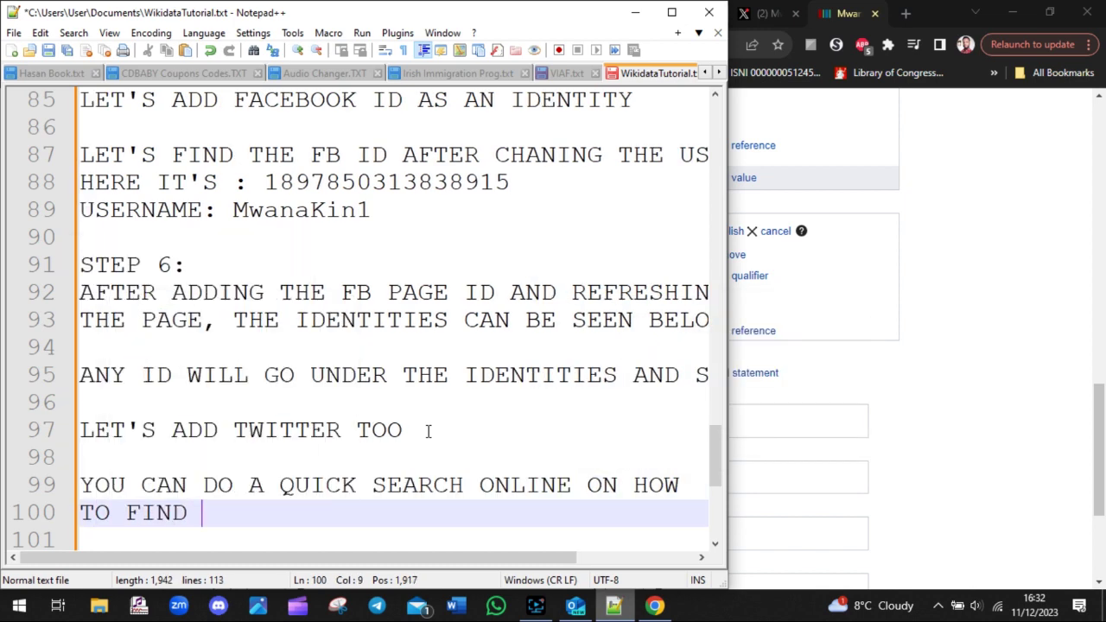
pyautogui.write('OUT YOUR ')
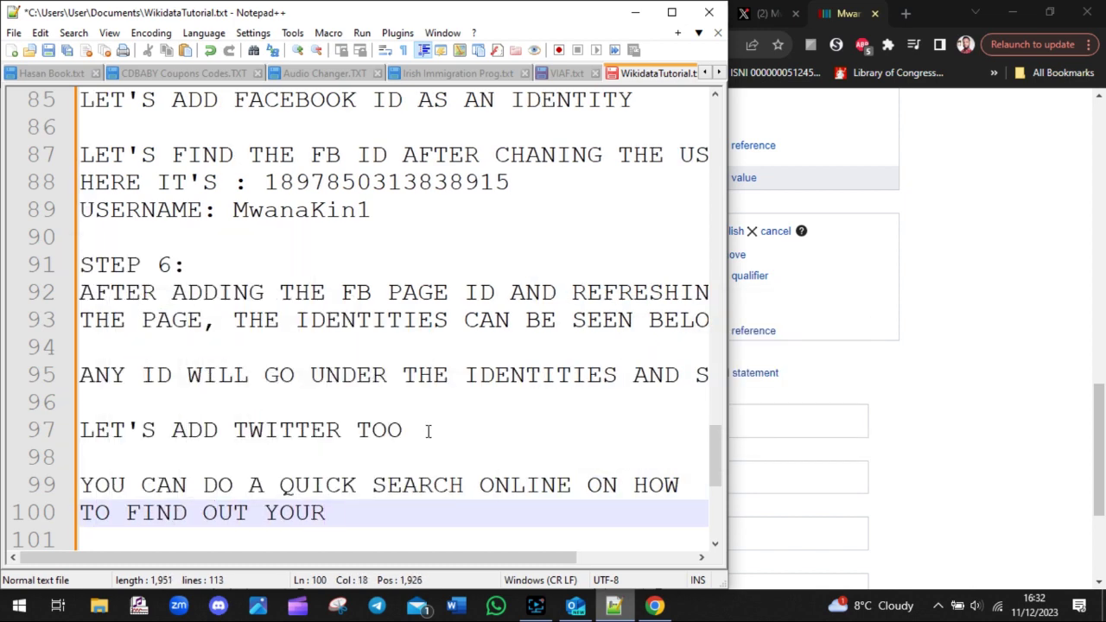
pyautogui.write('TWITTER ')
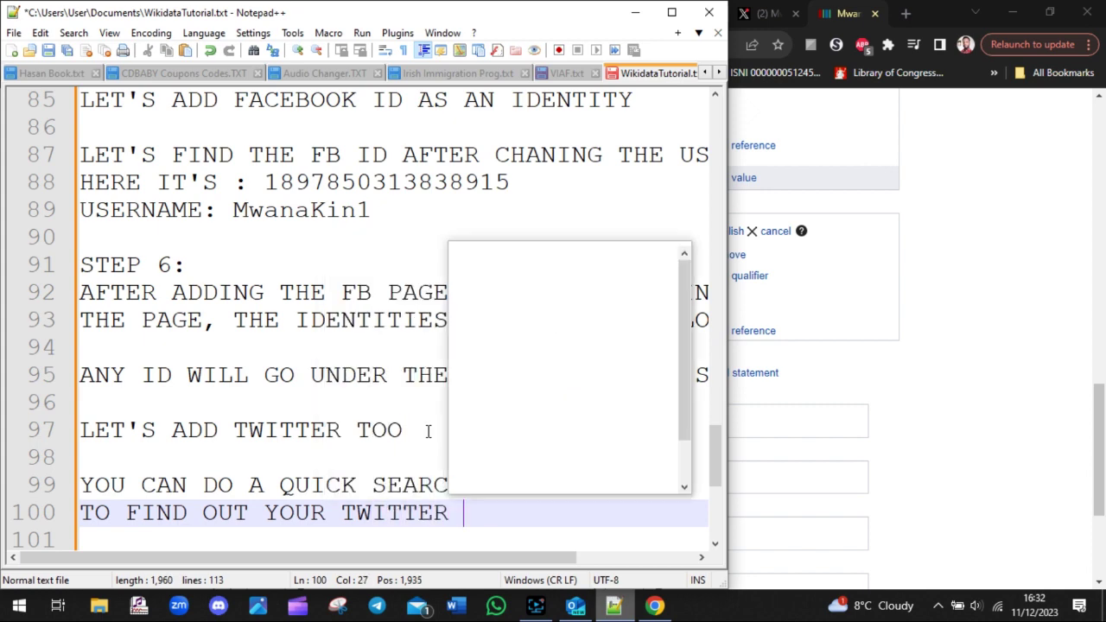
pyautogui.write('ID')
# - Look over the MwanaKin Twitter profile in the browser, and publish the Twitter username statement on the Wikidata item
pyautogui.click(794, 463)
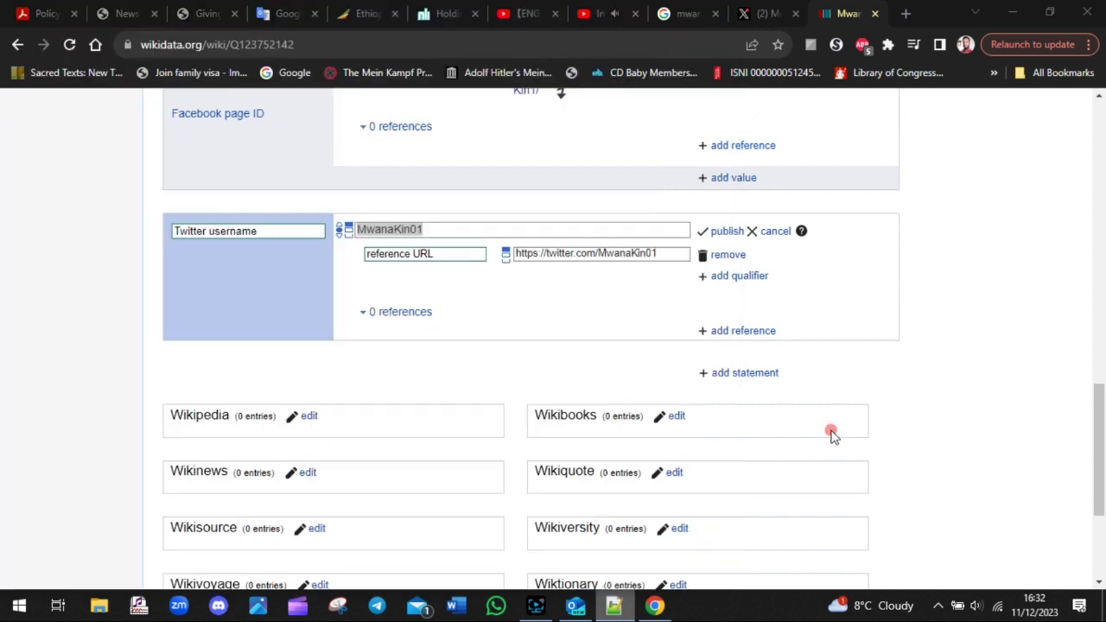
pyautogui.click(758, 11)
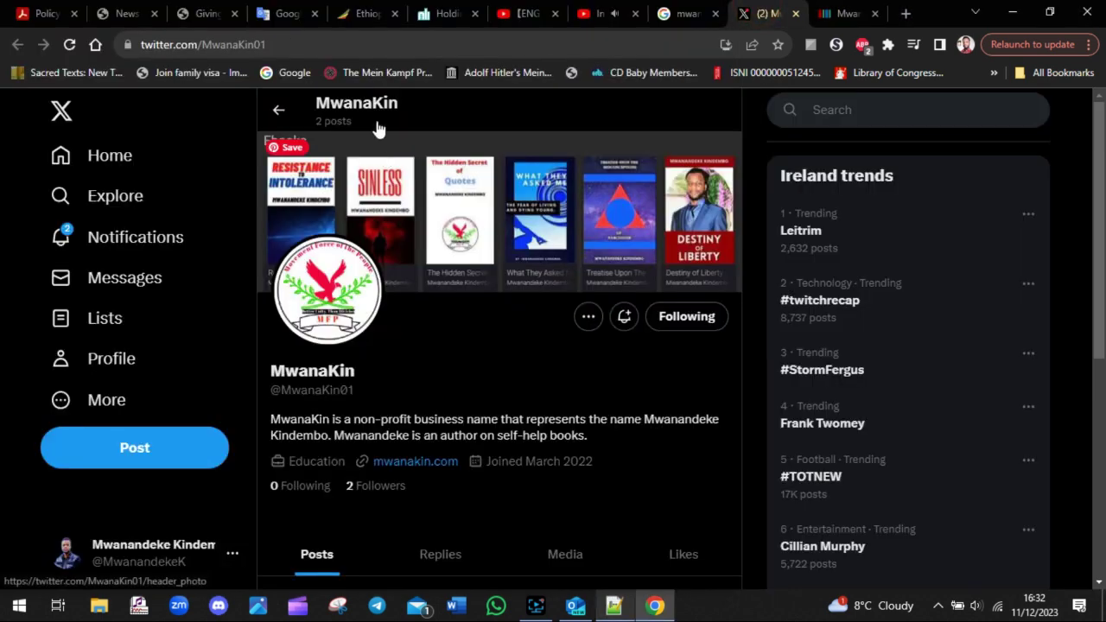
pyautogui.scroll(-4, 999, 228)
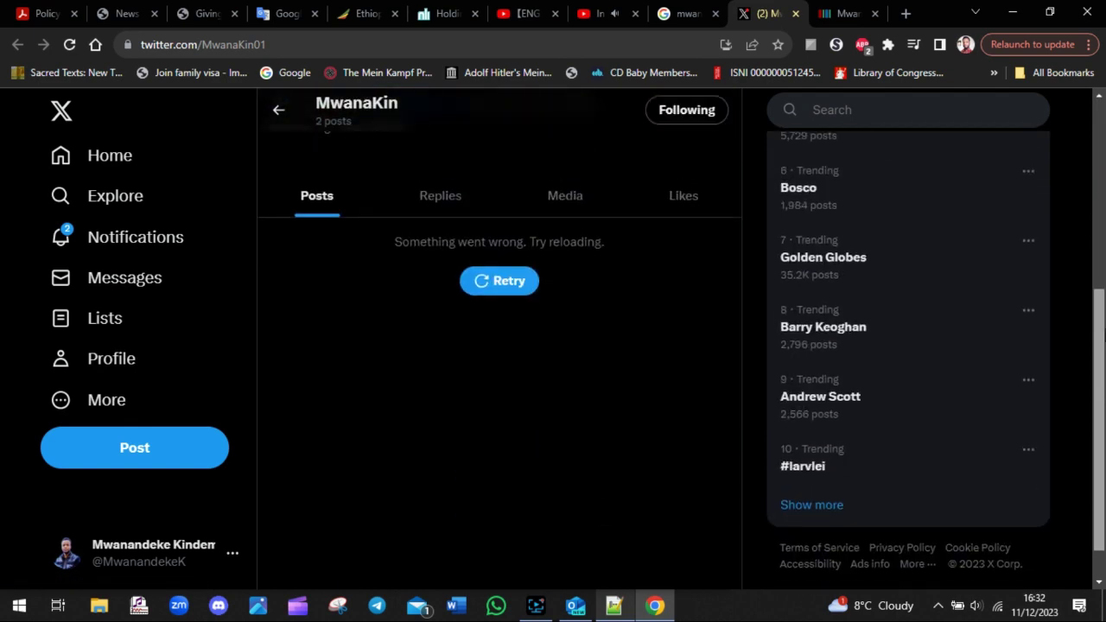
pyautogui.scroll(4, 542, 351)
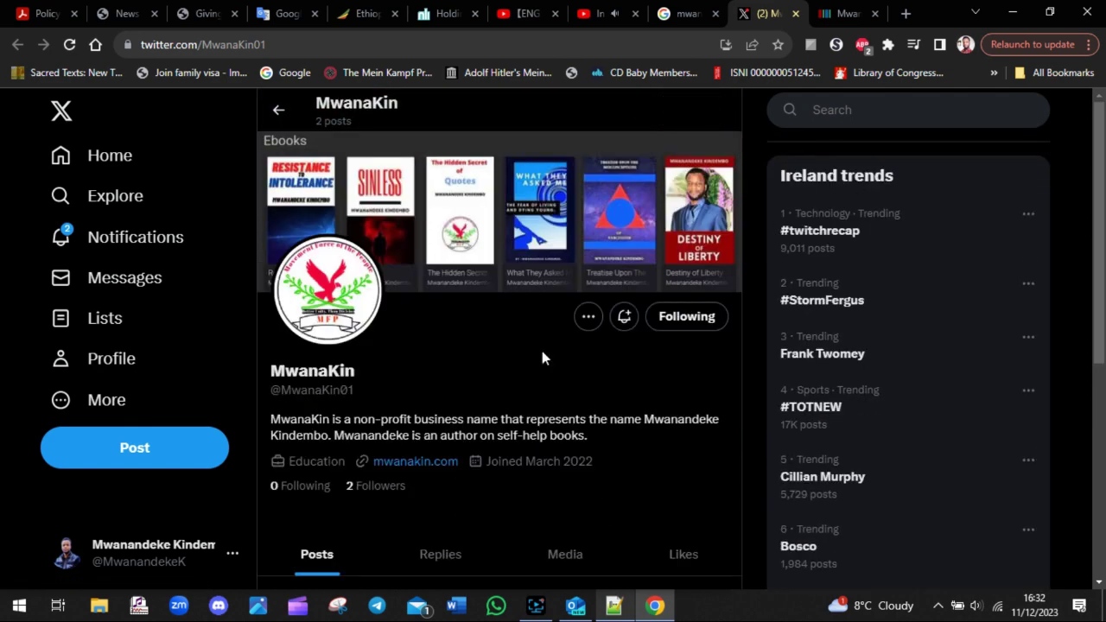
pyautogui.click(687, 13)
pyautogui.click(847, 11)
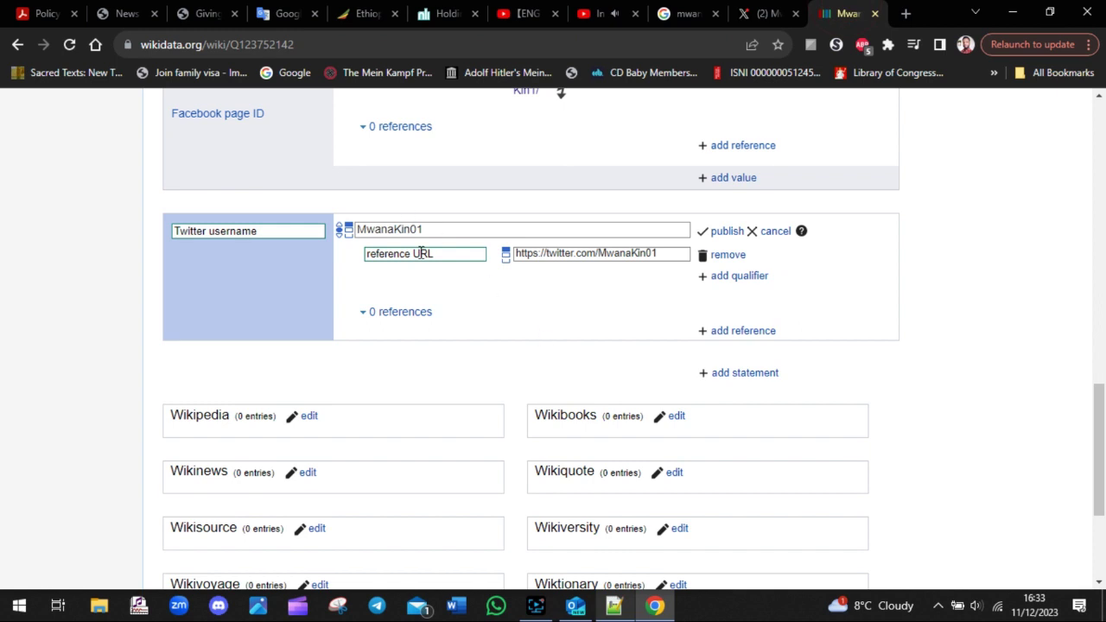
pyautogui.click(726, 233)
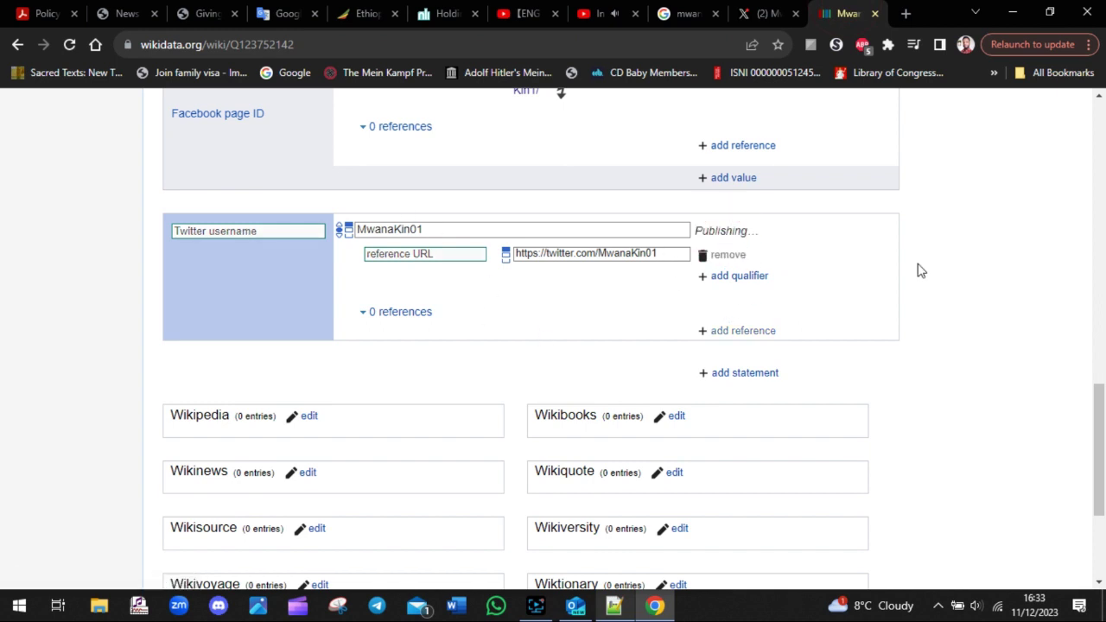
# - Reload the MwanaKin Wikidata item and review its statements and the identifiers section with the Facebook and Twitter entries
pyautogui.scroll(2, 1077, 354)
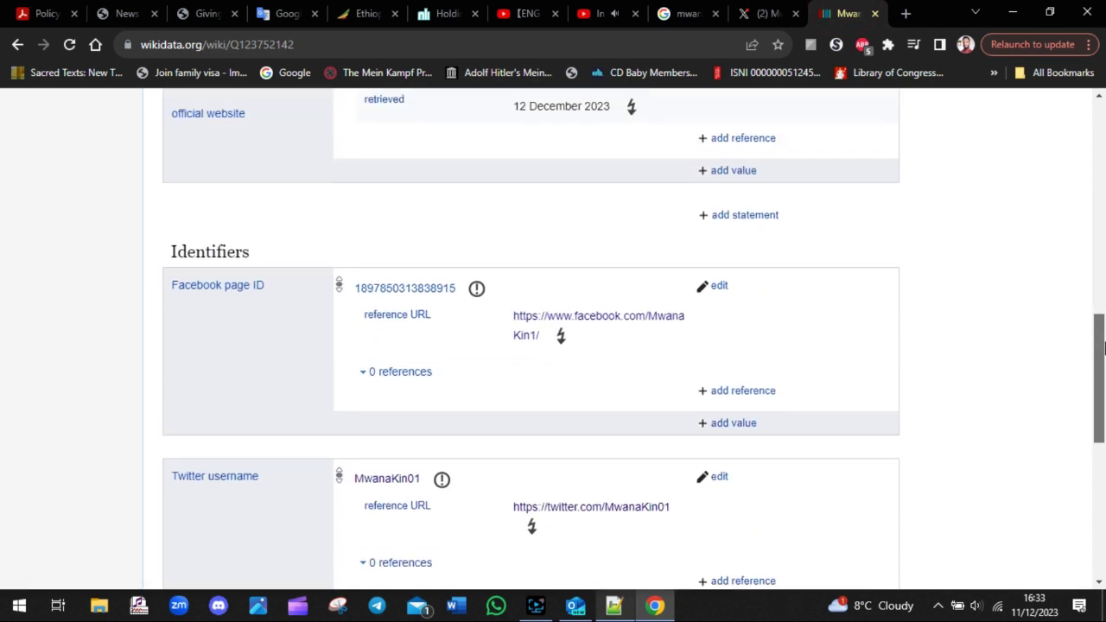
pyautogui.moveTo(251, 263); pyautogui.dragTo(172, 111)
pyautogui.click(255, 448)
pyautogui.click(70, 44)
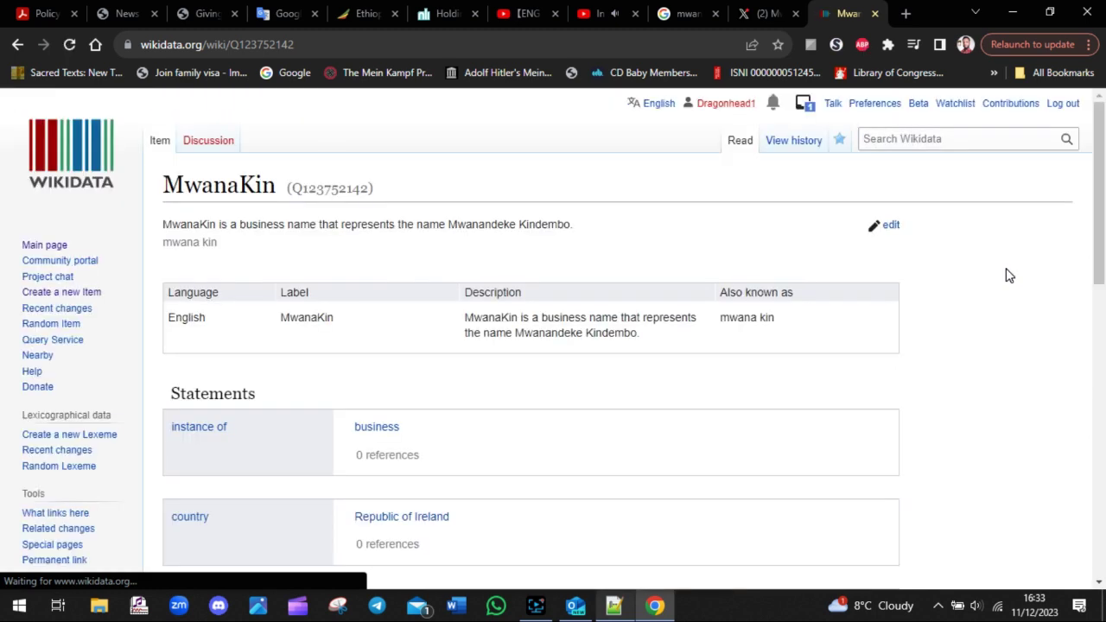
pyautogui.moveTo(1100, 324)
pyautogui.mouseDown()
pyautogui.moveTo(1101, 376)
pyautogui.moveTo(1102, 335)
pyautogui.mouseUp()
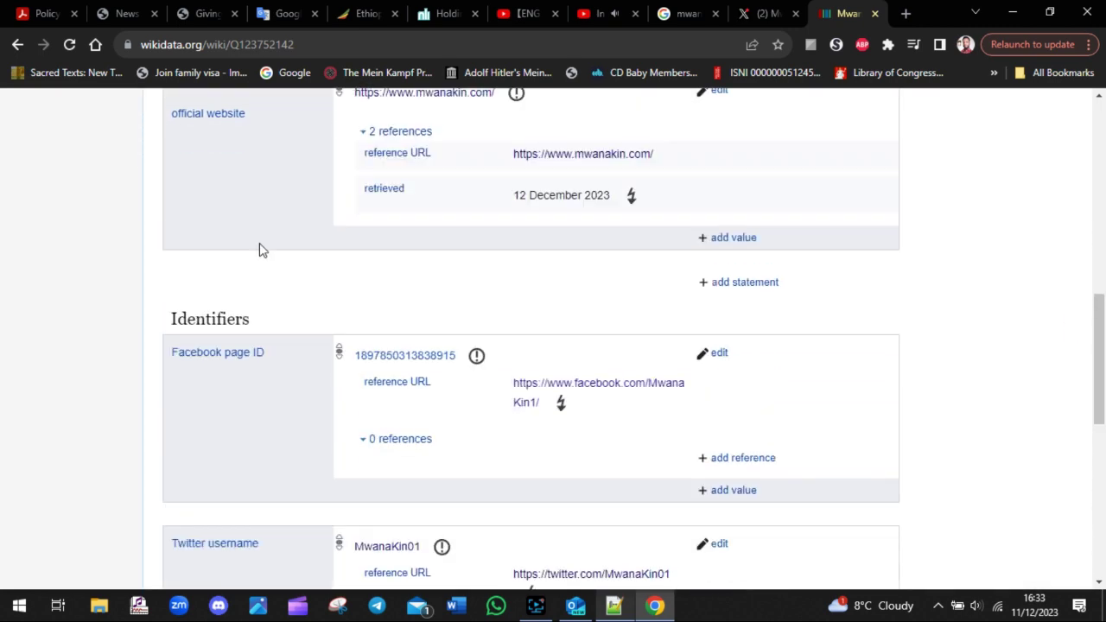
pyautogui.moveTo(259, 341); pyautogui.dragTo(143, 344)
pyautogui.click(461, 319)
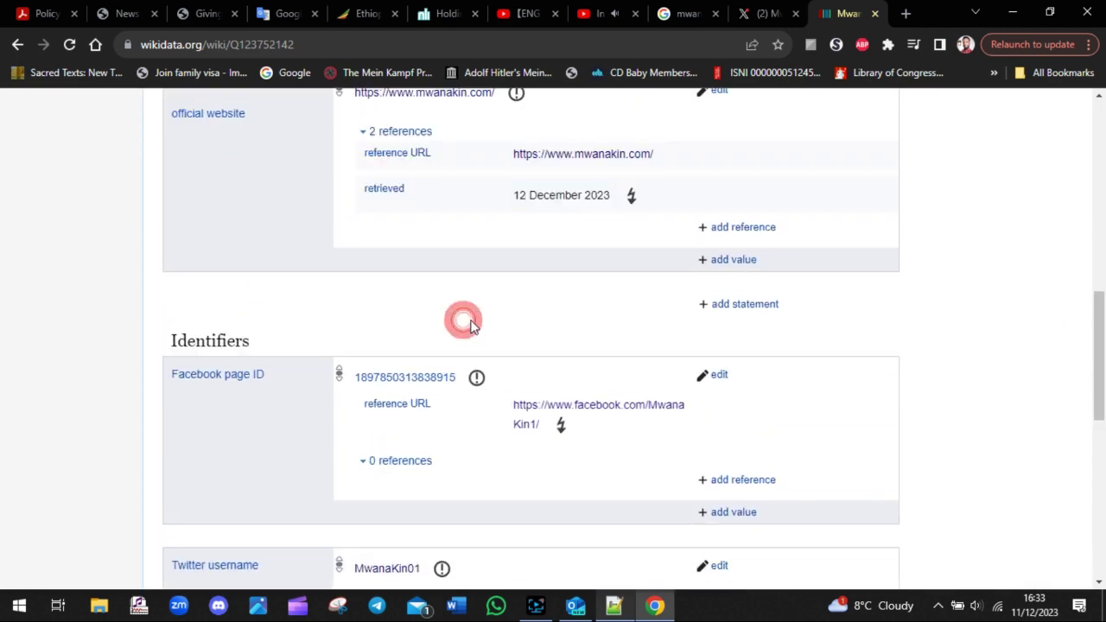
pyautogui.moveTo(1101, 365)
pyautogui.mouseDown()
pyautogui.moveTo(1102, 429)
pyautogui.moveTo(1103, 227)
pyautogui.moveTo(1104, 354)
pyautogui.mouseUp()
pyautogui.doubleClick(267, 262)
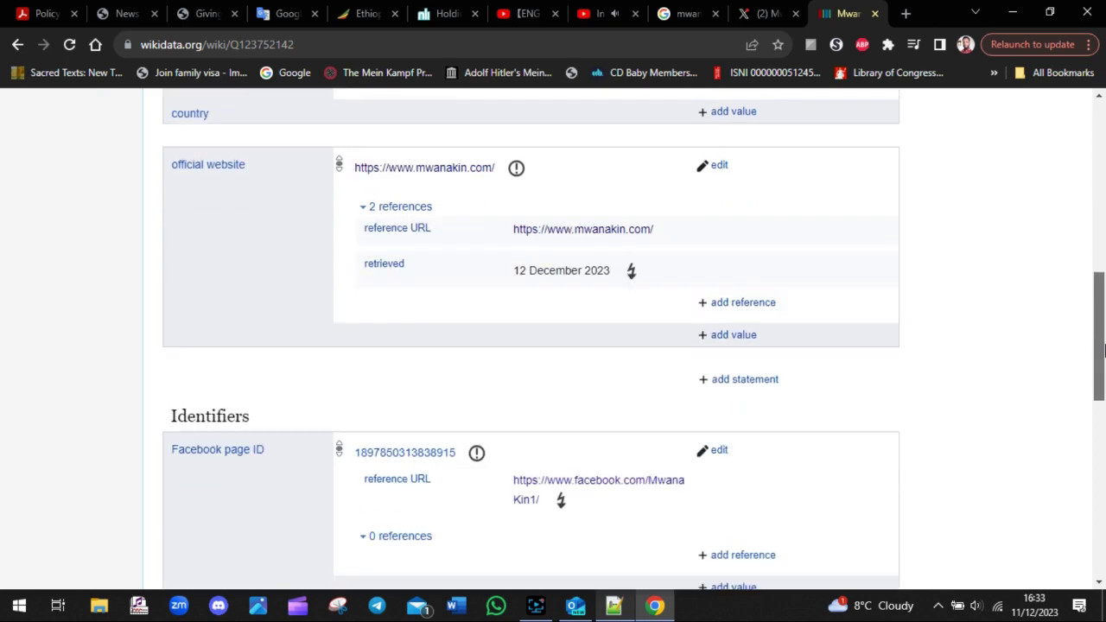
# - In the Notepad++ notes, leave blank lines and add "HERE WE HAVE 3 STATEMENTS AND 2 IDENTITIES"
pyautogui.click(614, 605)
pyautogui.press('Return')
pyautogui.press('Return')
pyautogui.press('Return')
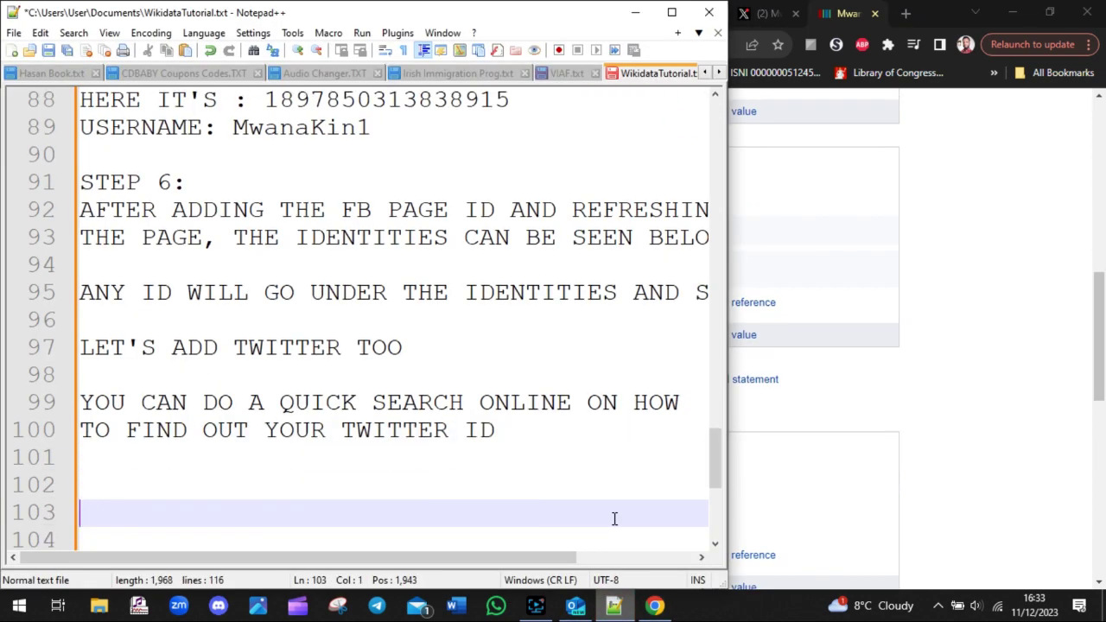
pyautogui.write('HERE WE HAVE ')
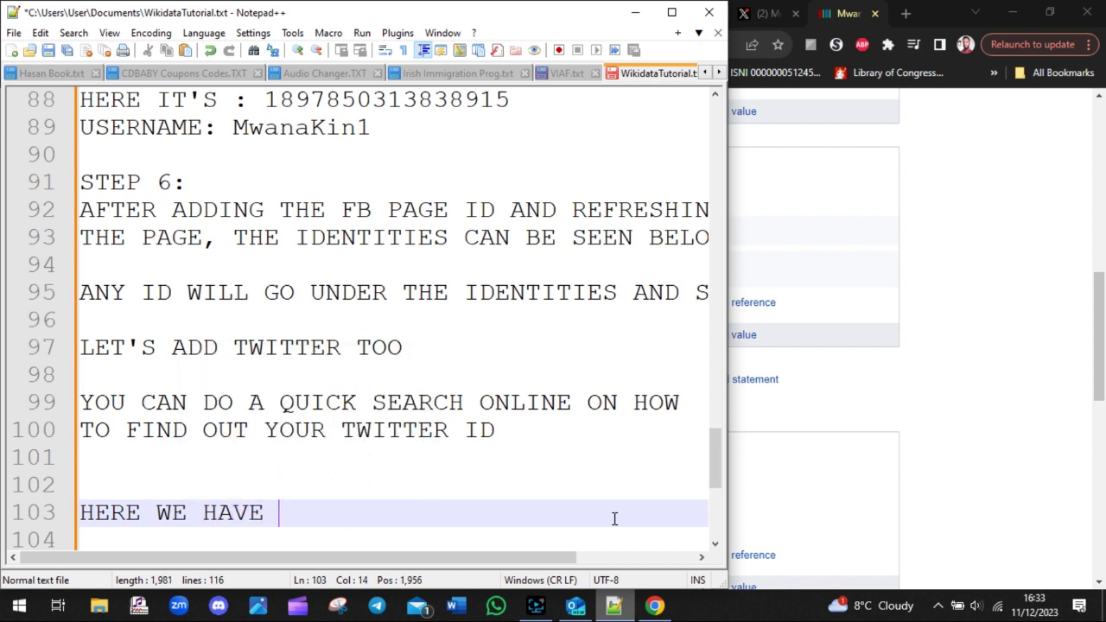
pyautogui.write('3 STATEMENT')
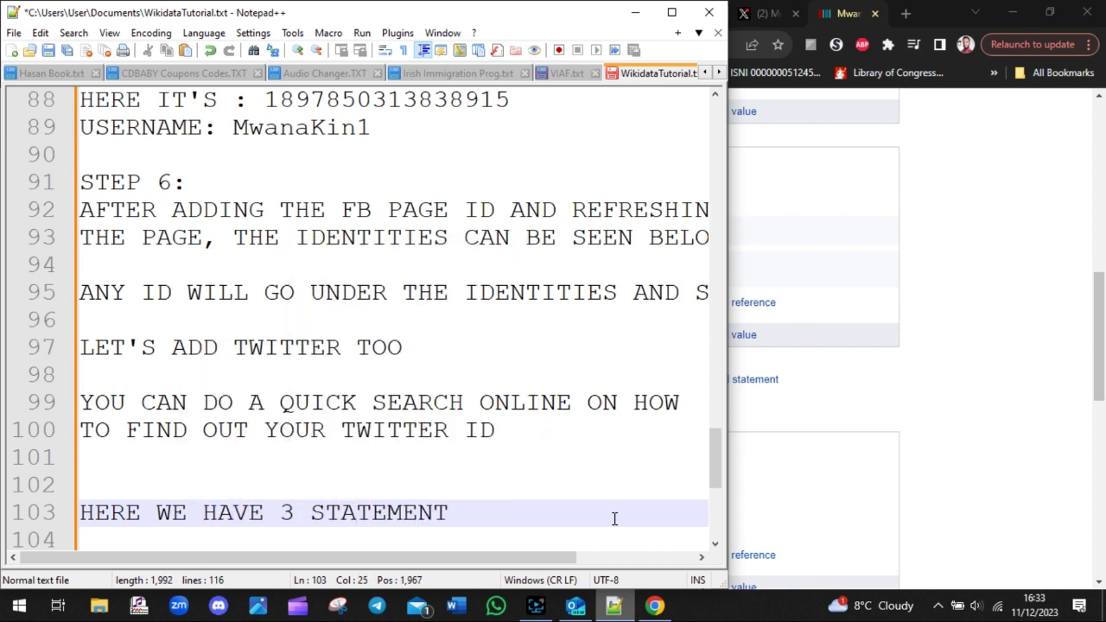
pyautogui.write('S AND 2 IDENTITIES')
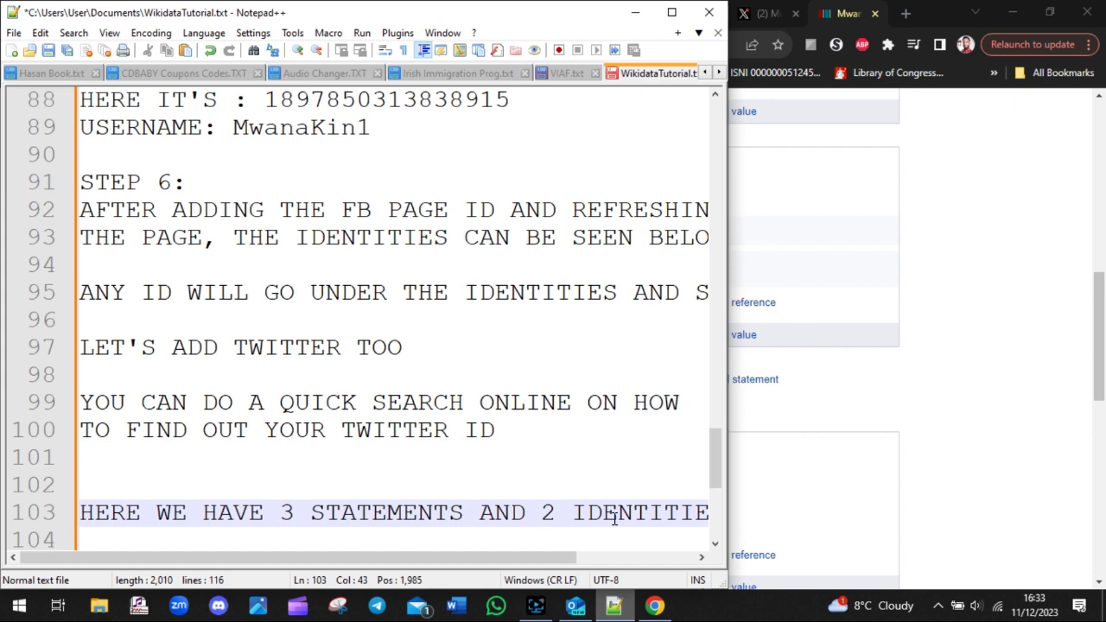
pyautogui.moveTo(562, 558)
pyautogui.mouseDown()
pyautogui.moveTo(600, 558)
pyautogui.moveTo(563, 558)
pyautogui.mouseUp()
# - Return to the beginning of the MwanaKin Wikidata item and view the account's notices
pyautogui.click(1048, 333)
pyautogui.moveTo(1096, 323); pyautogui.dragTo(1097, 138)
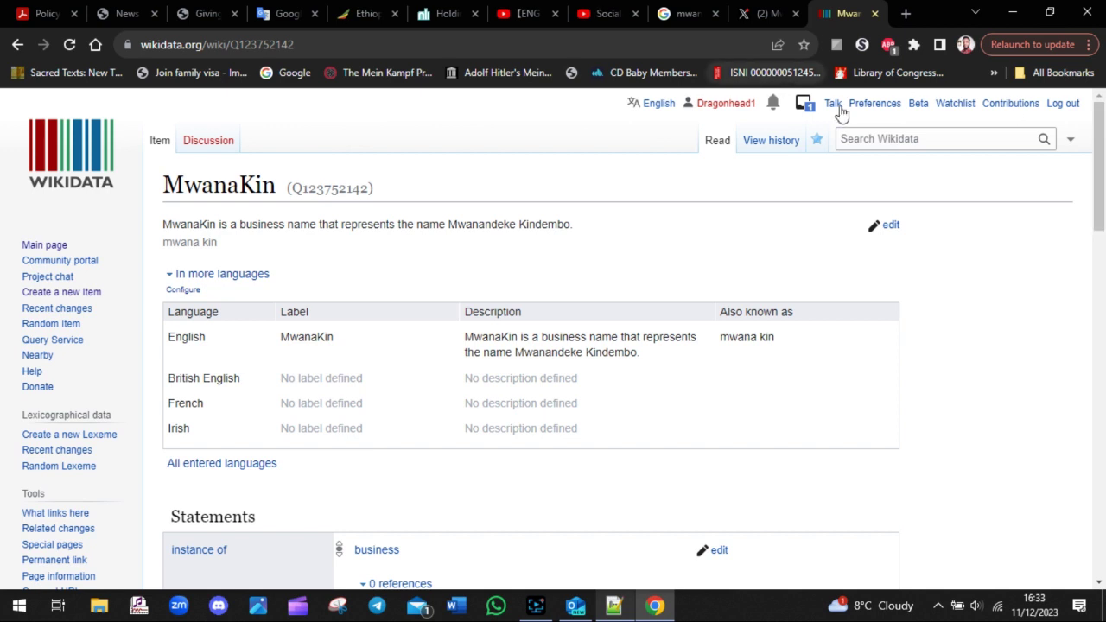
pyautogui.click(899, 140)
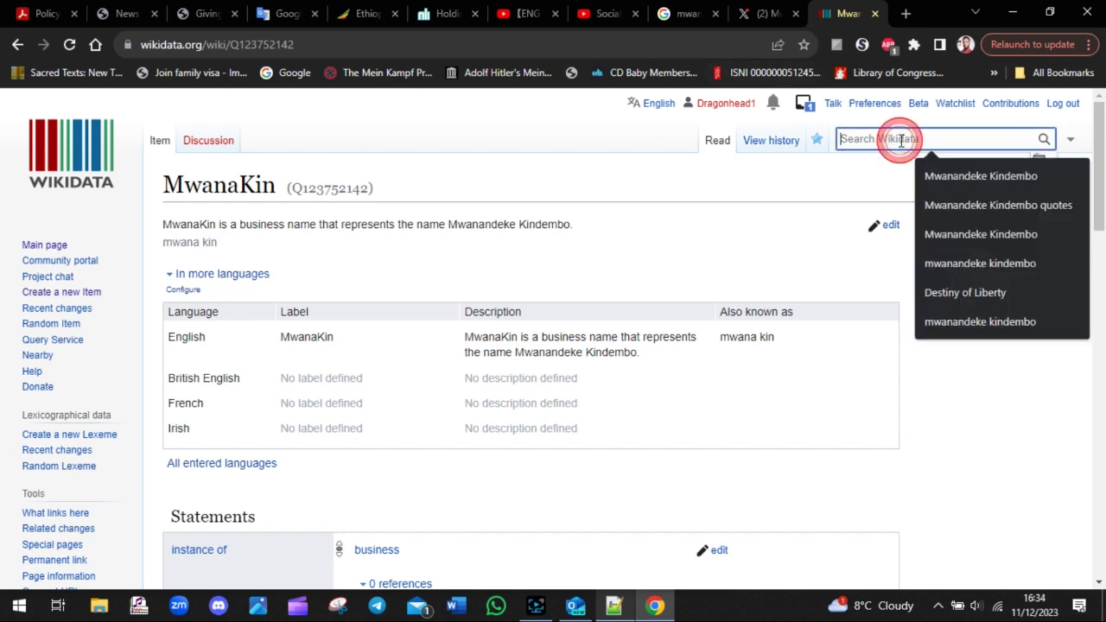
pyautogui.click(803, 105)
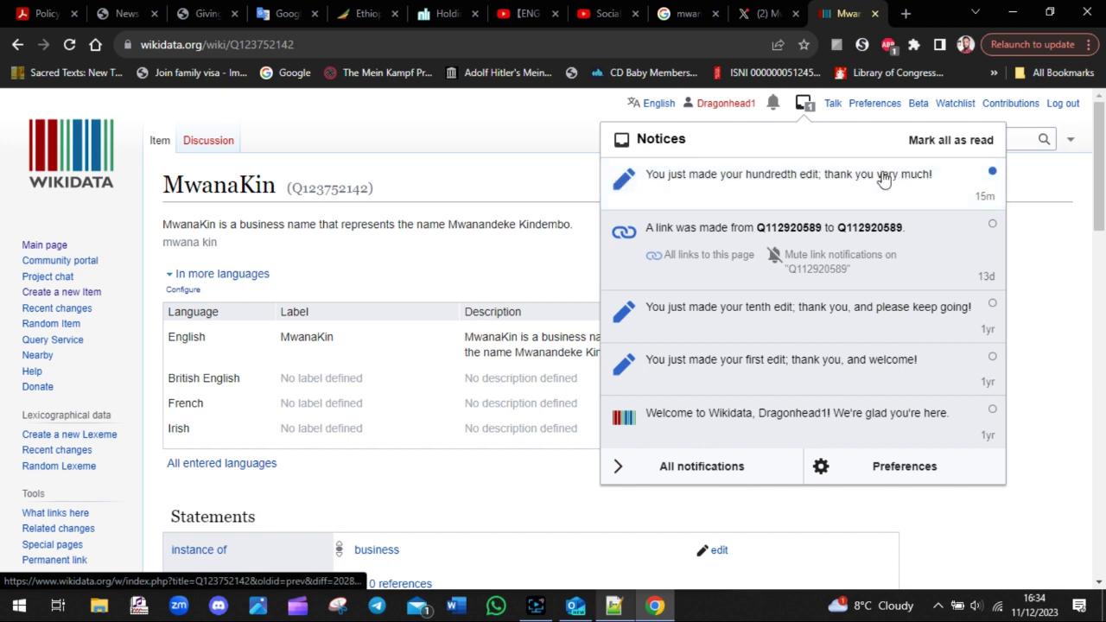
pyautogui.click(1047, 255)
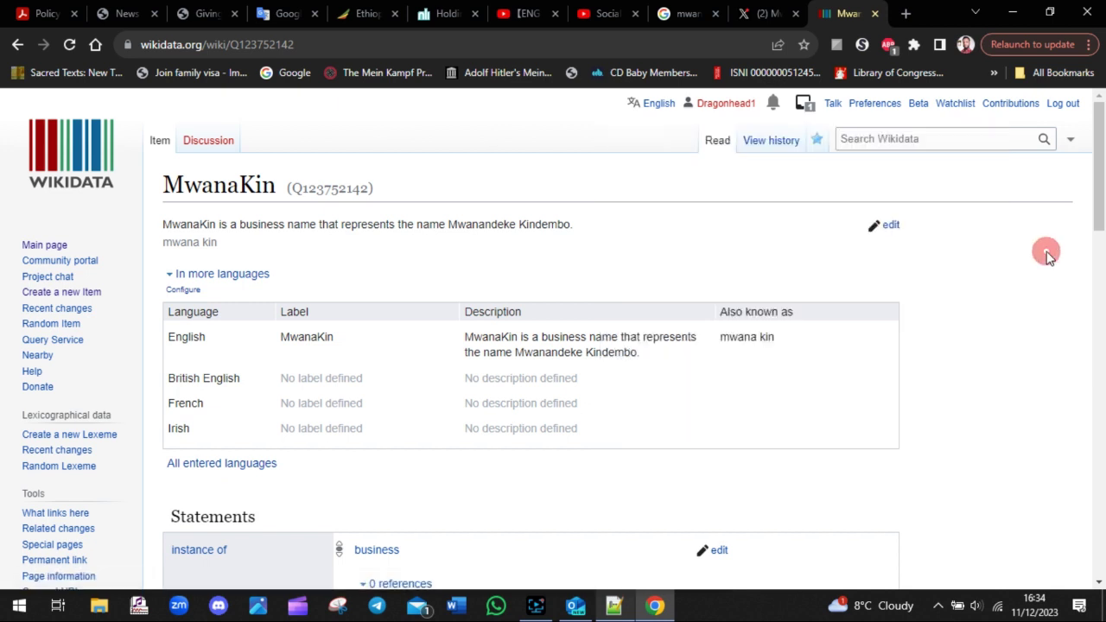
# - Close the MwanaKin Twitter profile page and return to the Wikidata item
pyautogui.click(881, 136)
pyautogui.click(767, 13)
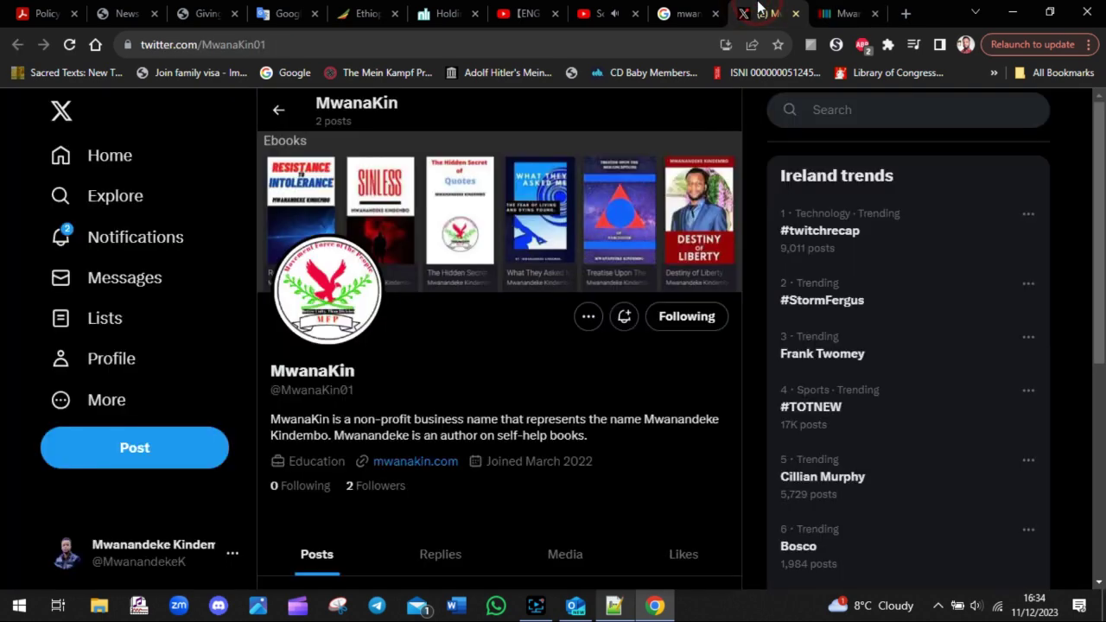
pyautogui.click(795, 14)
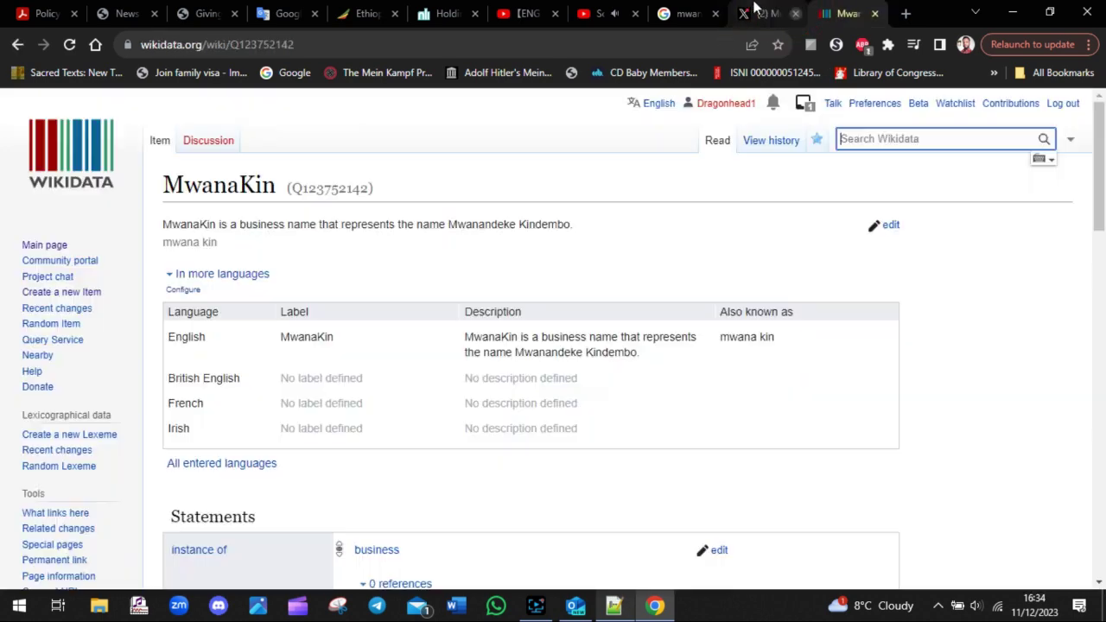
# - In the Notepad++ notes, add "IT'S NOT A ONE DAY JOB, YOU CAN KEEP ADDING MORE TO THE SAME PROFILE / ENTITY"
pyautogui.click(613, 607)
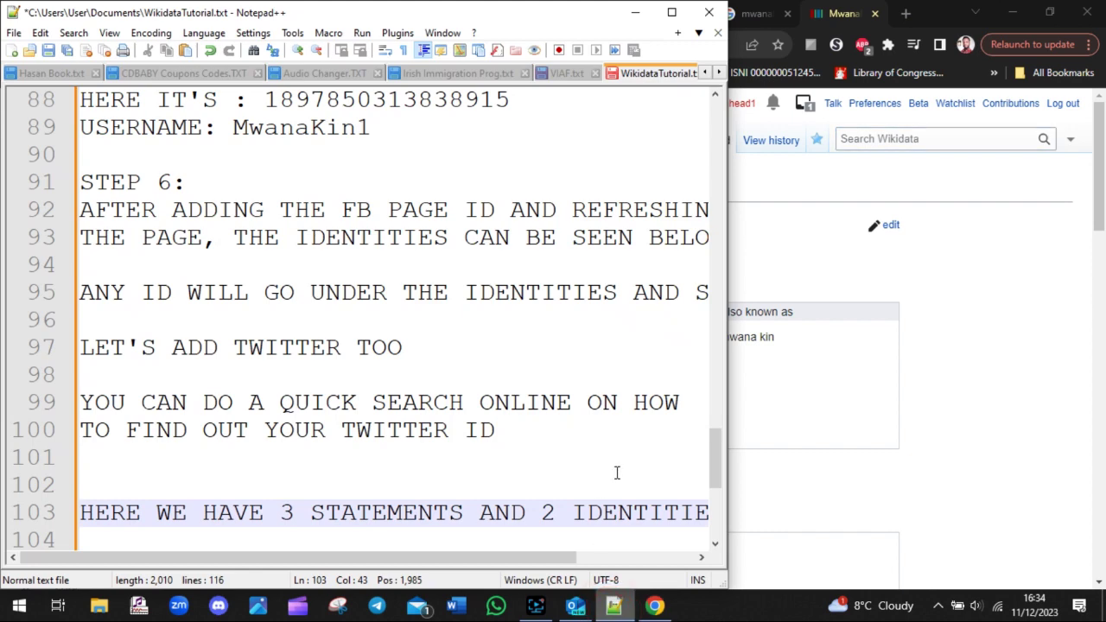
pyautogui.press('Return')
pyautogui.press('Return')
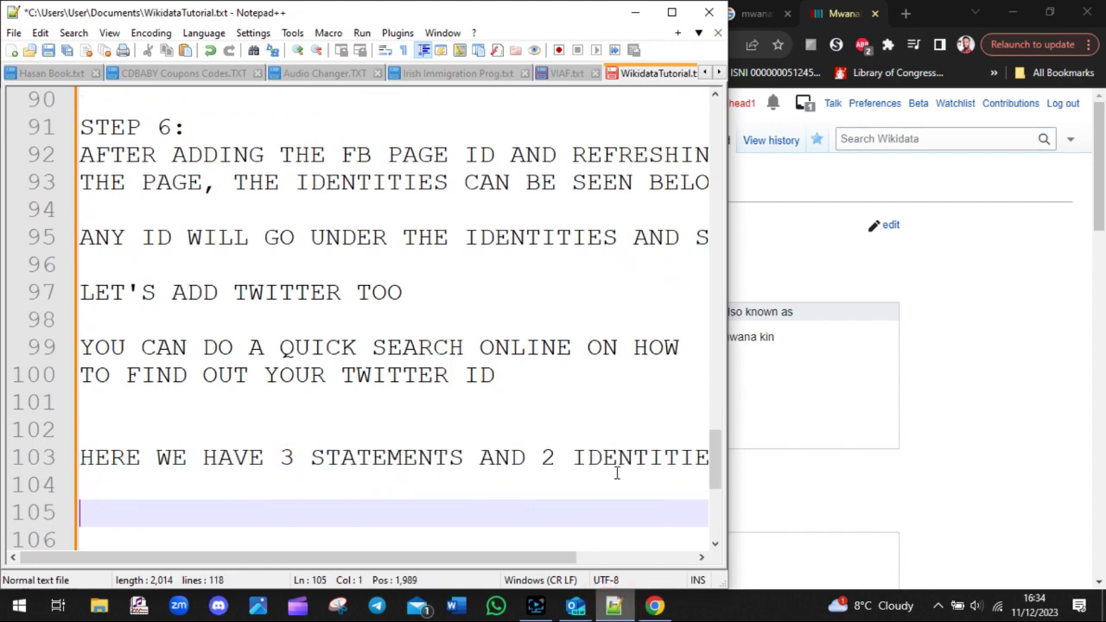
pyautogui.write("IT'S NOT A ")
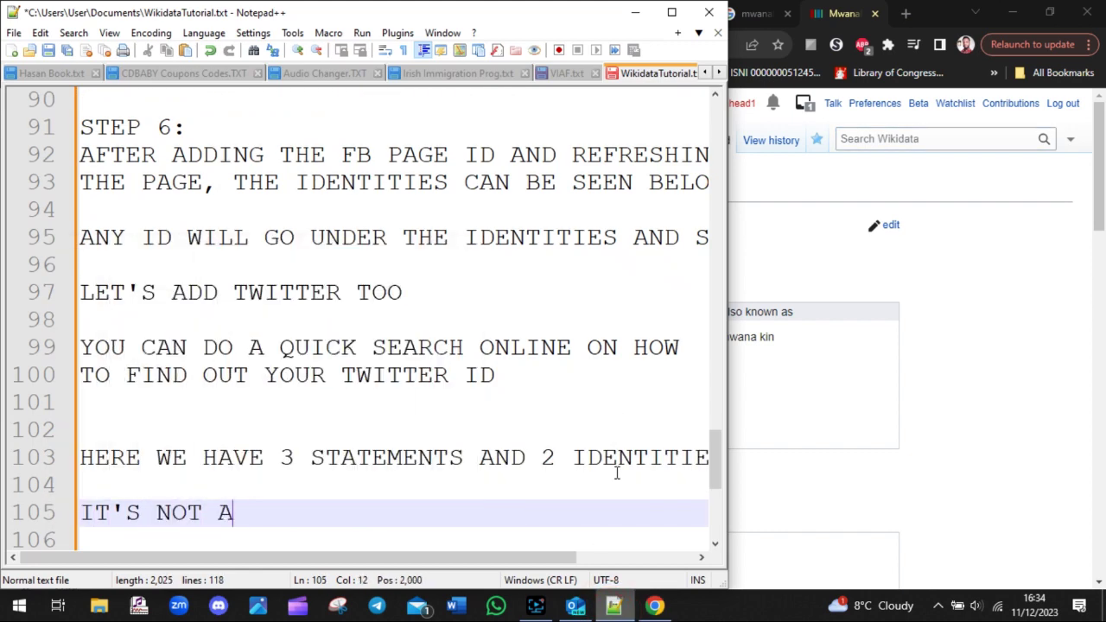
pyautogui.write('ONE DAY JOB')
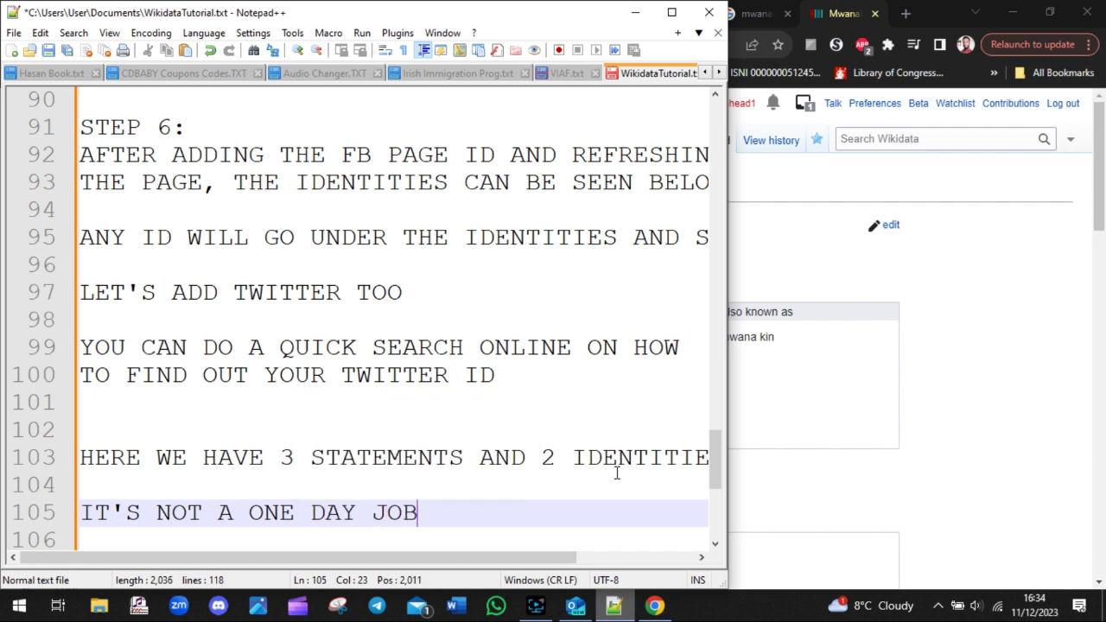
pyautogui.write(', YOU CA ')
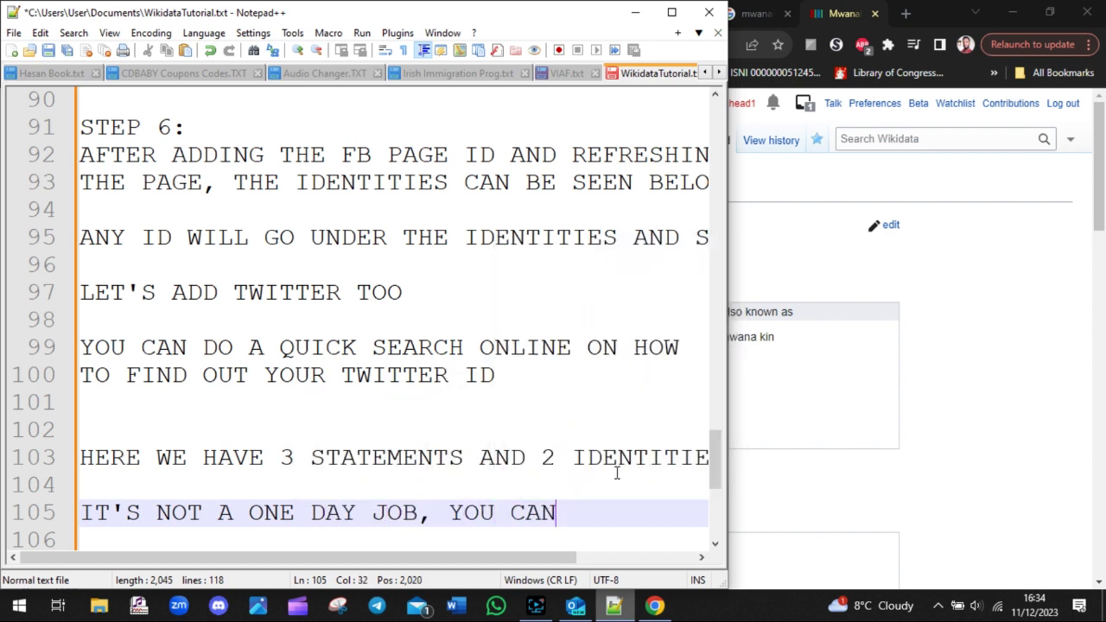
pyautogui.write(' KEEP ADD')
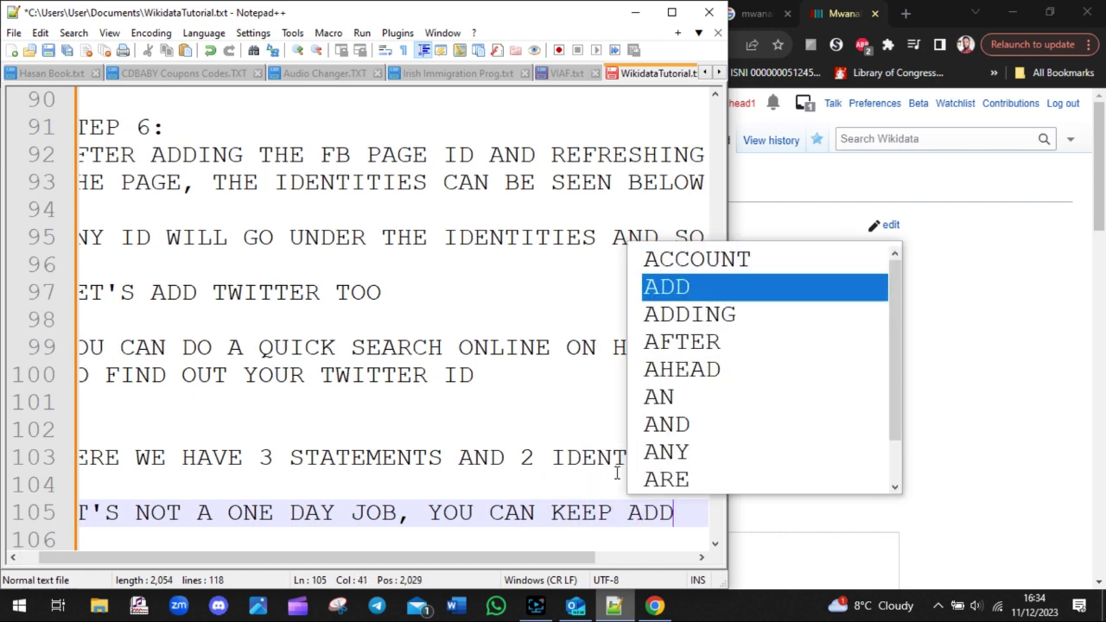
pyautogui.write('ING')
pyautogui.press('Return')
pyautogui.write('MORE ')
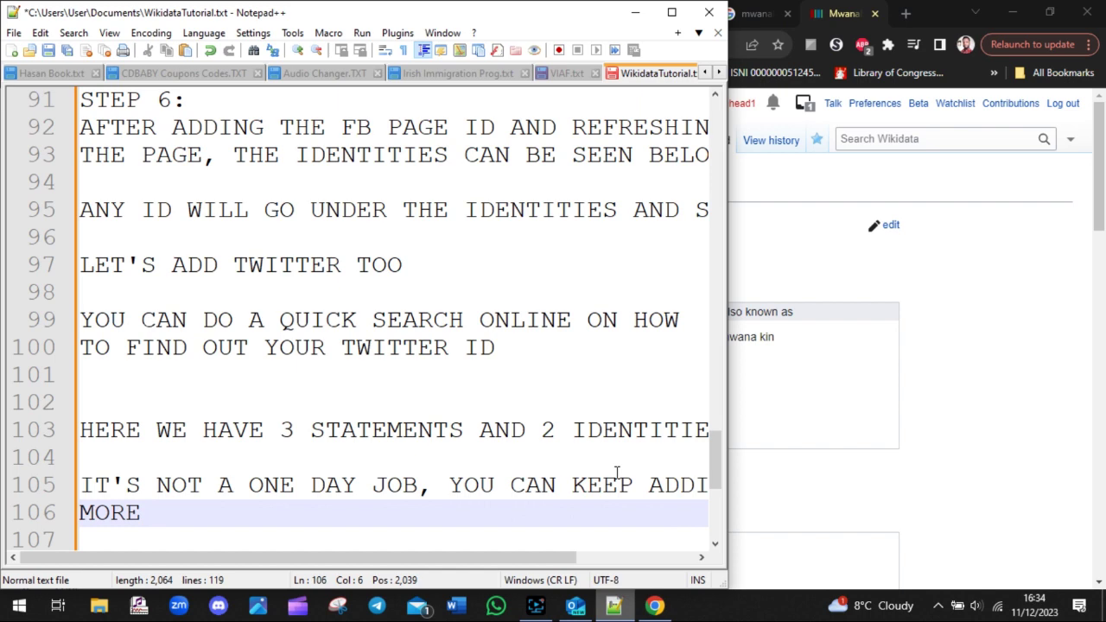
pyautogui.write('TO THE SAME P')
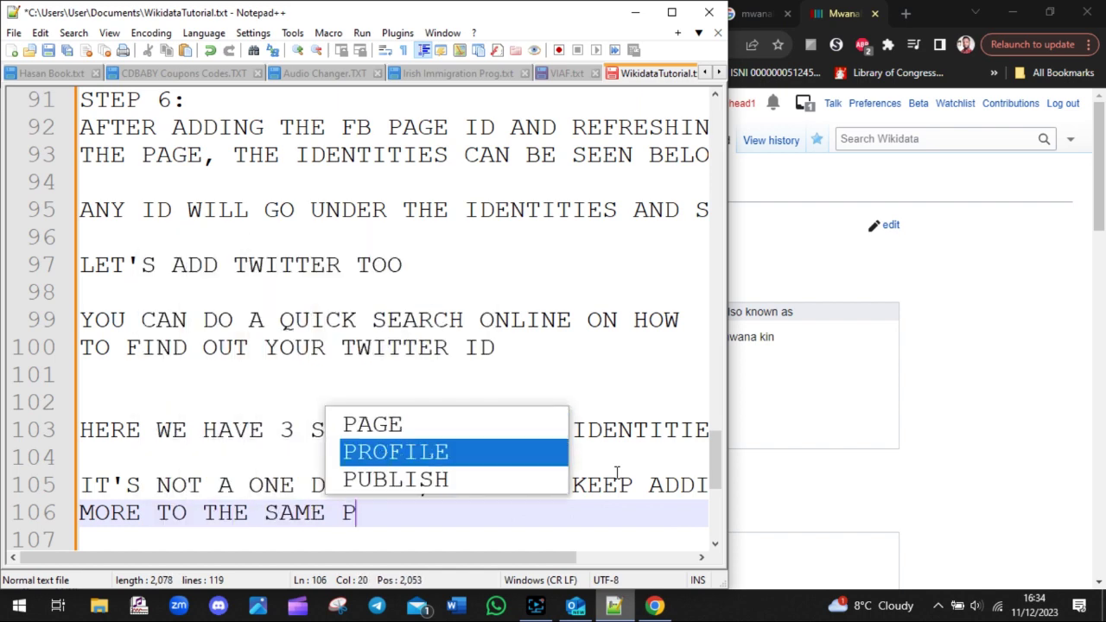
pyautogui.write('ROFILE / ENTOITY')
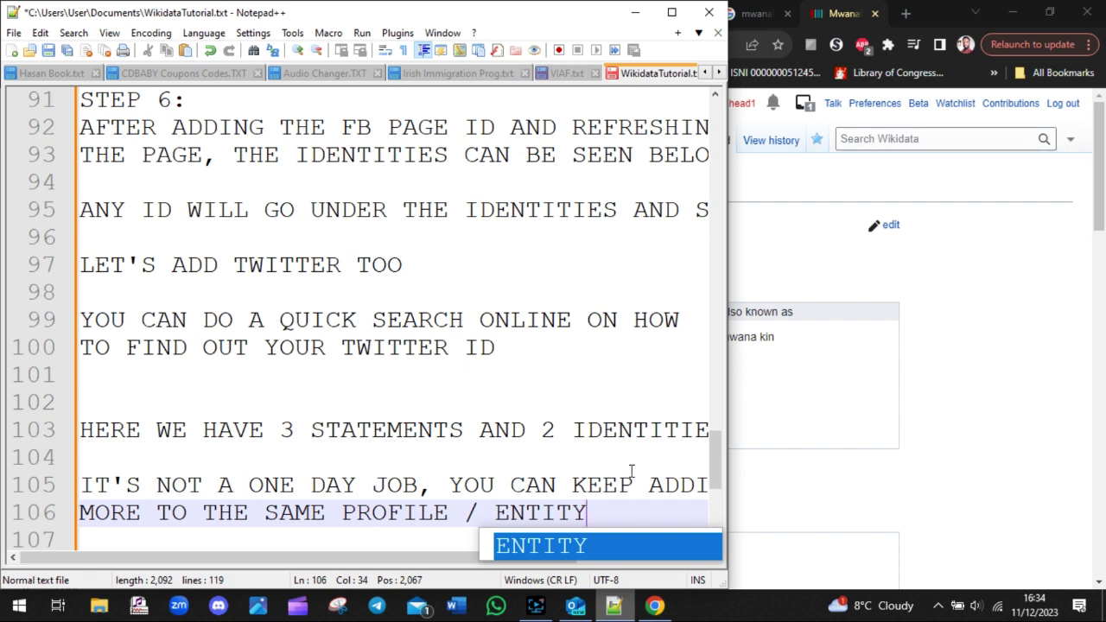
pyautogui.click(595, 521)
# - After two blank lines, add "AS FOR PEOPLE AND NOT BUSINESSES" and, one blank line below, "YOU HAVE TO FOLLOW MY NAME"
pyautogui.hotkey('ctrl', 'End')
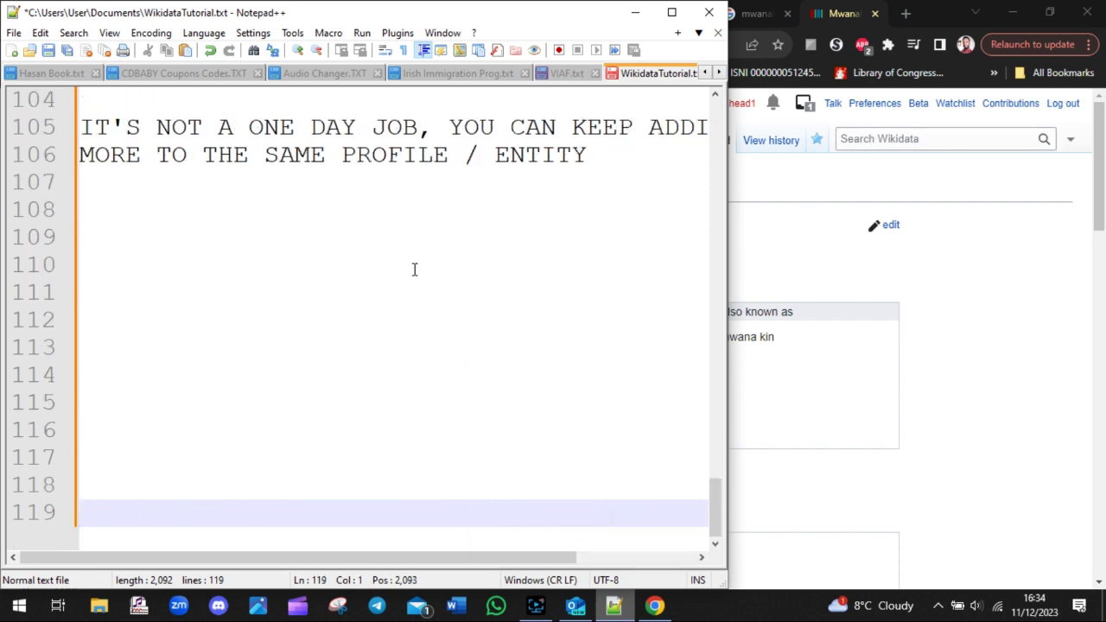
pyautogui.click(346, 229)
pyautogui.write('AS FOR ')
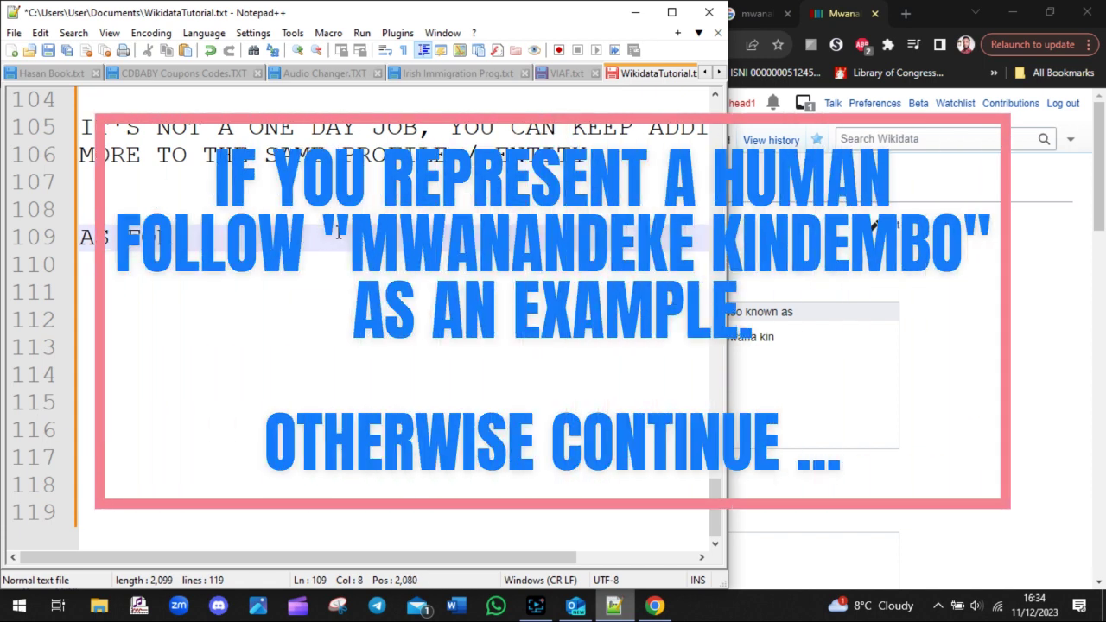
pyautogui.write('PEOPLE')
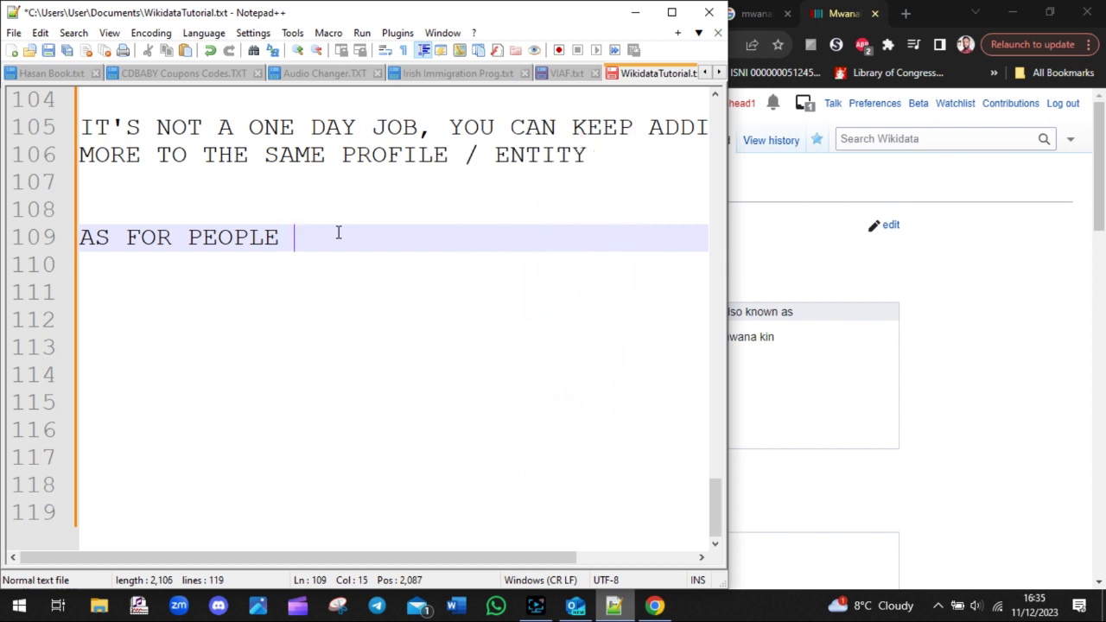
pyautogui.write(' AND NOT BUSIN')
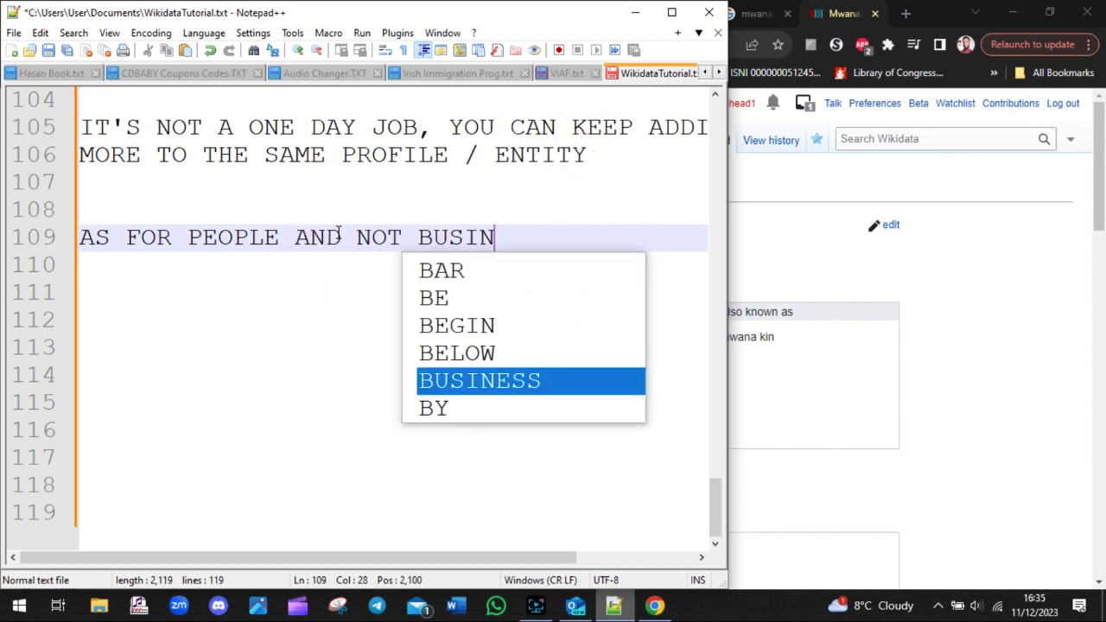
pyautogui.write('ESSES')
pyautogui.press('Return')
pyautogui.press('Return')
pyautogui.write('YOU HAVE TO FOLLO')
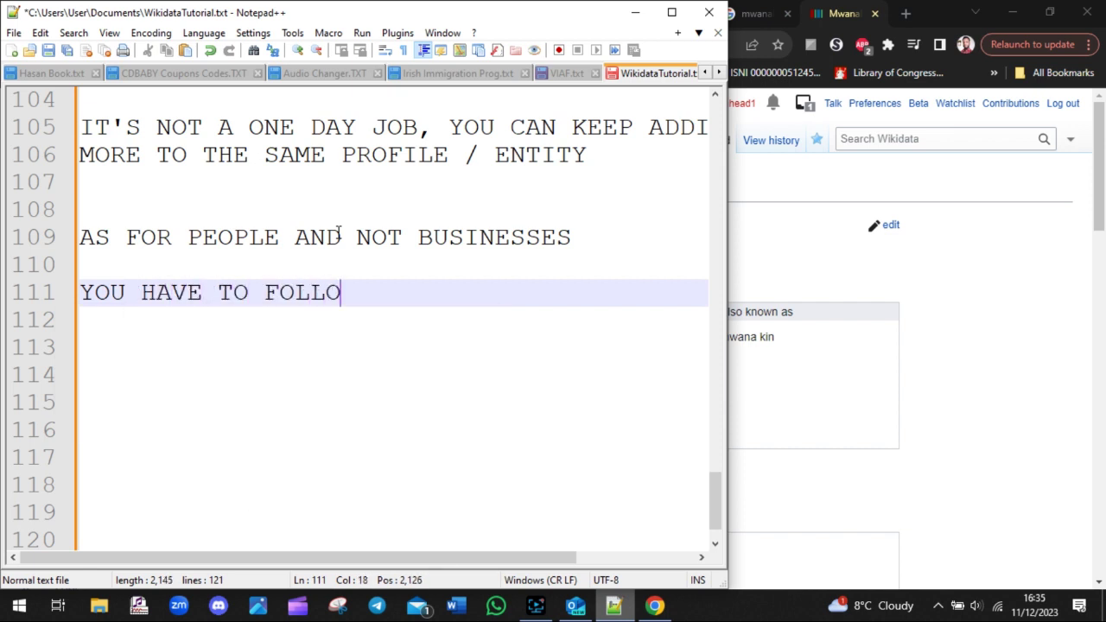
pyautogui.write('W MY ')
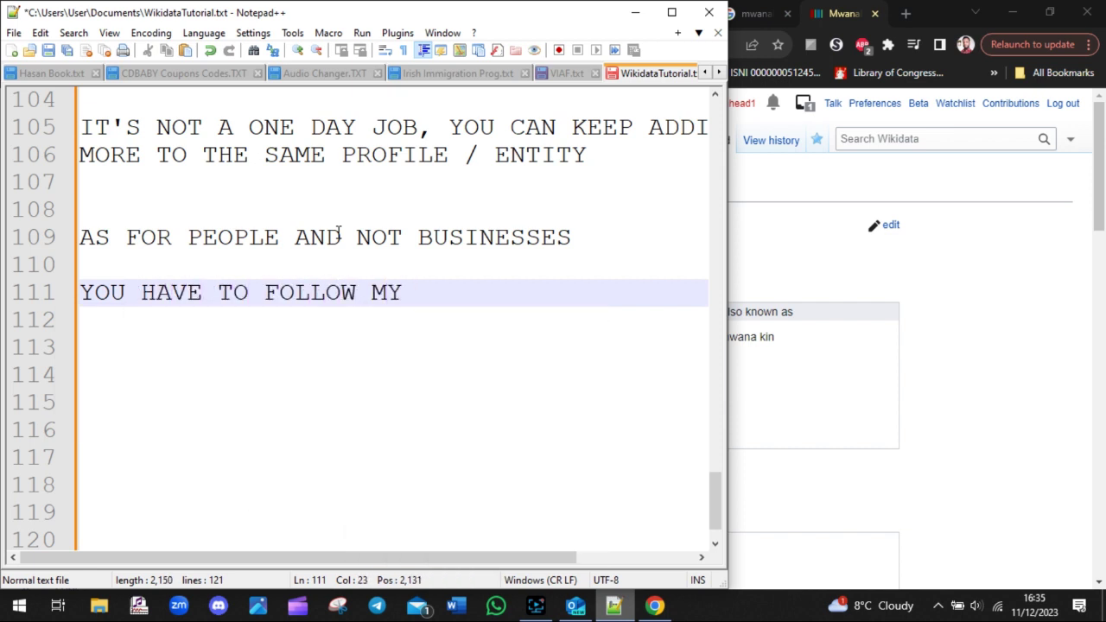
pyautogui.write('NAME')
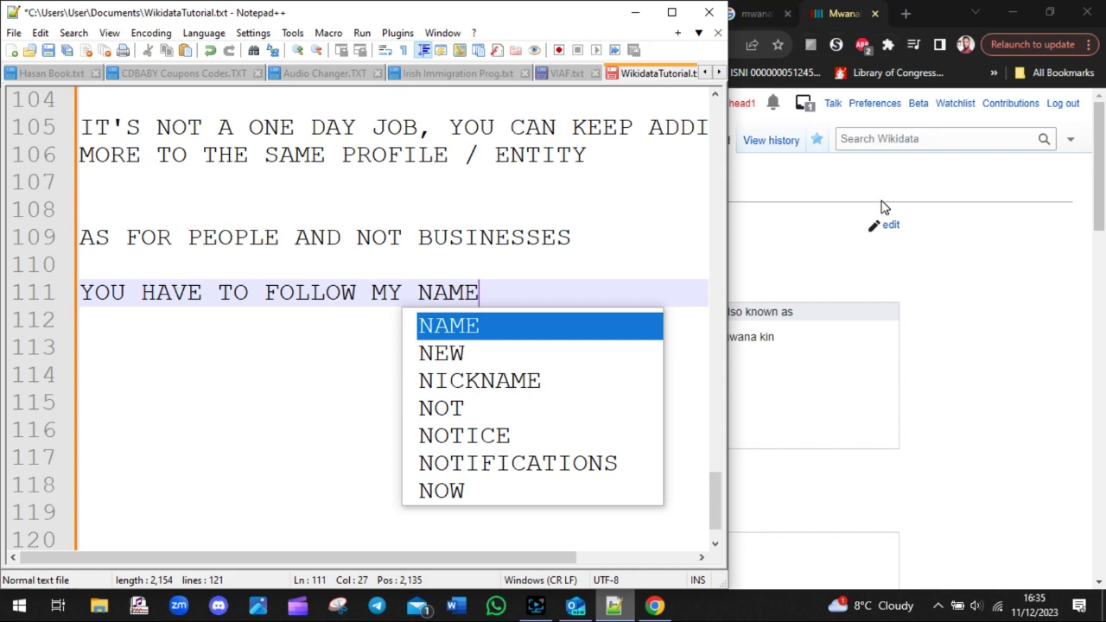
# - Switch to Chrome, search Wikidata for the Congolese author represented by MwanaKin, and open the author's item
pyautogui.click(877, 138)
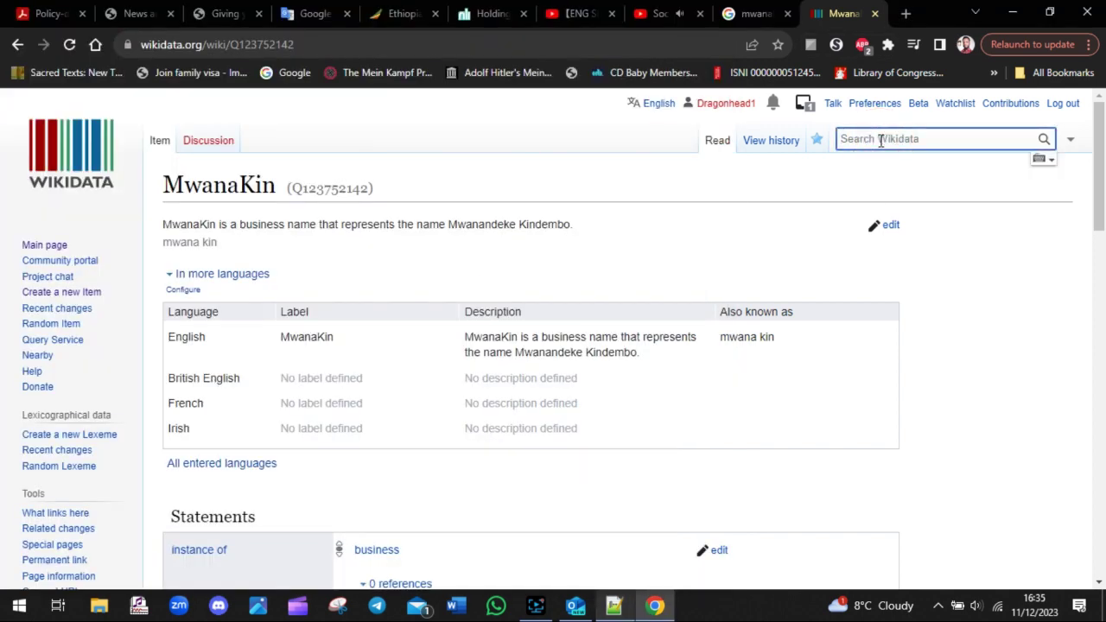
pyautogui.write('Nam')
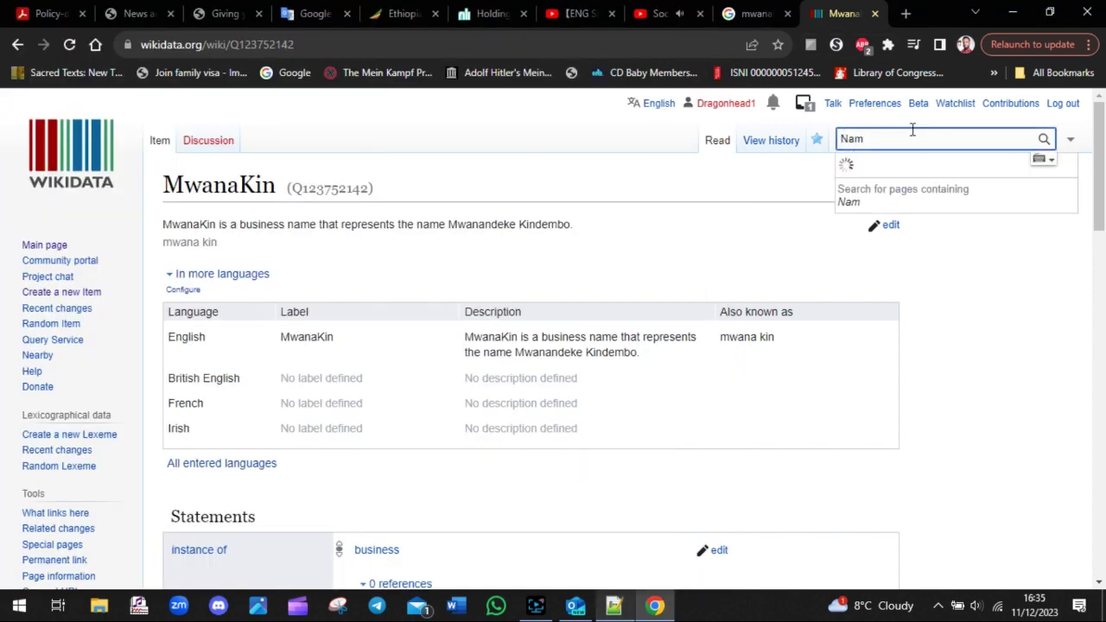
pyautogui.press('BackSpace')
pyautogui.press('BackSpace')
pyautogui.press('BackSpace')
pyautogui.write('Mwa')
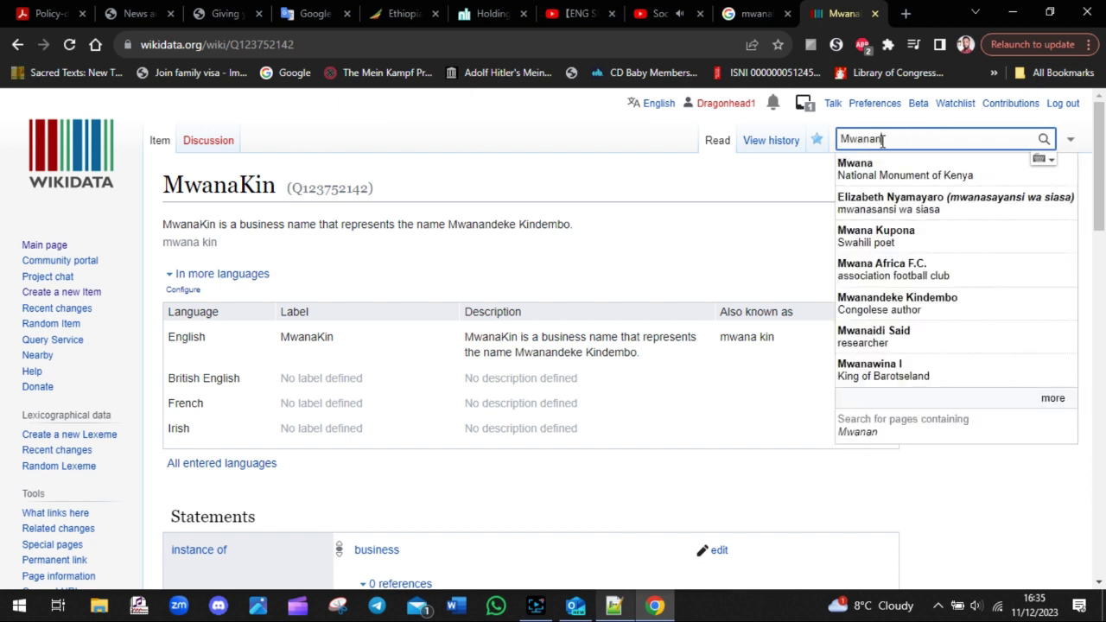
pyautogui.write('nan')
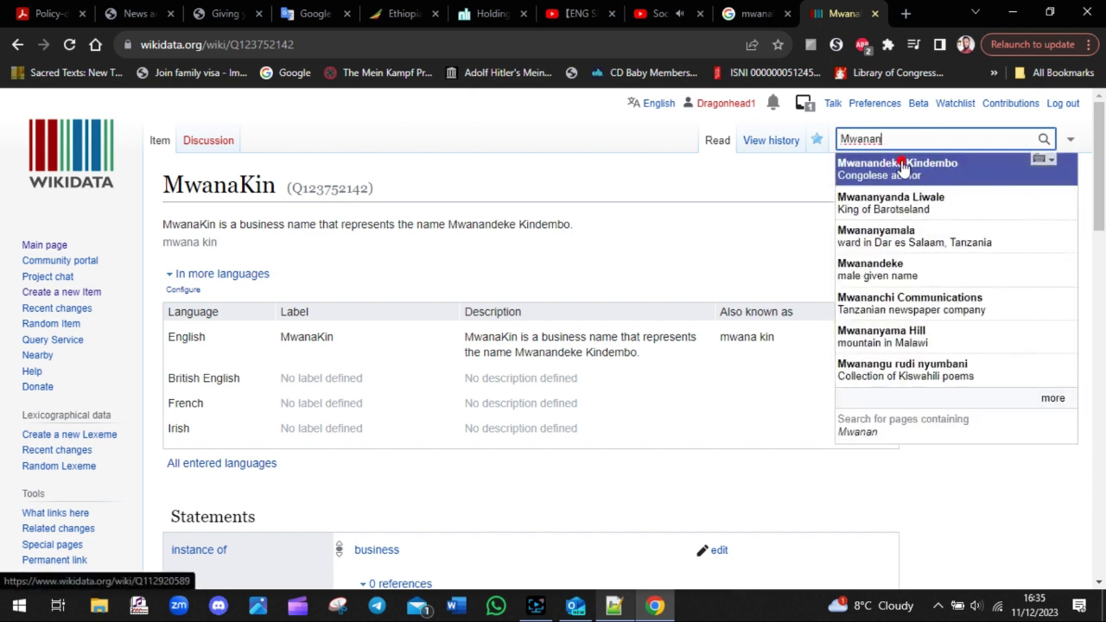
pyautogui.click(894, 168)
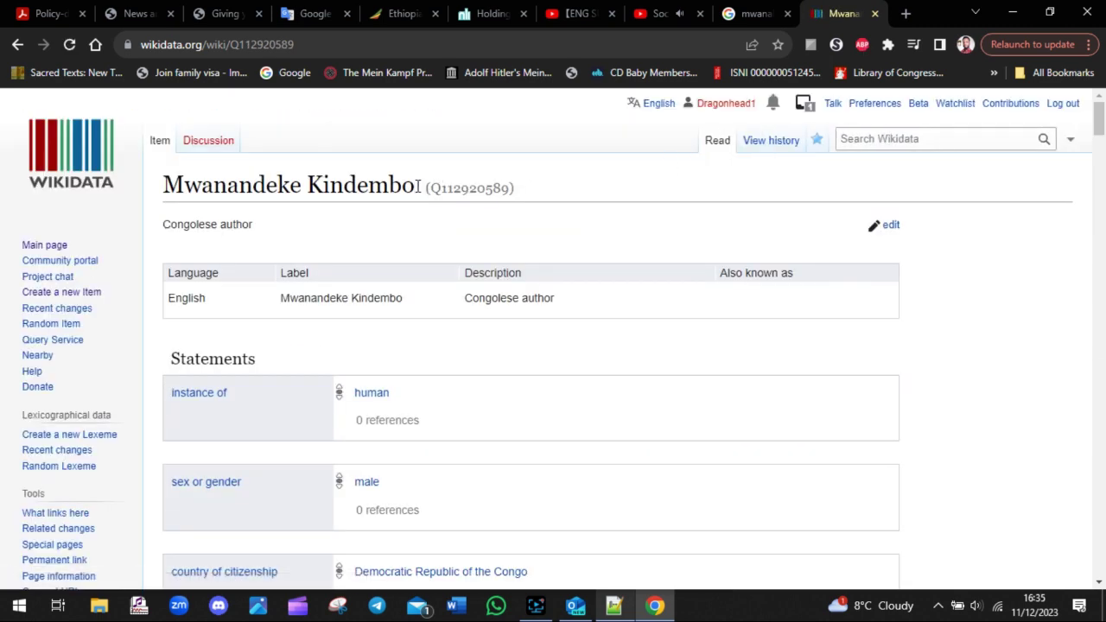
# - Review the author item's title, description and statements, including instance of, sex or gender, and country of citizenship
pyautogui.tripleClick(516, 189)
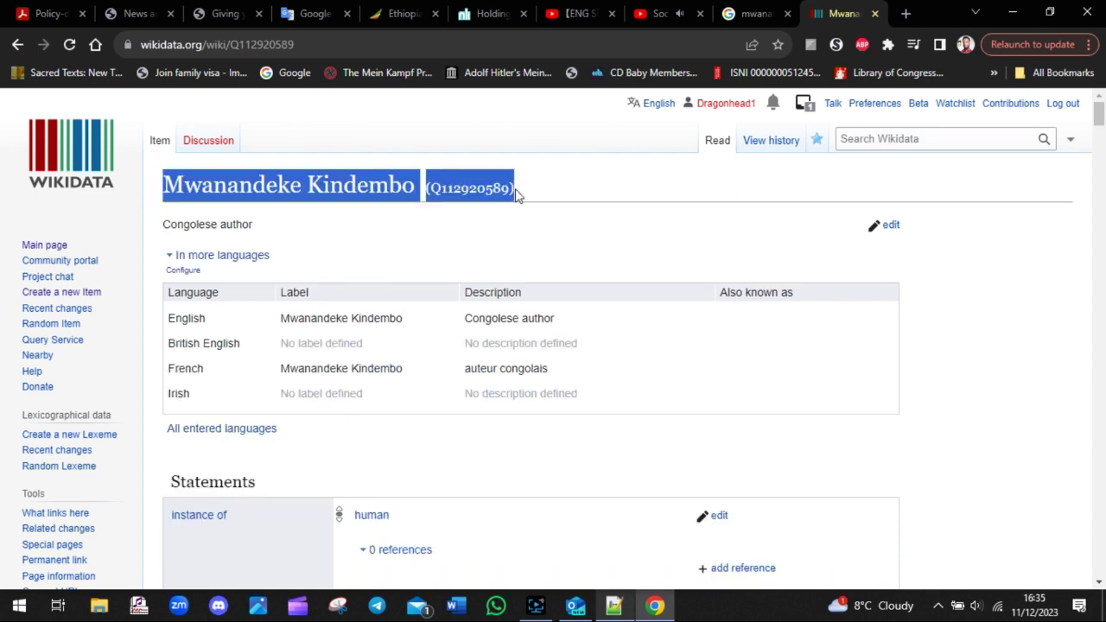
pyautogui.tripleClick(257, 226)
pyautogui.moveTo(1099, 105); pyautogui.dragTo(1099, 123)
pyautogui.moveTo(262, 261); pyautogui.dragTo(162, 266)
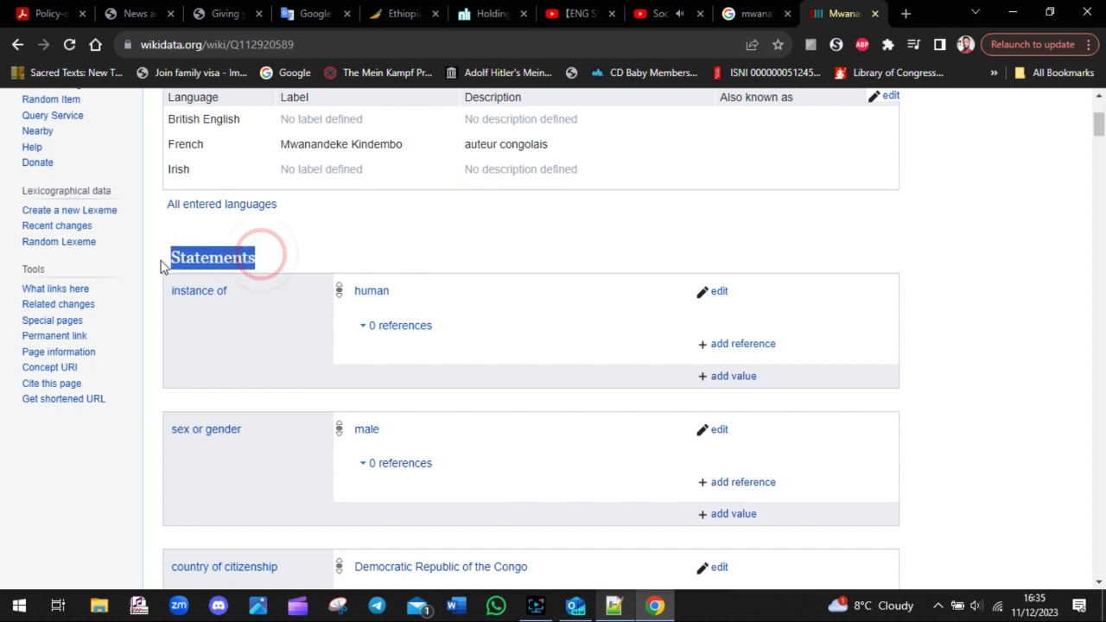
pyautogui.moveTo(255, 304); pyautogui.dragTo(240, 289)
pyautogui.click(269, 385)
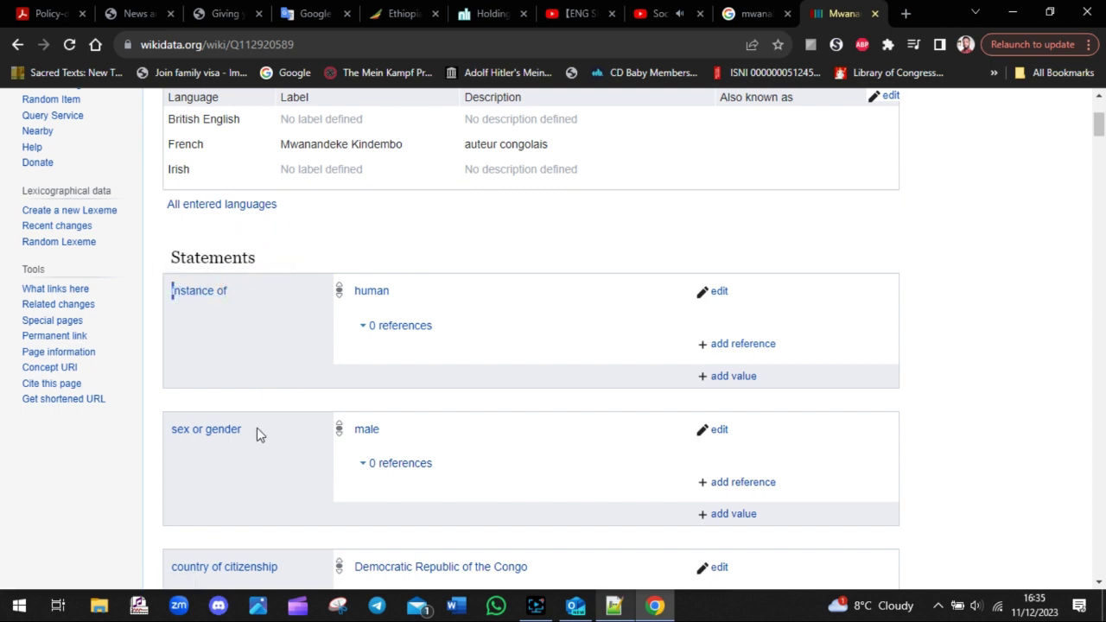
pyautogui.moveTo(254, 432)
pyautogui.mouseDown()
pyautogui.moveTo(176, 425)
pyautogui.moveTo(254, 429)
pyautogui.mouseUp()
pyautogui.moveTo(1100, 130); pyautogui.dragTo(988, 153)
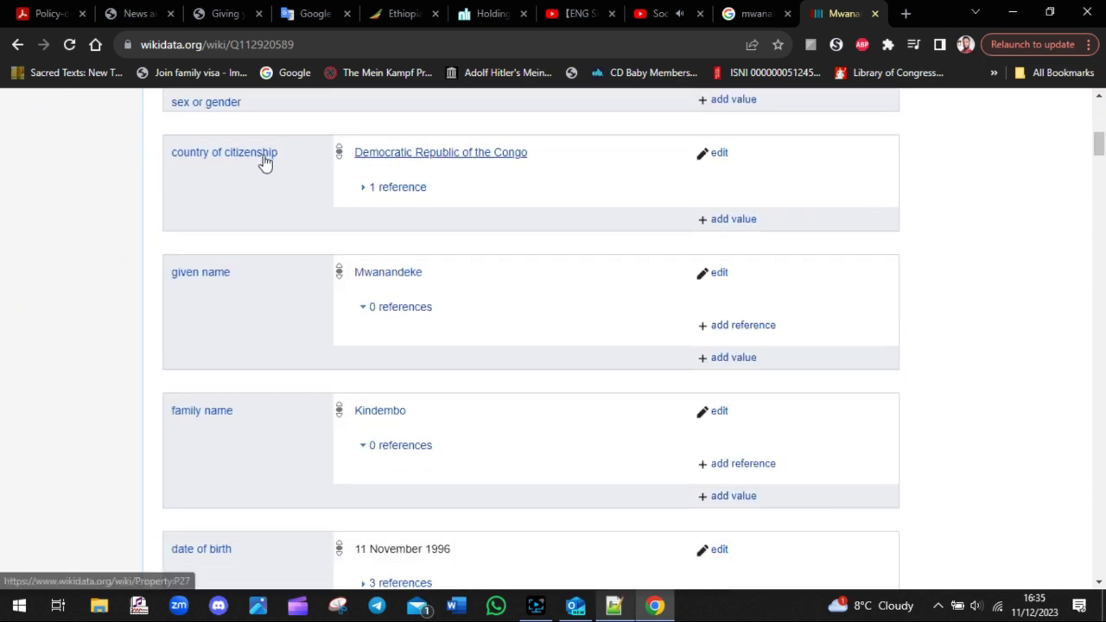
pyautogui.tripleClick(292, 152)
pyautogui.click(301, 151)
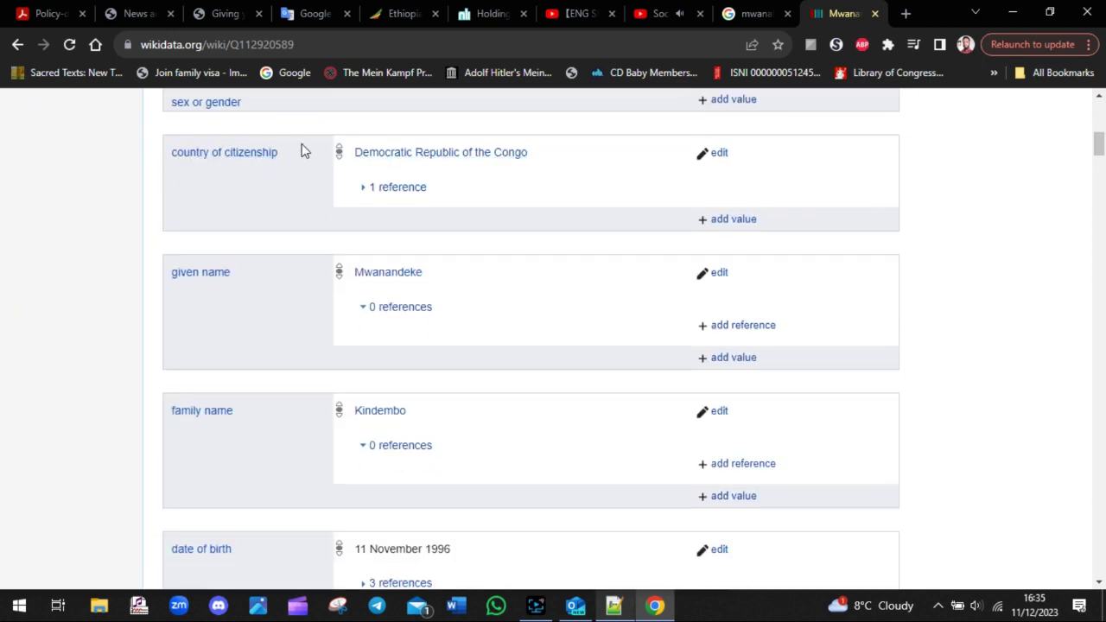
# - Examine the author item's identifiers from ISNI through OverDrive creator ID and view the suggestions flagged on the Muck Rack journalist ID
pyautogui.moveTo(1098, 141); pyautogui.dragTo(1100, 313)
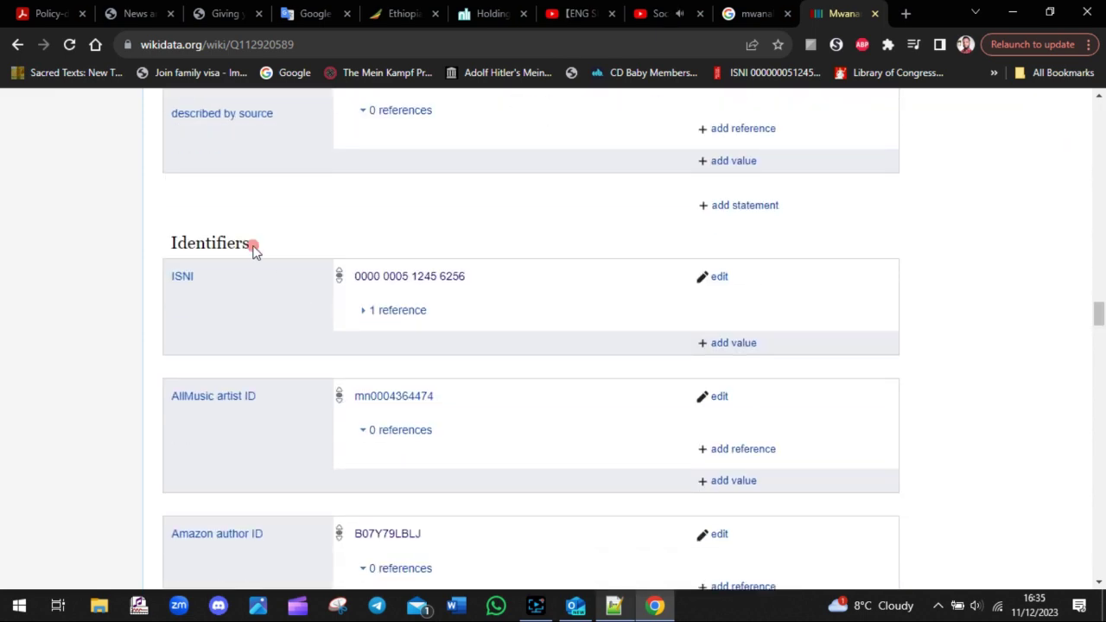
pyautogui.moveTo(253, 248); pyautogui.dragTo(174, 244)
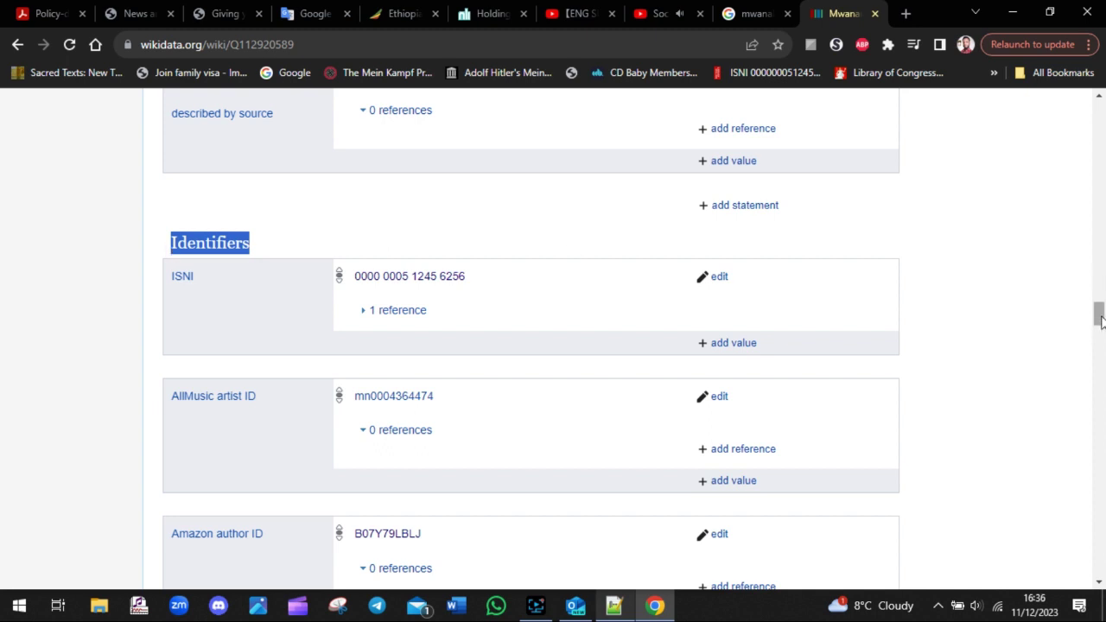
pyautogui.moveTo(1099, 317); pyautogui.dragTo(1099, 320)
pyautogui.scroll(-4, 220, 433)
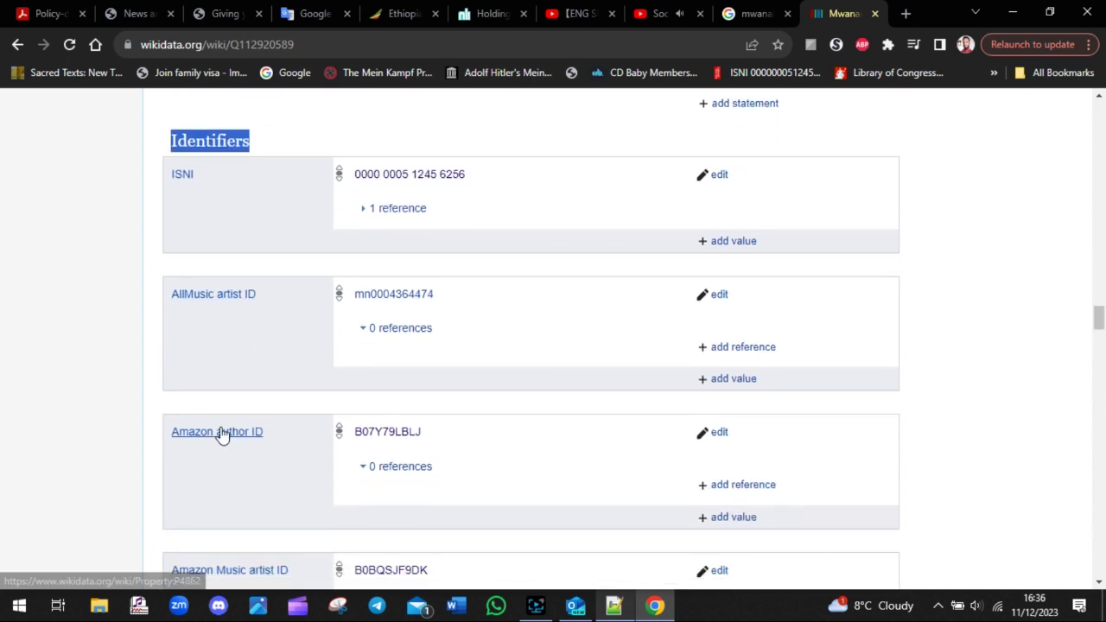
pyautogui.scroll(-6, 191, 426)
pyautogui.scroll(-9, 191, 426)
pyautogui.scroll(-8, 192, 426)
pyautogui.scroll(-10, 192, 426)
pyautogui.scroll(-3, 192, 426)
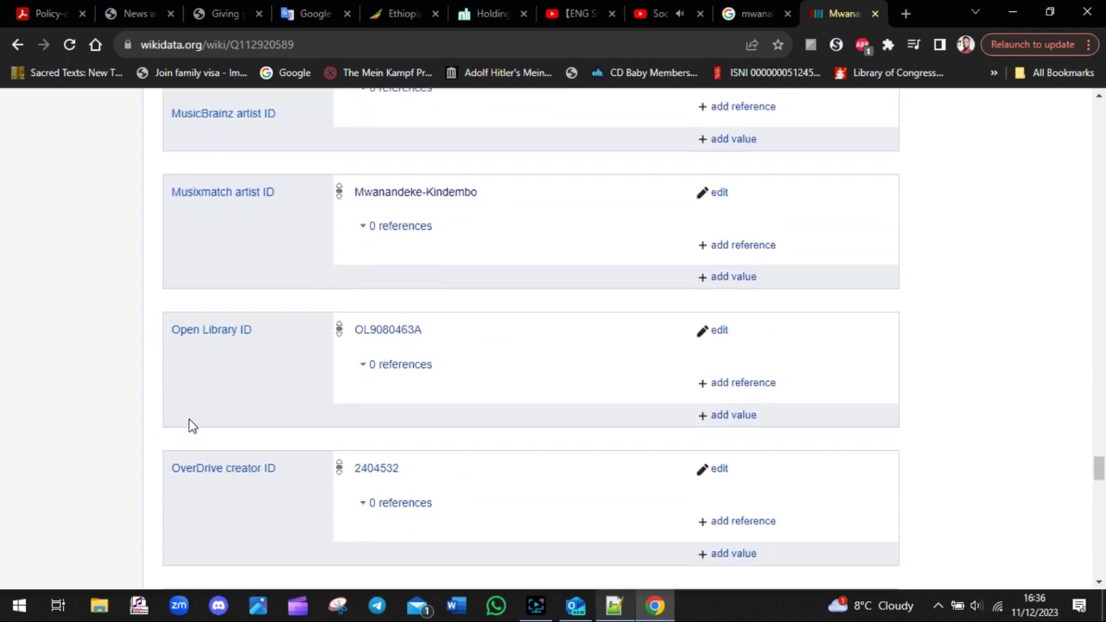
pyautogui.scroll(6, 192, 426)
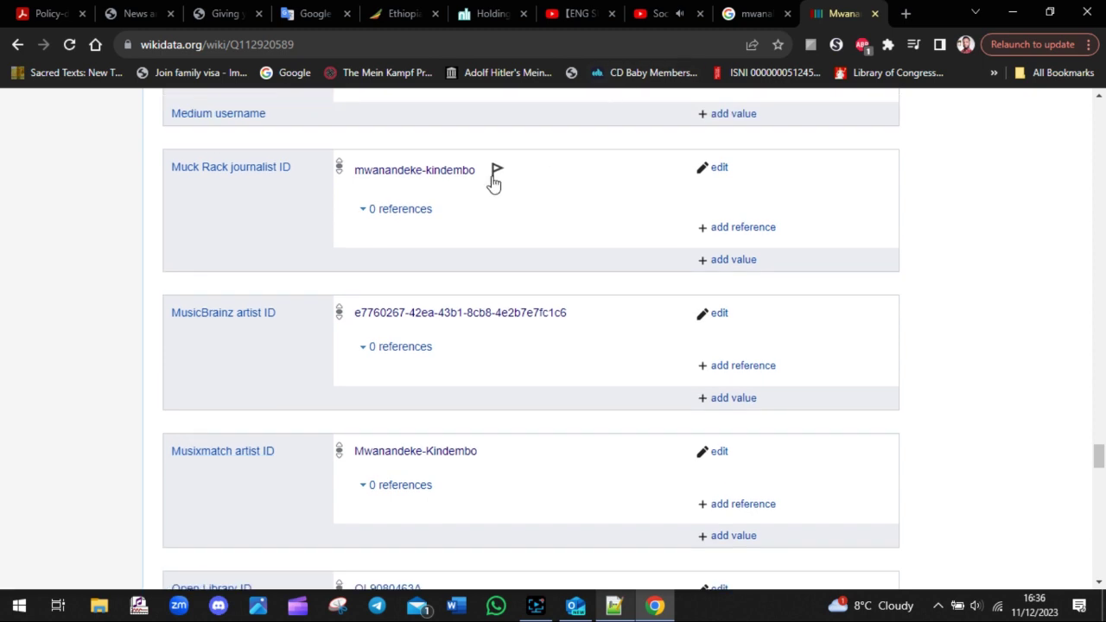
pyautogui.click(497, 172)
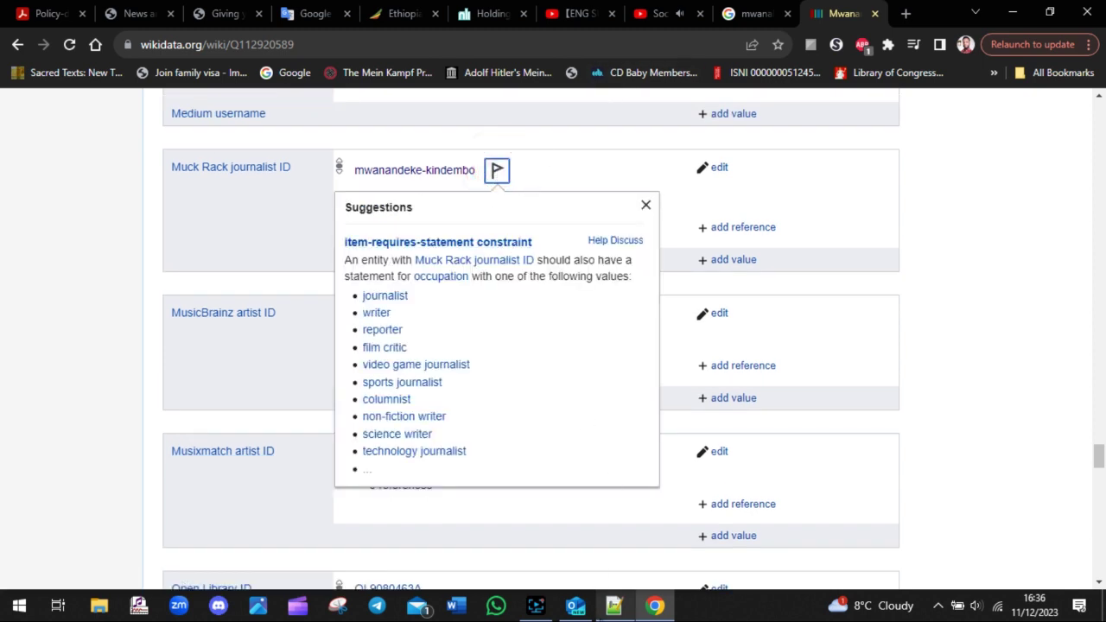
# - Switch to Notepad++ and, one blank line below the last note, add "WHENEVER YOU SEE A FLAG OR ANY SIGN"
pyautogui.click(614, 605)
pyautogui.press('Return')
pyautogui.press('Return')
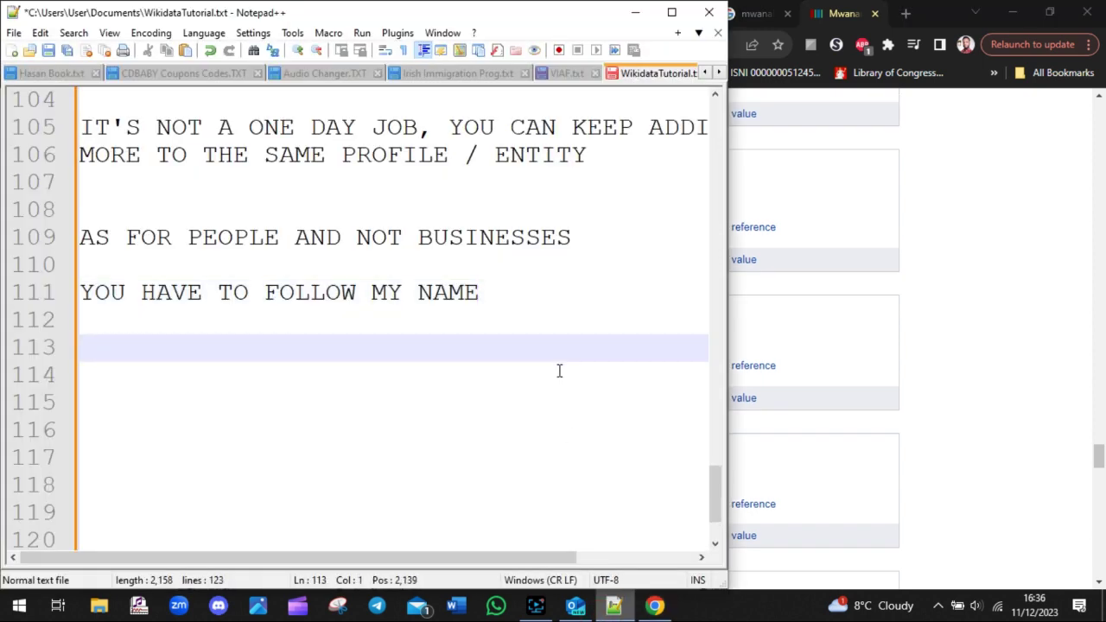
pyautogui.write('WHEN Y')
pyautogui.press('BackSpace')
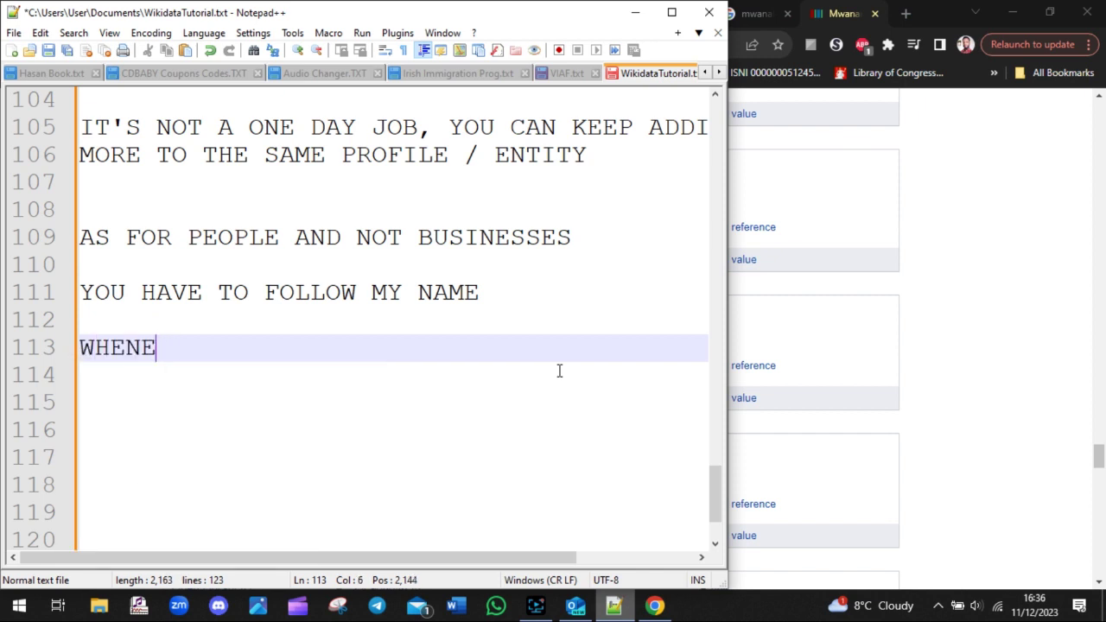
pyautogui.write('EVER YOU SEE A F')
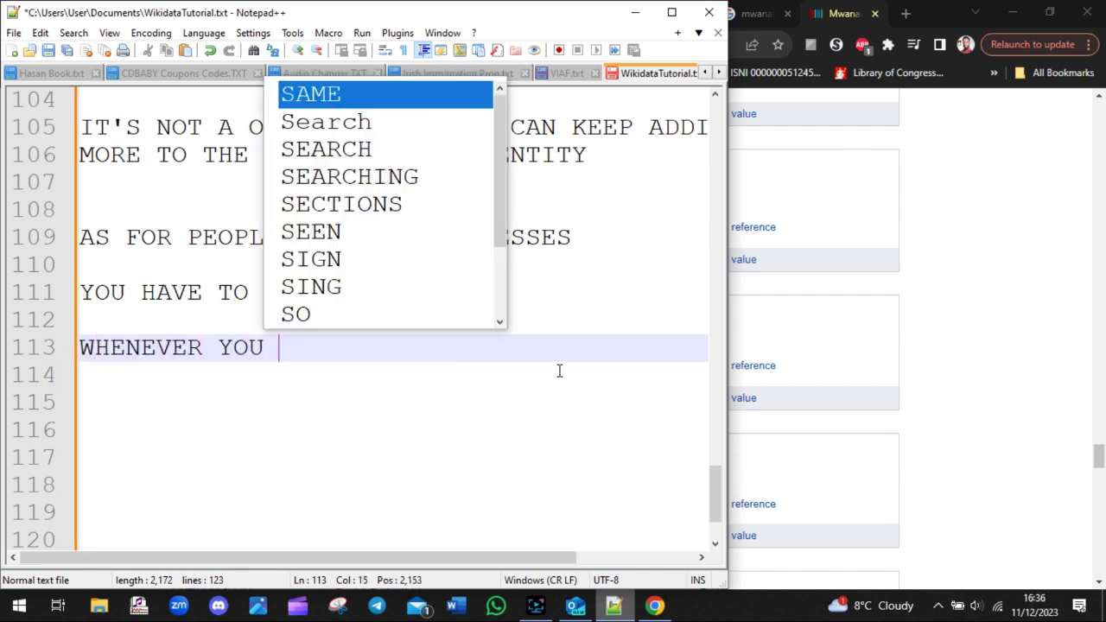
pyautogui.write('LAG OR ANY SIGN')
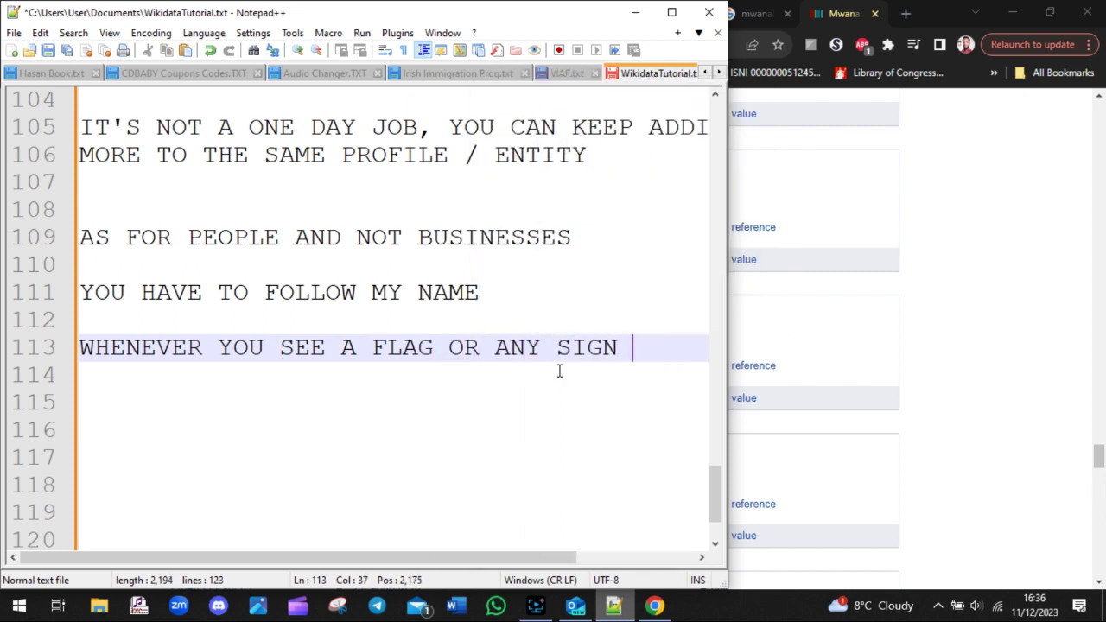
# - Continue the note on the following line with "THE CLICK ON IT AND READ THE INSTRUCTIONS"
pyautogui.press('Return')
pyautogui.write('THE CLICK')
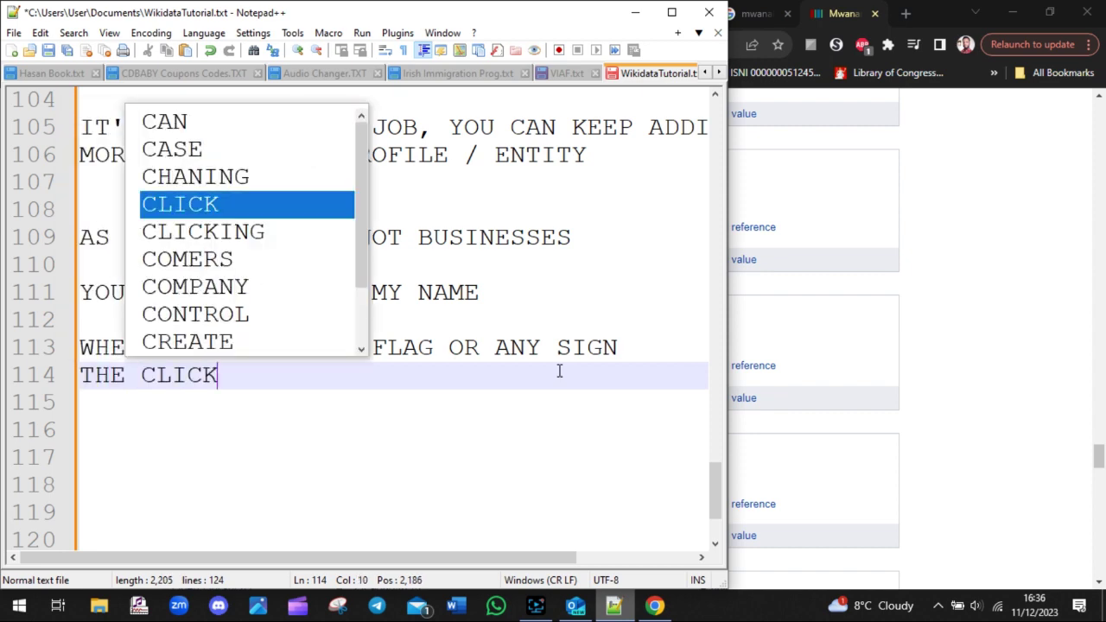
pyautogui.write(' ON IT TO')
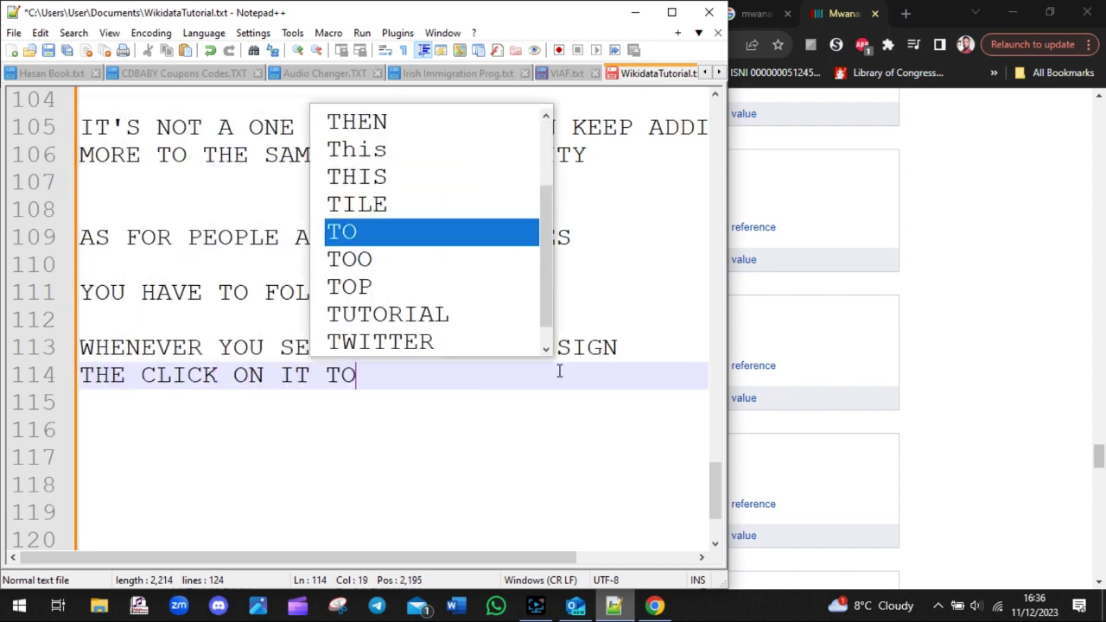
pyautogui.press('BackSpace')
pyautogui.press('BackSpace')
pyautogui.write('AD')
pyautogui.press('BackSpace')
pyautogui.write('ND READ THE ')
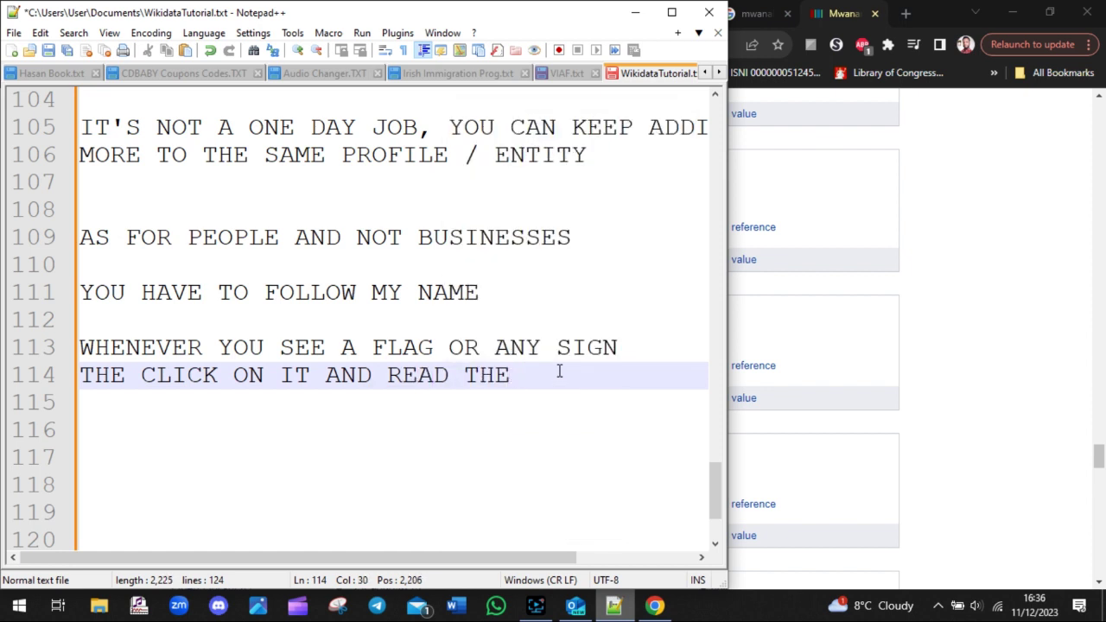
pyautogui.write('INSTRUCTIONS')
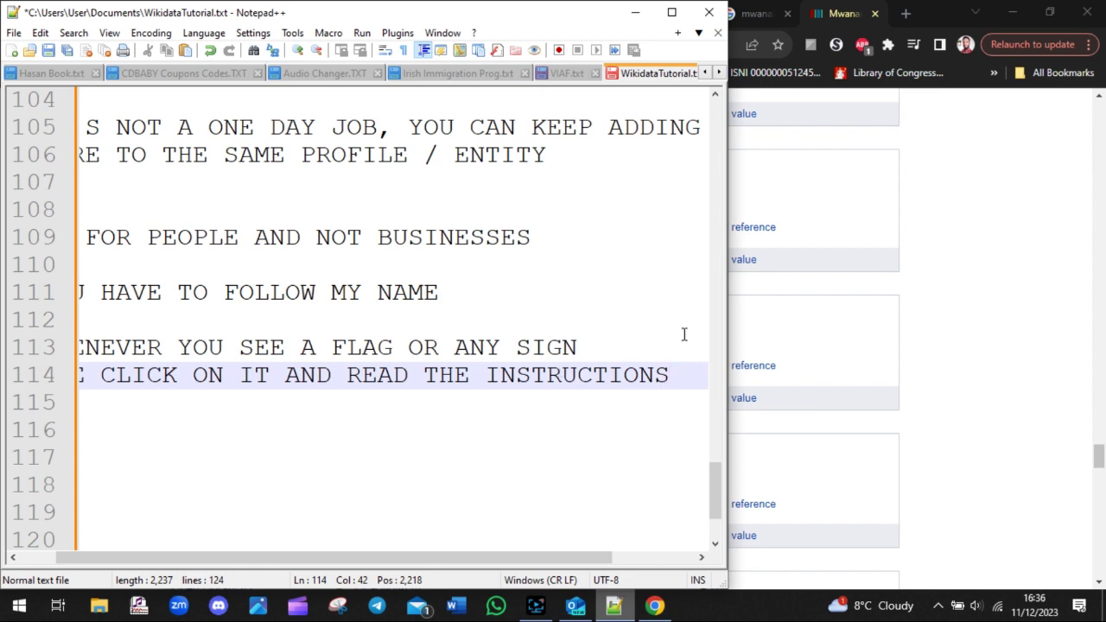
# - Switch to Chrome, revisit the Muck Rack journalist ID's flagged suggestions, and view the potential issues flagged on the OverDrive publisher ID
pyautogui.click(900, 336)
pyautogui.click(497, 171)
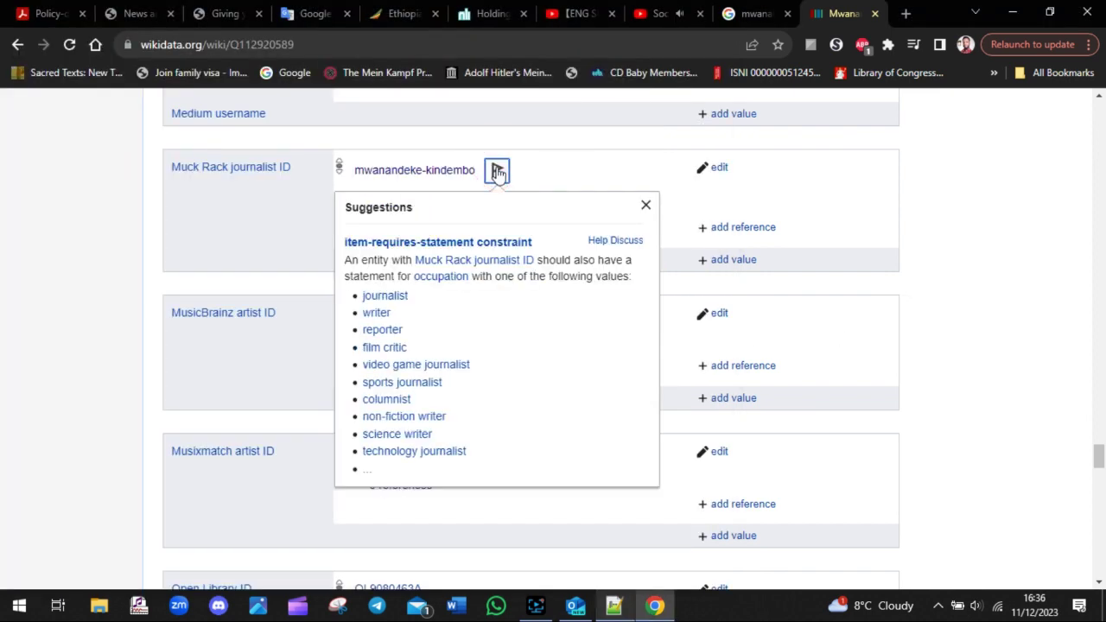
pyautogui.click(975, 297)
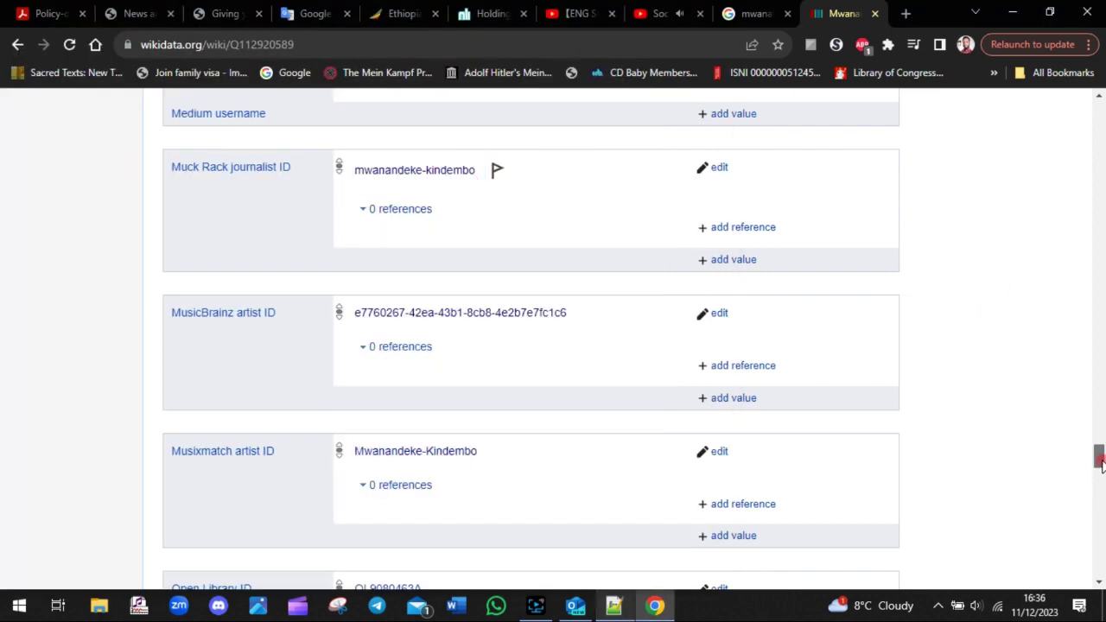
pyautogui.moveTo(1098, 456); pyautogui.dragTo(1082, 492)
pyautogui.click(497, 230)
pyautogui.click(435, 272)
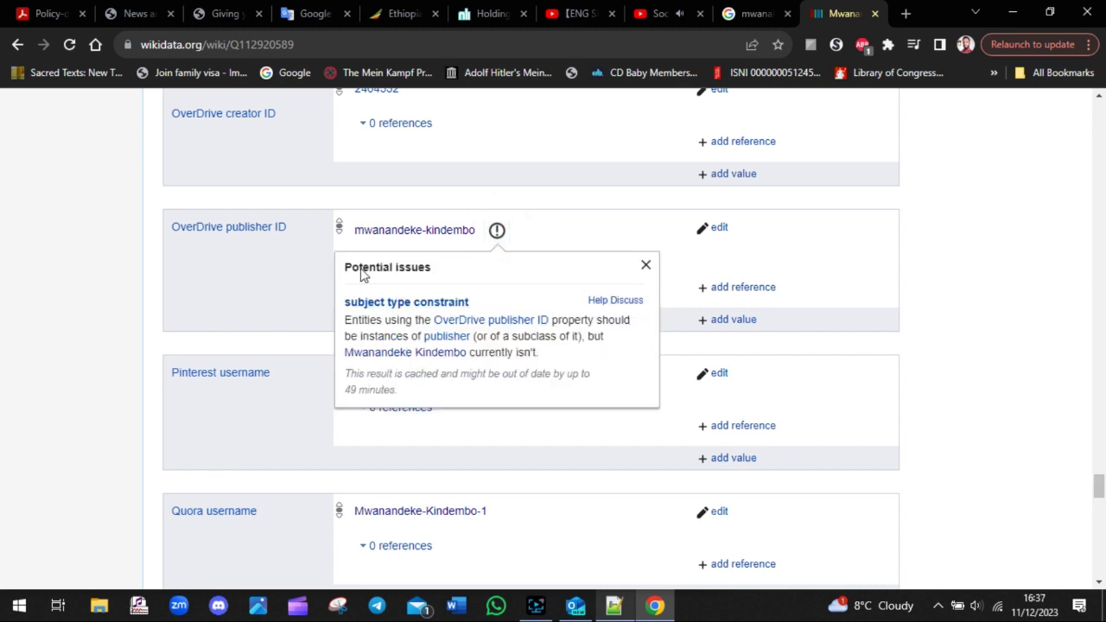
pyautogui.click(361, 269)
pyautogui.click(1081, 333)
# - Review the YouTube channel ID's qualifiers from YouTube handle to point in time and expand its reference
pyautogui.moveTo(1098, 487); pyautogui.dragTo(1099, 550)
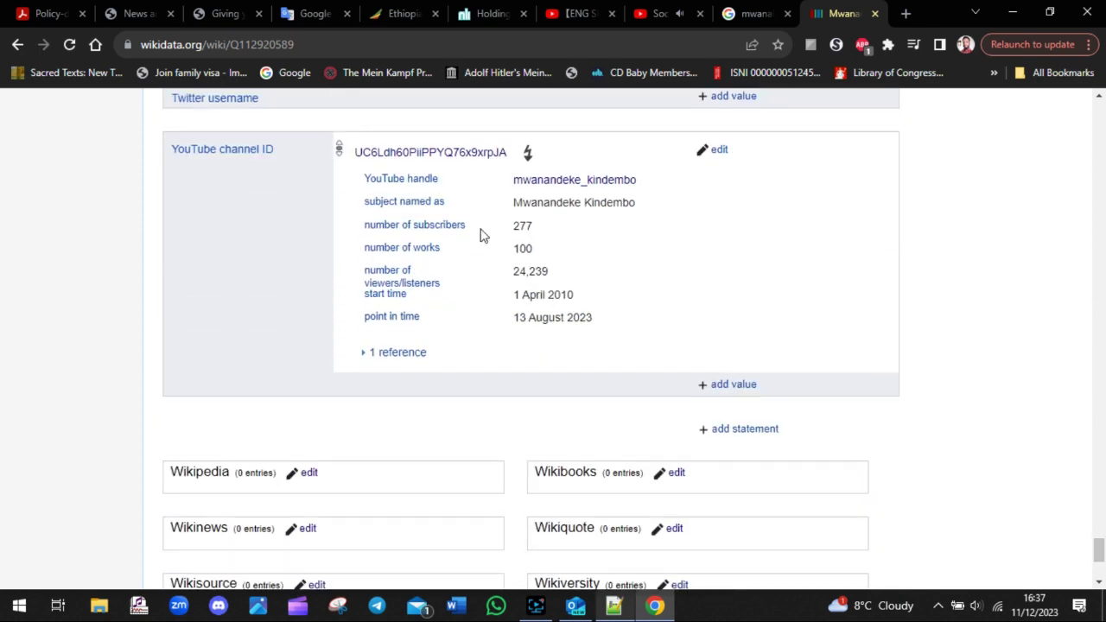
pyautogui.moveTo(150, 158); pyautogui.dragTo(606, 333)
pyautogui.click(980, 324)
pyautogui.click(364, 351)
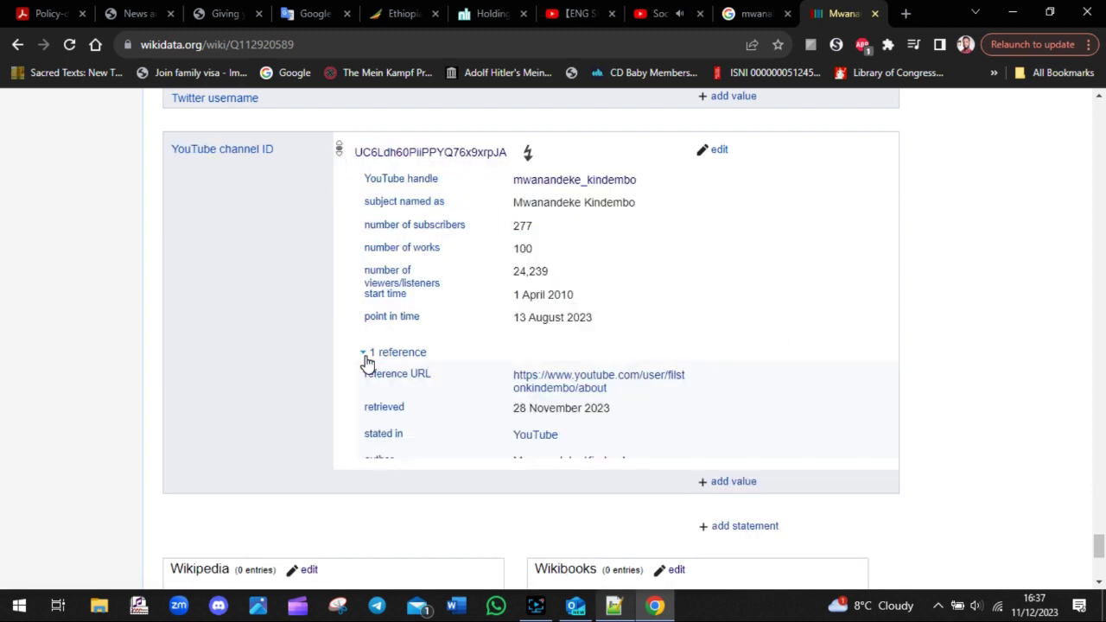